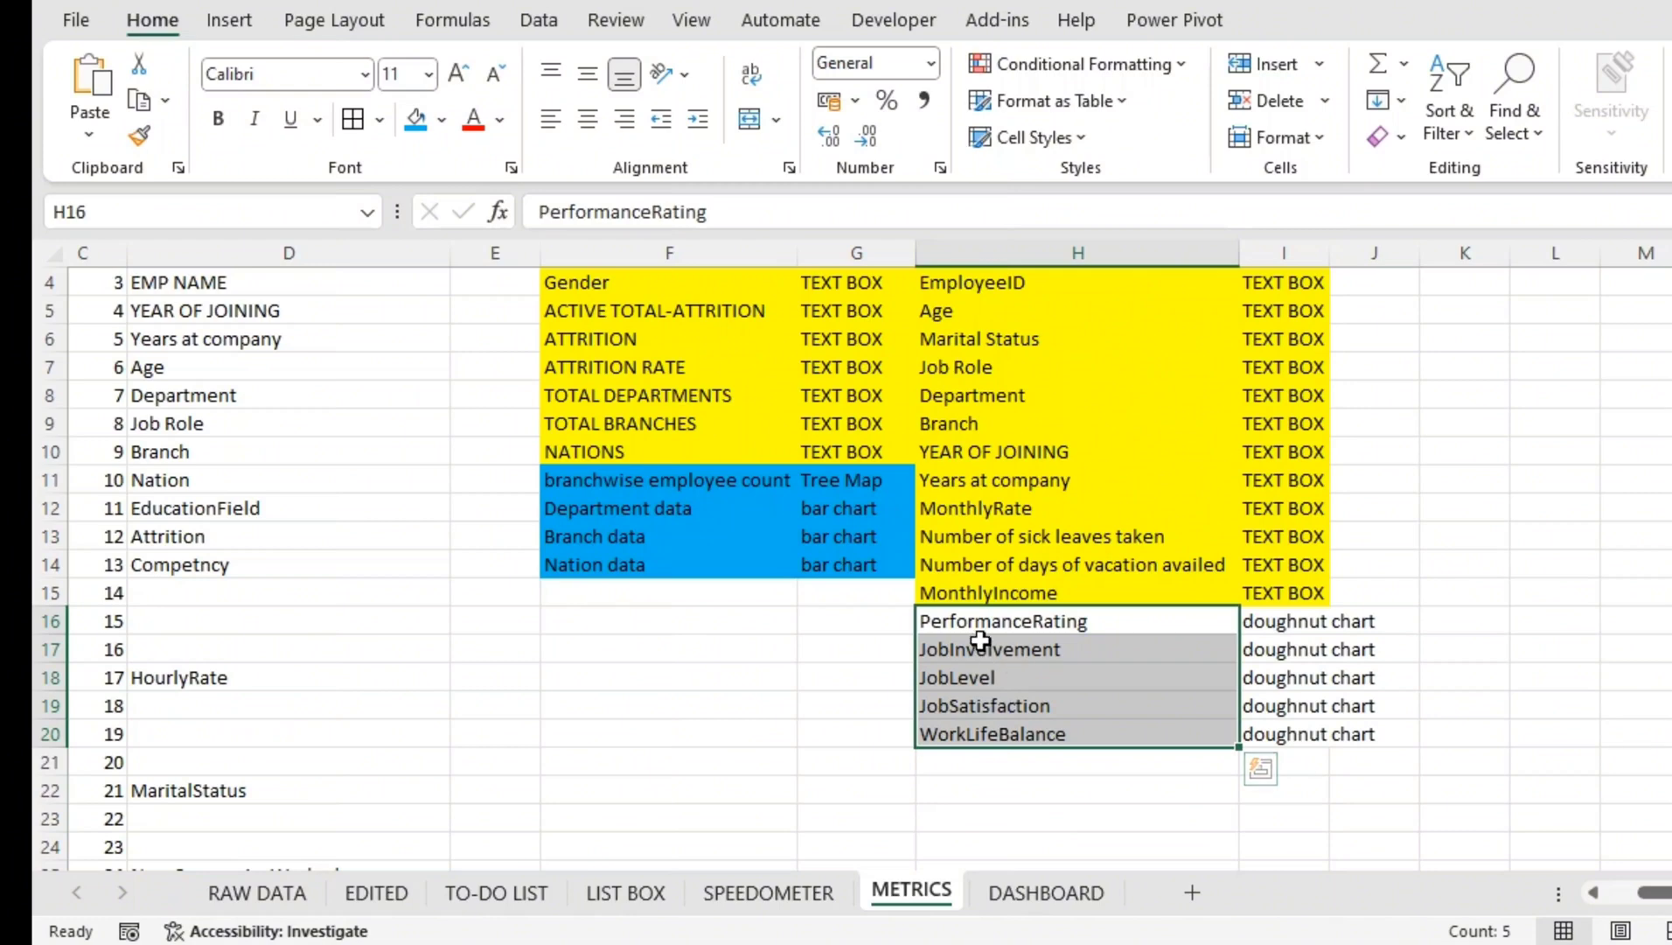
Step: On SPEEDOMETER, enter TOTAL RATING with value 5 in B4:C4 and the ACTUAL RATING label in B5
key(alt)
click(769, 892)
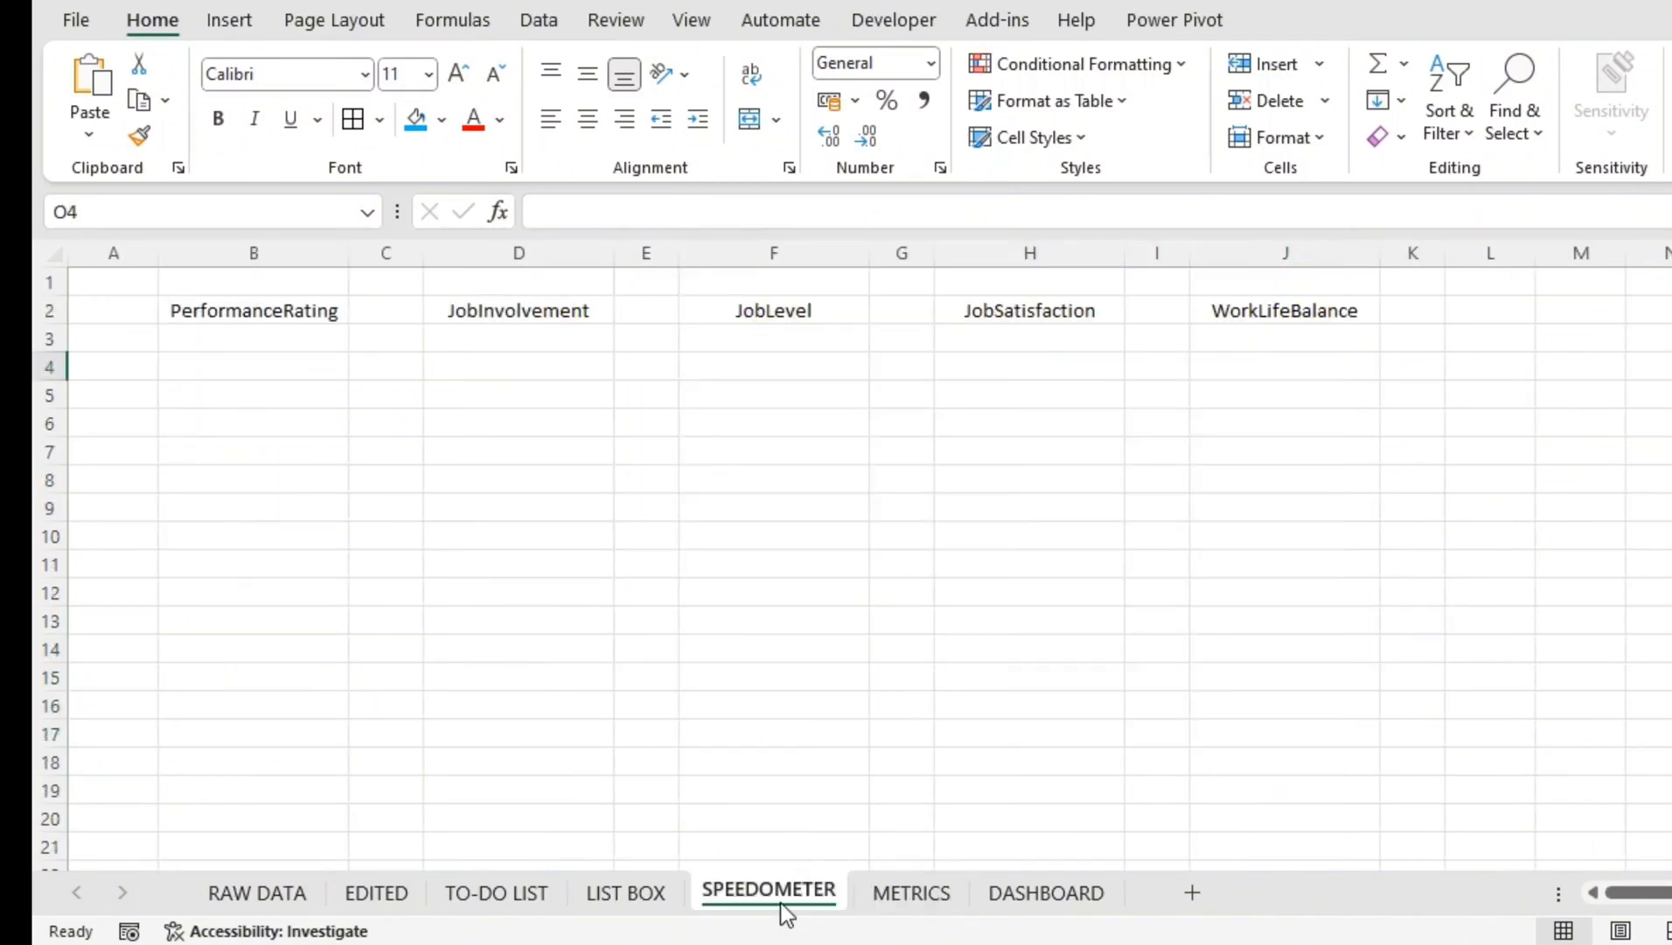
click(260, 341)
click(246, 365)
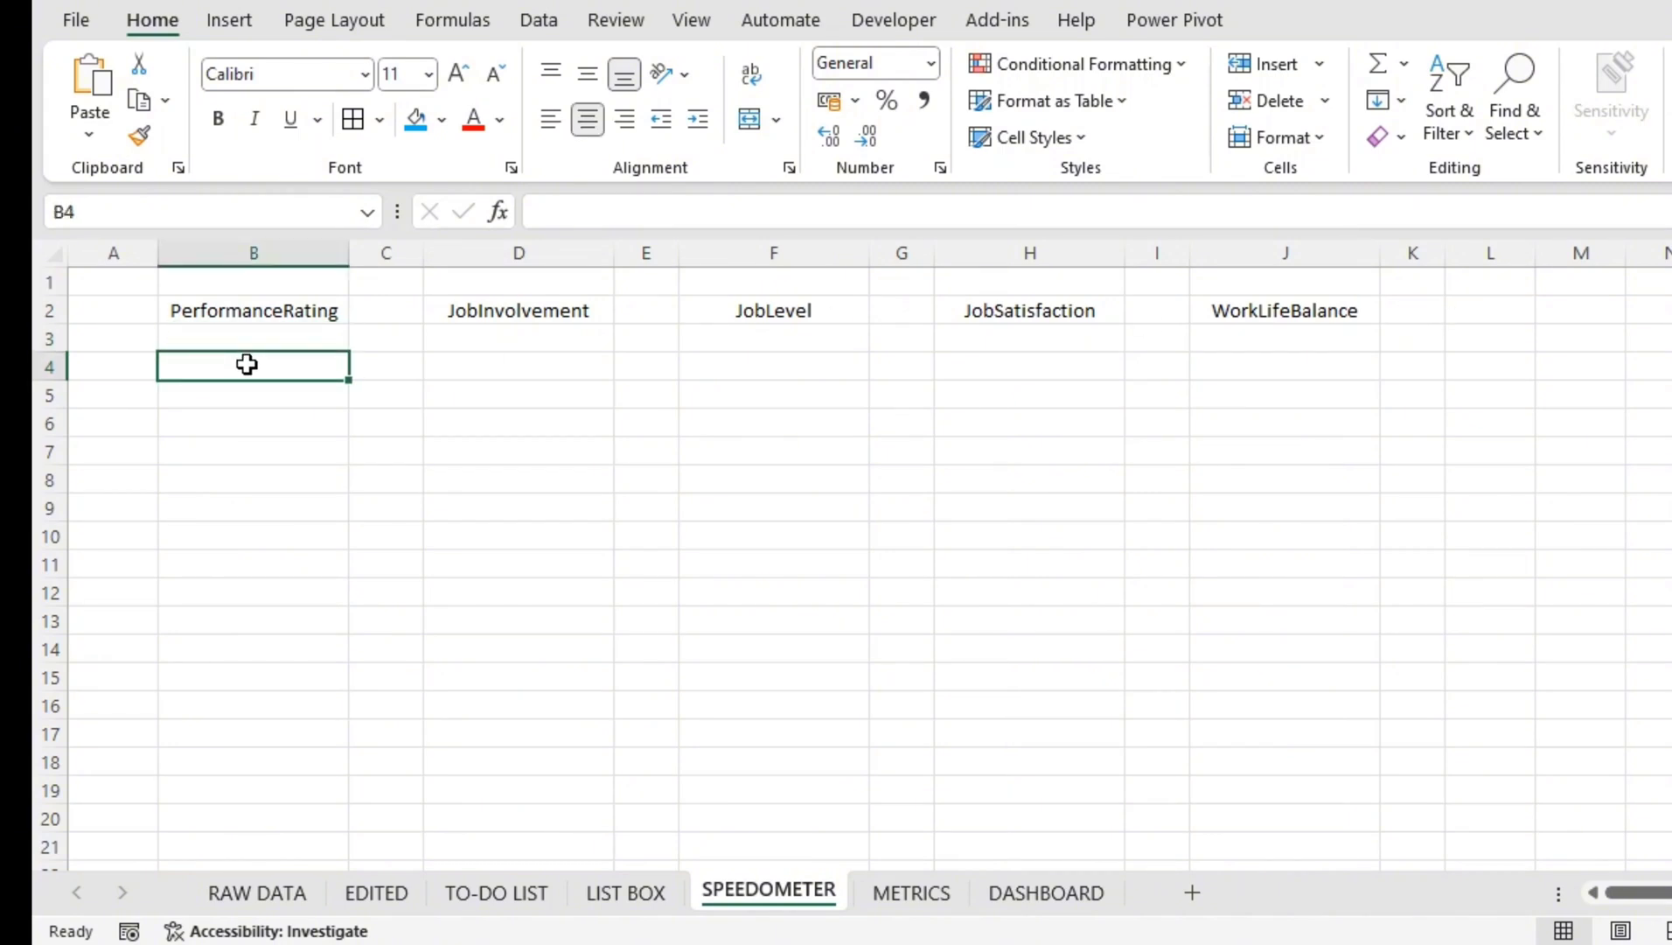
text(TOTA;)
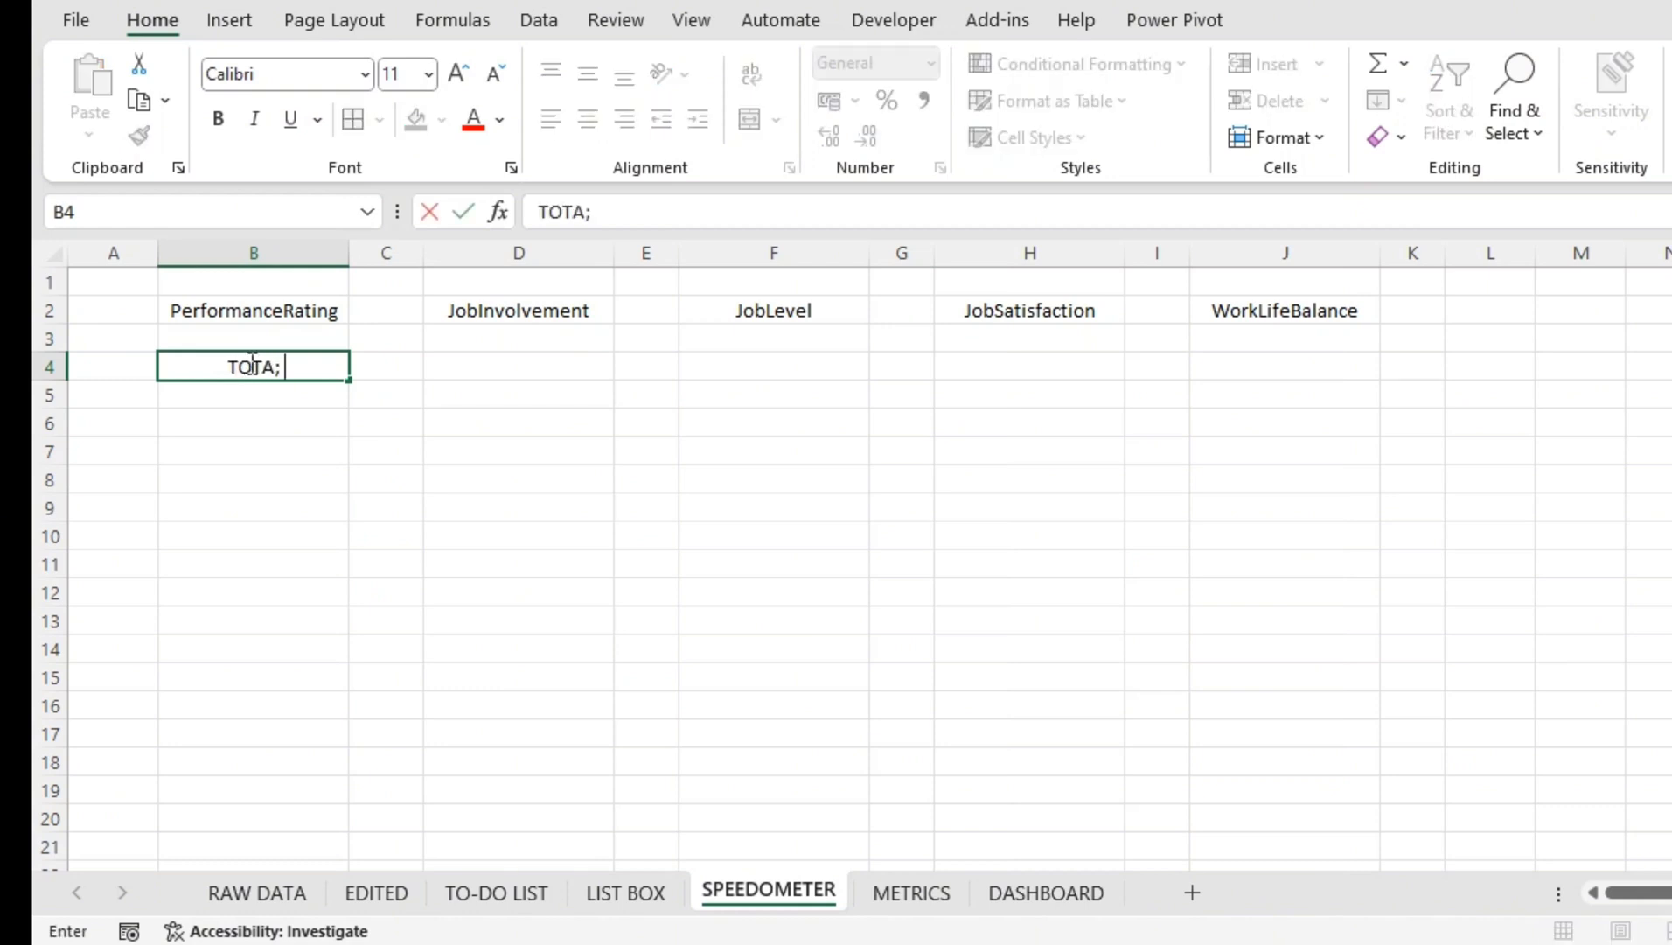
key(BackSpace)
text(L RATING)
key(Tab)
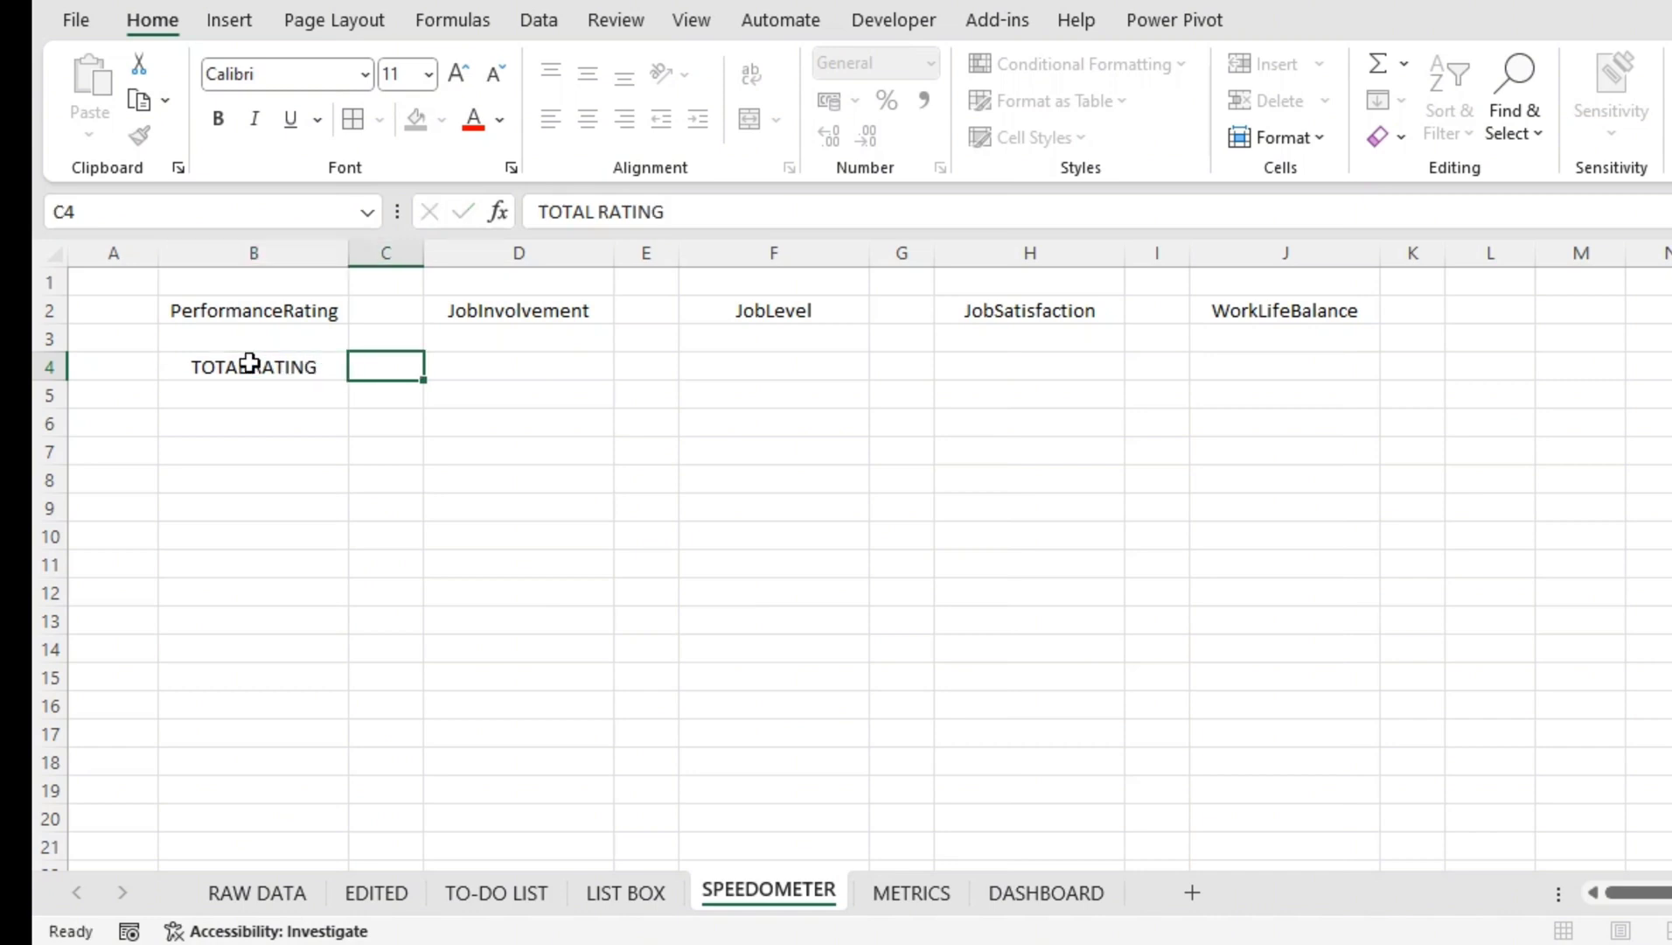
text(4)
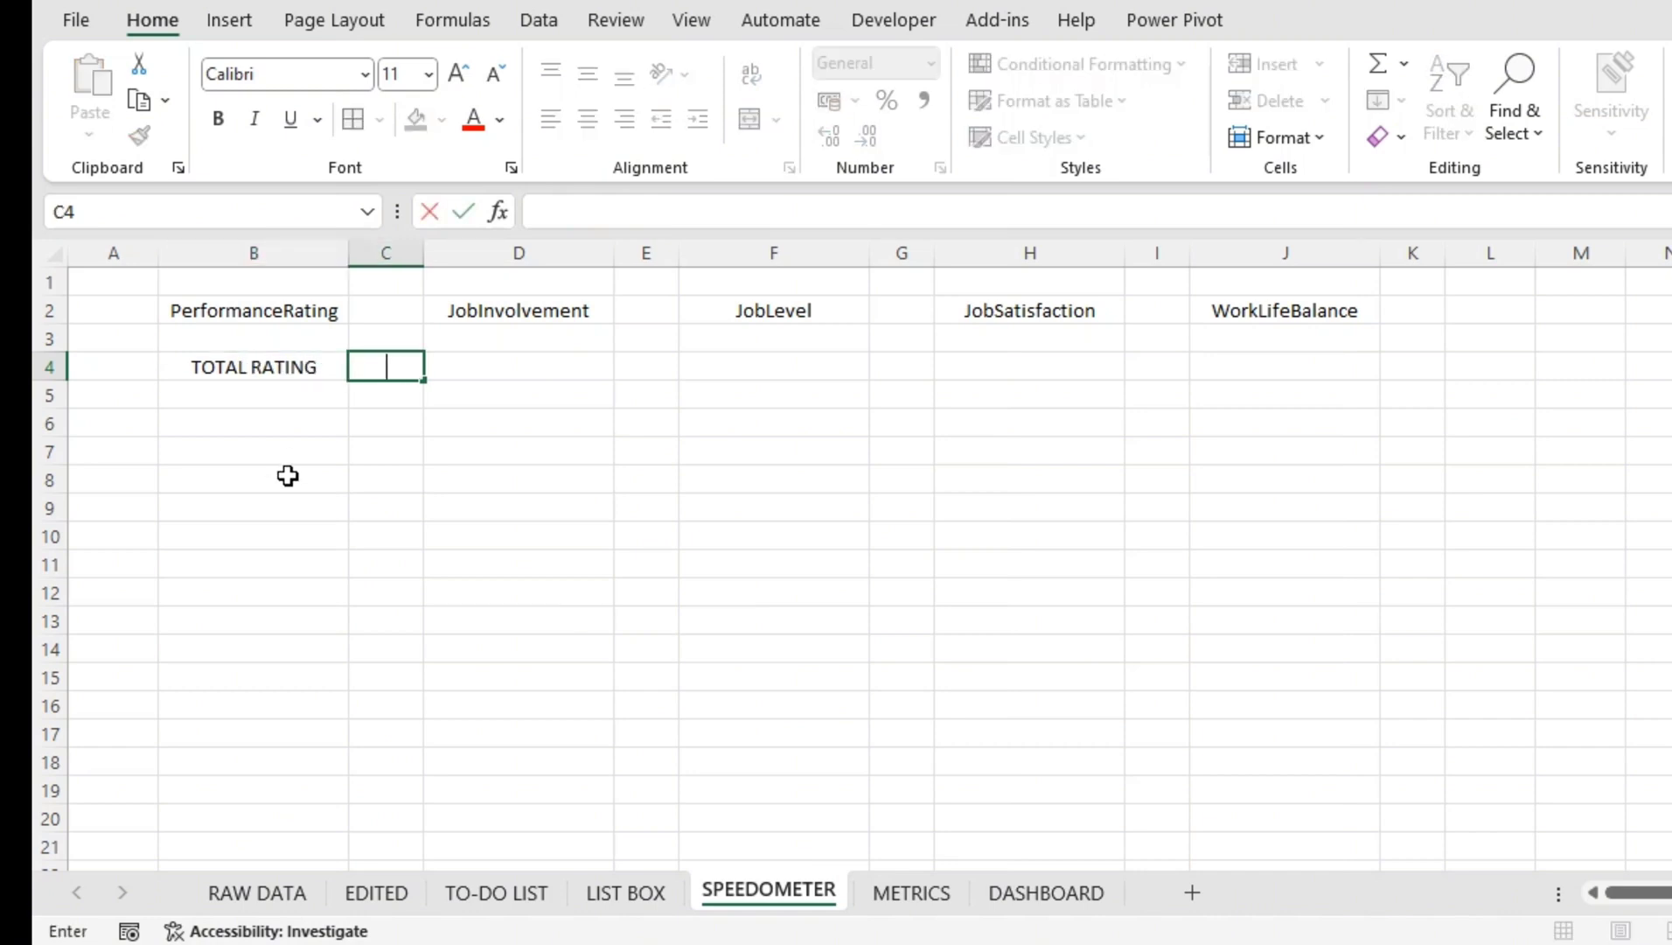
click(329, 388)
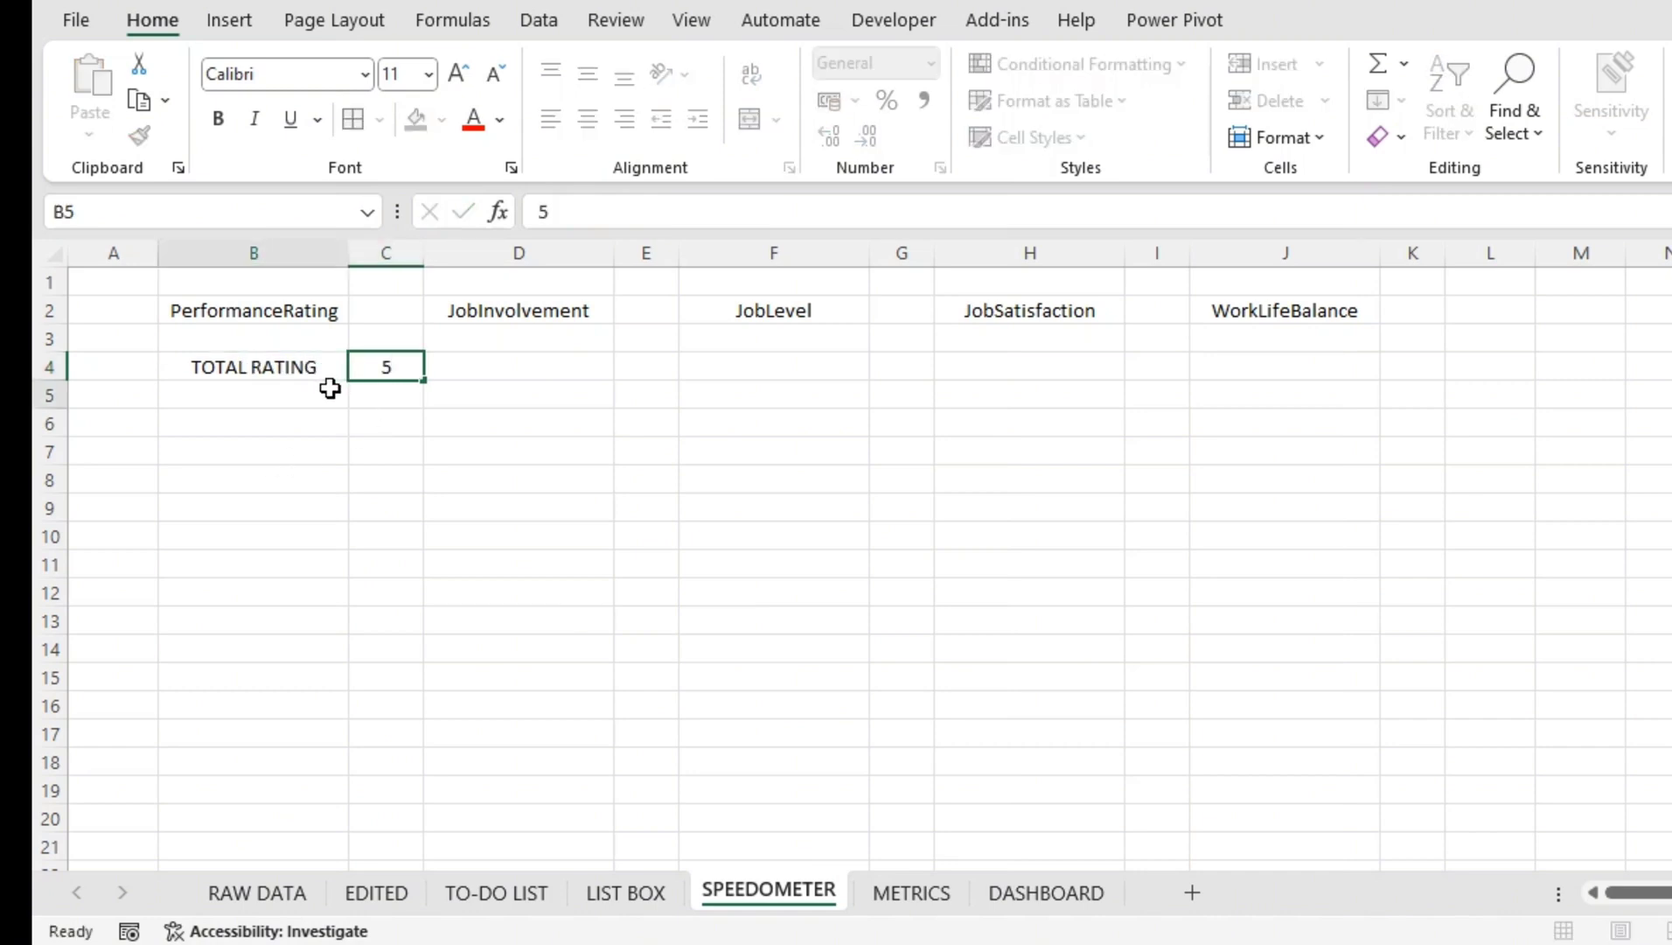
text(ACTU)
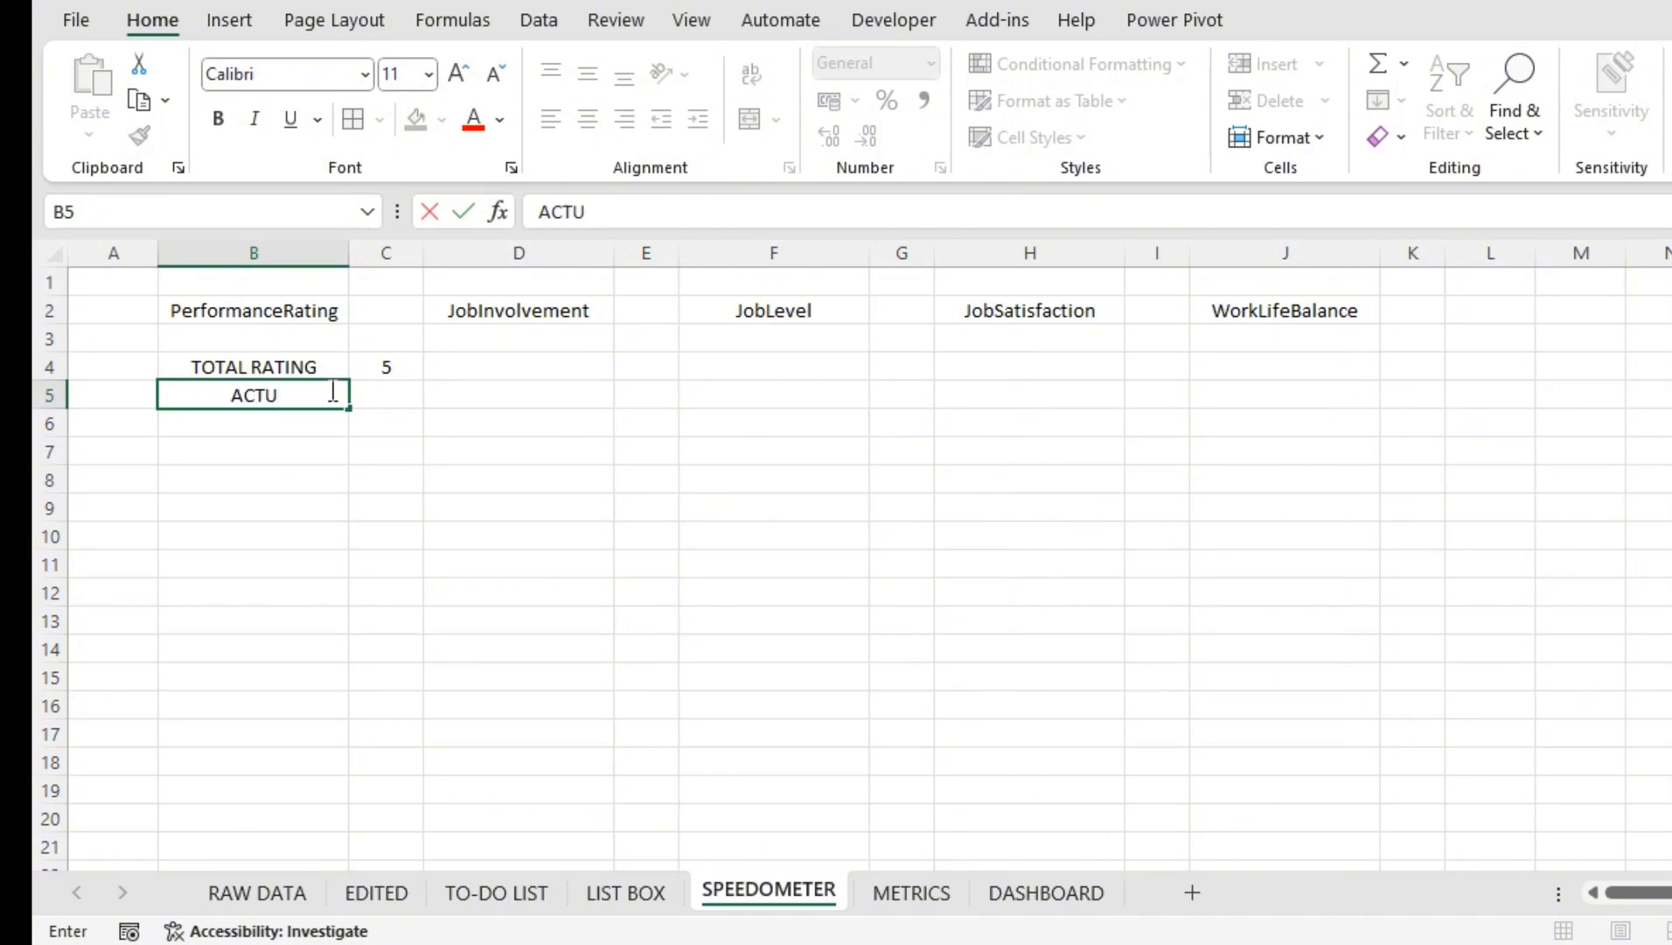
text(AL RATING)
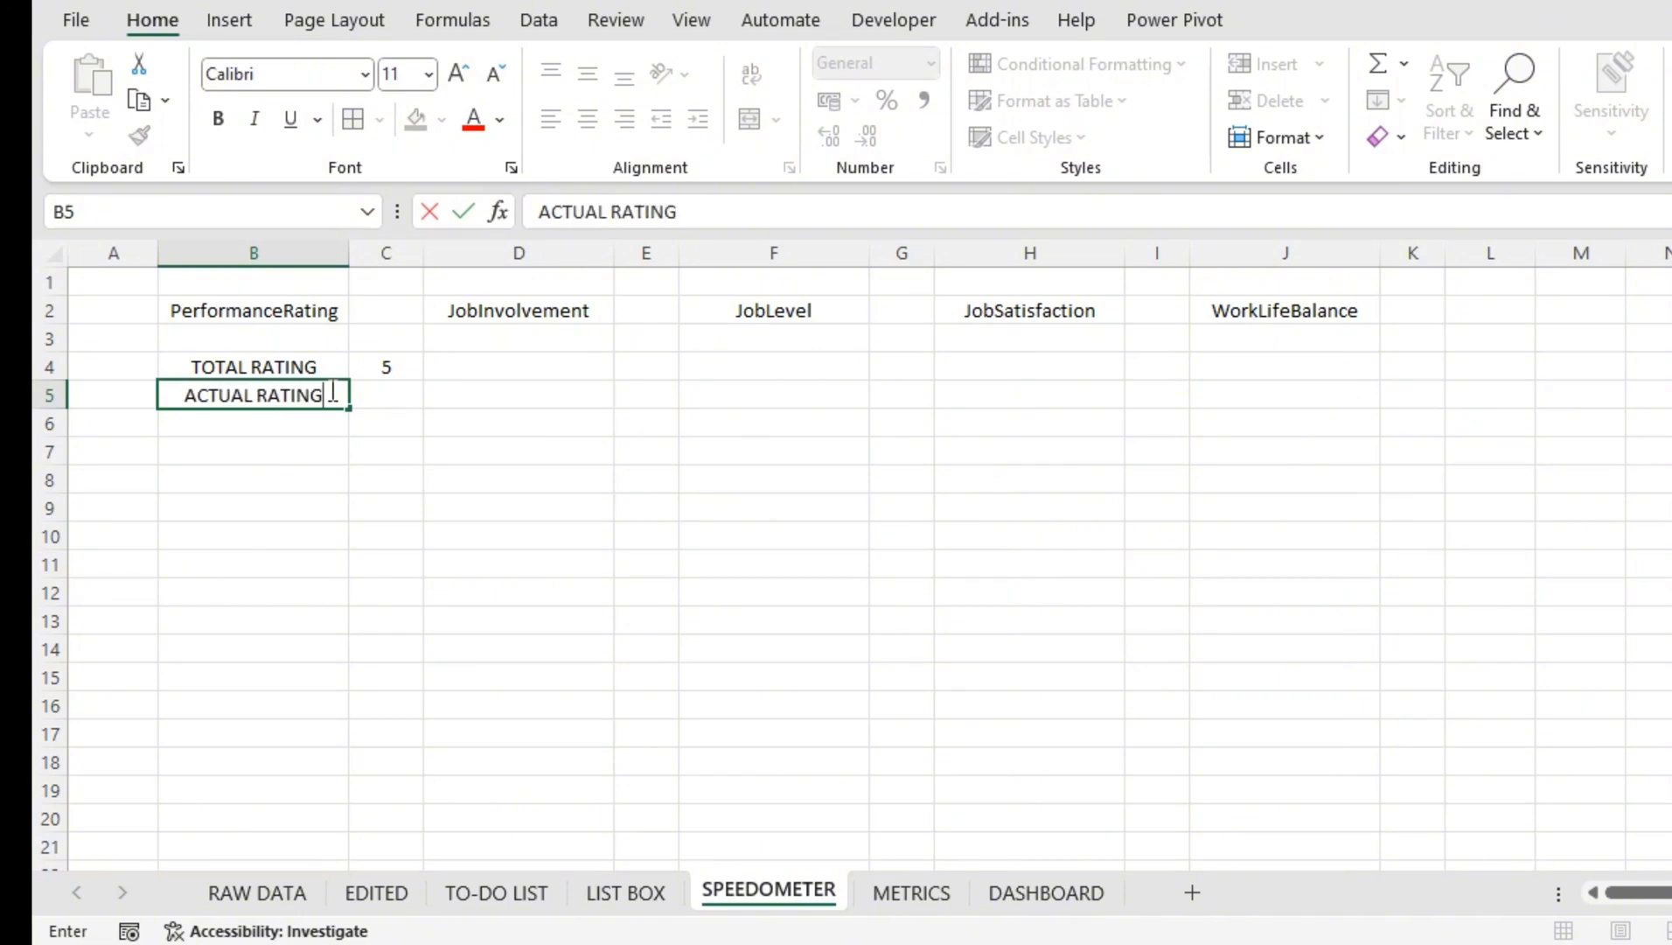
key(Tab)
Step: Link C5 to the PerformanceRating cell with ='LIST BOX'!E16
text(=)
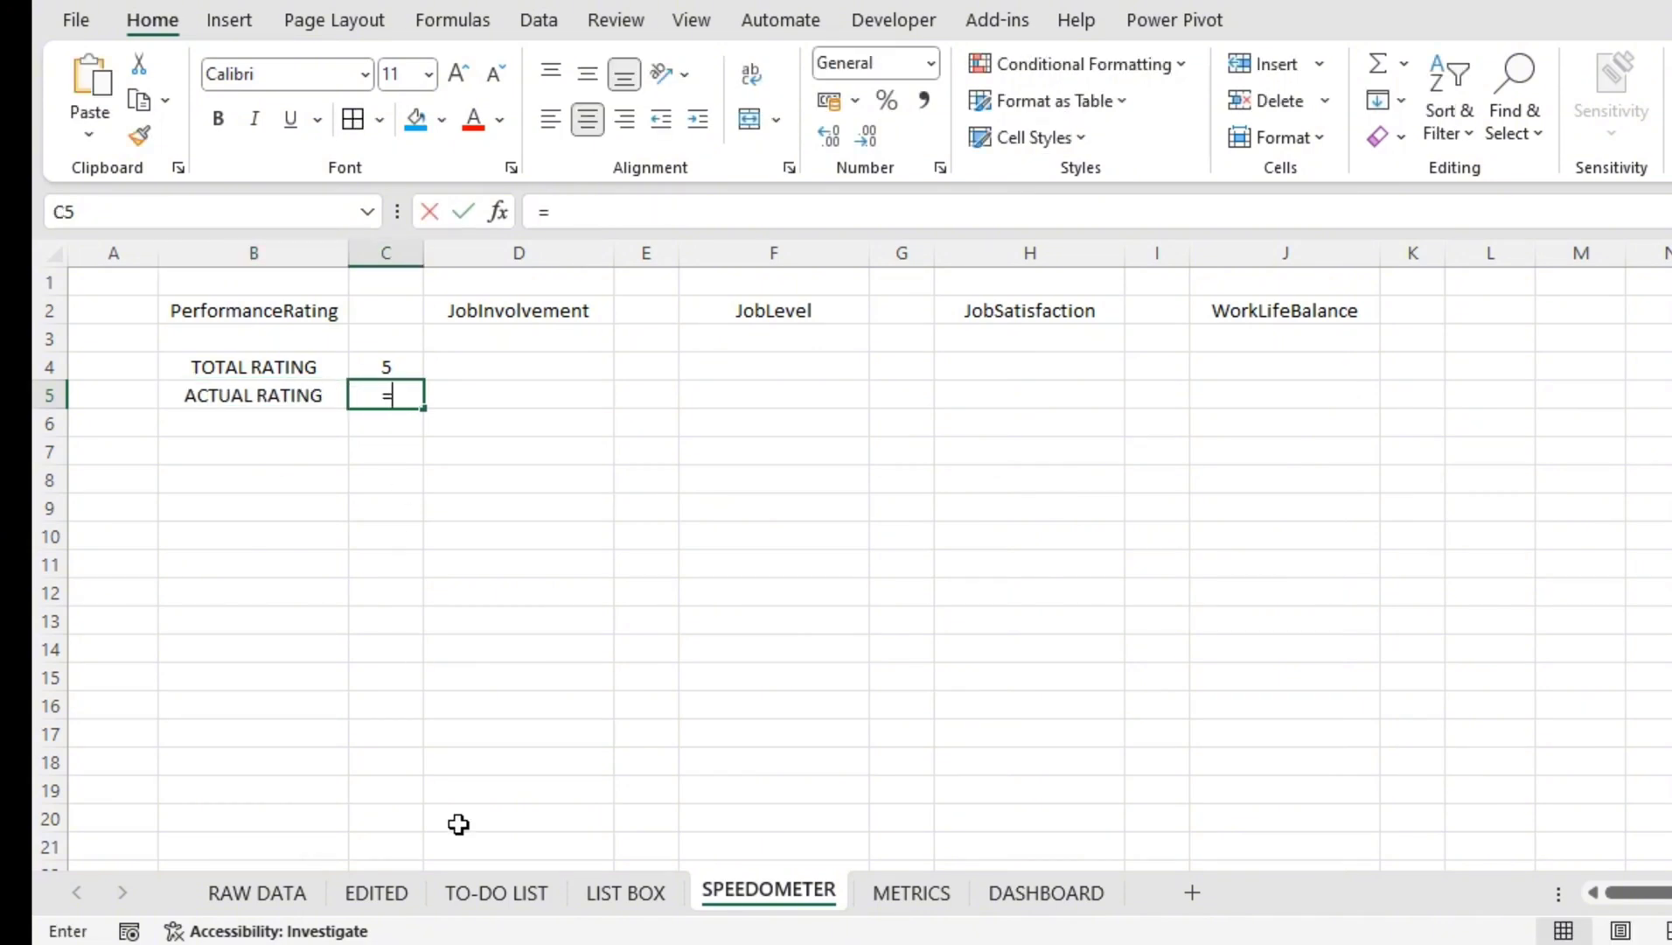
click(604, 893)
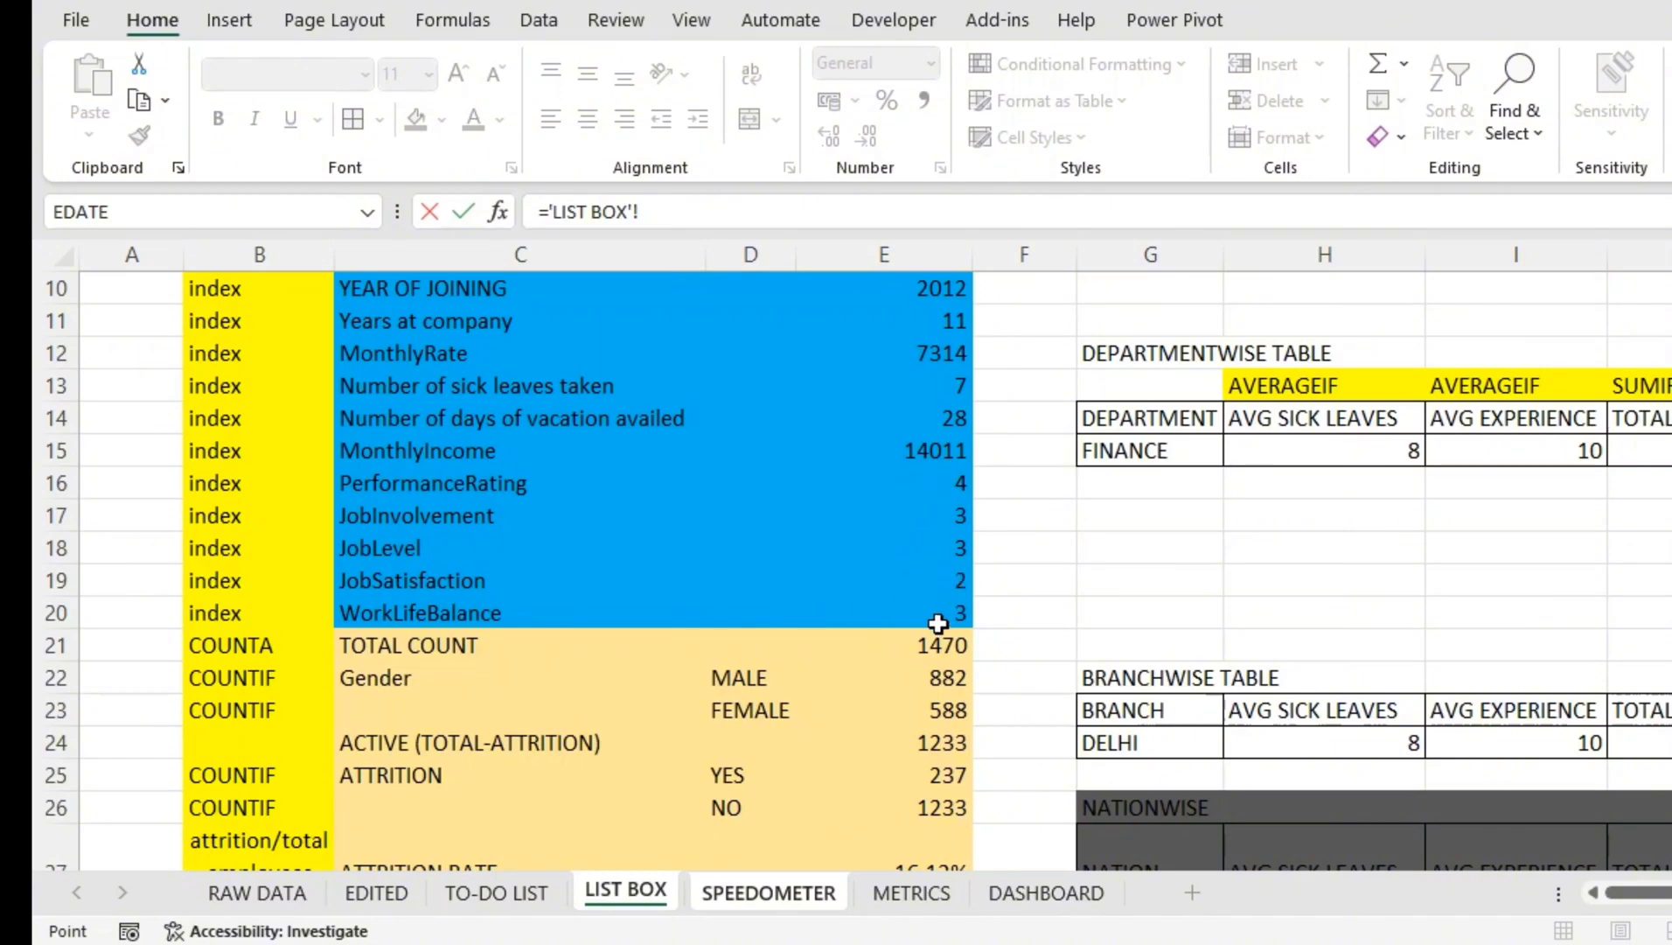
scroll(917, 614, up, 3)
scroll(855, 557, down, 3)
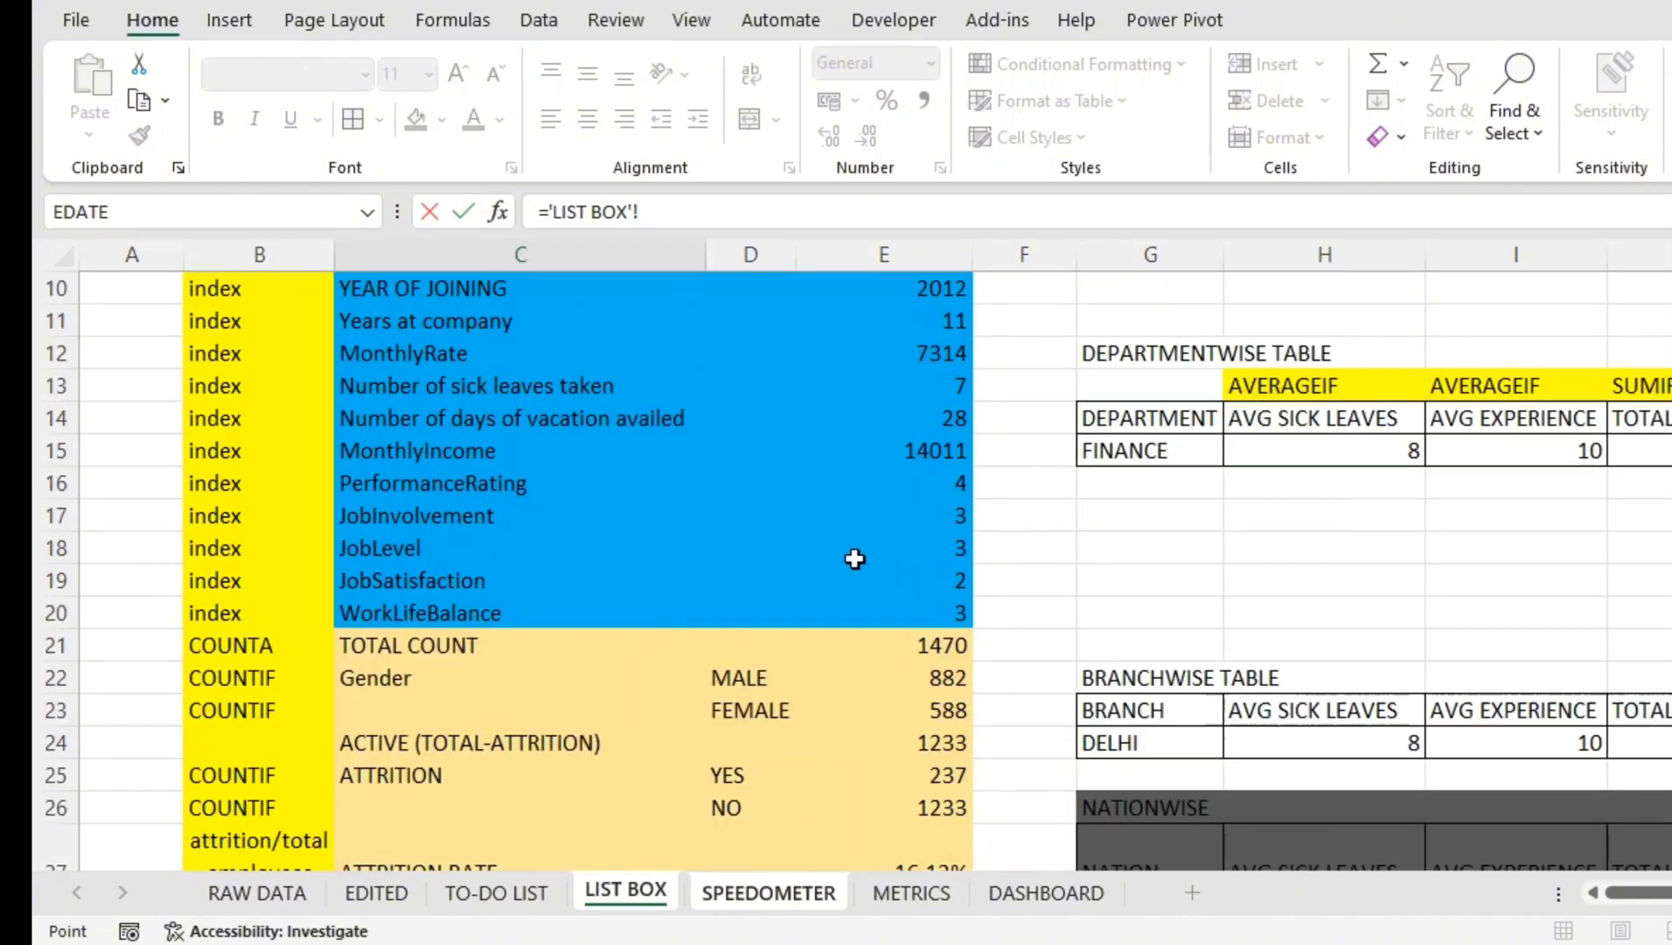
scroll(613, 393, up, 3)
scroll(925, 727, down, 1)
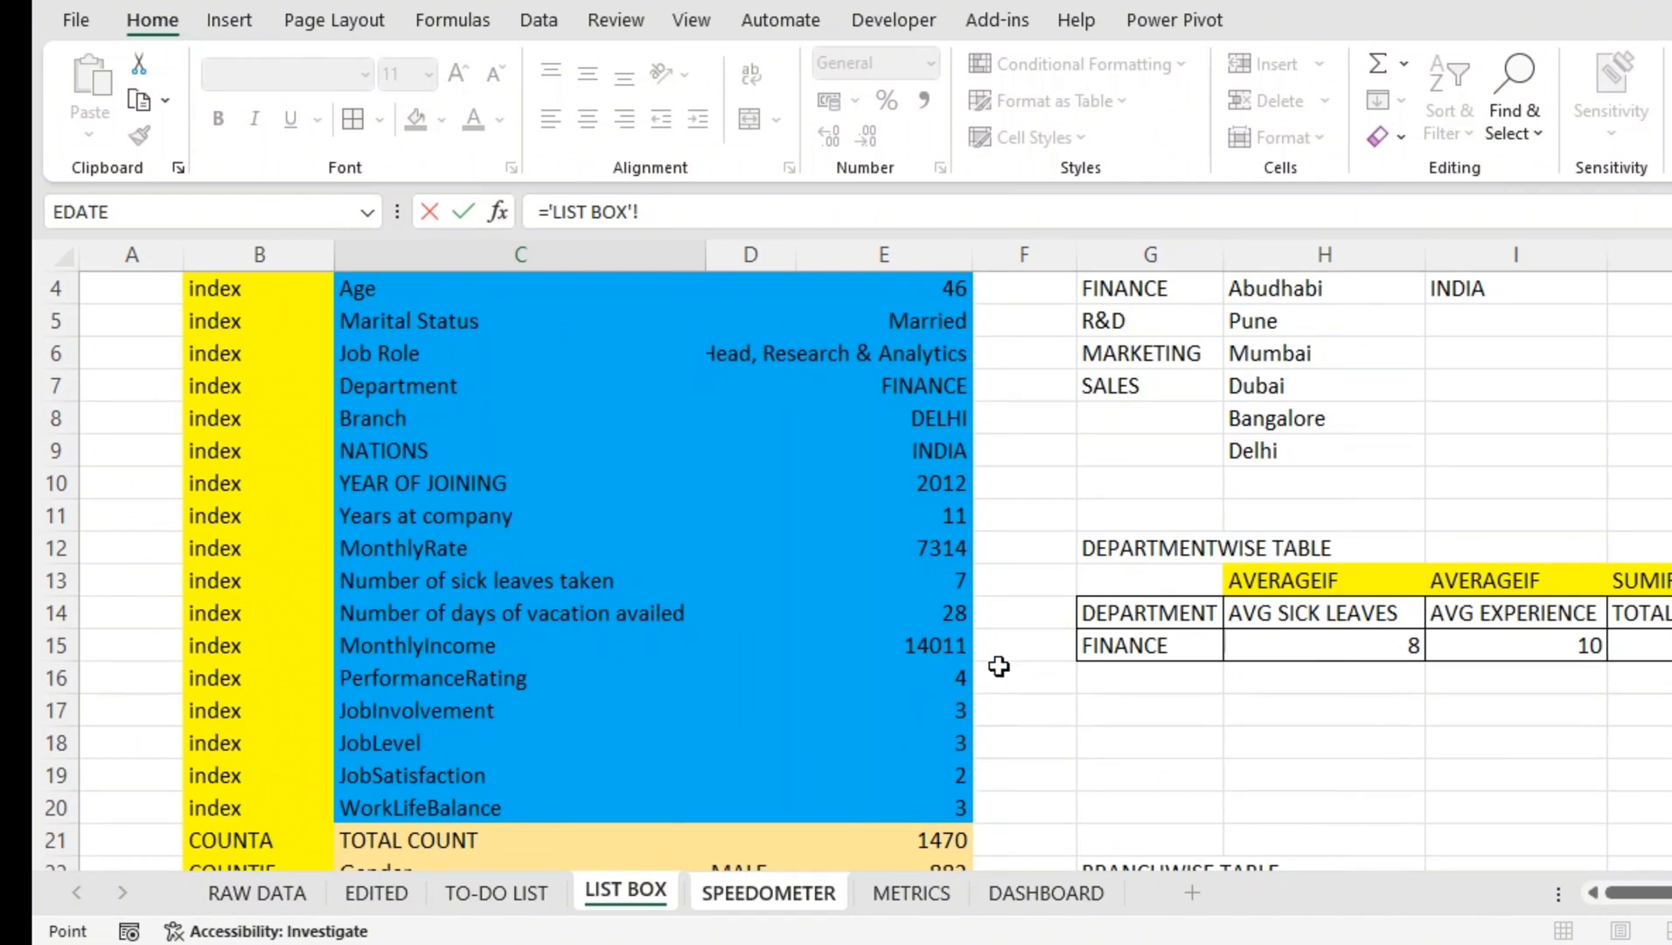
click(943, 684)
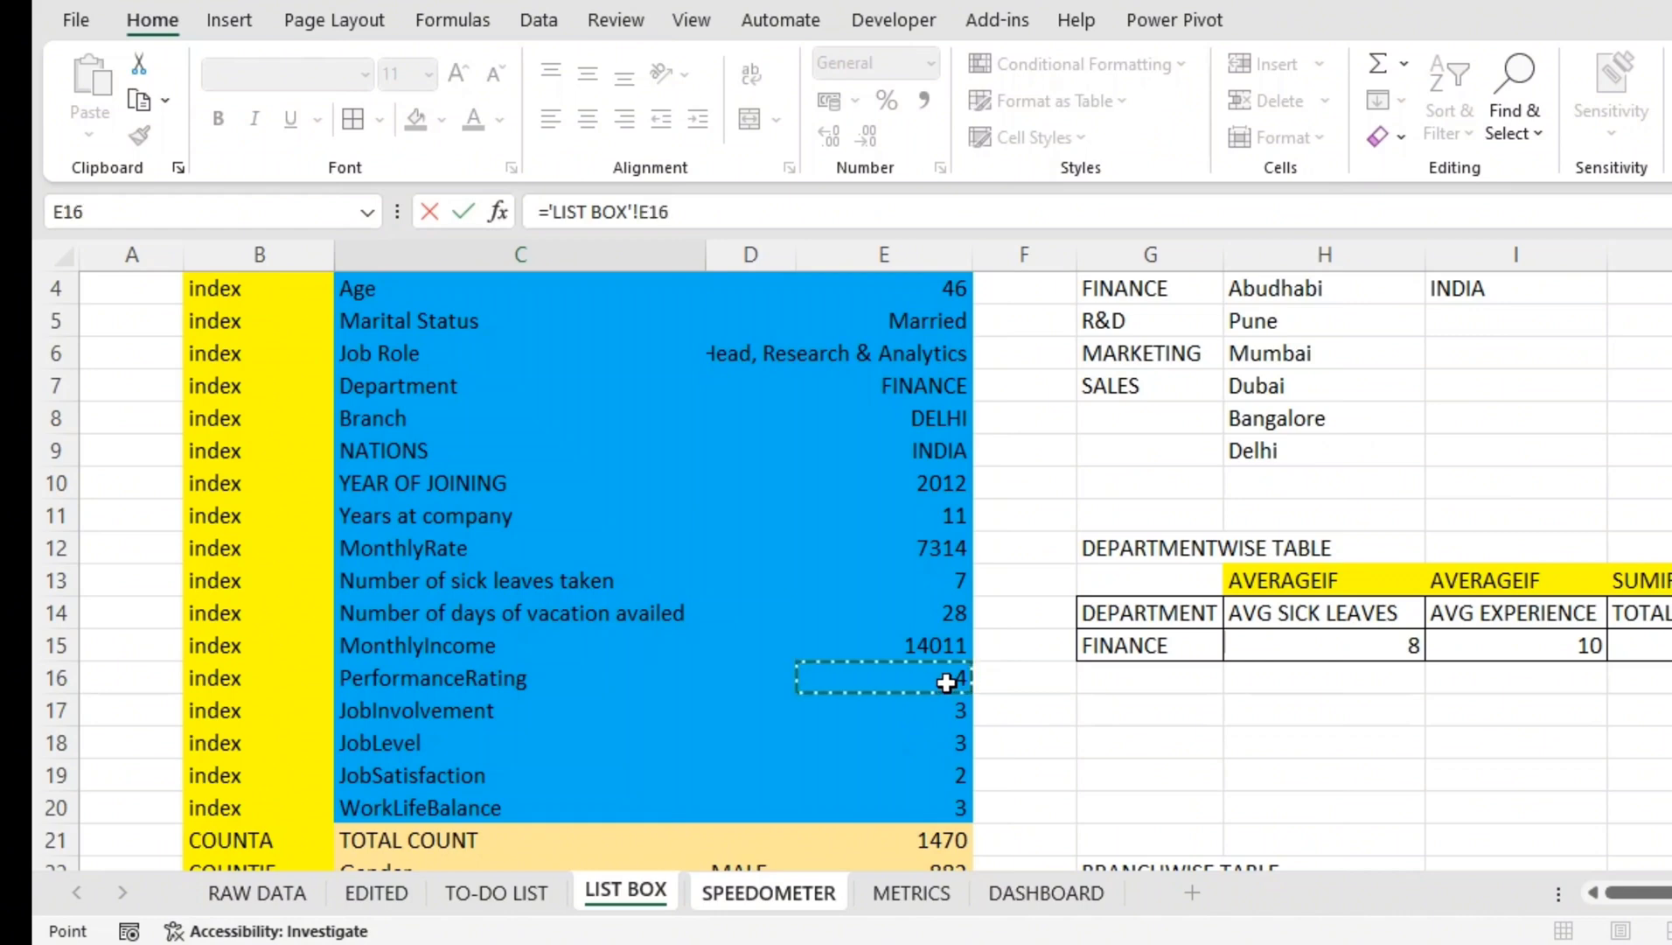
key(Return)
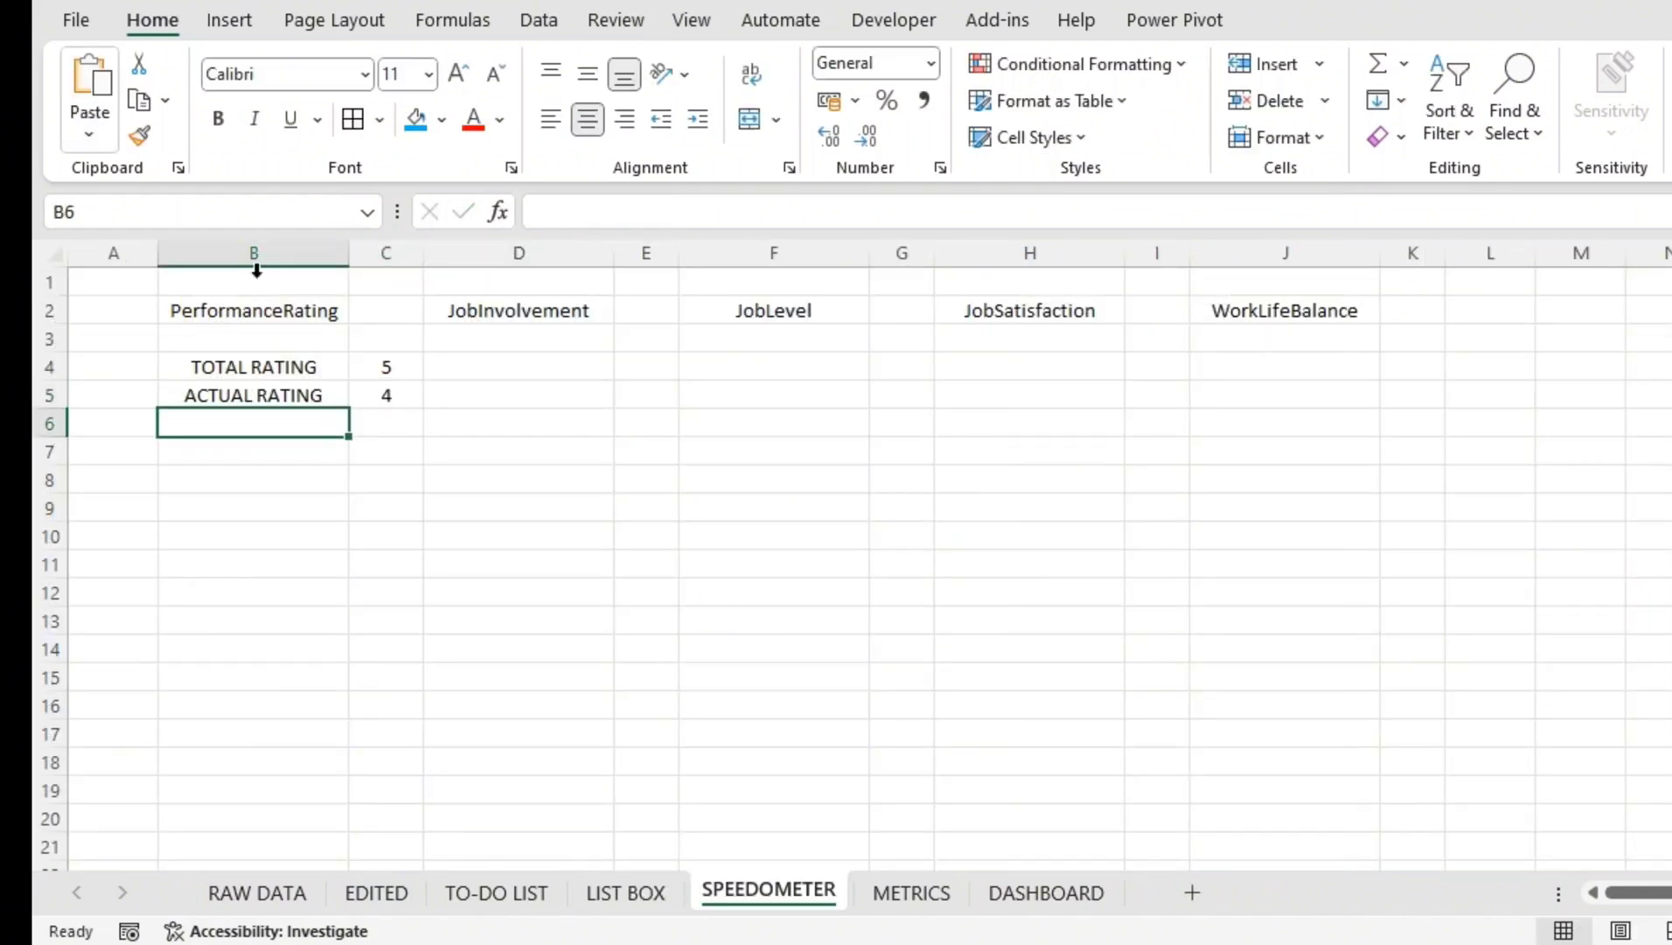
click(362, 393)
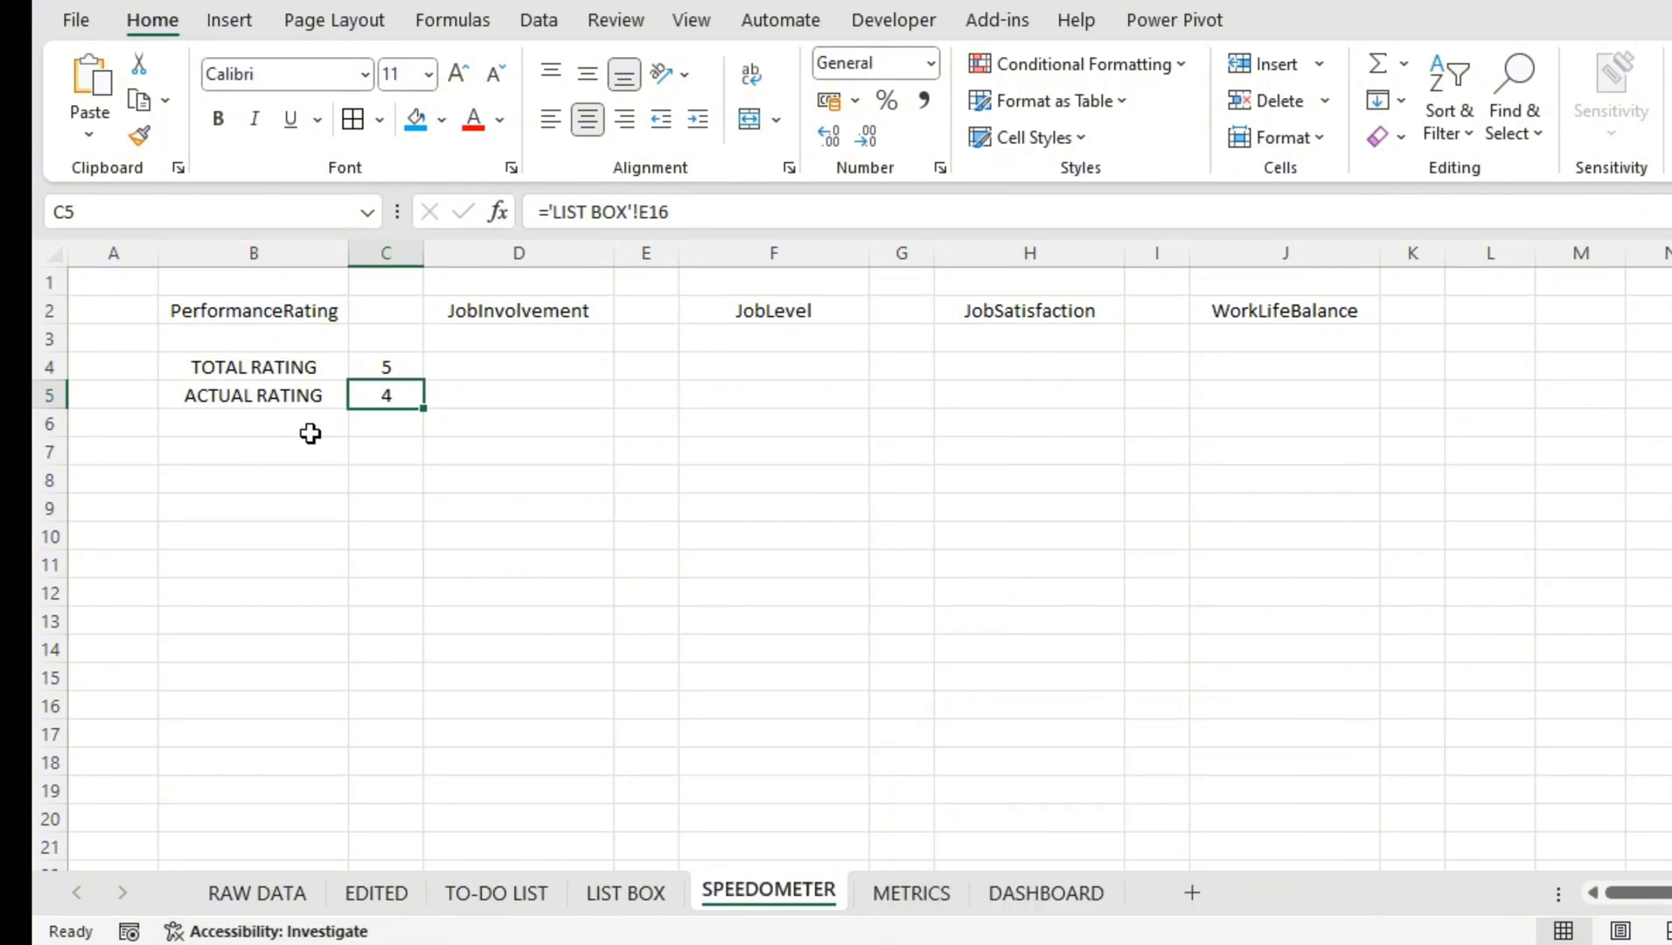
Step: Choose employee 1320 in the LIST BOX reference dropdown so the actual rating becomes 3
click(624, 893)
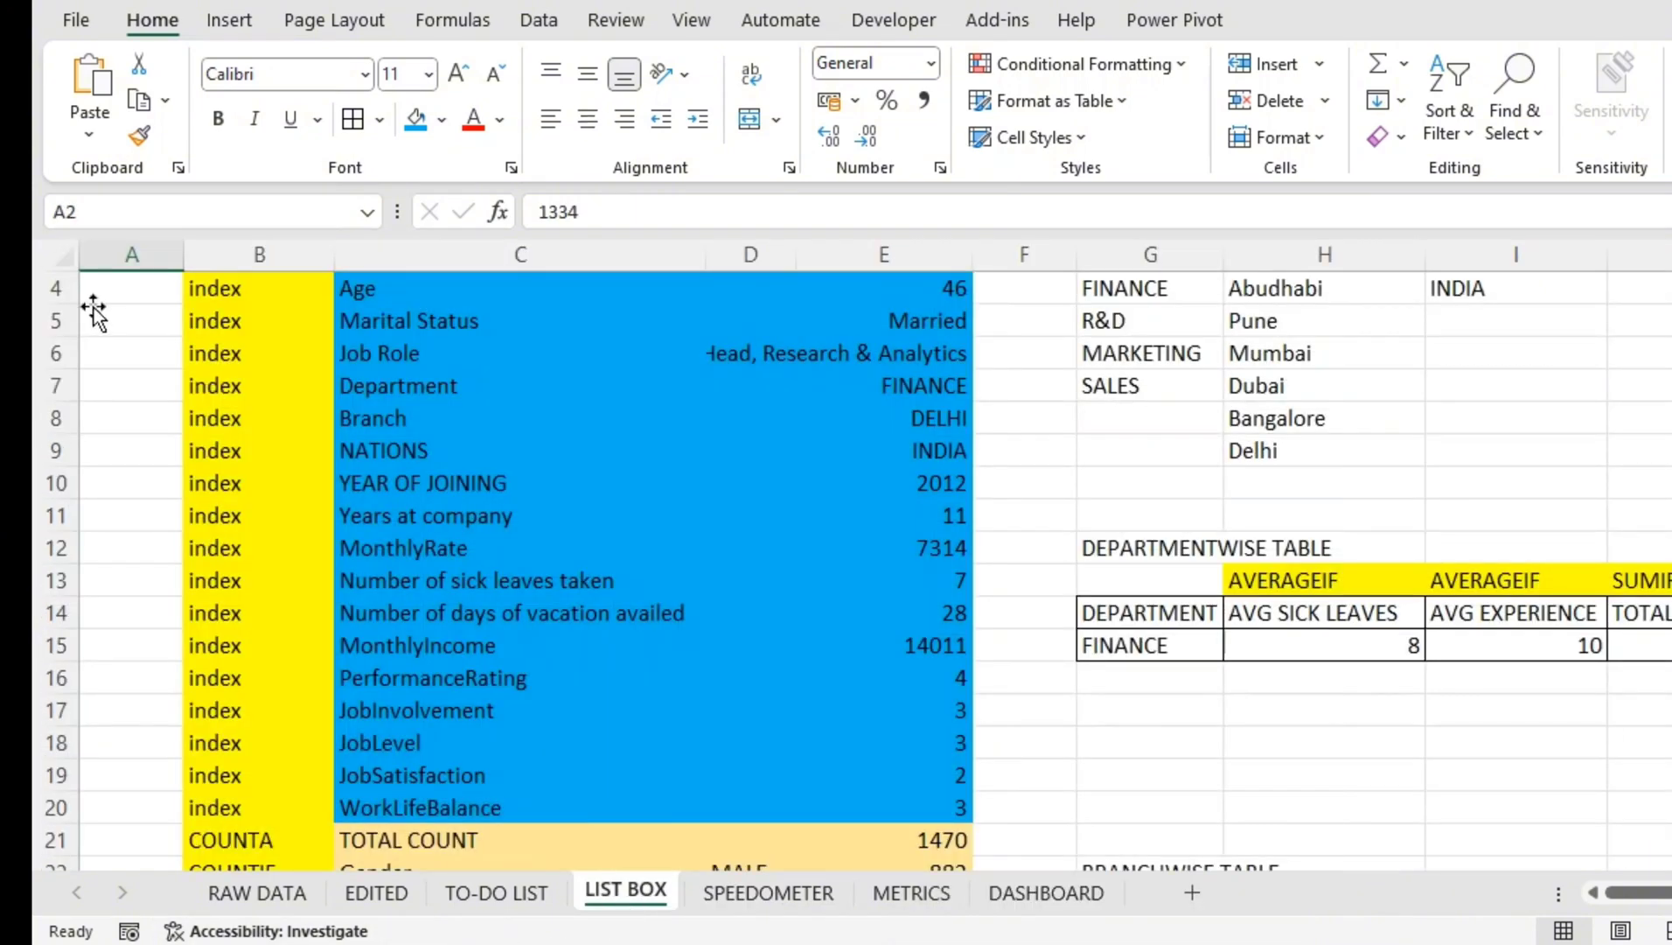
scroll(131, 323, up, 1)
click(196, 322)
click(132, 502)
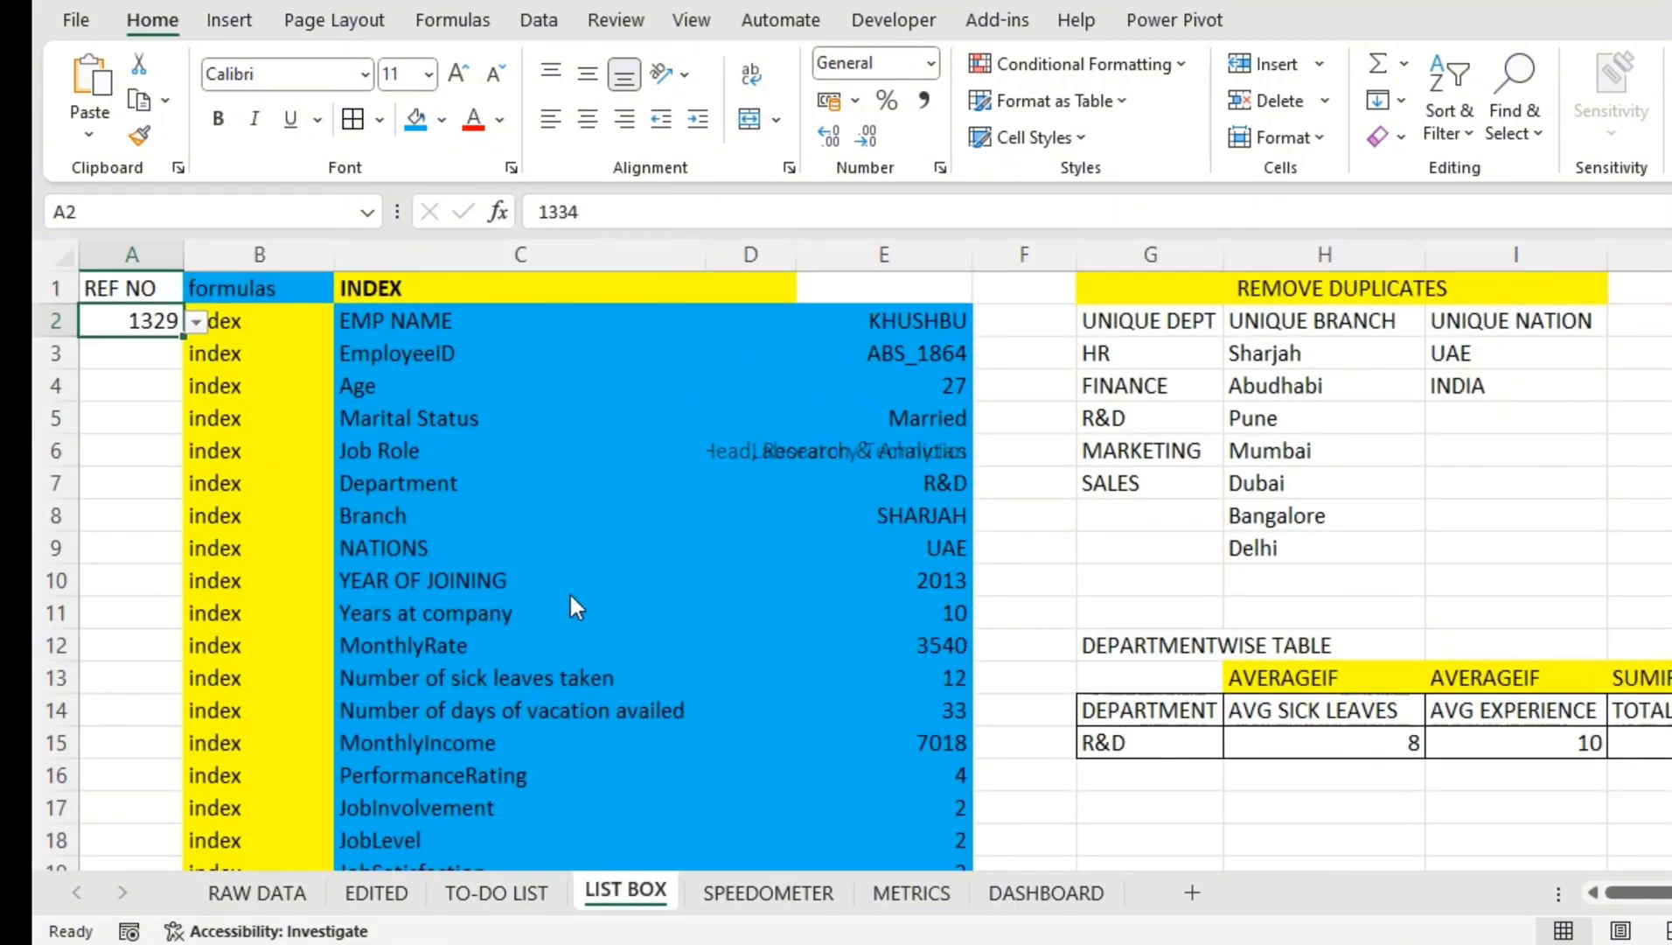
scroll(617, 600, down, 3)
scroll(617, 600, down, 1)
scroll(535, 588, up, 2)
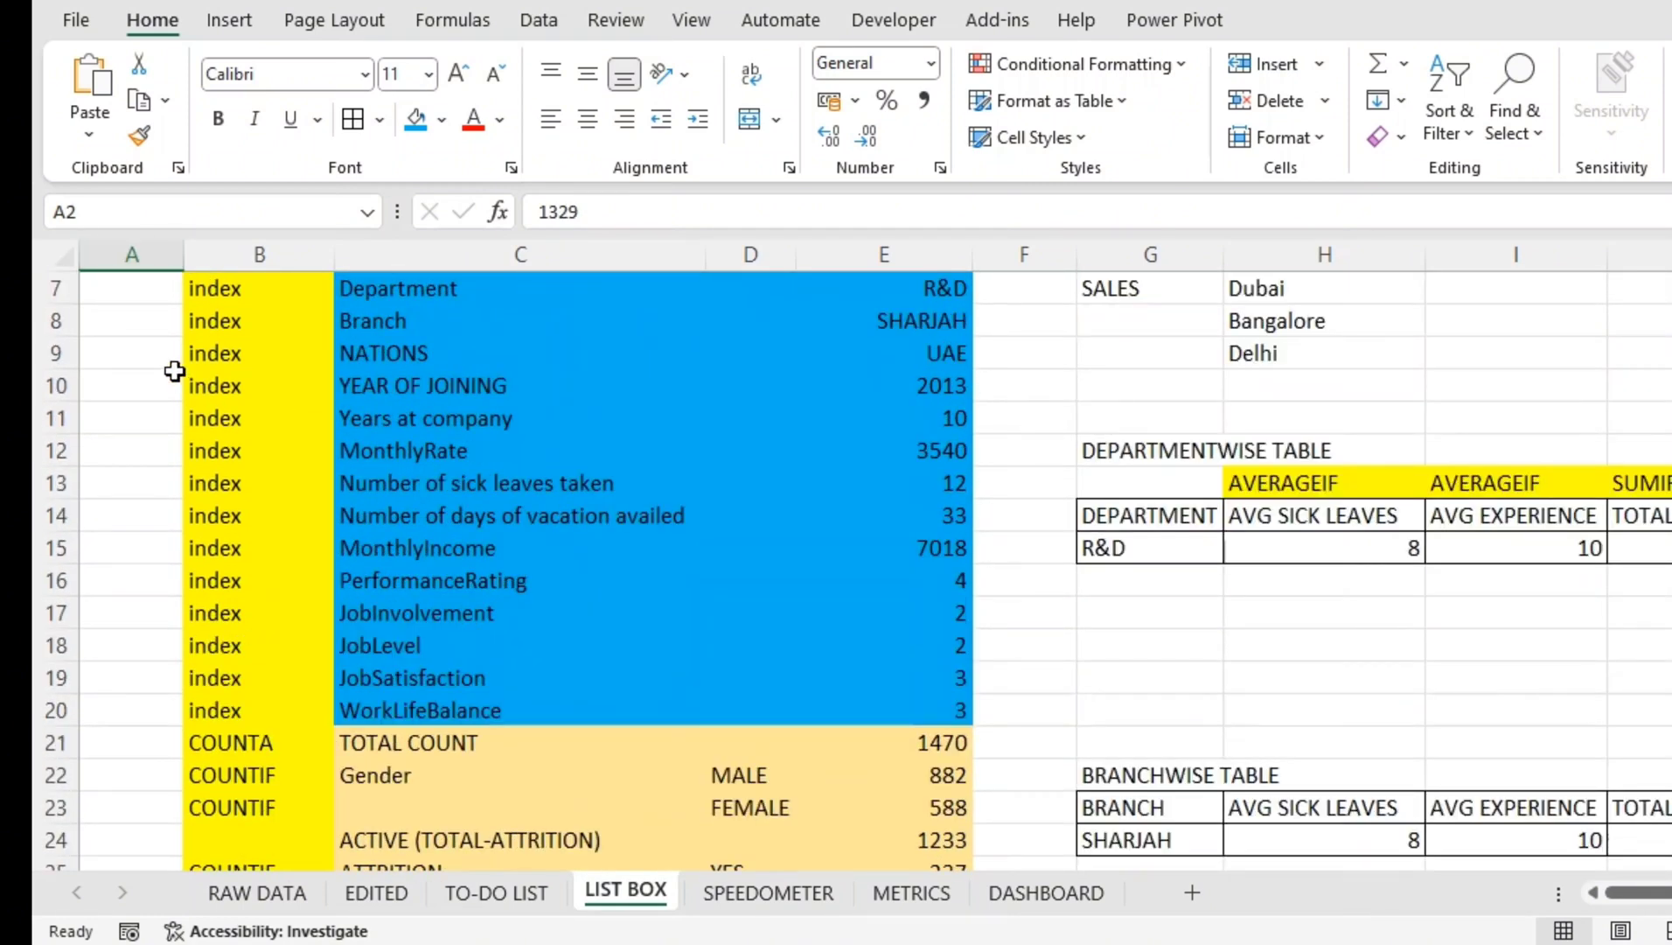
scroll(179, 372, up, 2)
click(196, 322)
click(169, 394)
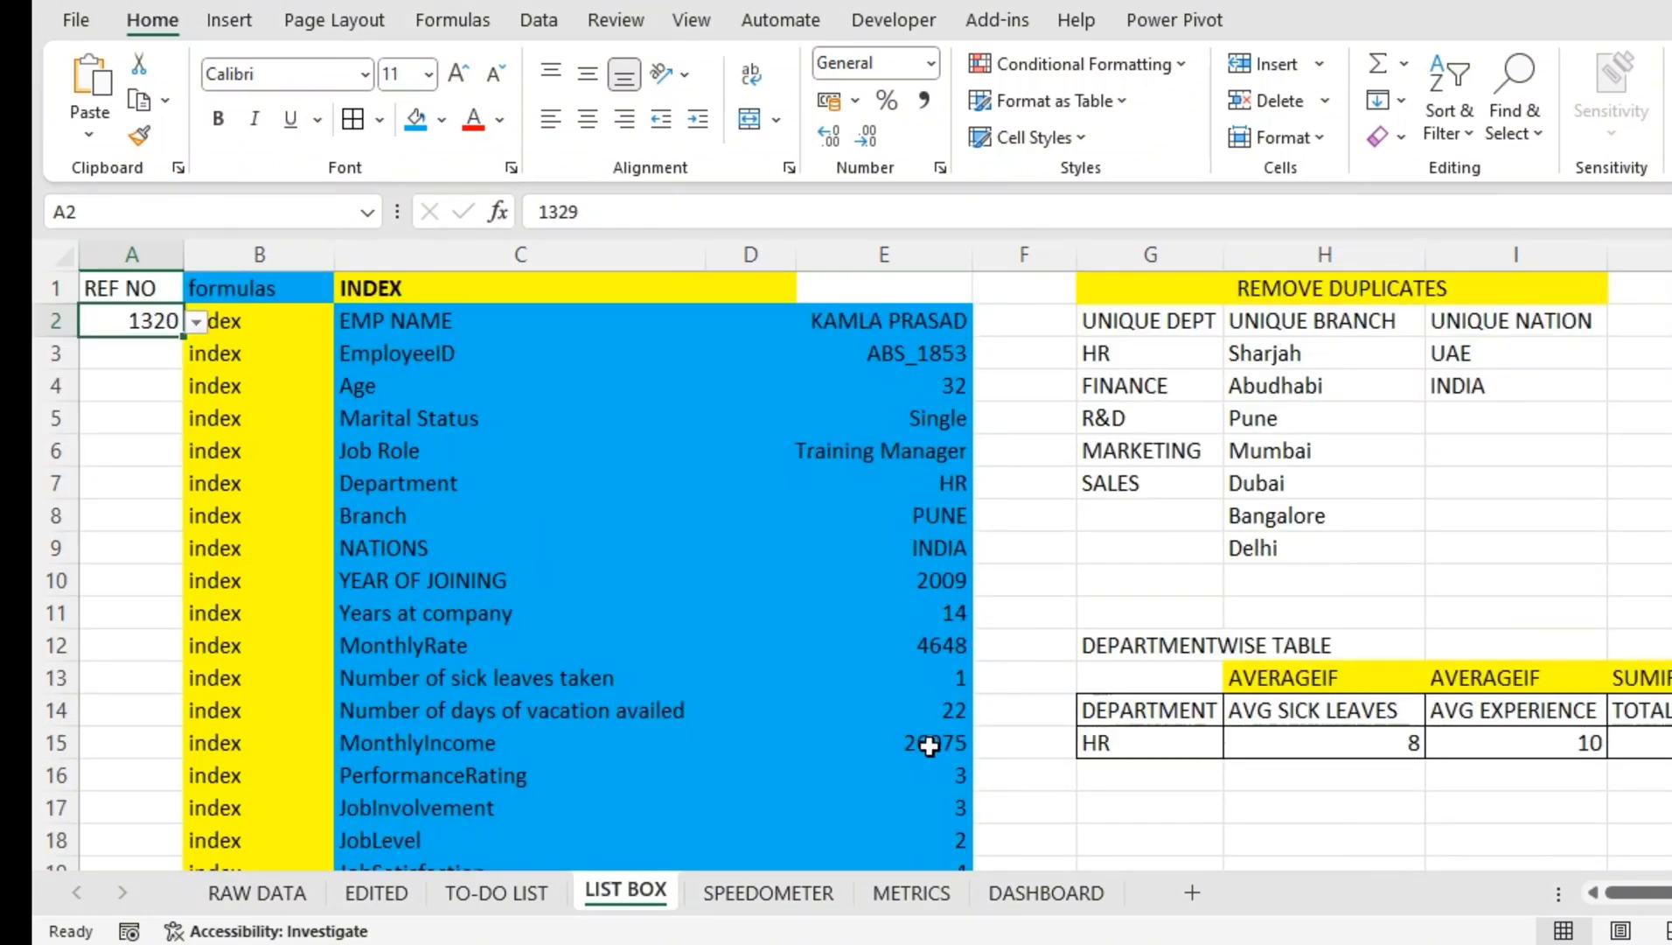
scroll(953, 702, down, 3)
click(952, 689)
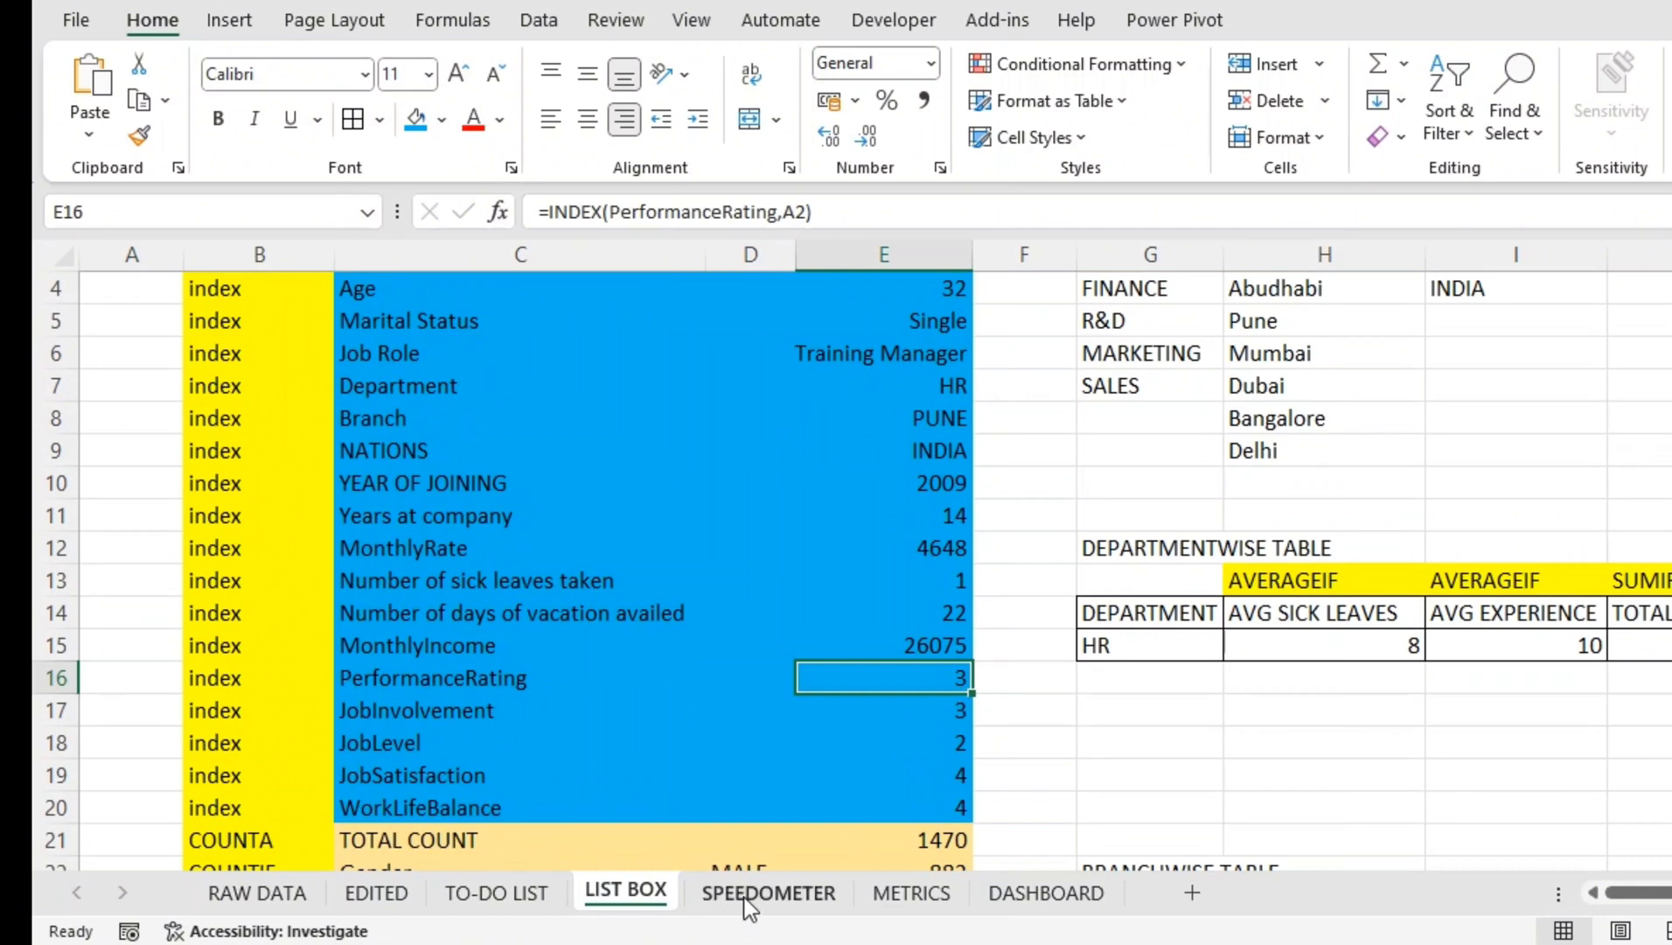
click(750, 894)
click(332, 423)
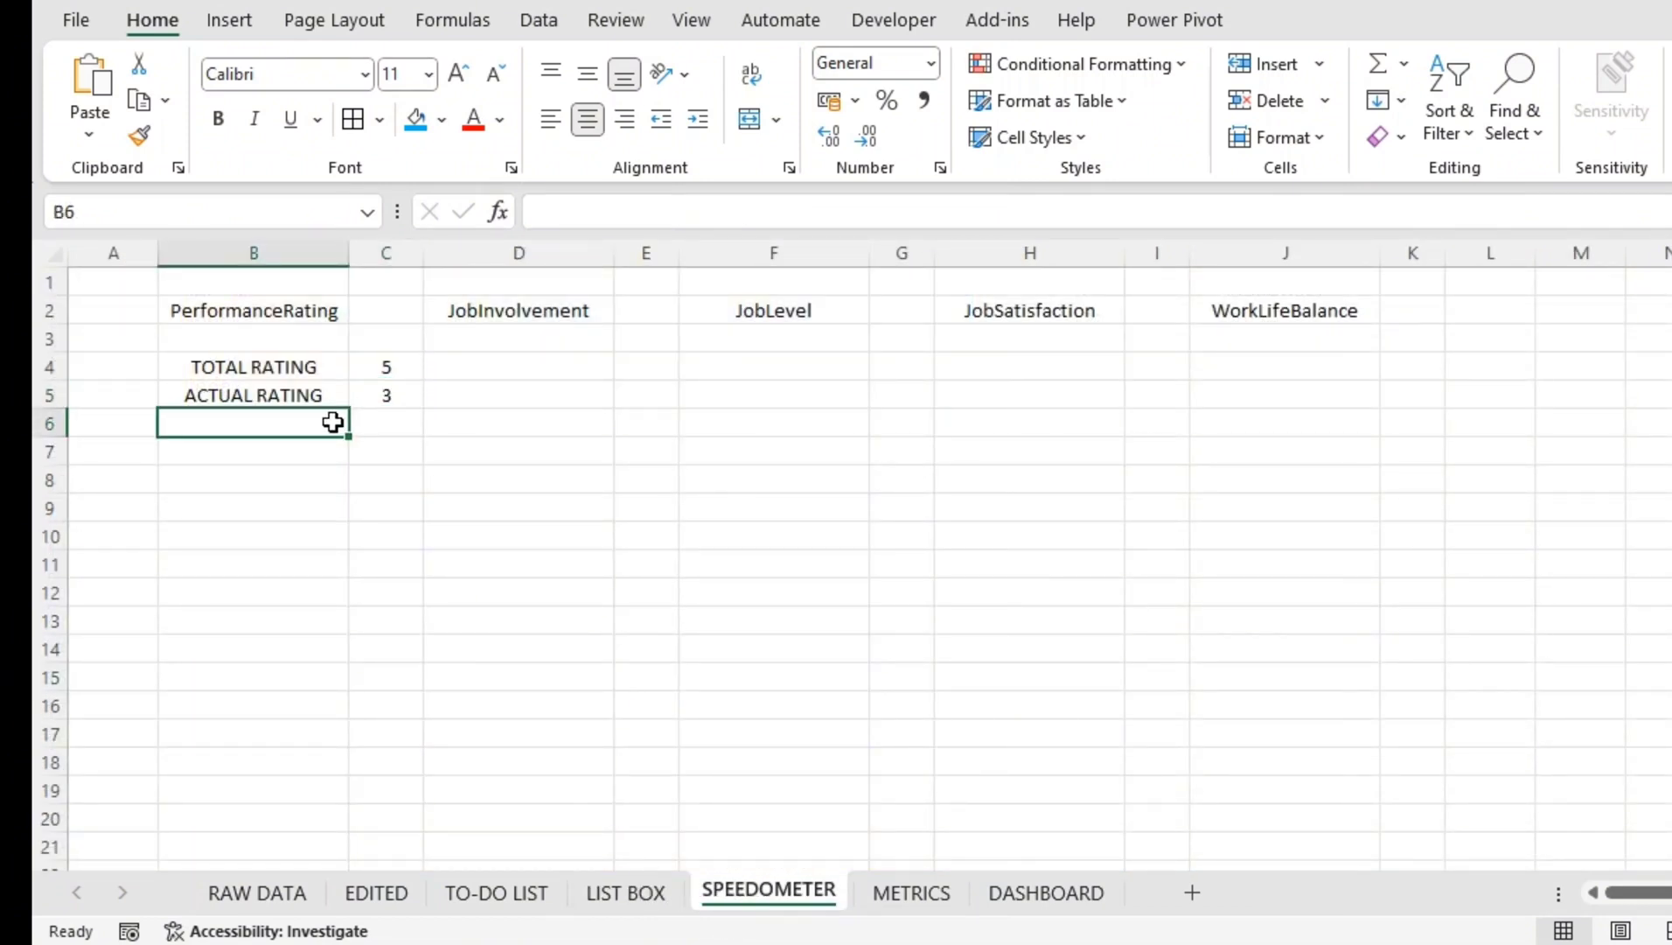
Step: Add a PERCENTAGE row in B6 with =C5/C4*100, showing 60
text(PERCENTAGE)
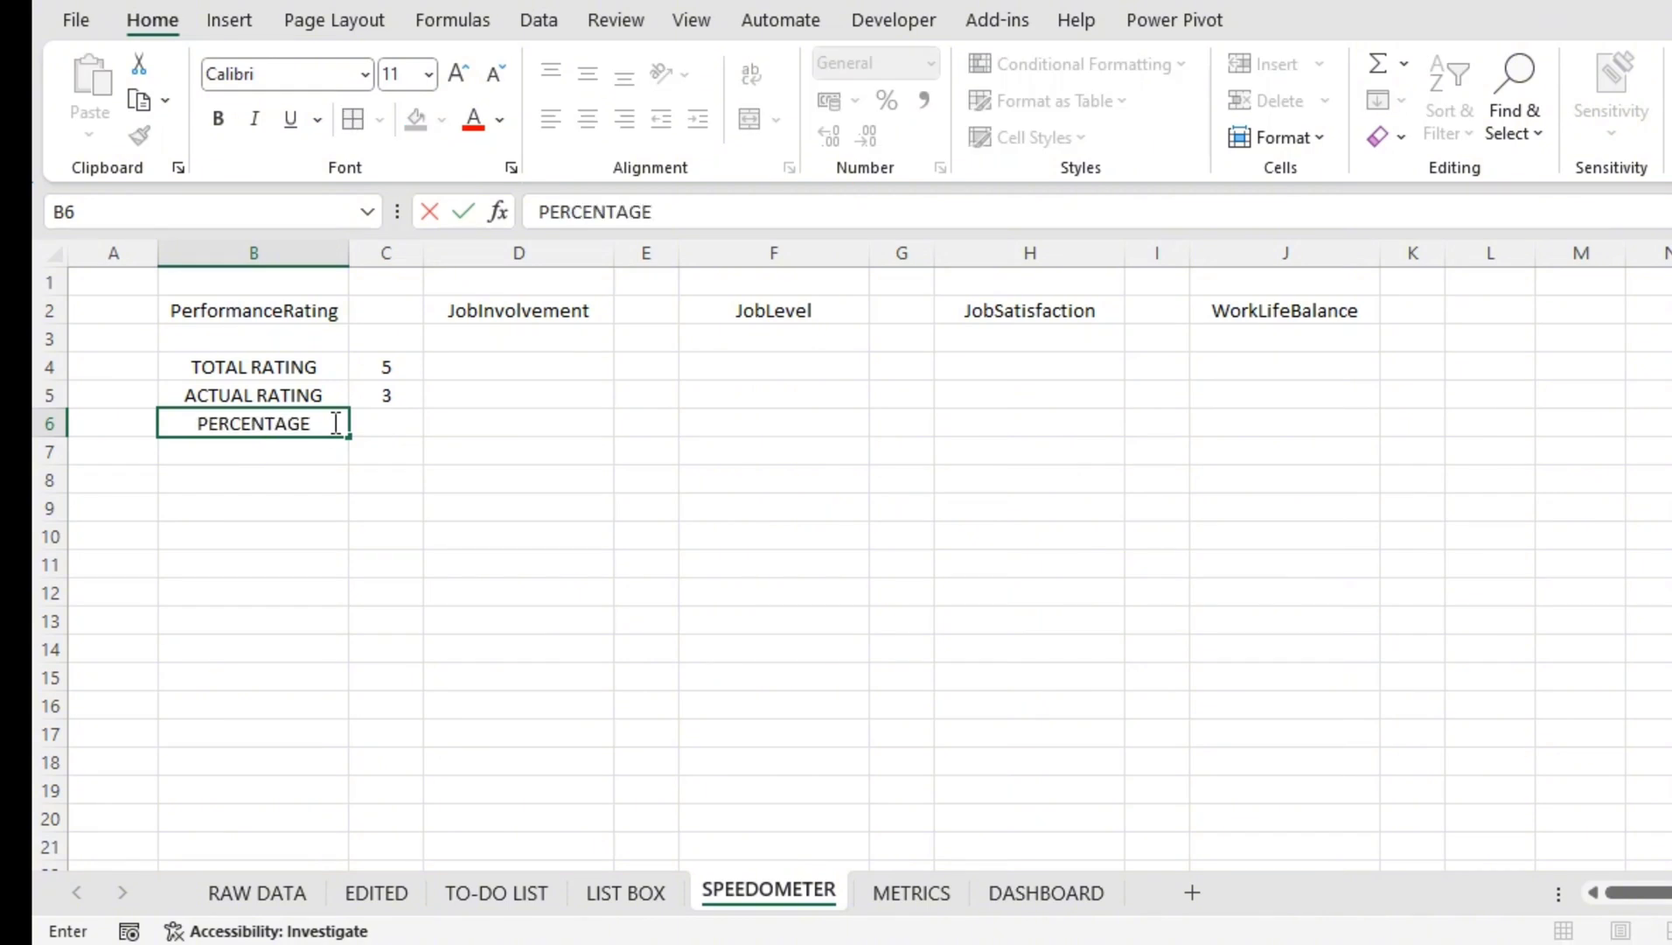
key(Tab)
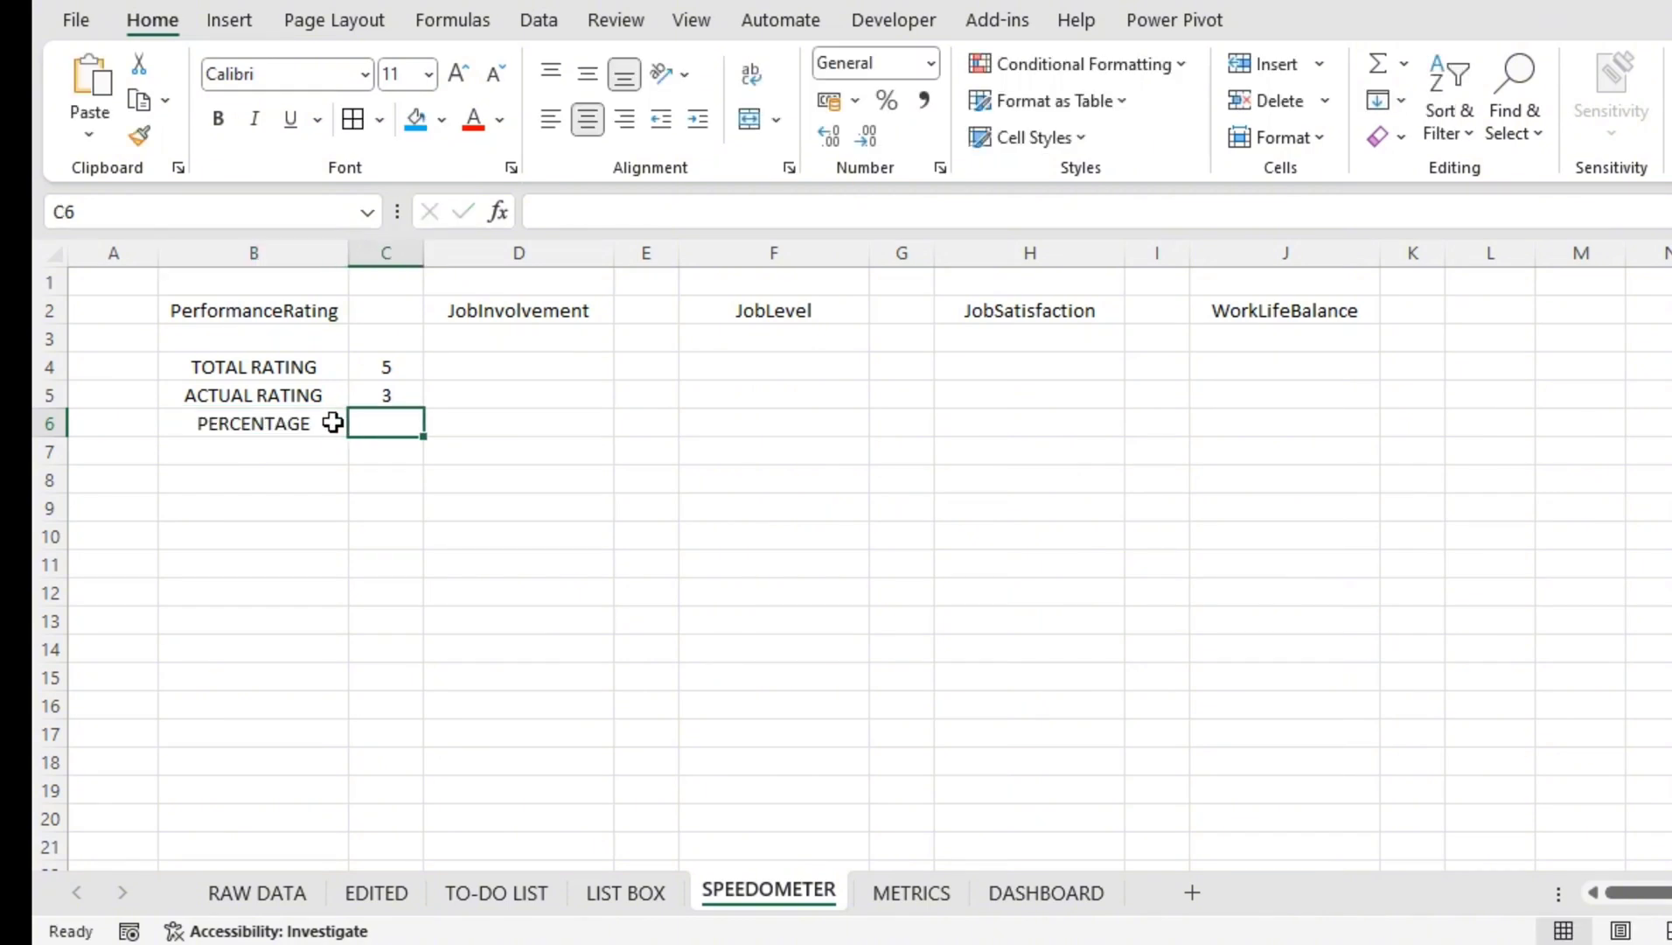
text(=)
click(402, 386)
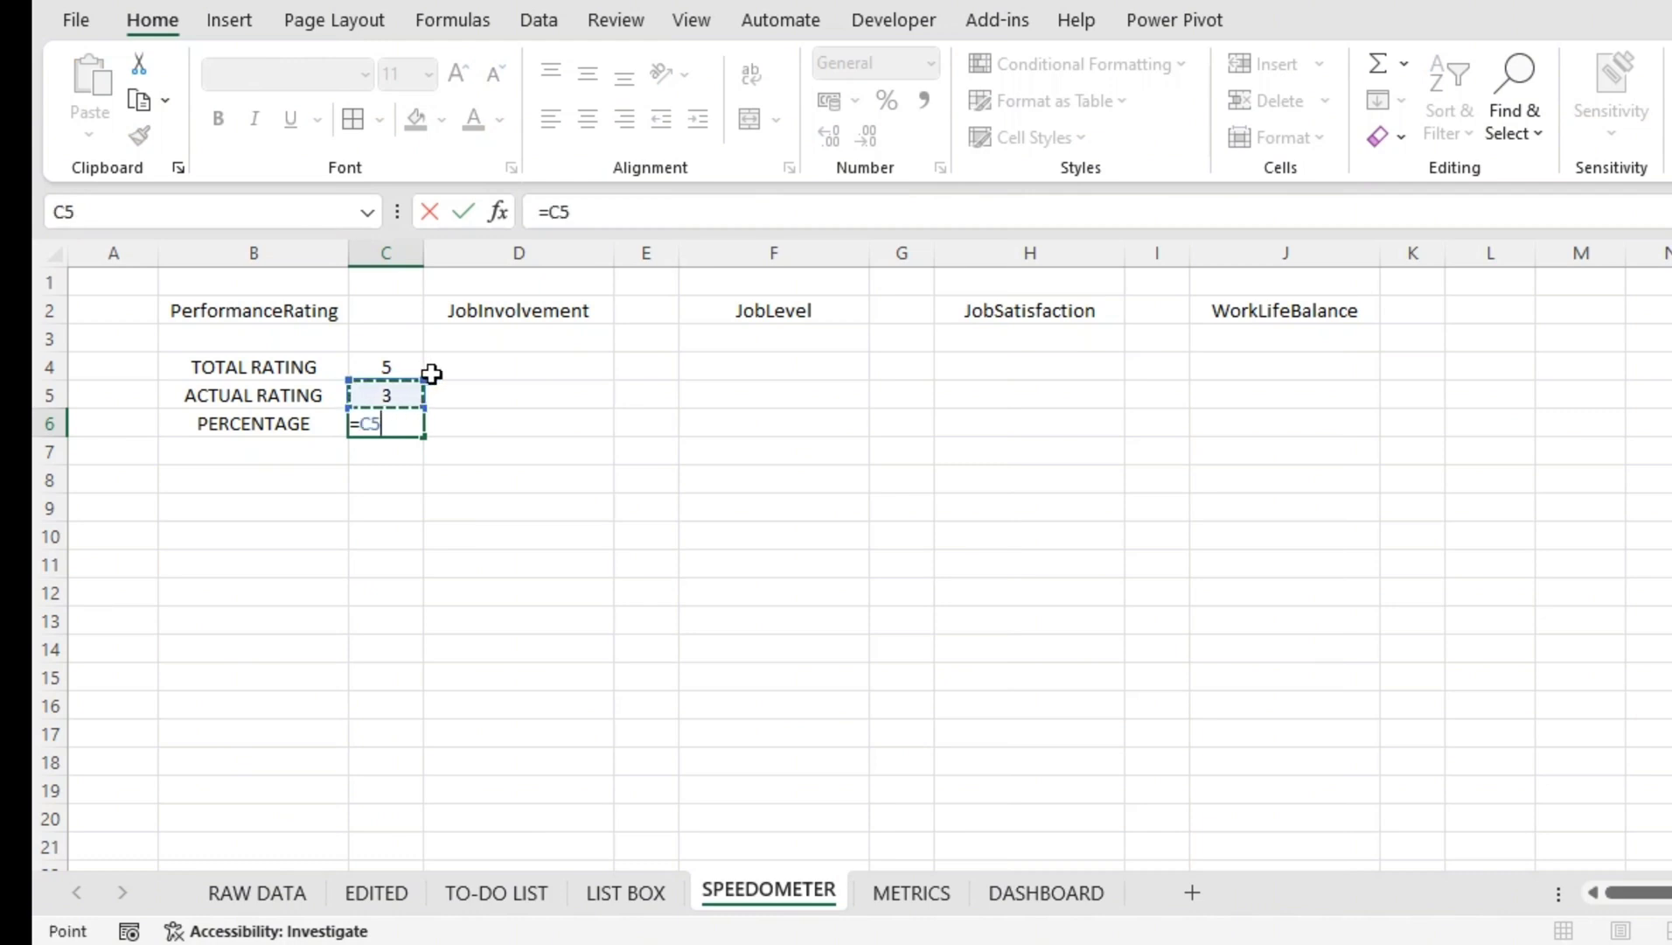
text(/)
click(411, 368)
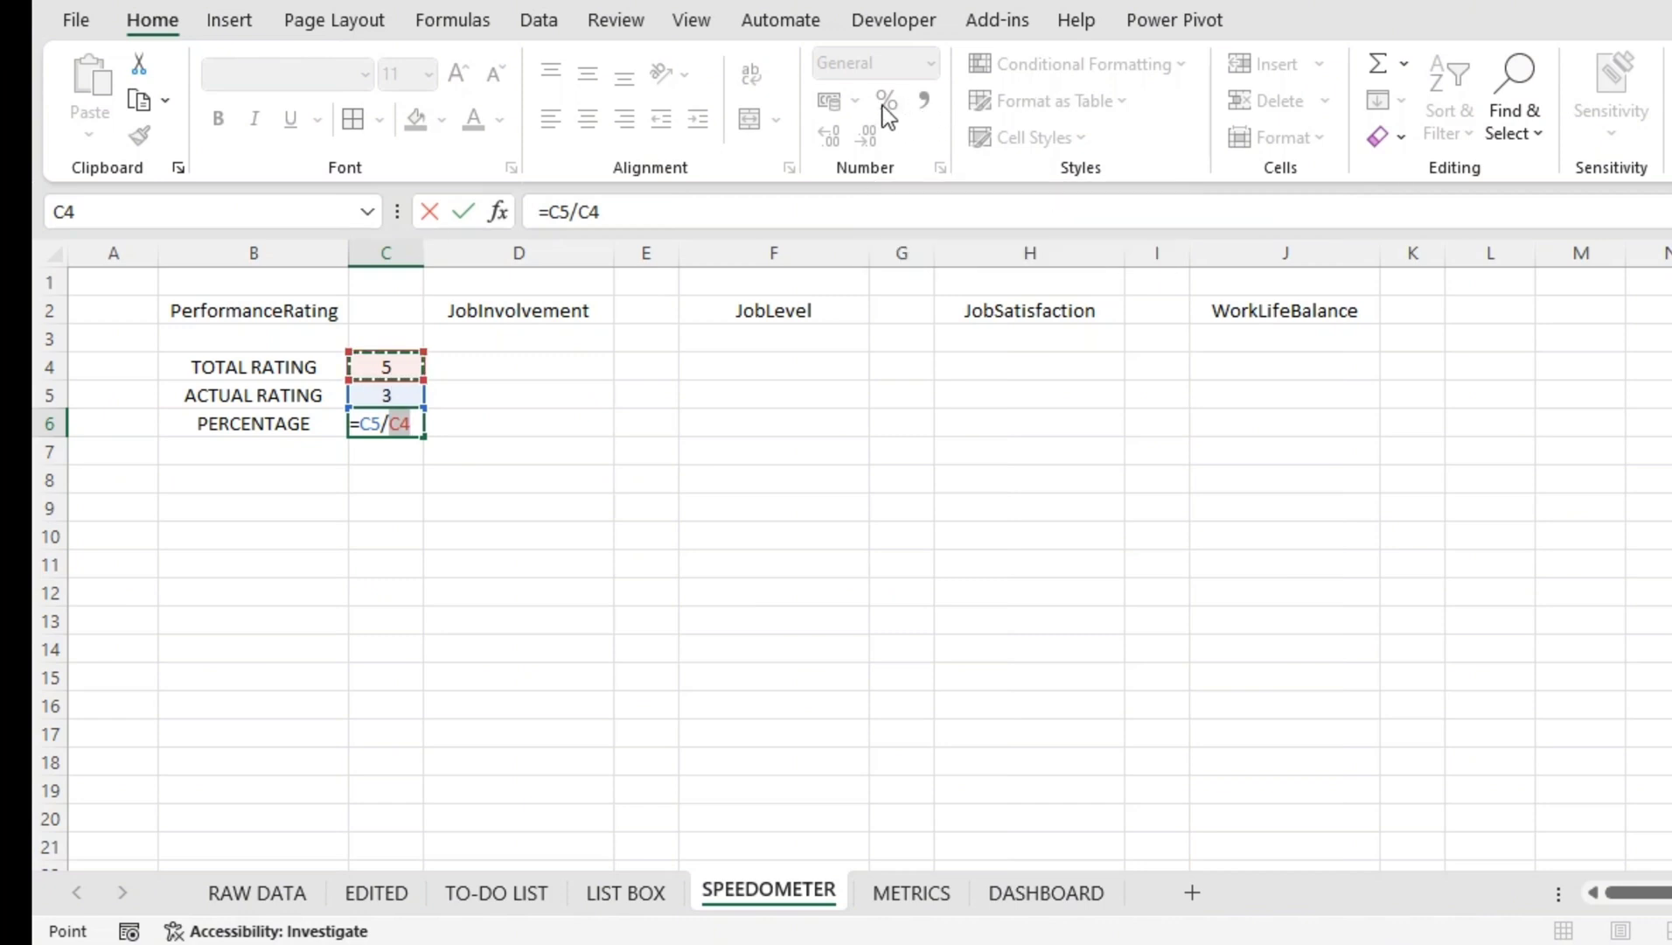
text(*100)
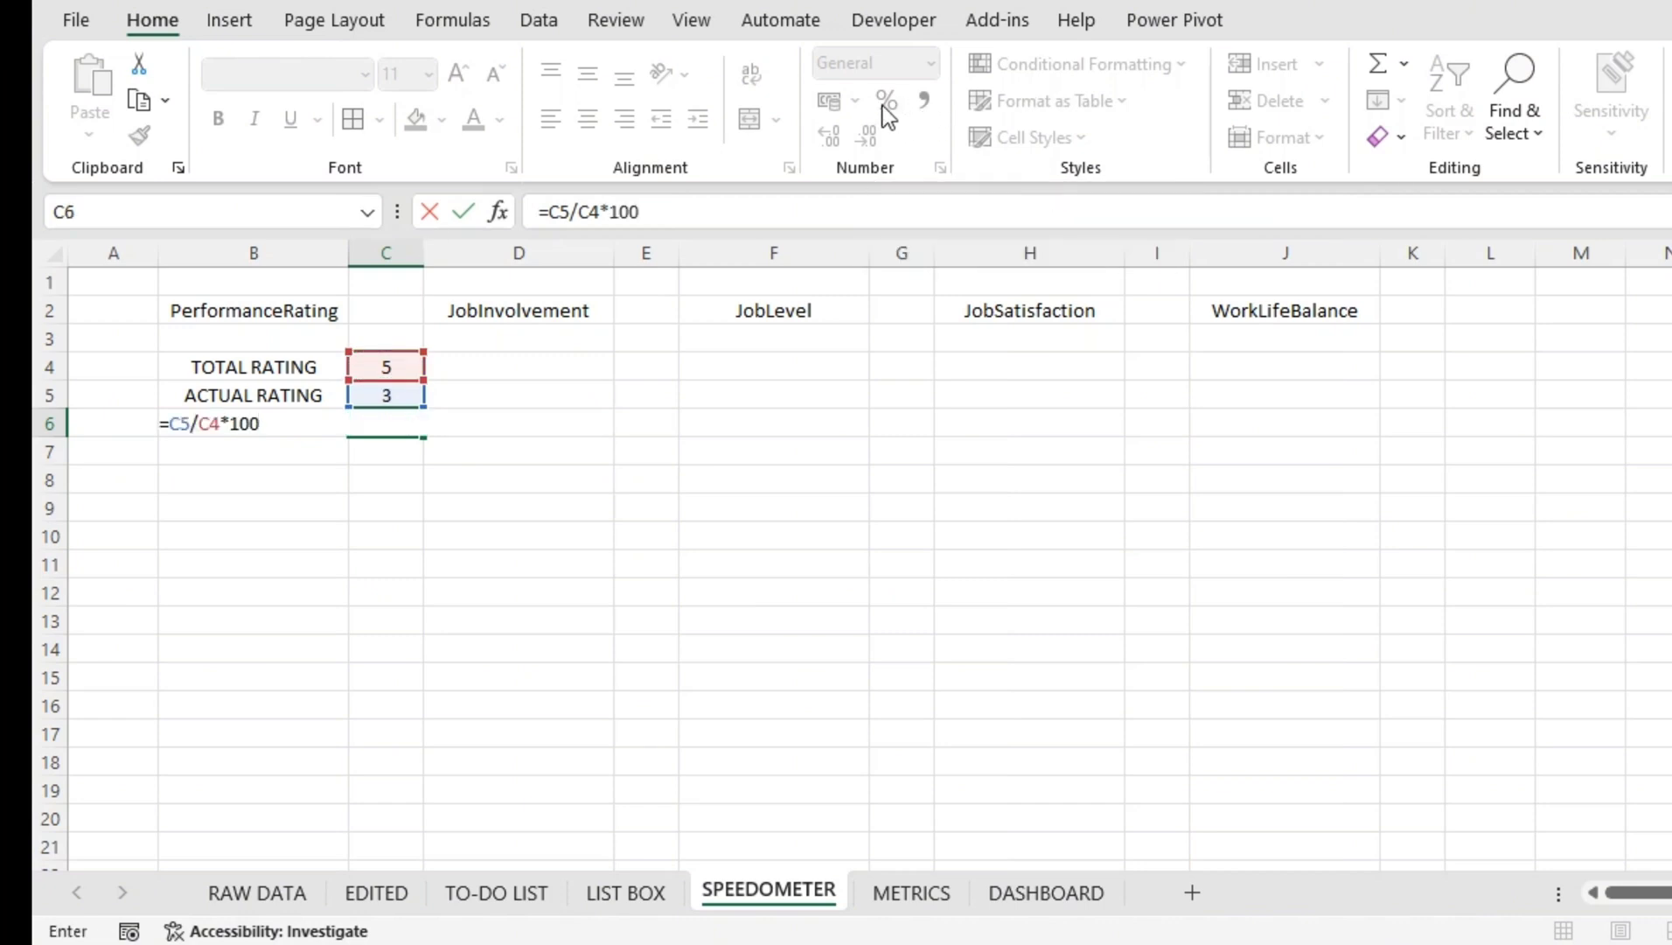
key(Return)
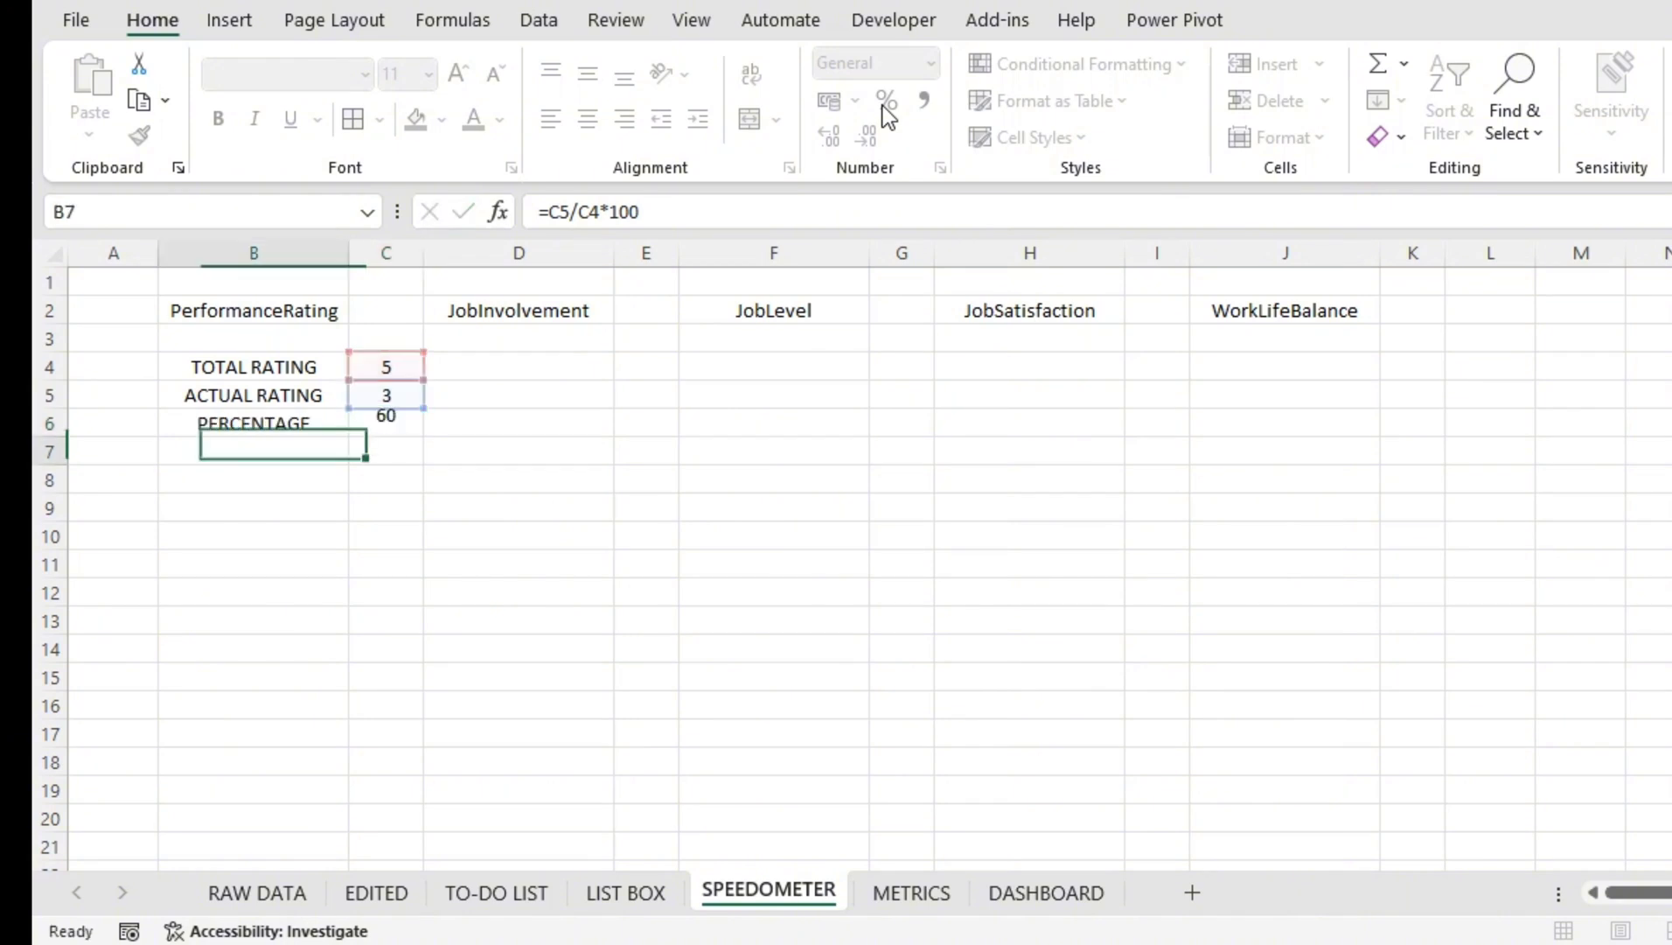
click(386, 423)
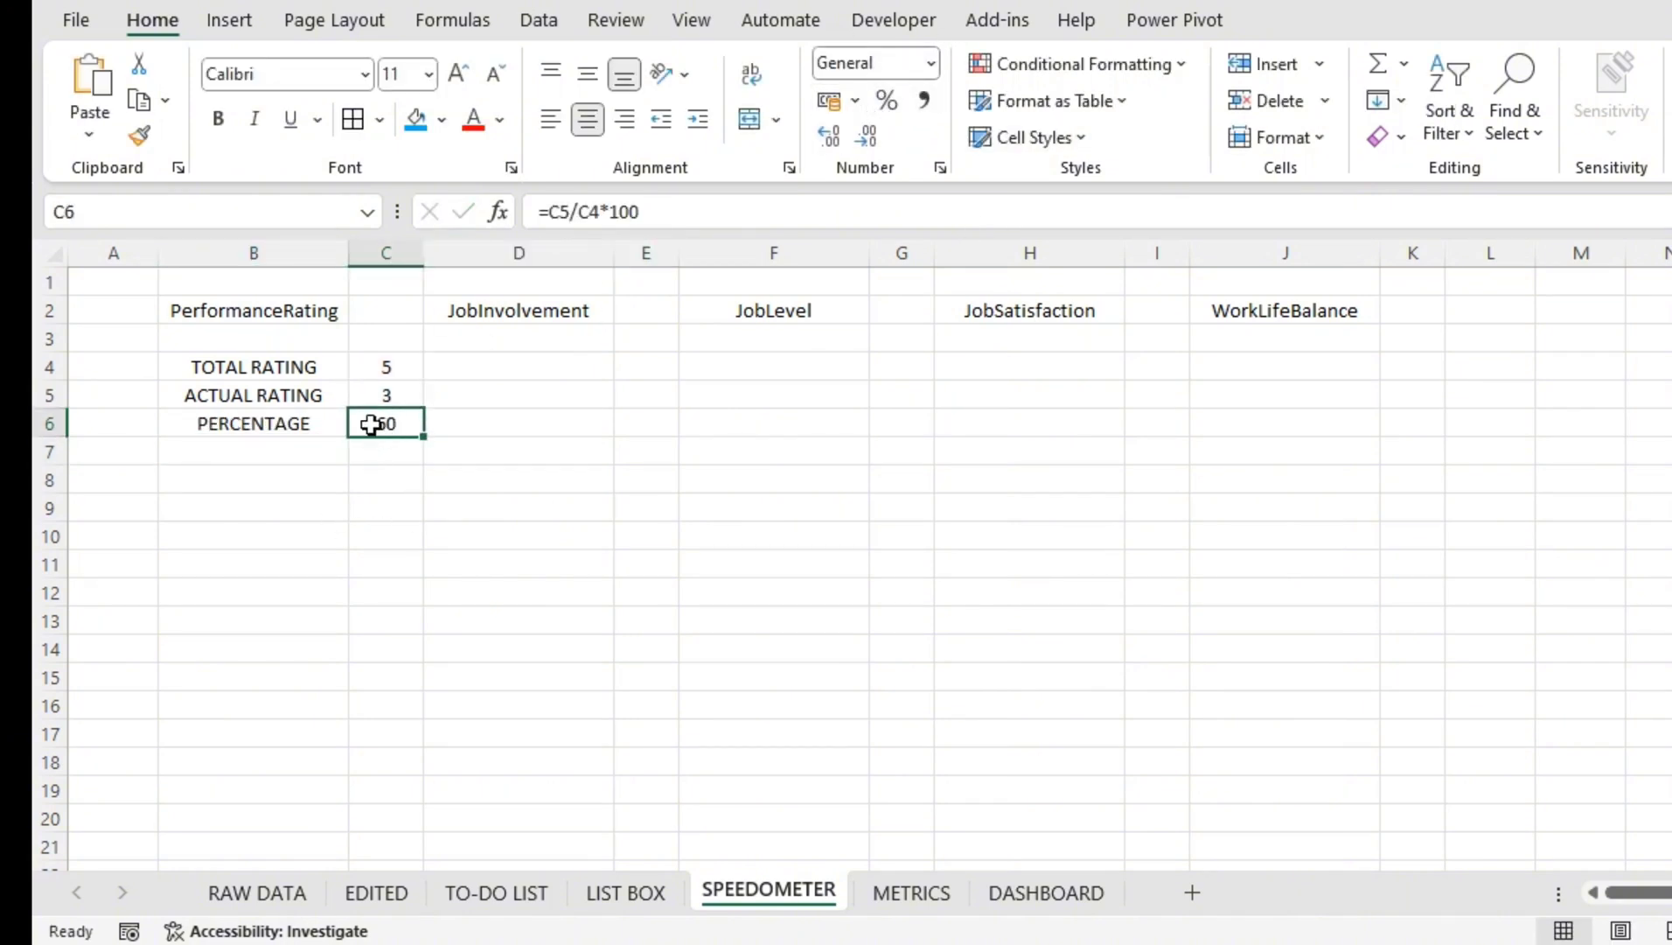
Step: Apply All Borders to the rating table B4:C6
drag(236, 366, 376, 435)
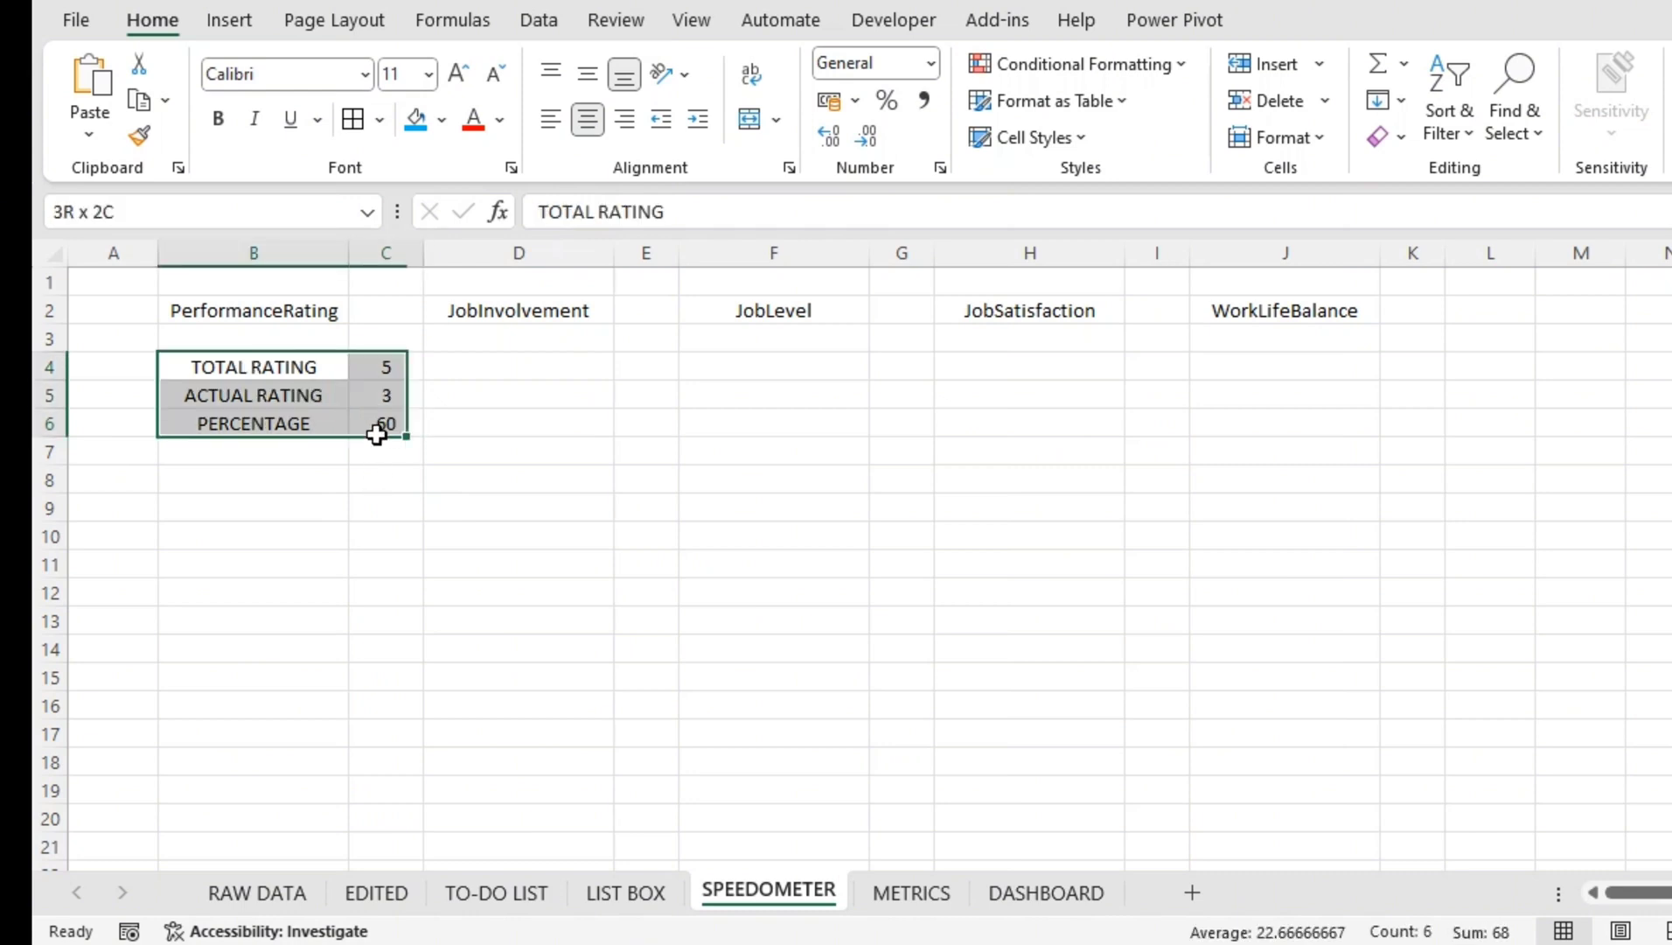
click(352, 120)
click(289, 483)
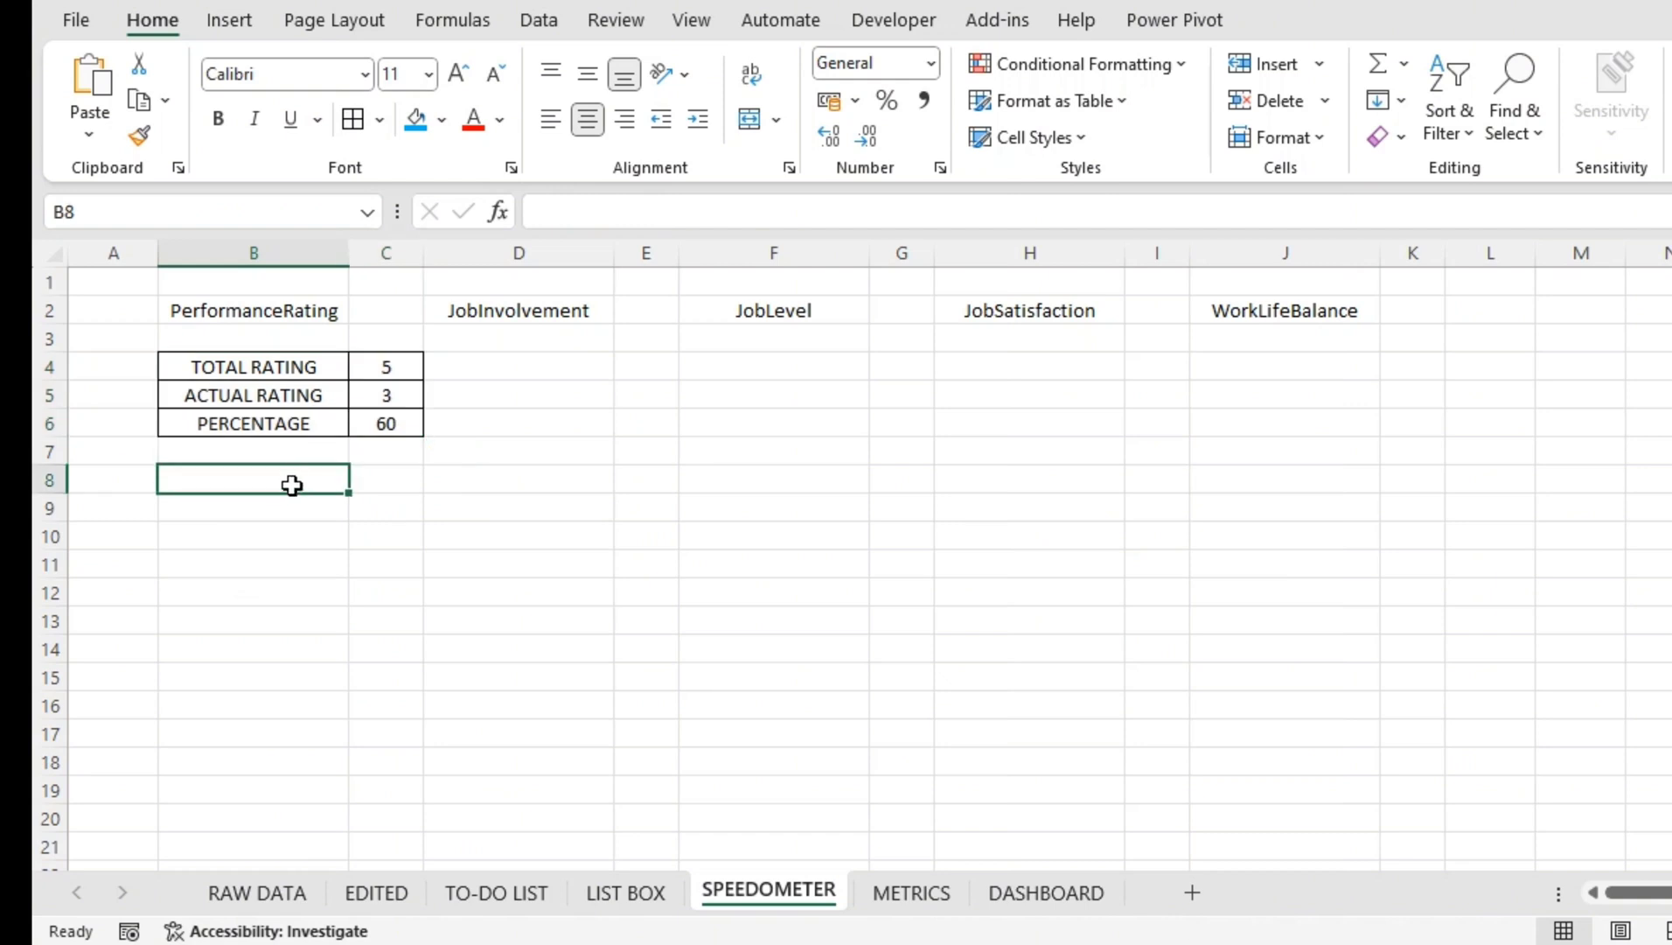
Step: Enter RANKED AREA with value 180 in B8:C8
text(TOTAL A)
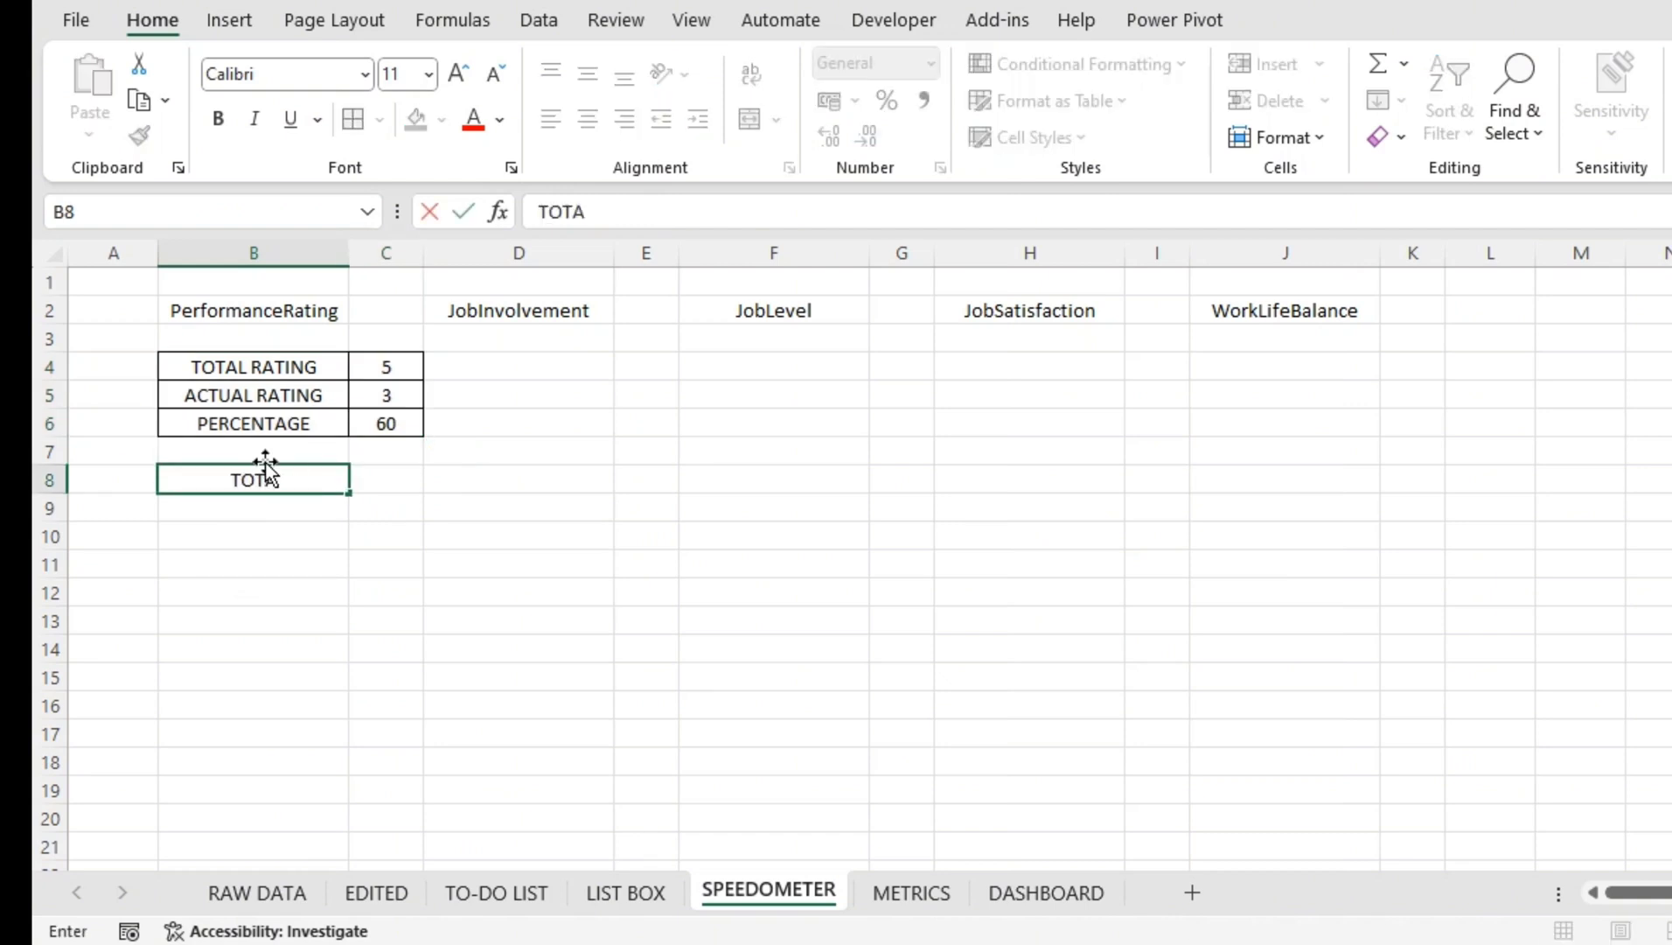
key(BackSpace)
key(BackSpace)
key(BackSpace)
key(BackSpace)
key(BackSpace)
key(BackSpace)
key(BackSpace)
text(RANKED AREA)
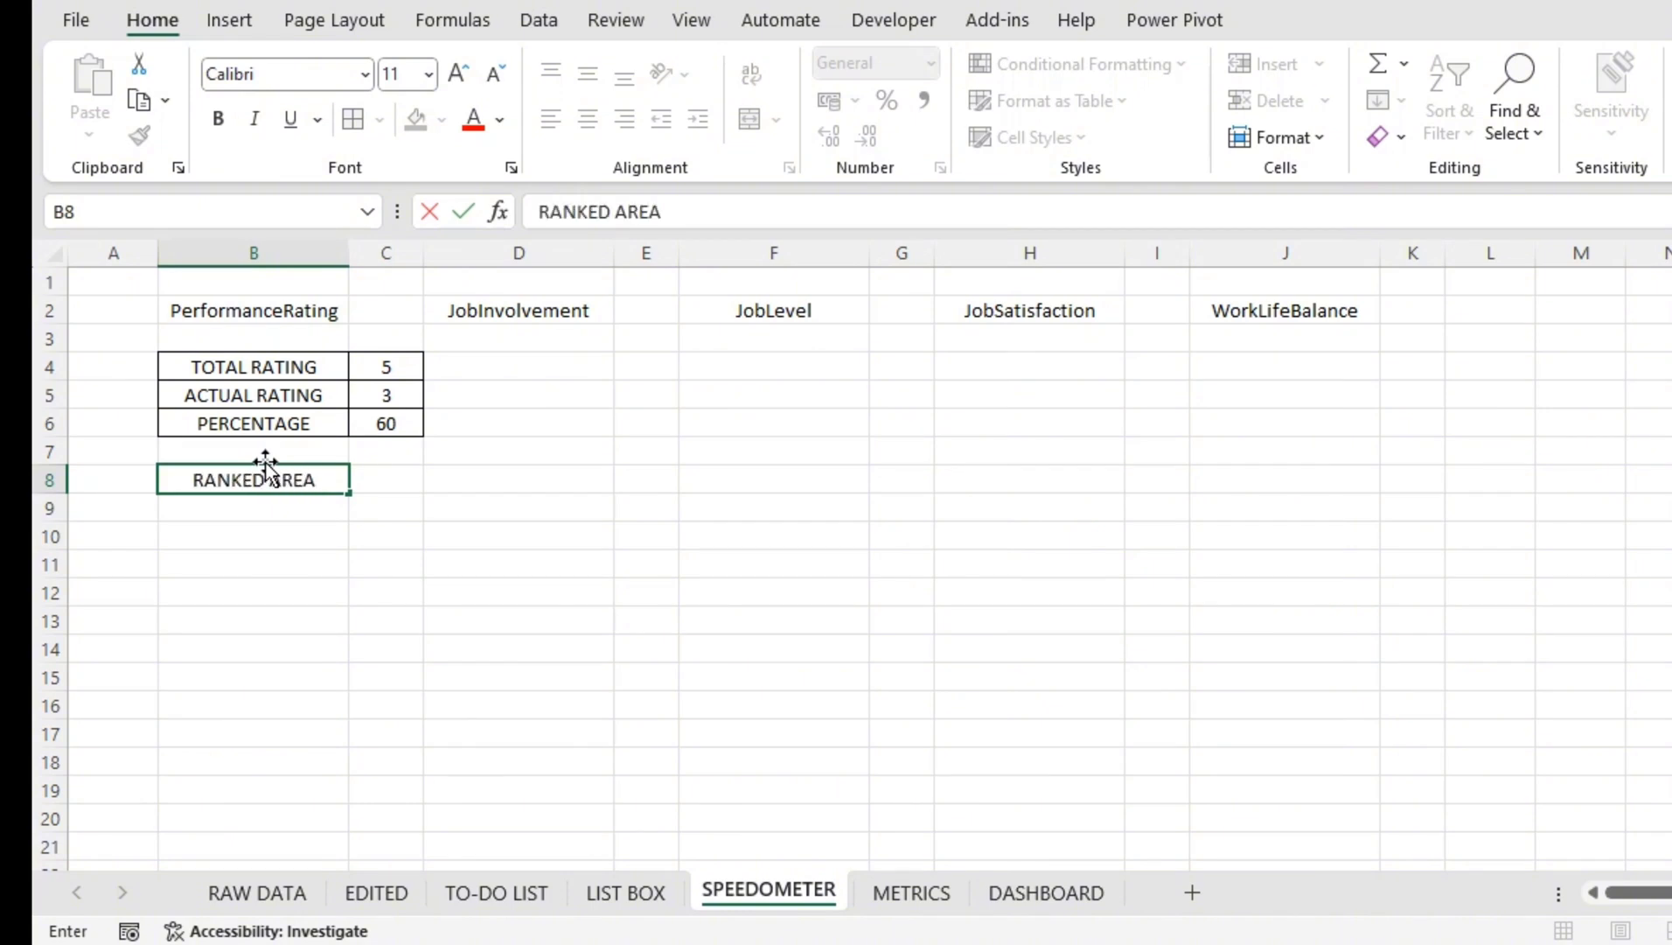
key(Tab)
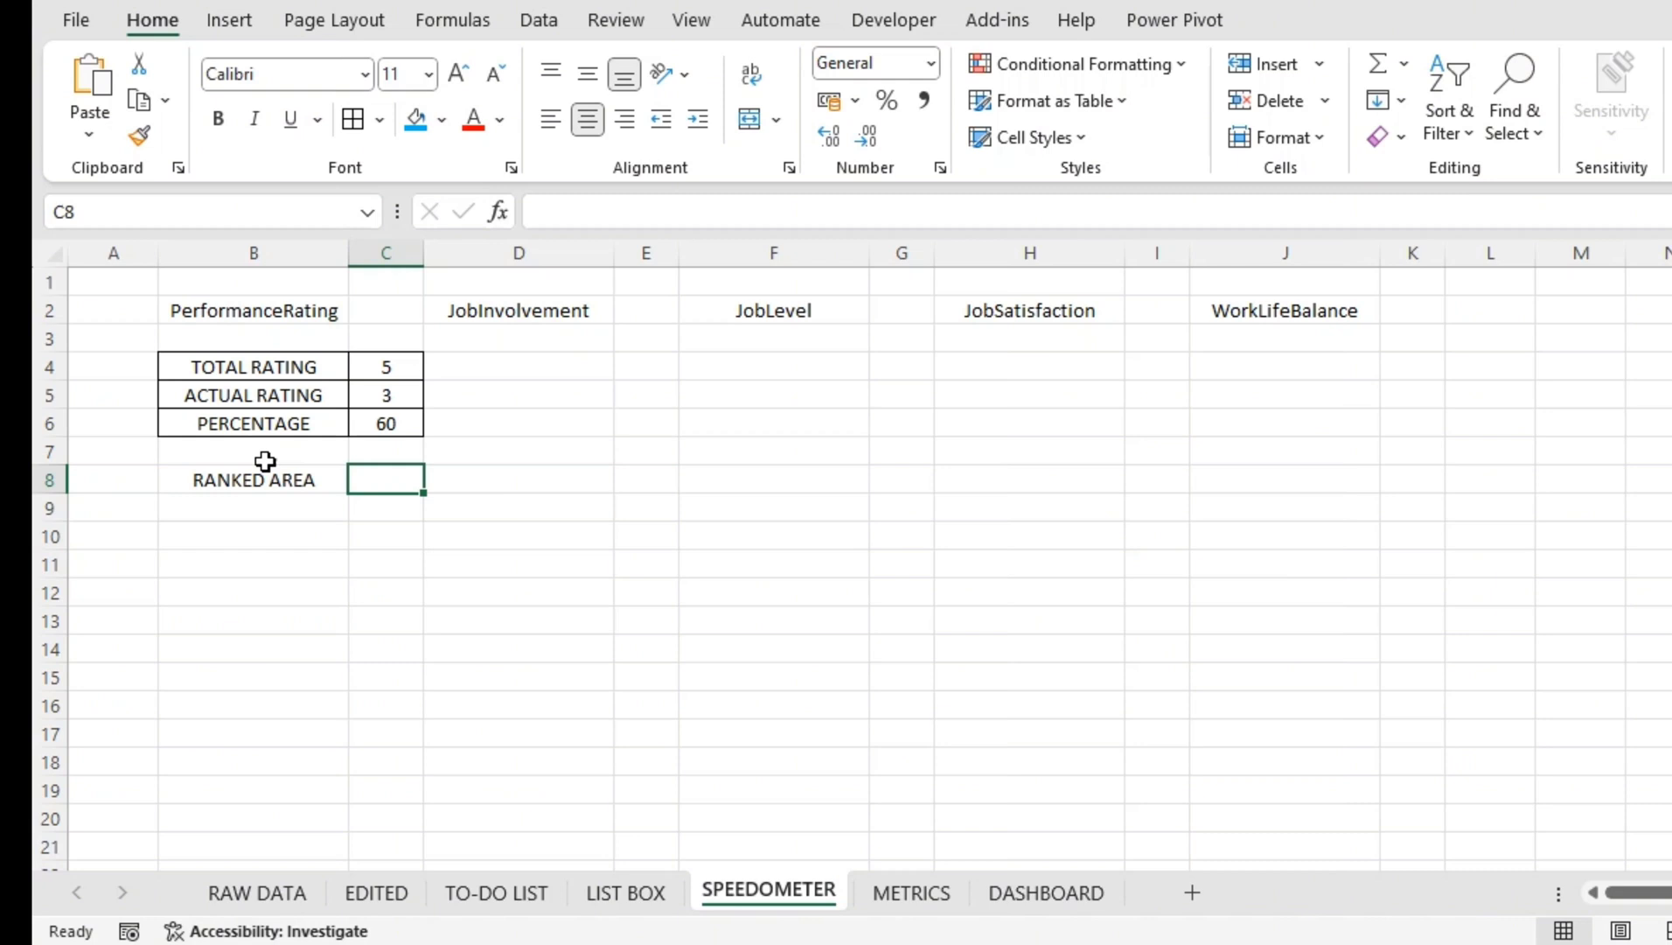
text(180)
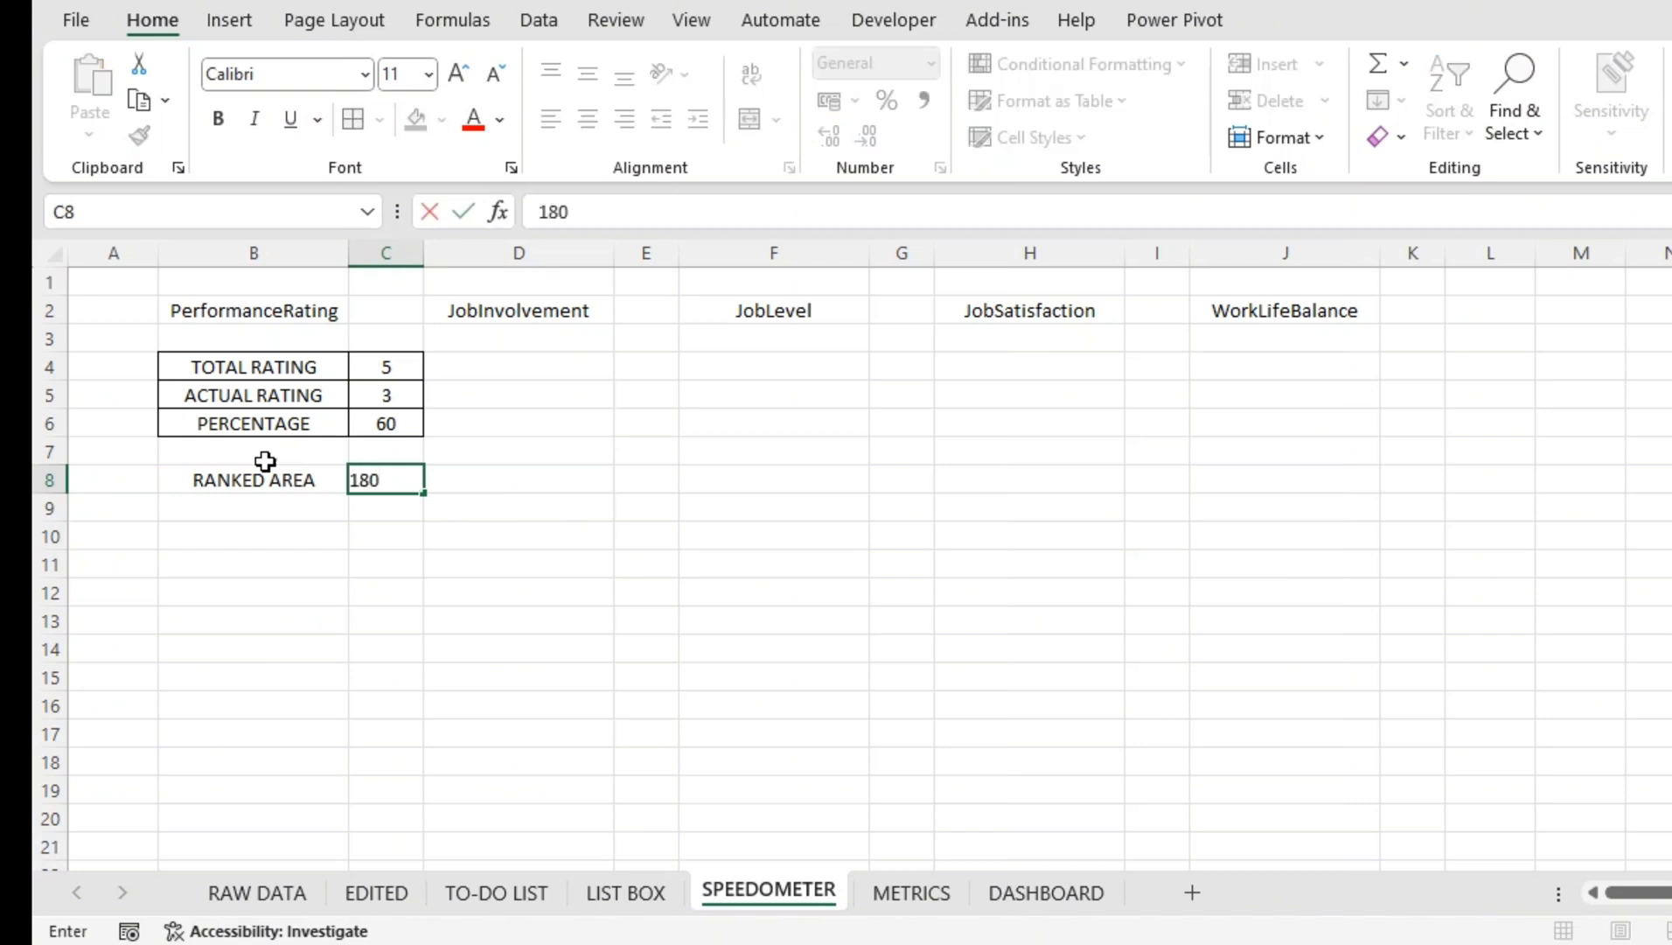
drag(262, 485, 250, 497)
click(251, 504)
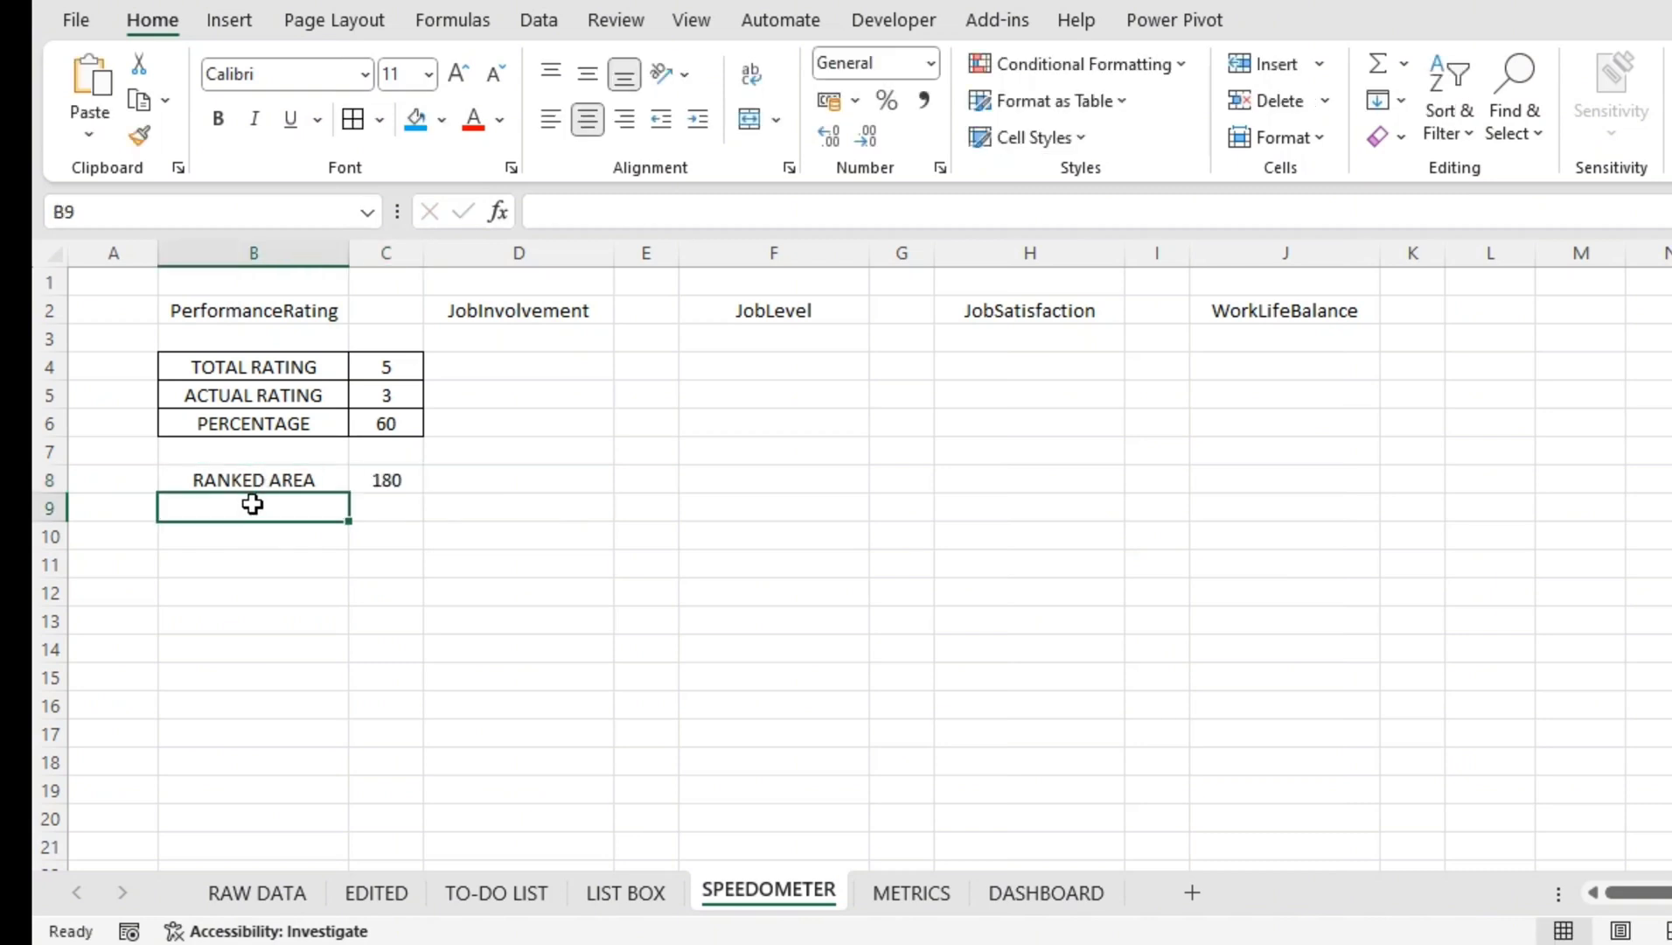
Step: Add HIDDEN AREA with 180 in B9:C9 and apply All Borders to B8:C9
text(HIDDEN)
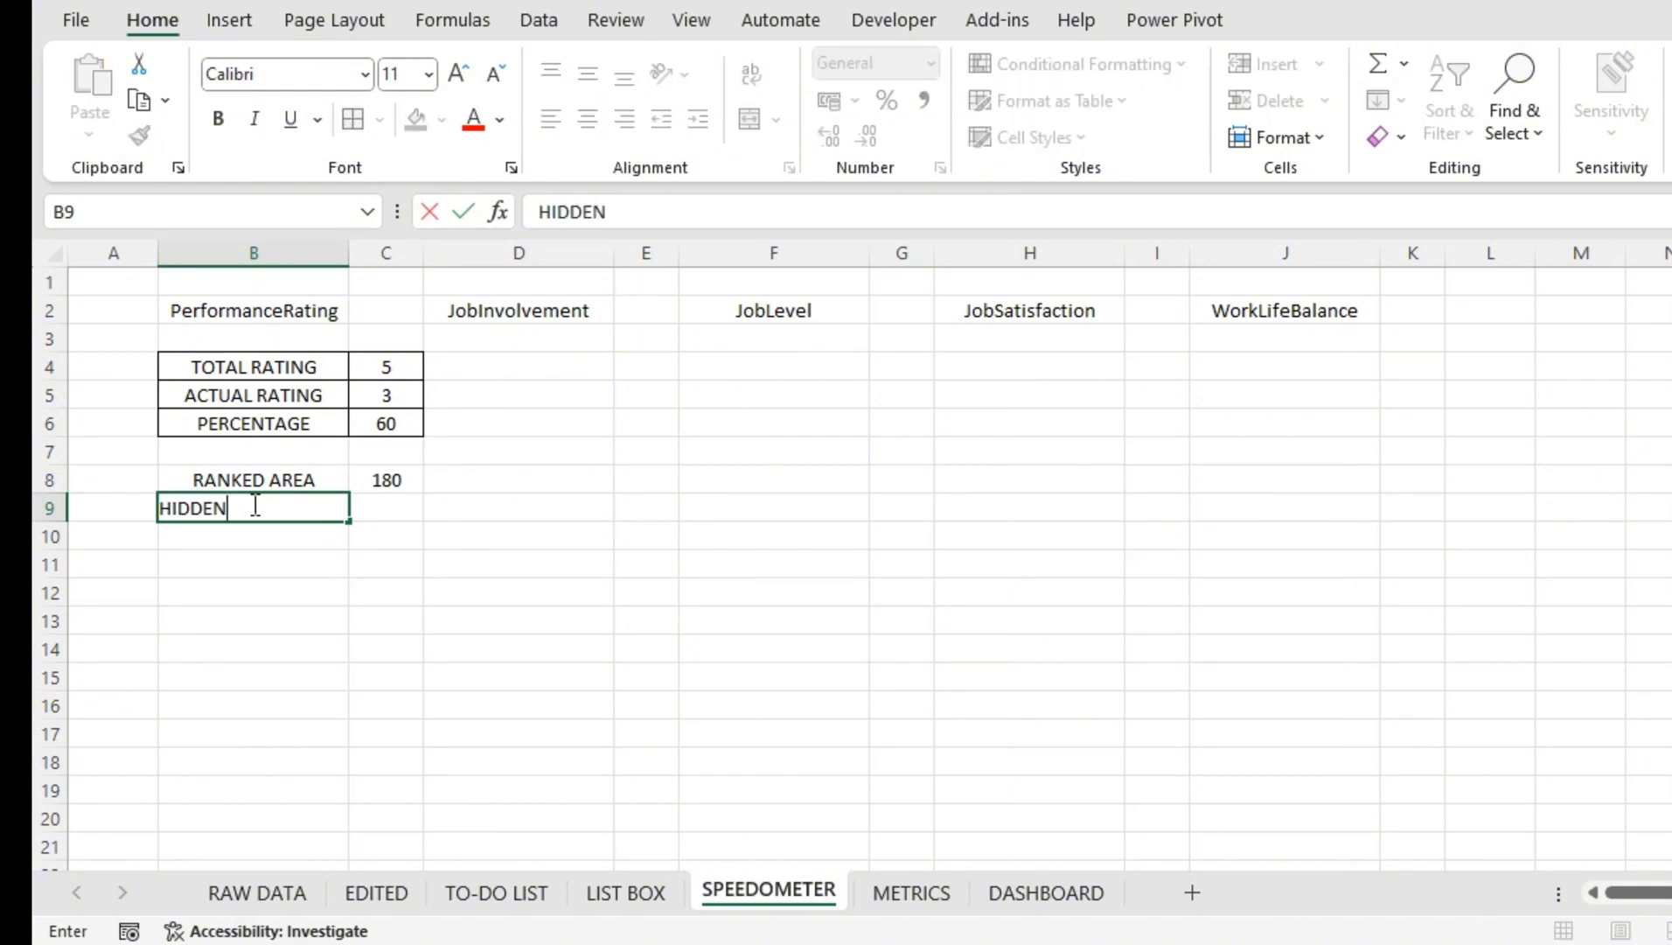
text( AREA)
key(Tab)
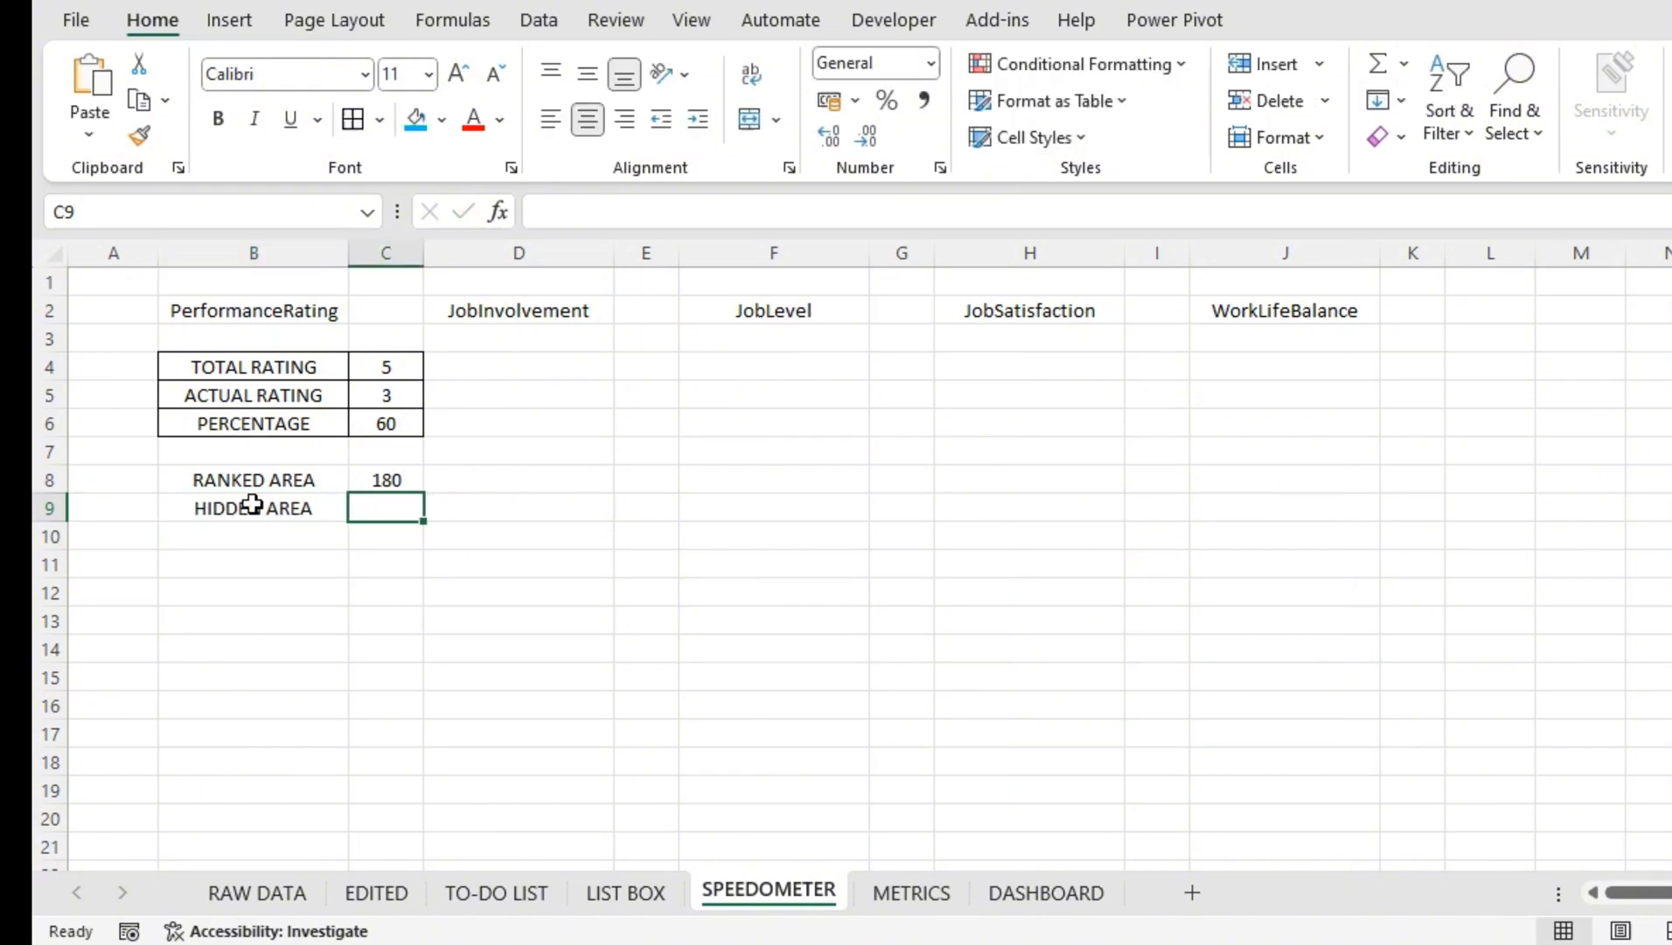
text(180)
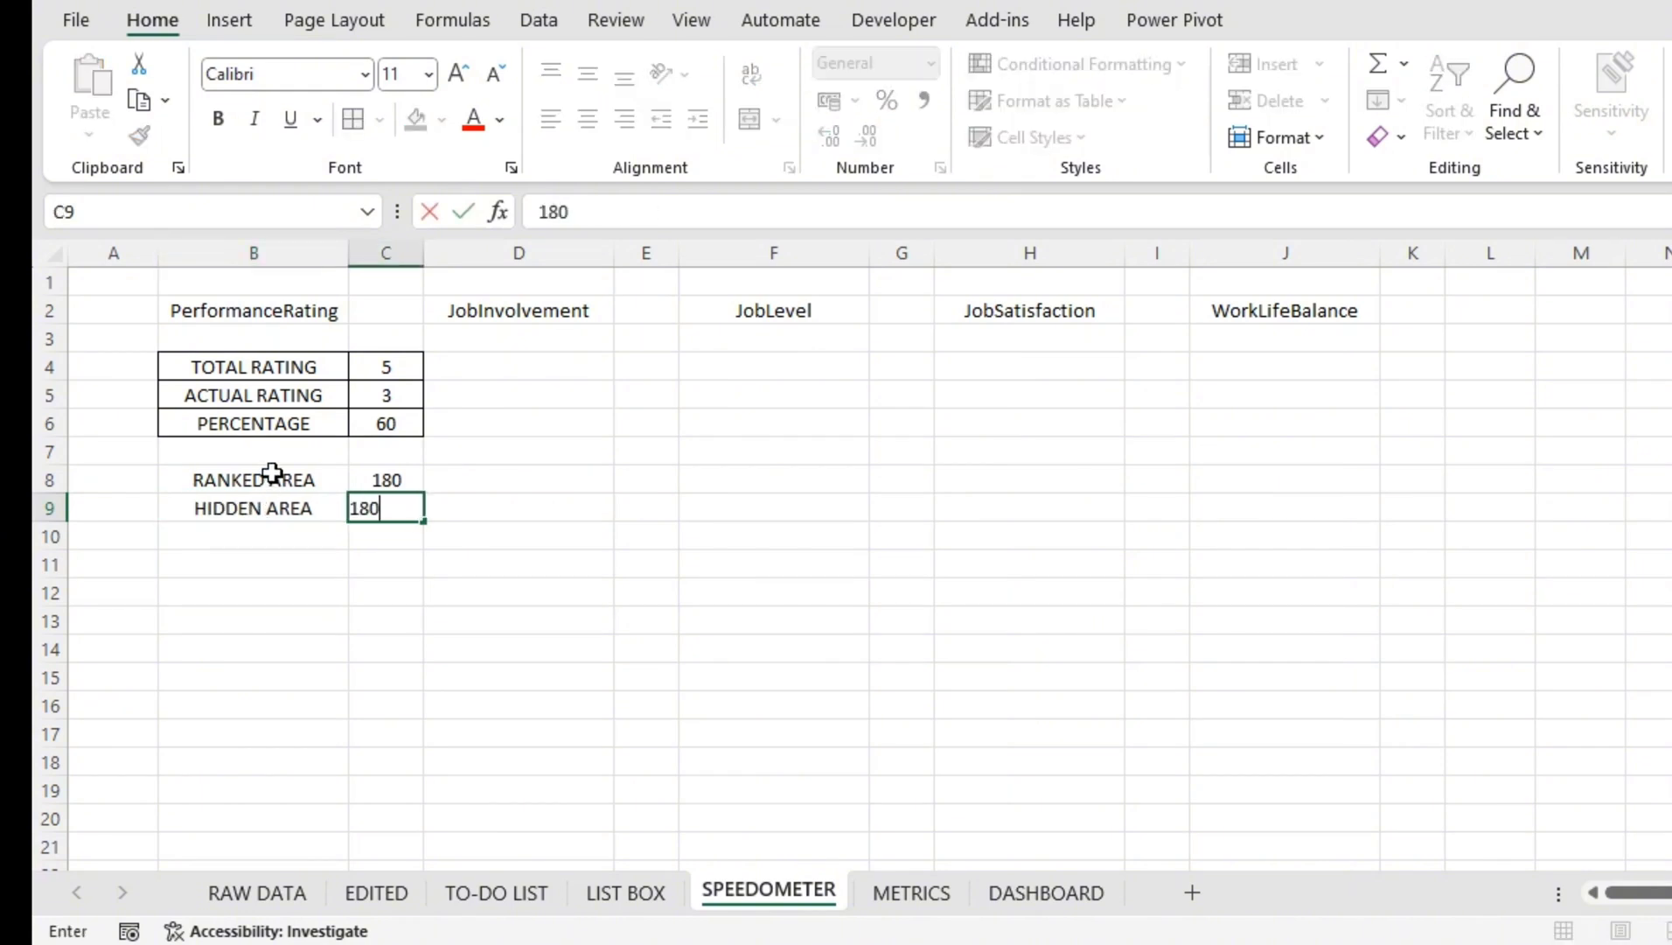
drag(273, 479, 368, 508)
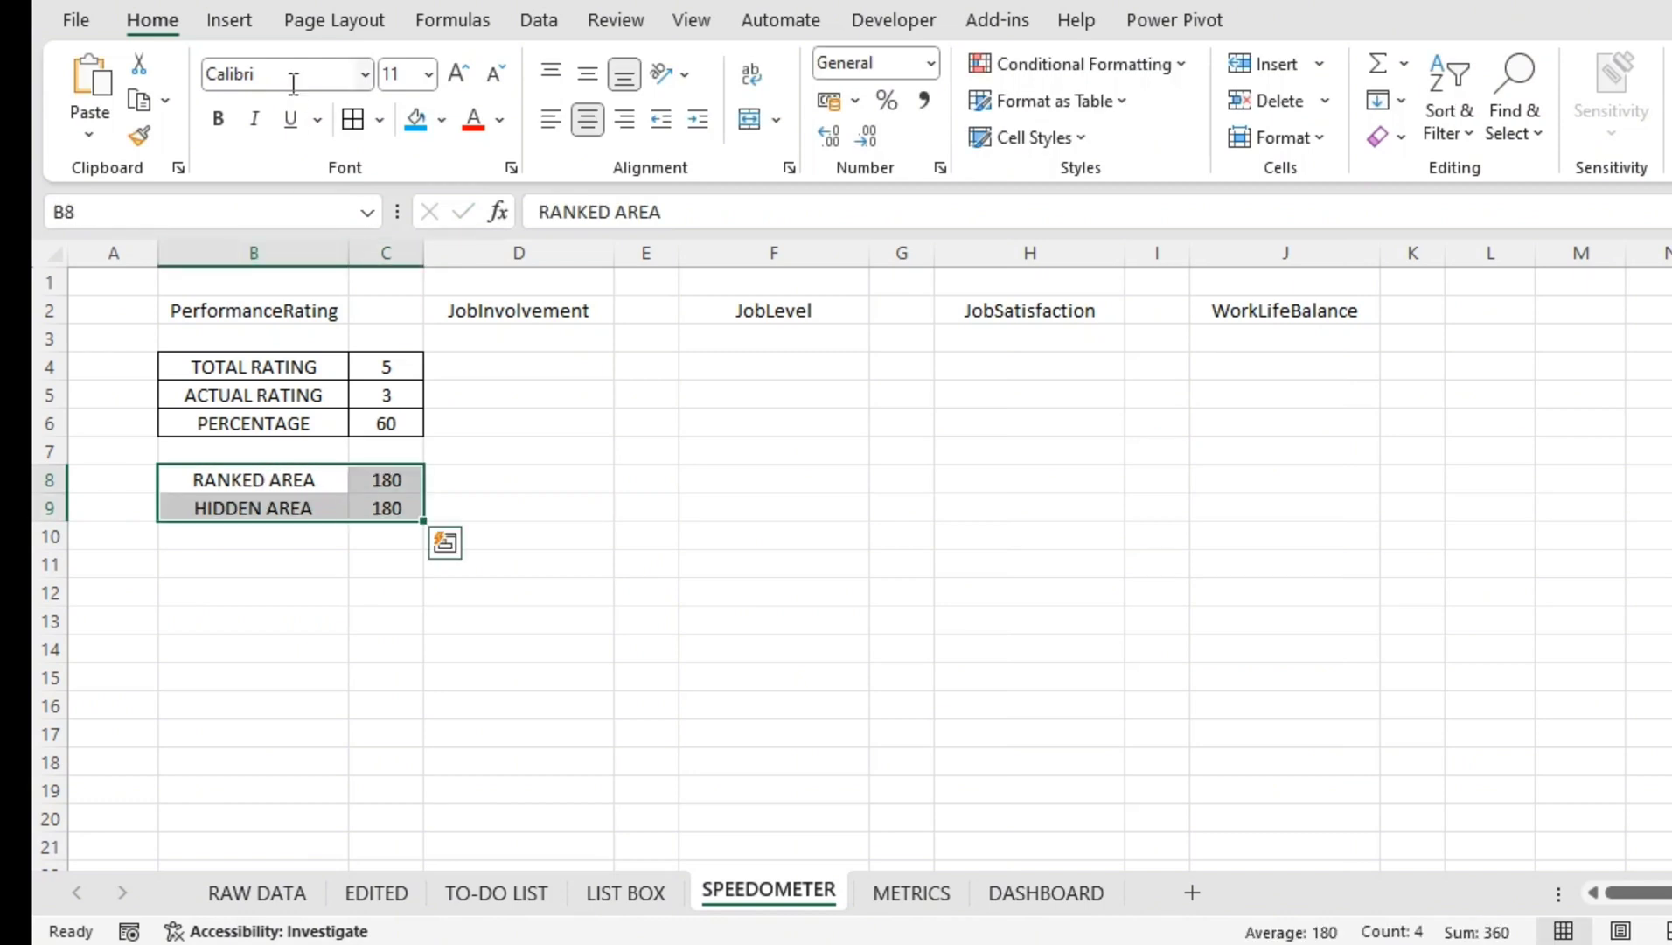
click(360, 113)
click(323, 542)
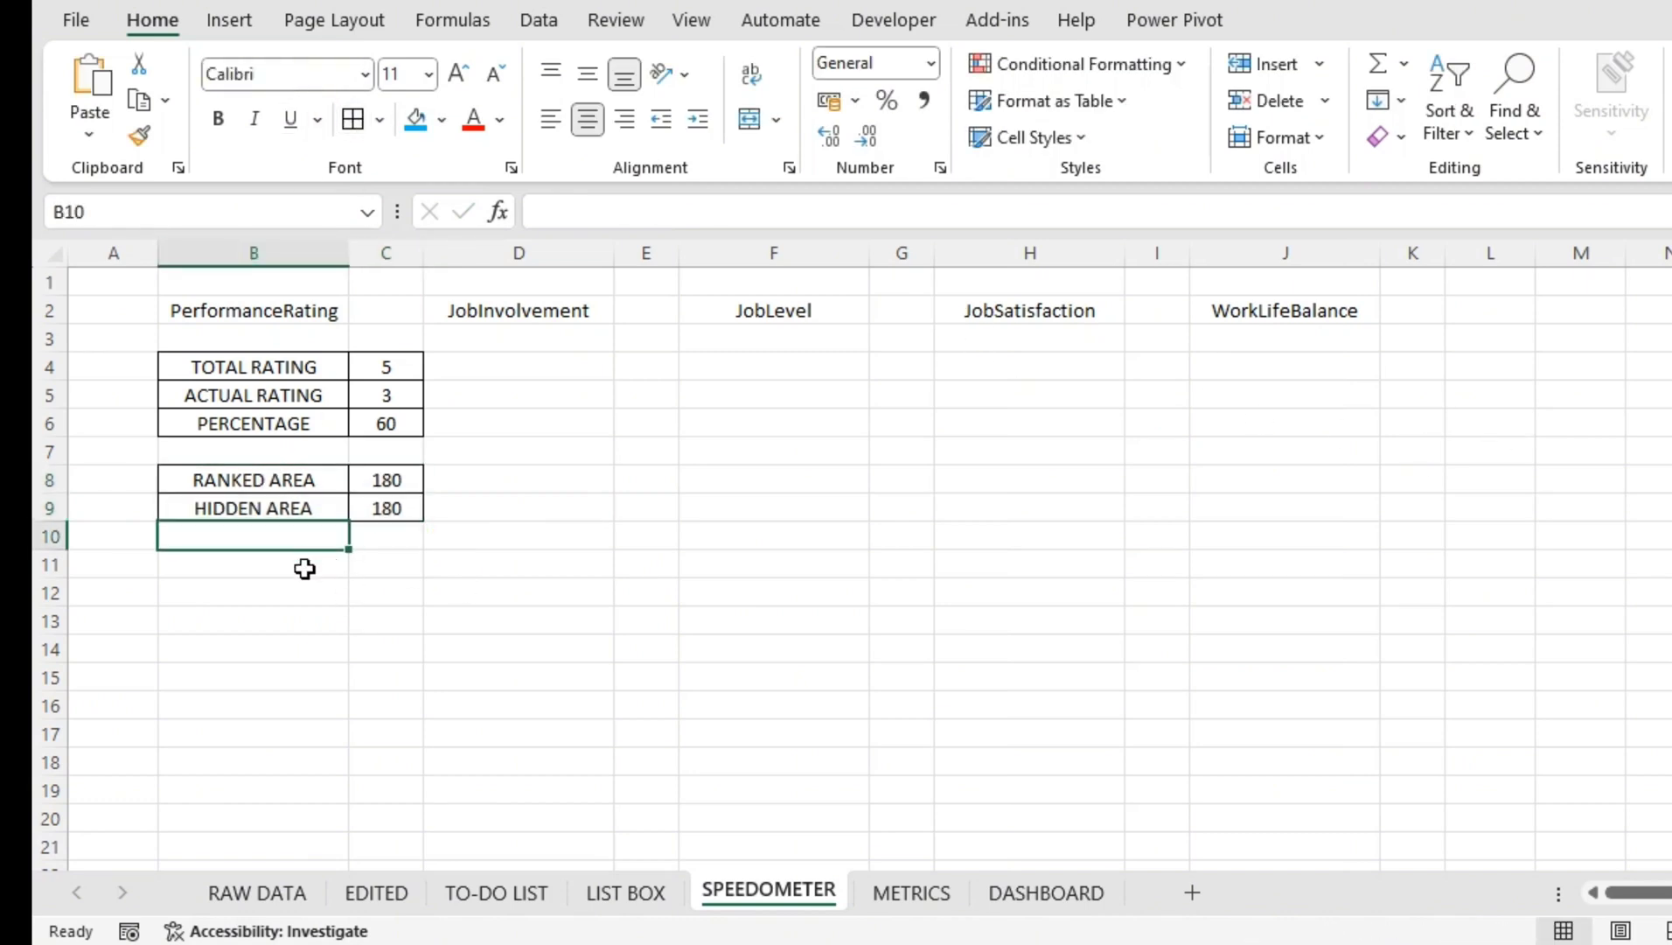
click(304, 569)
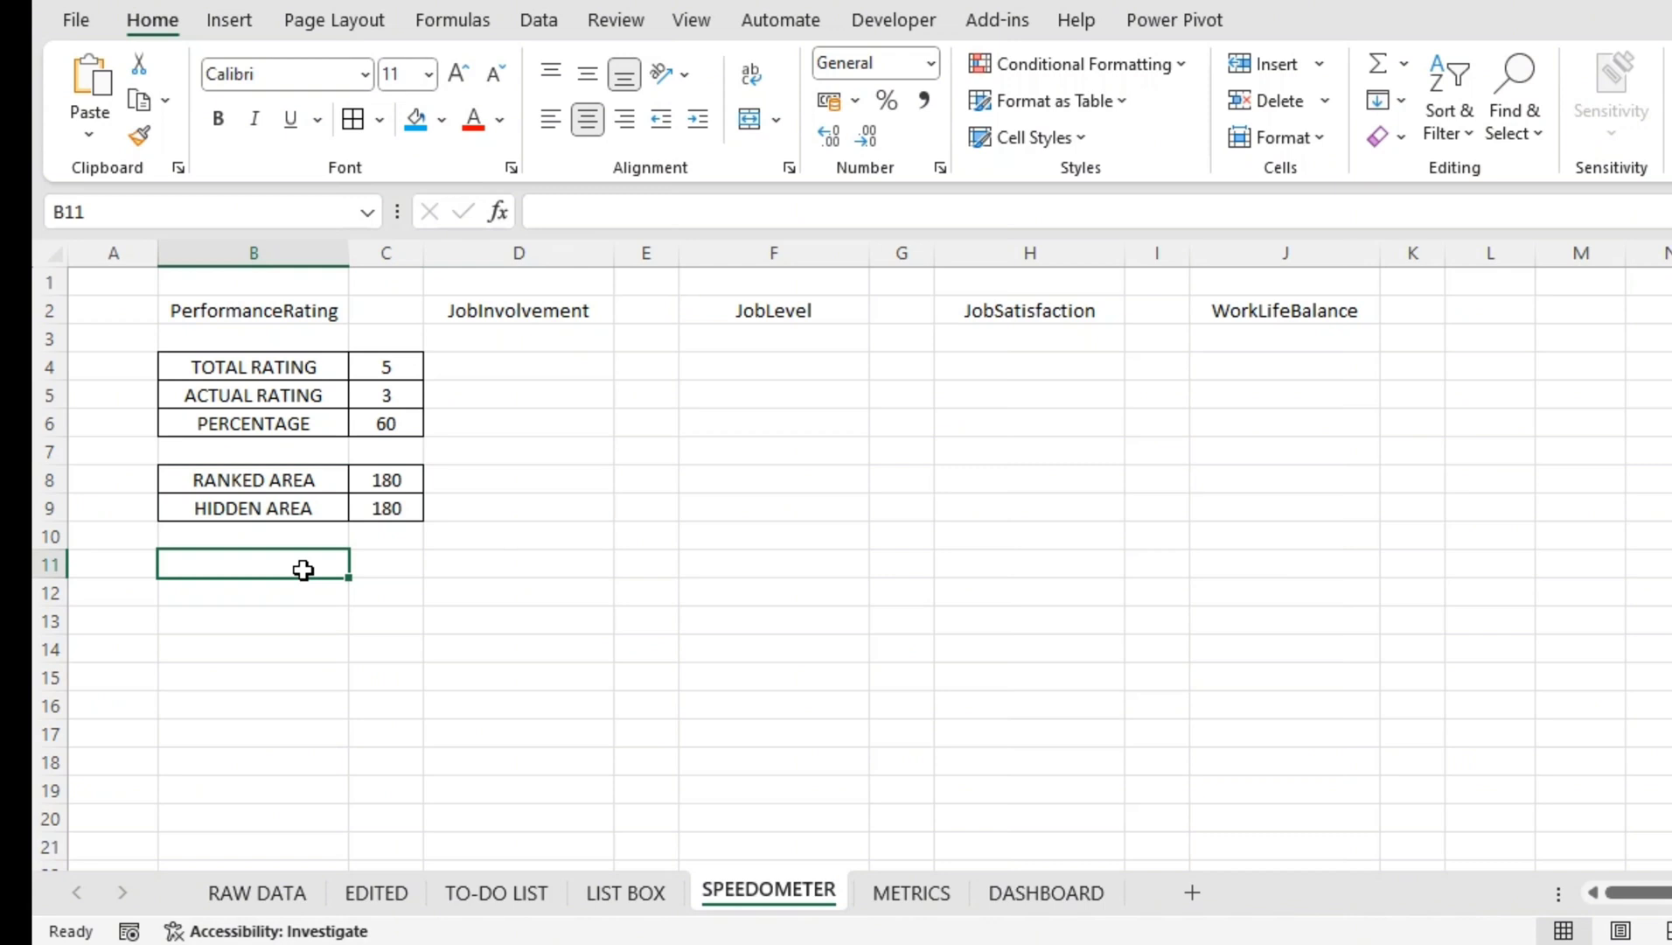
click(383, 423)
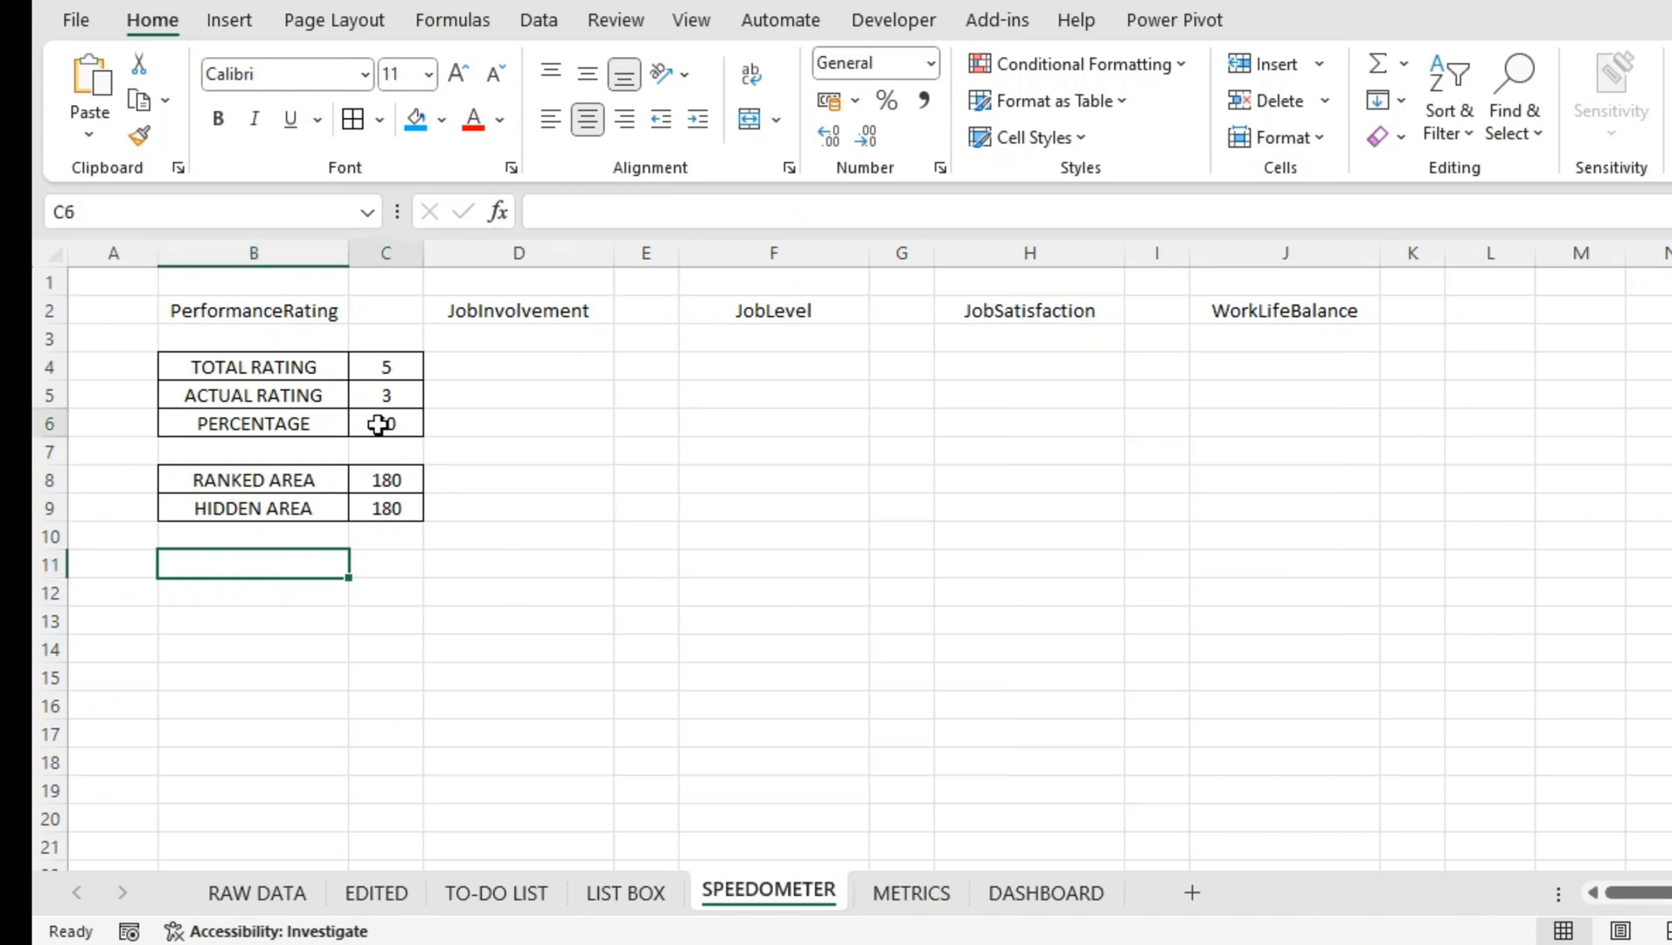
click(381, 475)
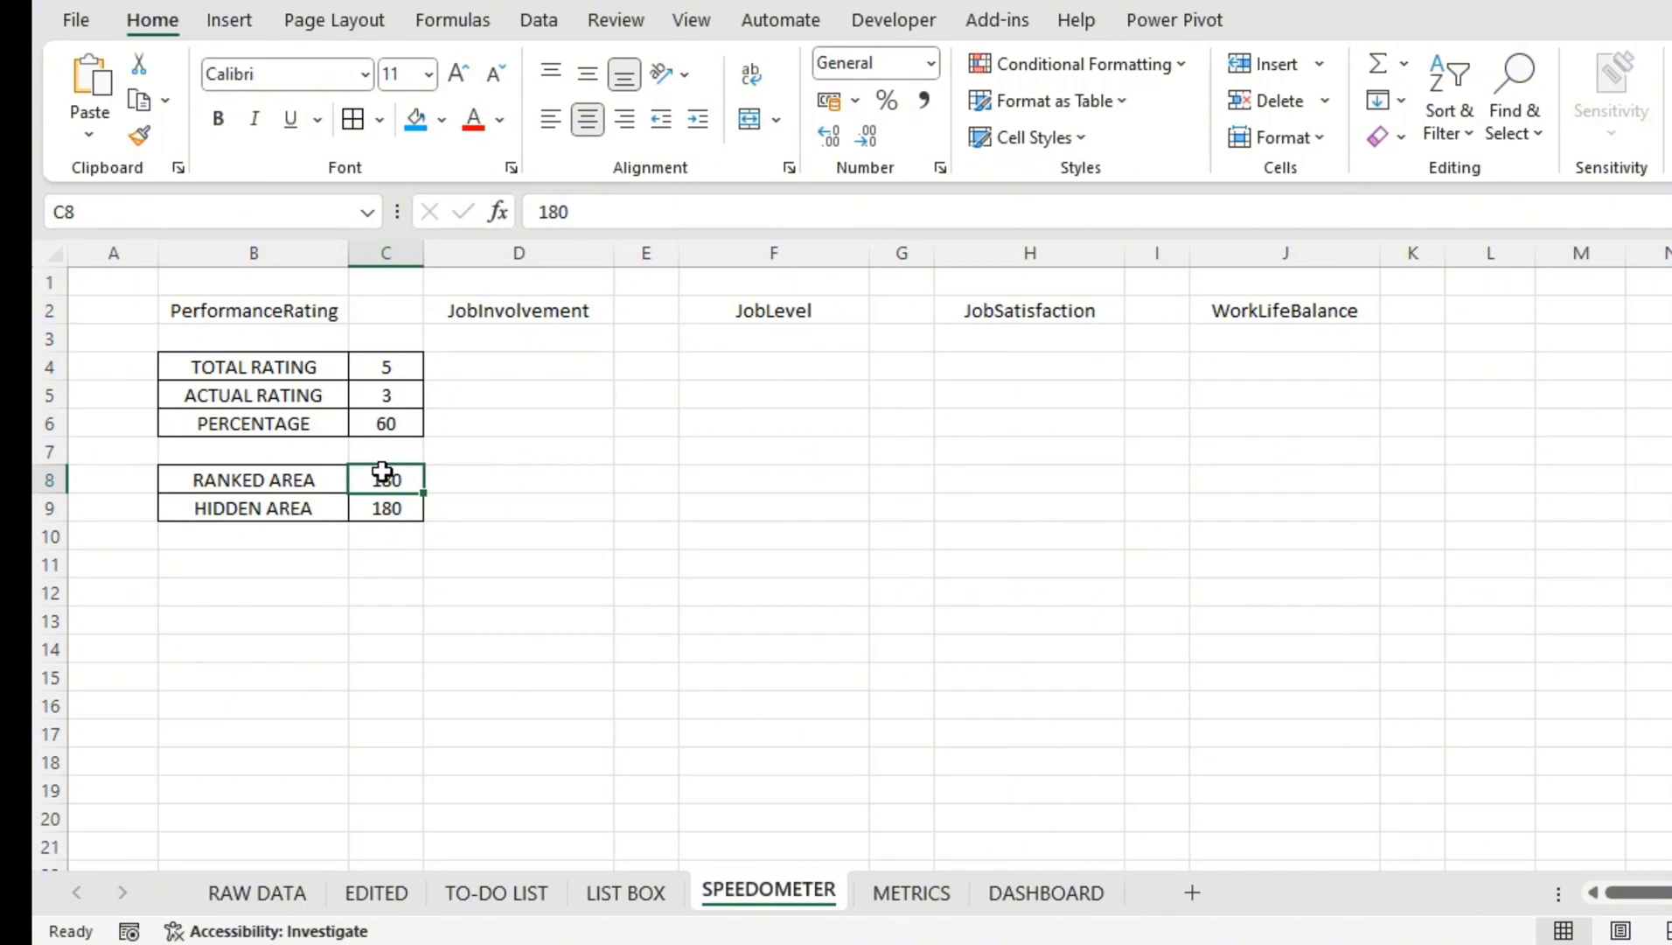
click(271, 563)
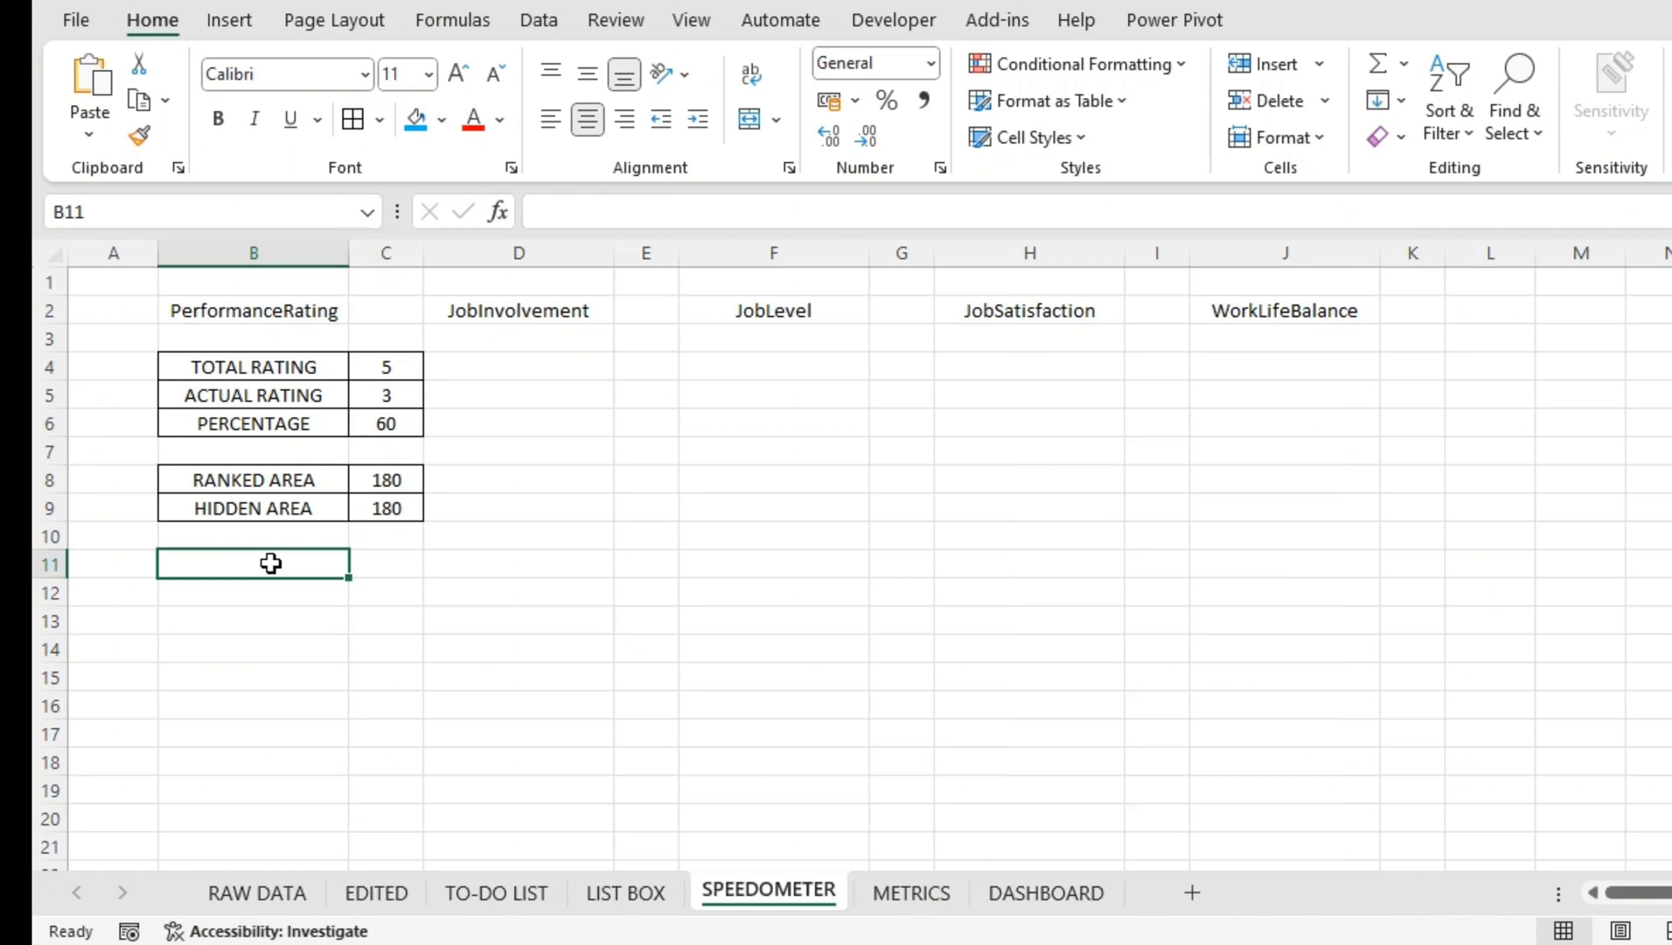
click(273, 580)
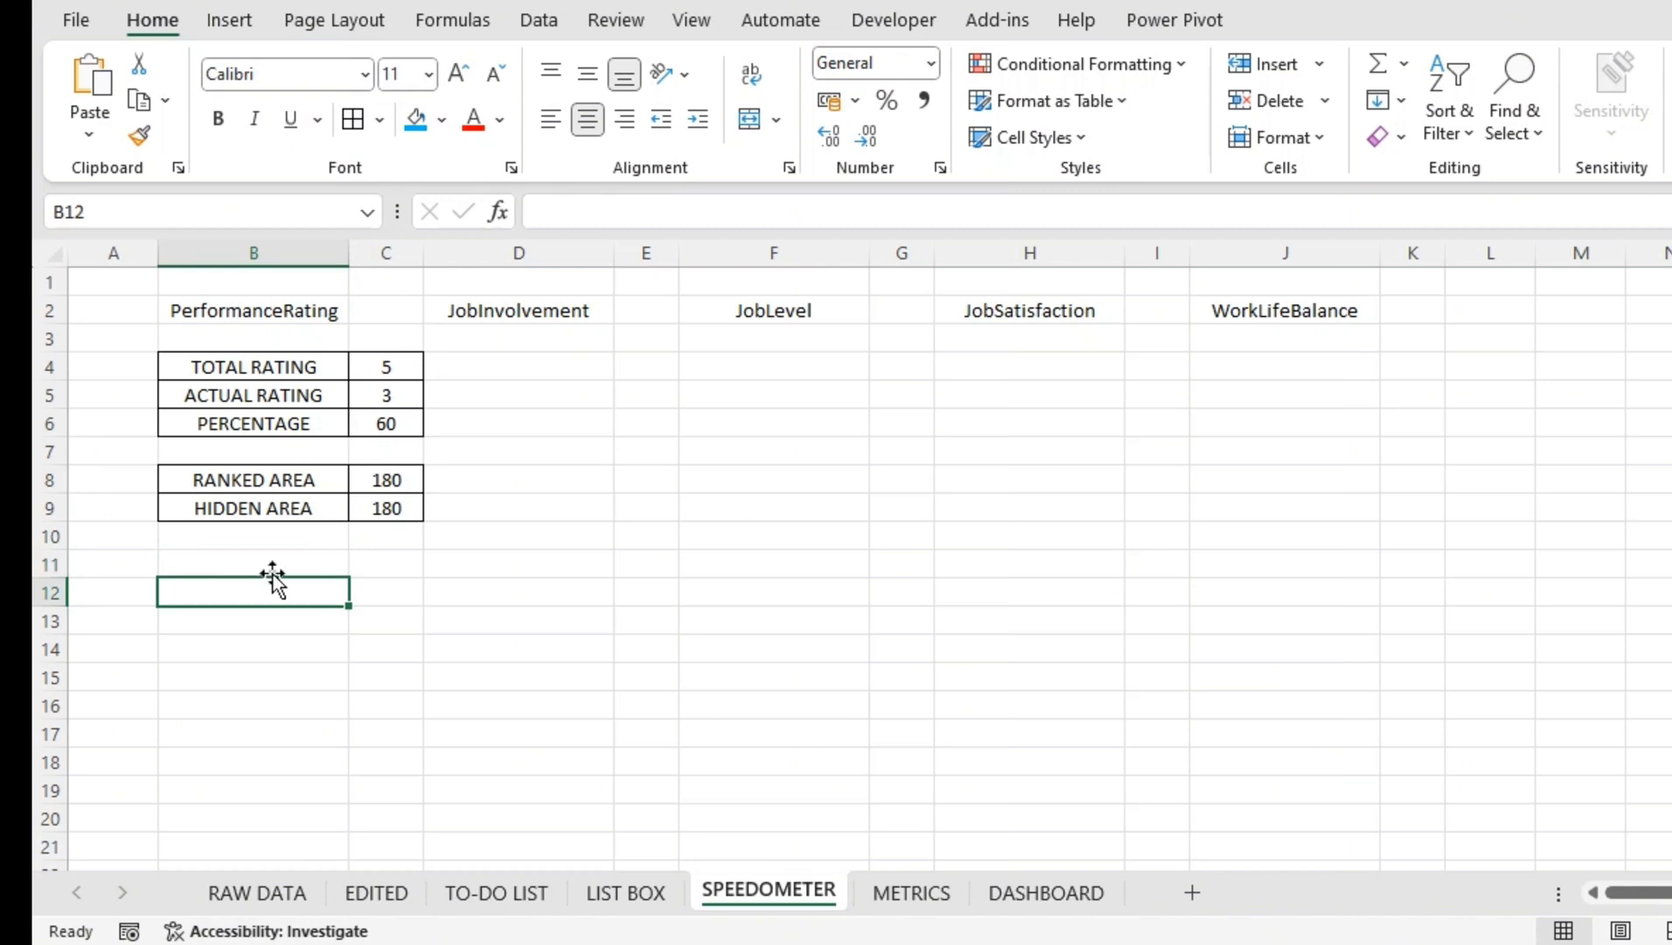
click(274, 570)
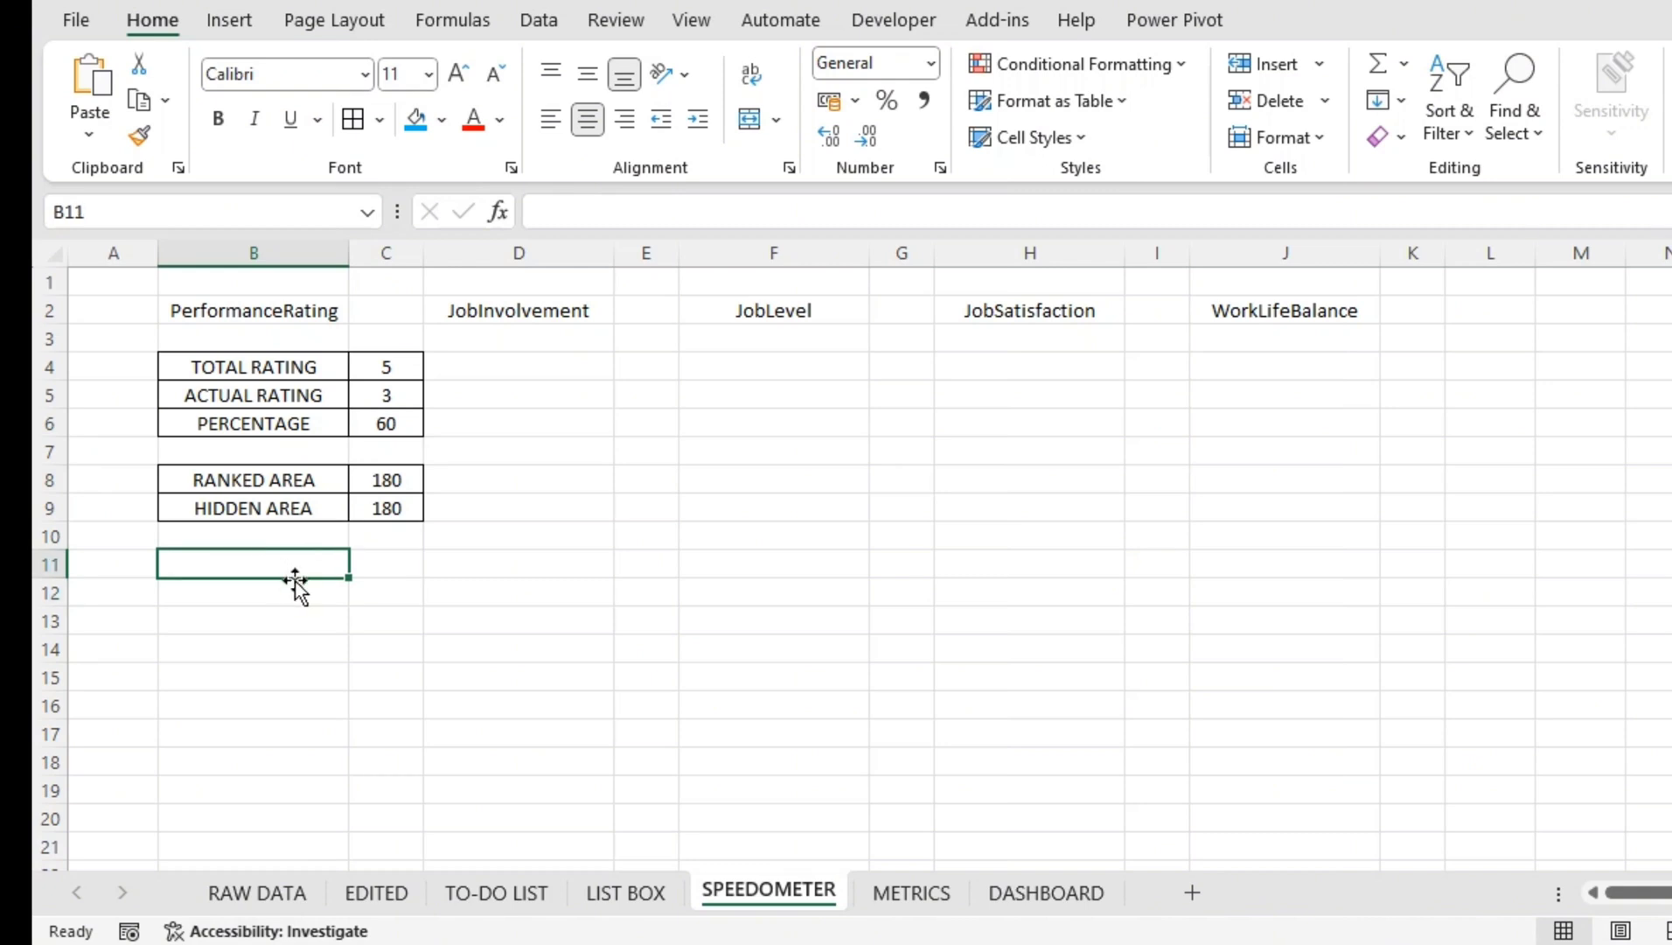
text(RANKED AREA)
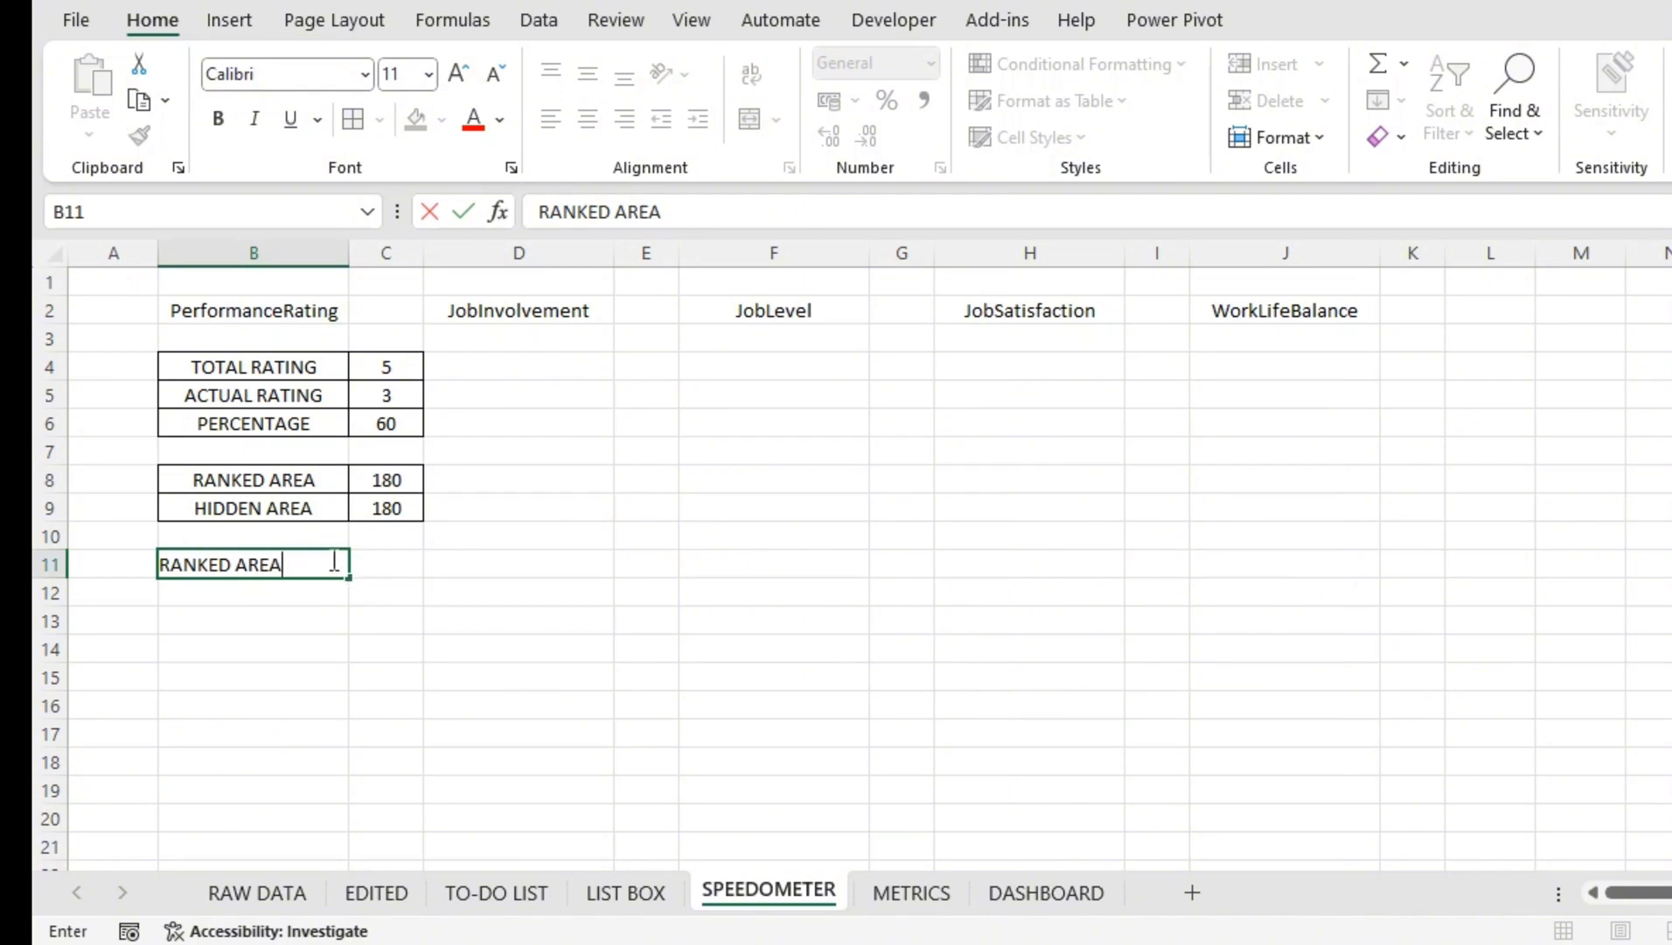
Step: Enter ACTUAL AREA linked to the percentage (=C6) and POINTER with value 2
key(BackSpace)
key(BackSpace)
key(BackSpace)
key(BackSpace)
key(BackSpace)
key(BackSpace)
key(BackSpace)
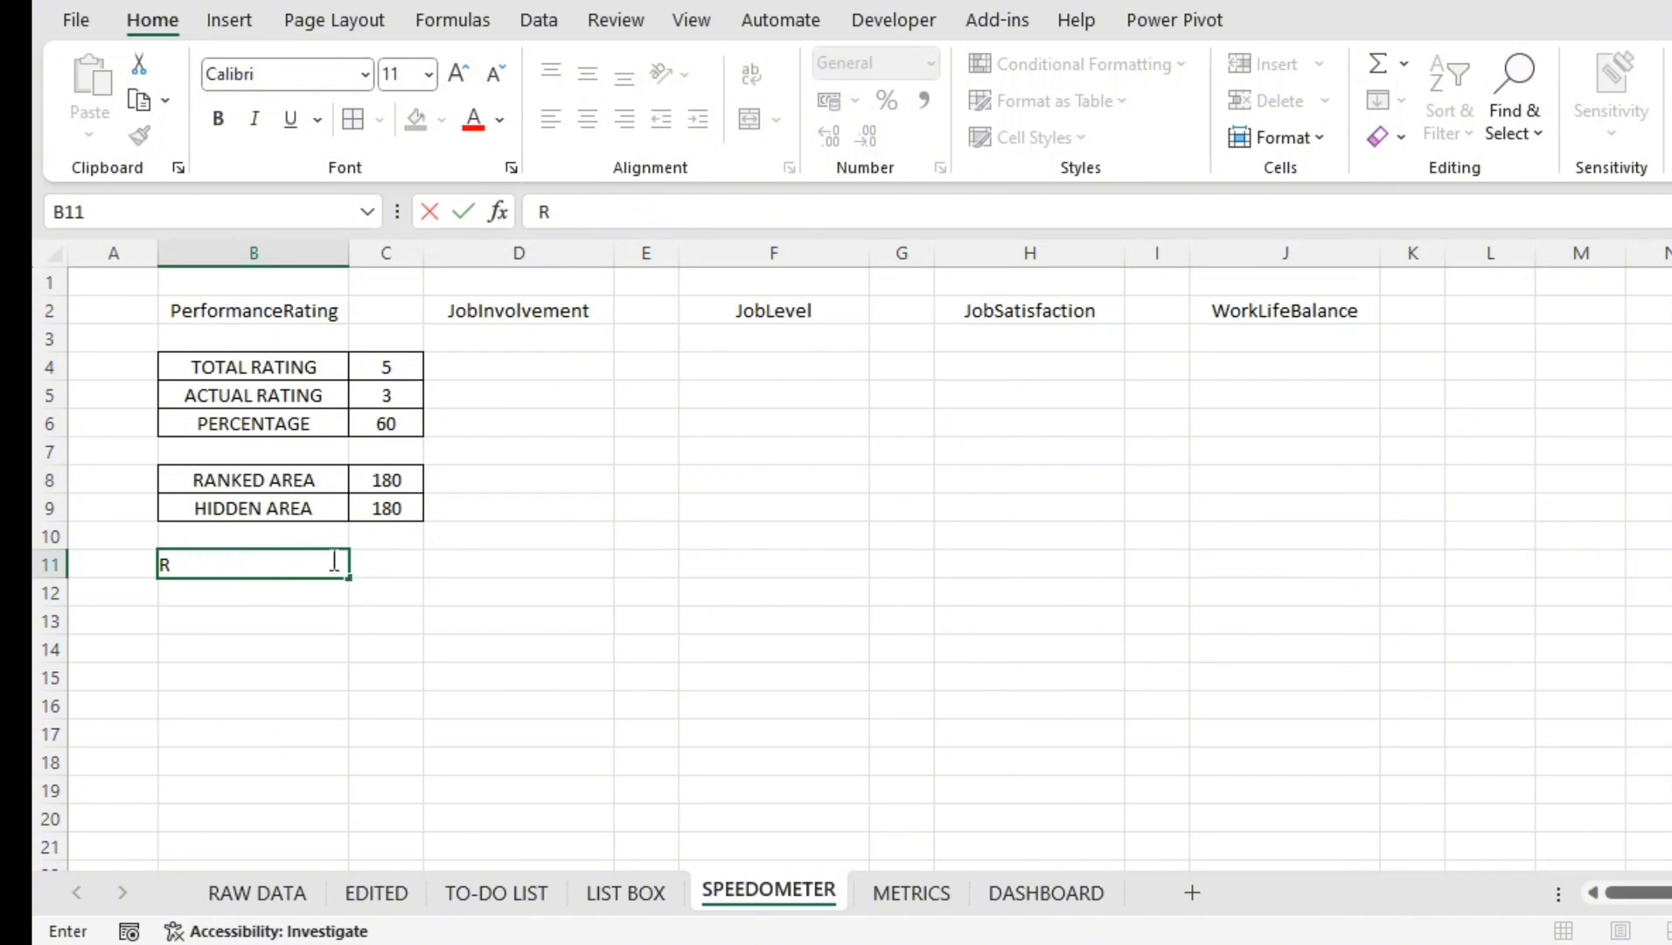
text(ACTUAL AREA)
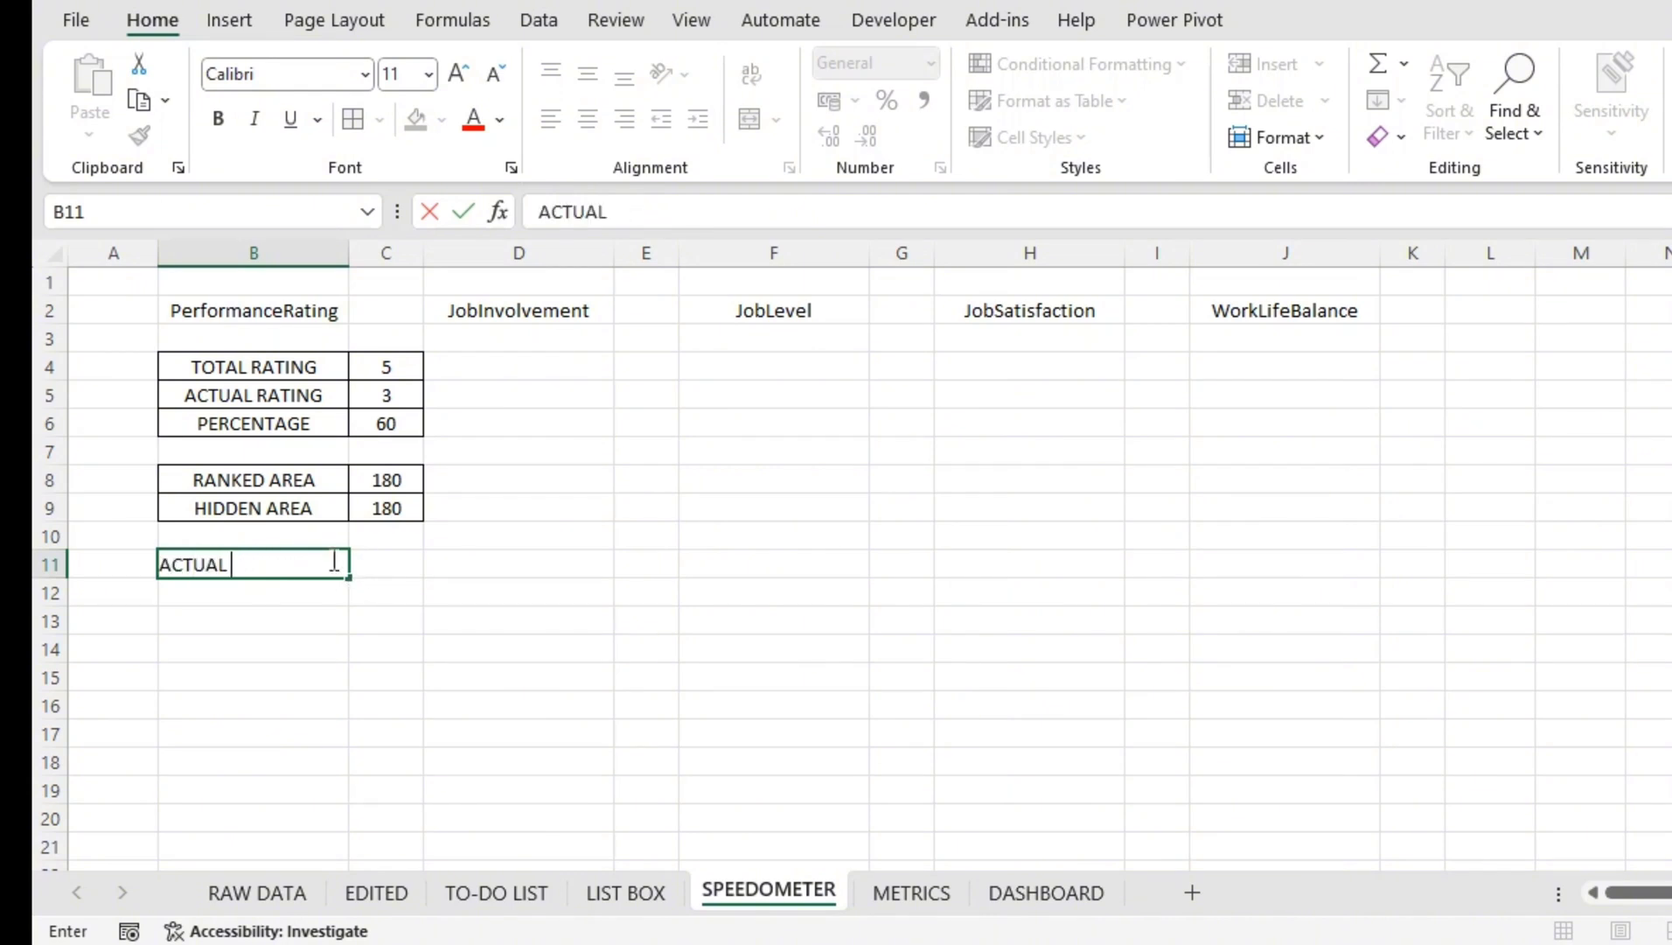
click(398, 580)
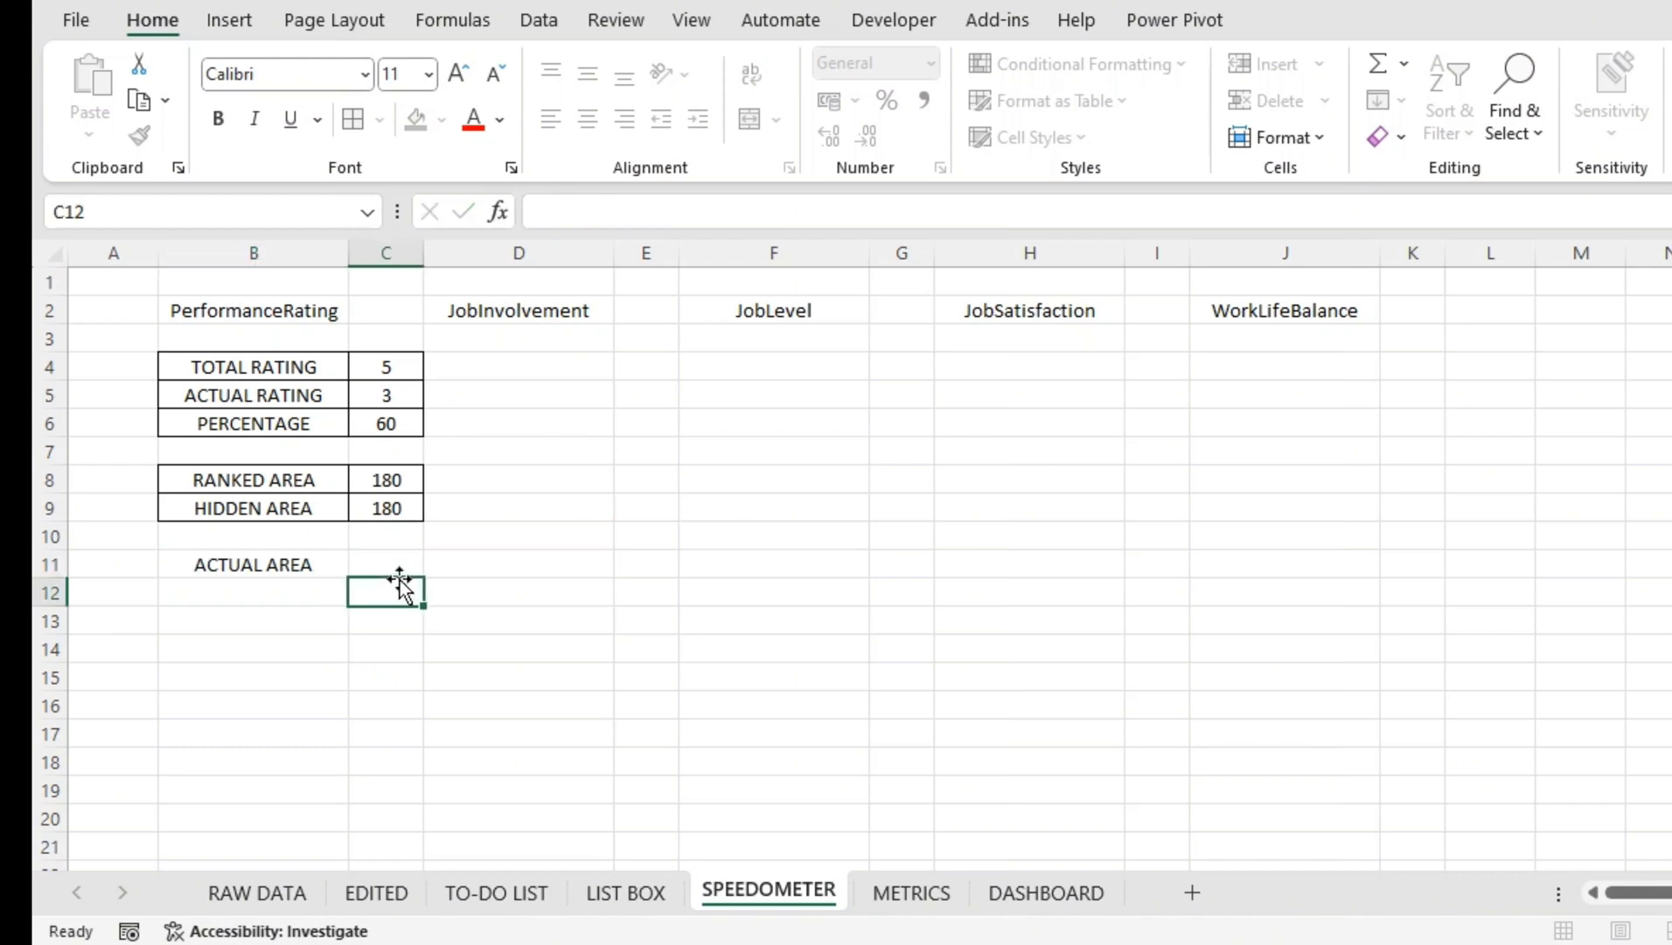
click(407, 555)
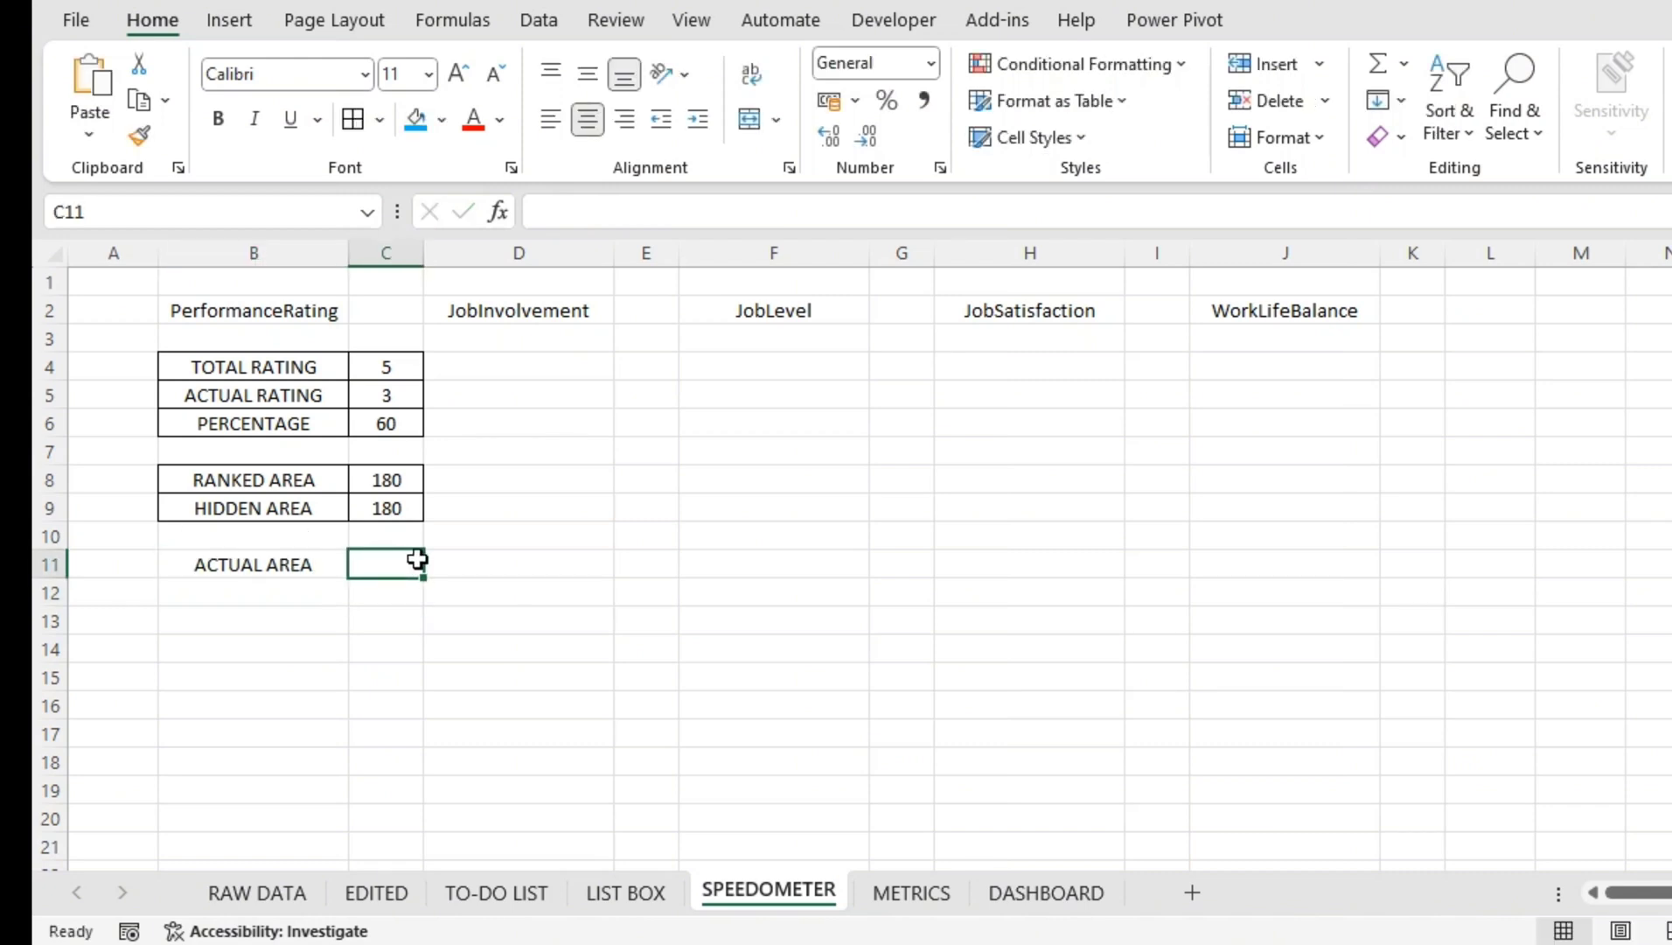
text(=)
click(415, 424)
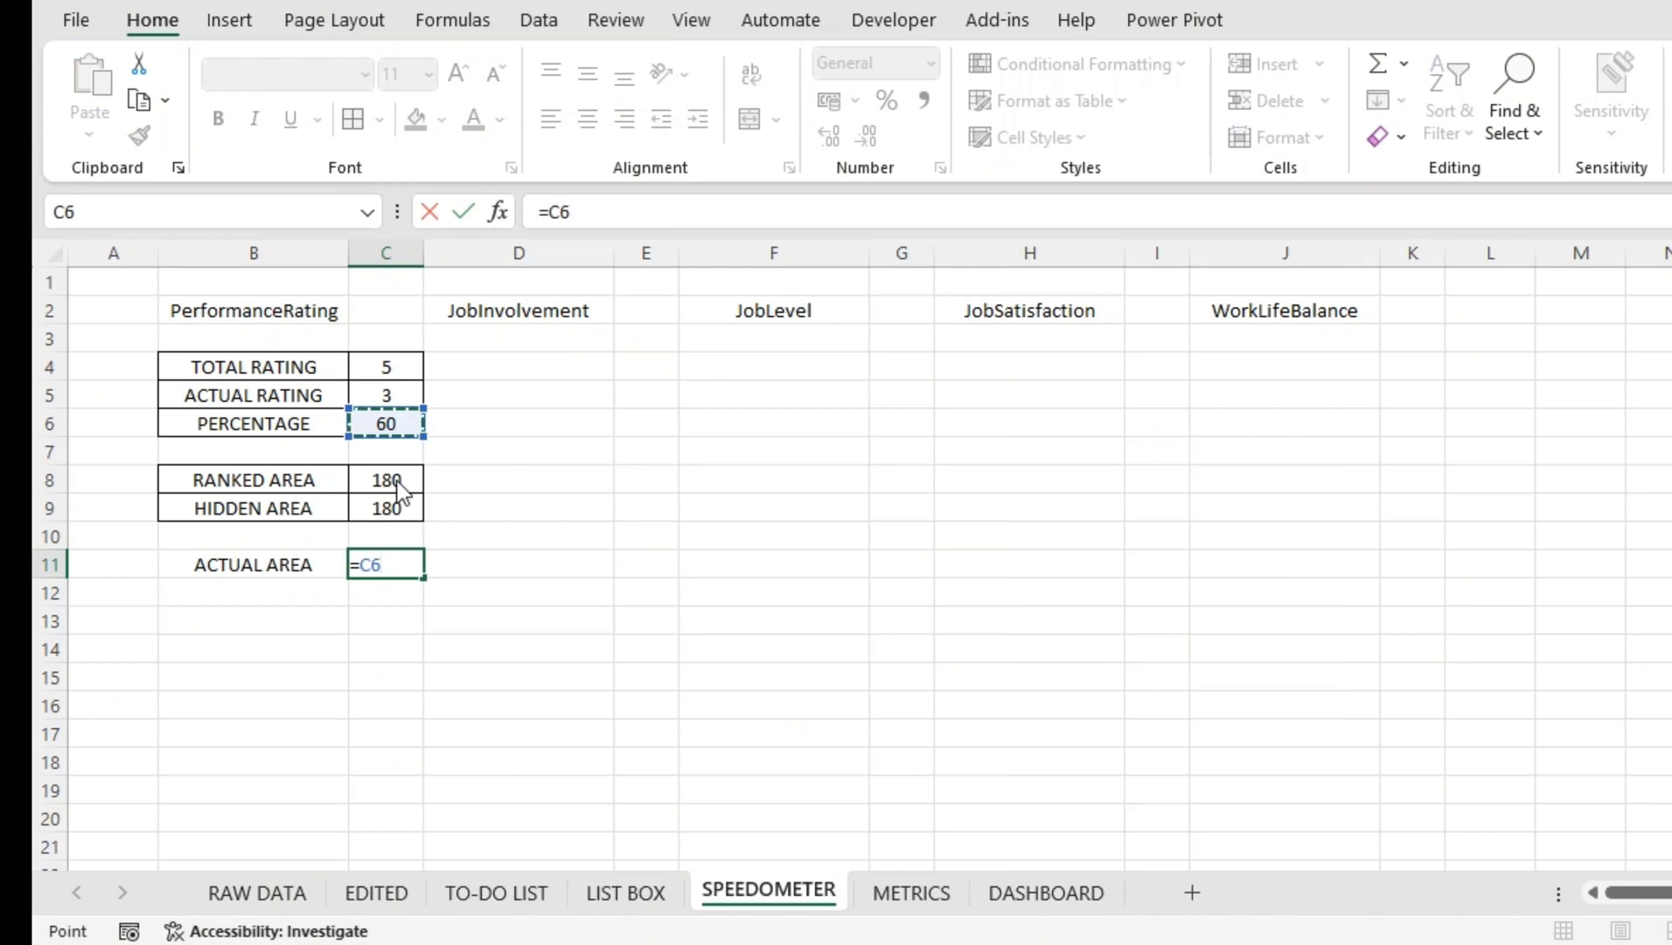
key(Return)
click(334, 591)
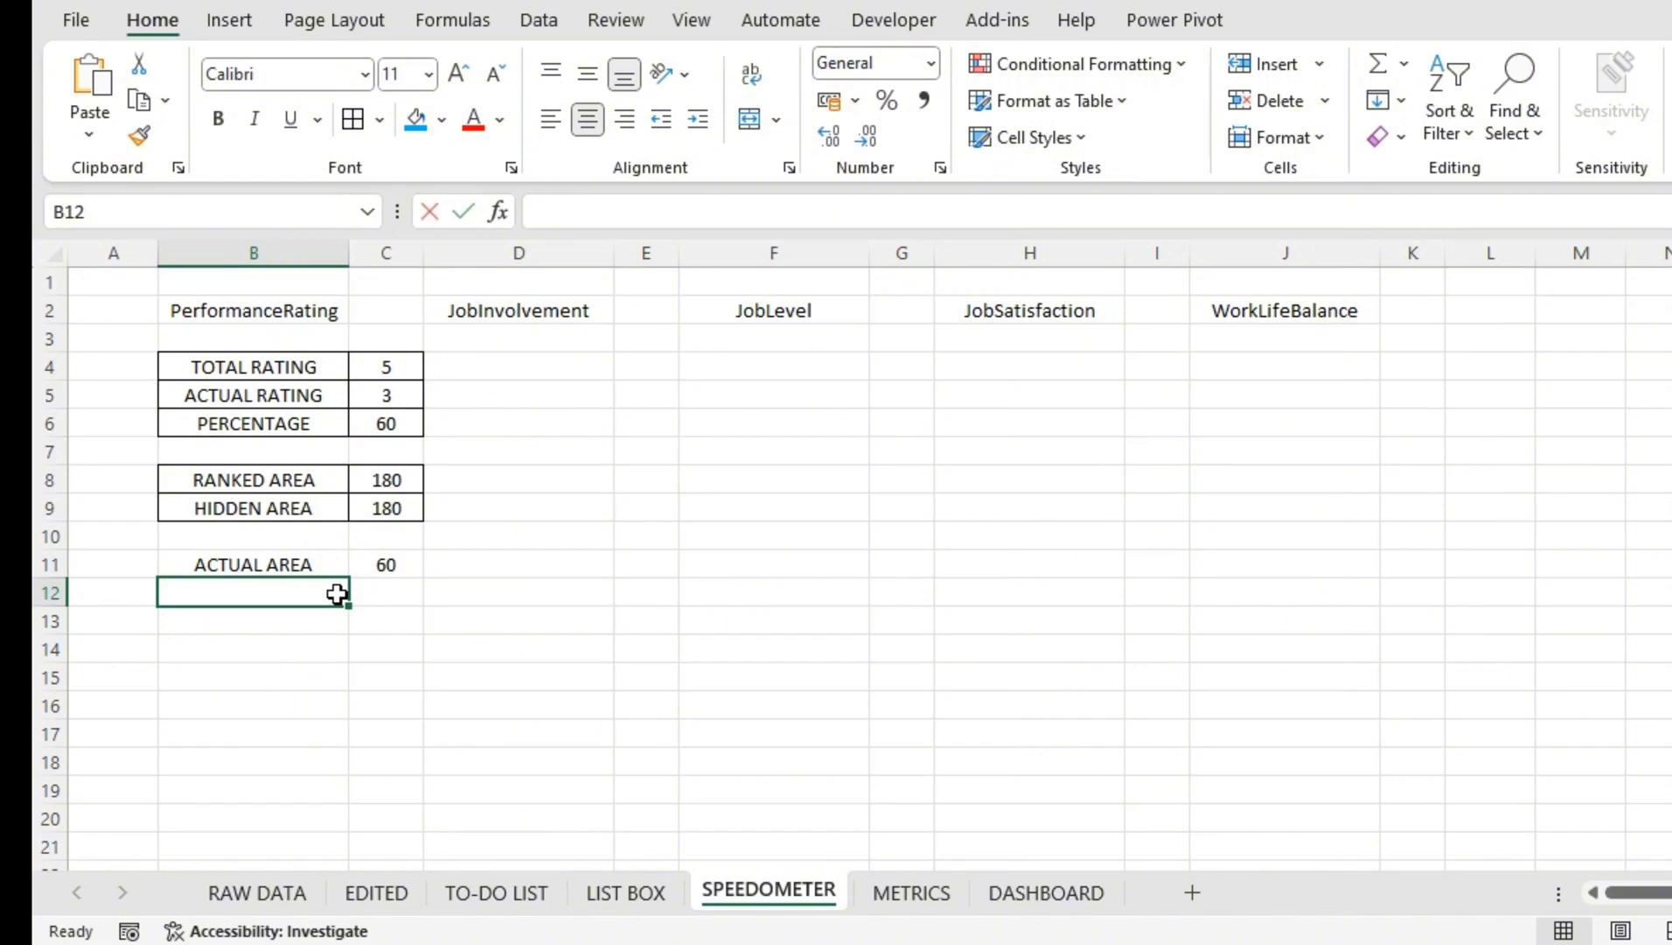
text(POINTER)
key(Tab)
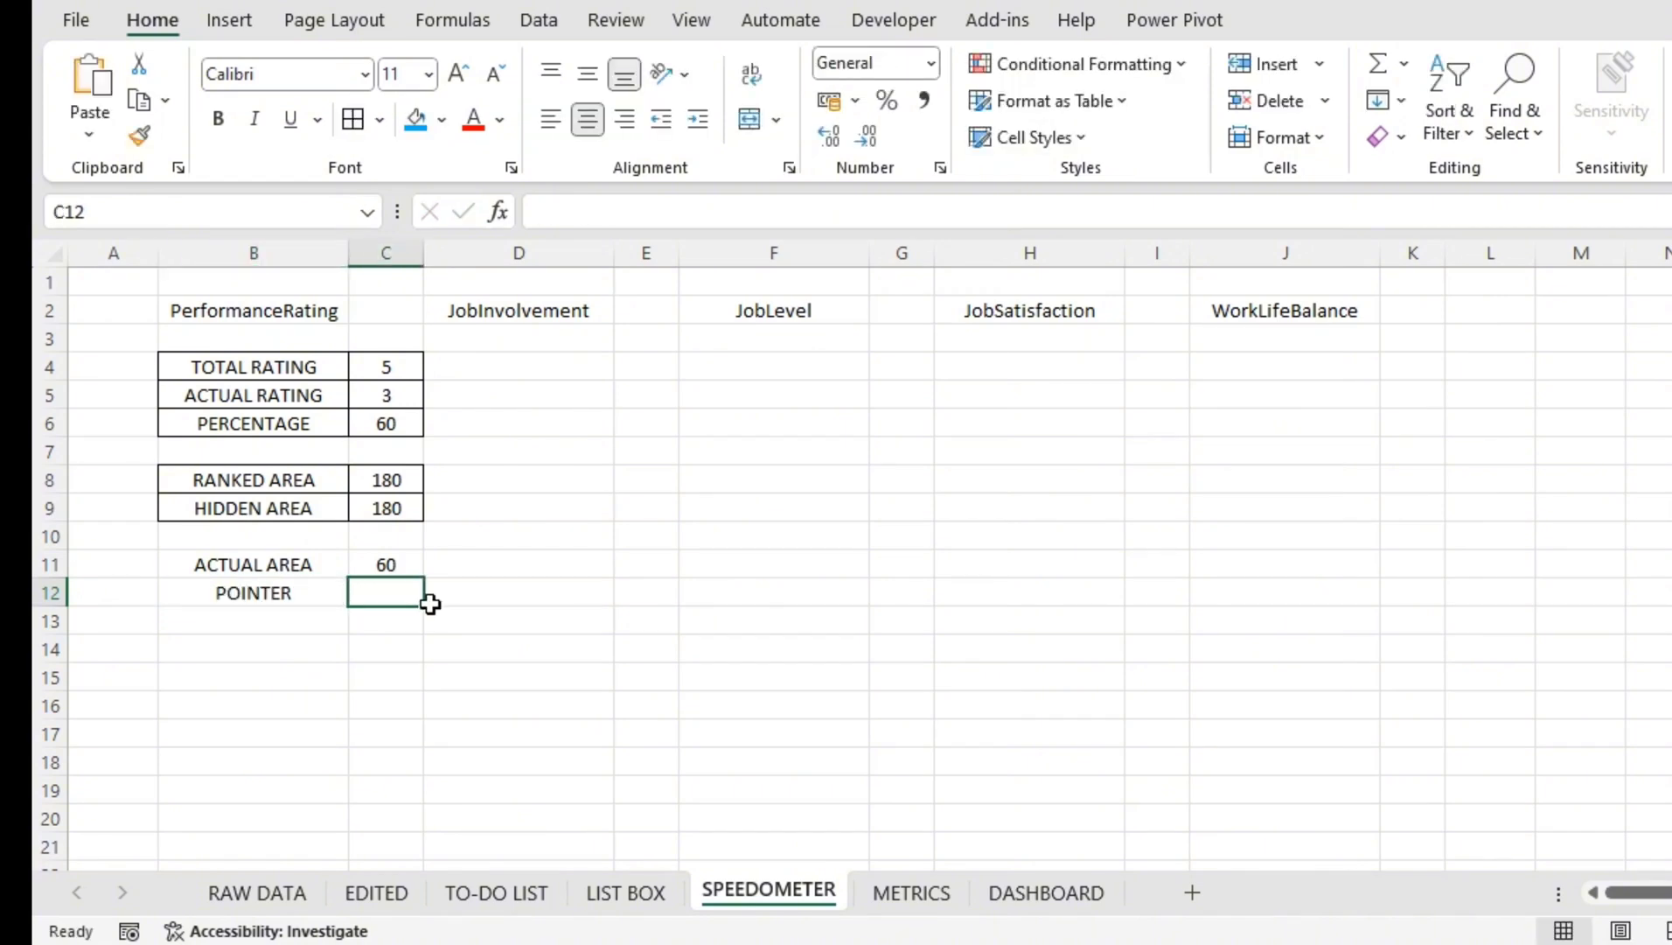
text(2)
click(307, 622)
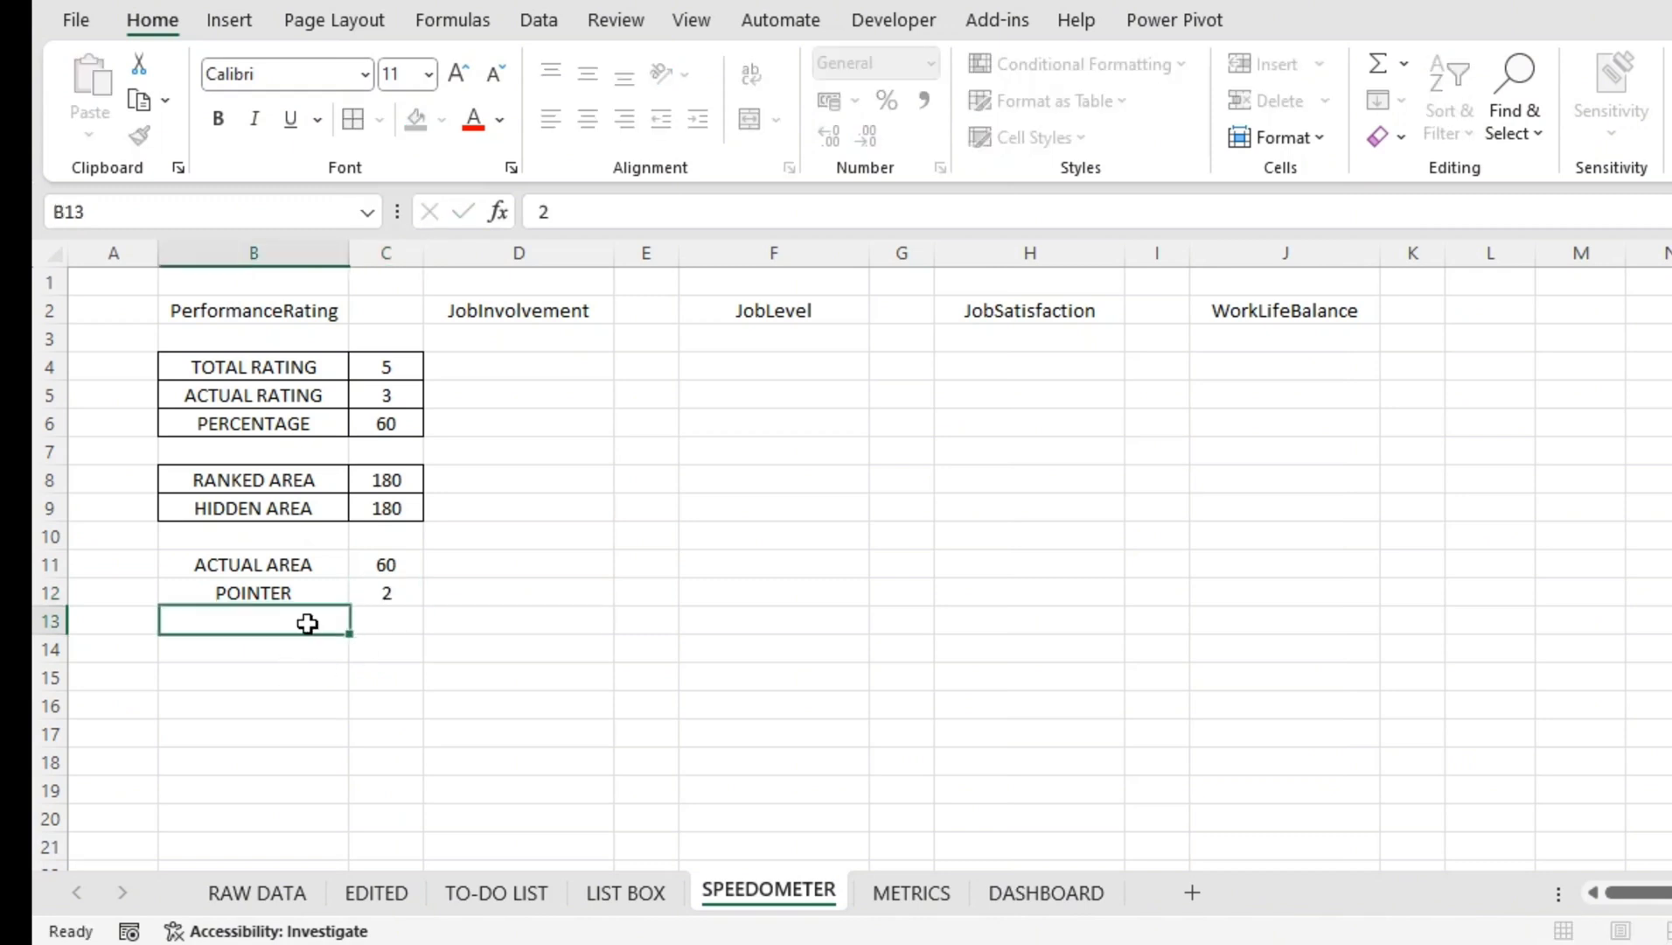
Step: Add HIDDEN AREA as =180-C11-C12 (118) and apply All Borders to B11:C13
text(HIDDEN AREA)
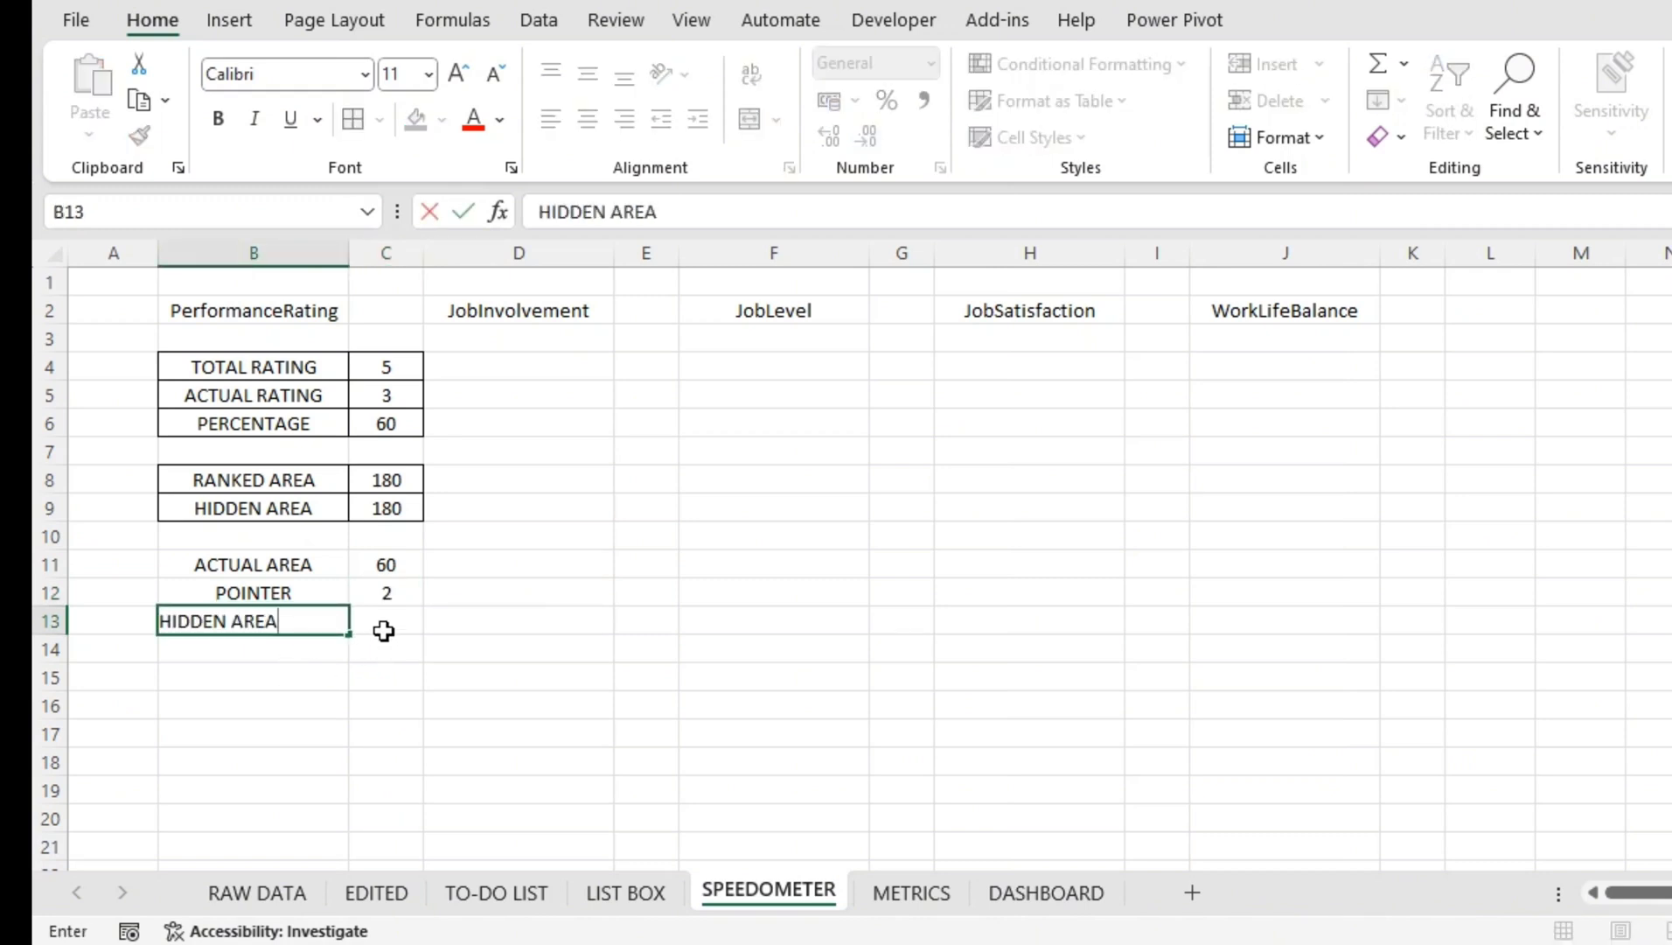
click(388, 622)
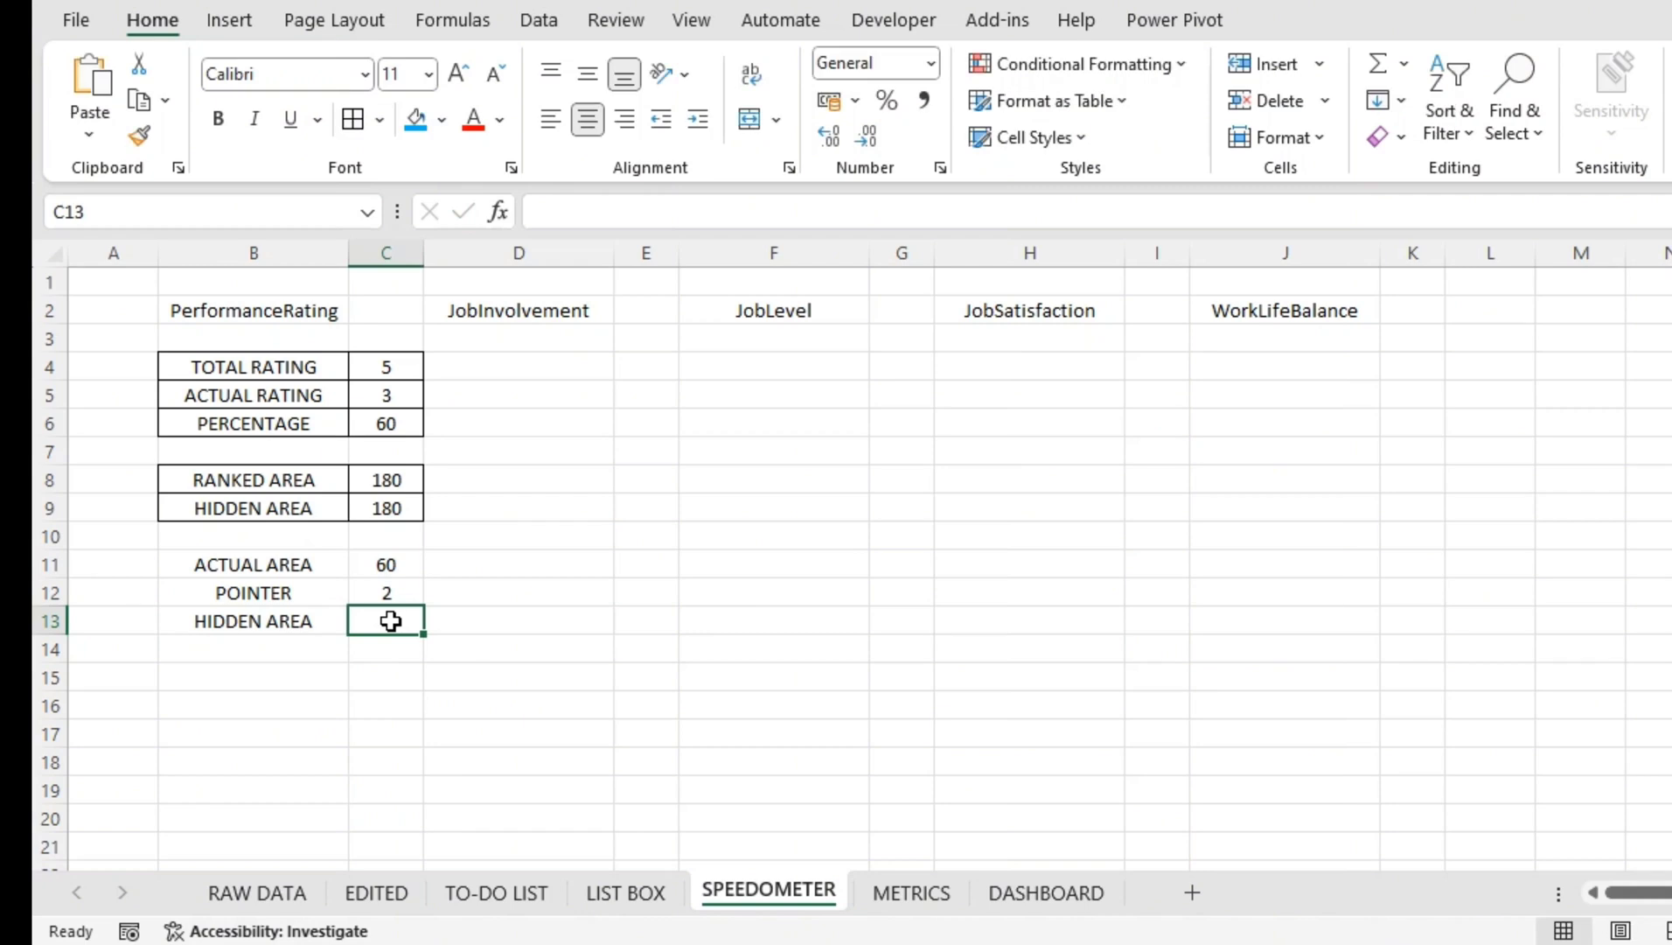
text(=180)
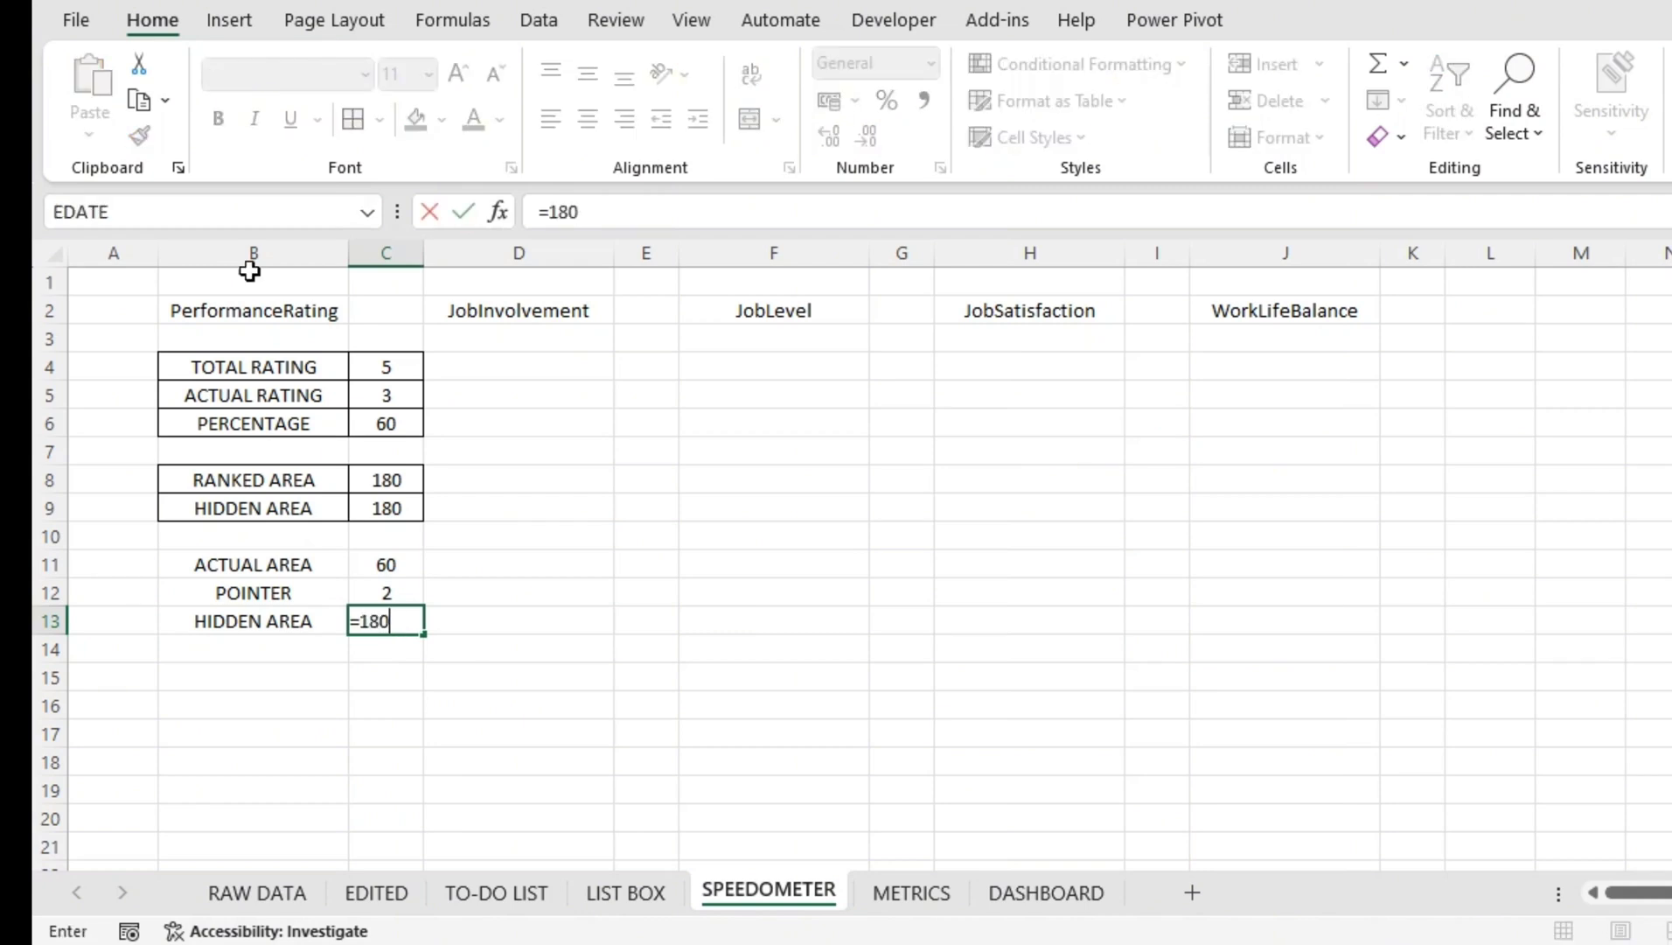
text(-)
click(378, 560)
text(-)
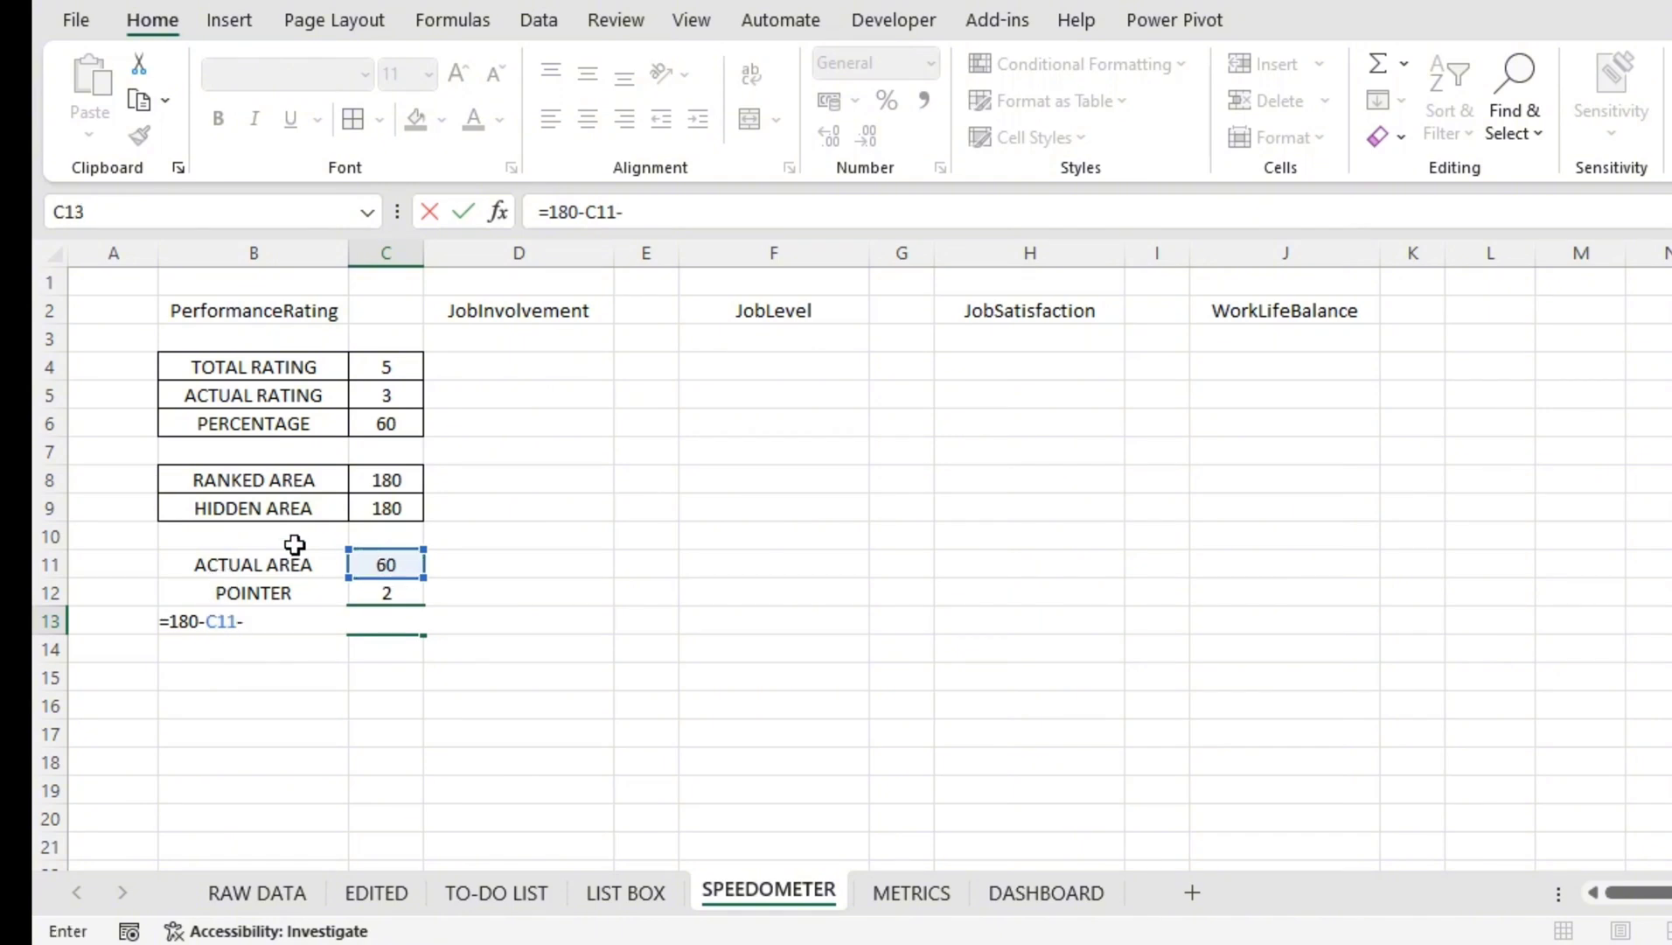
click(368, 585)
key(Return)
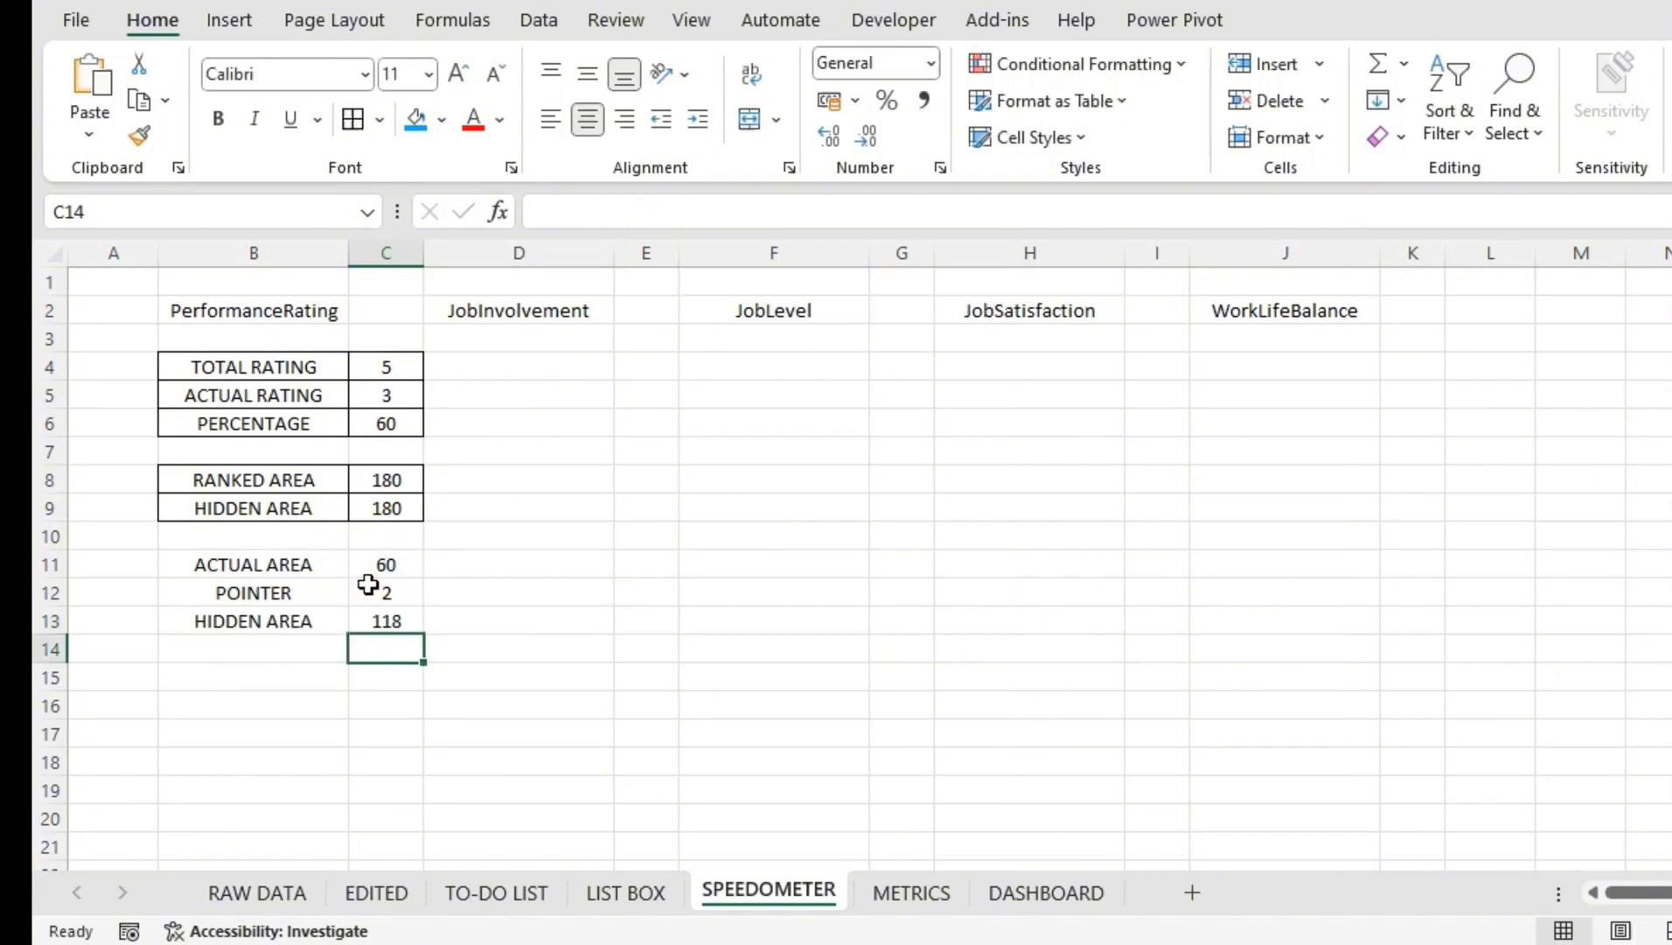
drag(410, 627, 223, 566)
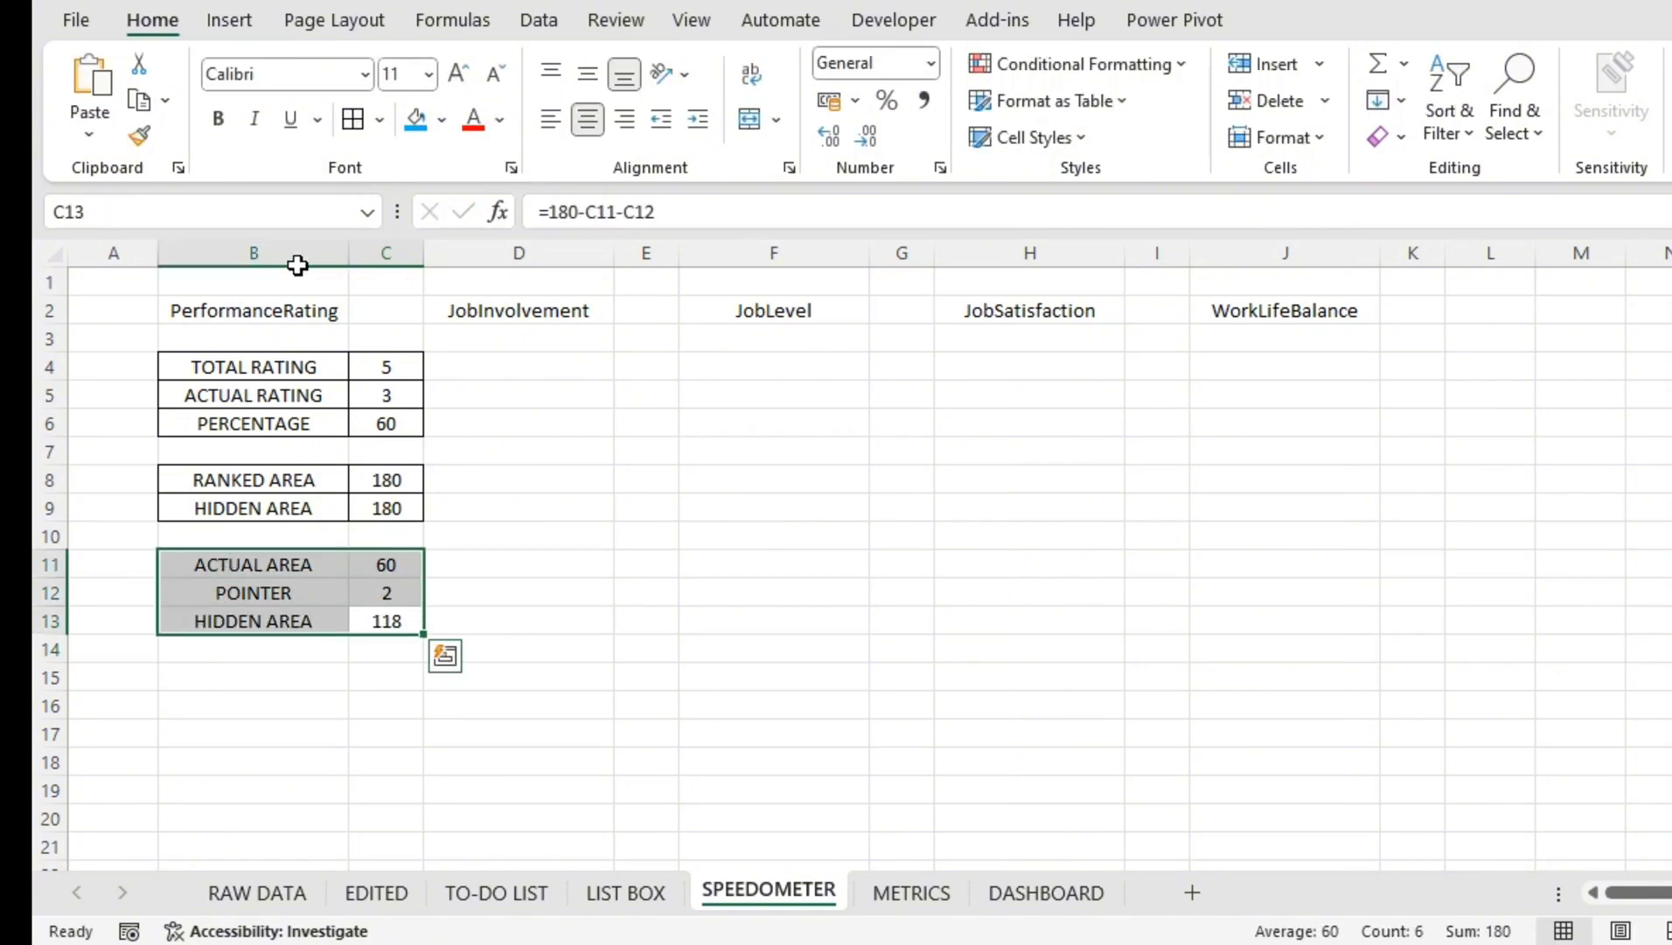
click(353, 121)
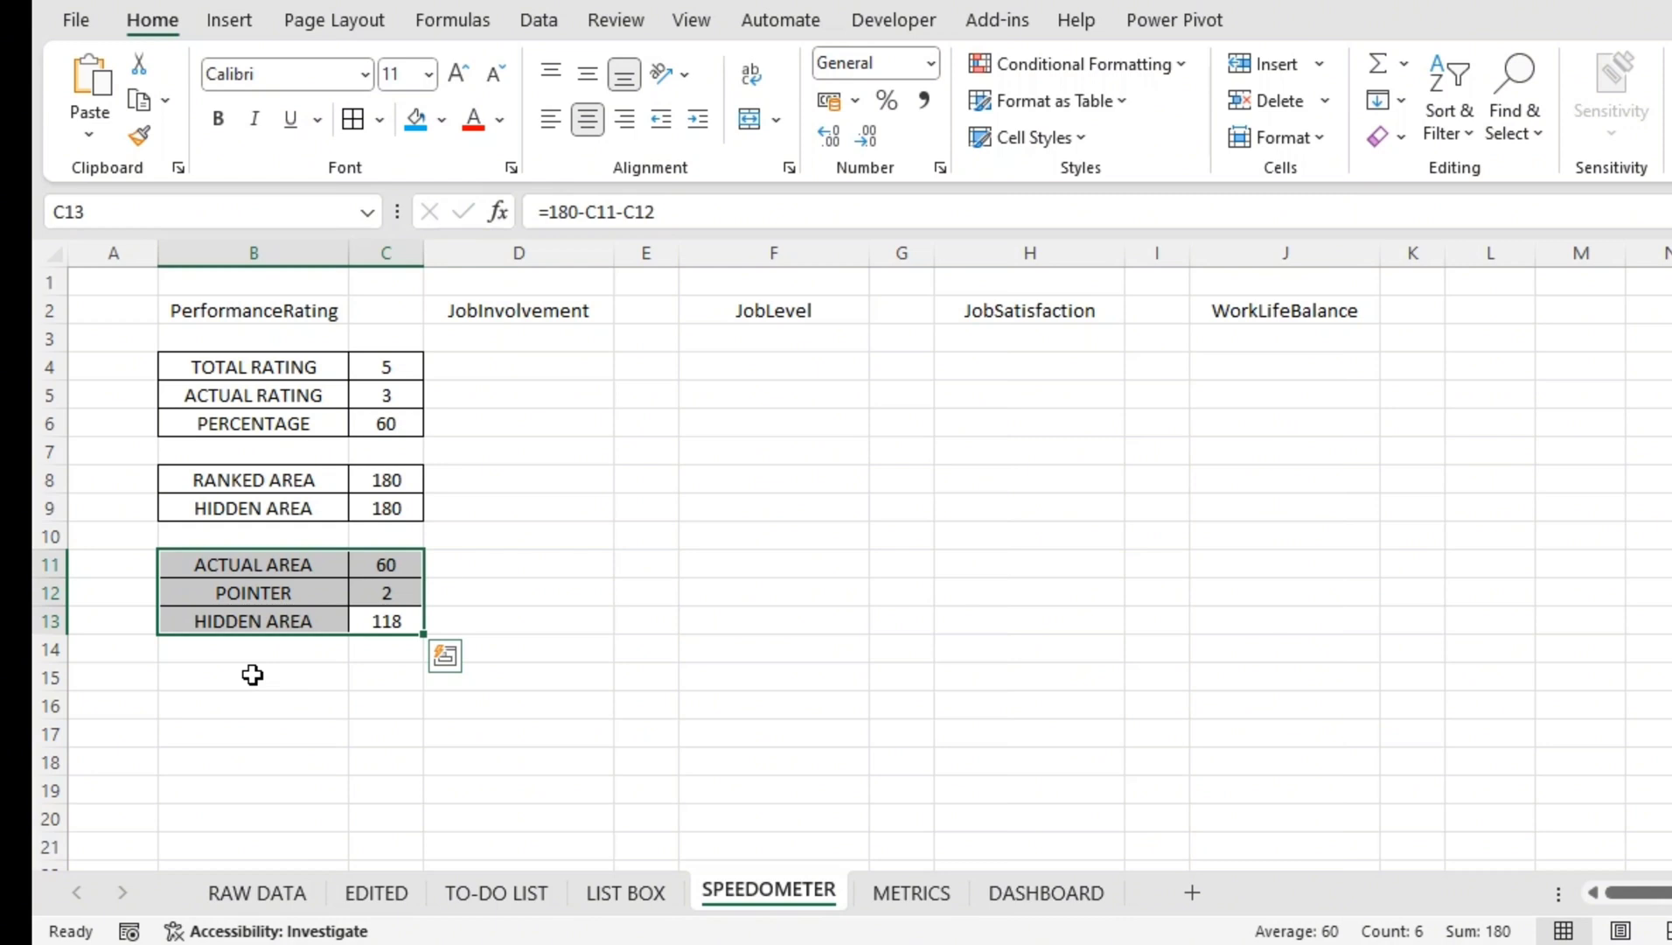
click(542, 531)
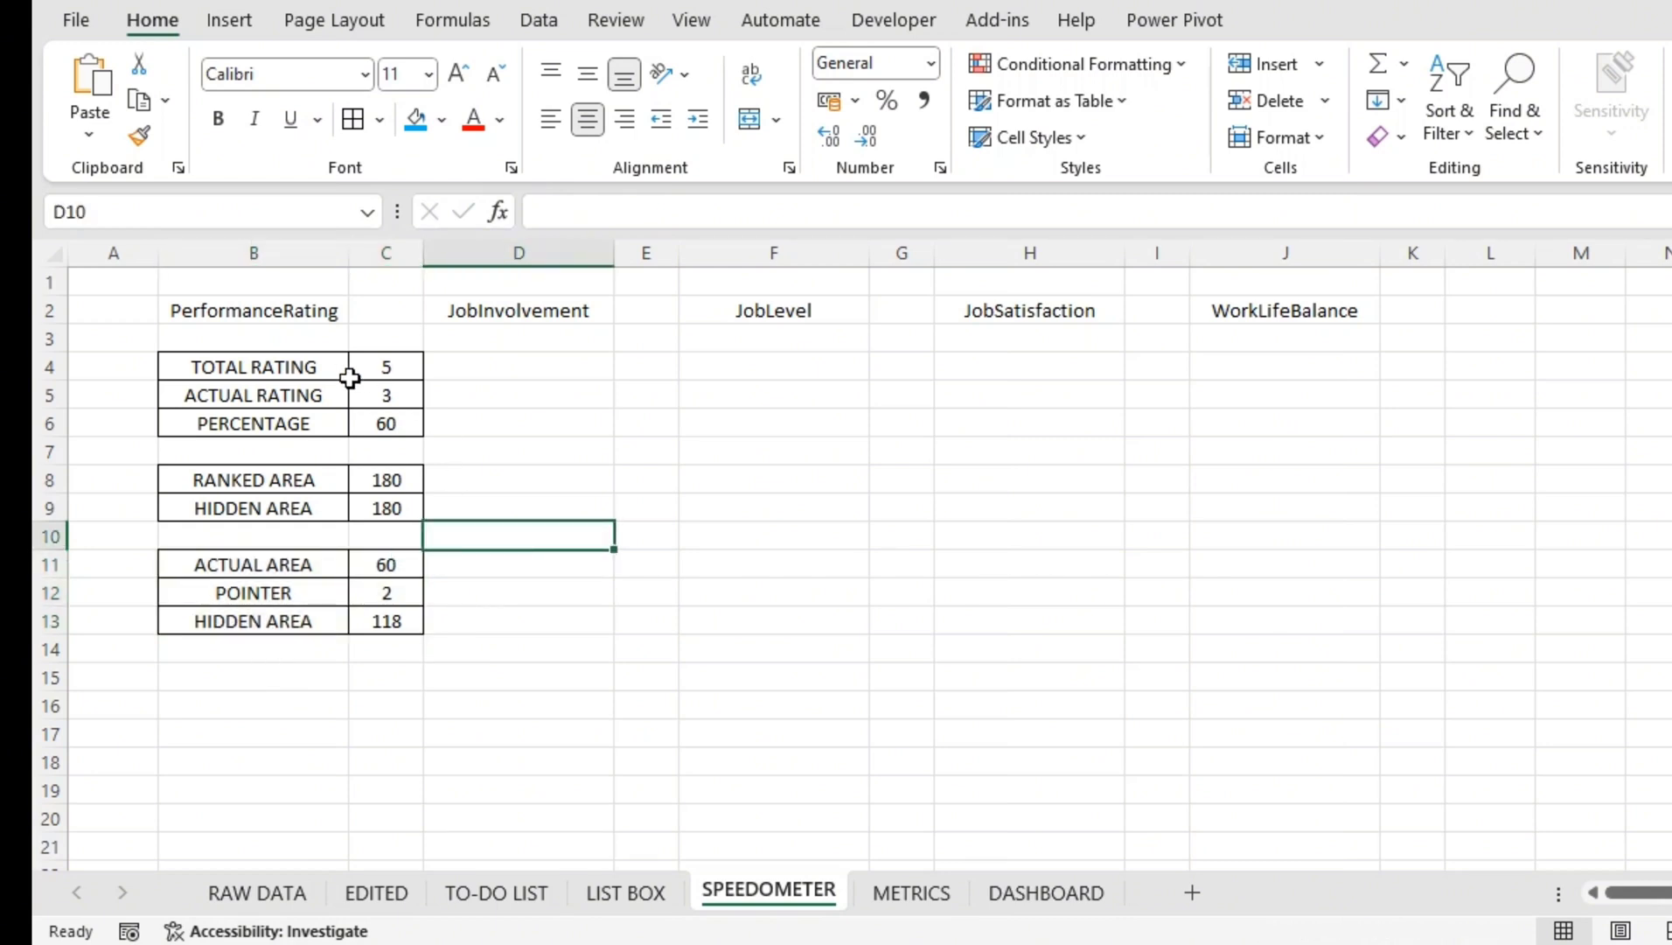
Step: Fill the RANKED AREA and HIDDEN AREA rows (B8:C9) blue
drag(262, 365, 375, 632)
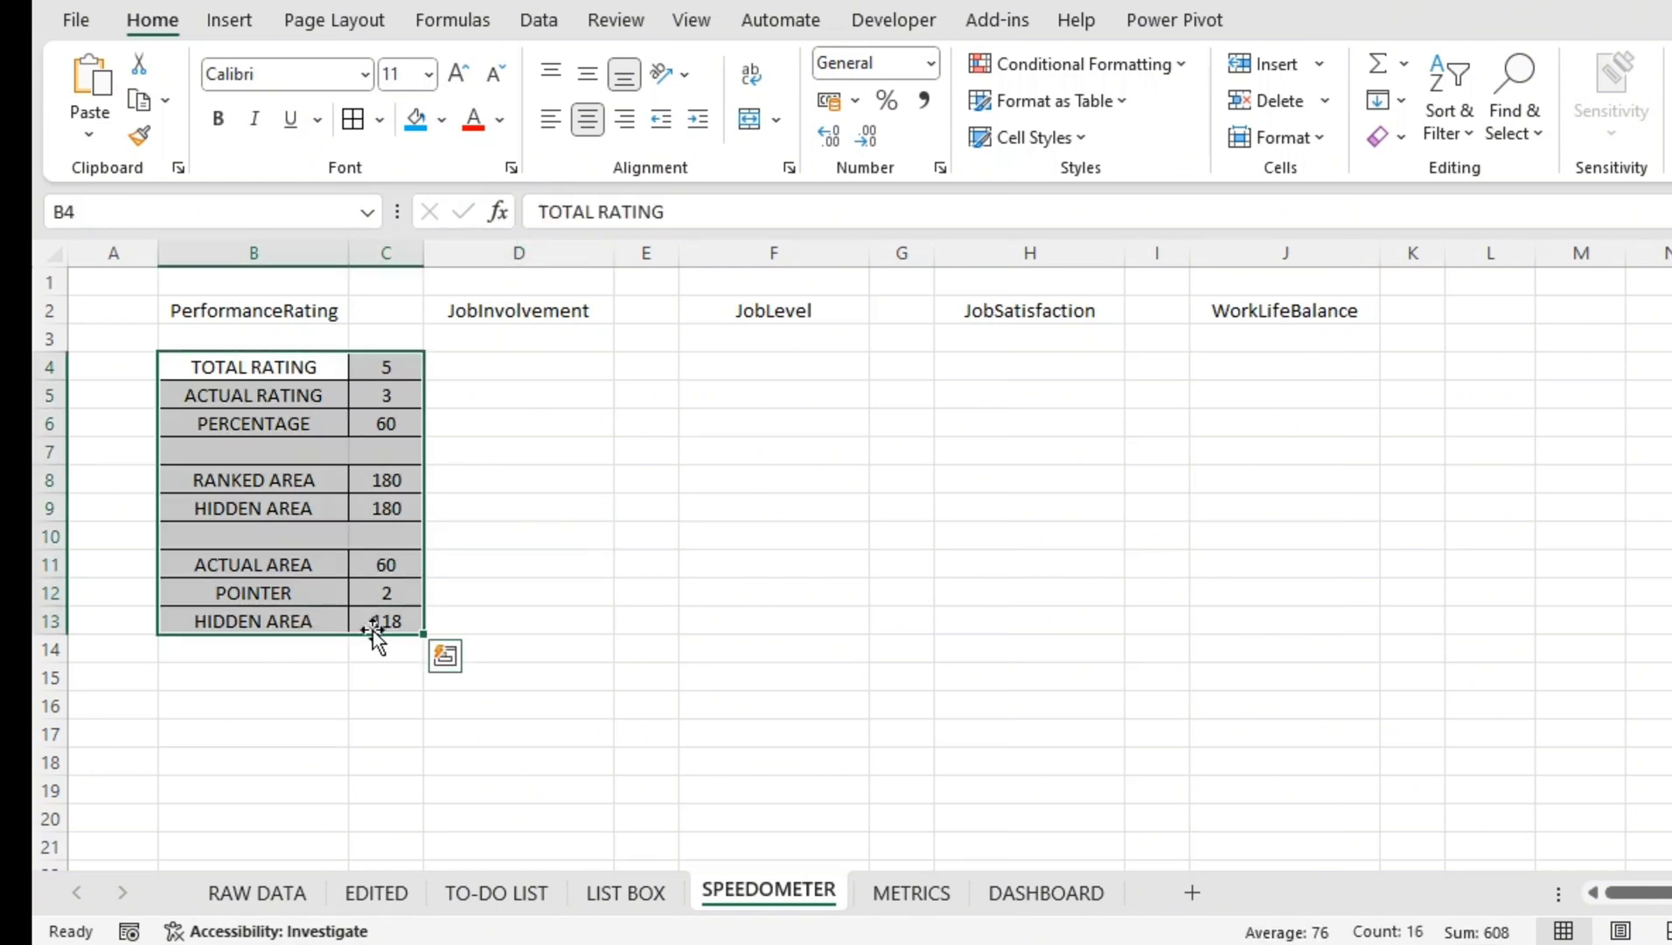
click(339, 713)
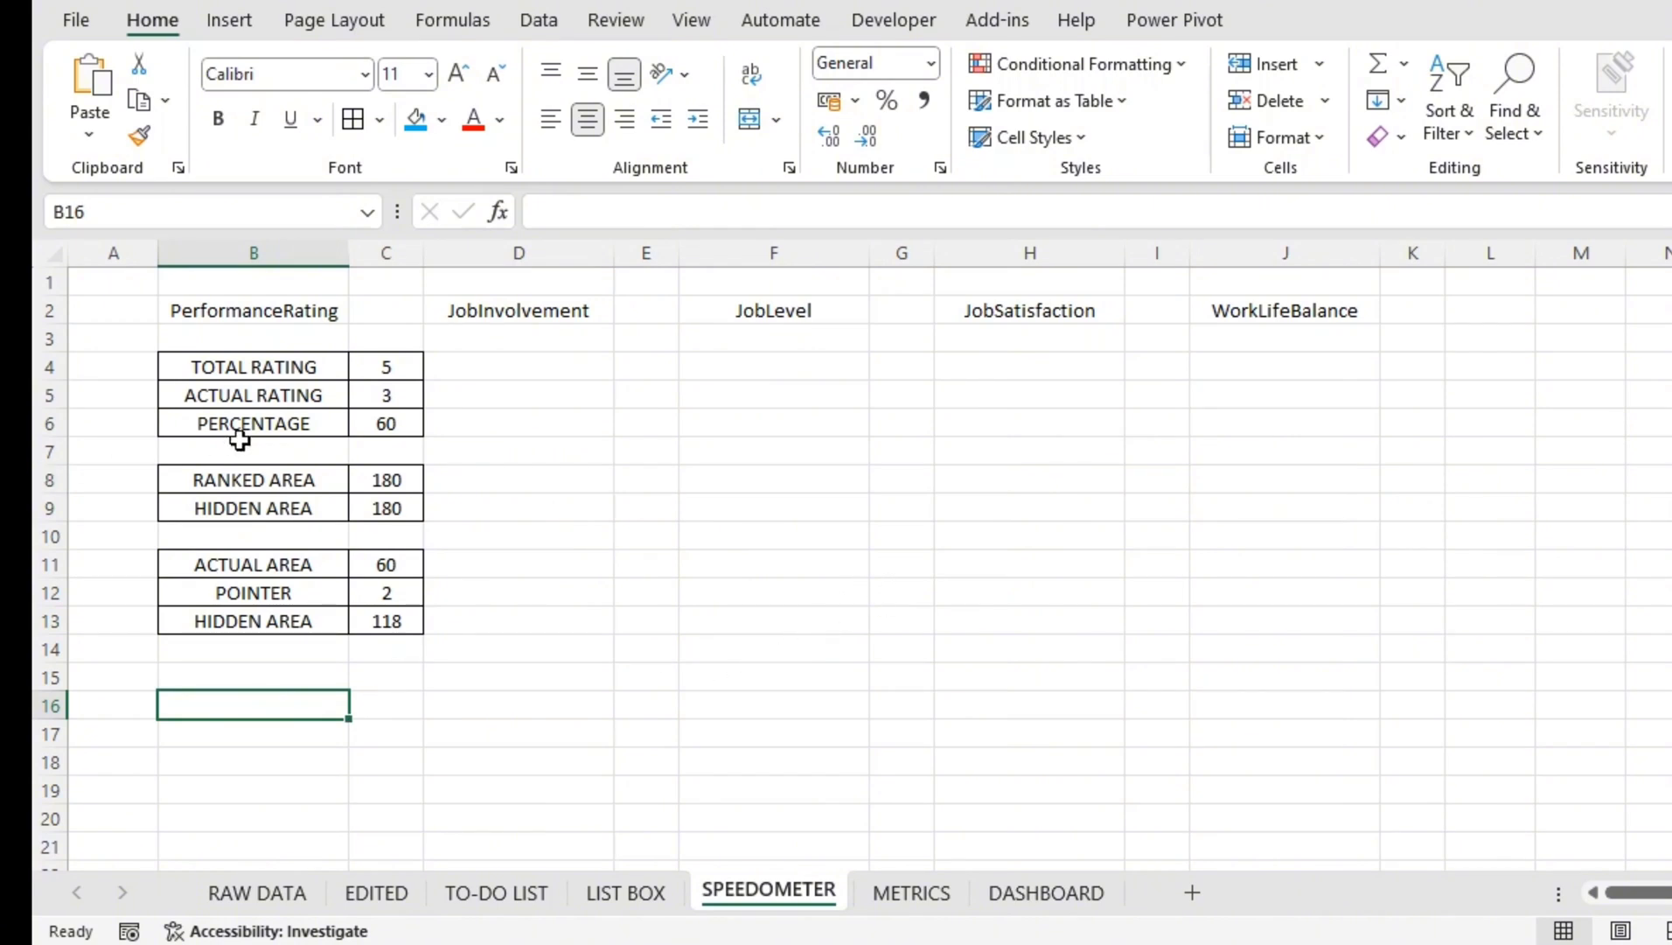
drag(218, 479, 389, 508)
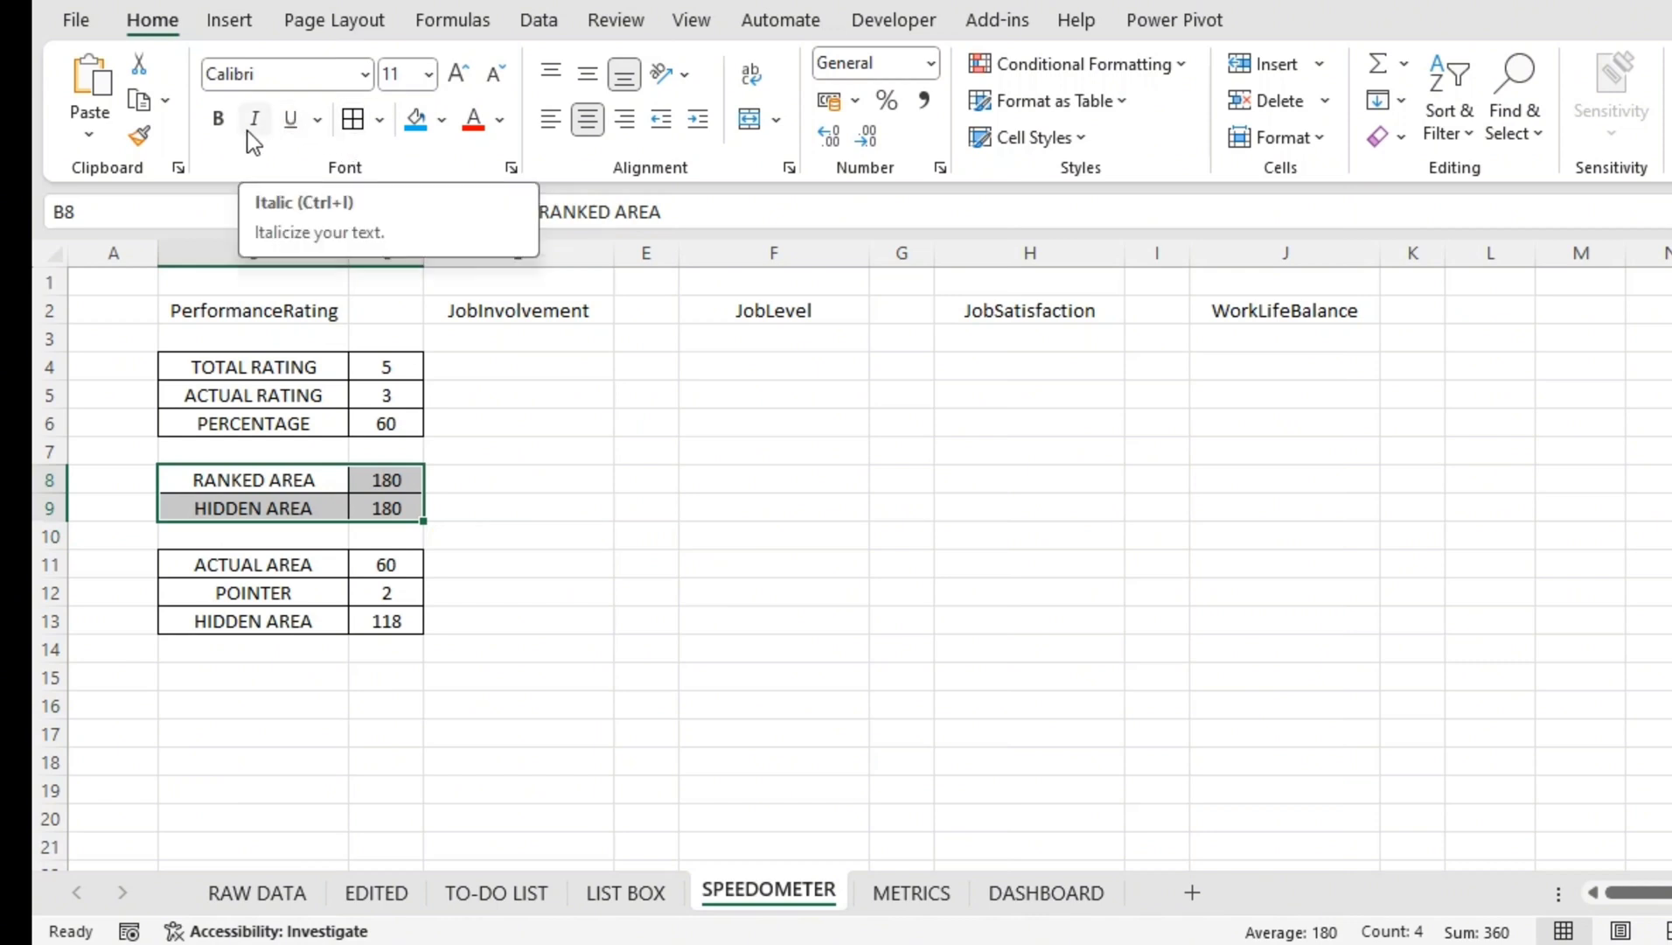
click(416, 119)
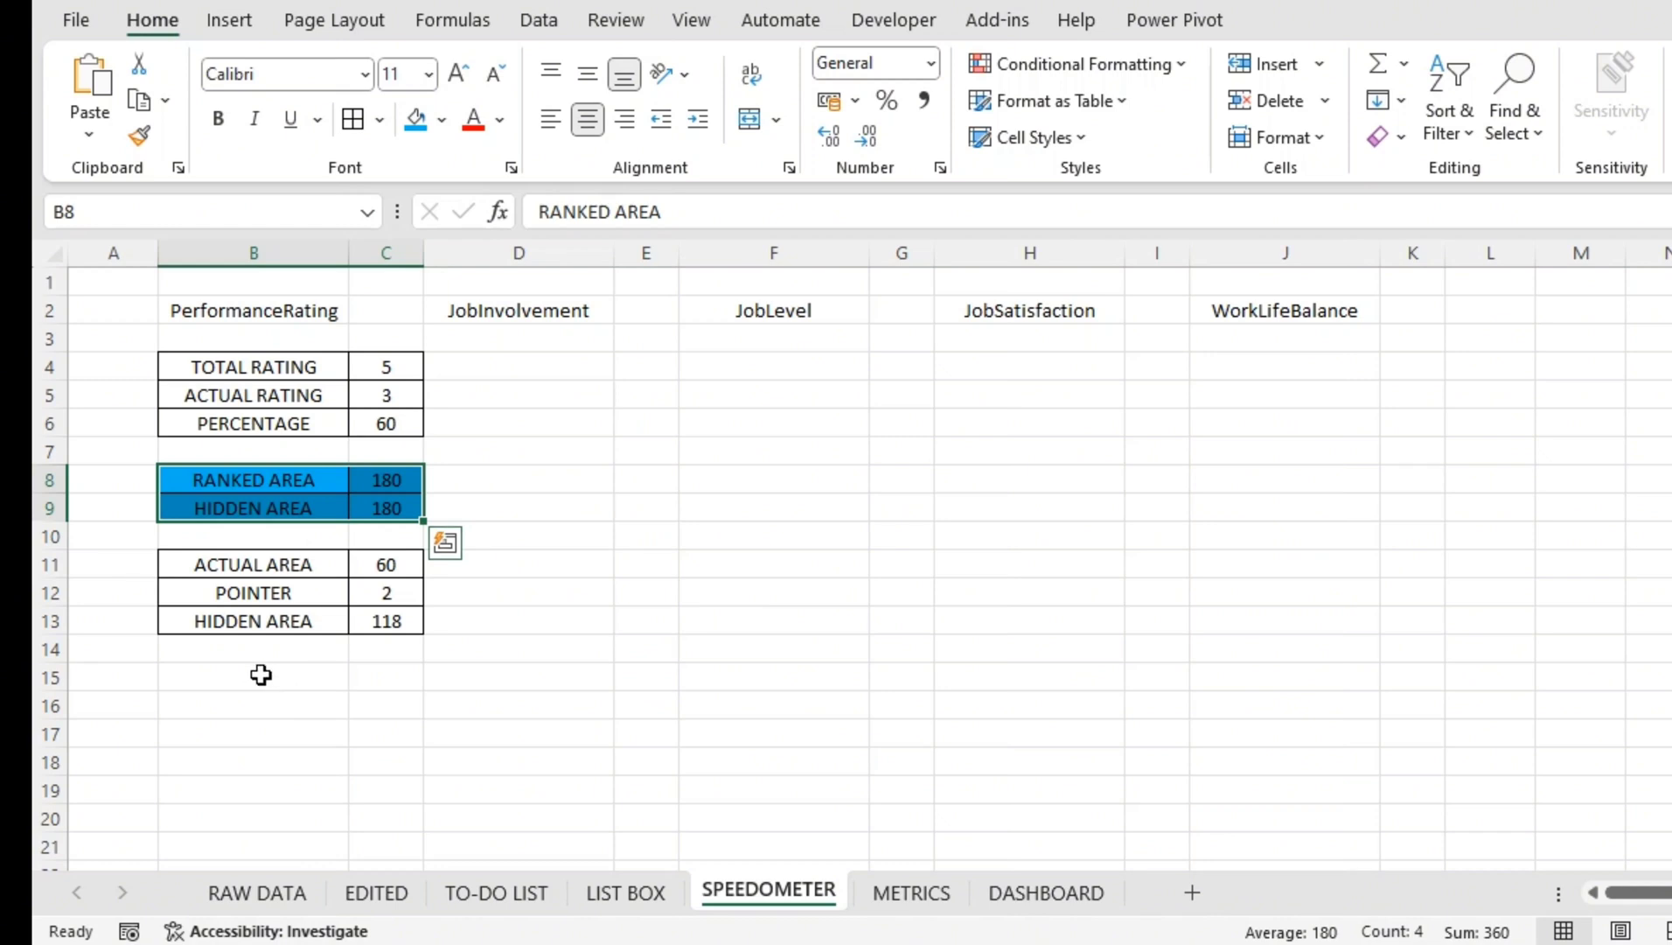
Step: Fill the ACTUAL AREA, POINTER and HIDDEN AREA rows (B11:C13) light orange
drag(194, 566, 374, 629)
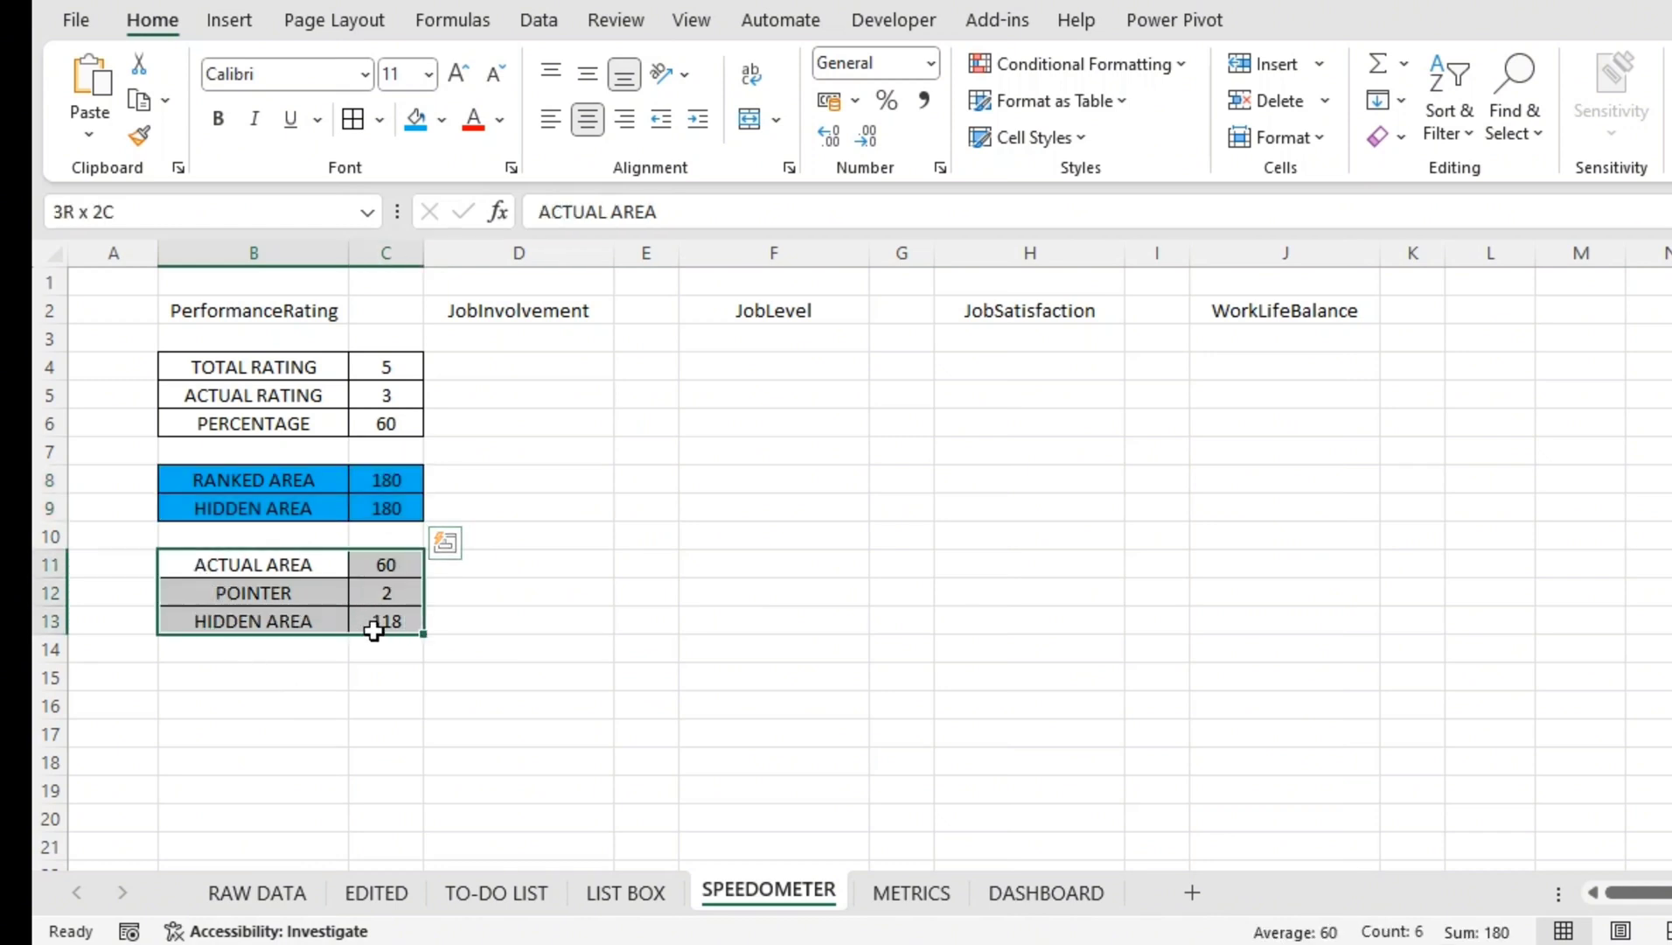
click(443, 120)
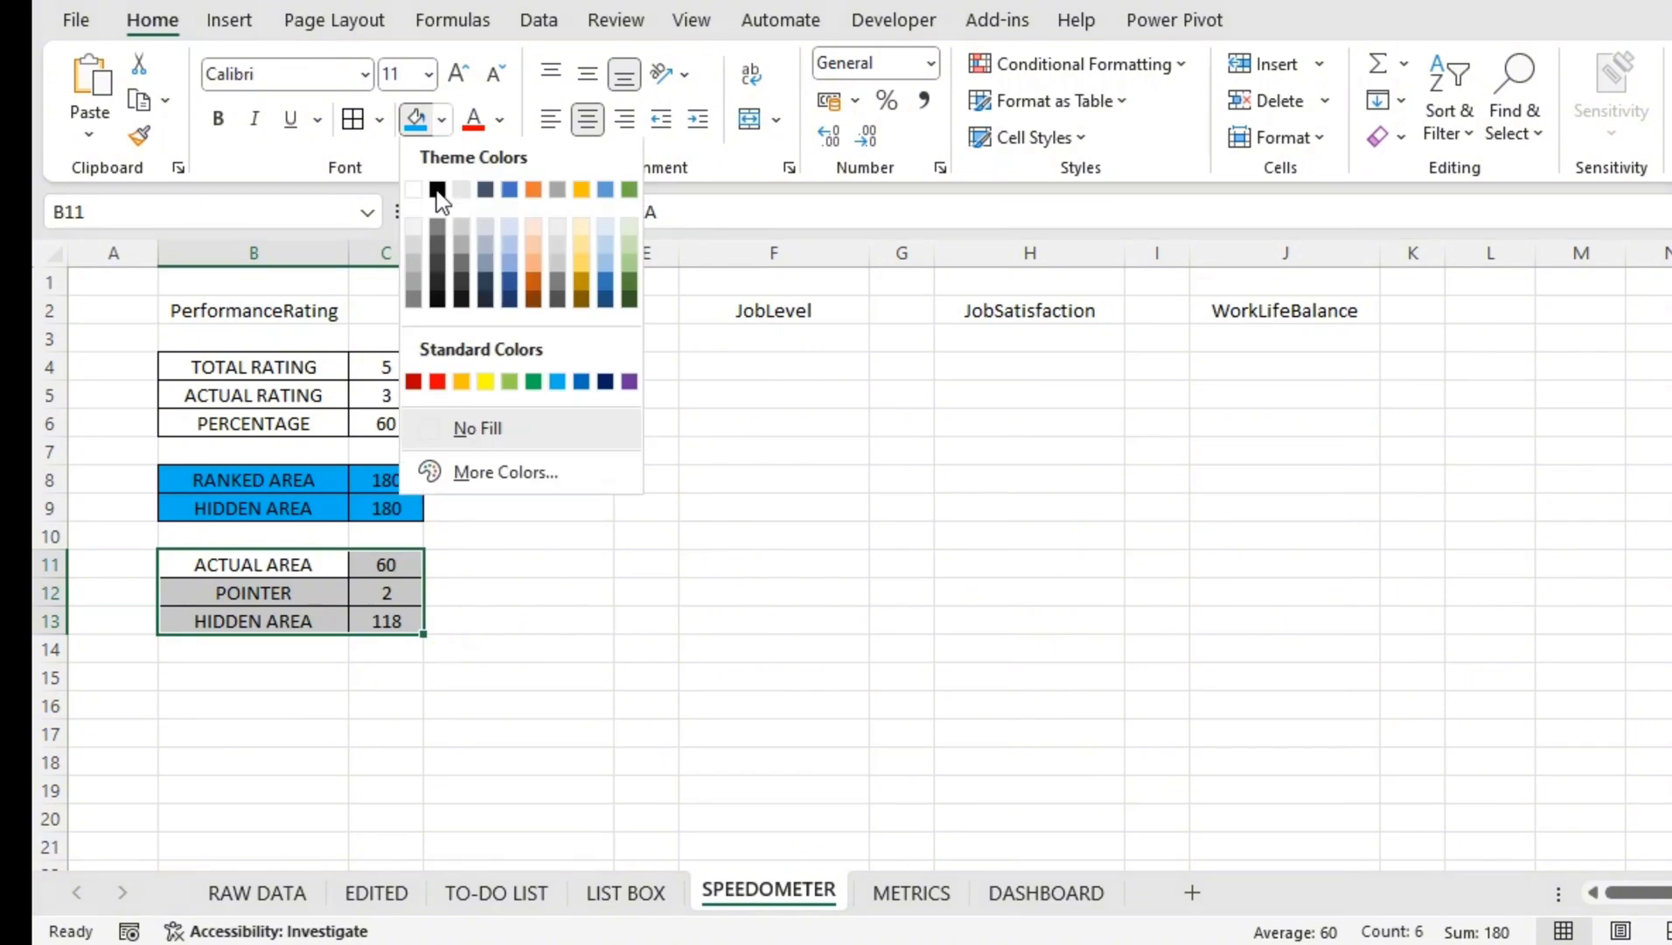
click(534, 261)
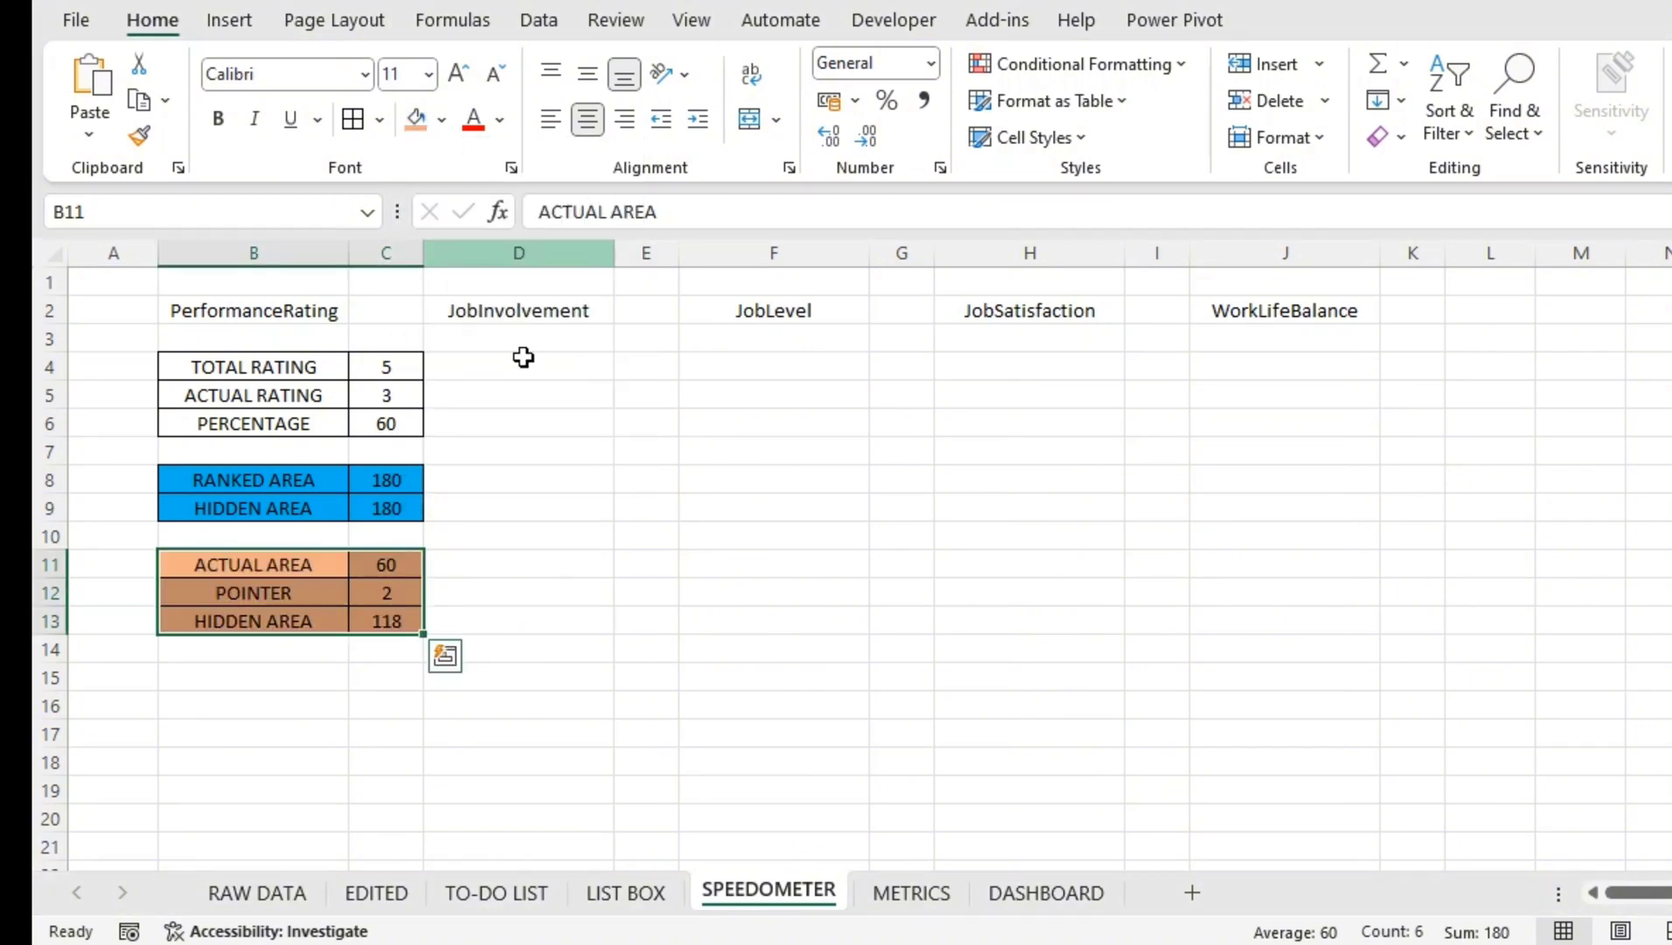
click(247, 739)
drag(191, 362, 384, 624)
click(318, 686)
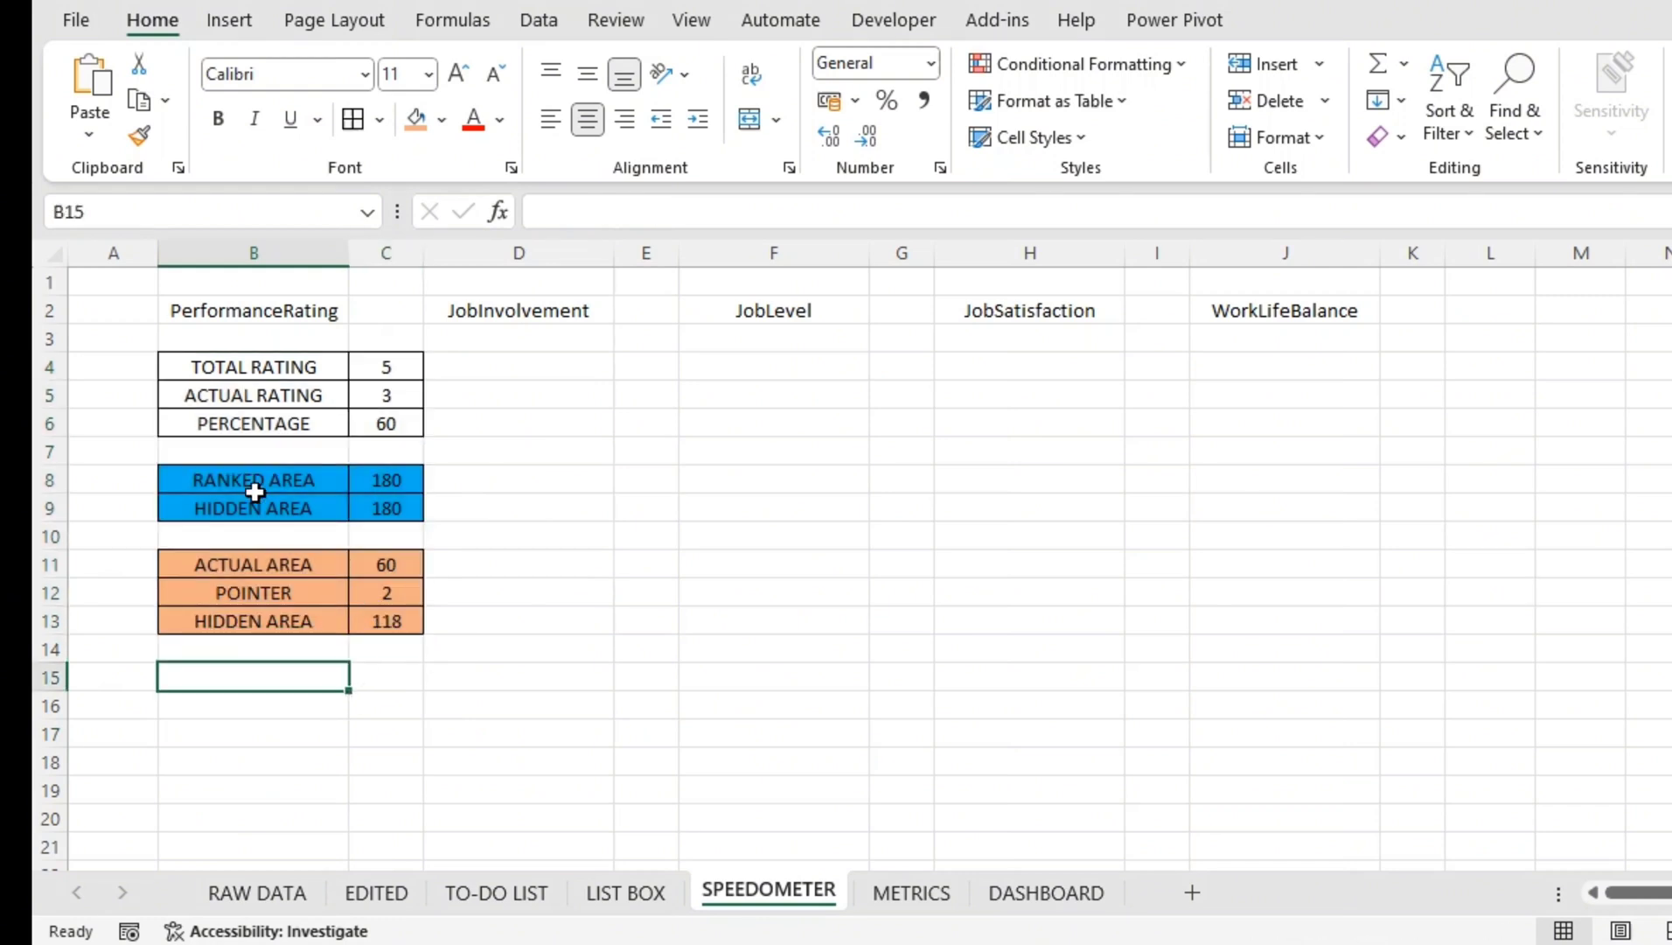
drag(254, 479, 367, 511)
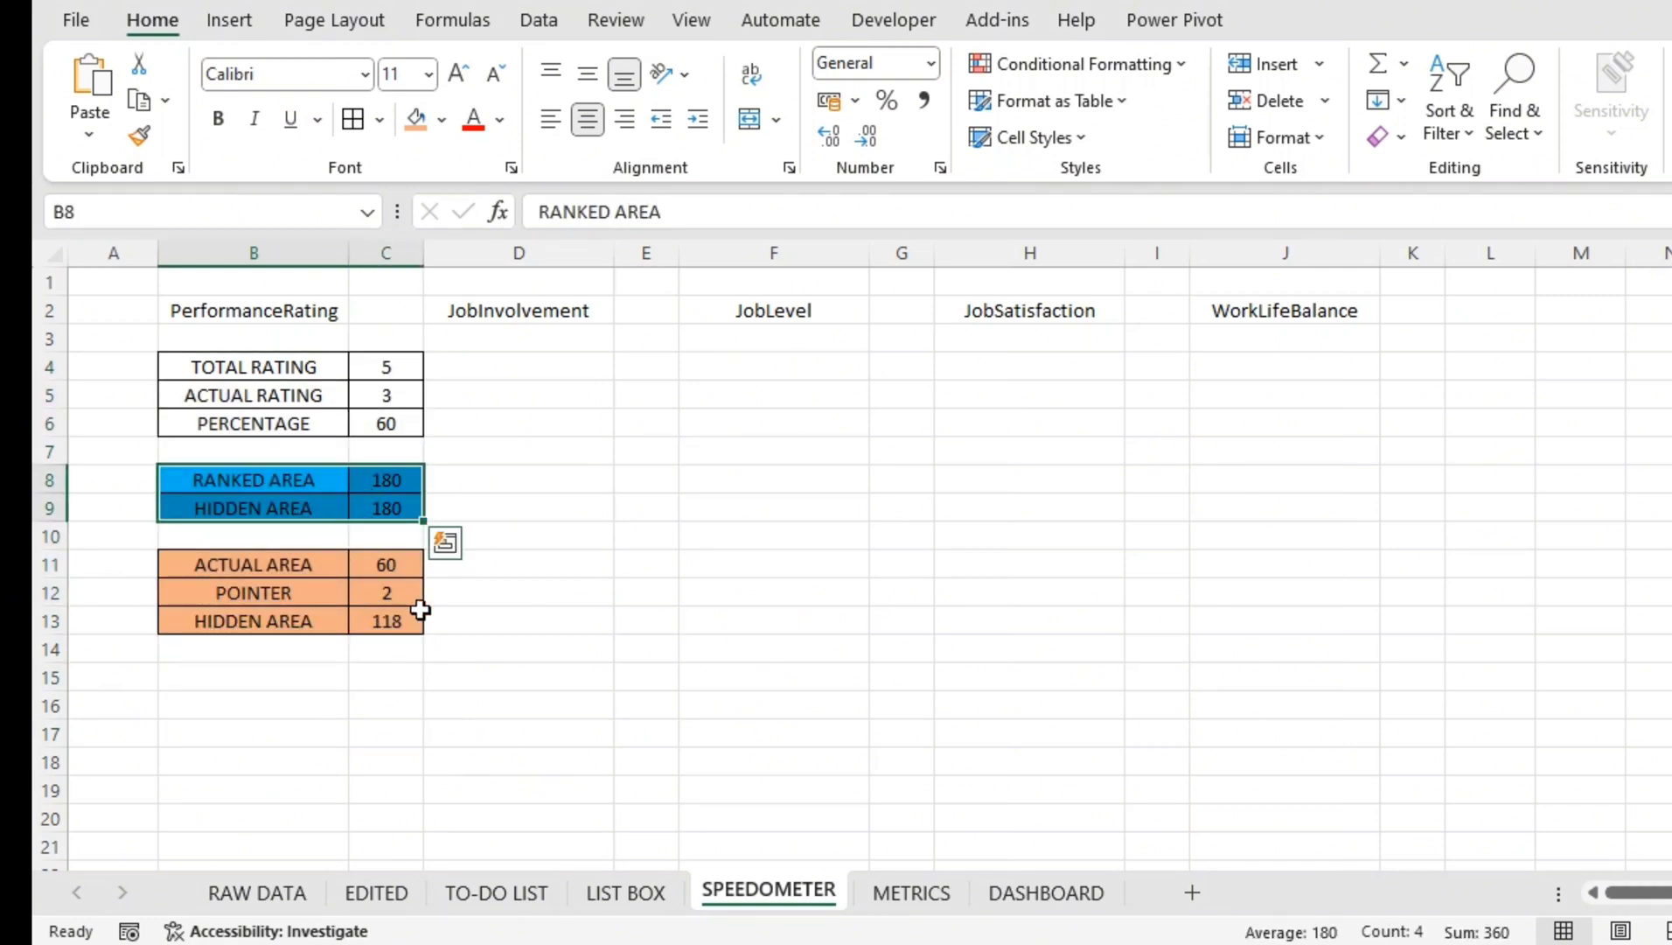
Step: Insert a doughnut chart from the RANKED AREA and HIDDEN AREA values
click(232, 21)
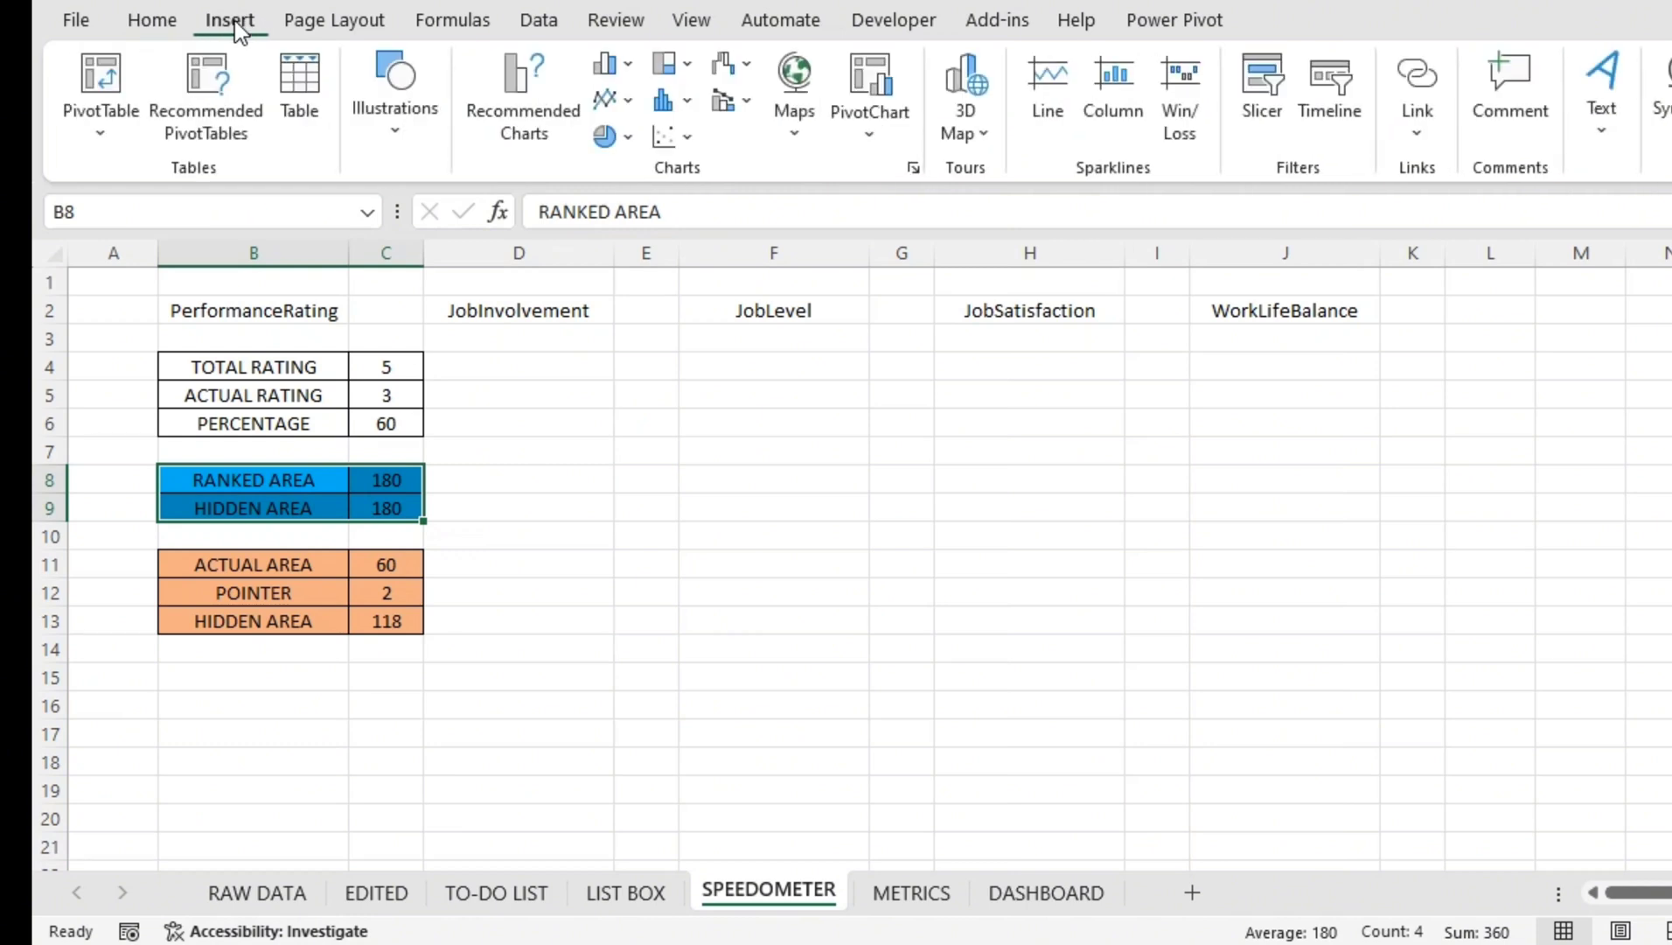
click(622, 139)
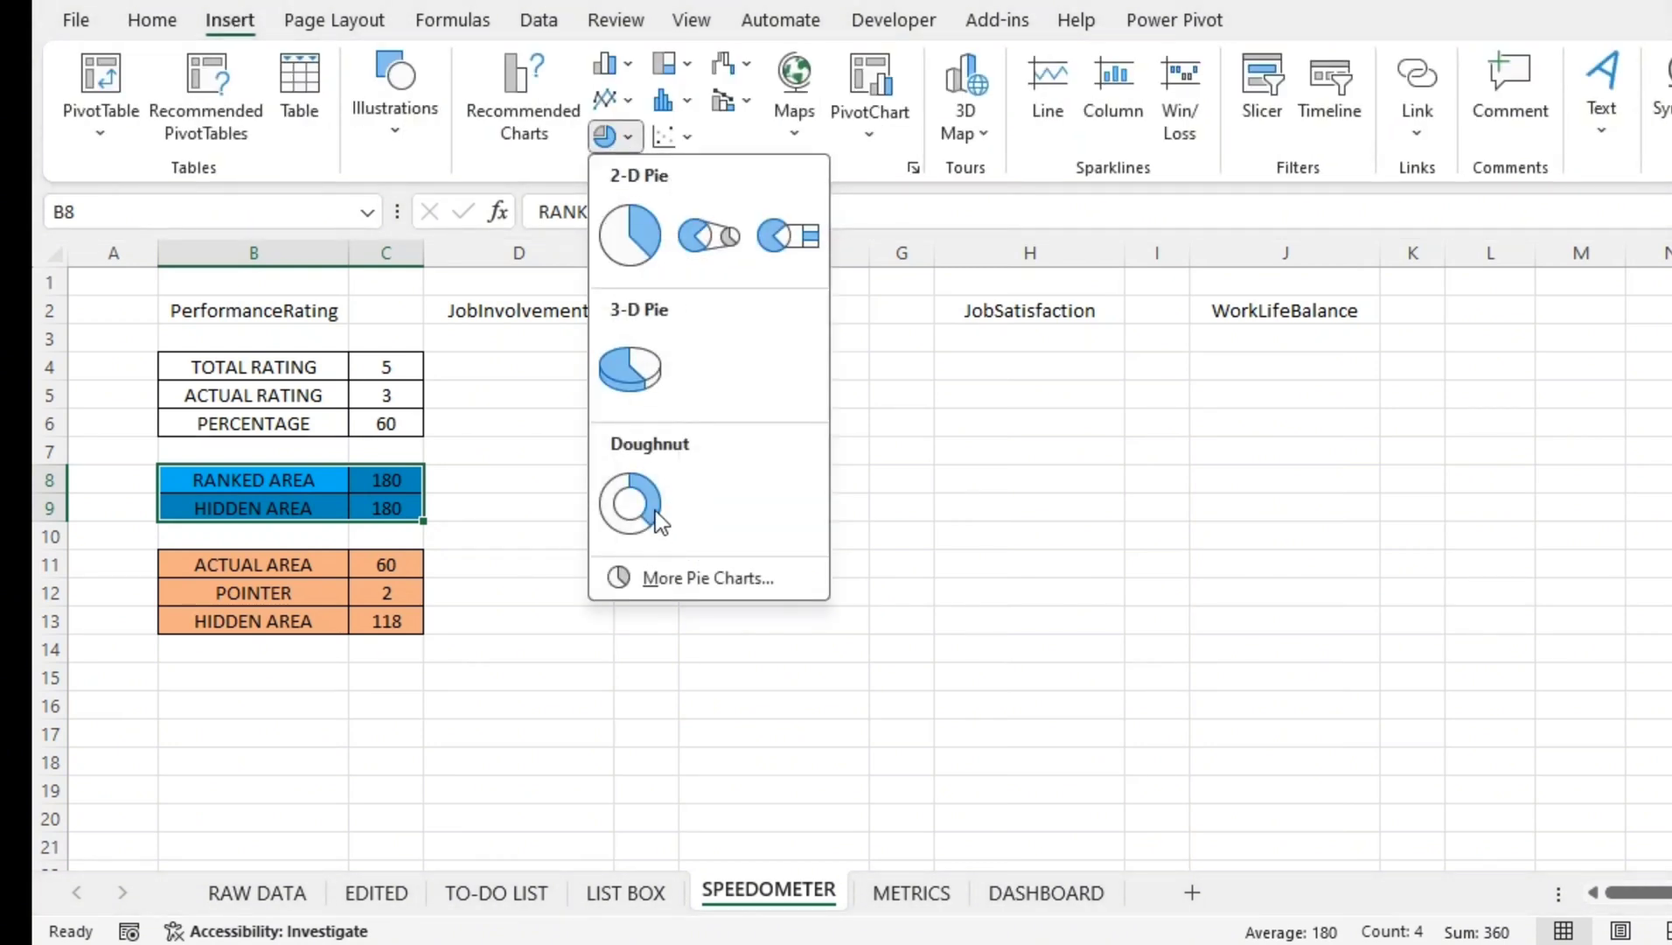
click(632, 499)
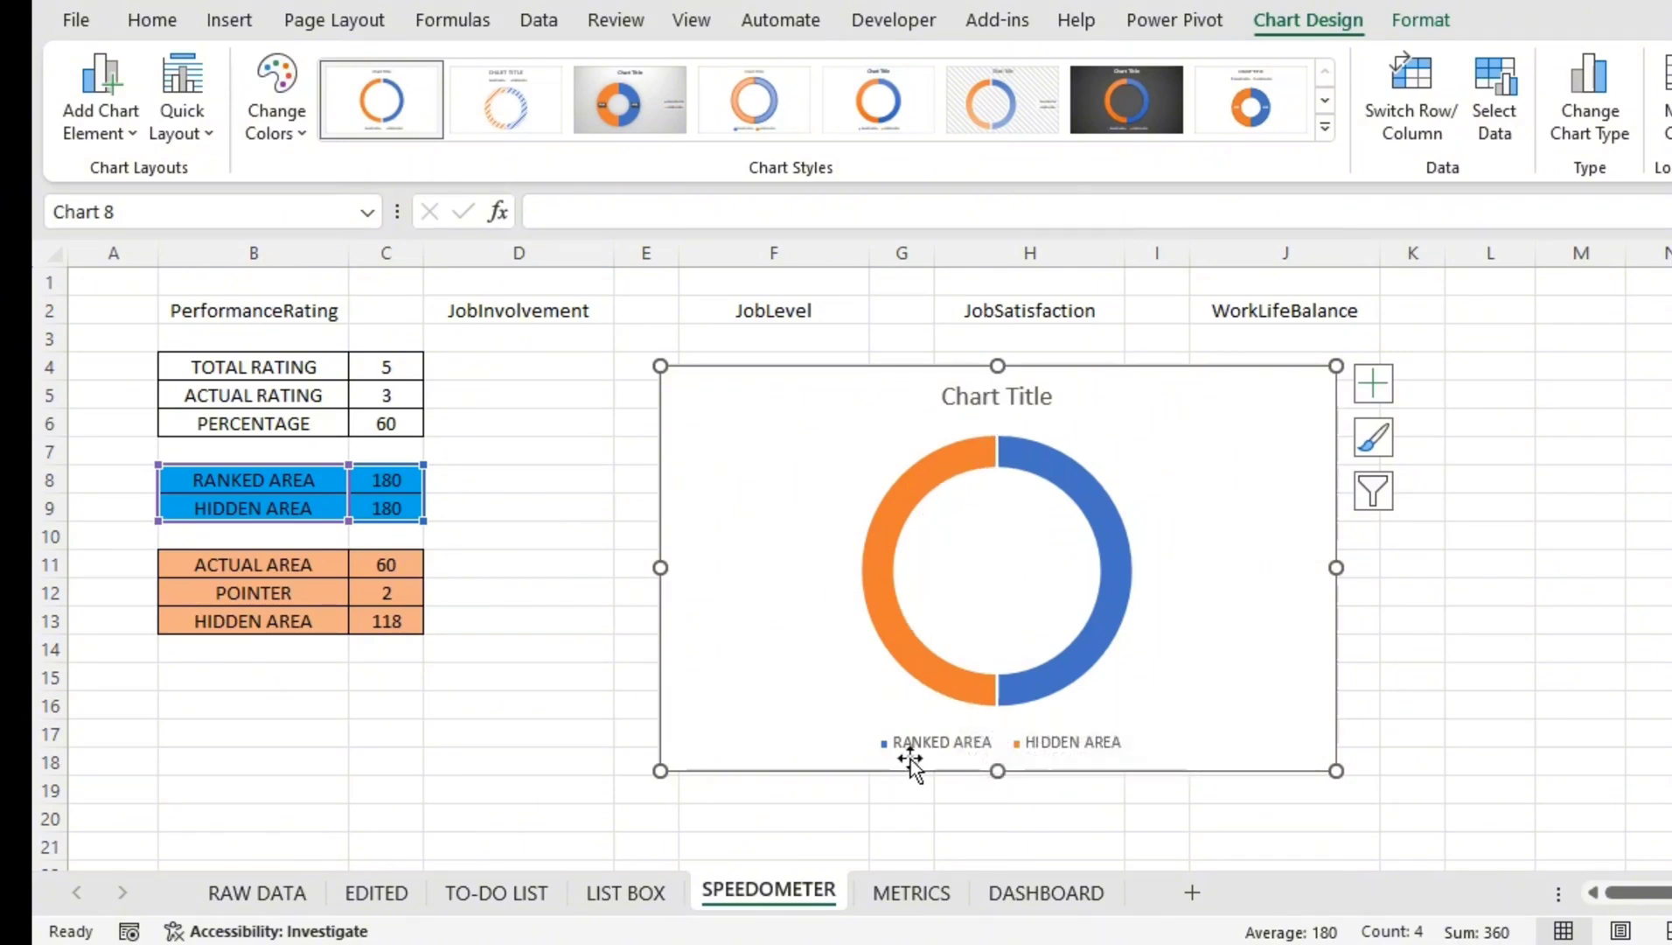
Step: Delete the doughnut chart's title and legend
click(956, 454)
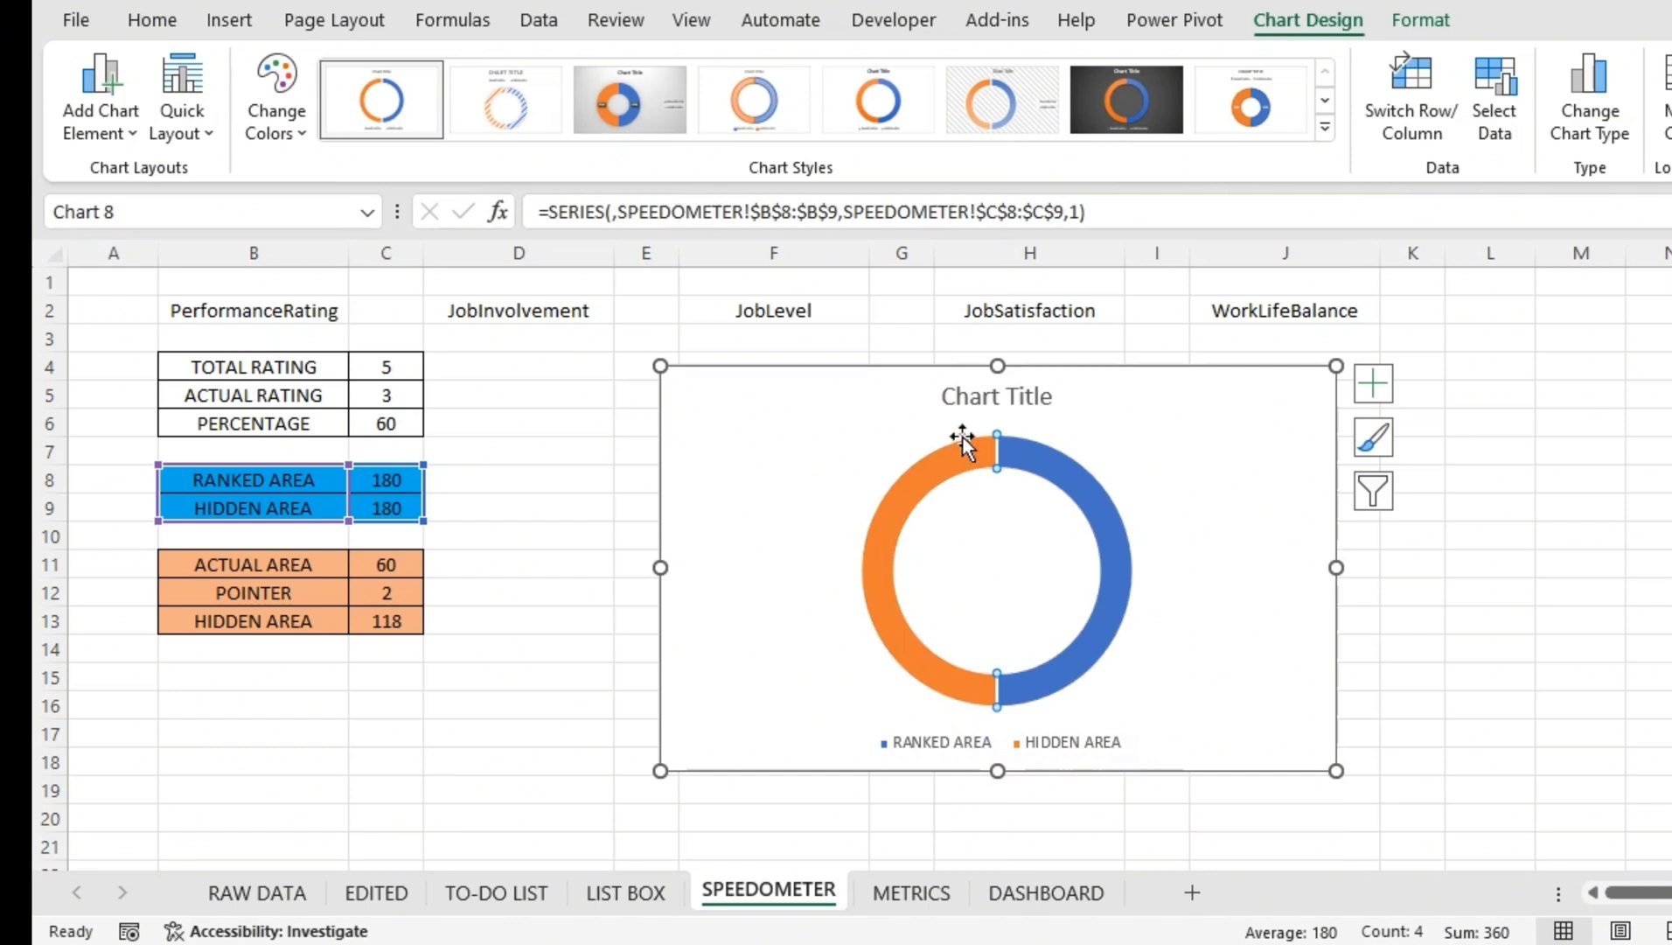
click(978, 406)
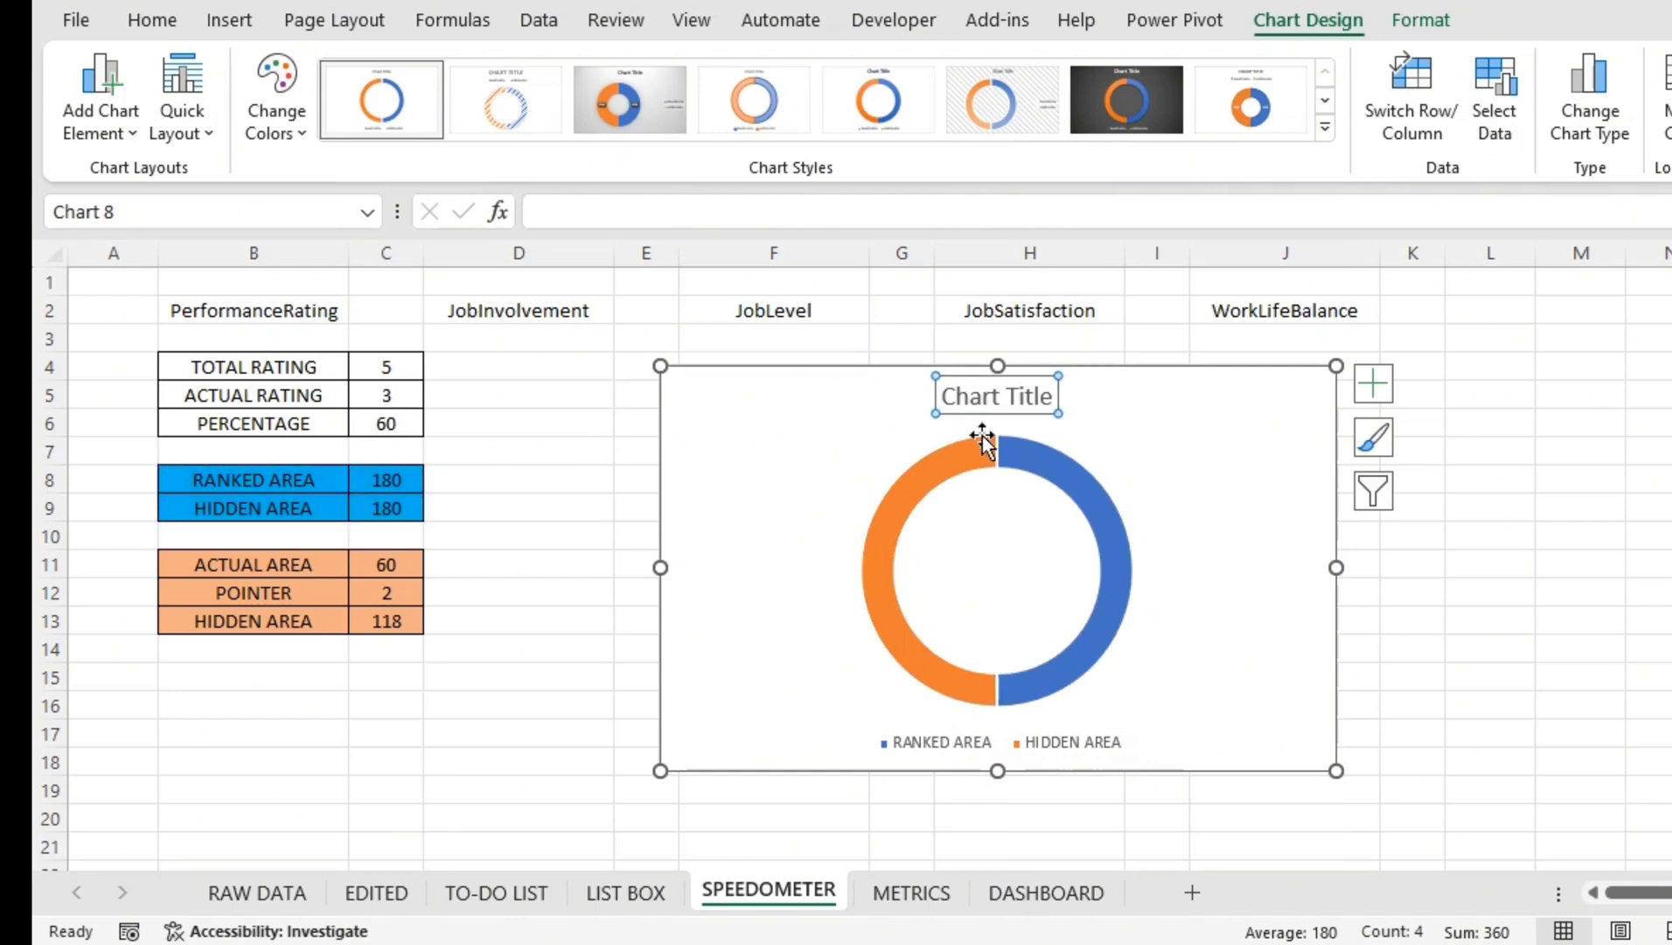
key(Delete)
click(970, 727)
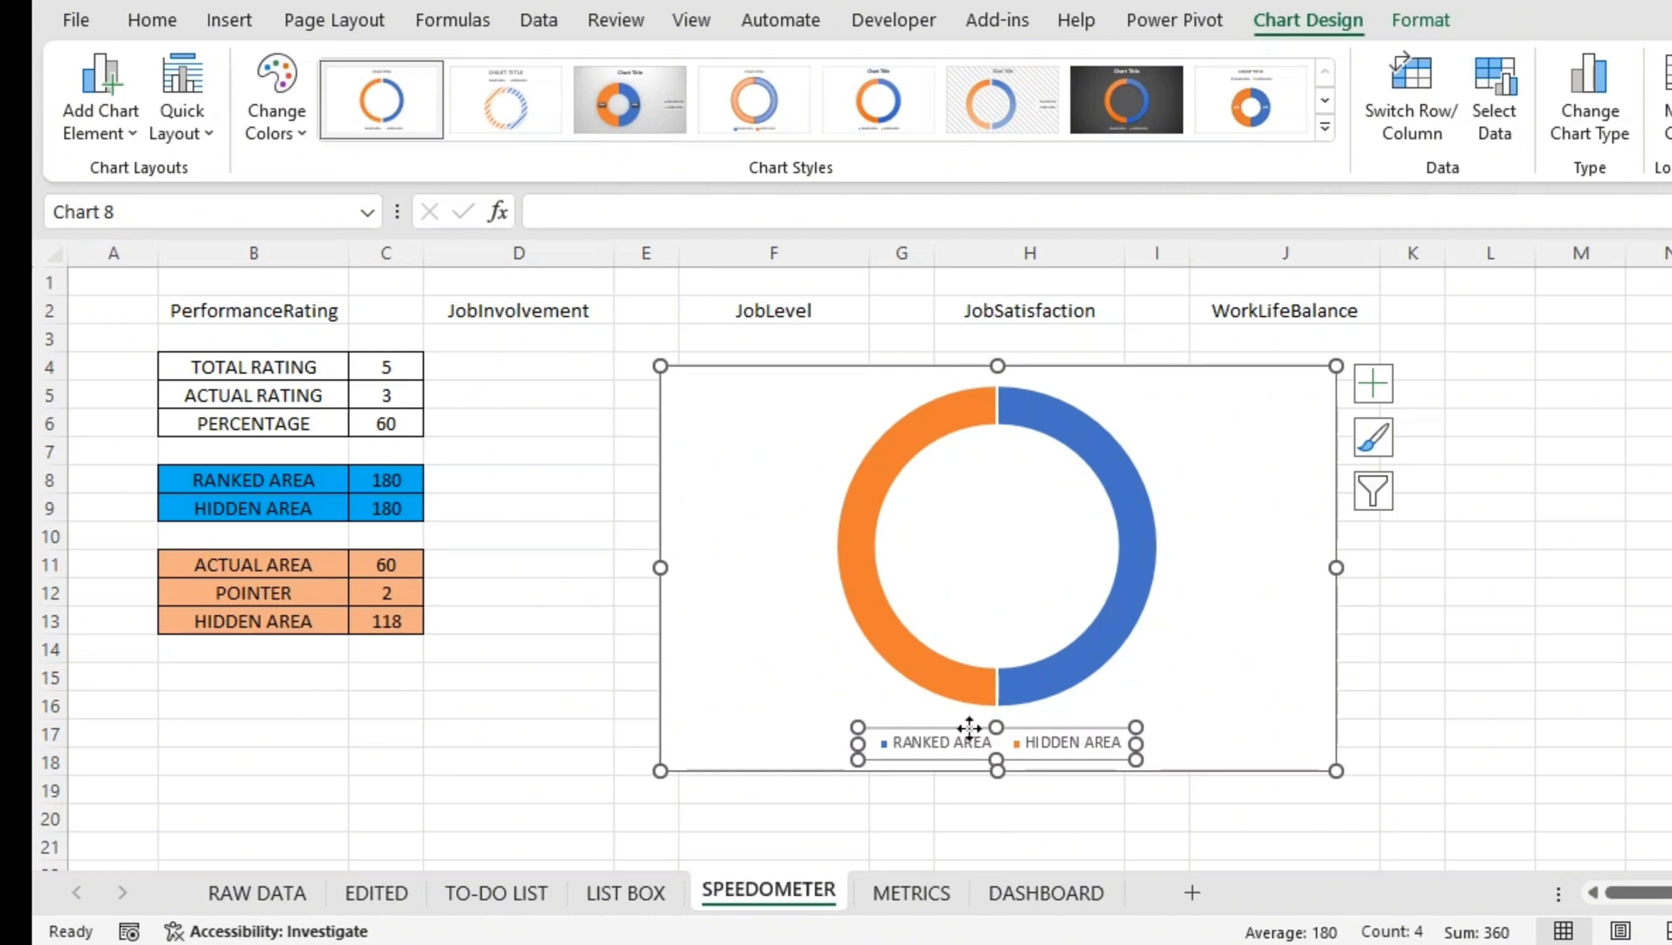
key(Delete)
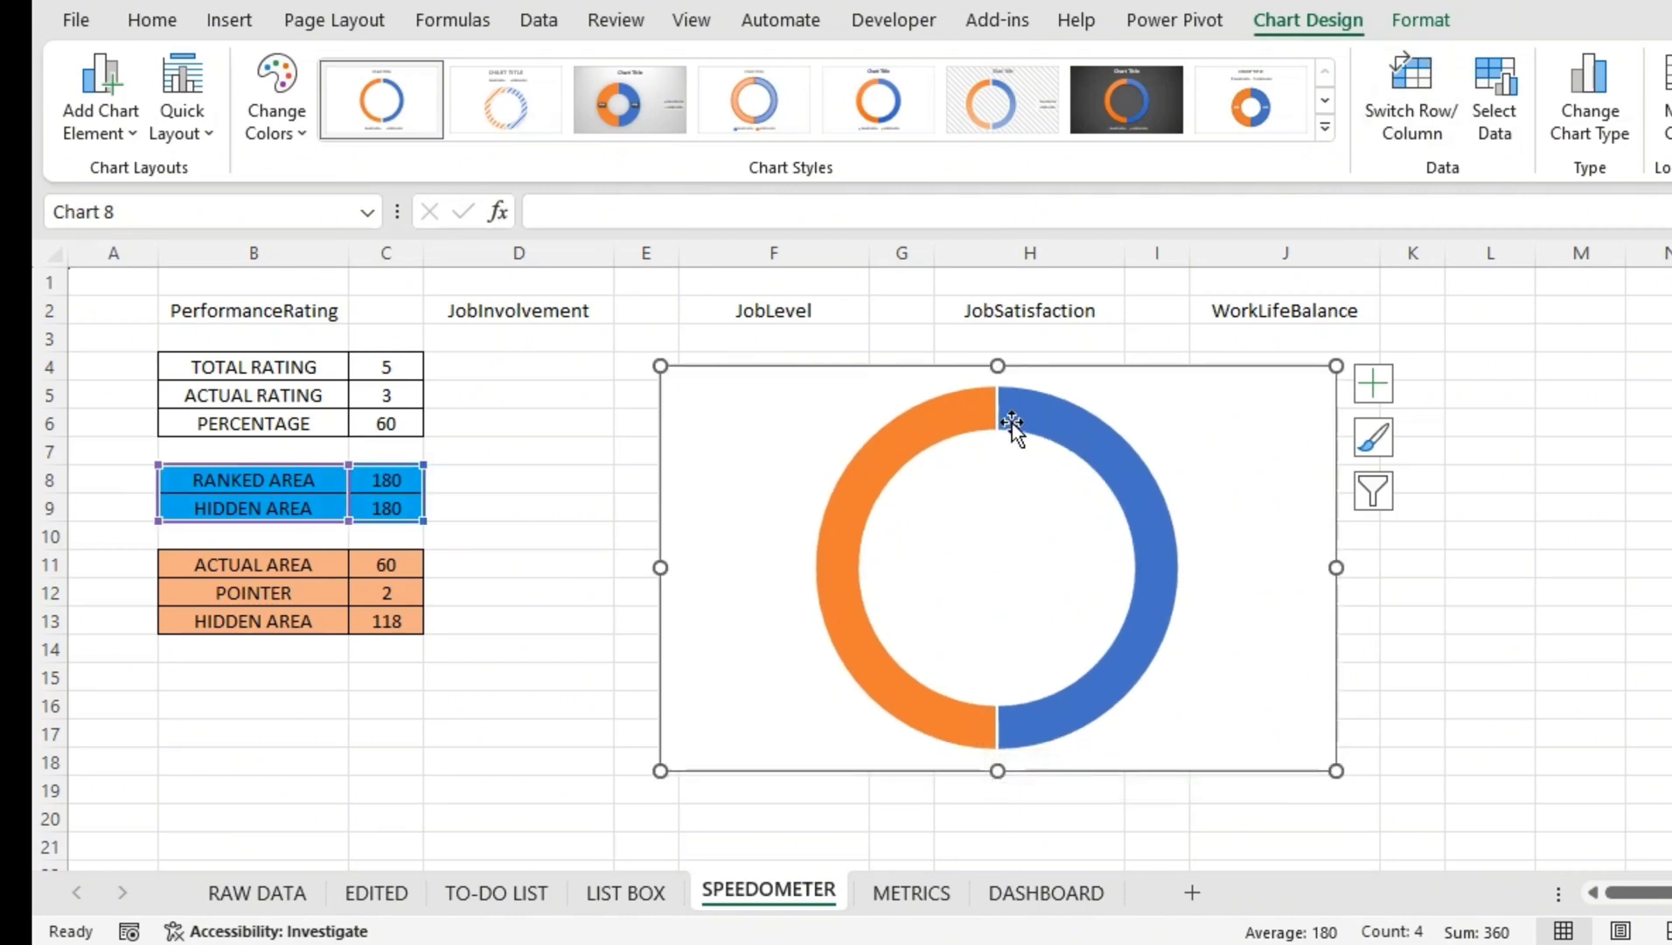
Step: Give the chart area No Outline and No Fill
click(1419, 23)
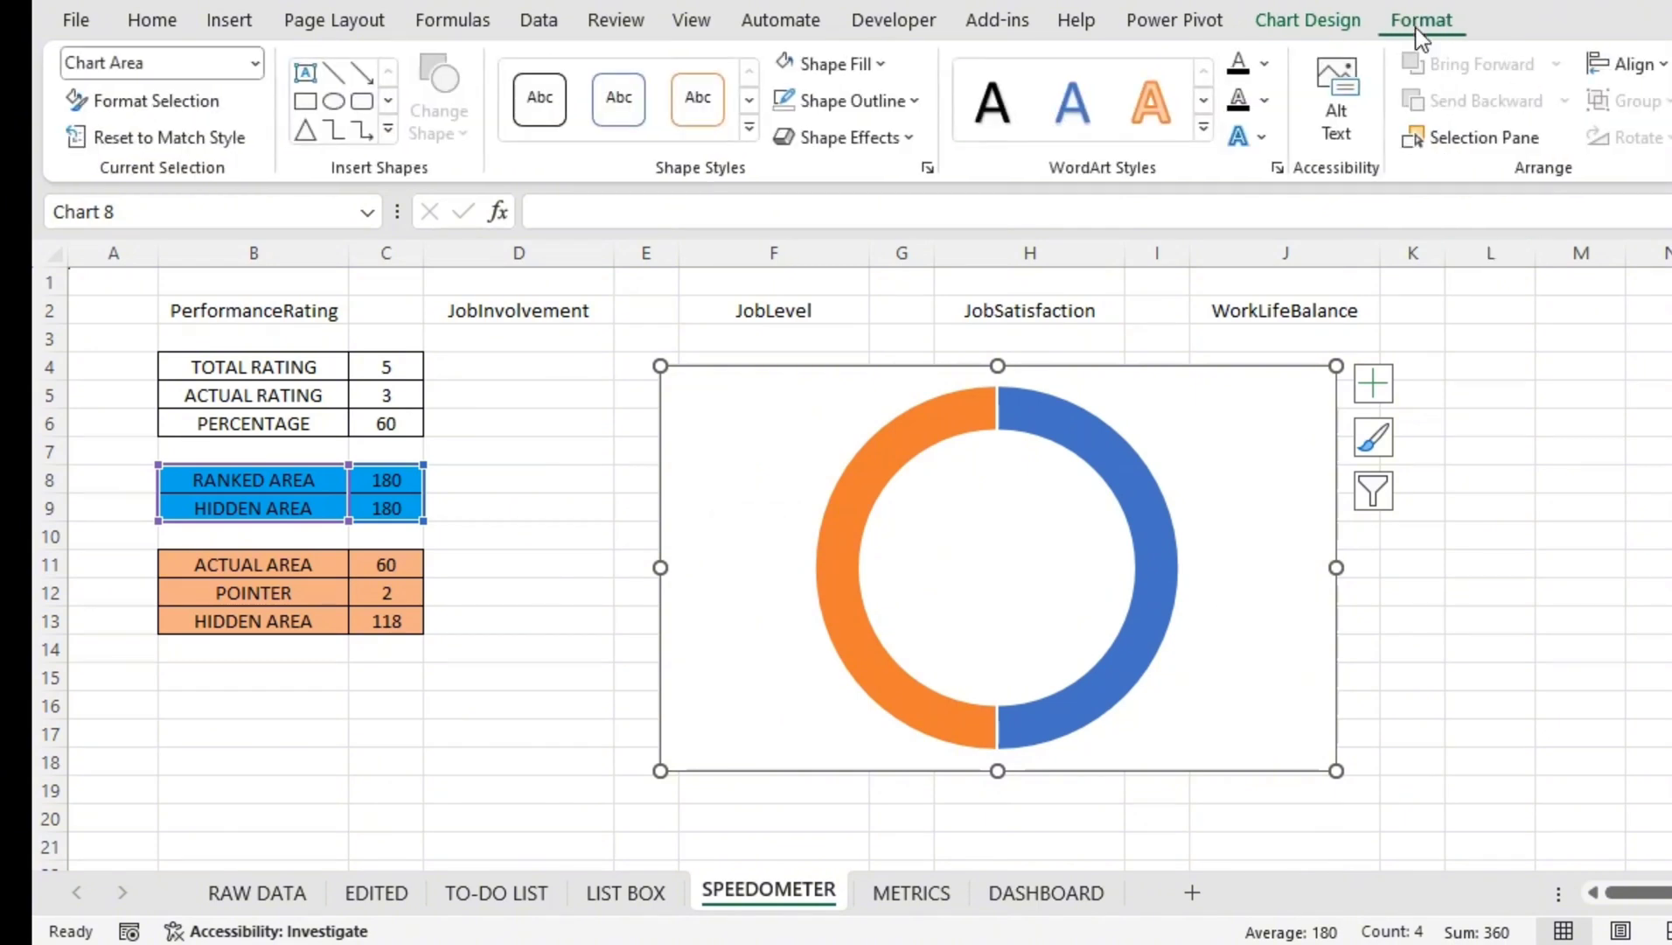
click(840, 103)
click(804, 463)
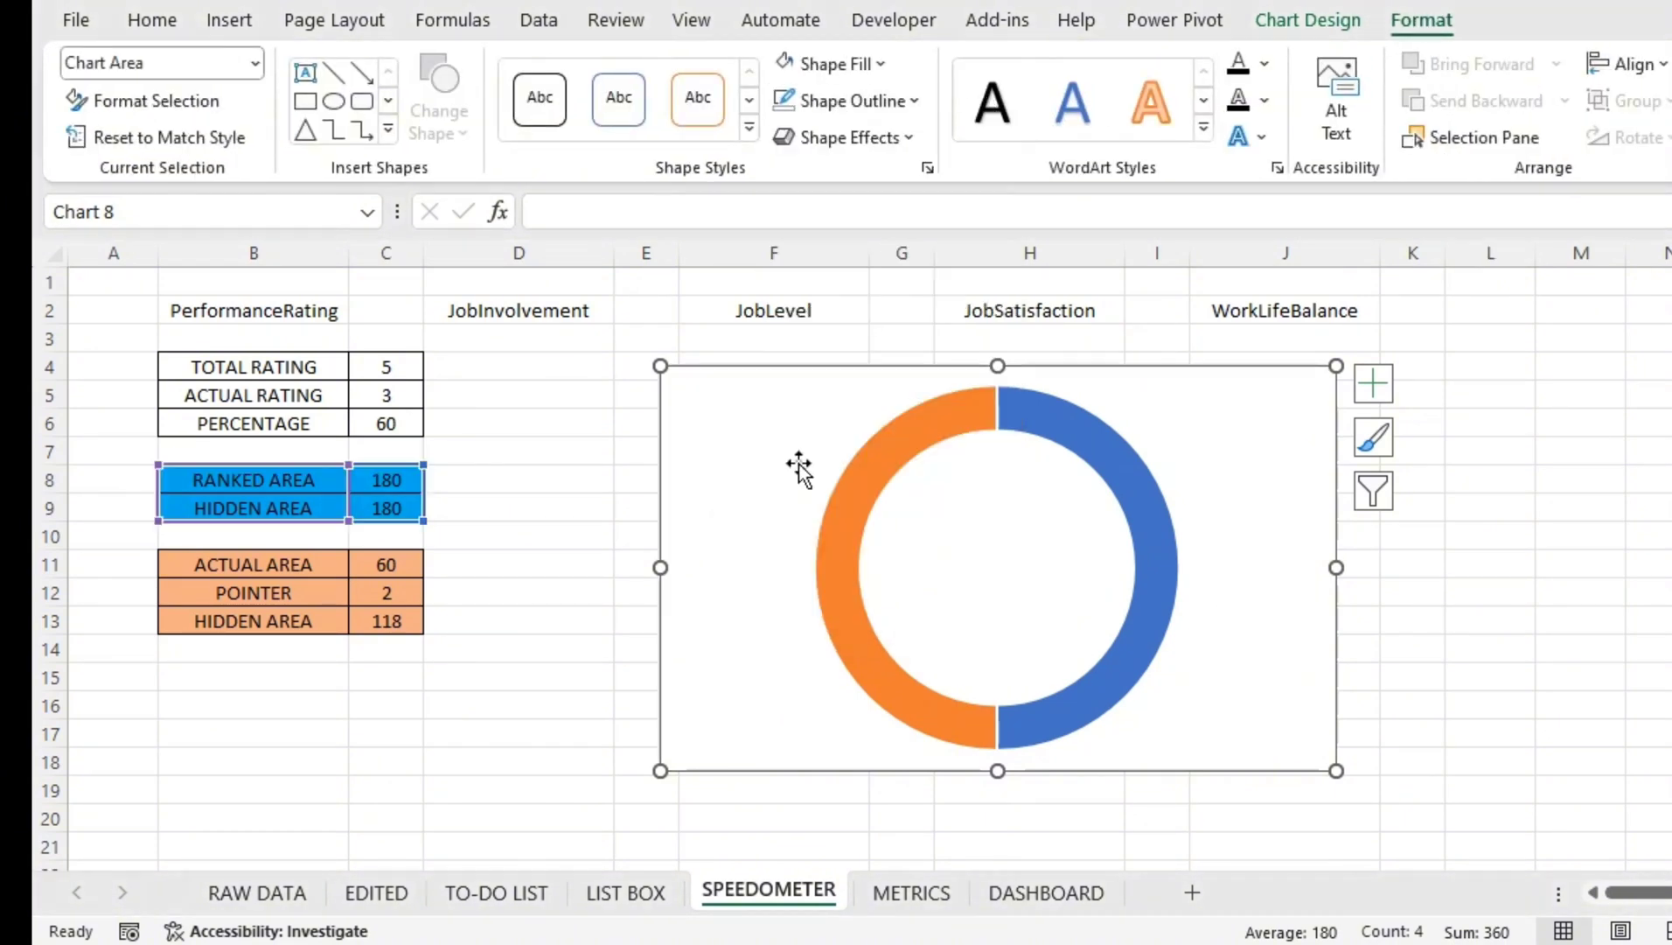
click(829, 71)
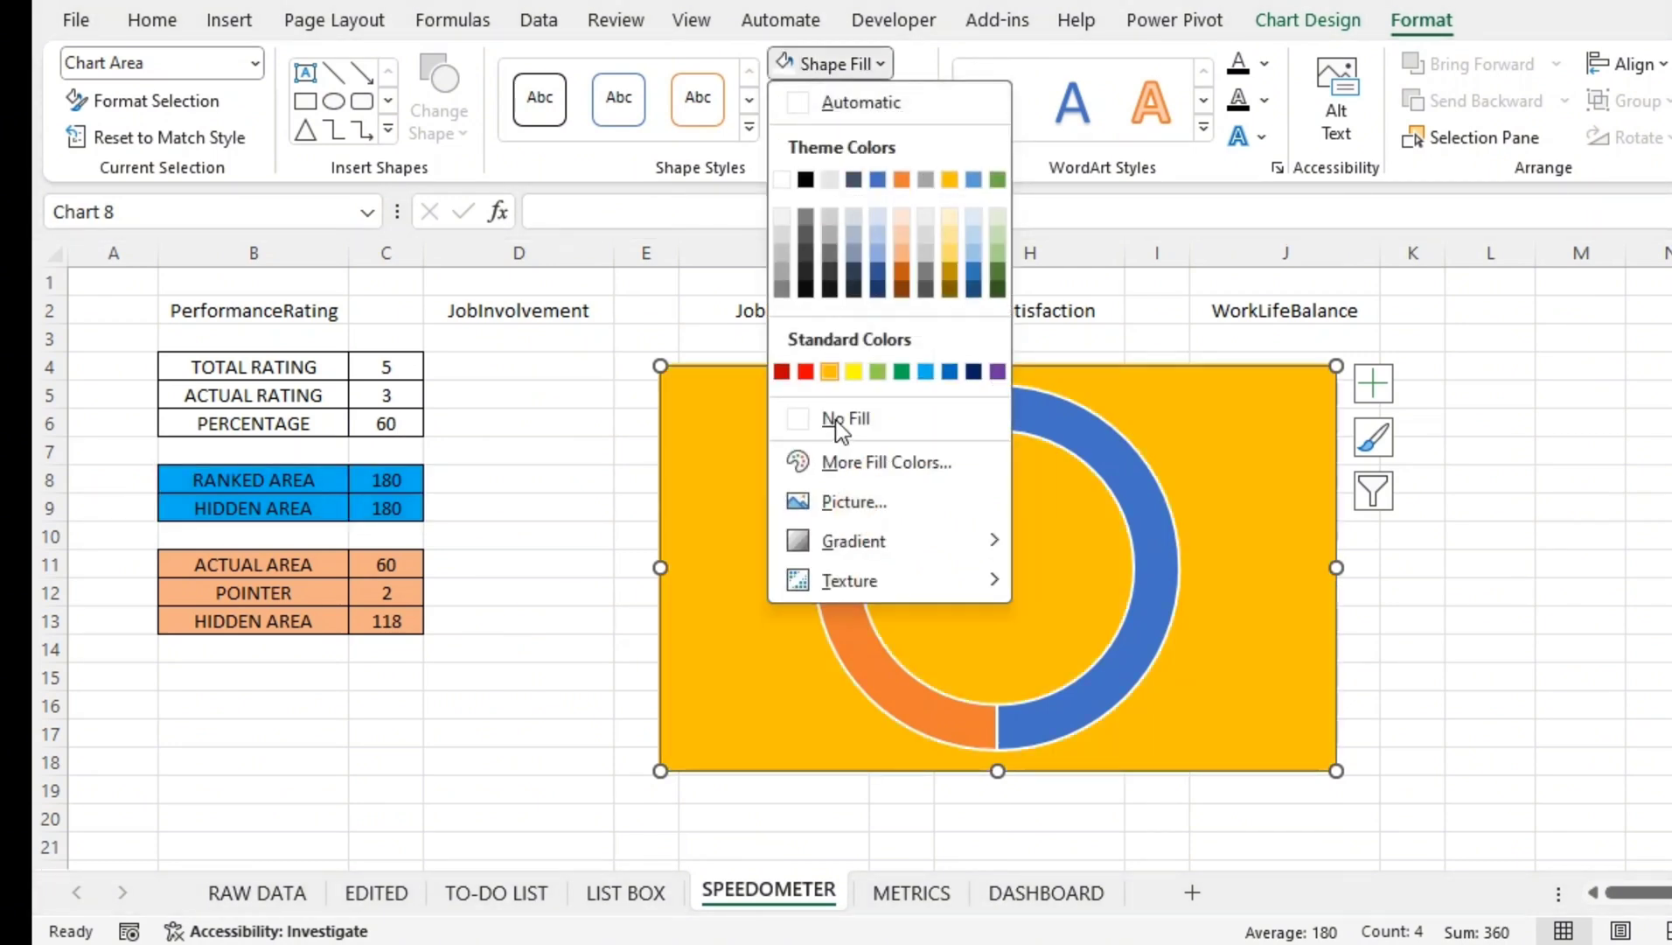
click(835, 419)
Step: Remove the doughnut ring's outline, keeping its orange and blue slice fills
click(937, 416)
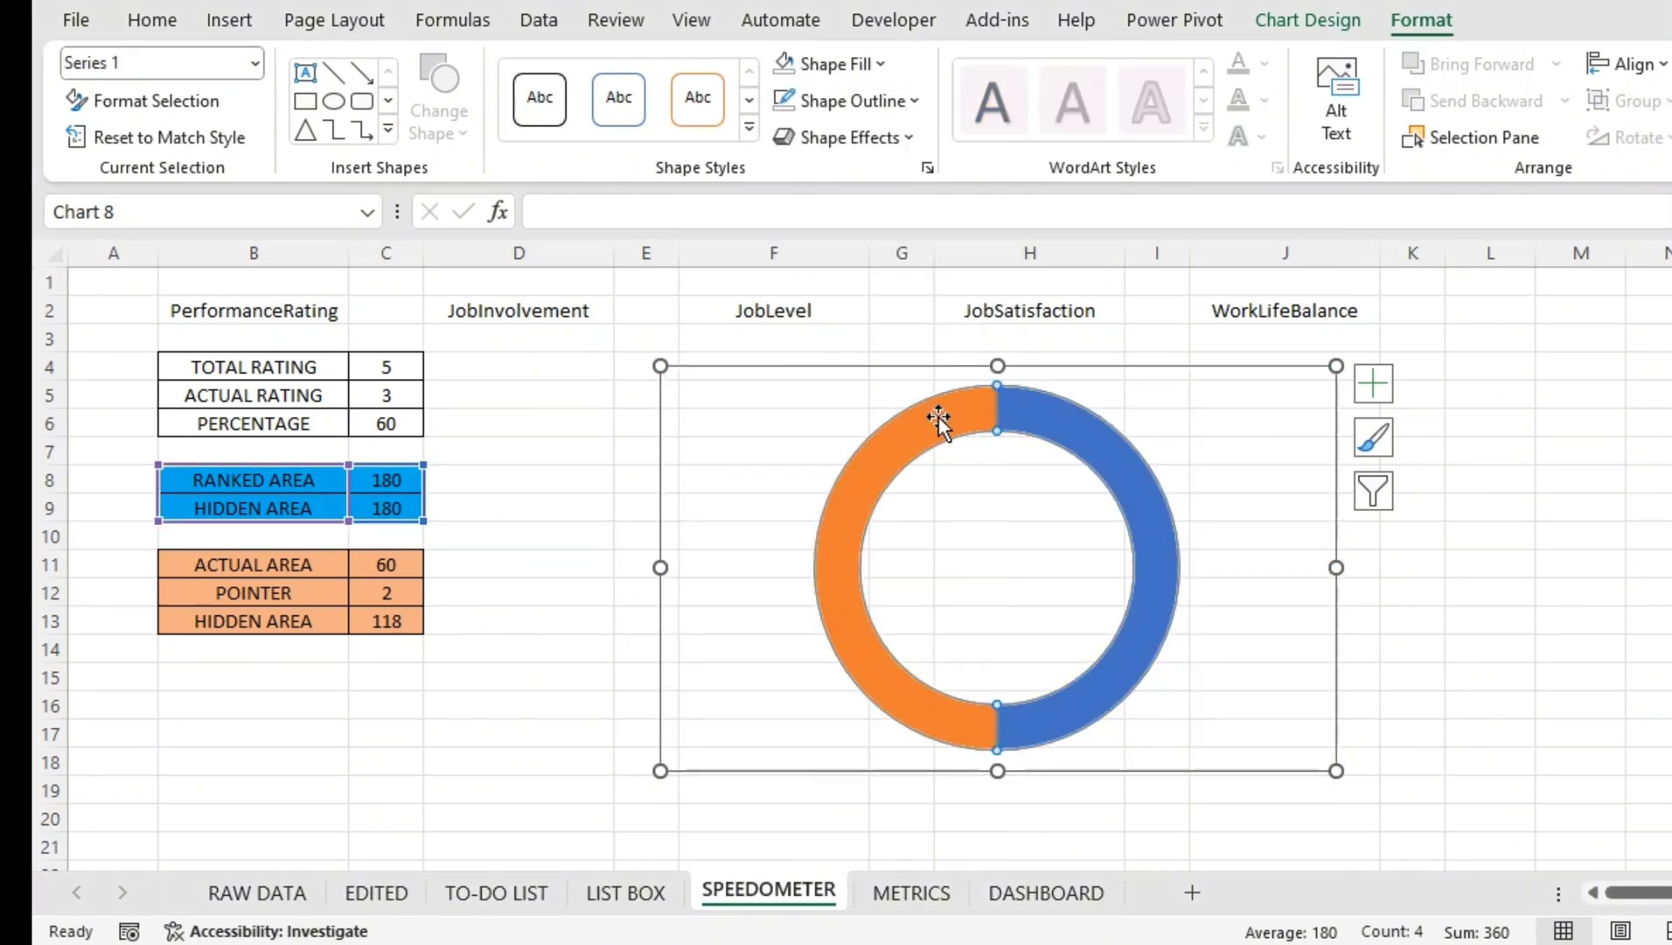
click(830, 61)
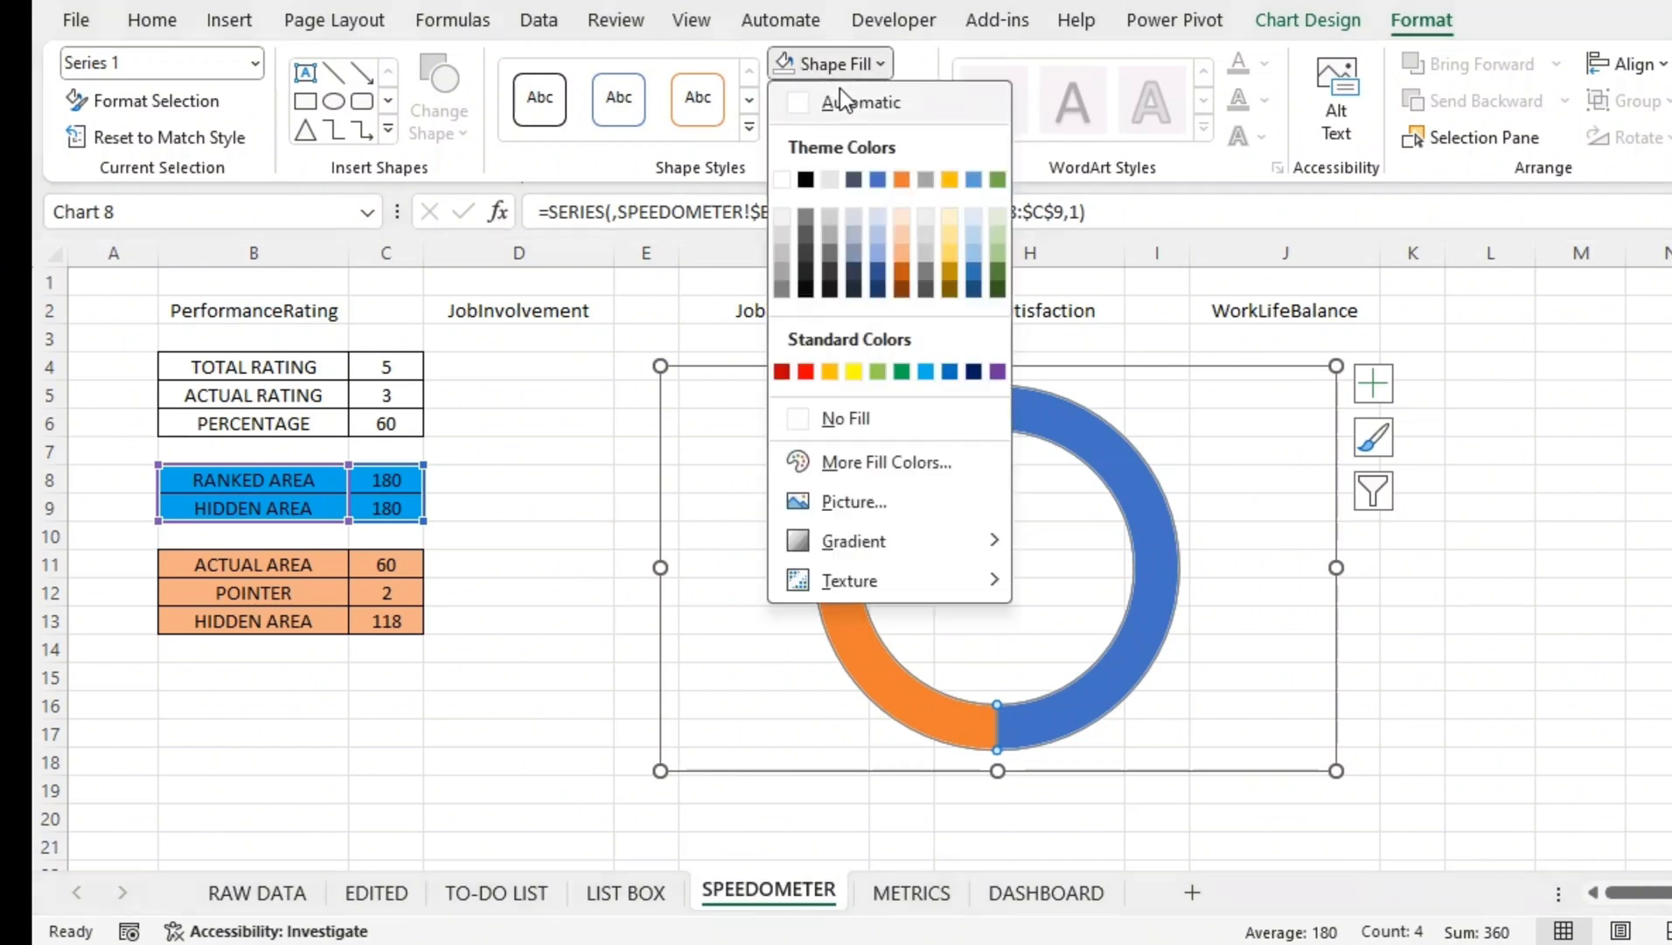
click(836, 71)
click(850, 109)
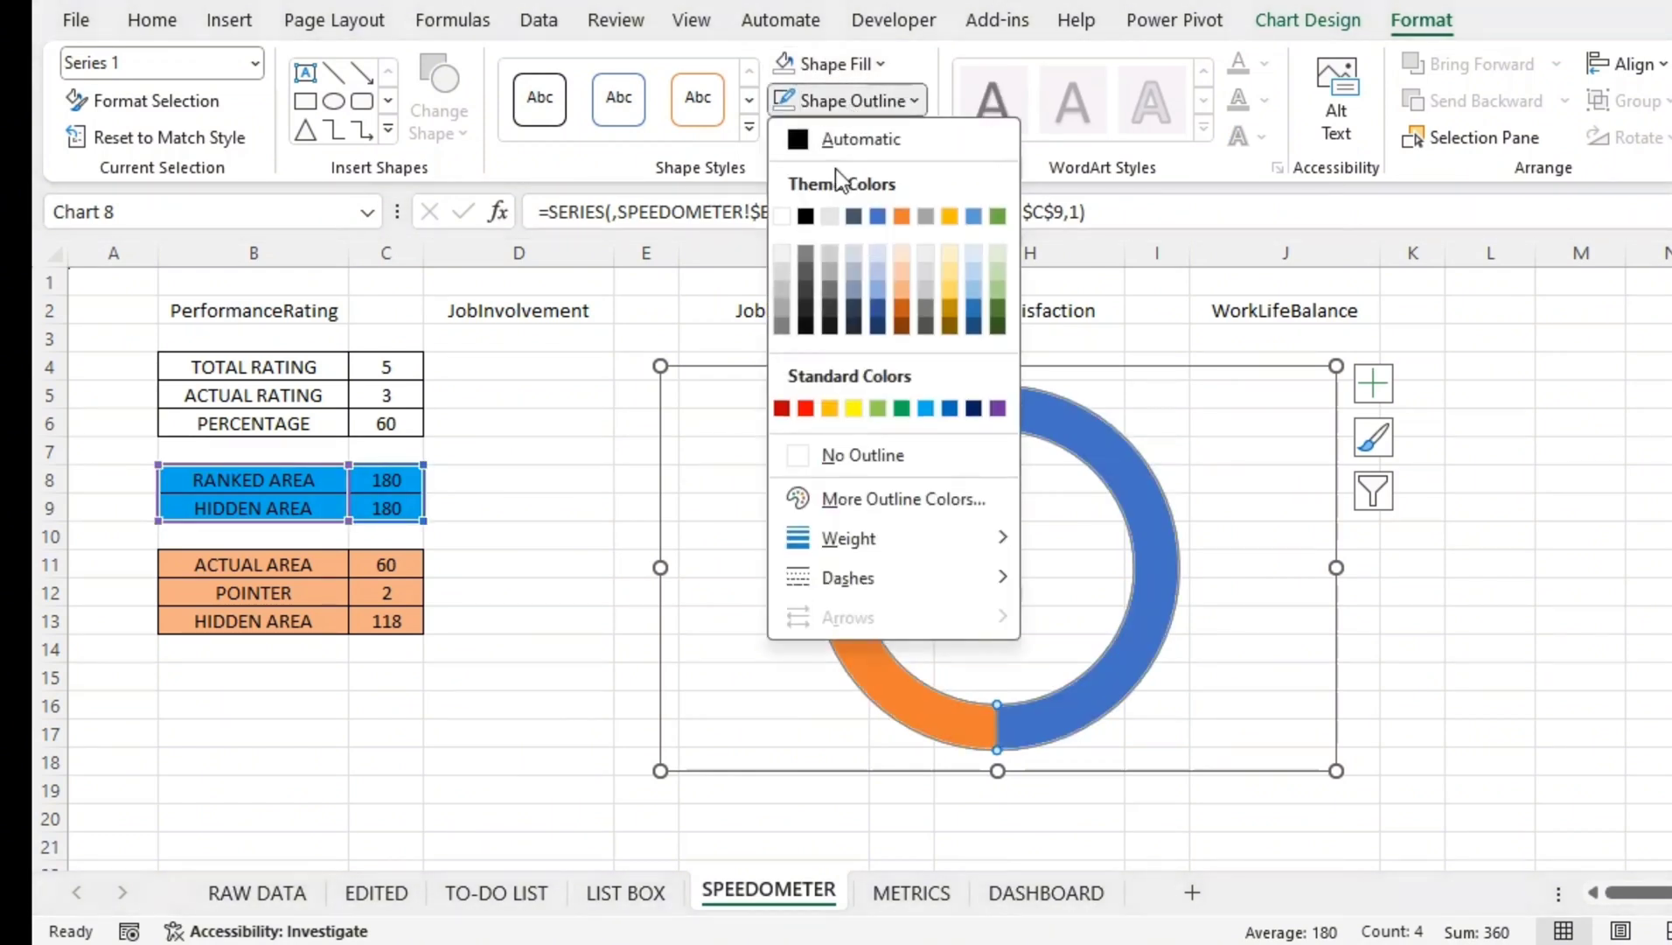
click(831, 451)
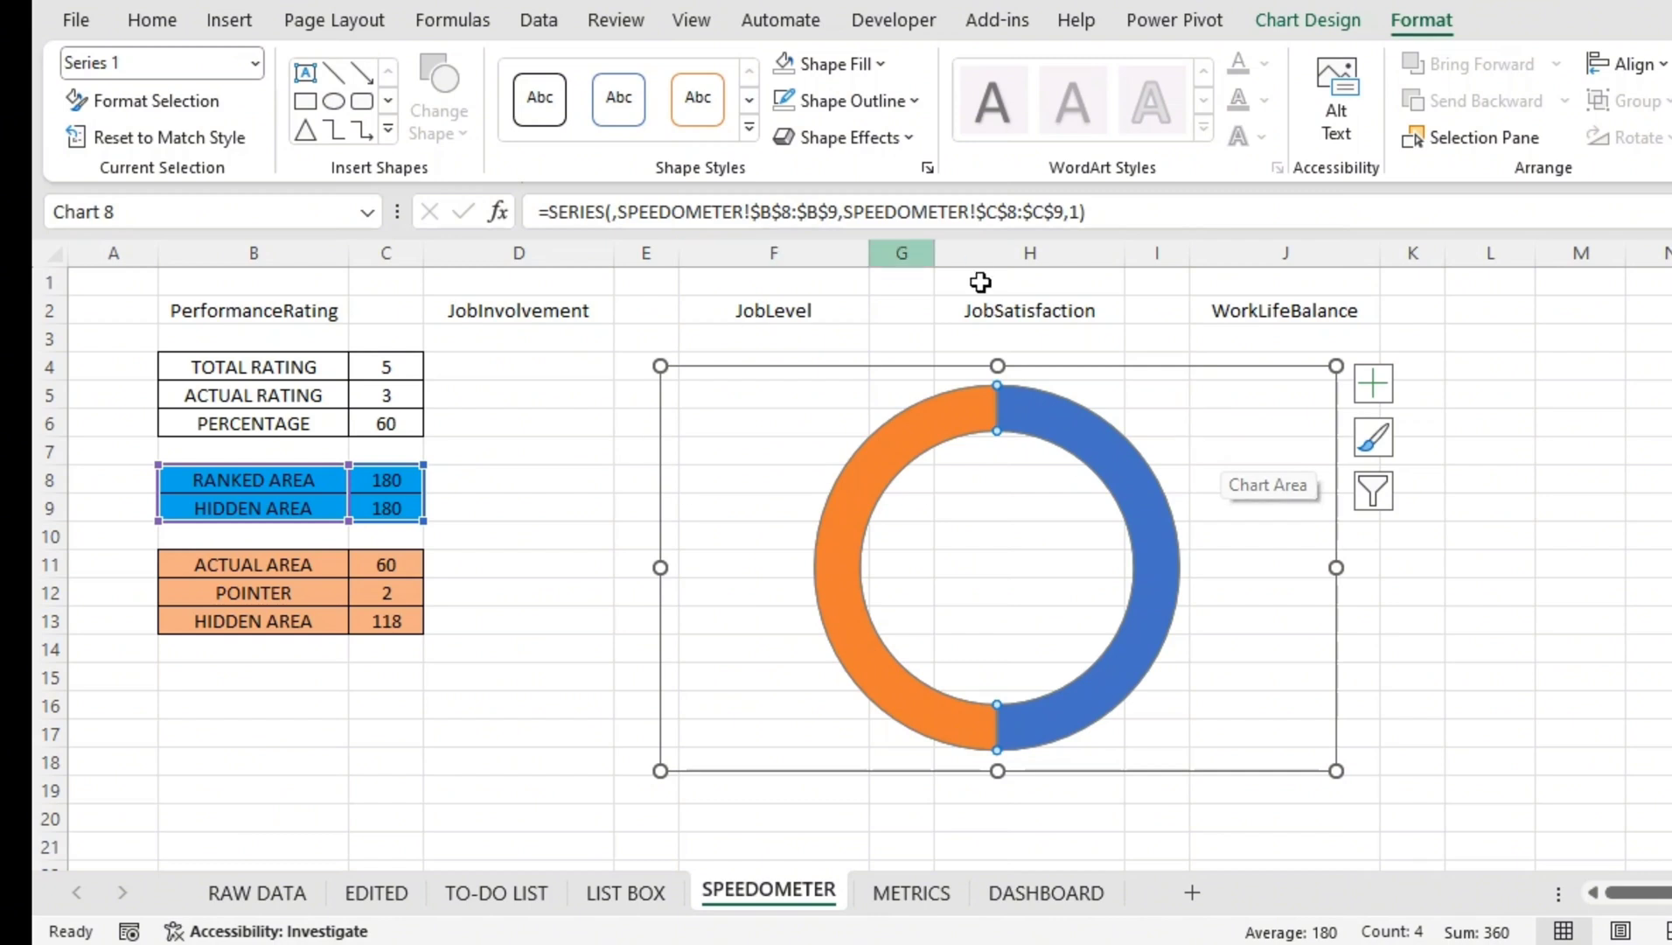
click(1030, 609)
click(926, 437)
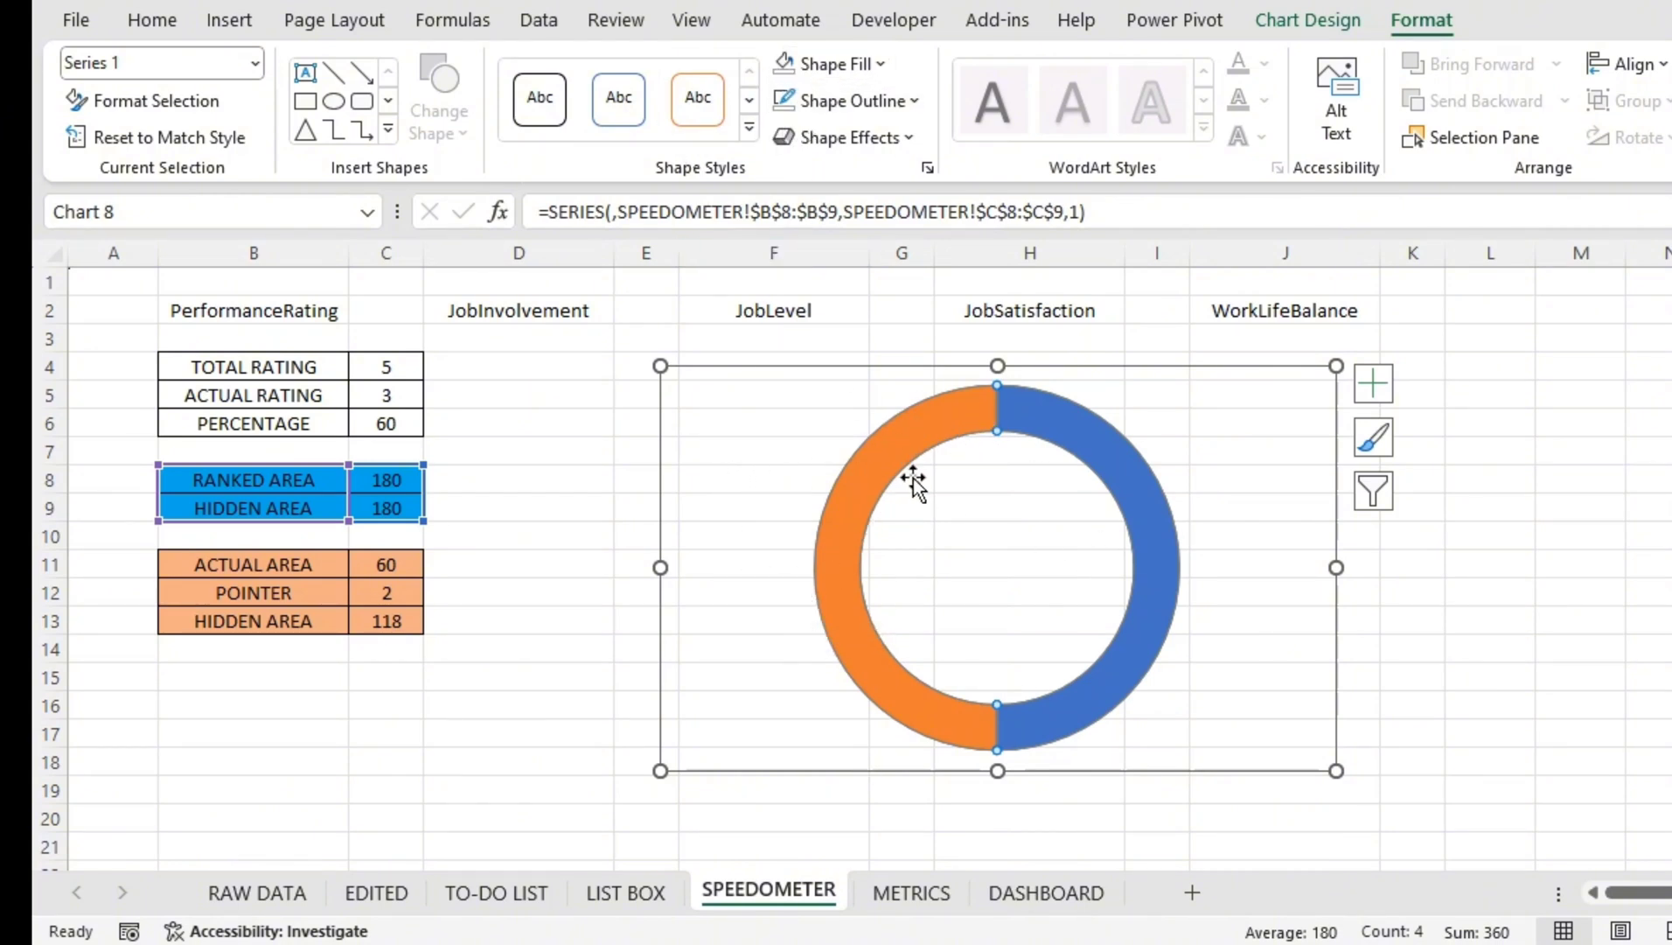
click(792, 64)
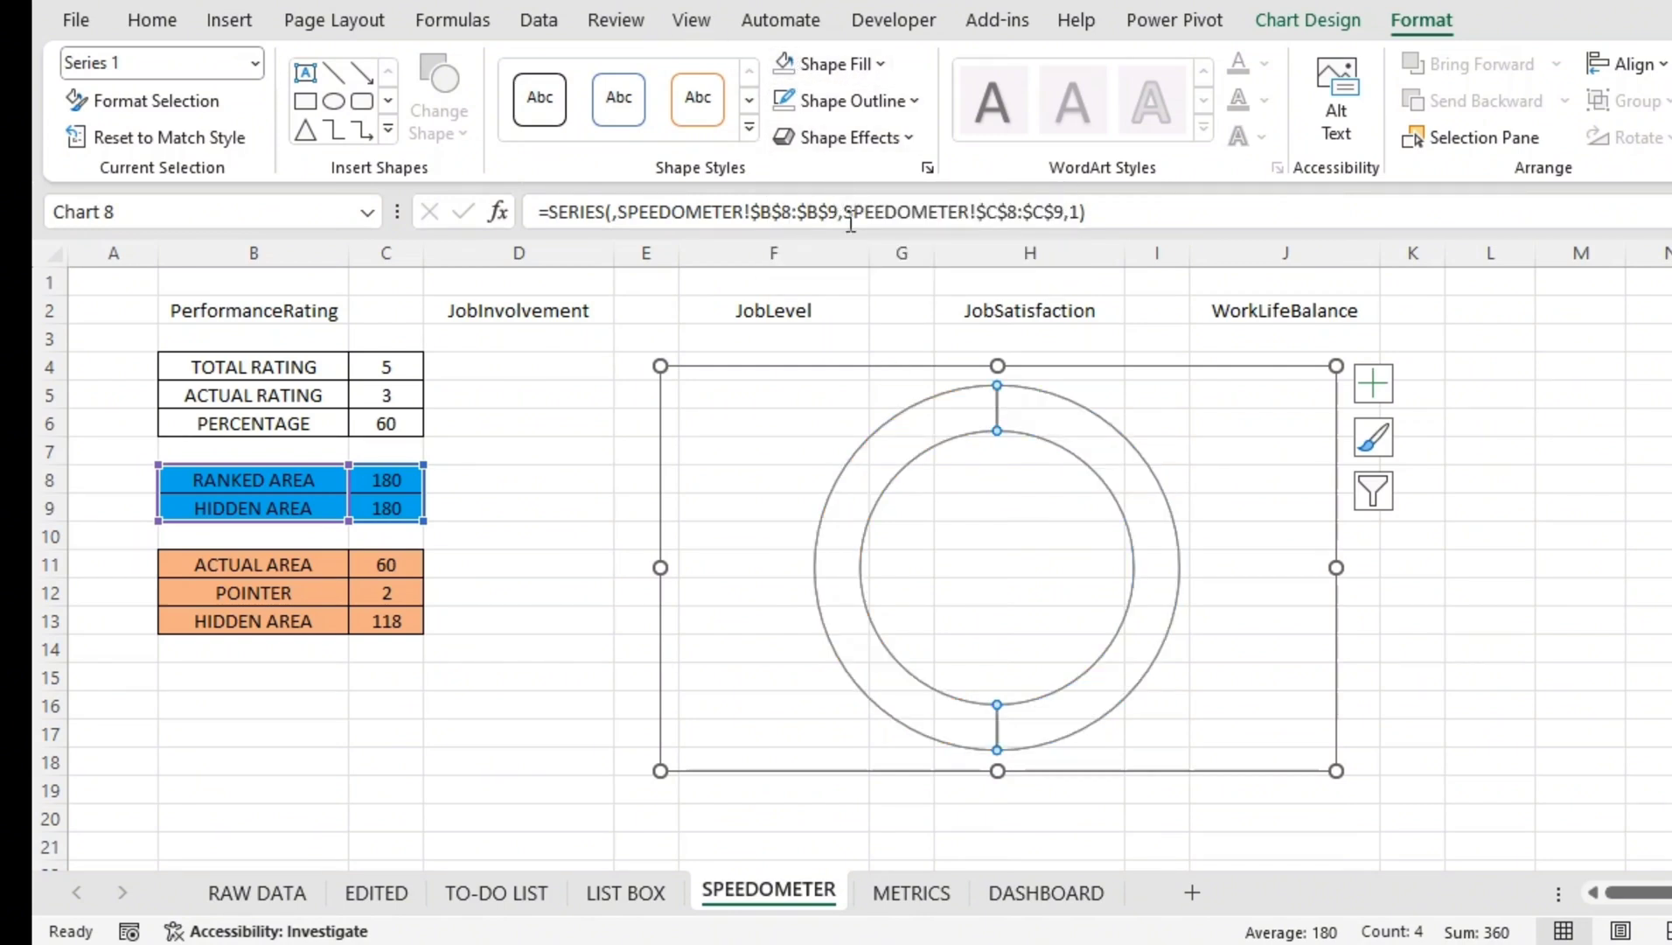
click(974, 496)
click(928, 447)
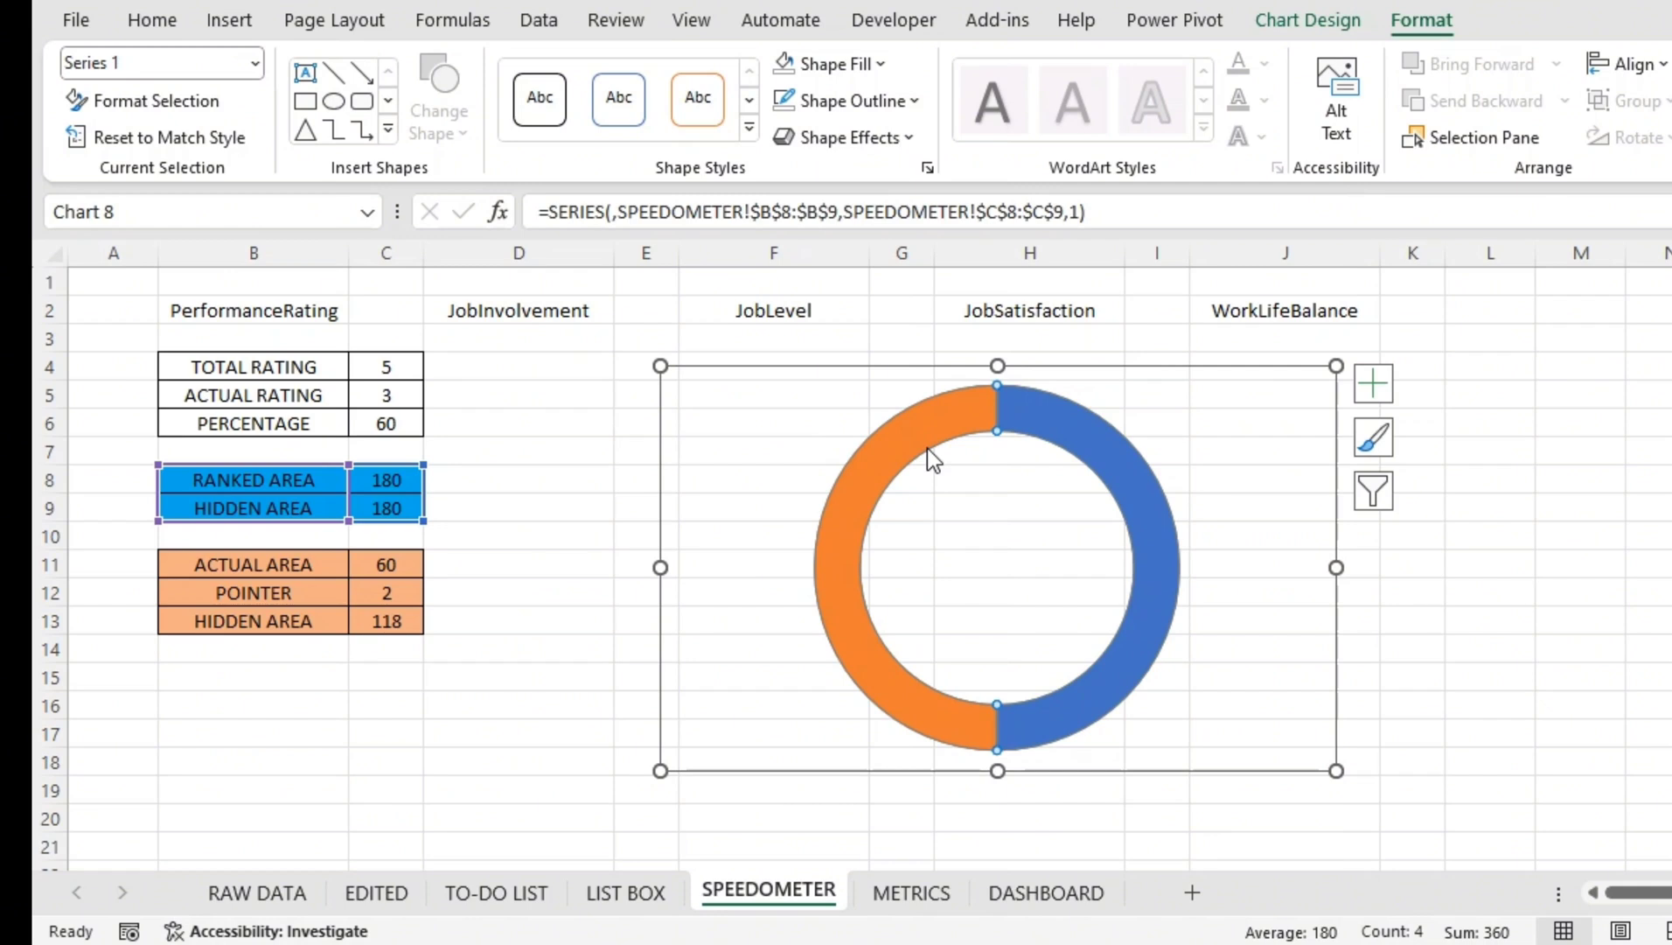
click(928, 448)
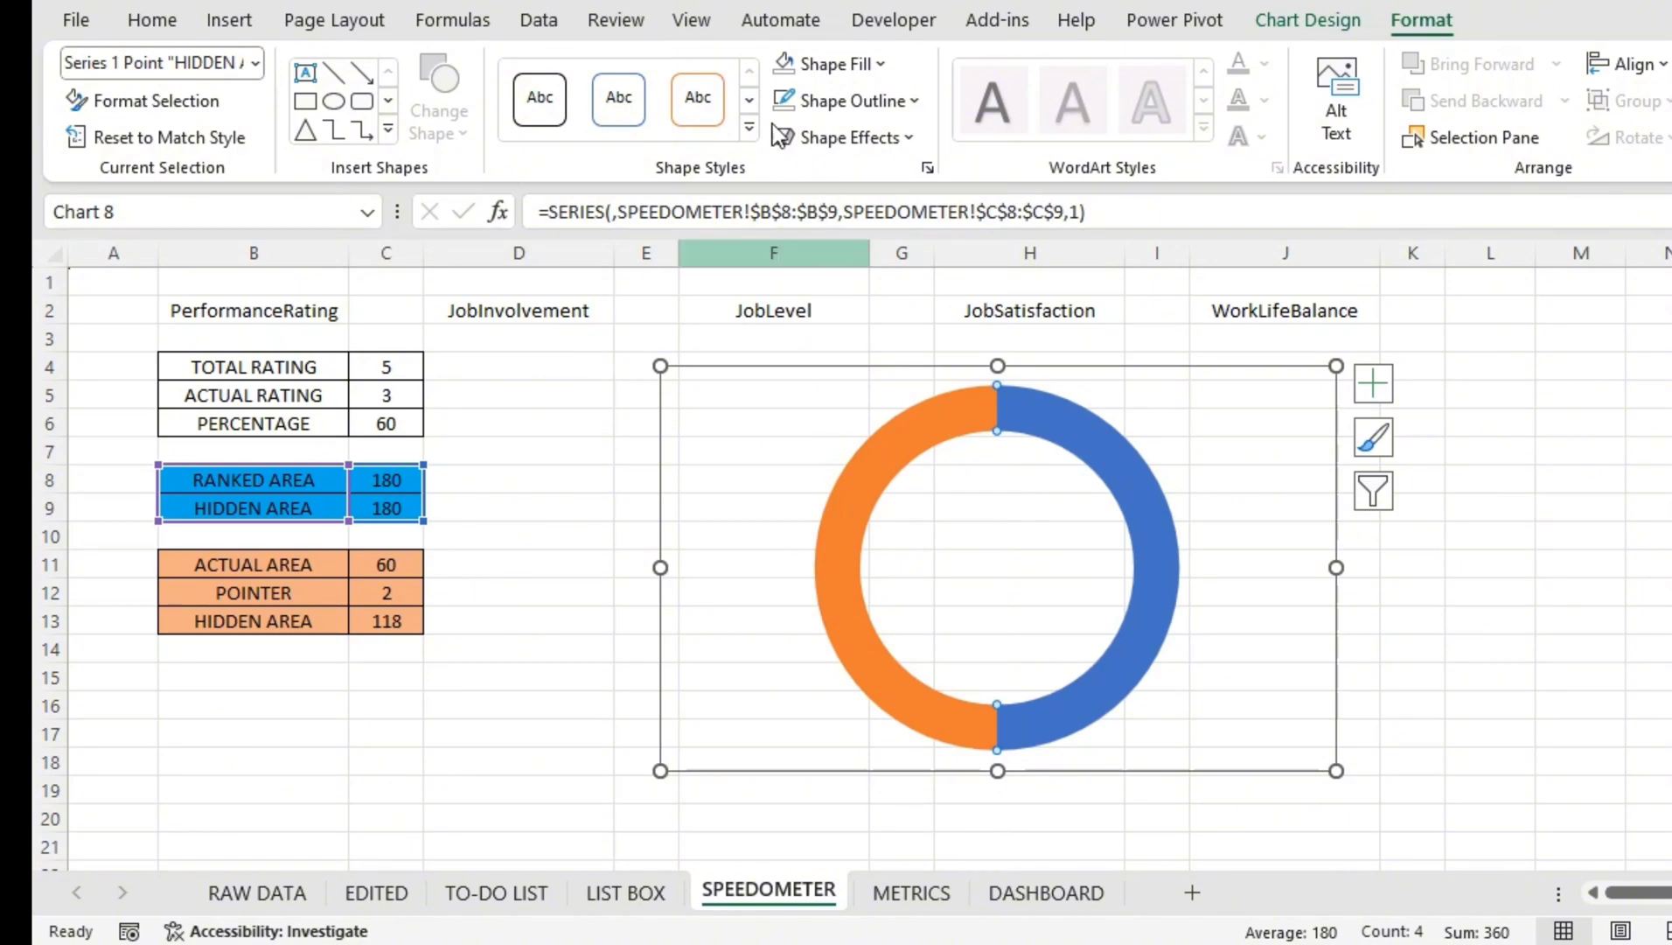
Step: Set the HIDDEN AREA slice to No Fill and start raising the RANKED AREA first-slice angle
click(781, 71)
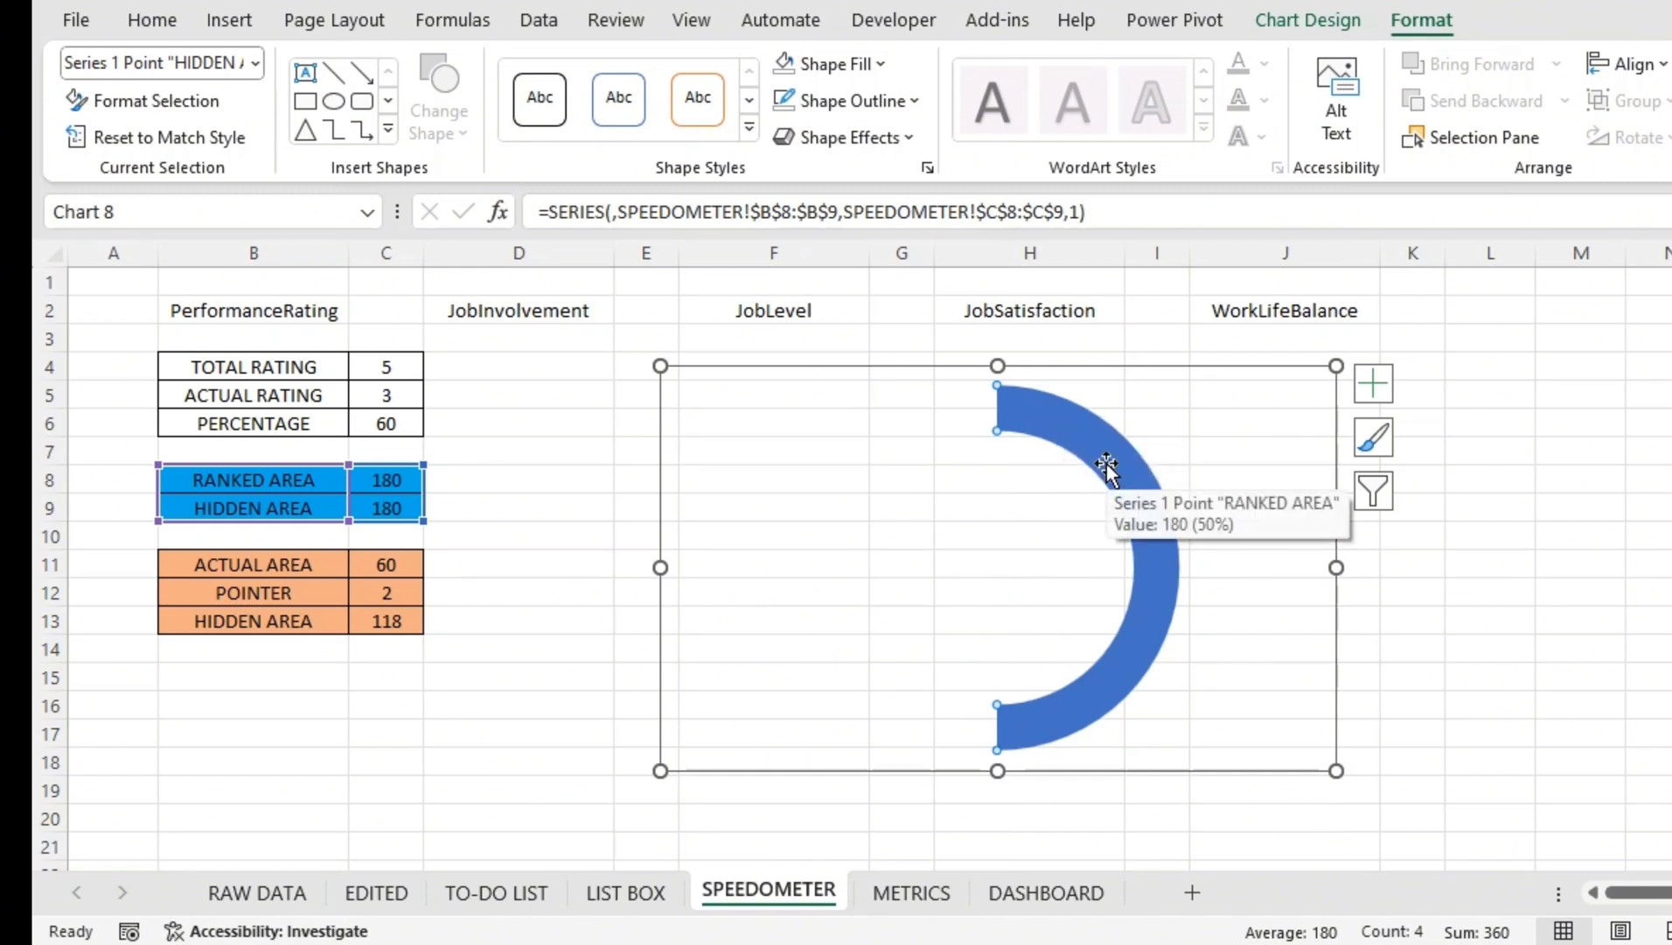
right_click(1108, 461)
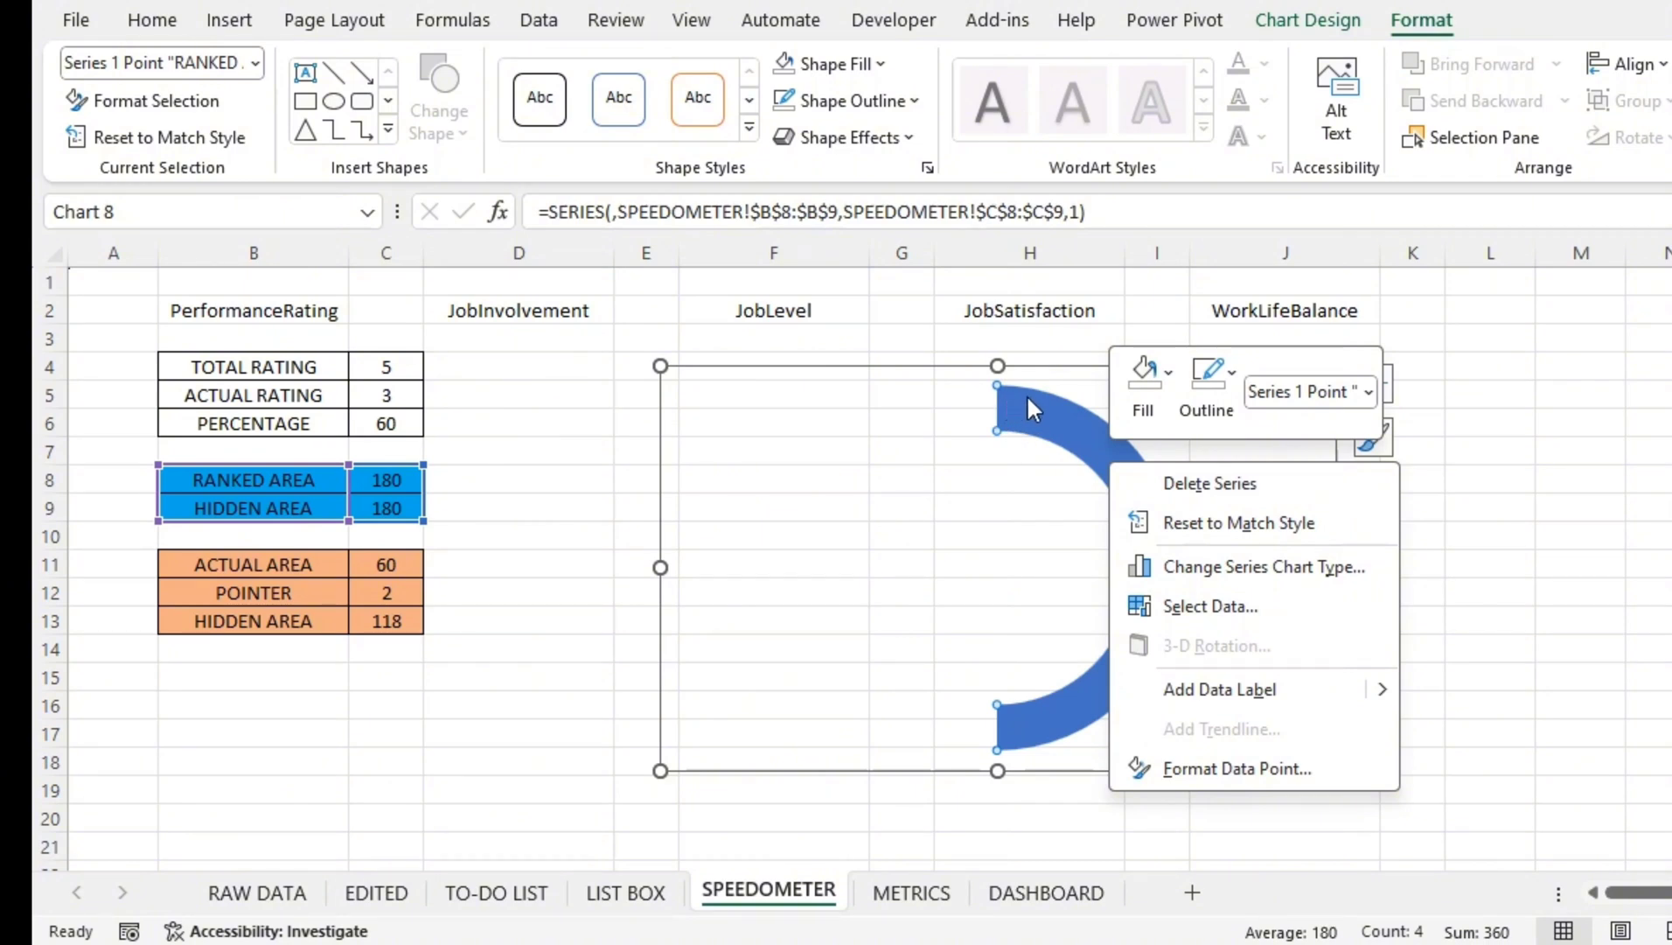
click(1219, 776)
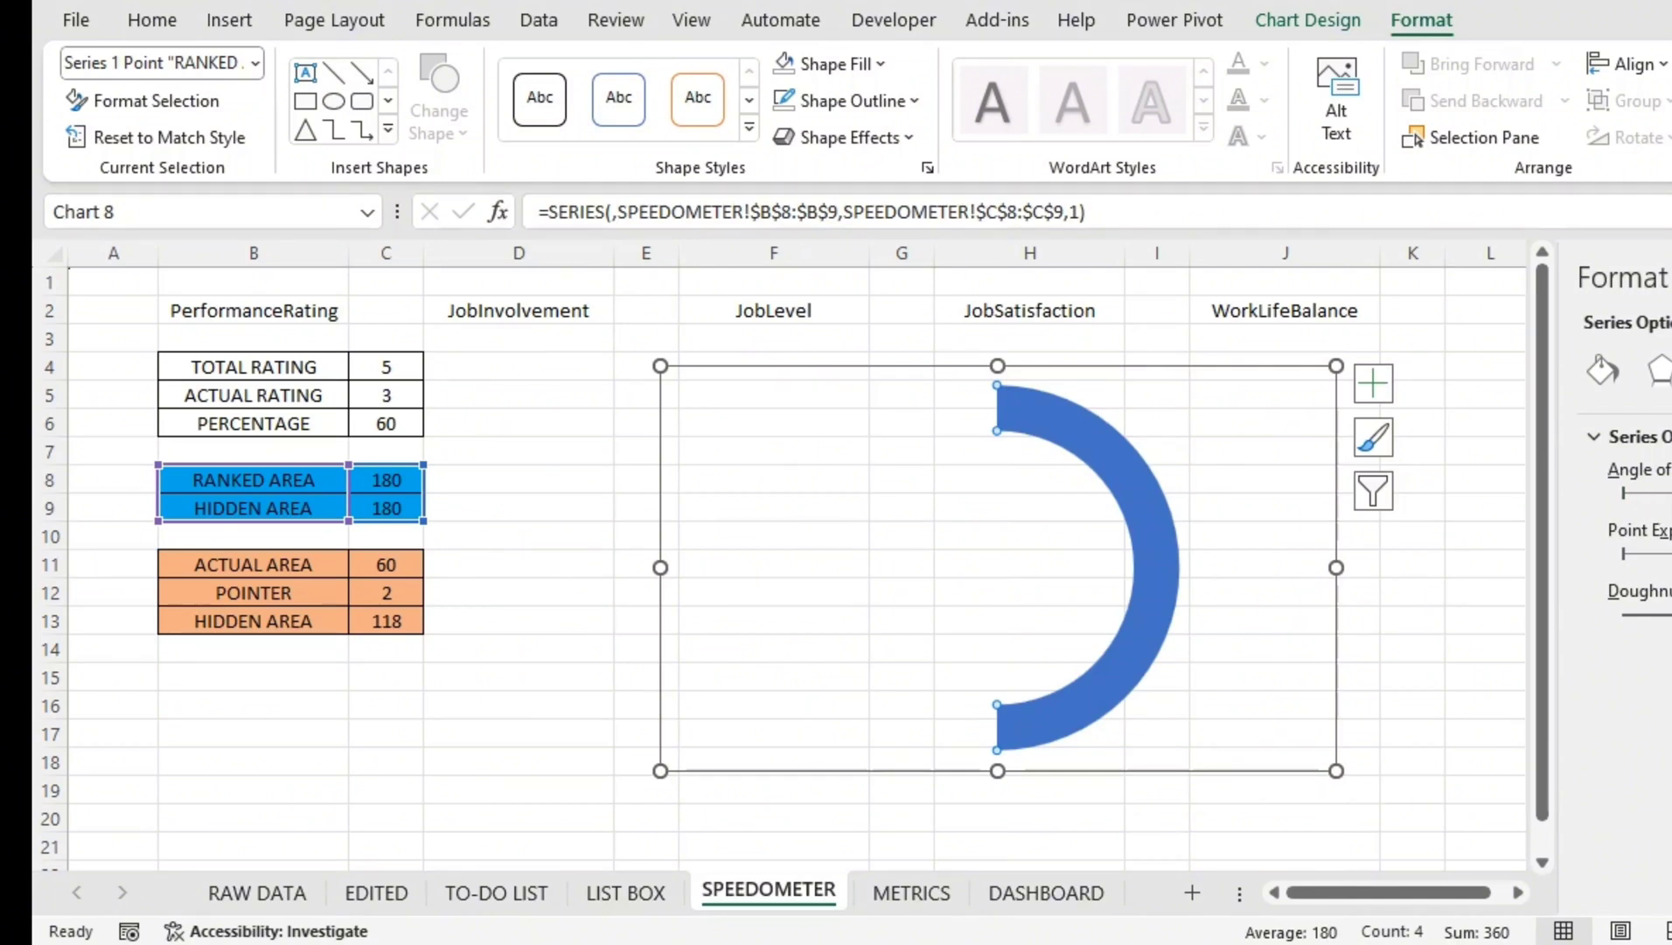
key(Up)
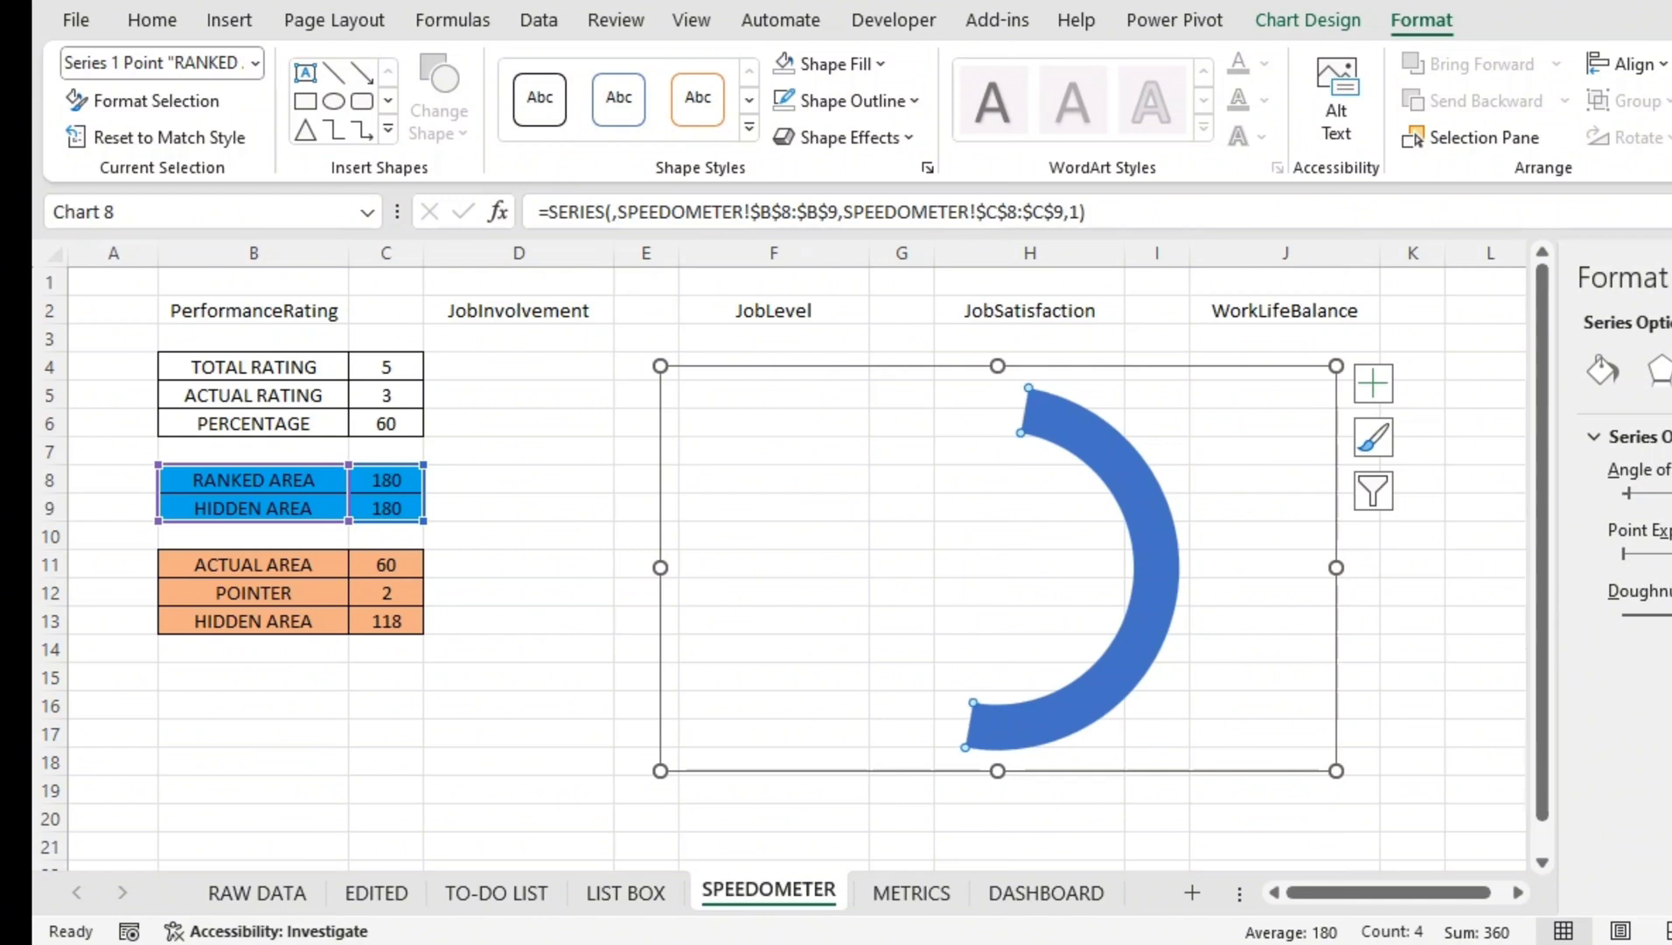
key(Up)
key(Up)
key(Up)
key(Up)
key(Up)
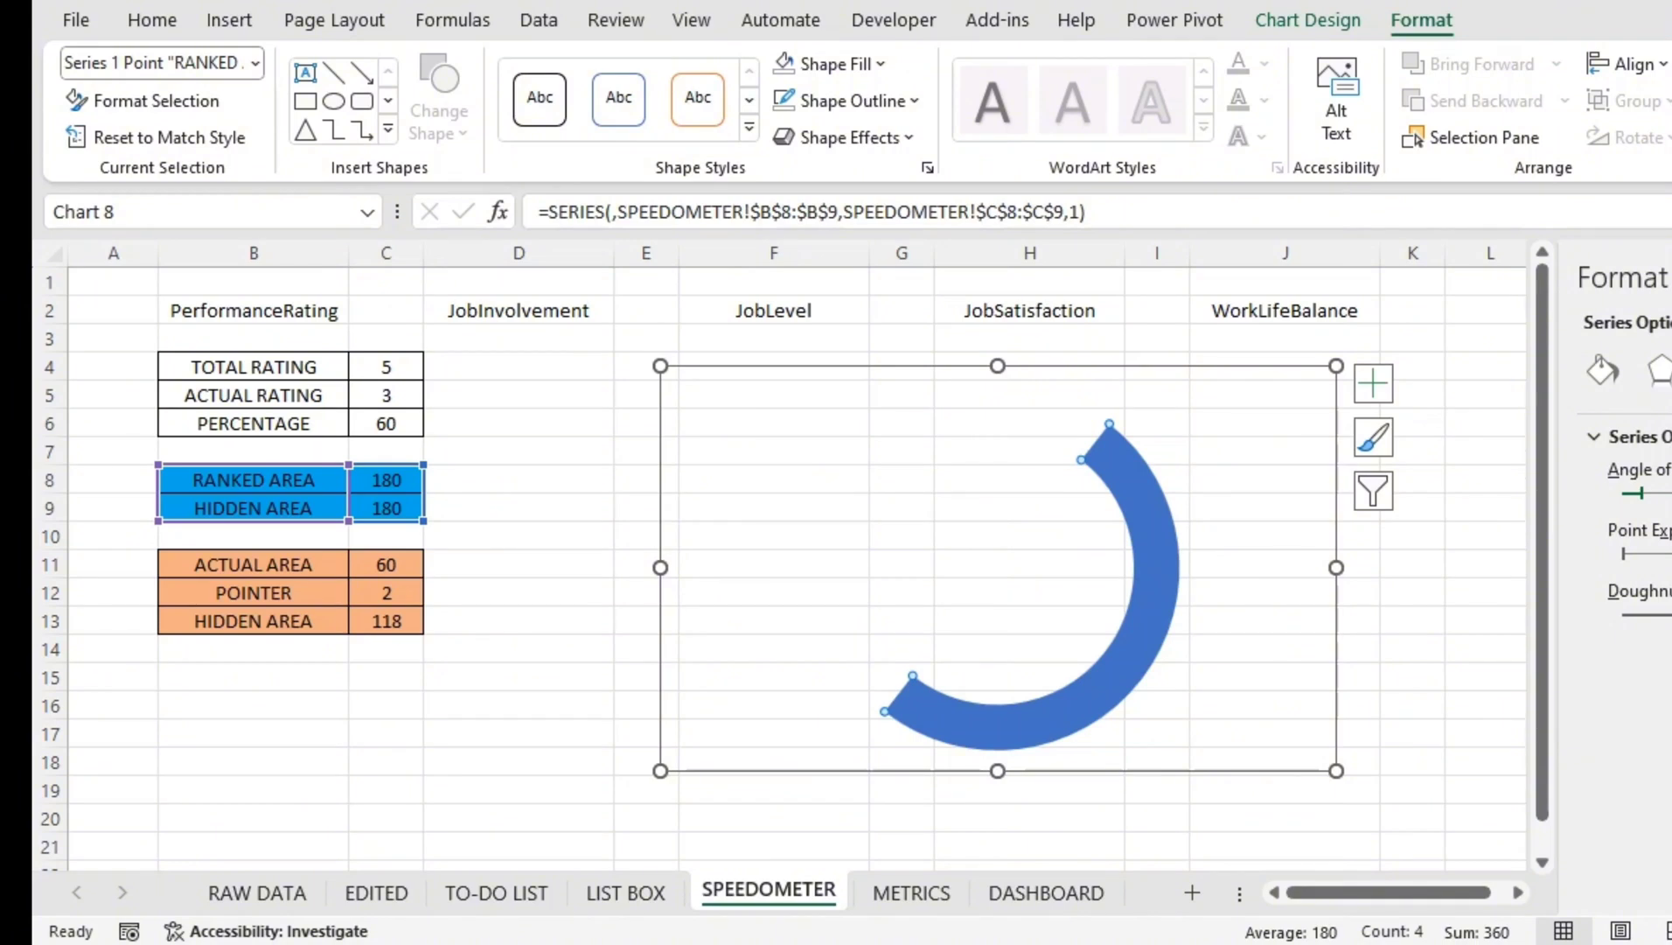
Step: Set the first-slice angle to 270° so the arc forms an upright arch
text(270)
key(Return)
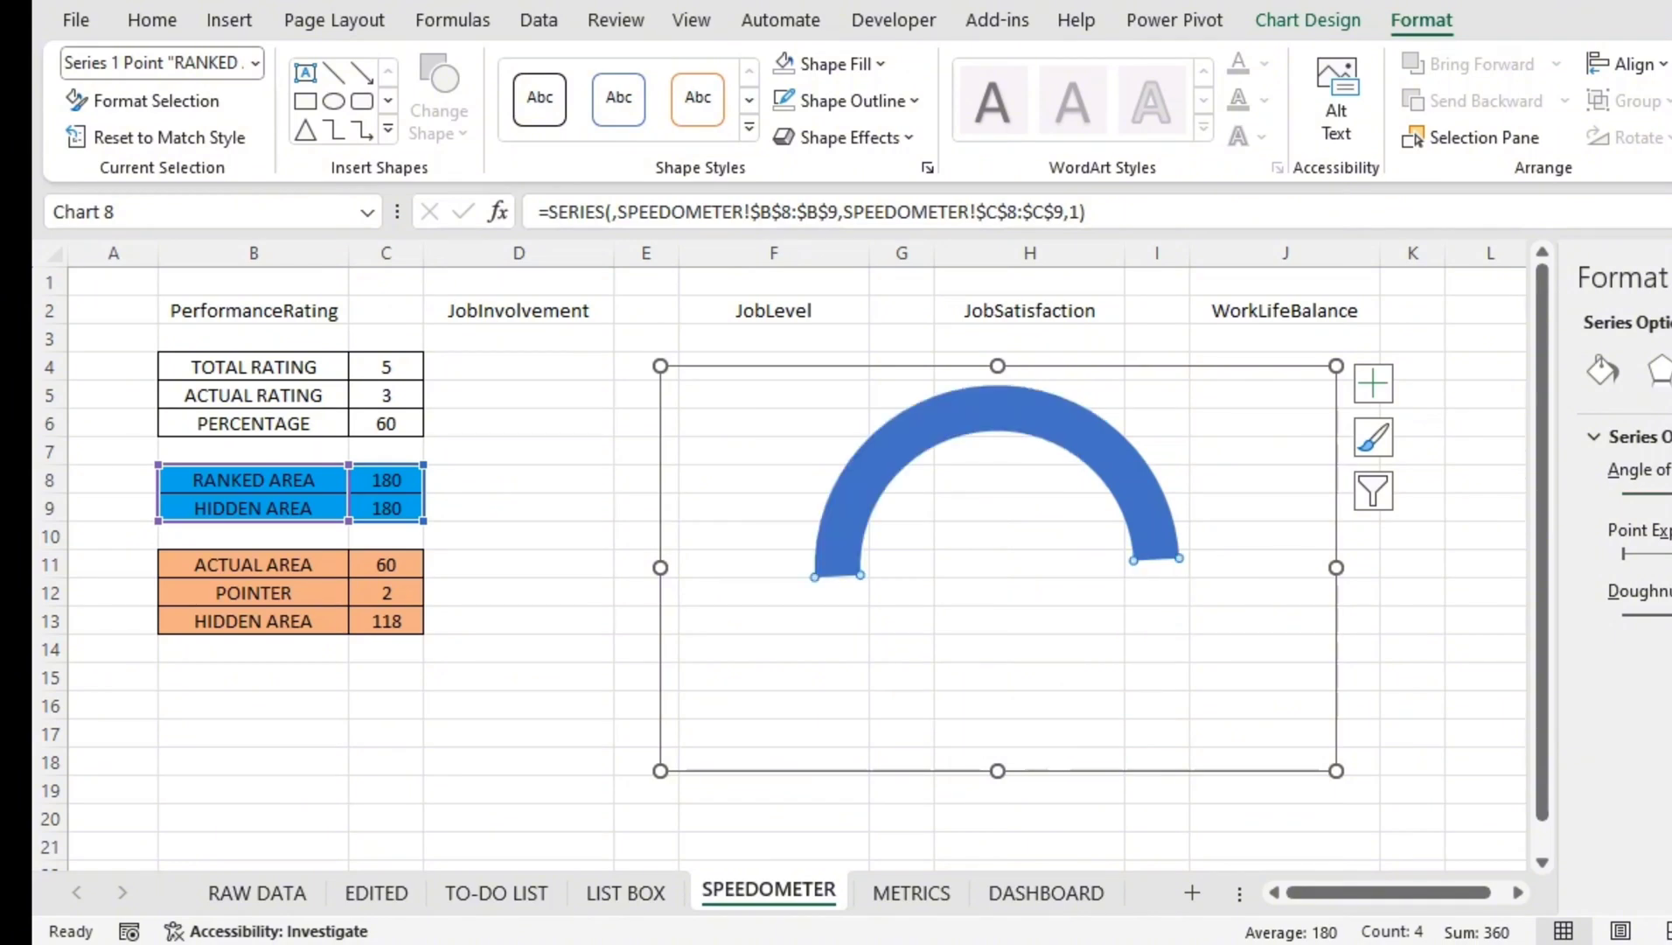
key(Up)
key(Up)
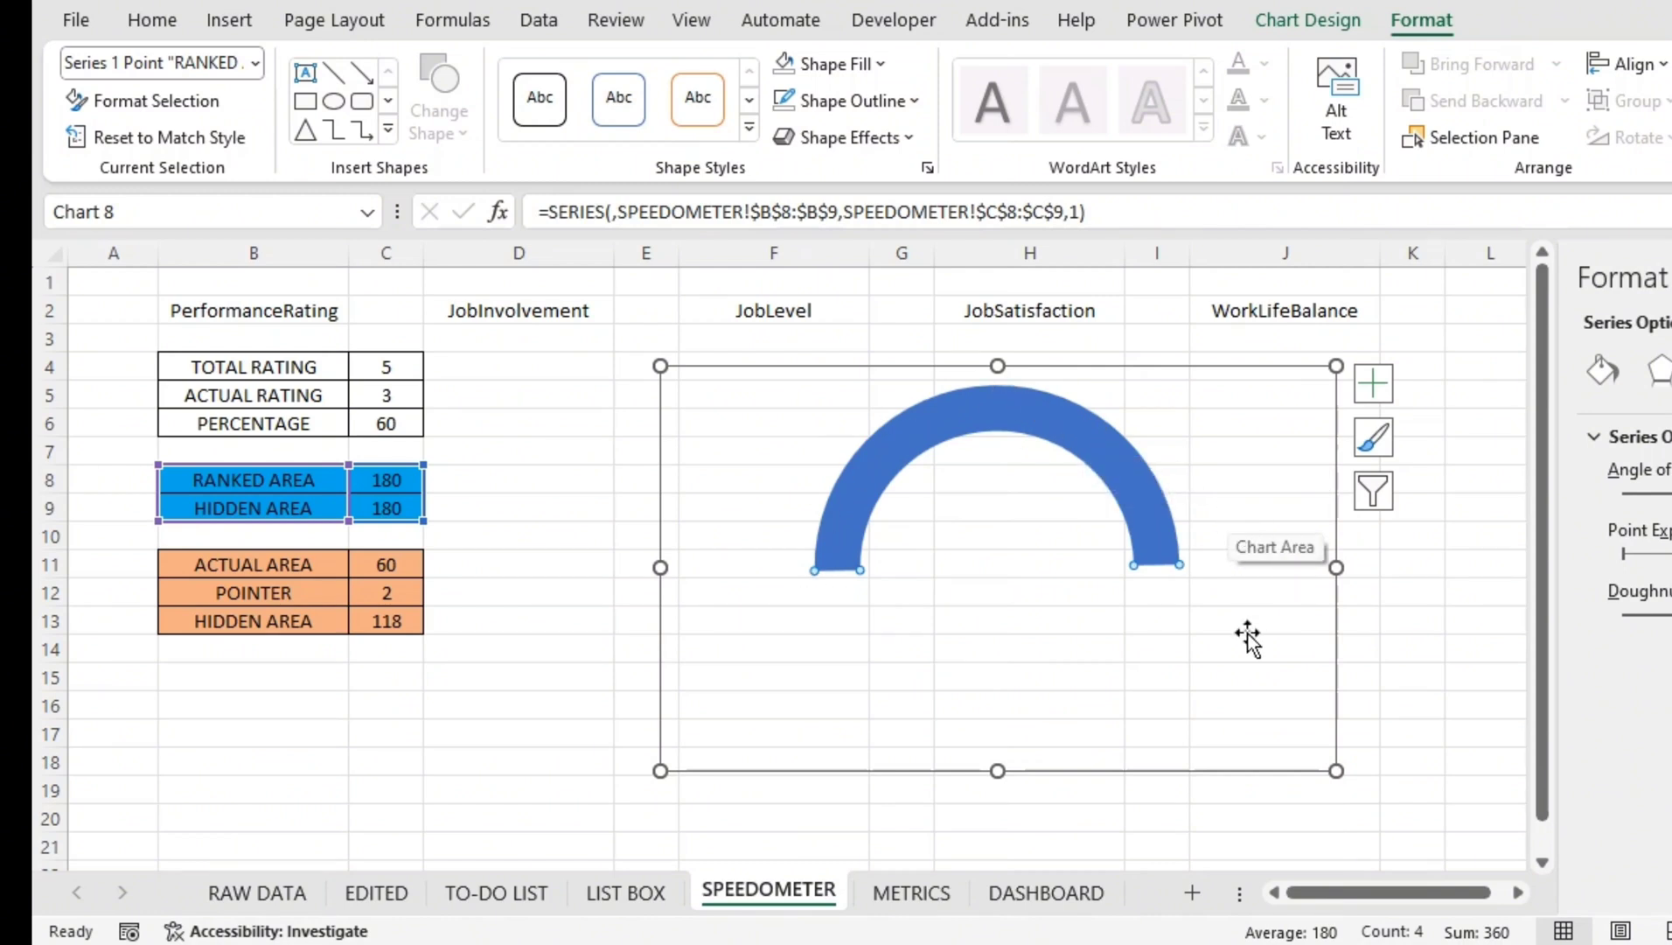
Step: Move the gauge chart beside the helper tables and select its visible arc
drag(1233, 765, 951, 757)
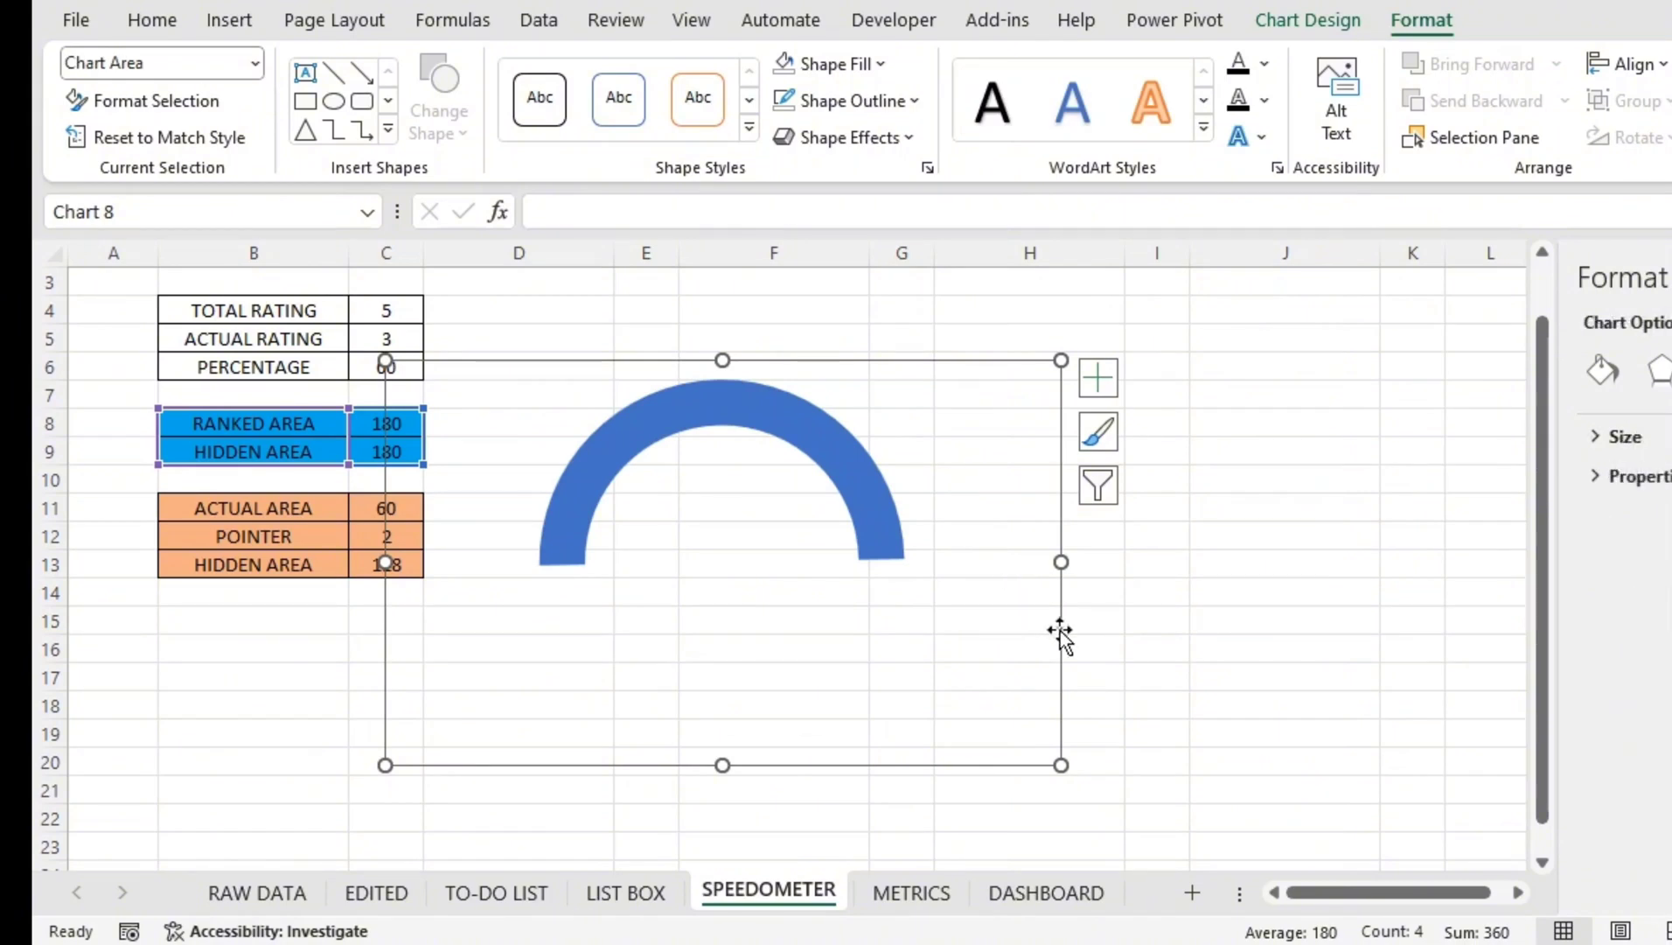
drag(1060, 635, 1141, 643)
click(880, 419)
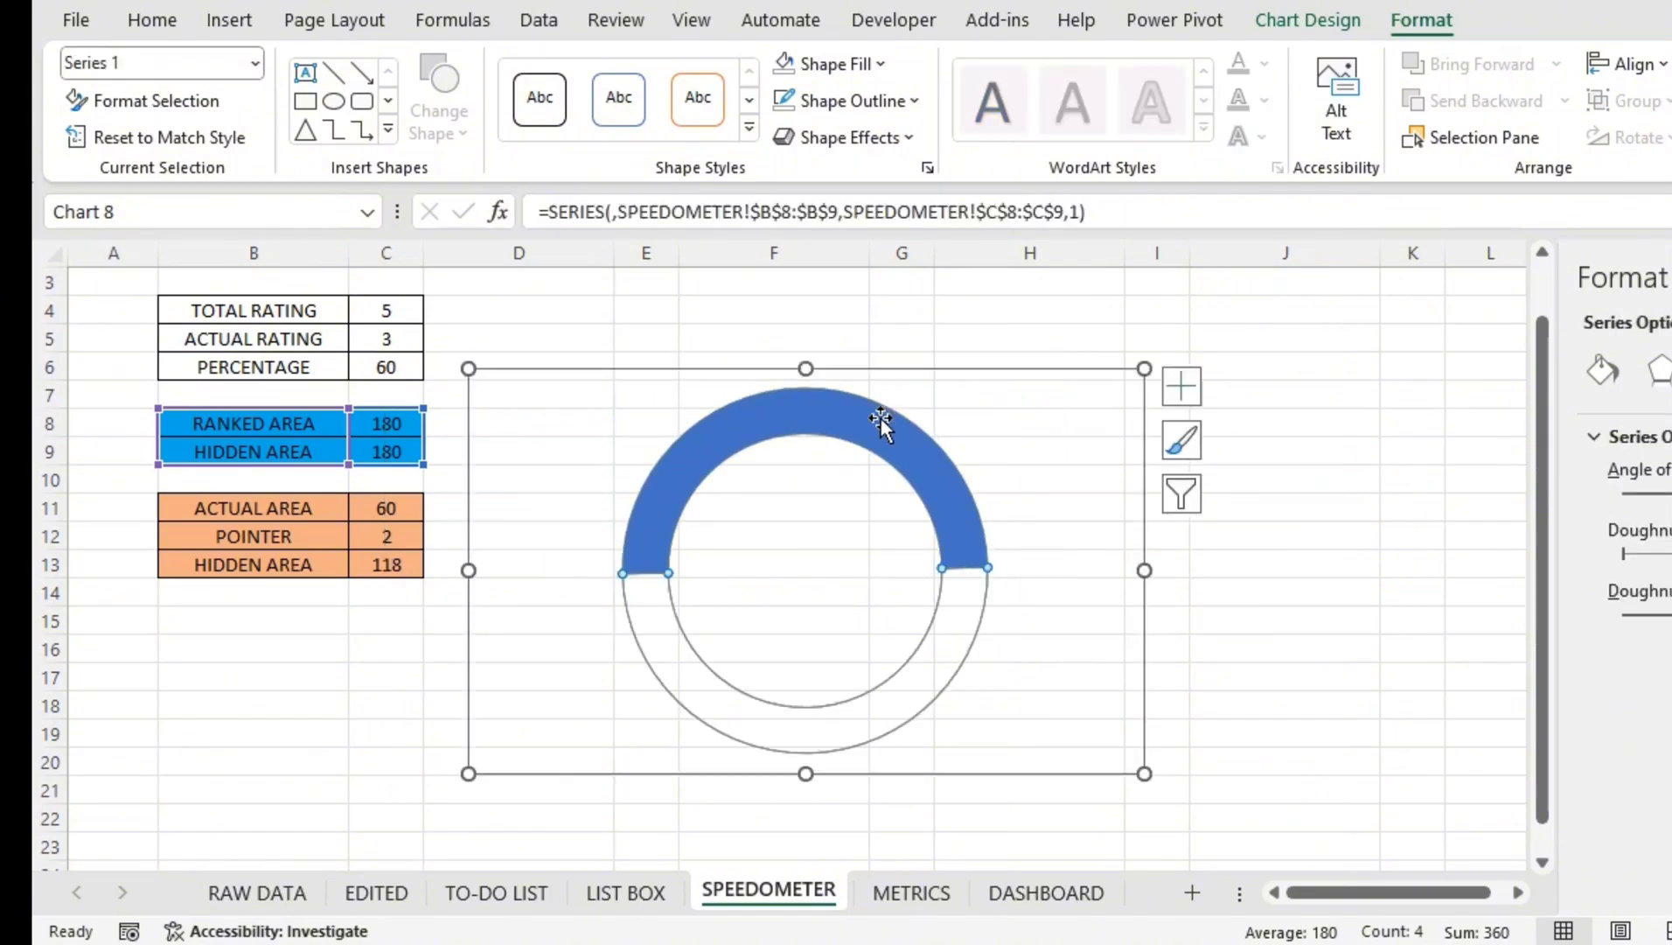
click(956, 490)
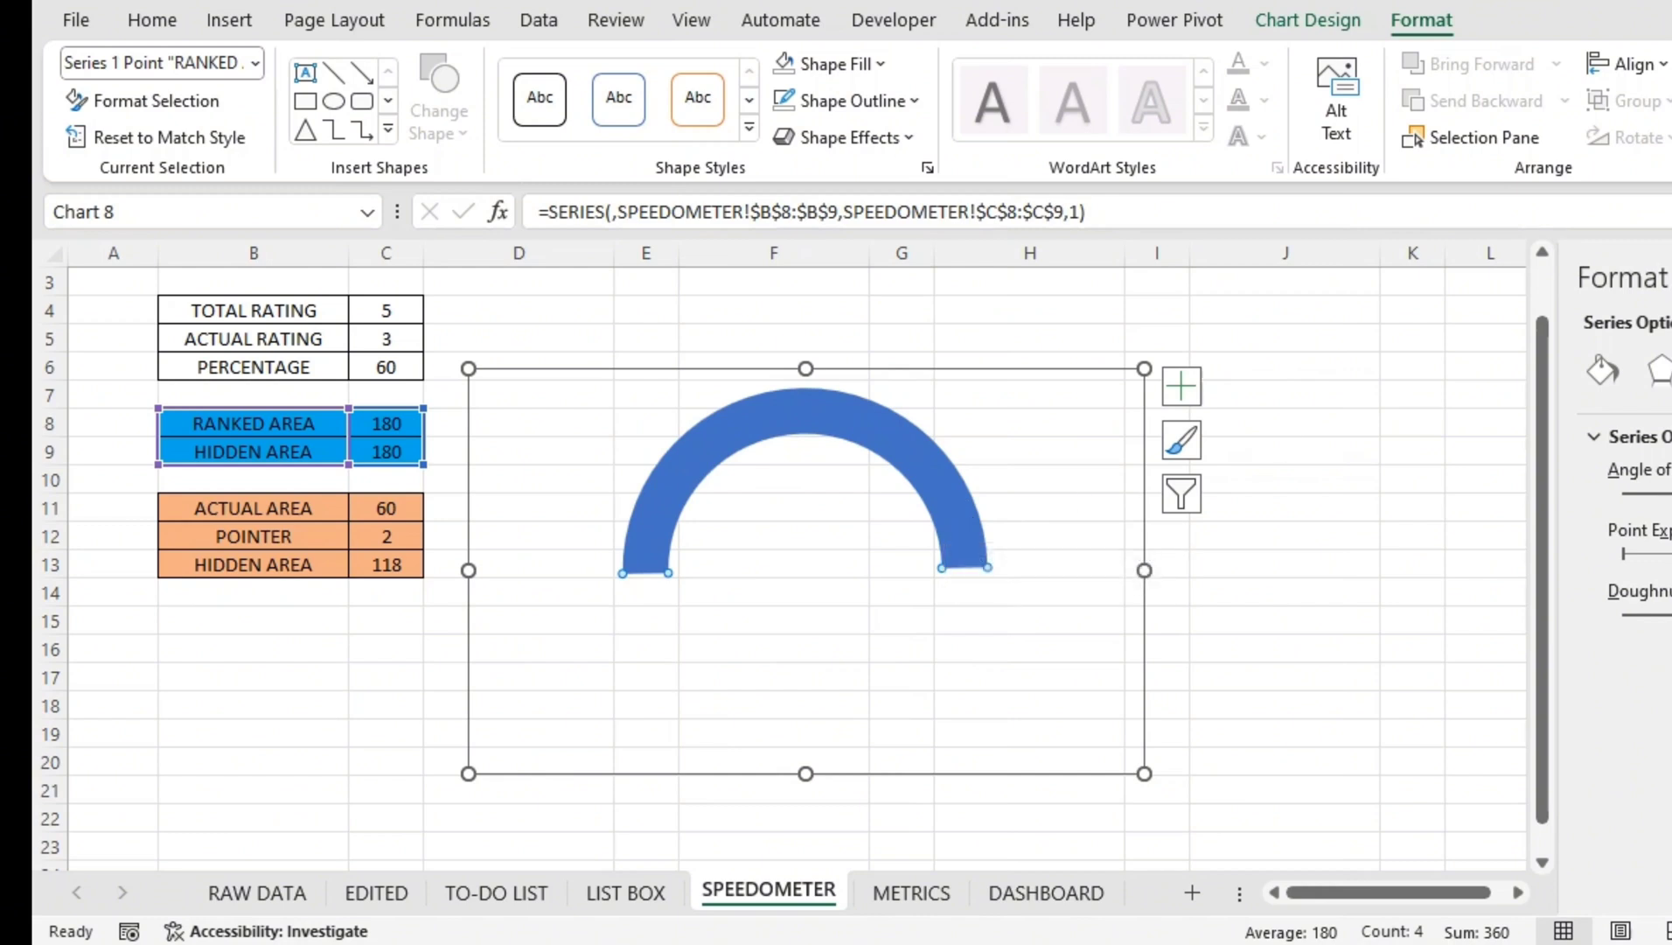
Step: Switch the RANKED AREA arc from solid blue to a gradient fill under Fill & Line
click(1605, 369)
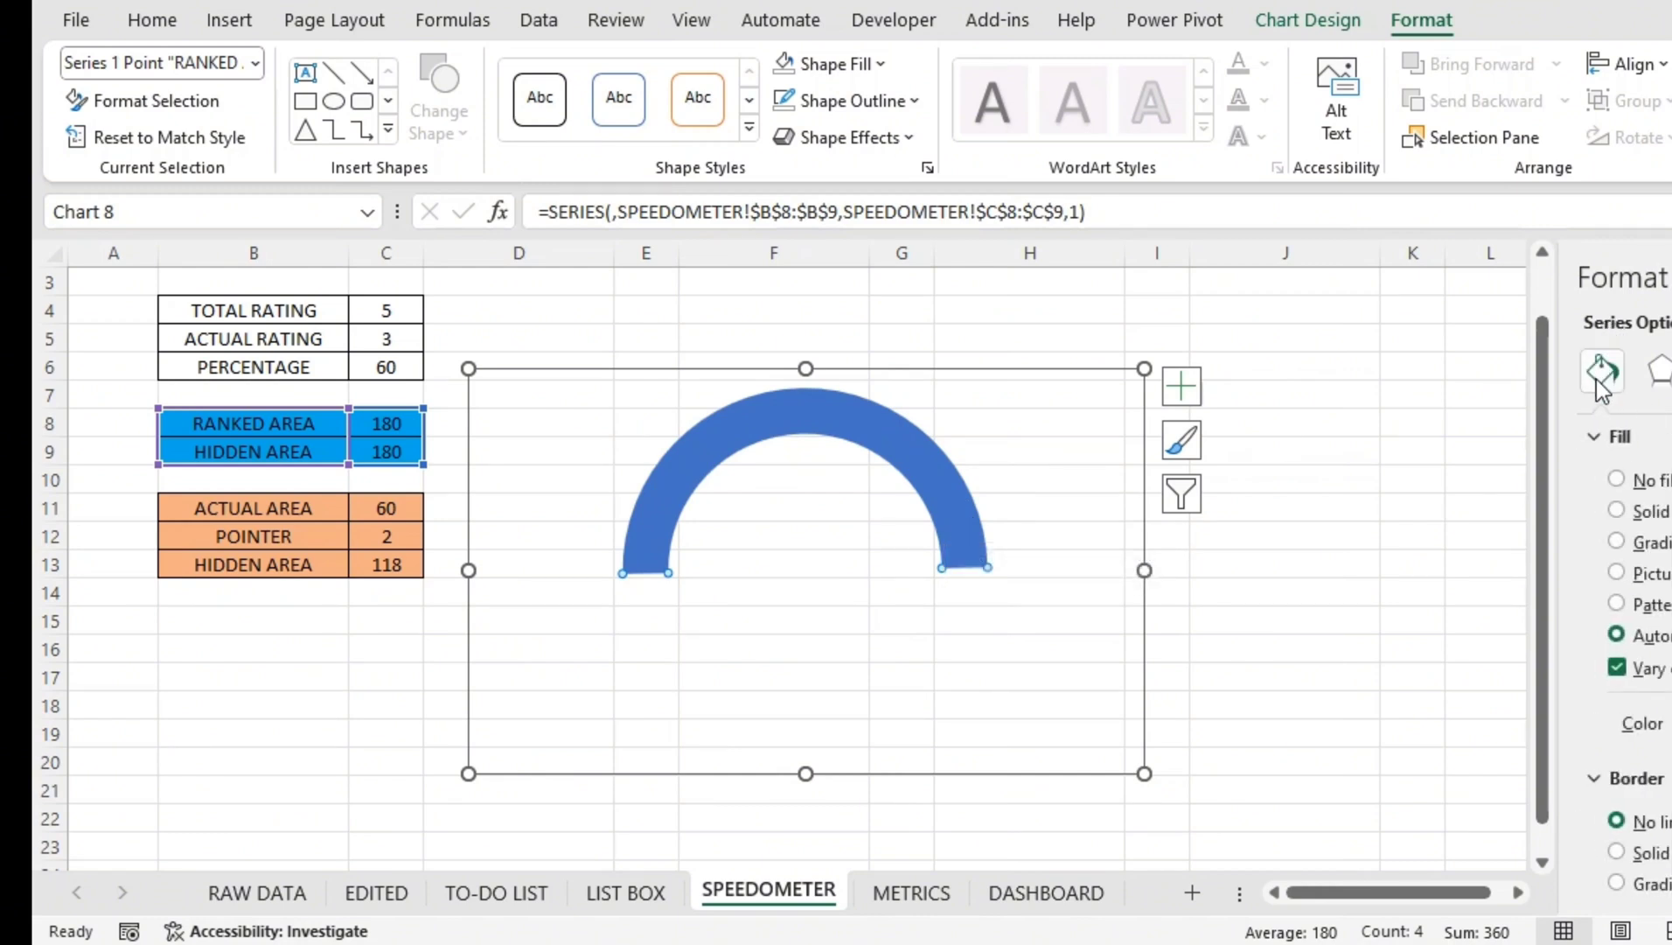
click(1669, 547)
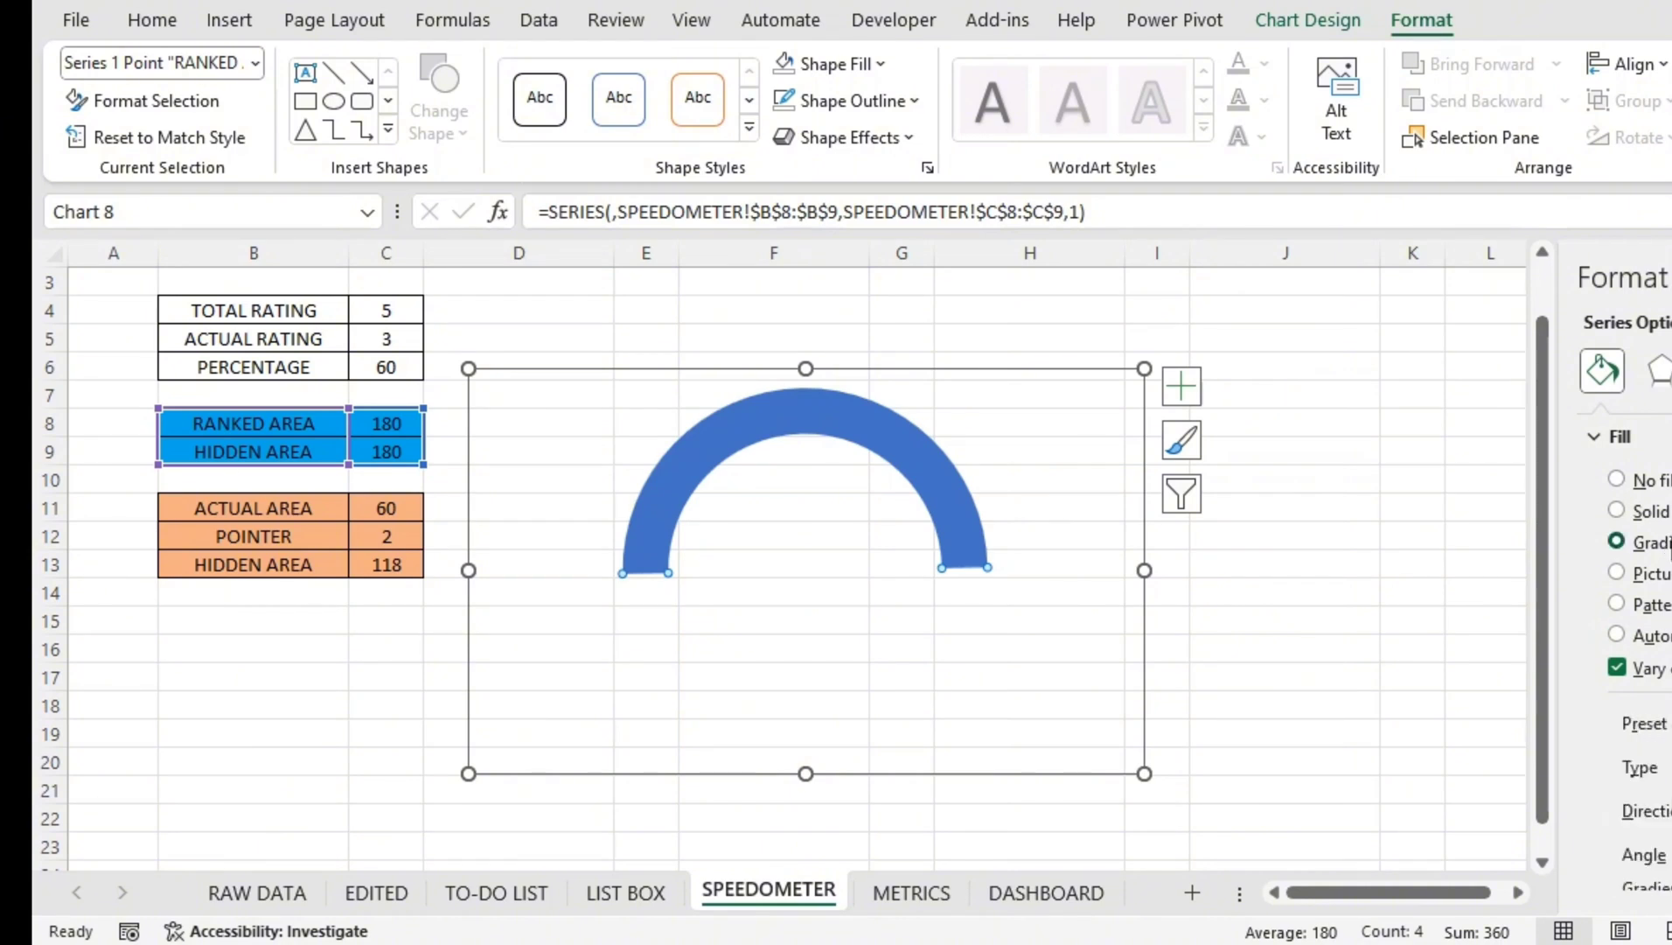
scroll(1670, 555, down, 3)
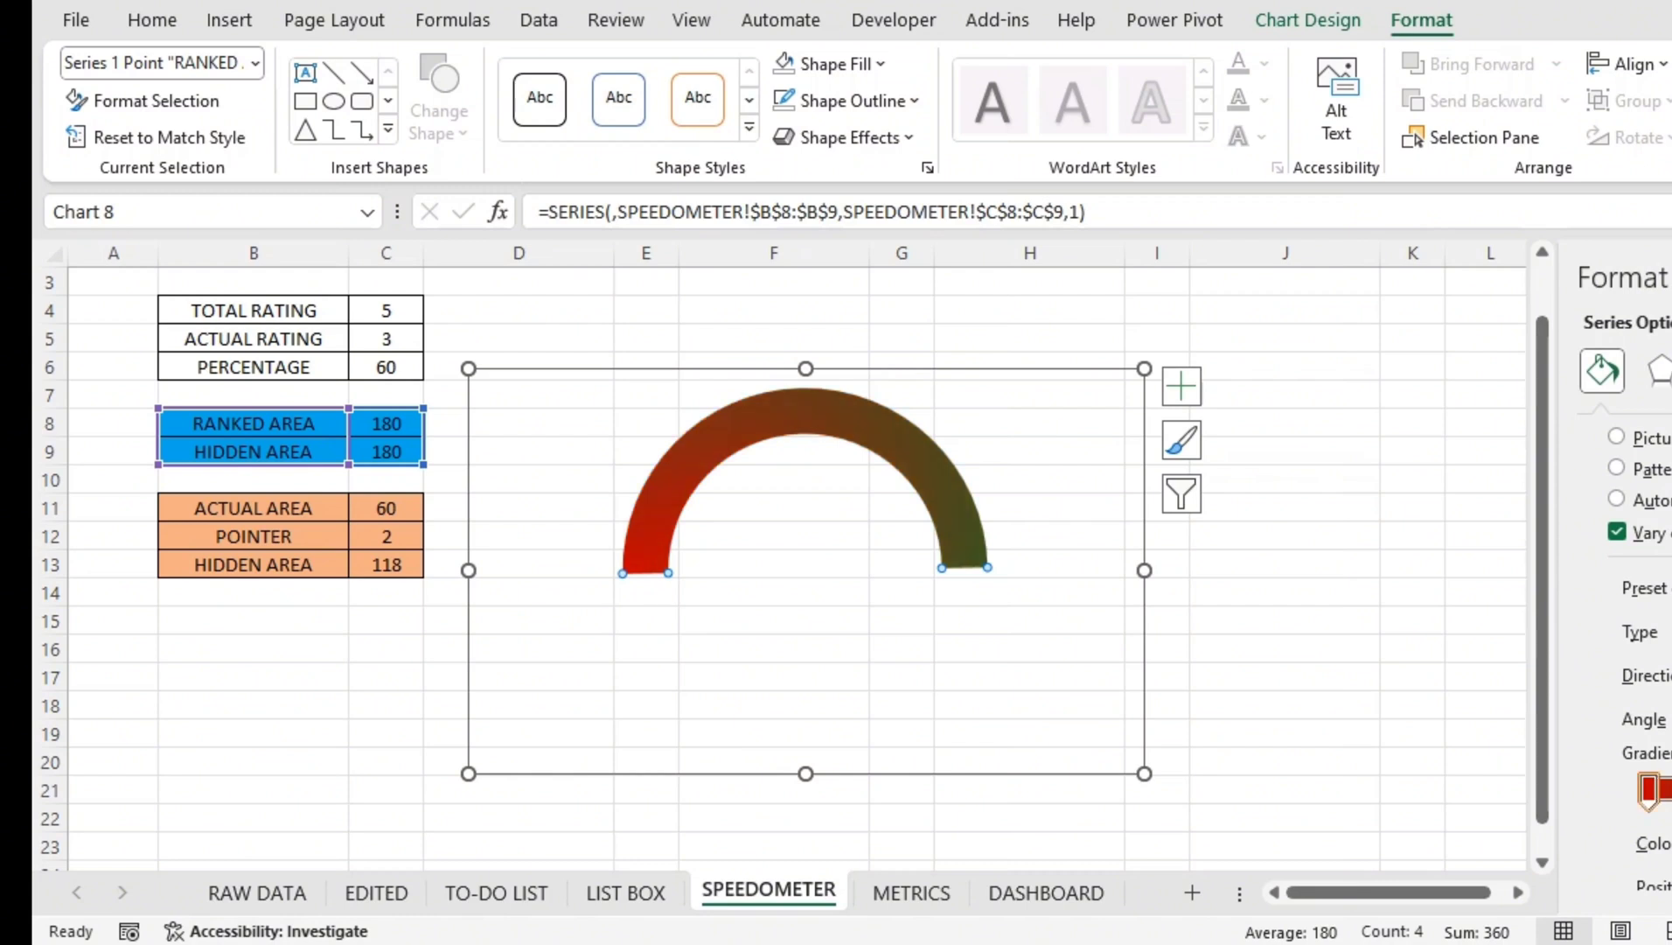
scroll(1627, 612, up, 2)
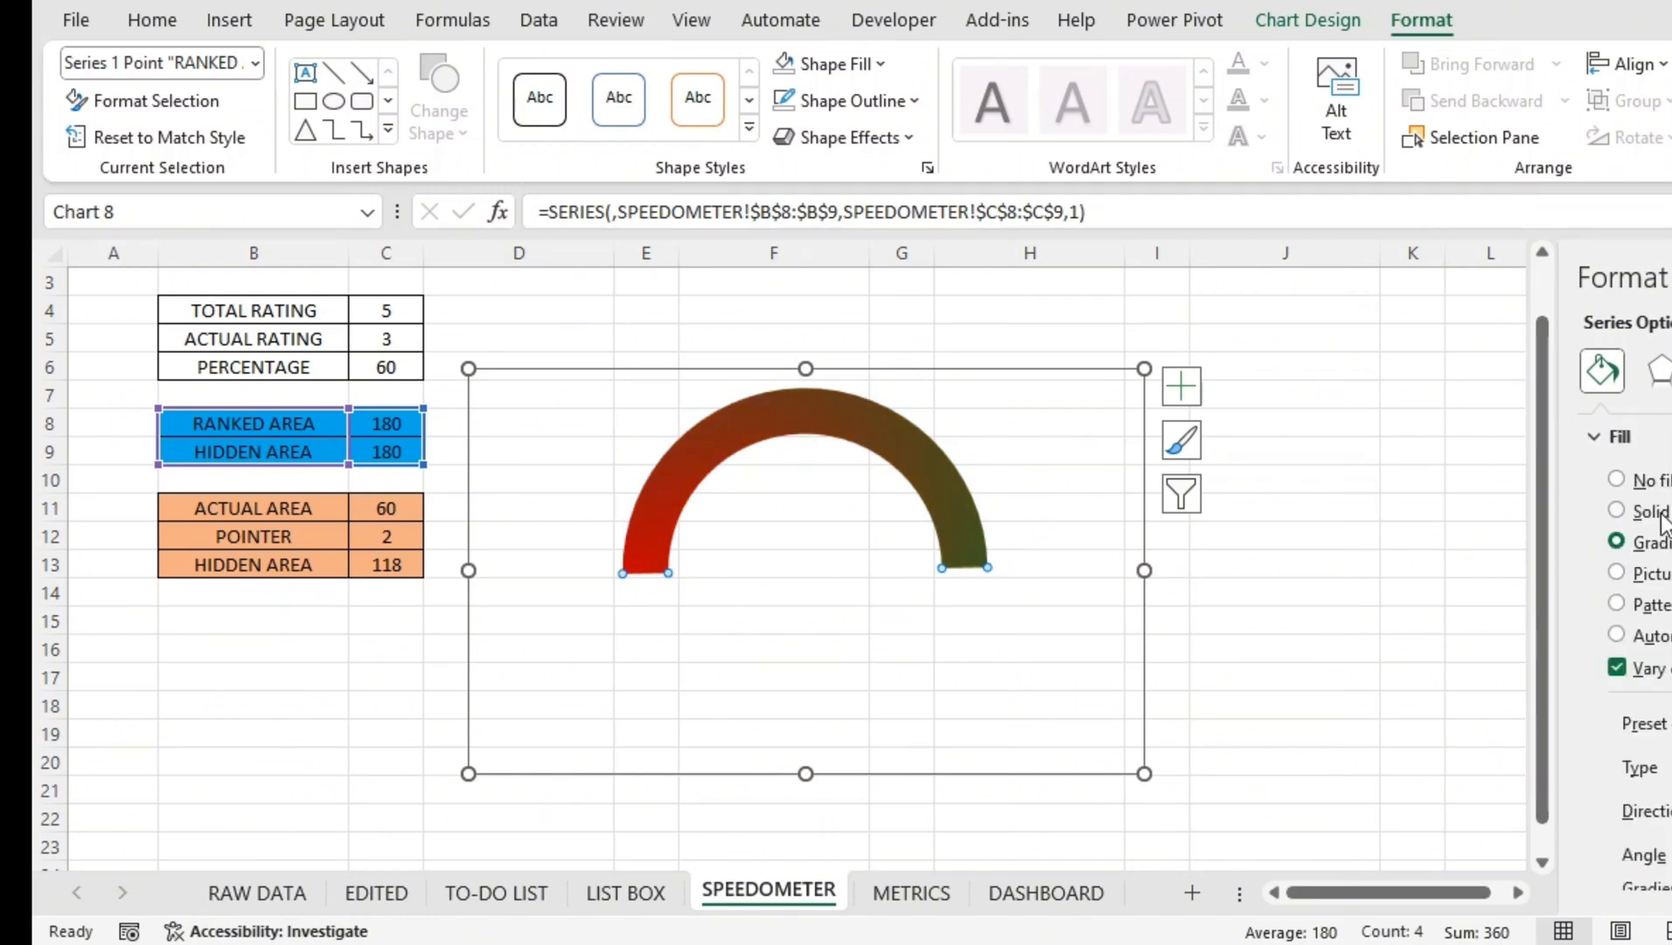
scroll(1627, 612, down, 3)
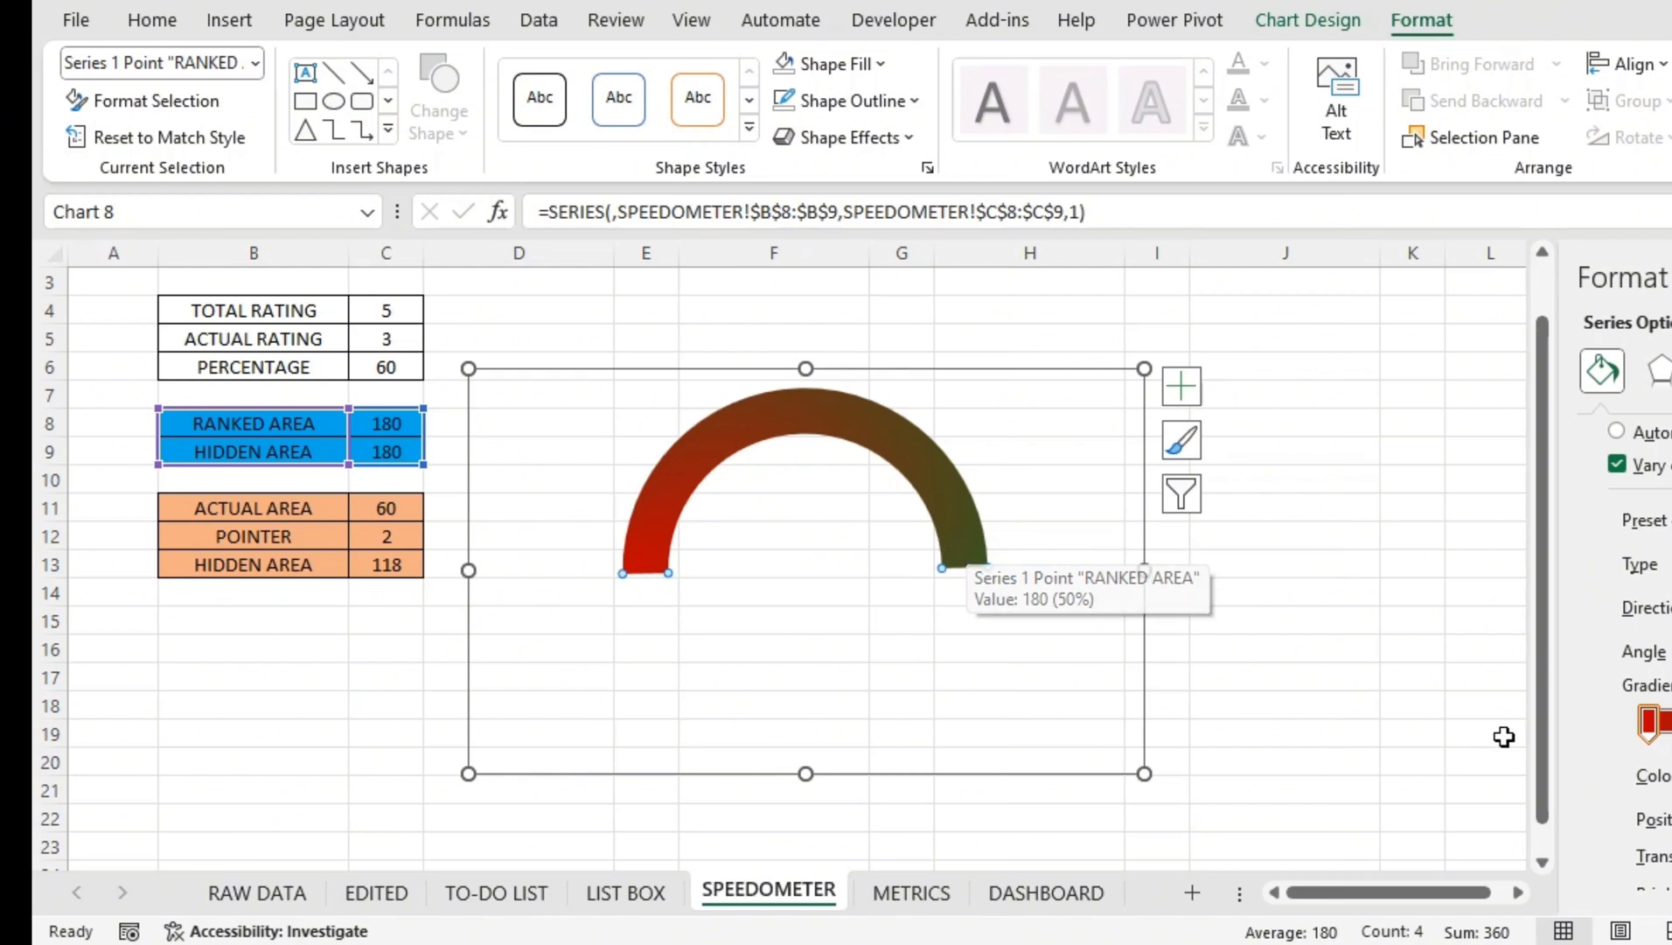
Step: Recolour the gradient stops, making the right end bright green #0A7014 and adjusting the first stop
click(1649, 738)
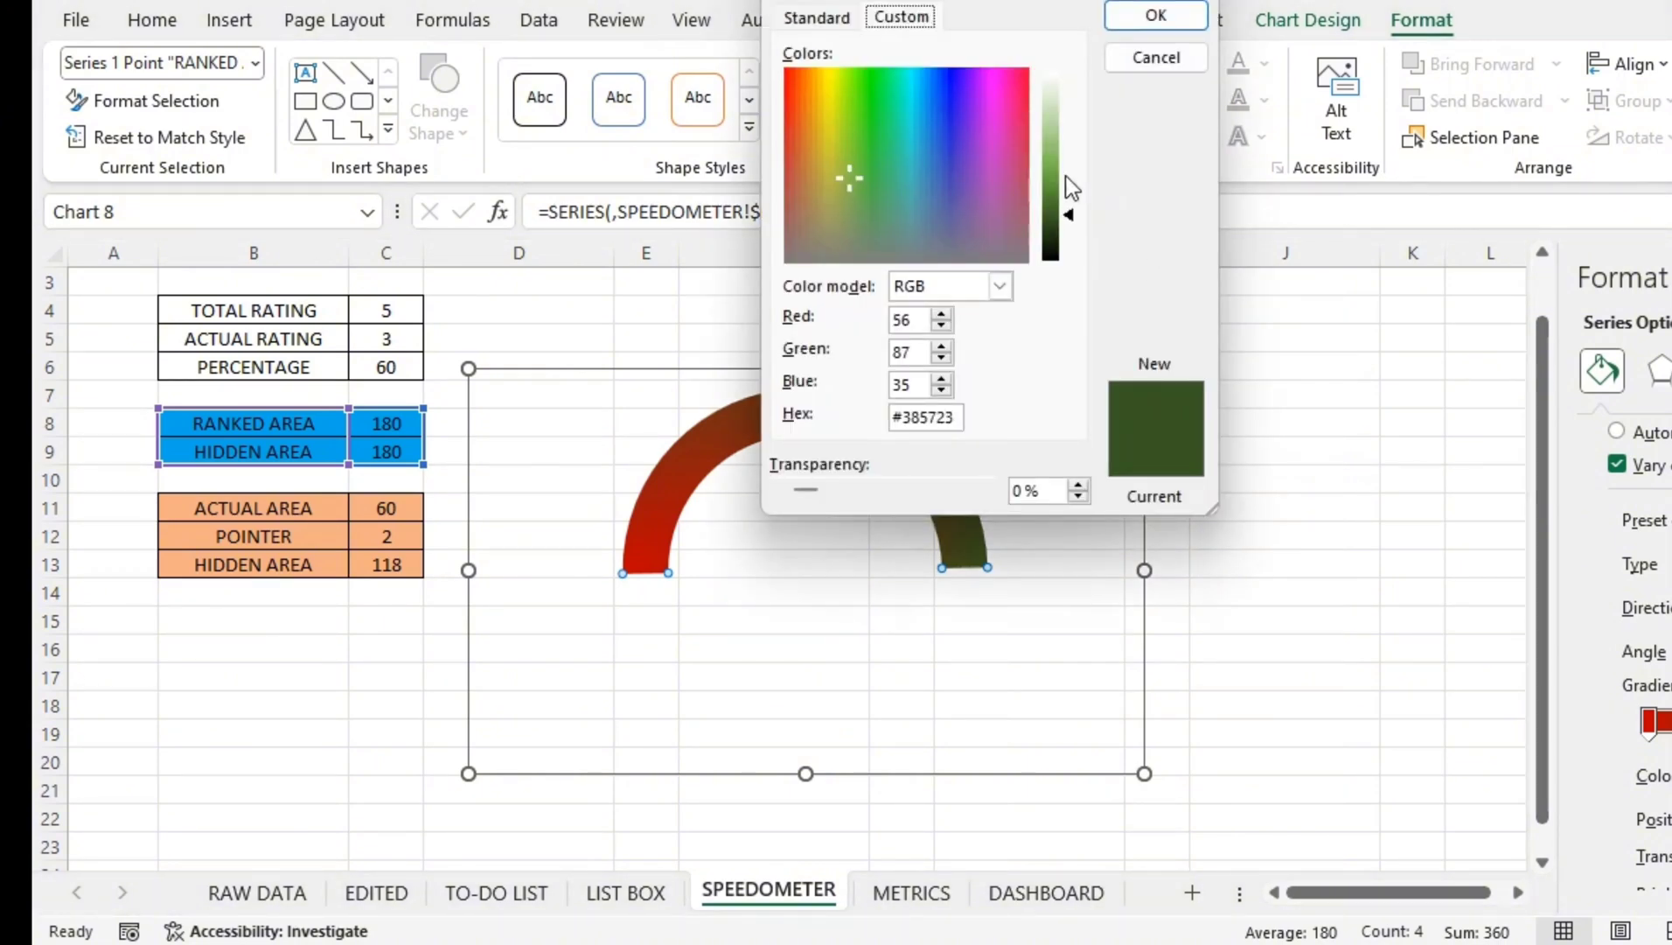
drag(870, 87, 869, 98)
click(1155, 15)
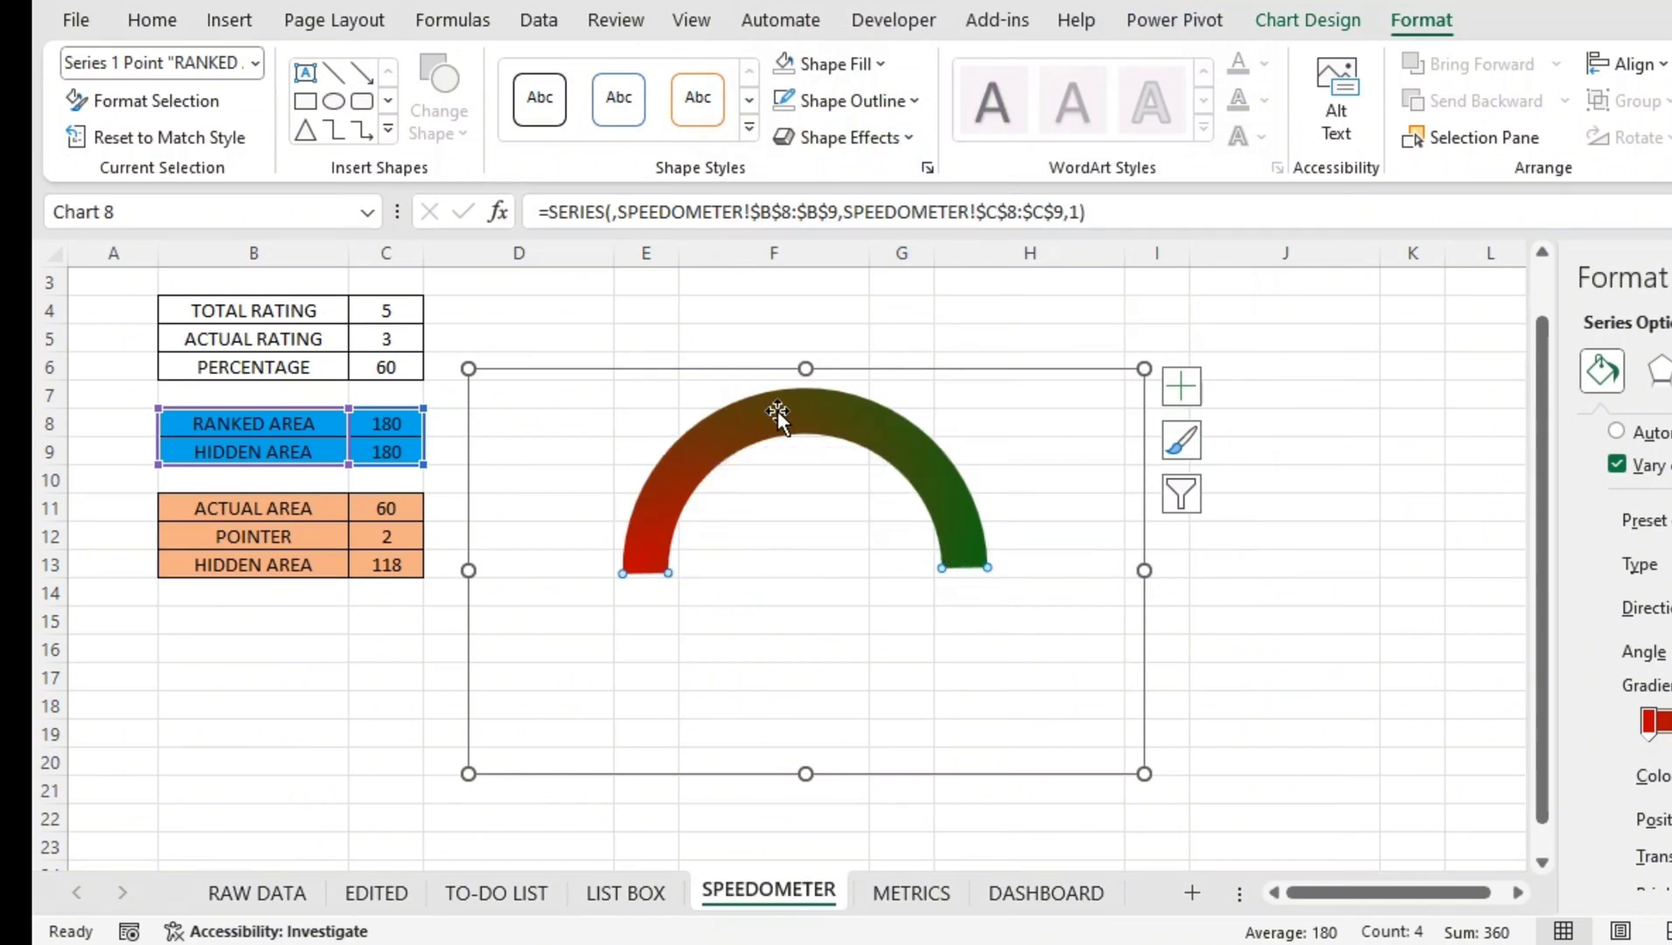
mouse_move(804, 415)
click(1649, 721)
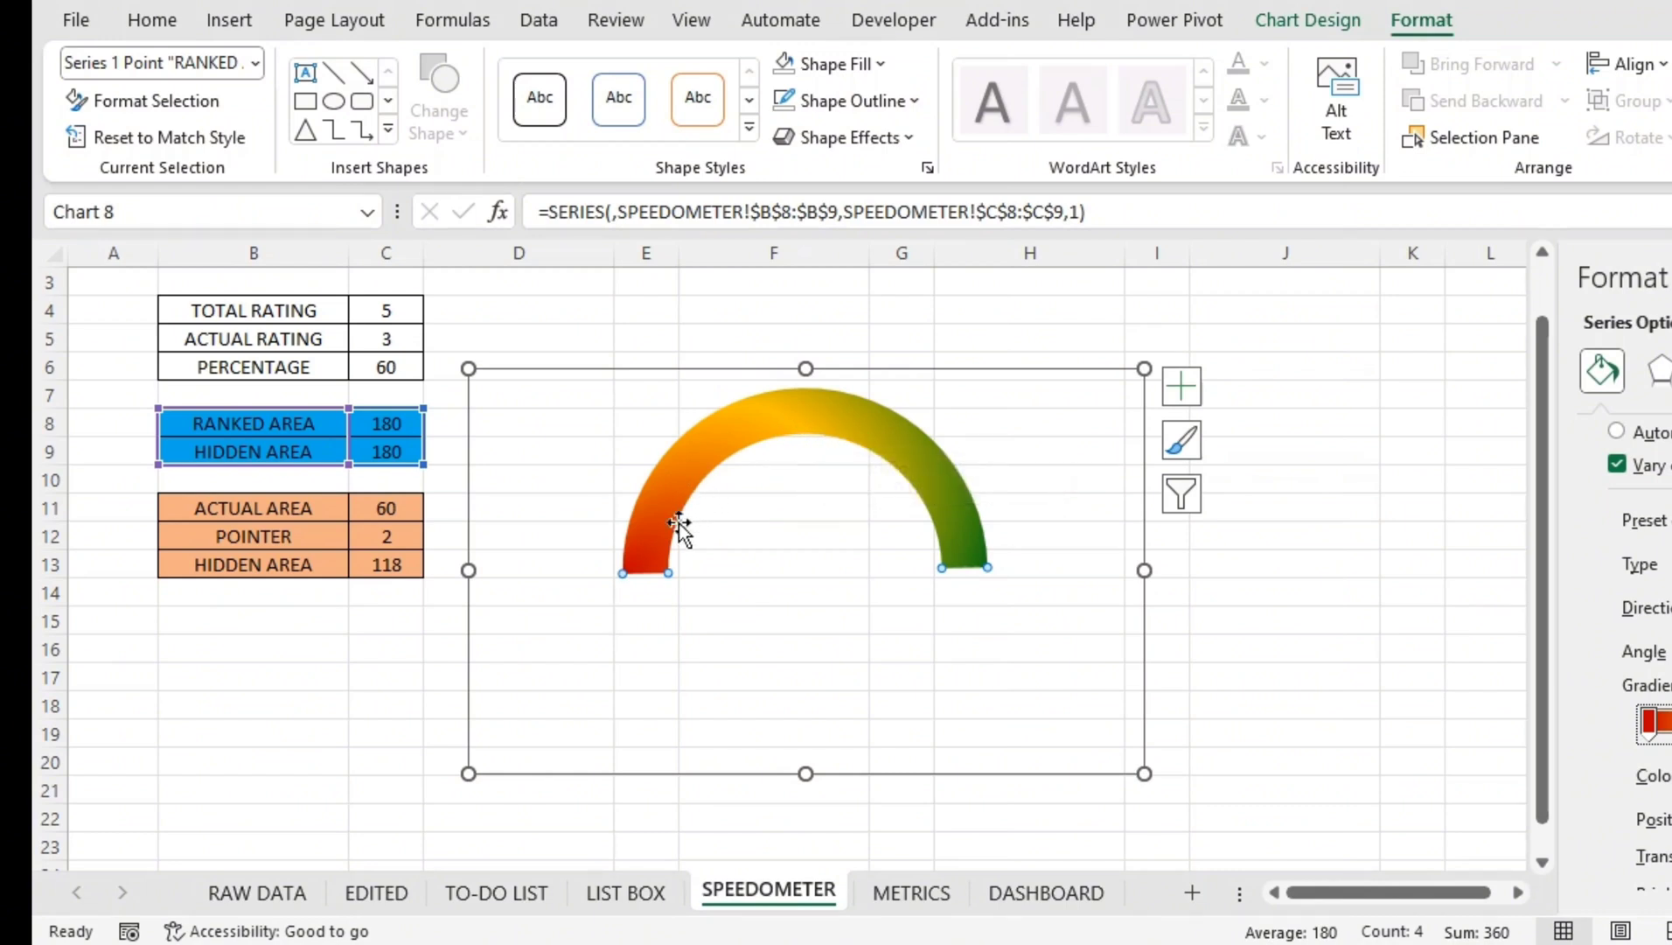
mouse_move(654, 525)
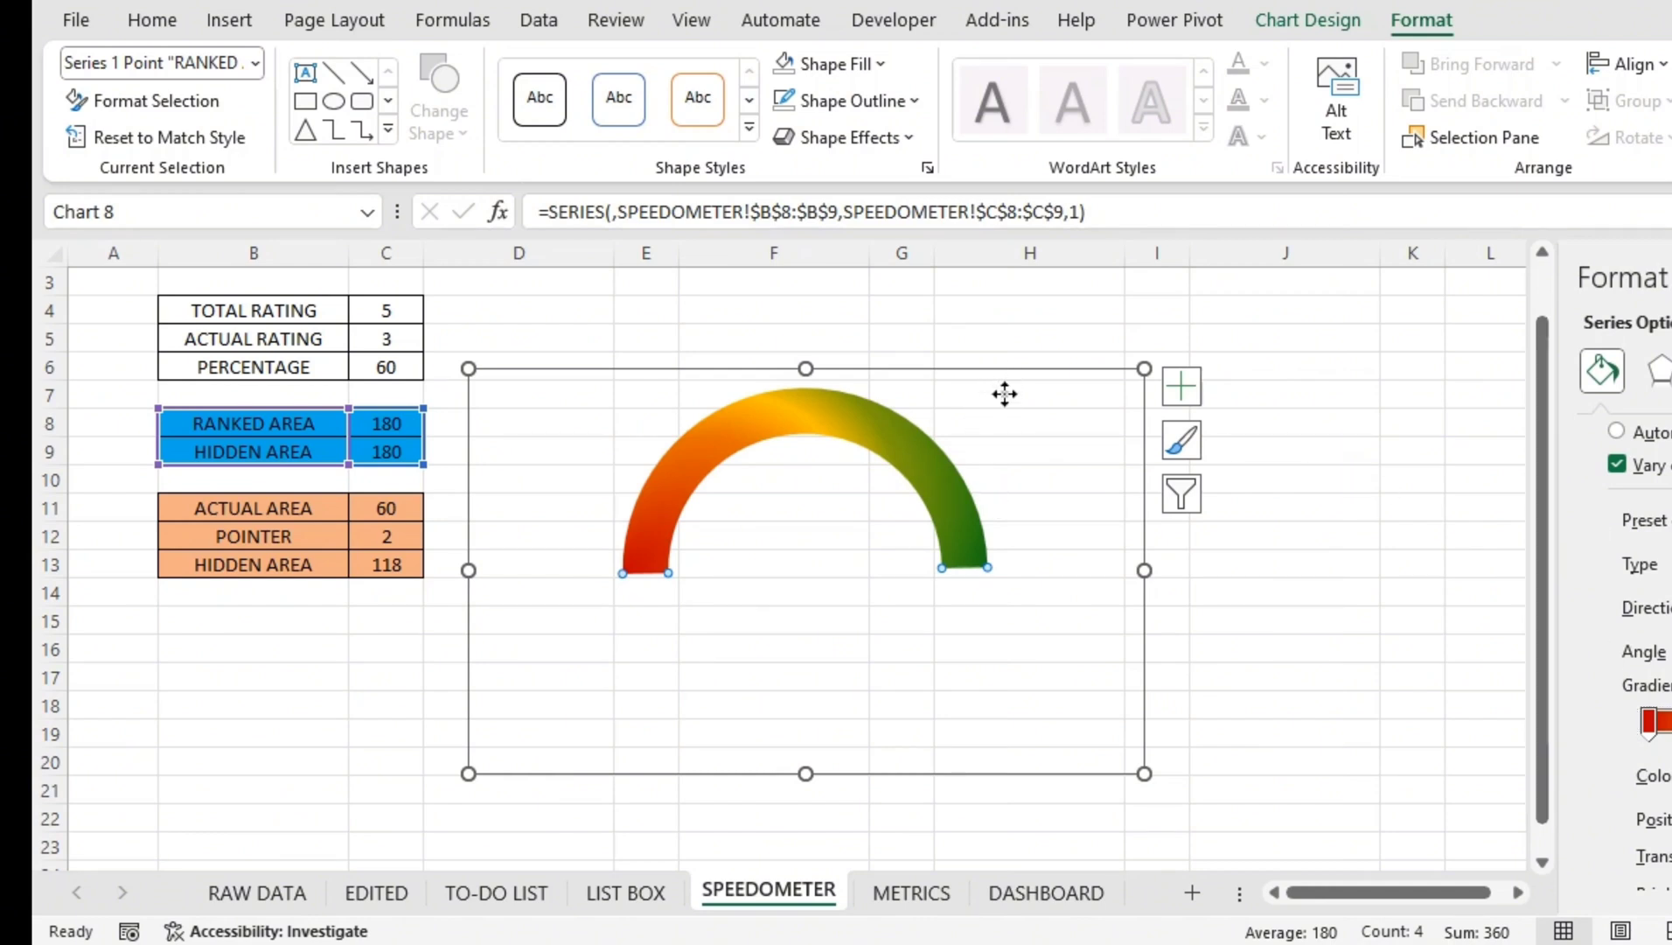
Step: Move the gauge chart down across the sheet
drag(1005, 394, 930, 474)
scroll(933, 478, down, 3)
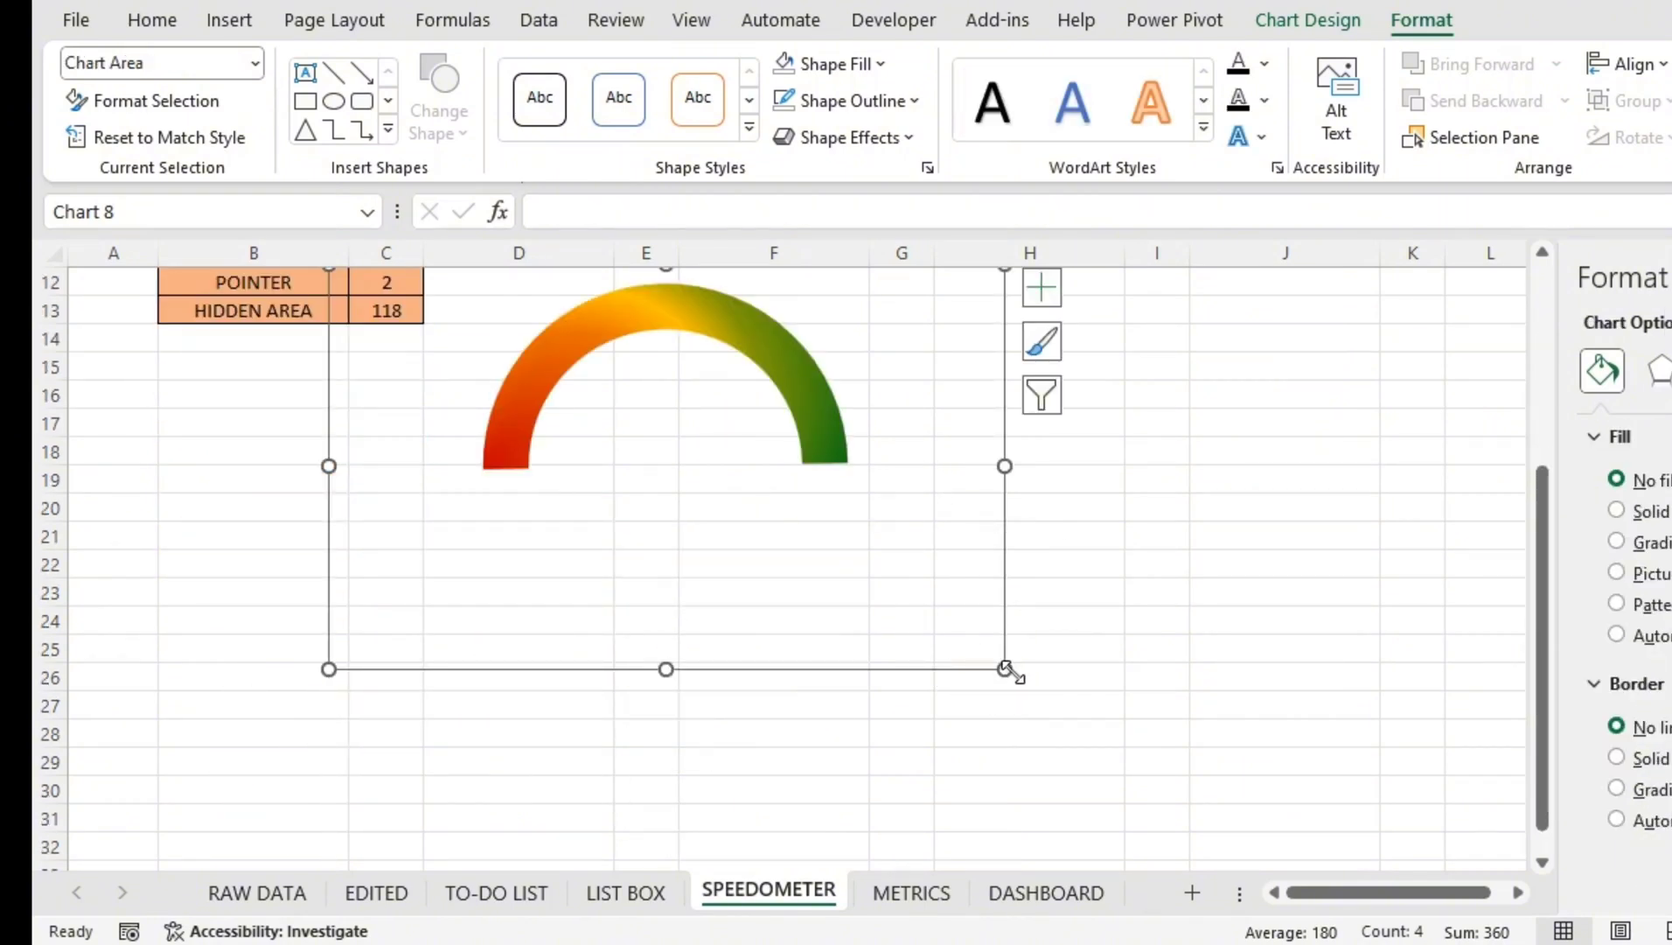
drag(1006, 670, 922, 673)
Step: Set No Outline on both the ring series and the gauge's chart area
click(774, 368)
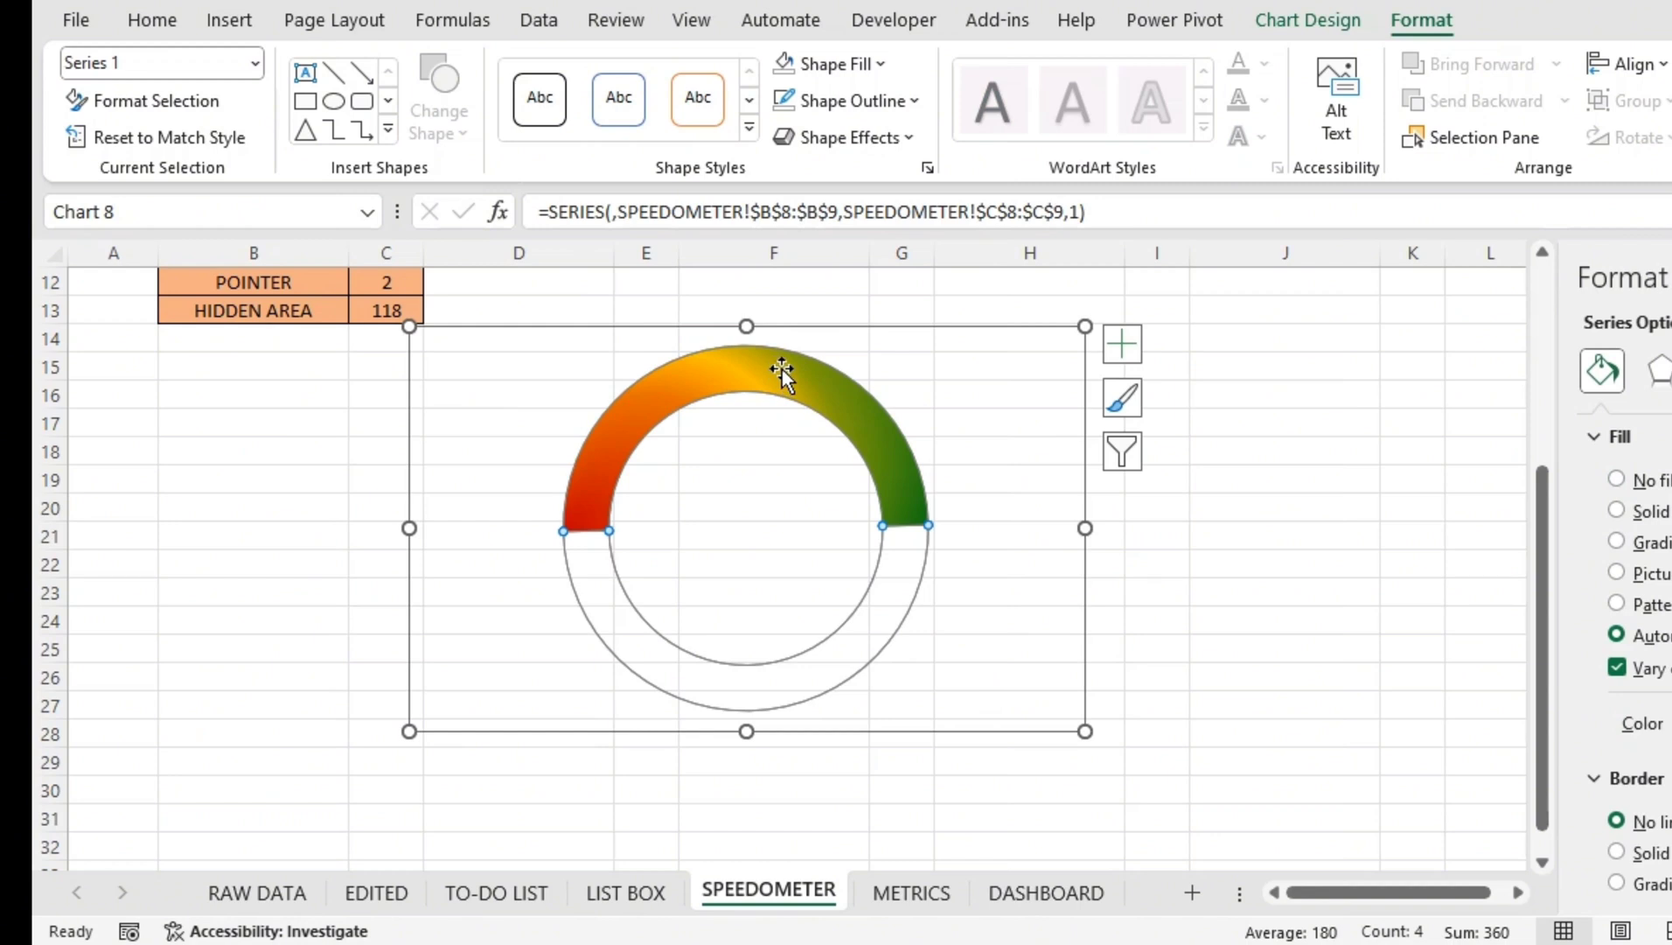
click(865, 107)
click(861, 543)
click(965, 326)
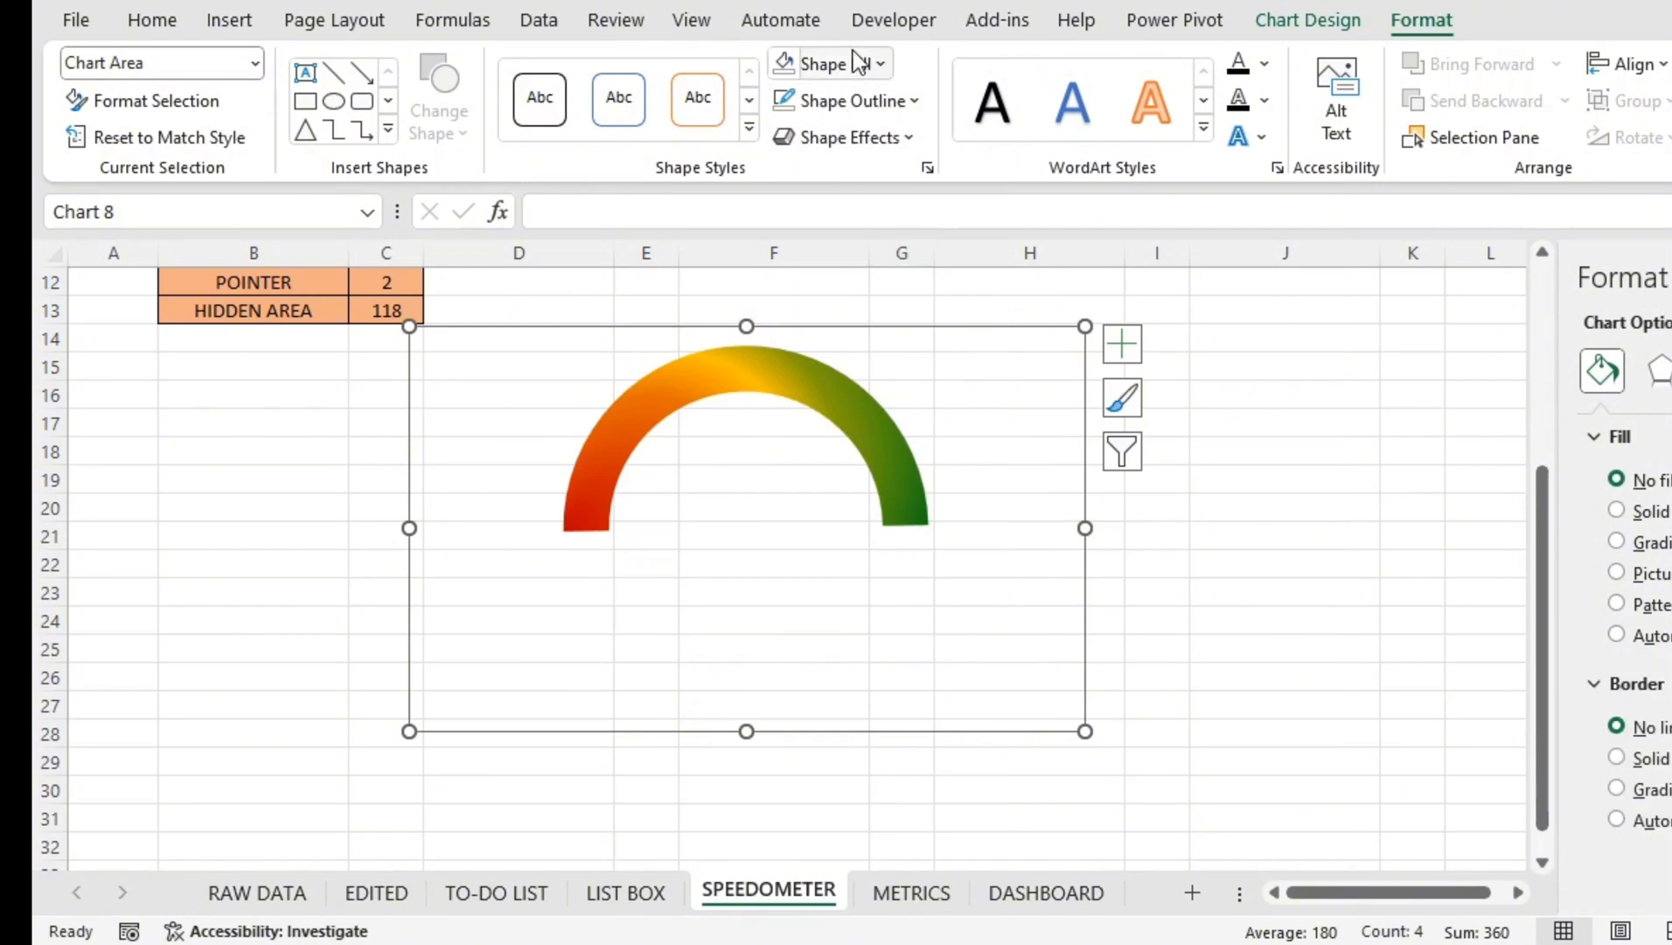
click(865, 102)
click(852, 541)
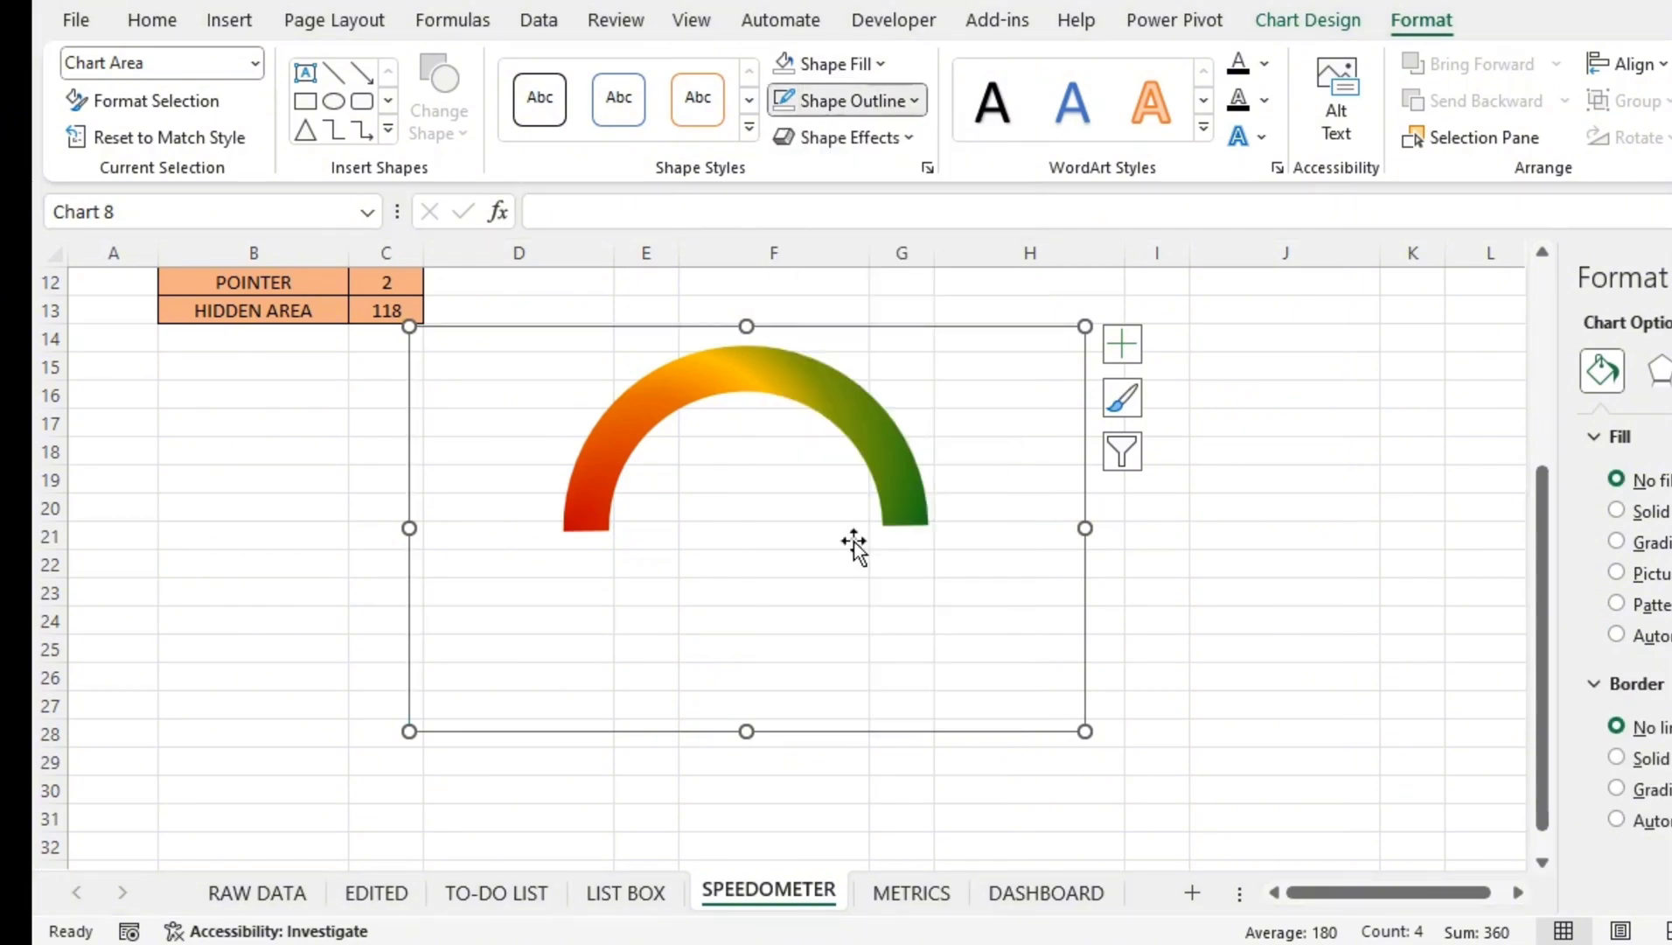
click(876, 399)
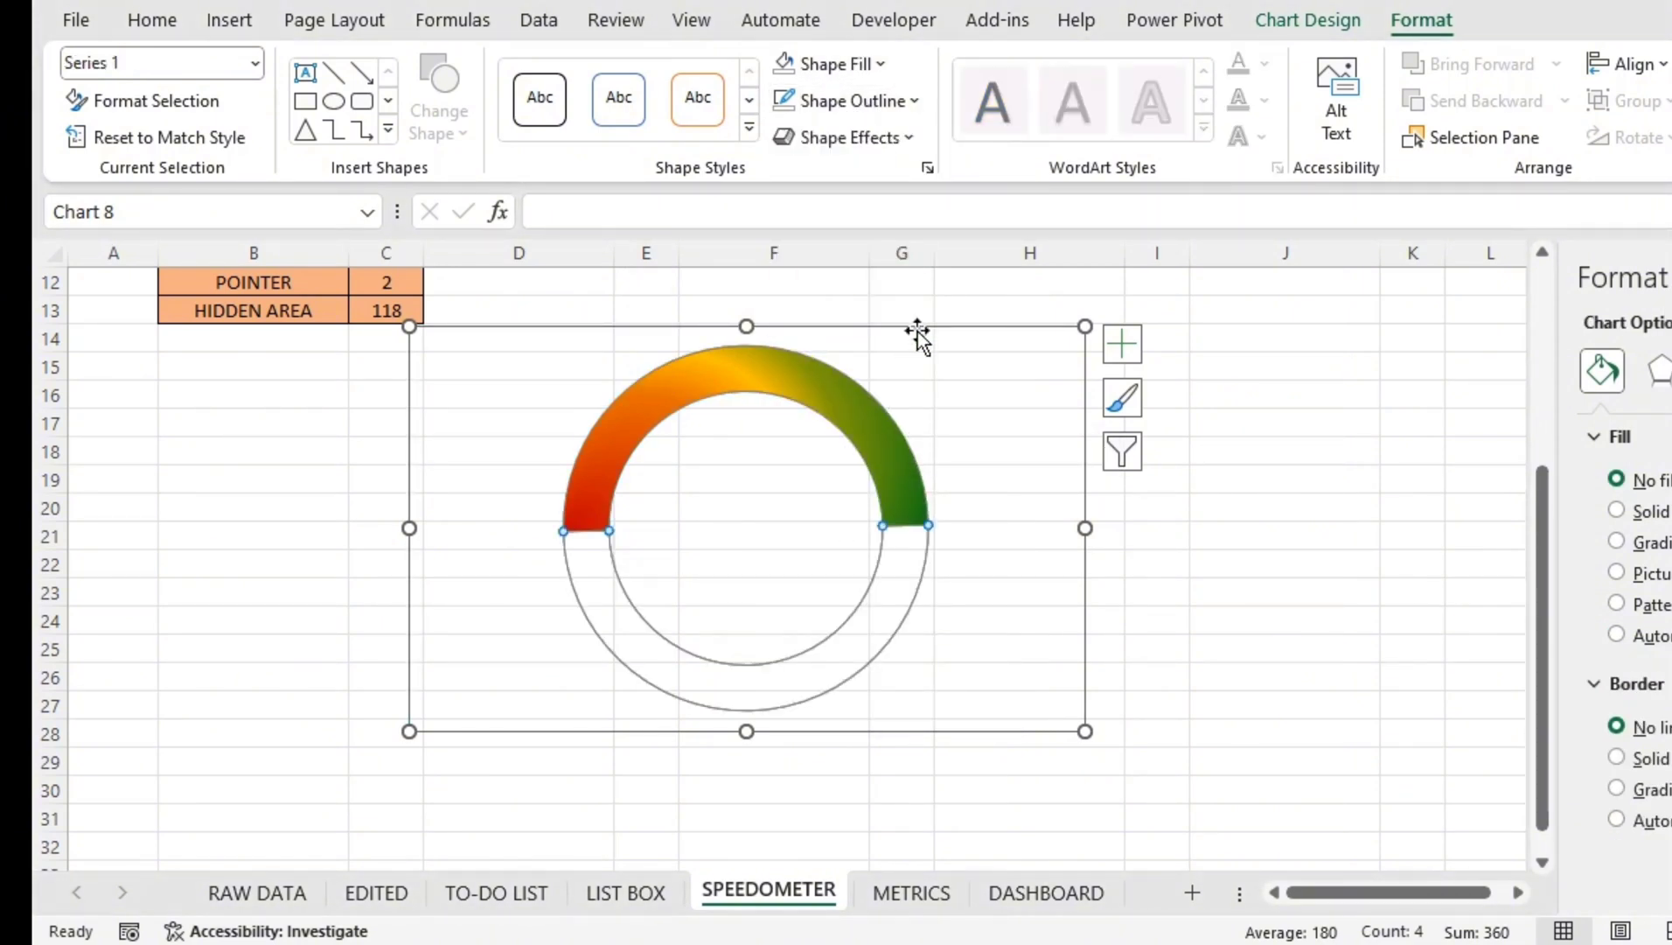
click(920, 335)
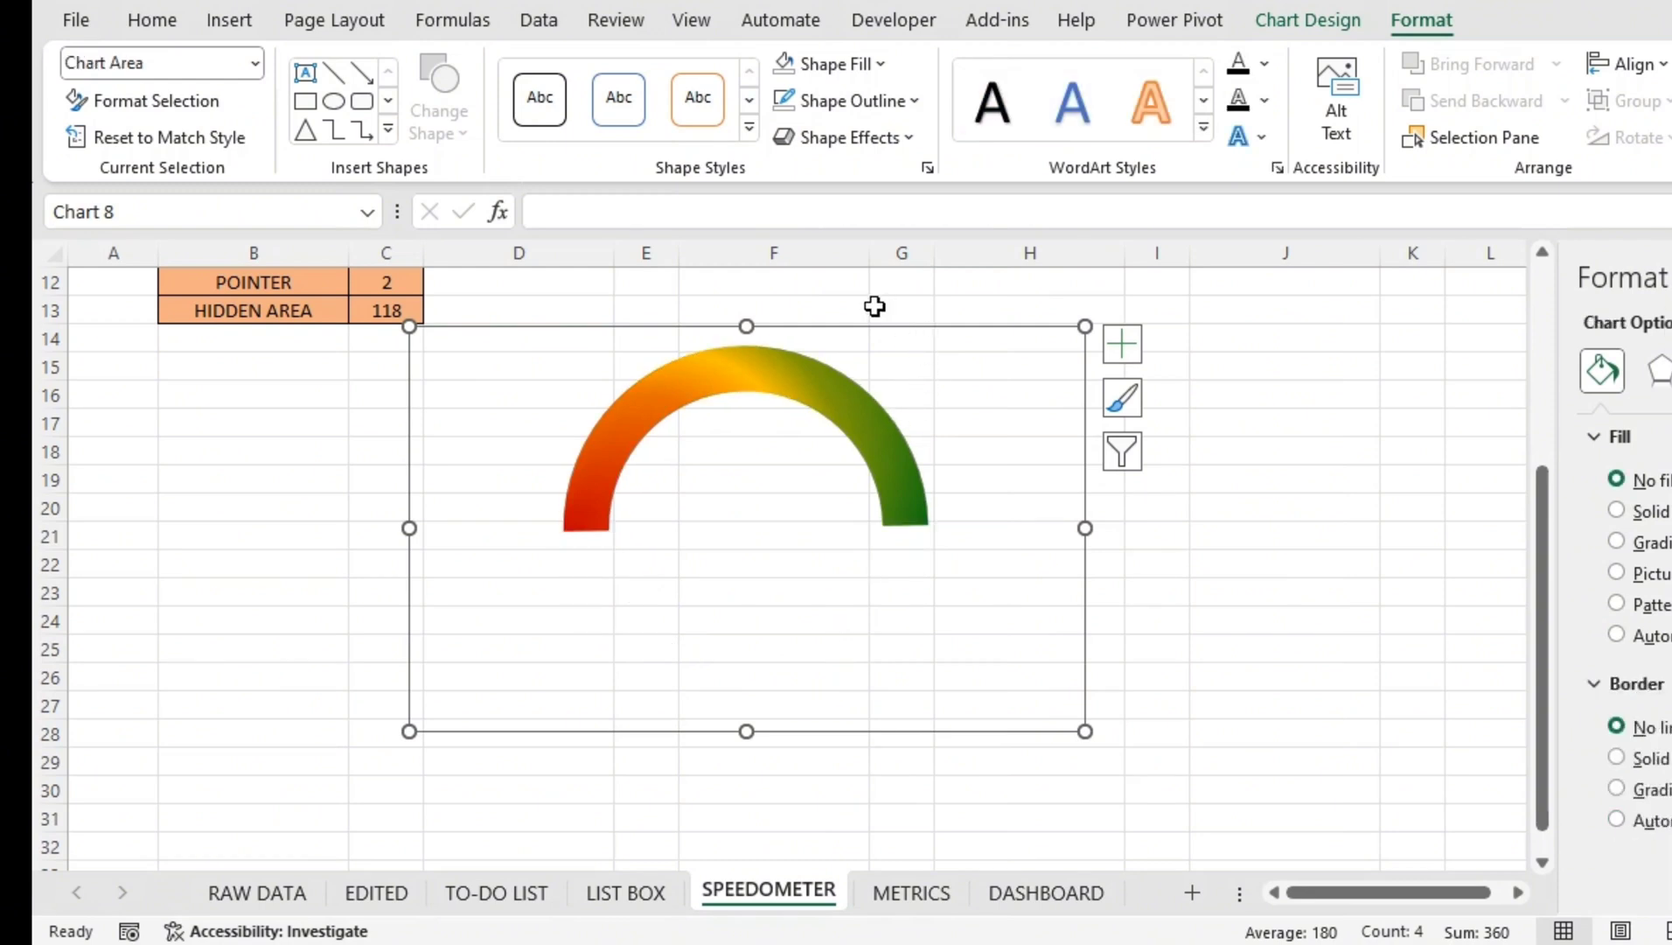
Step: Drag the gauge chart slightly right and up beside the helper tables
scroll(1062, 363, up, 1)
scroll(1063, 357, up, 1)
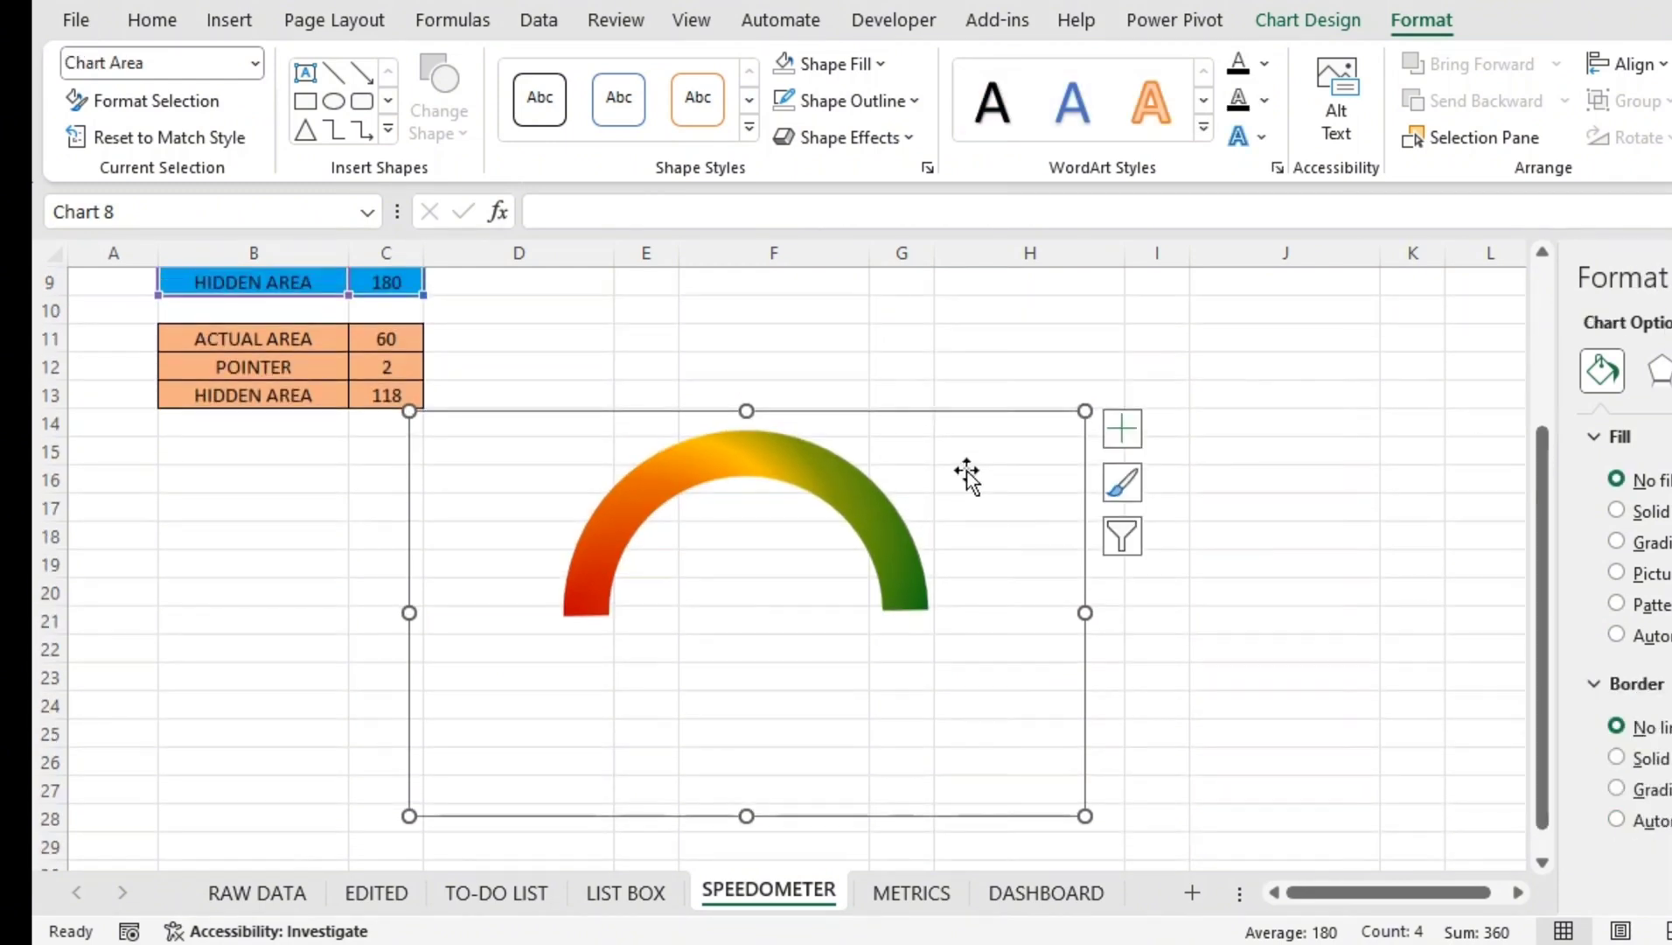
drag(948, 418, 1046, 356)
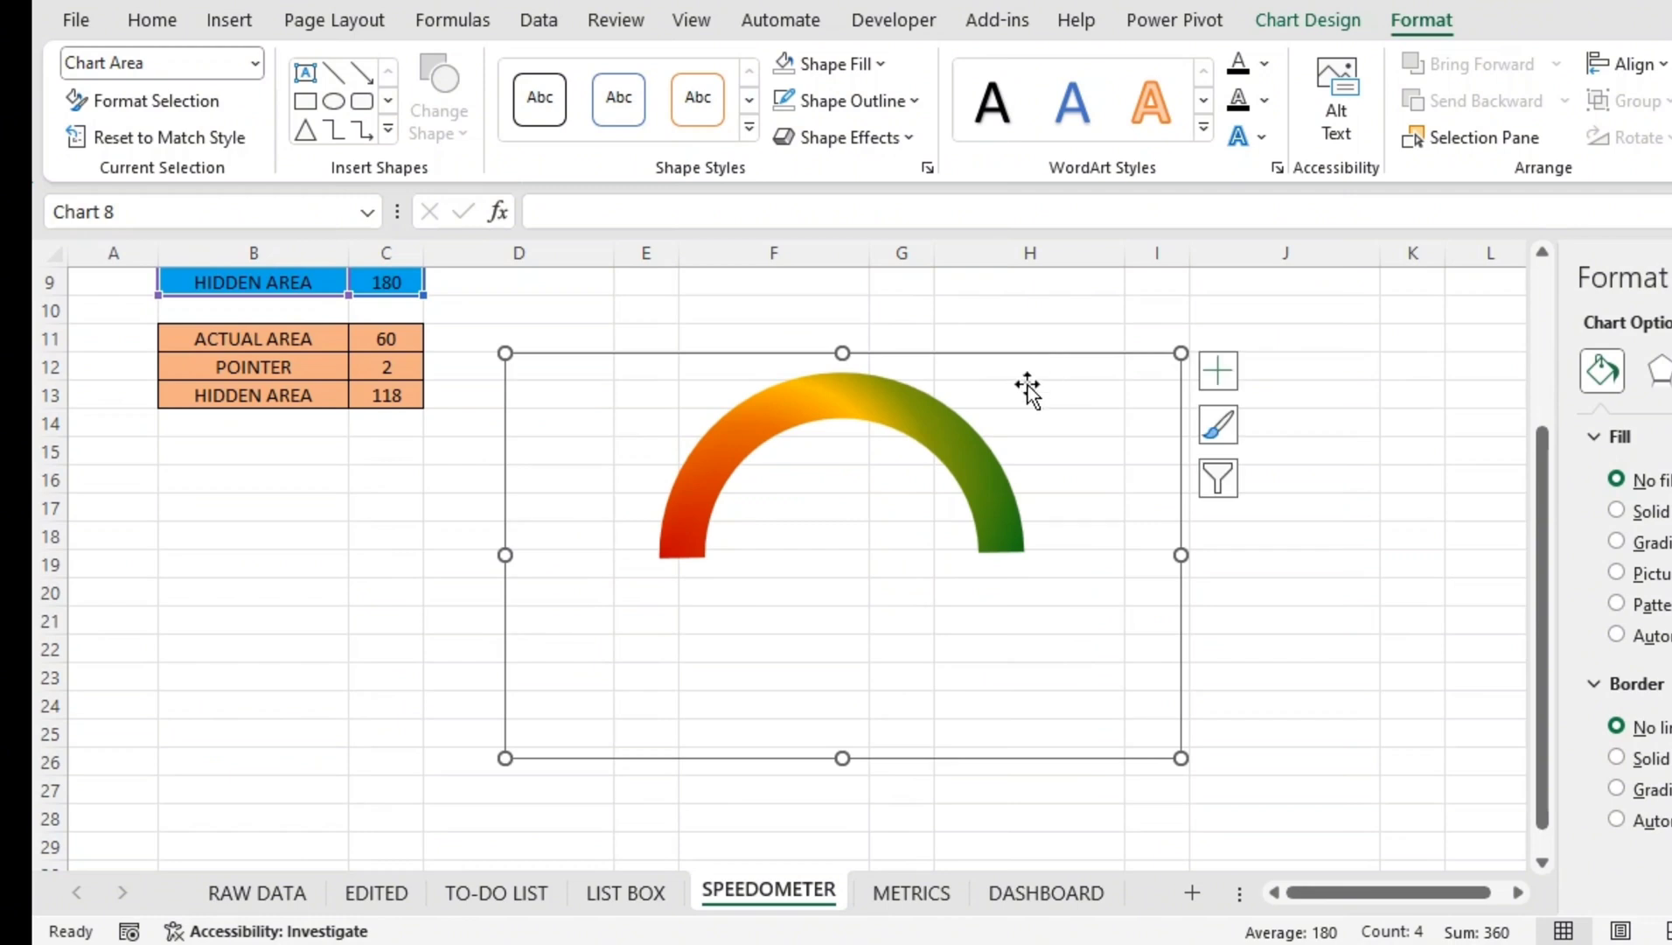
click(1312, 520)
scroll(242, 314, up, 2)
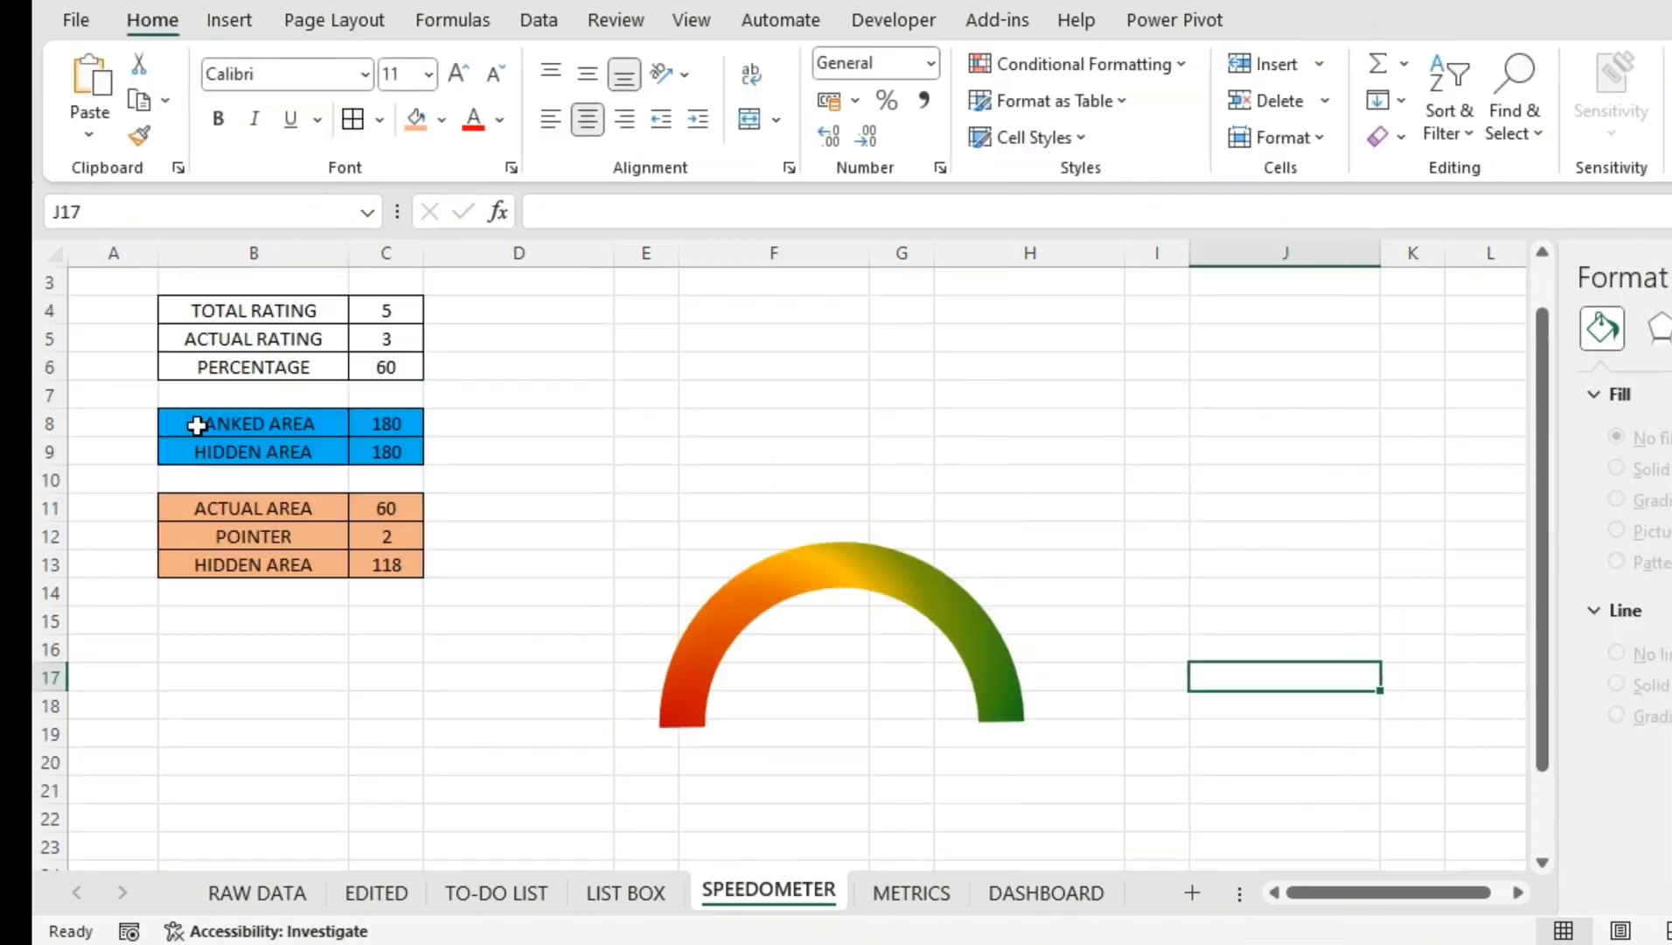
Step: Insert a doughnut chart from the ACTUAL AREA, POINTER and HIDDEN AREA values
drag(195, 421, 387, 566)
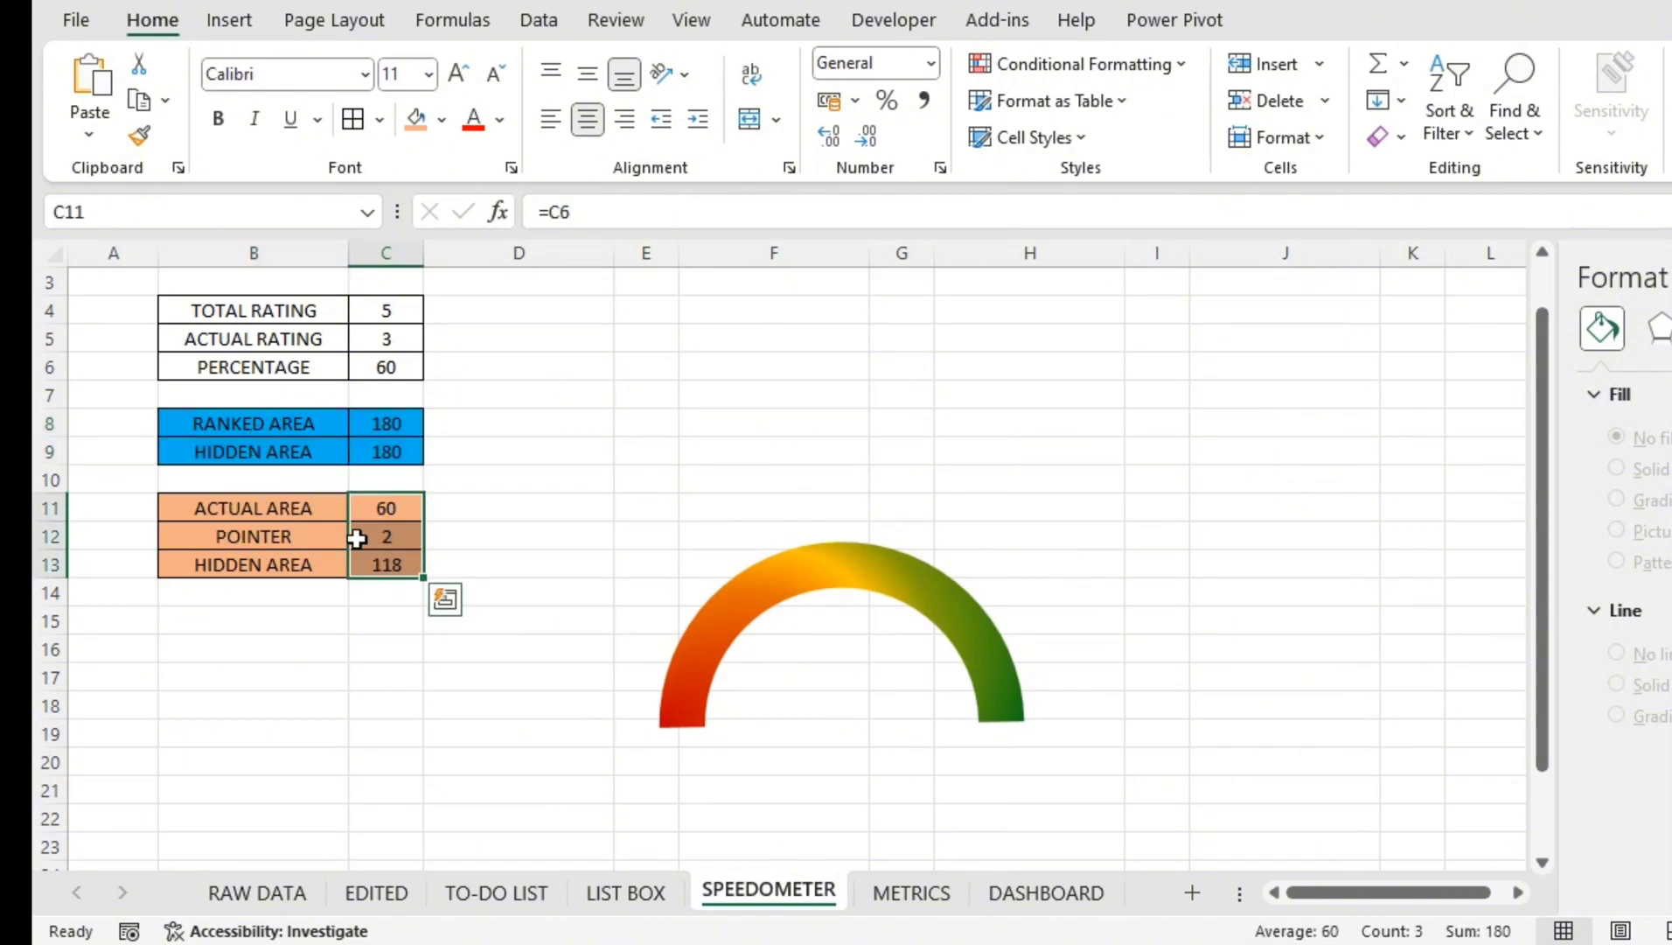
drag(385, 506, 398, 577)
click(230, 21)
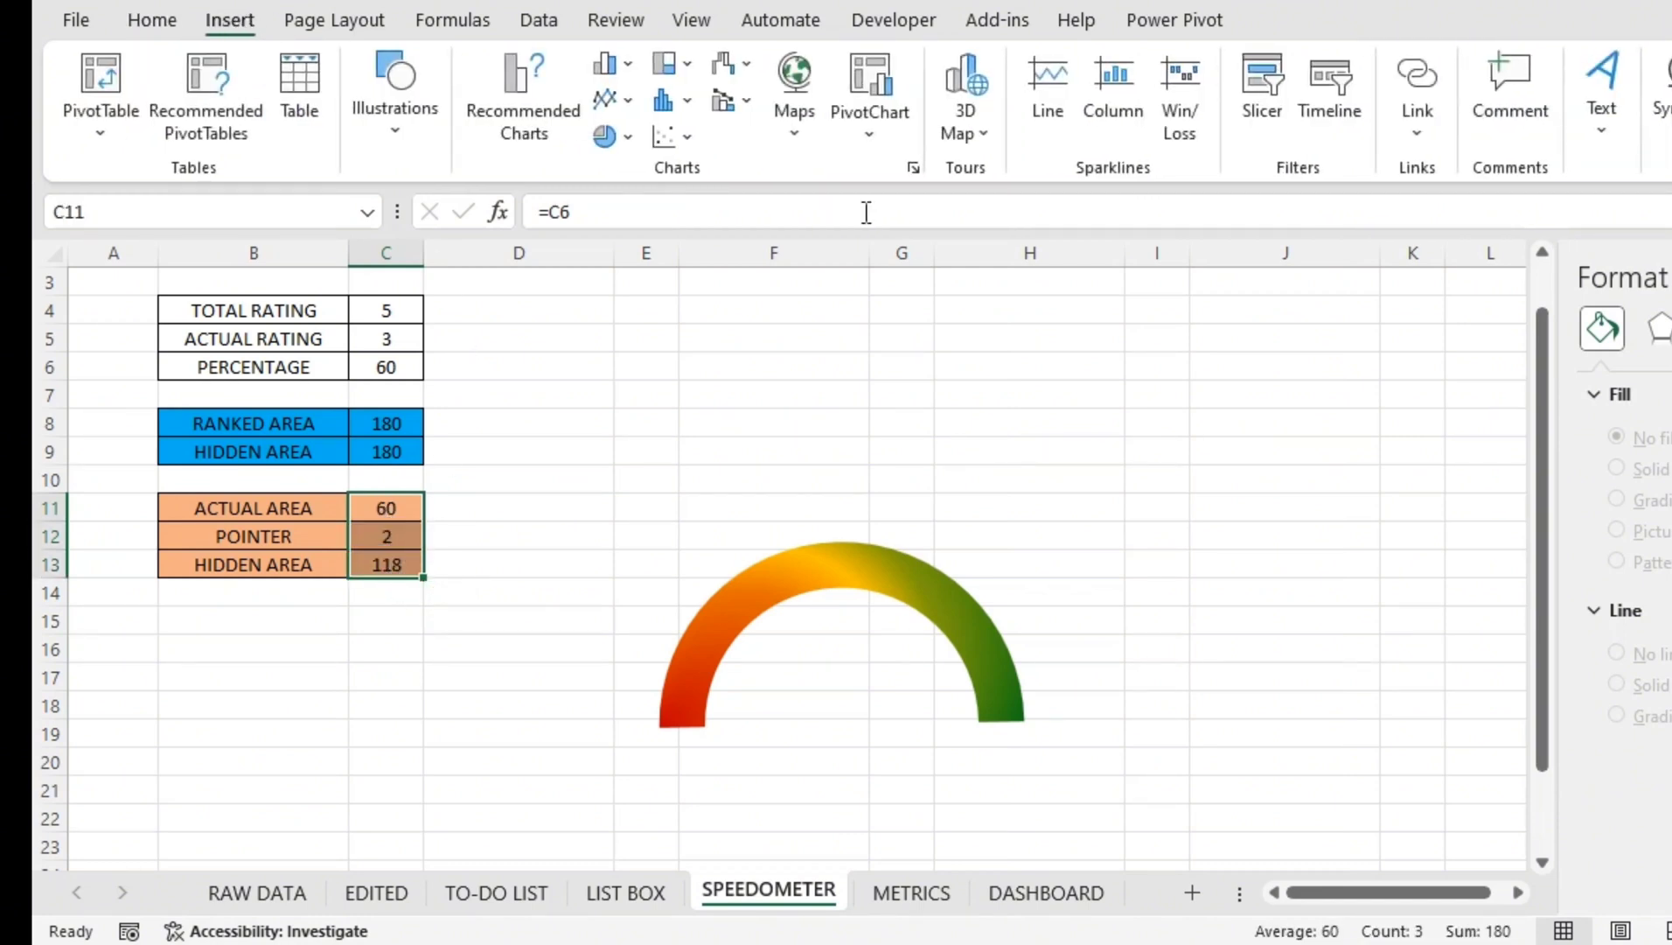
click(630, 137)
click(644, 500)
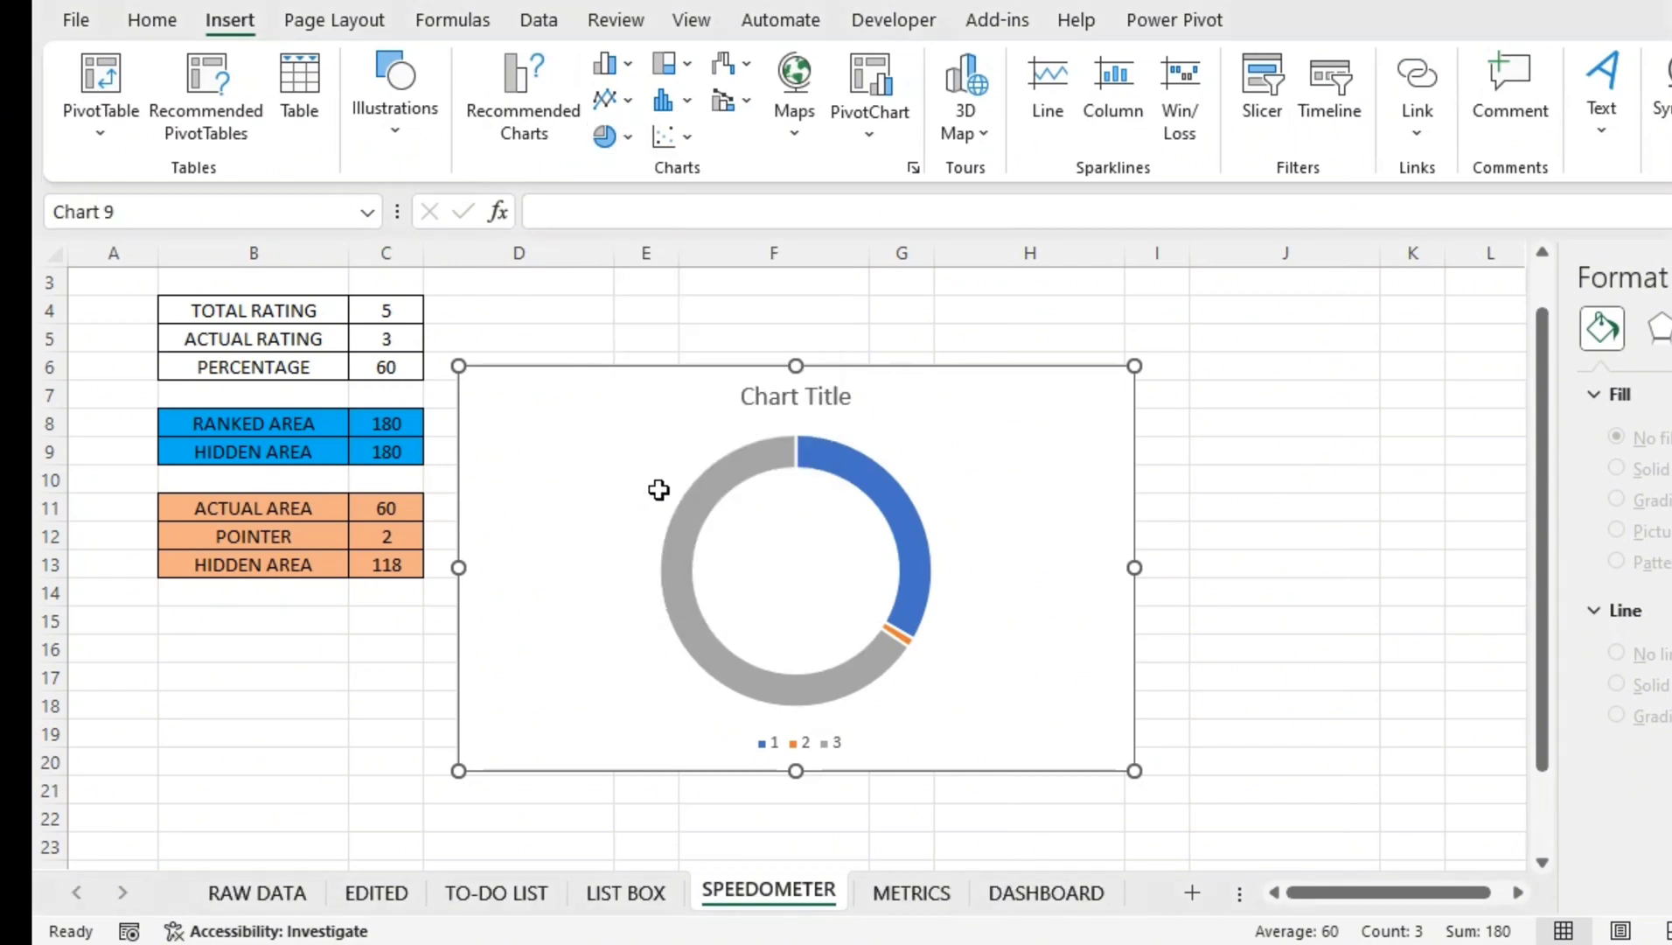
Step: Give the new doughnut chart area No Fill and No Outline
click(803, 395)
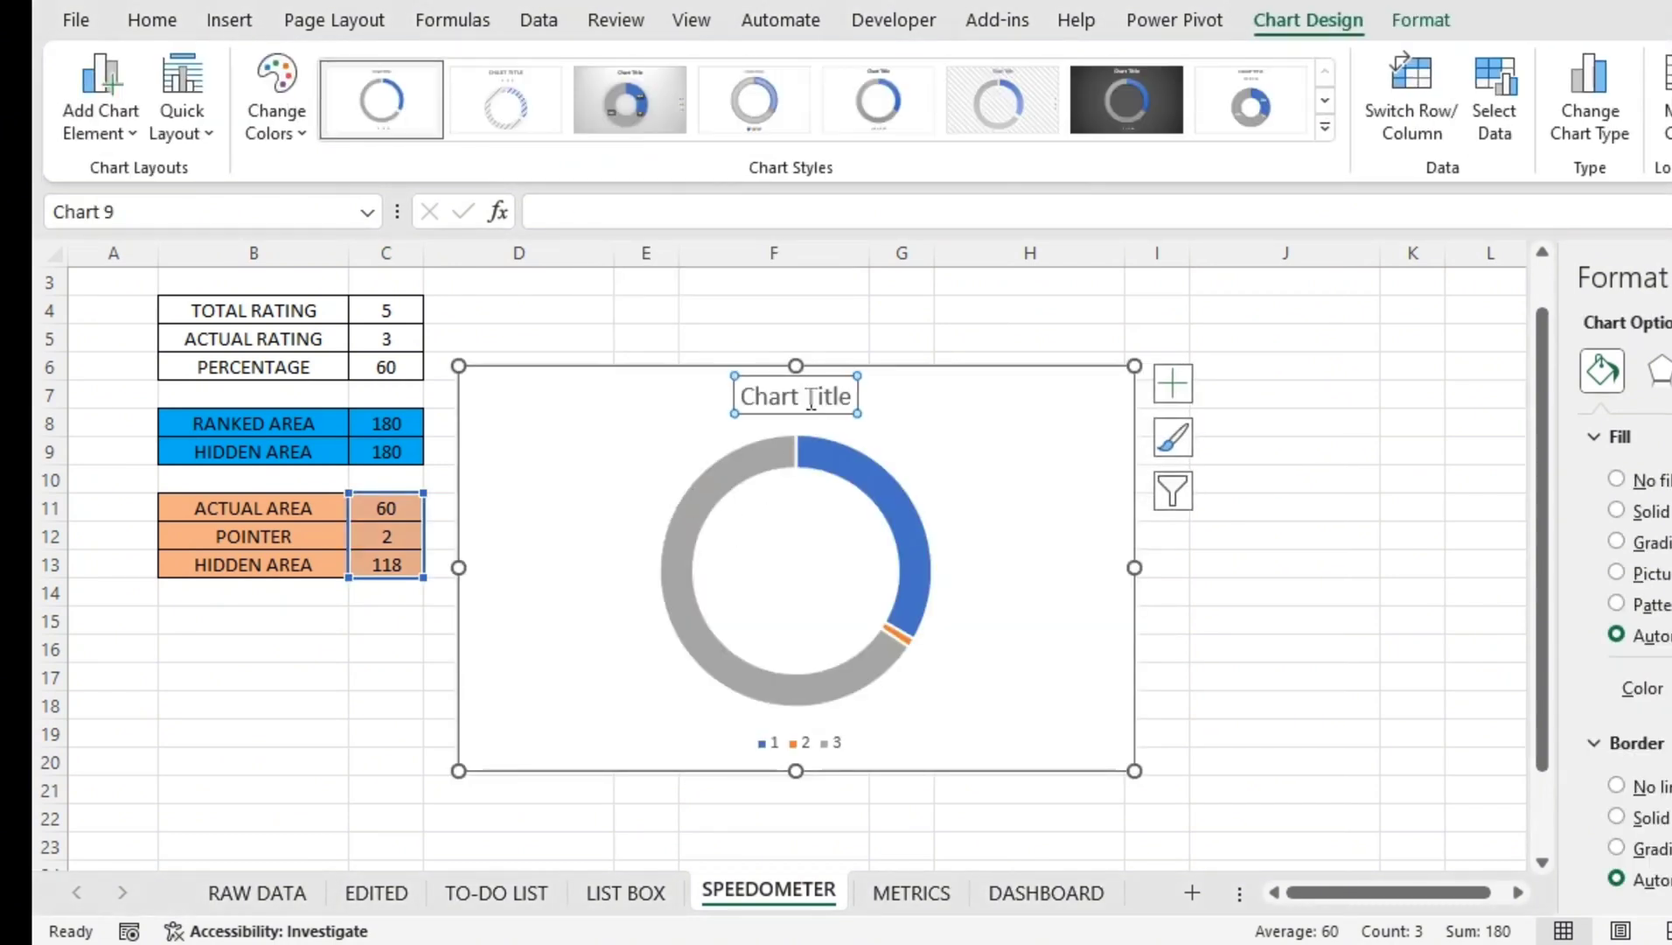
click(951, 376)
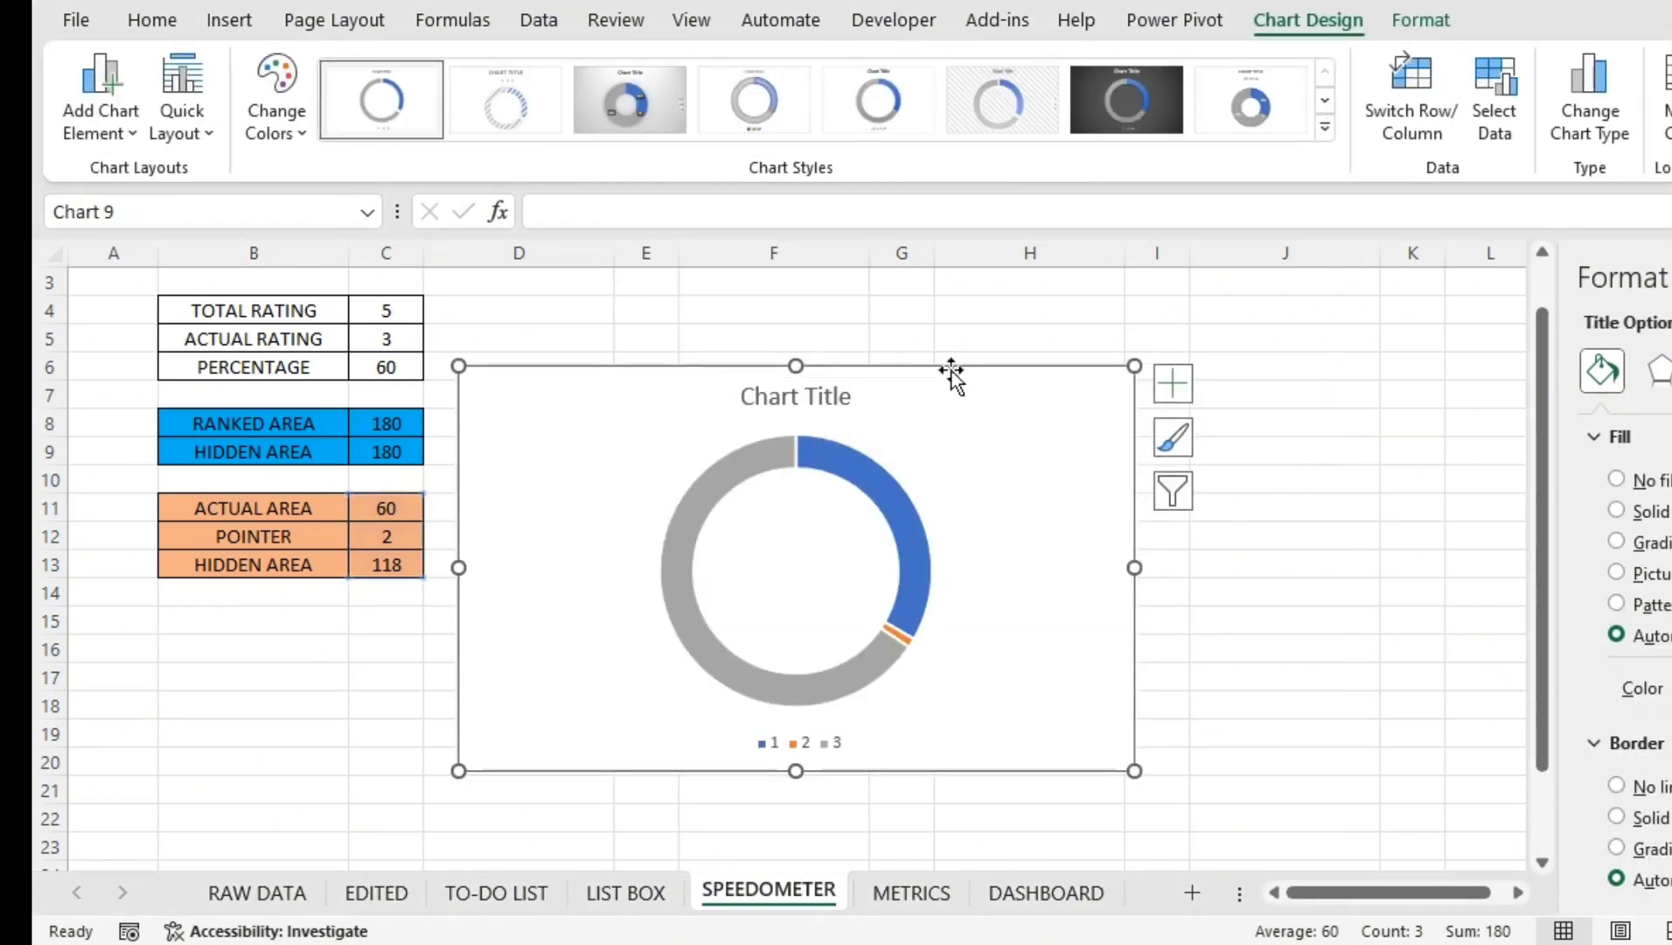
click(1415, 27)
click(789, 68)
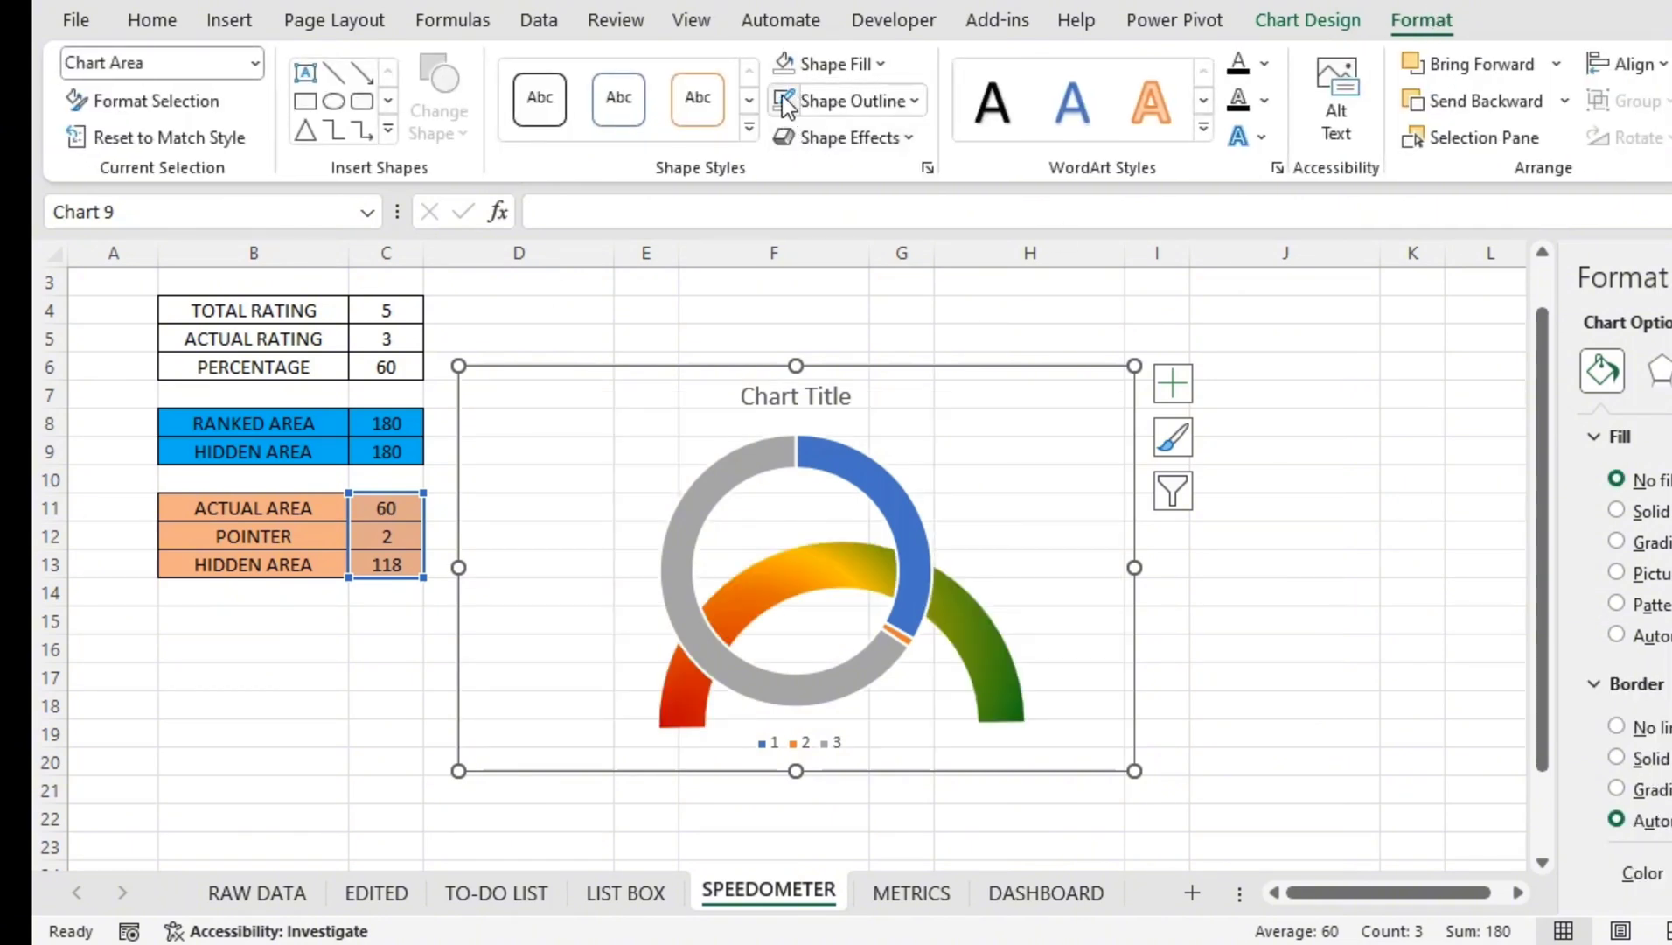
click(783, 98)
Step: Delete the doughnut's title and legend and drag it over the gauge arc
click(787, 380)
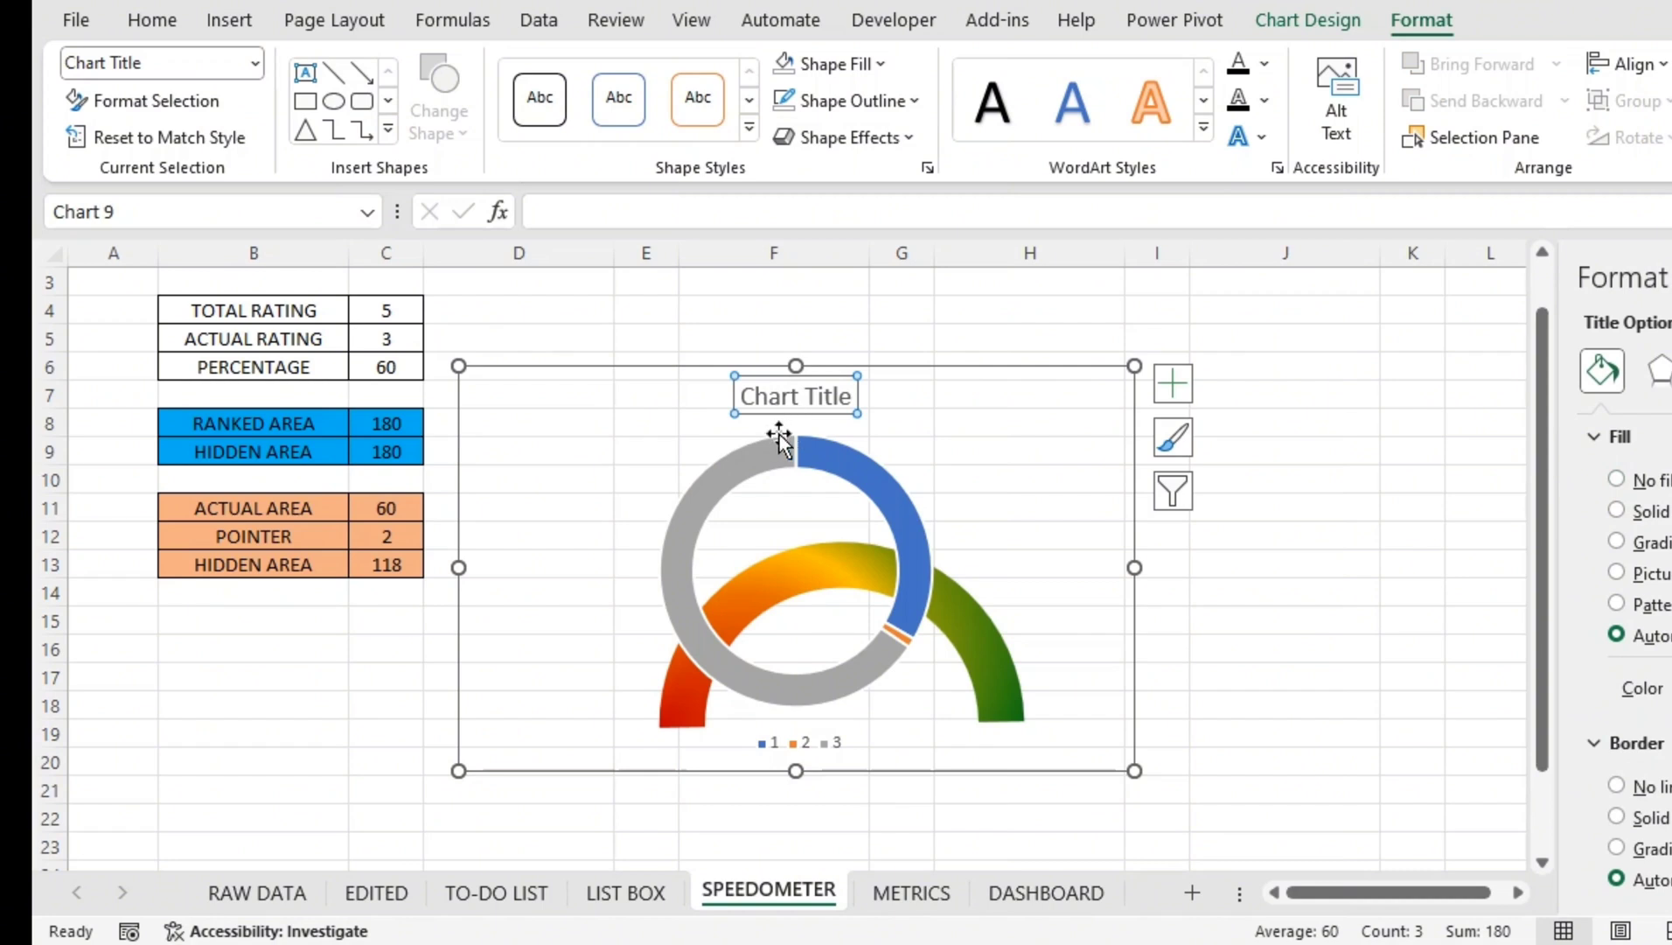
mouse_move(773, 441)
key(Delete)
click(818, 742)
key(Delete)
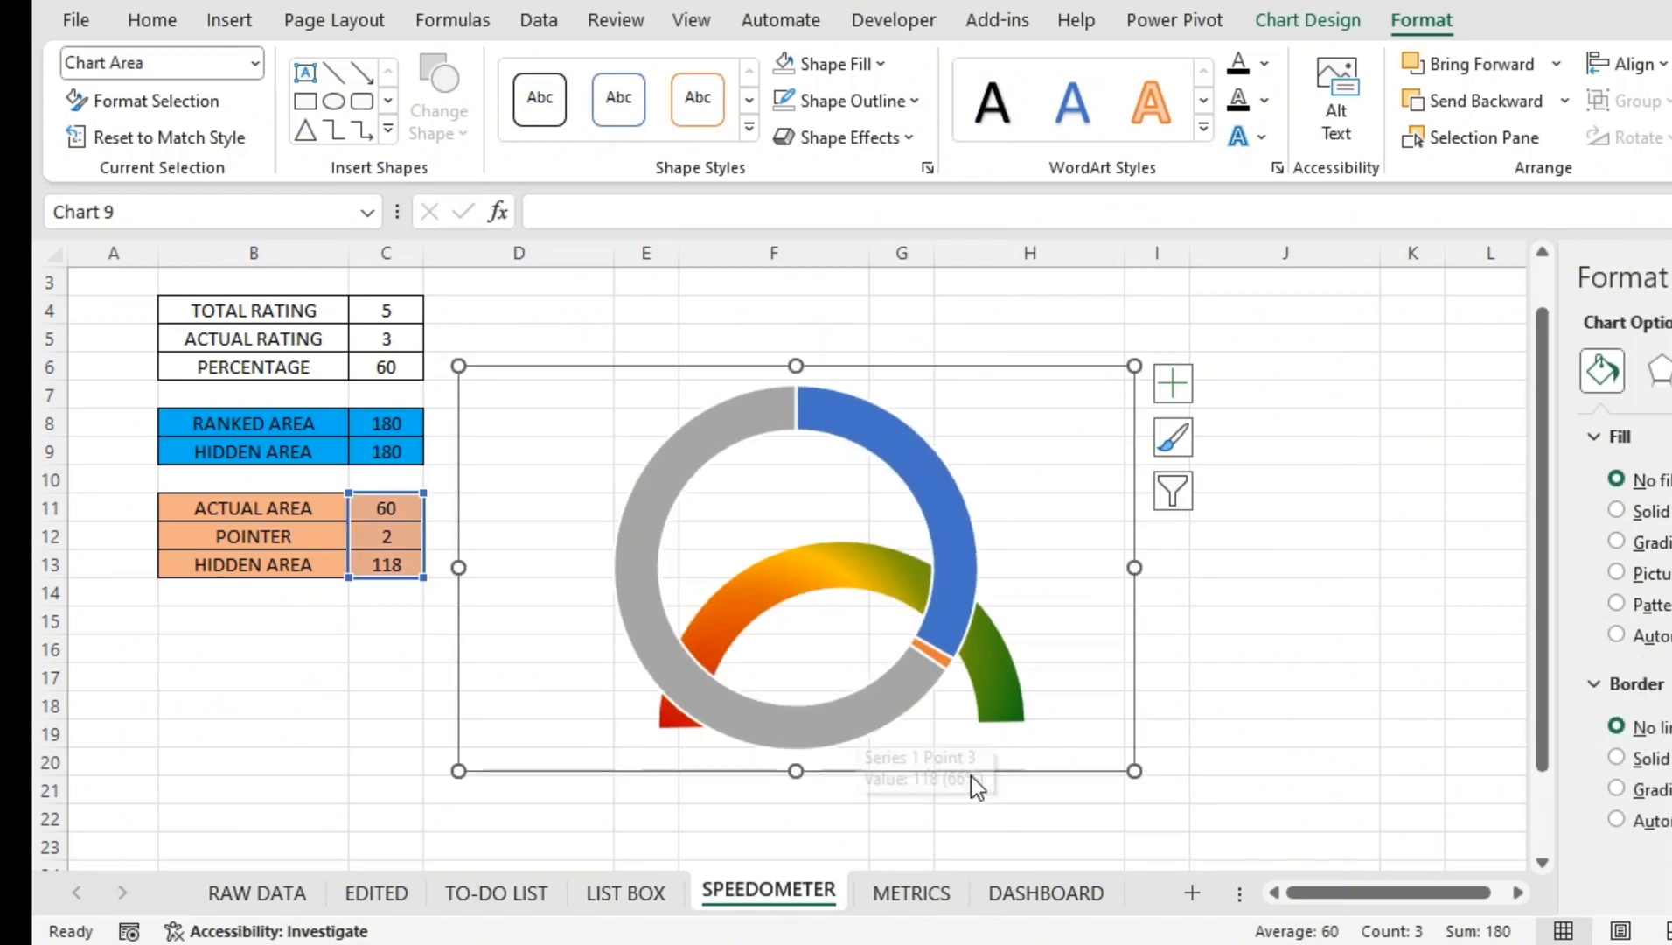
scroll(1002, 741, down, 1)
drag(888, 686, 940, 845)
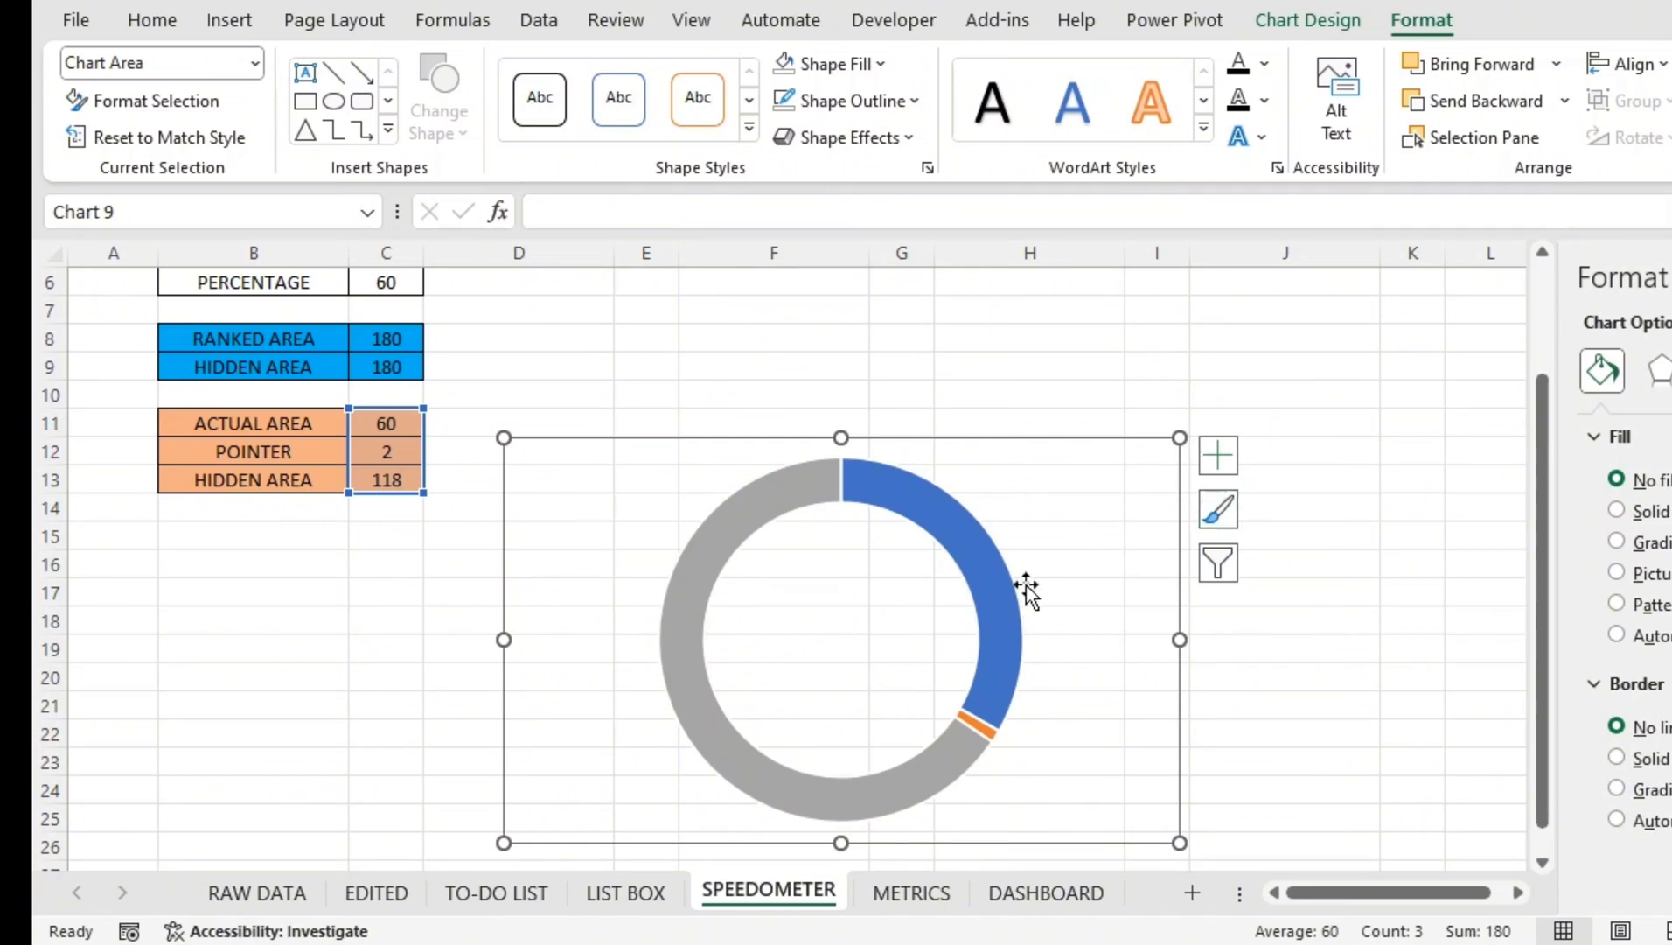
Step: Bring up Format Data Series for the new doughnut's ring series
right_click(980, 598)
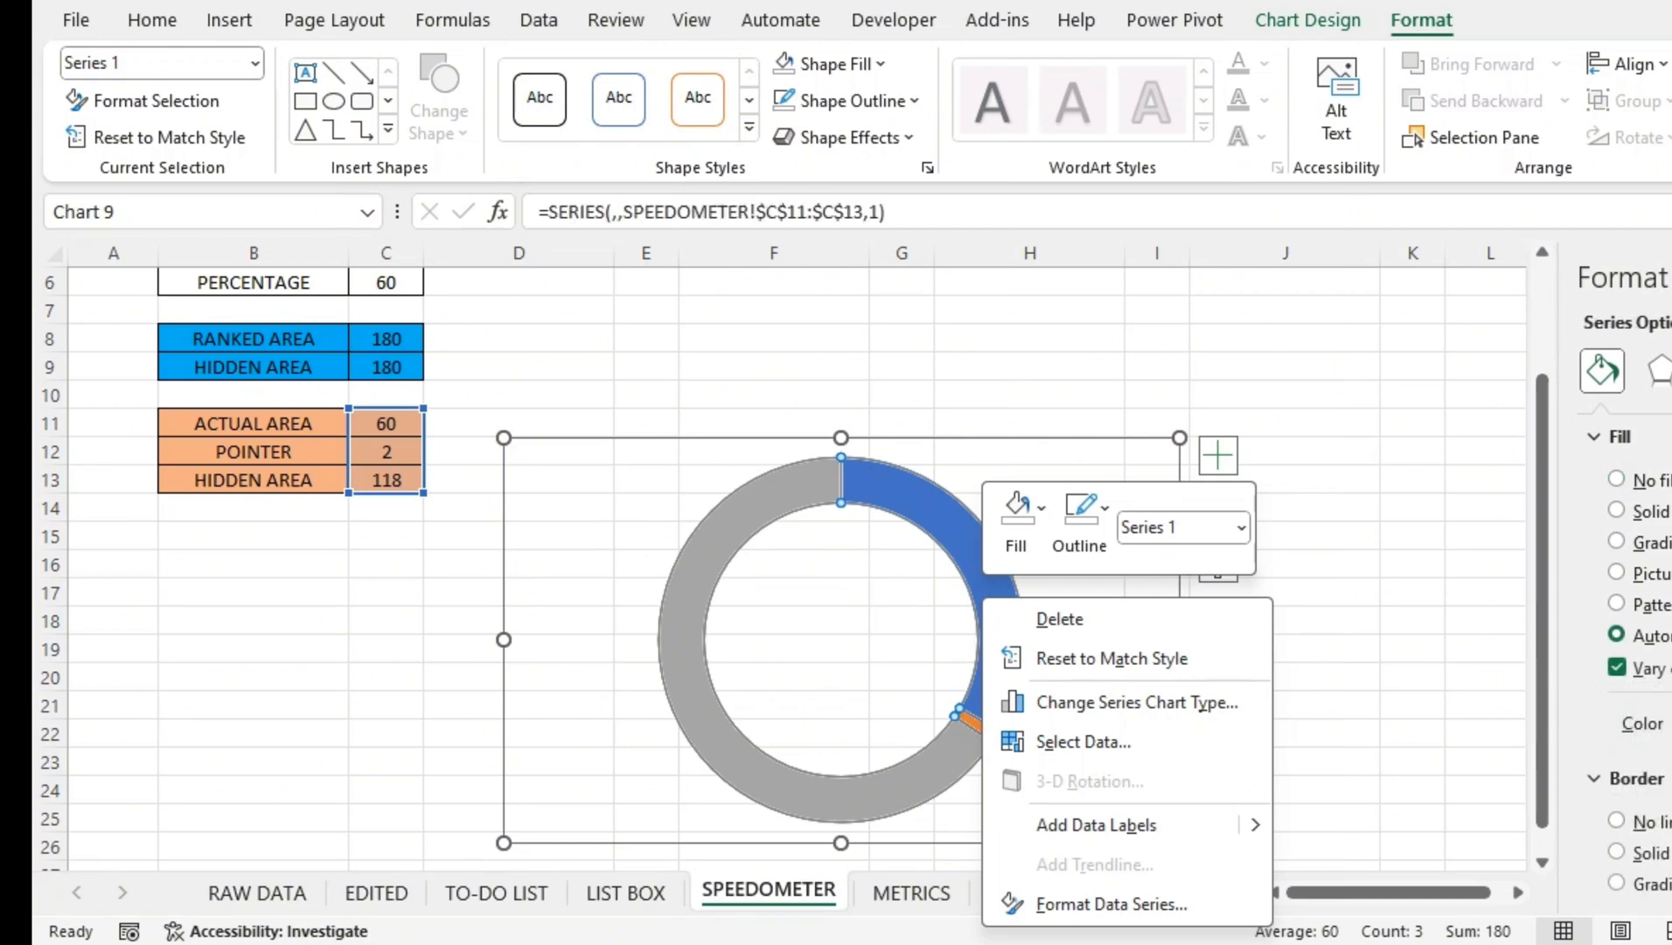
click(1092, 905)
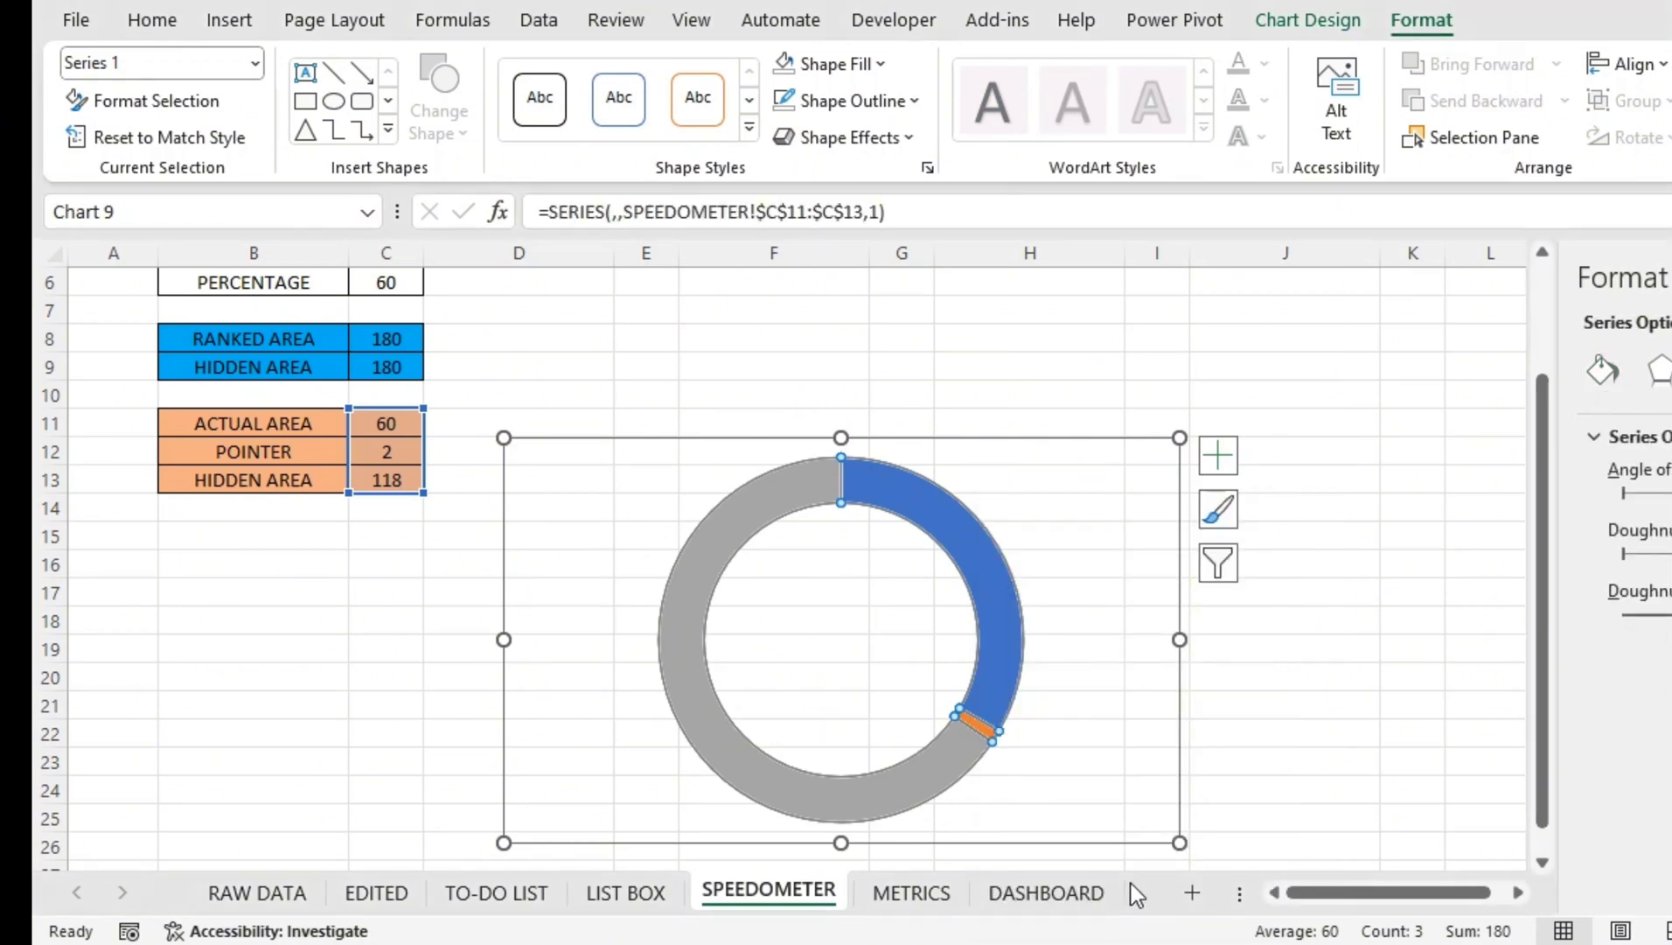
scroll(364, 527, up, 2)
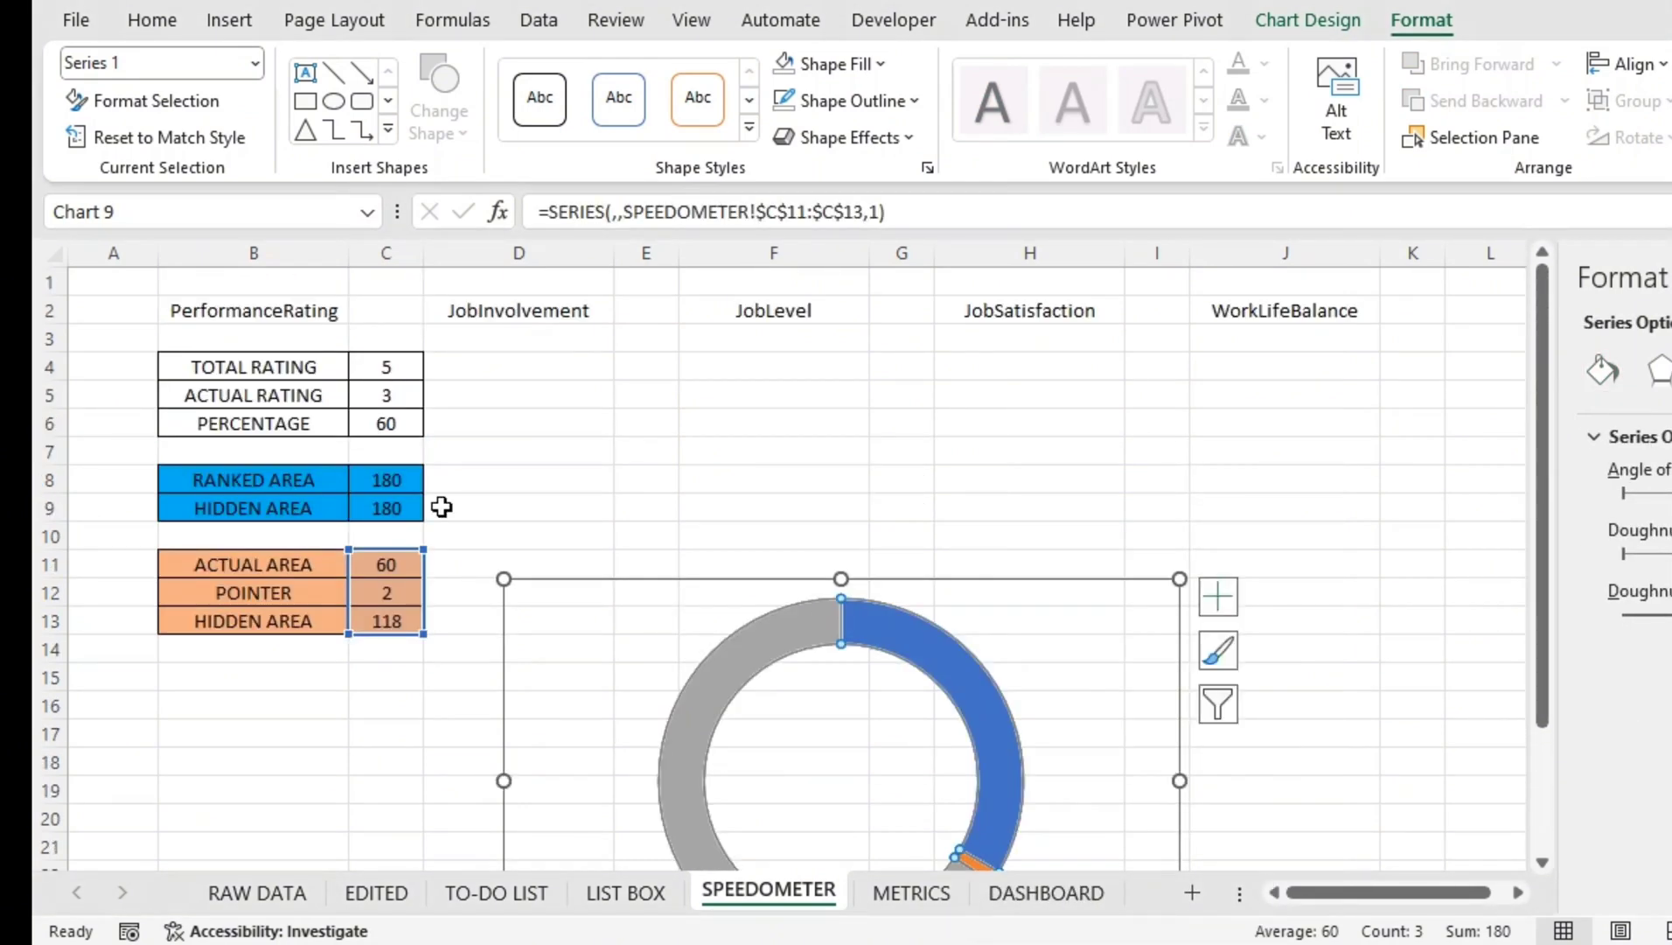
scroll(440, 505, down, 1)
scroll(701, 600, down, 1)
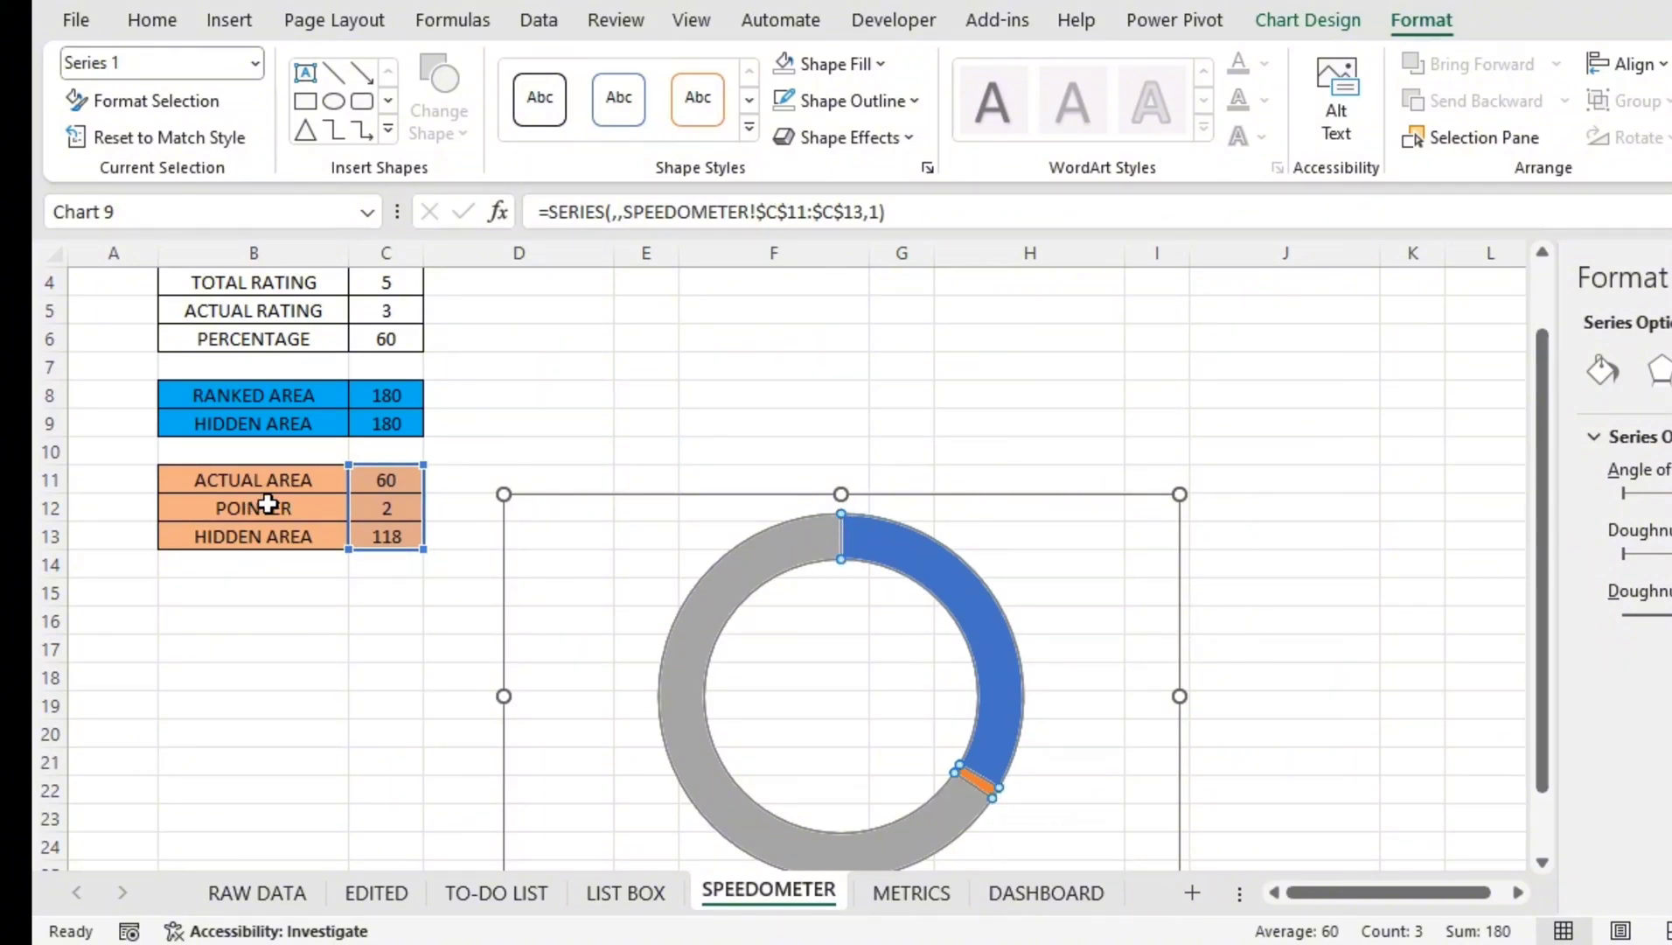
drag(267, 505, 394, 505)
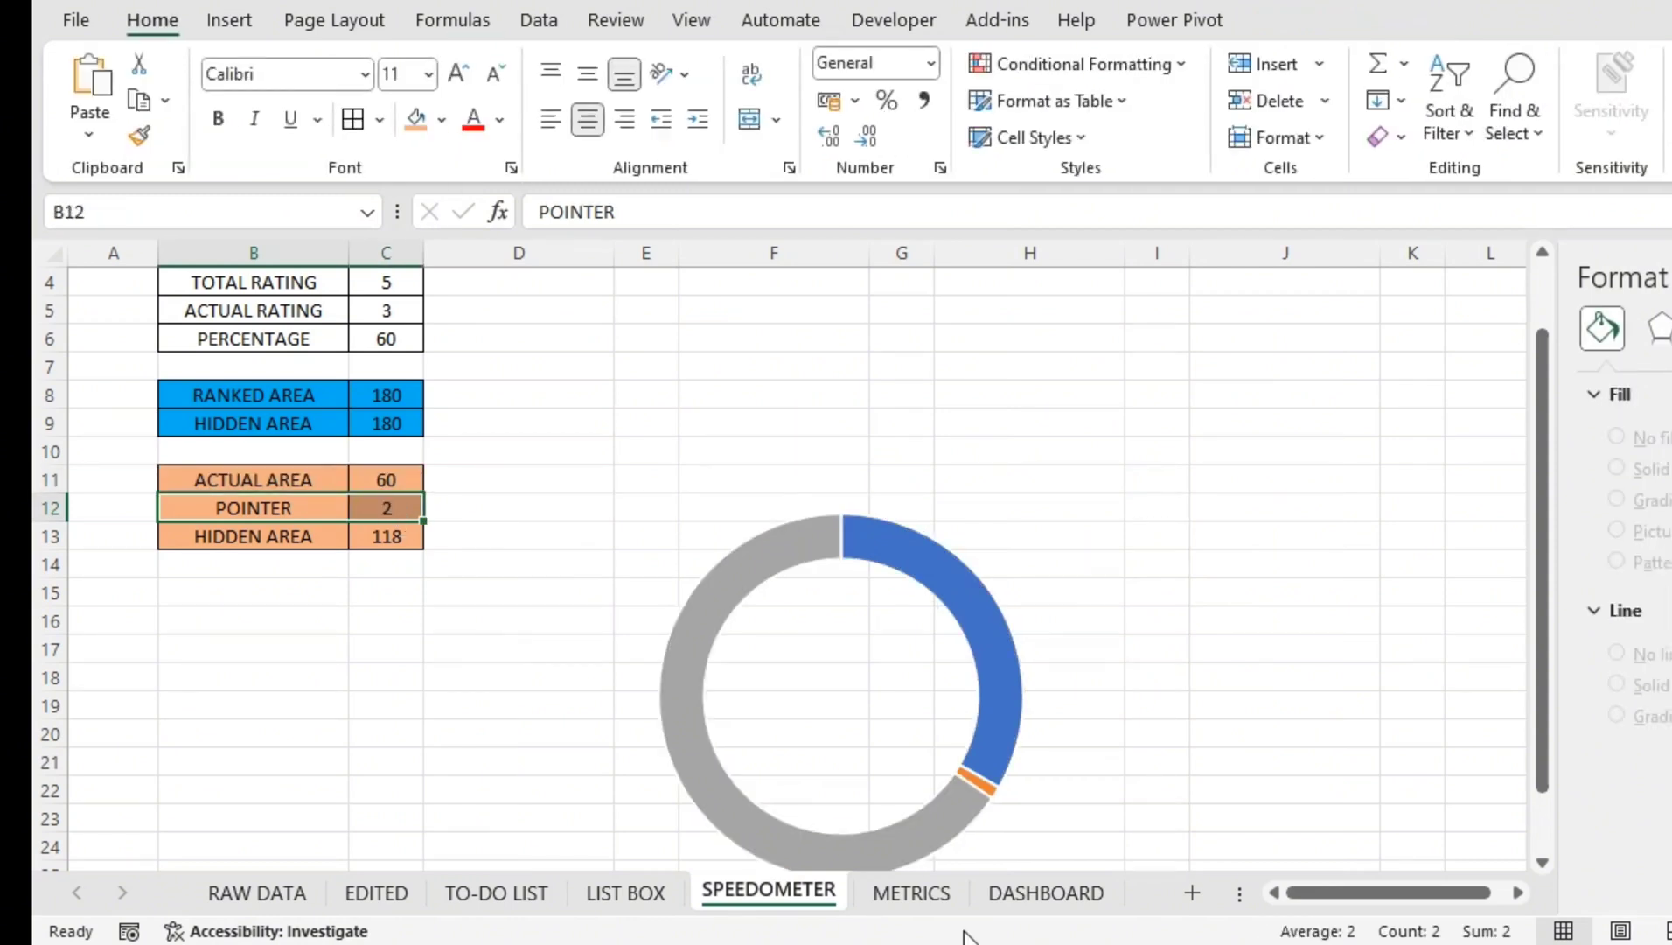
click(971, 787)
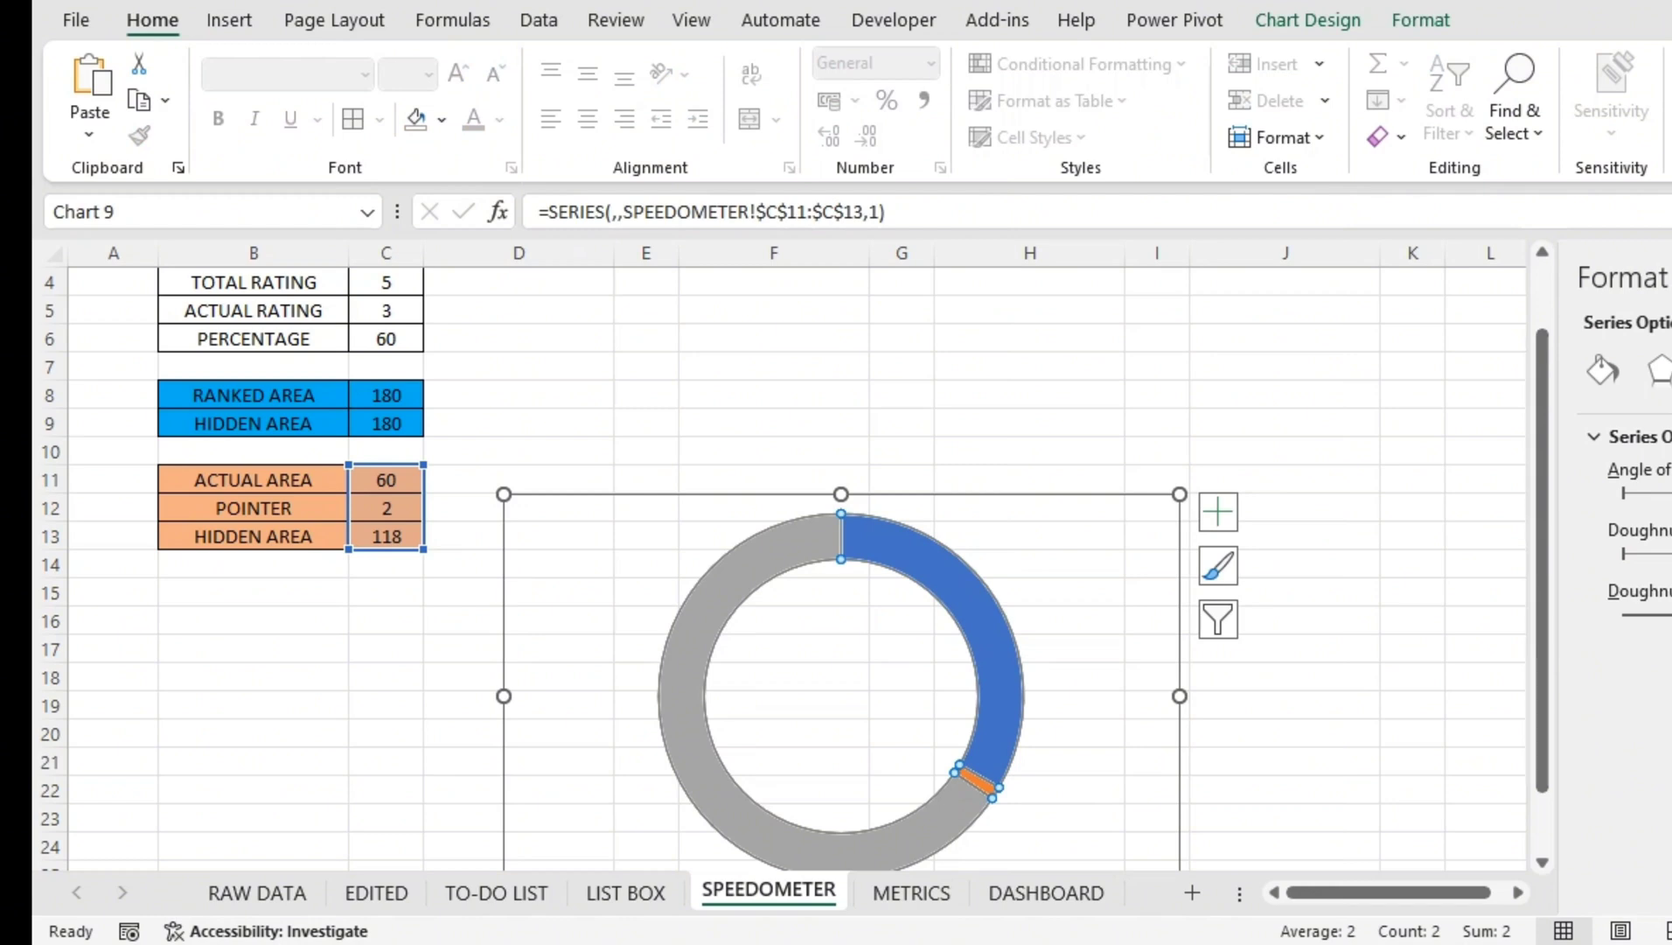
Step: Set Angle of first slice to 180, then raise it until the pointer slice is at top
drag(1623, 493, 1627, 493)
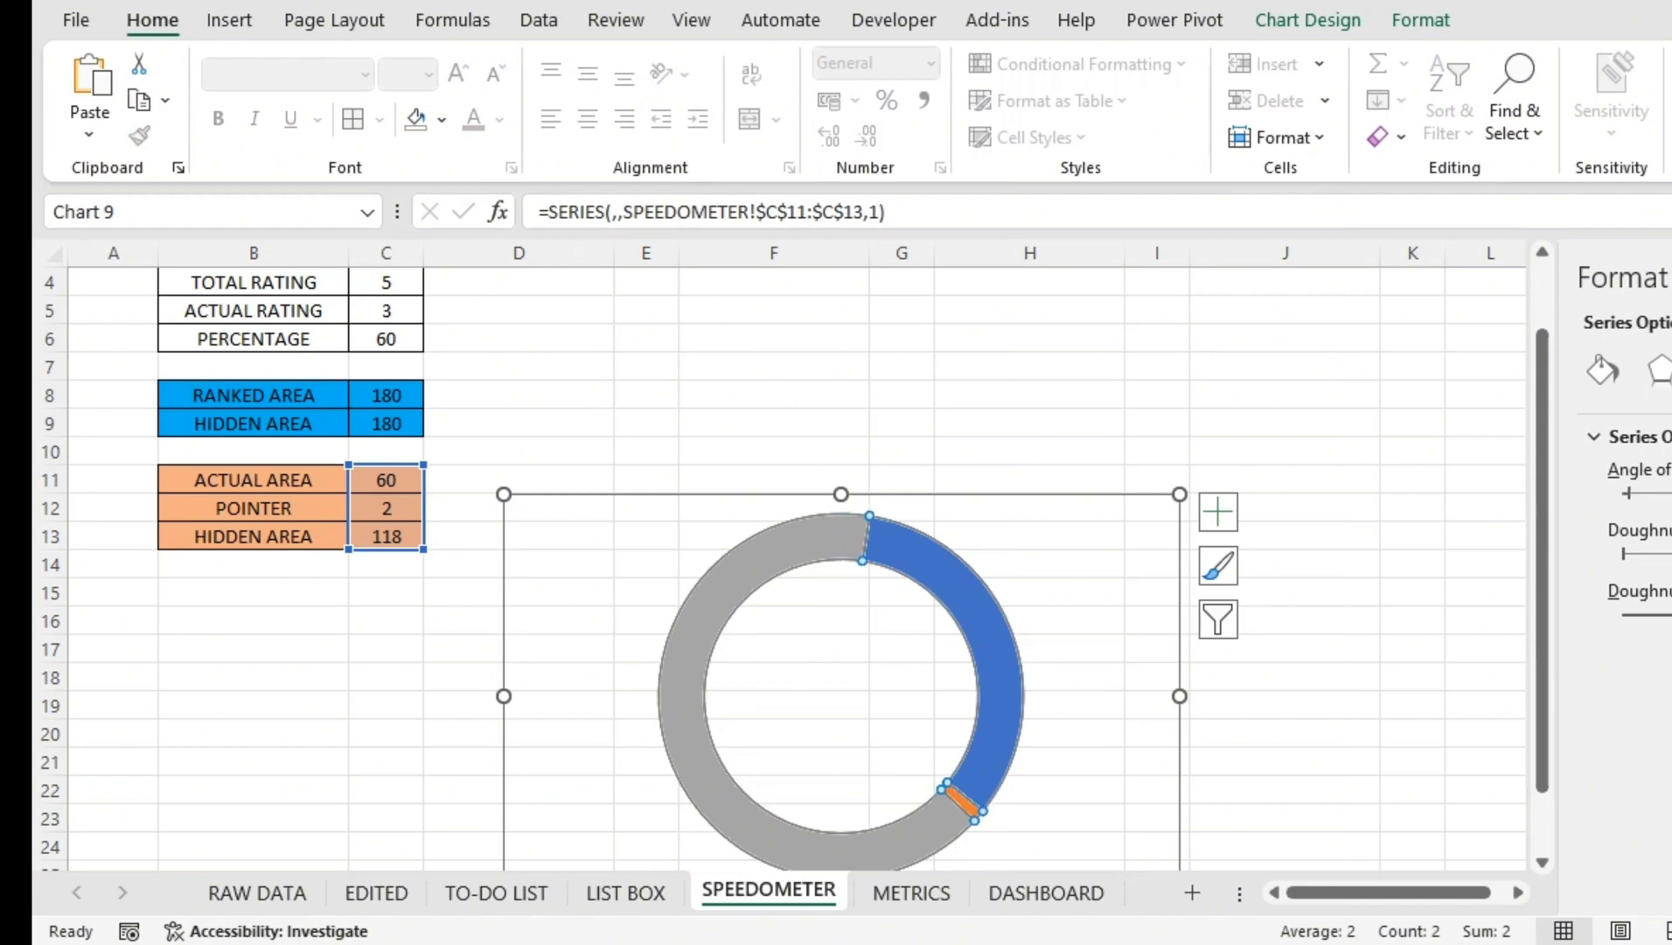
text(180)
key(Return)
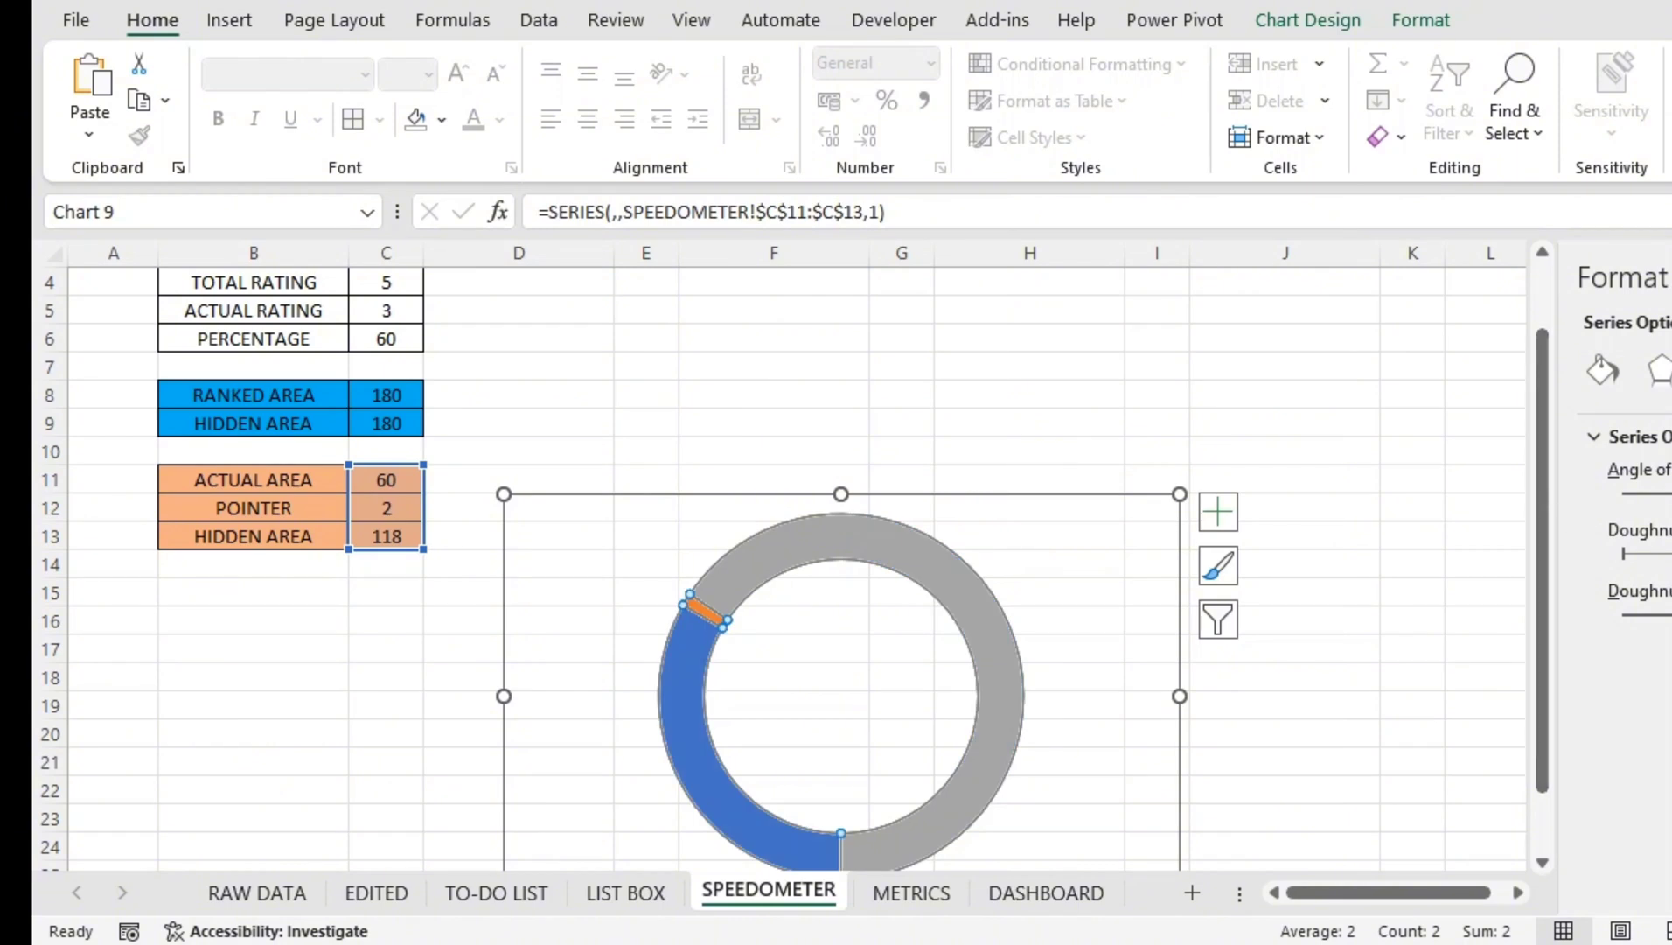
key(Up)
key(Up)
key(Up)
key(Up)
key(Up)
key(Up)
key(Up)
key(Up)
key(Up)
key(Up)
key(Up)
key(Up)
key(Up)
key(Up)
key(Up)
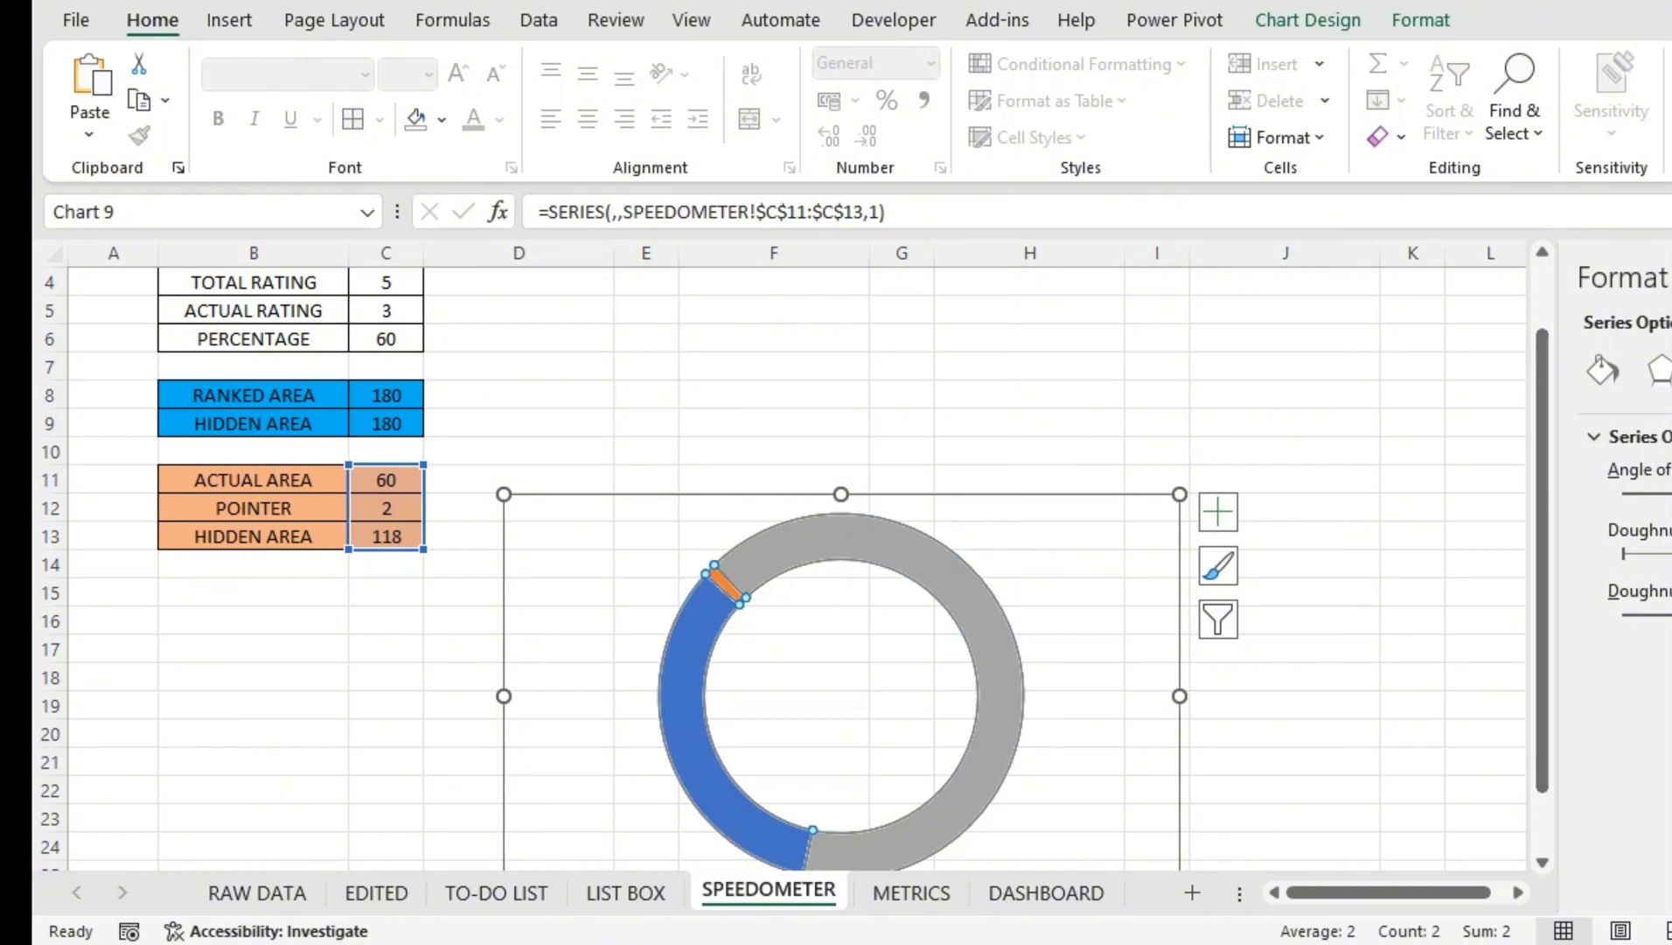
key(Up)
key(Up)
key(Up)
key(Up)
key(Up)
key(Up)
key(Up)
key(Up)
key(Up)
key(Up)
key(Up)
key(Up)
key(Up)
key(Up)
key(Up)
key(Up)
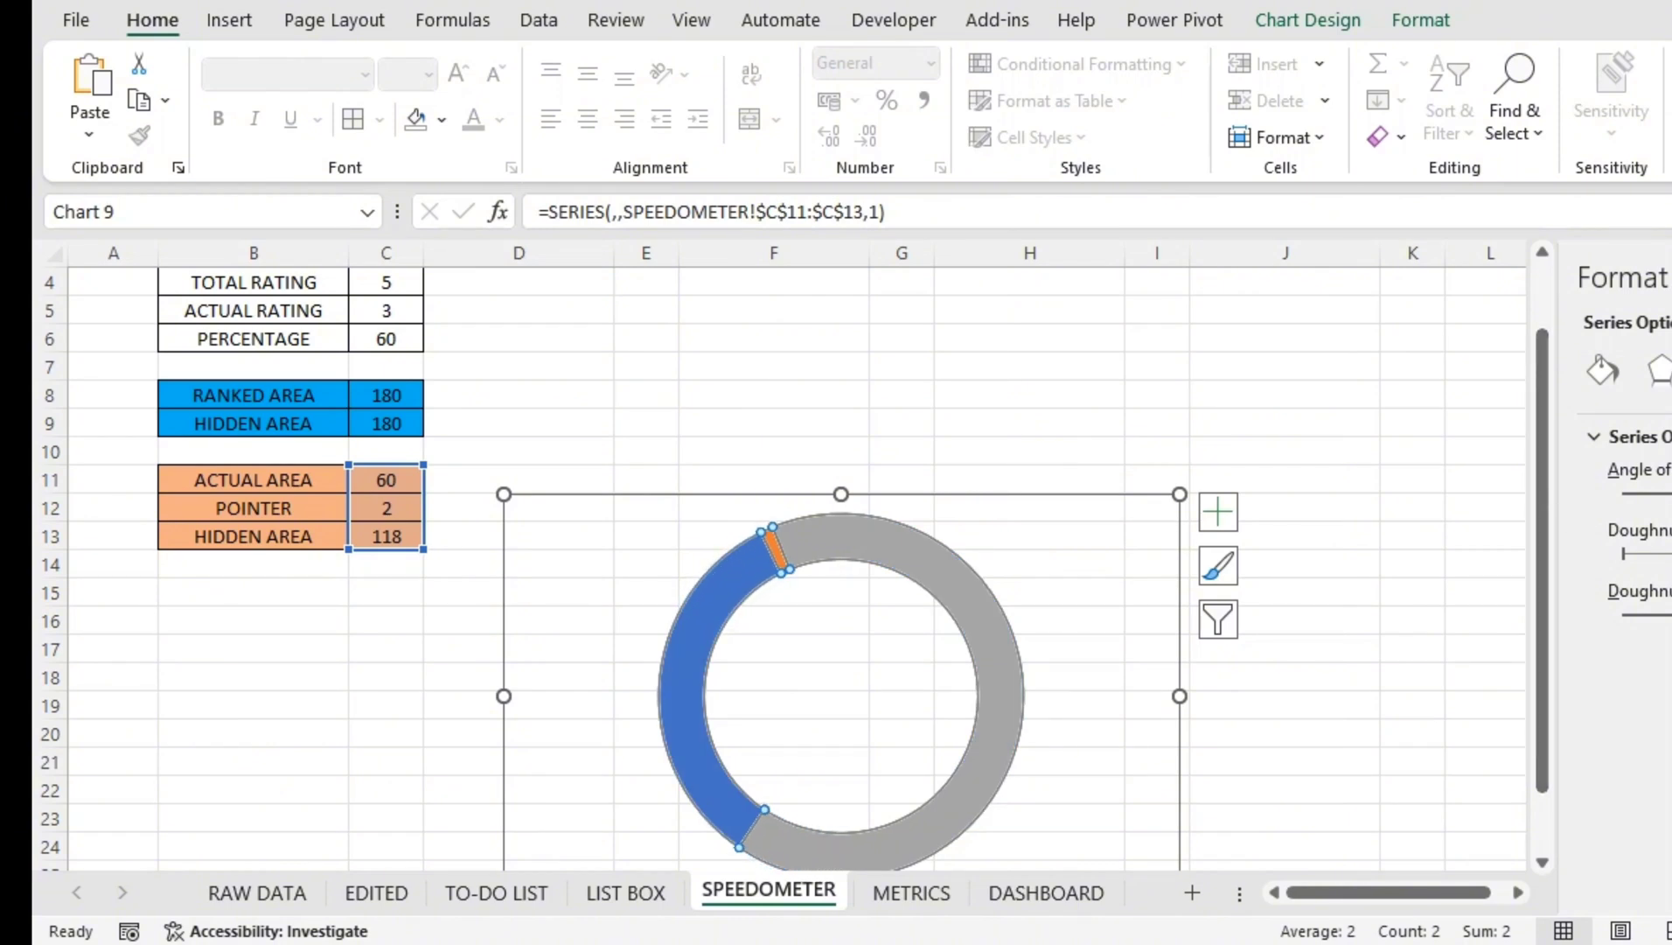
key(Up)
key(Up)
key(Up)
key(Up)
key(Up)
key(Up)
key(Up)
key(Up)
key(Up)
key(Up)
key(Up)
key(Up)
key(Up)
key(Up)
key(Up)
key(Up)
key(Up)
key(Up)
key(Up)
key(Up)
key(Up)
key(Up)
key(Up)
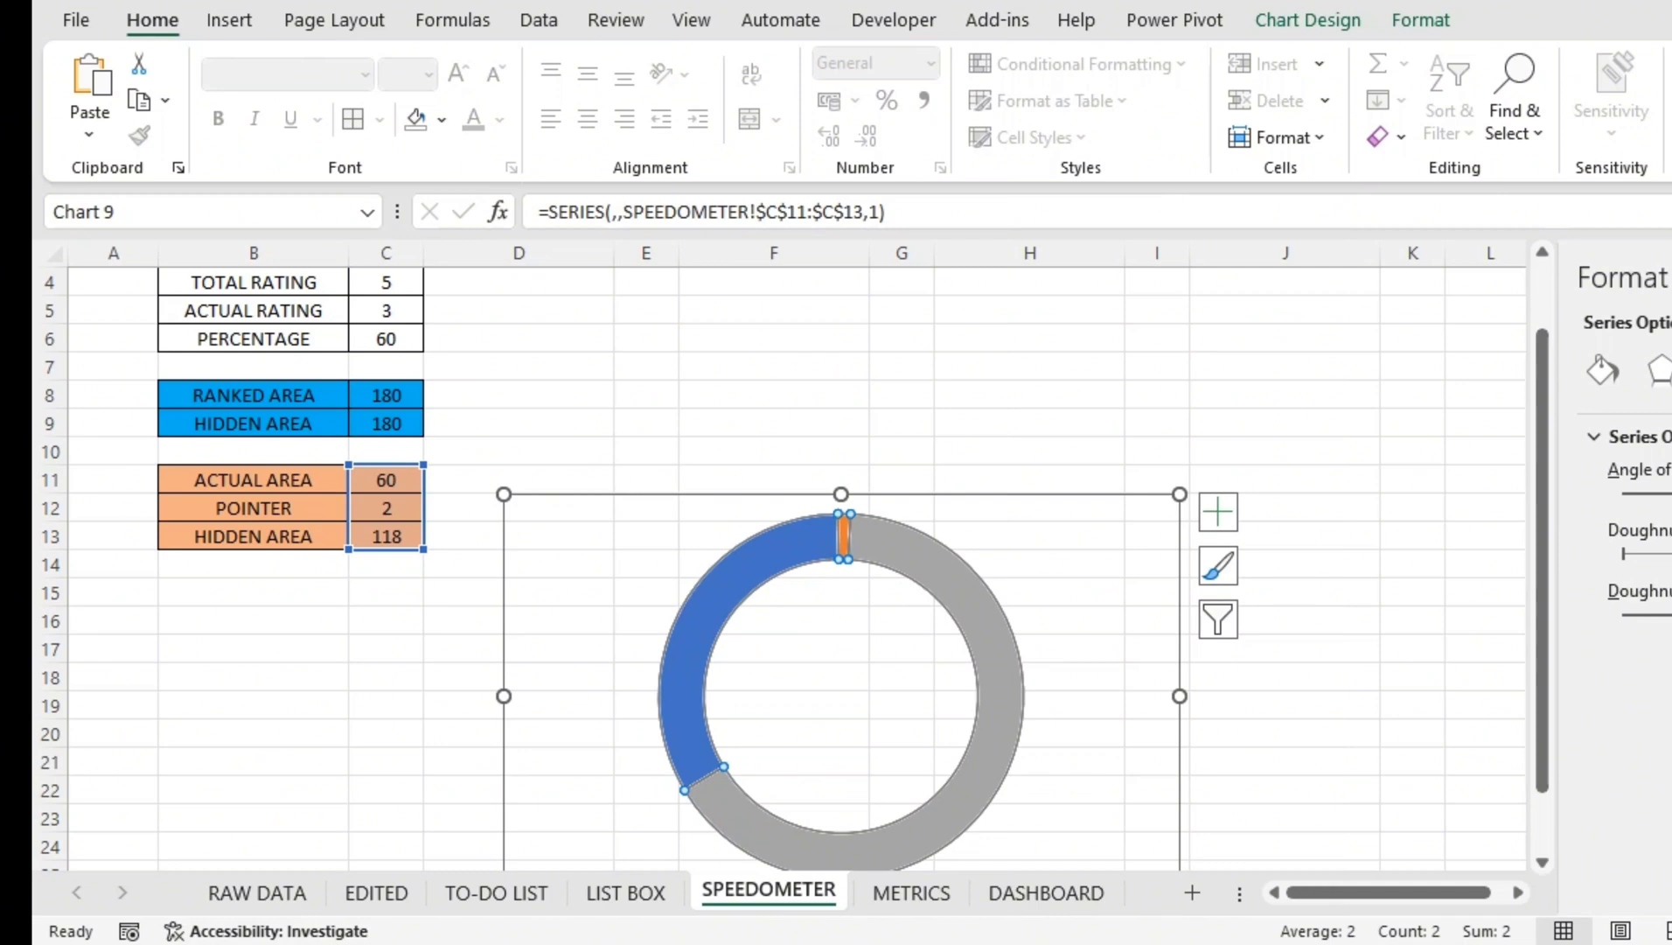
key(Up)
Step: Drag Doughnut Hole Size far left for a tiny centre, then select the grey slice
key(Tab)
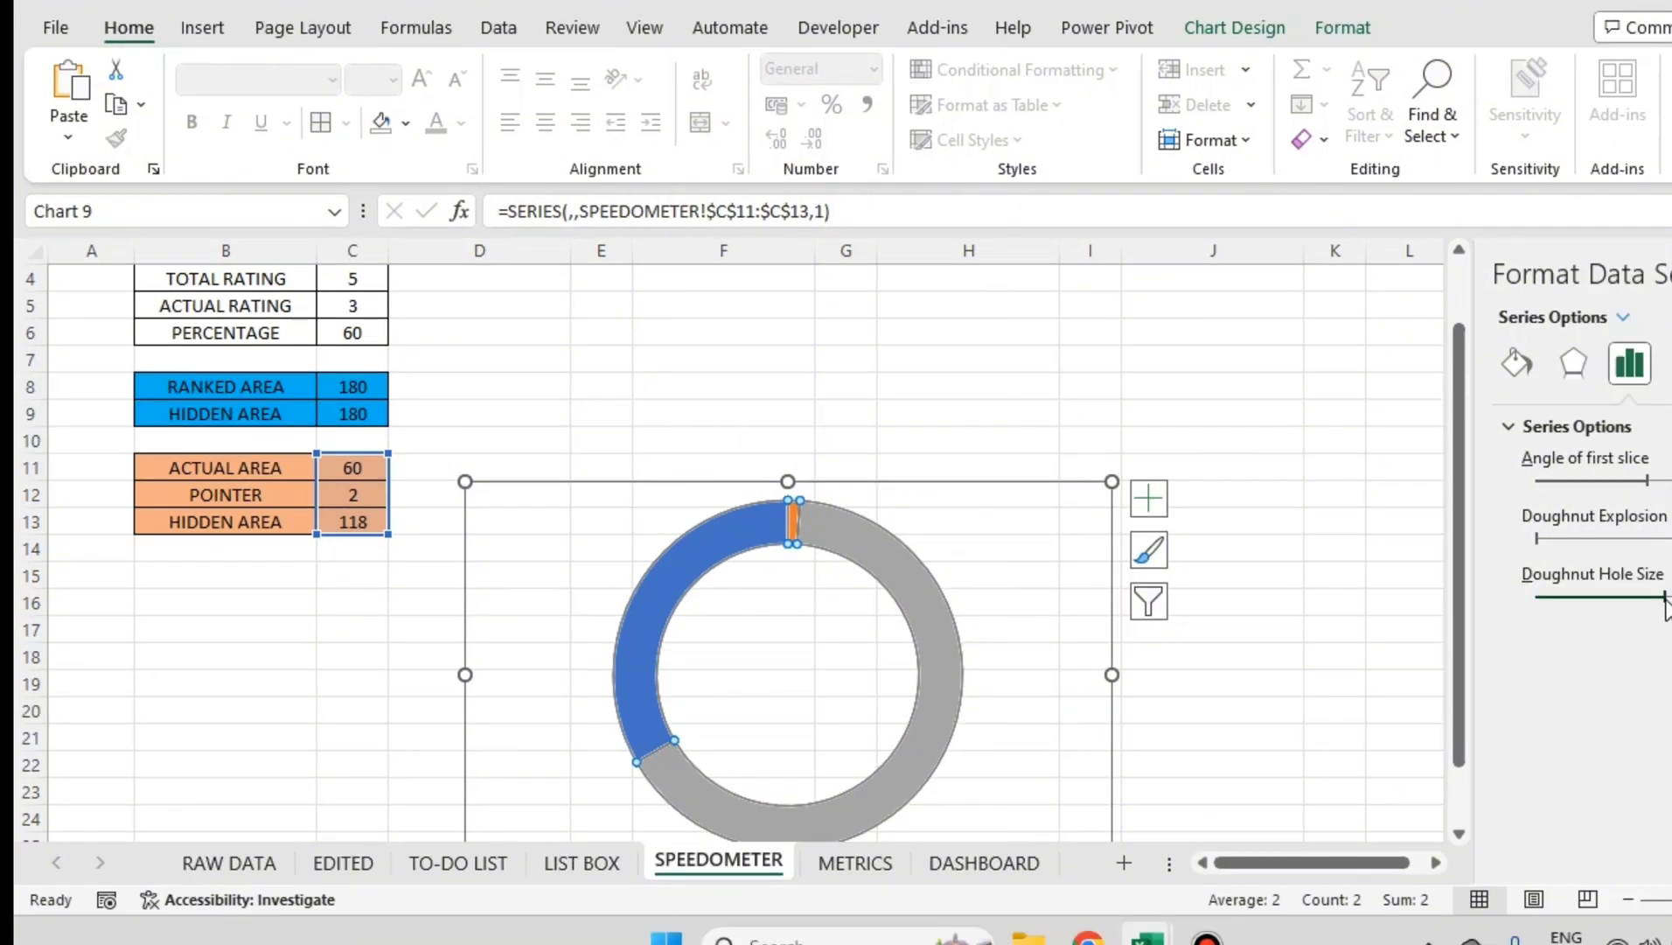
drag(1665, 598, 1651, 596)
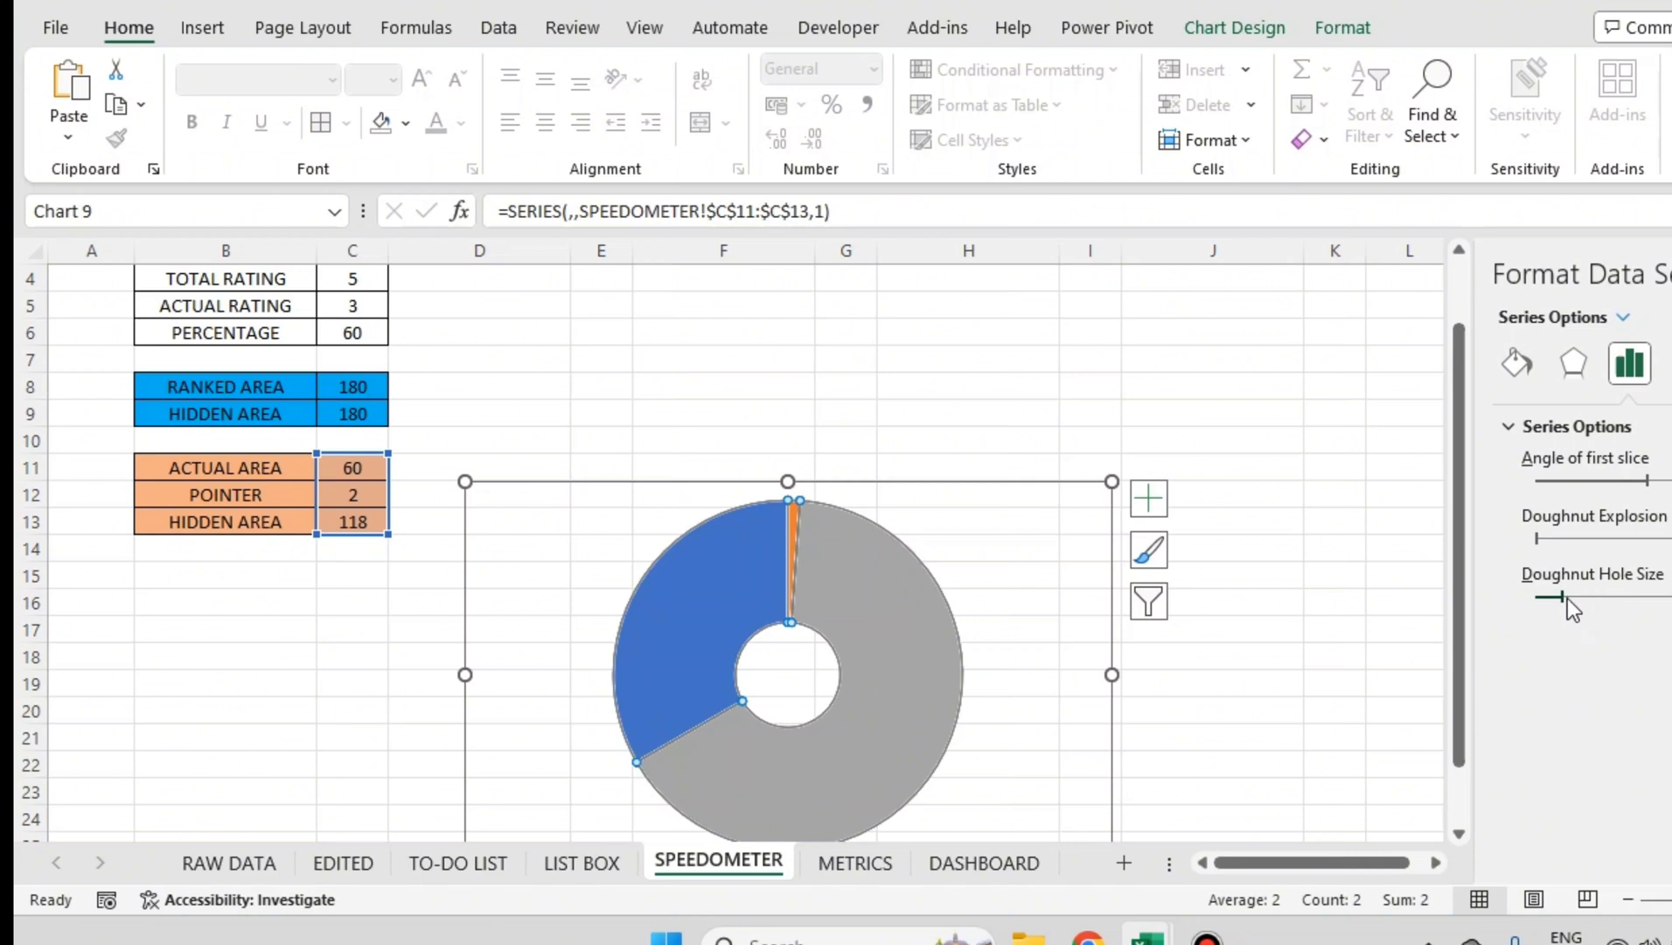
click(1395, 626)
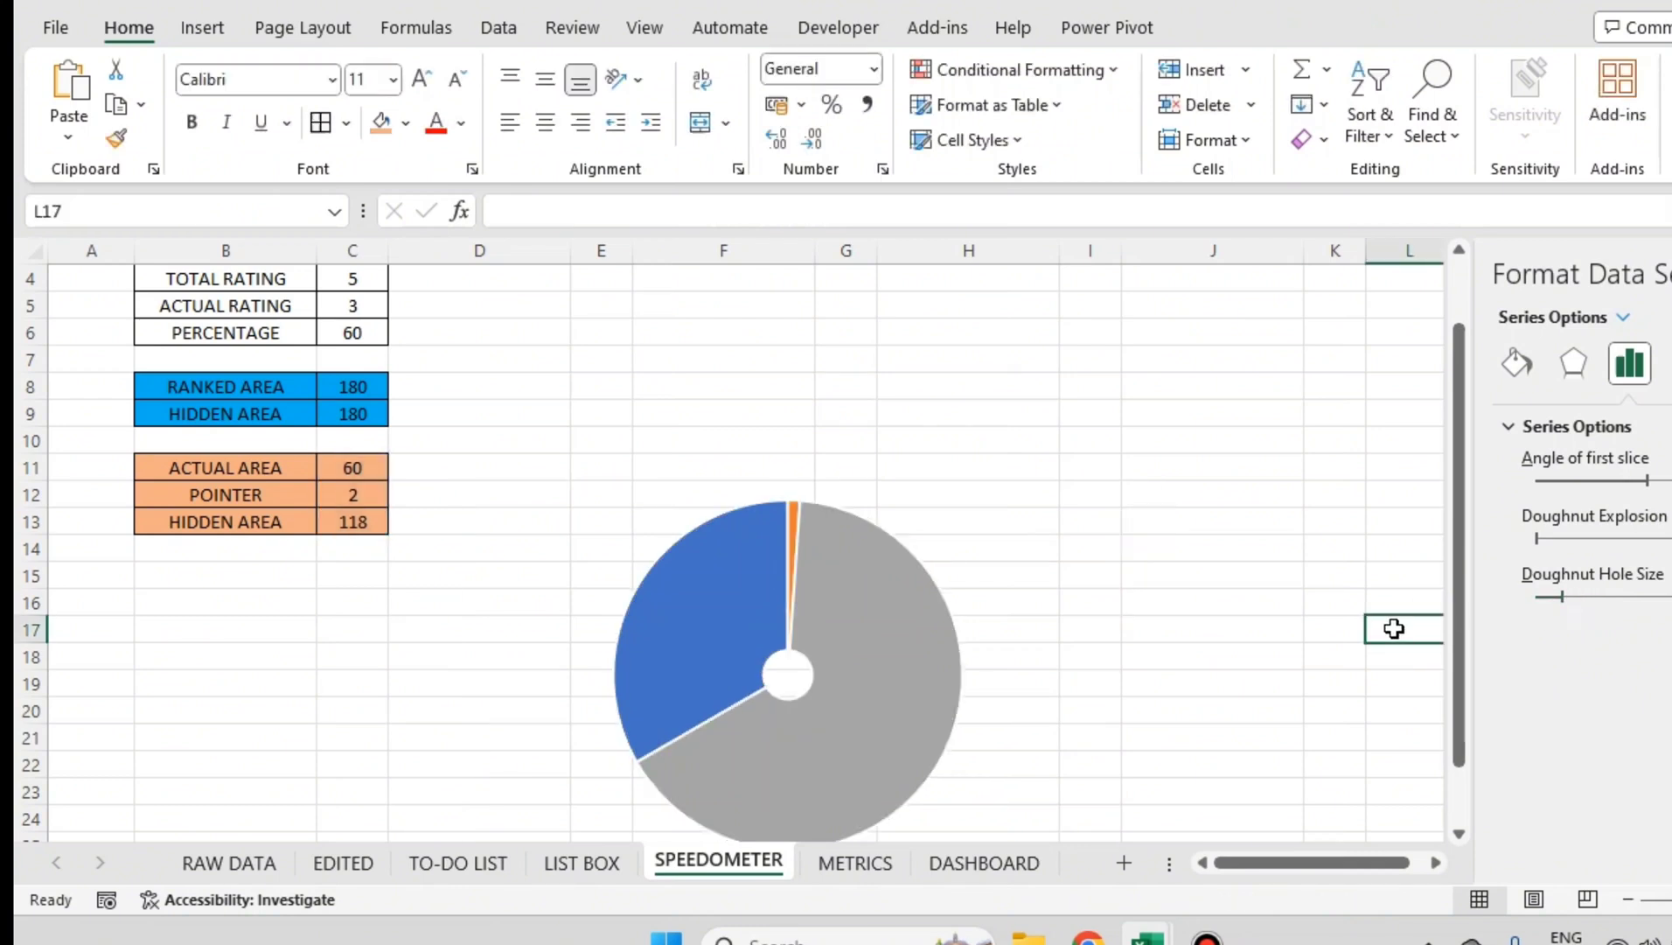
click(793, 541)
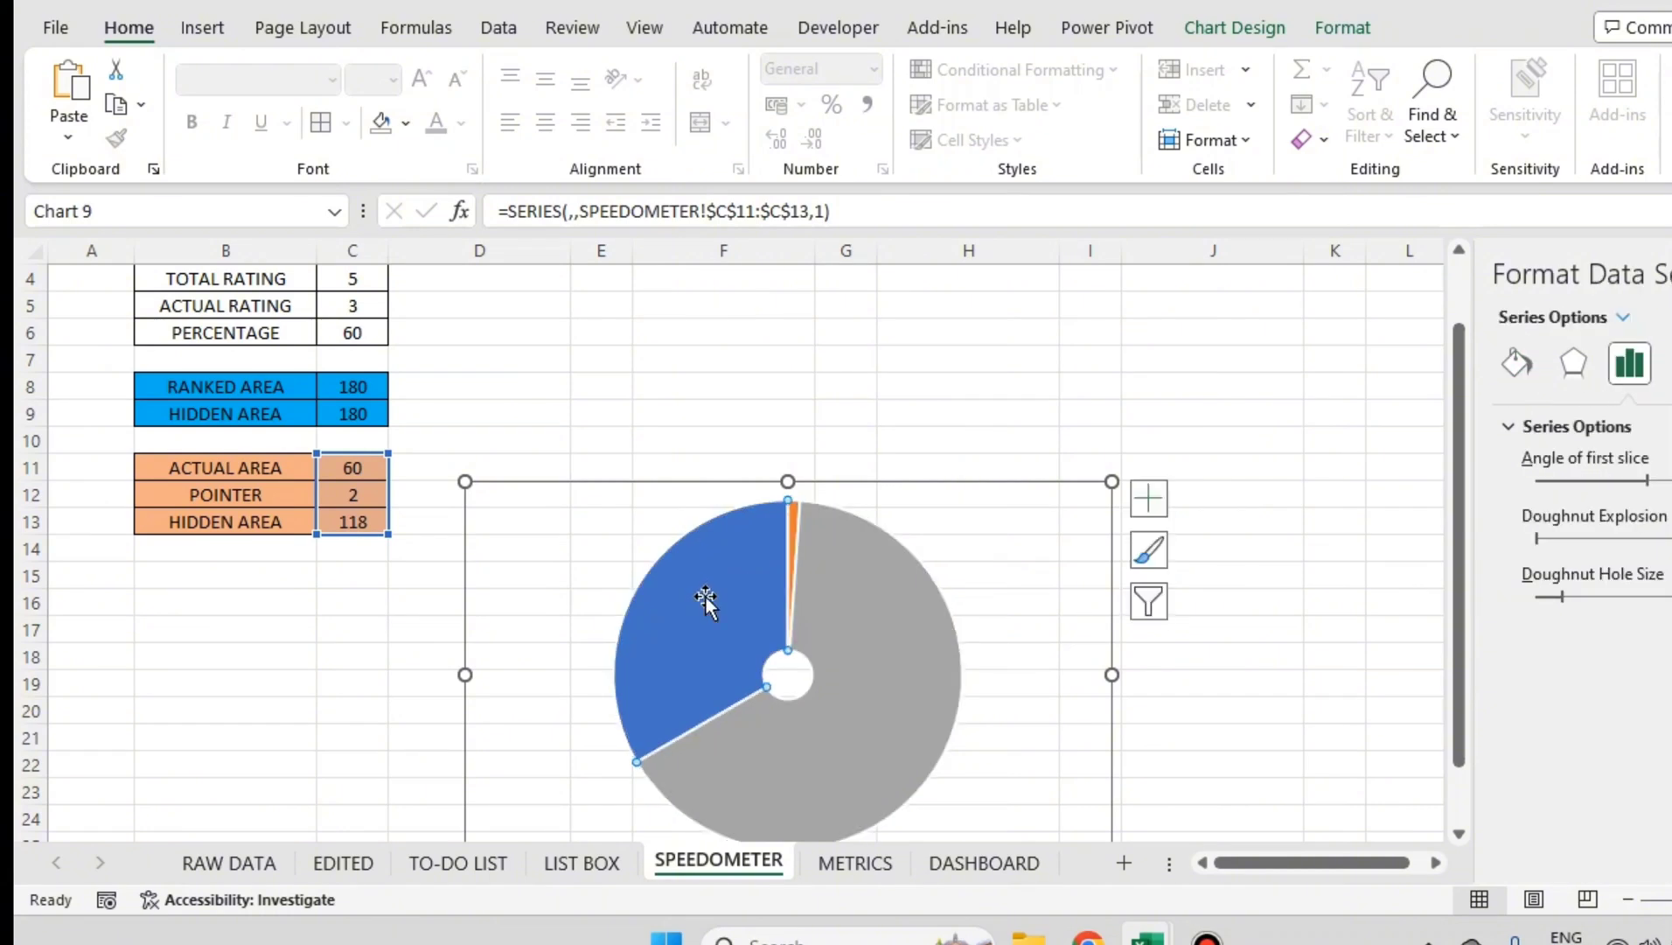
click(845, 638)
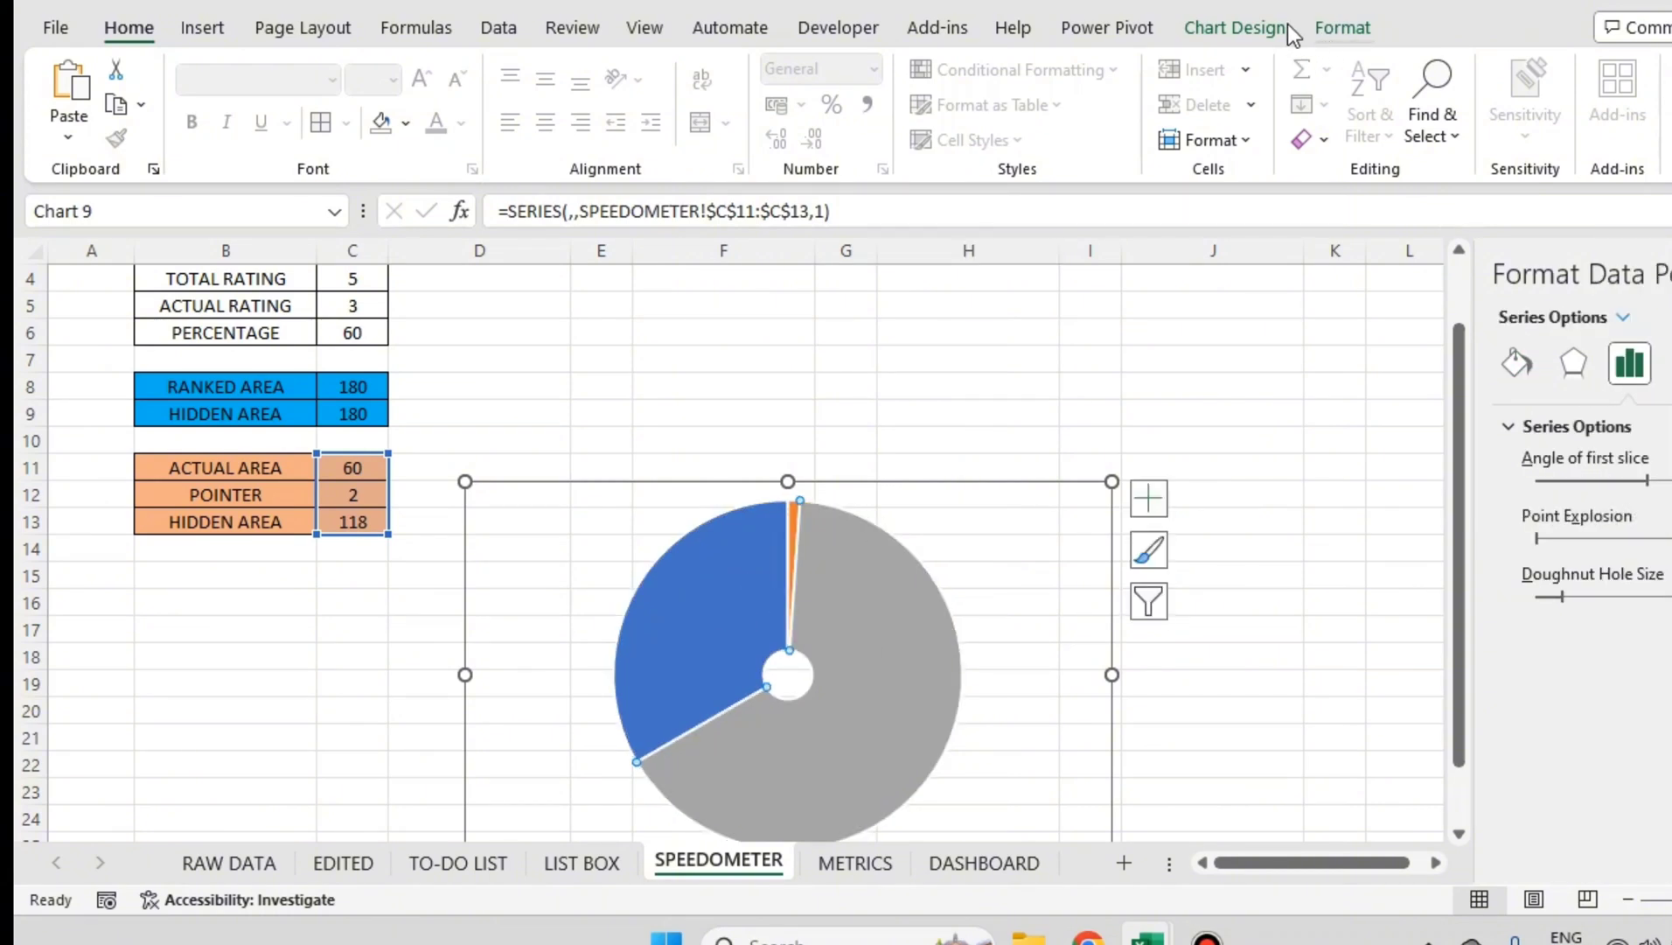
Step: Give the grey and blue doughnut slices No Fill and No Outline
click(1342, 27)
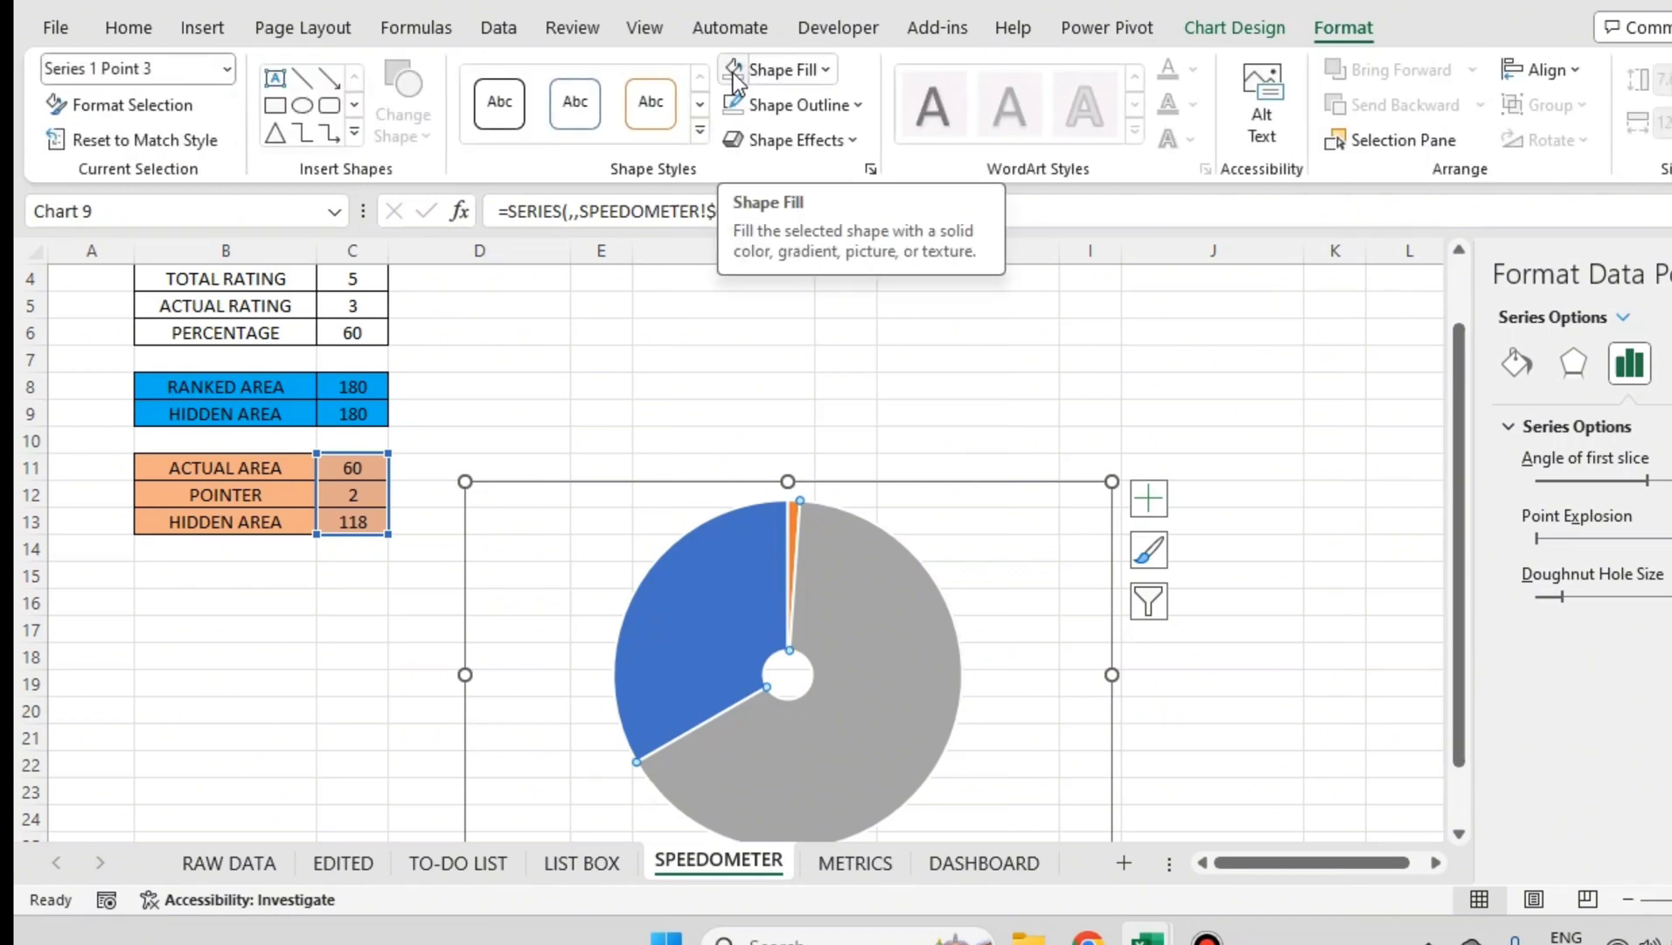
click(732, 73)
click(775, 105)
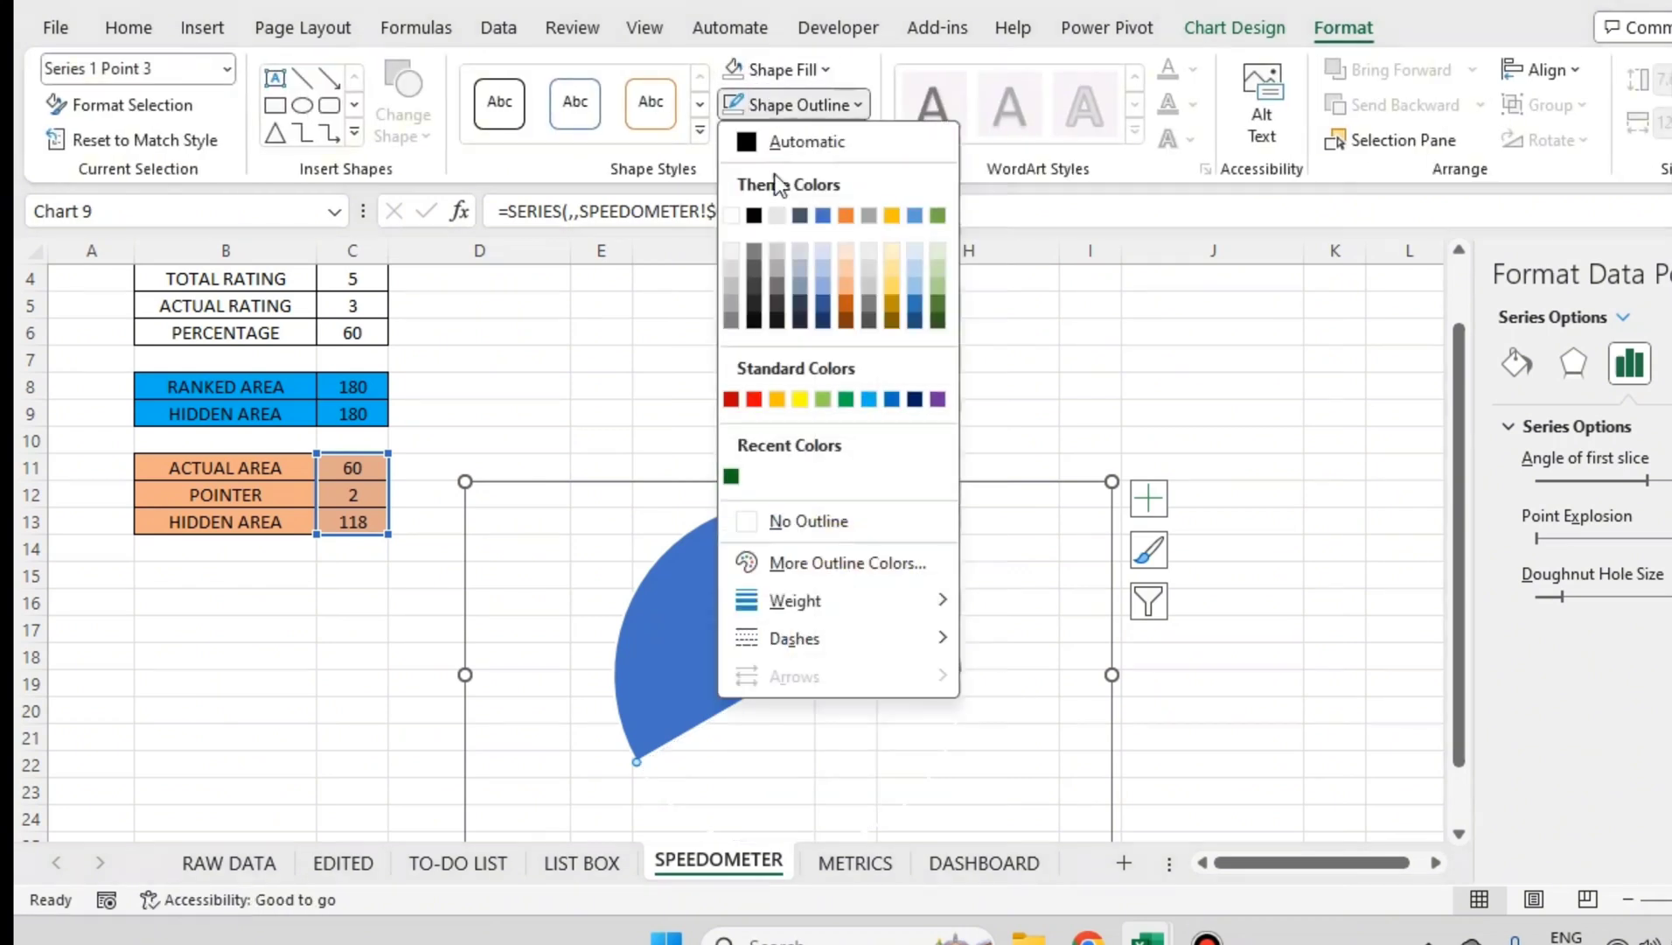
click(794, 521)
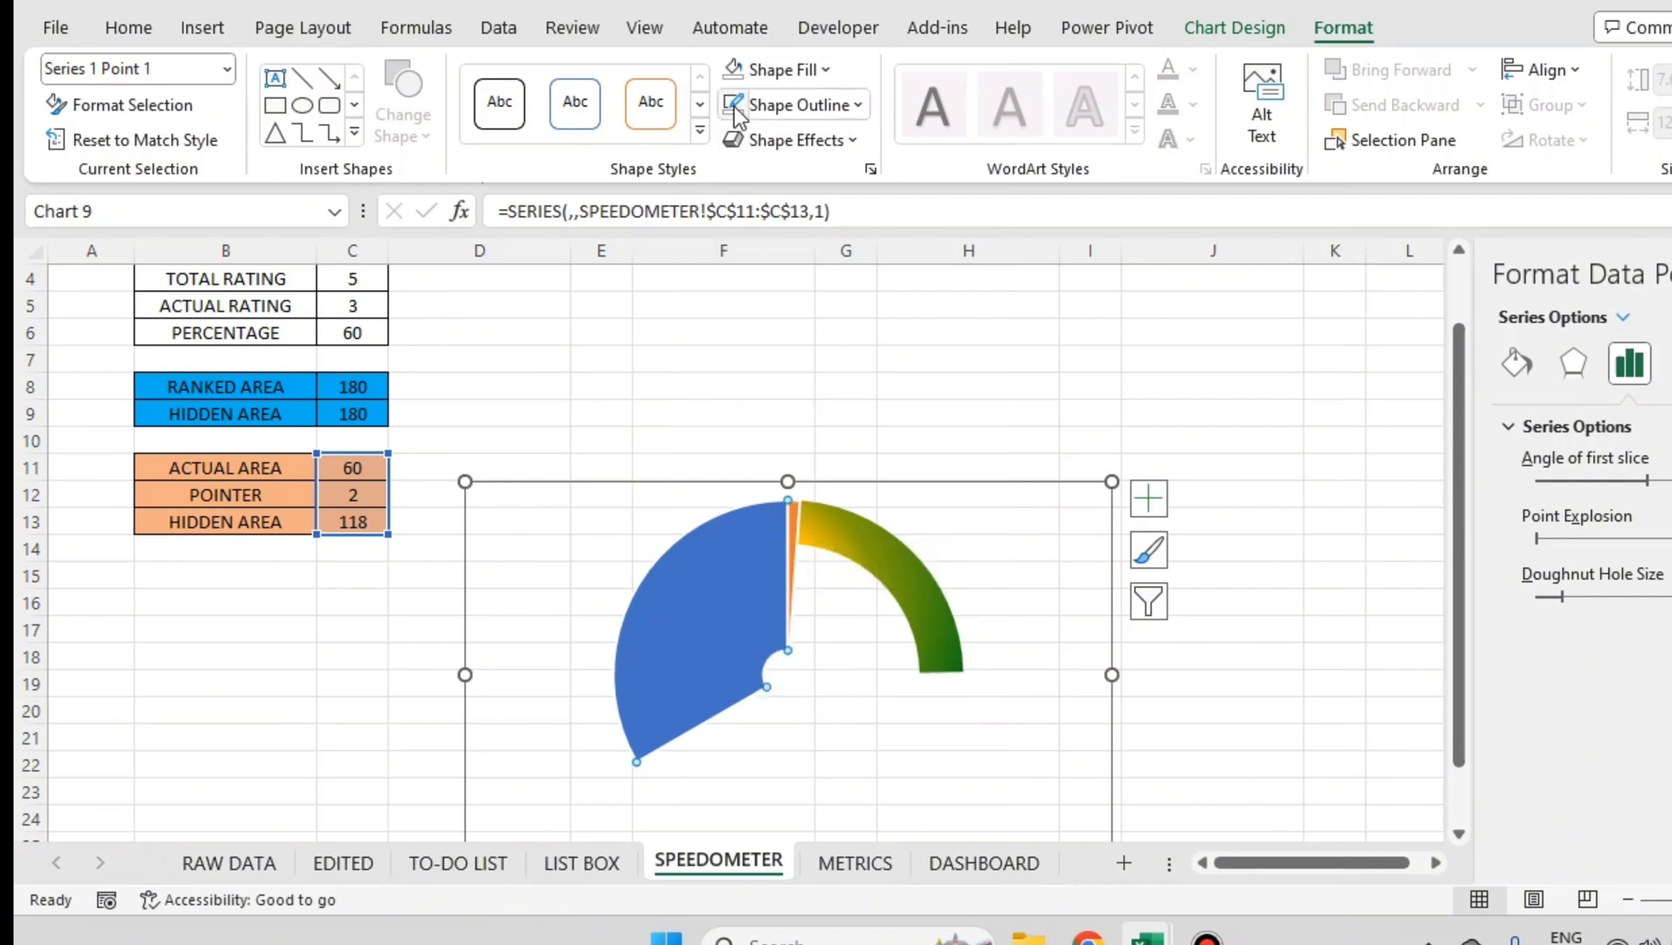
click(799, 105)
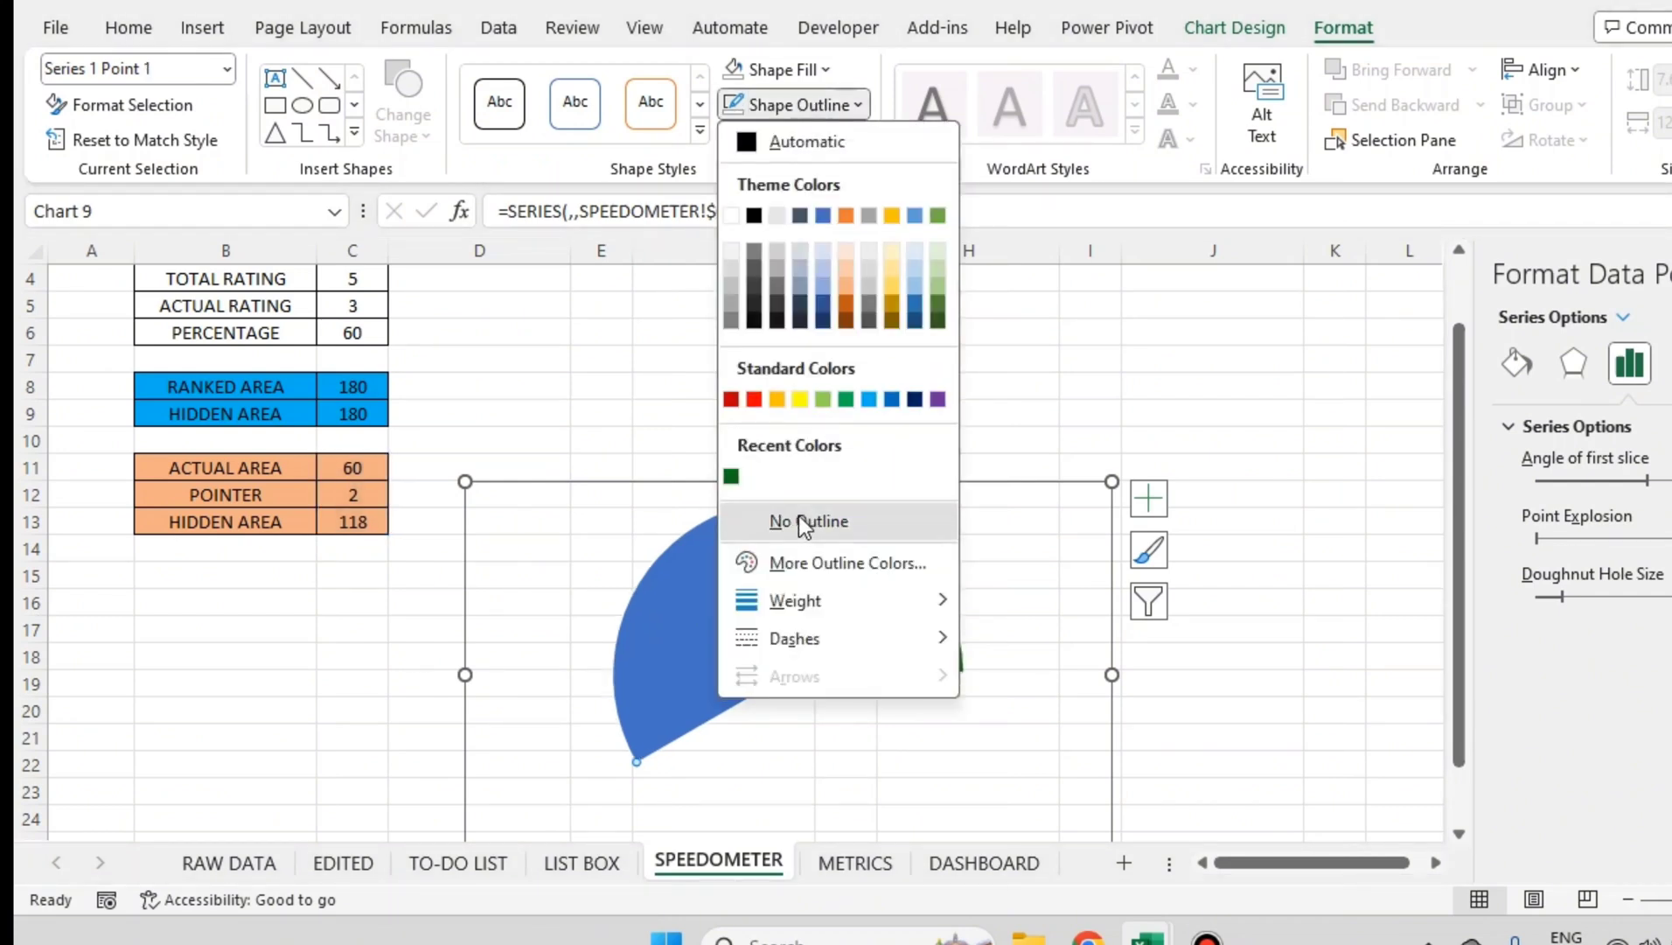
click(798, 515)
click(778, 70)
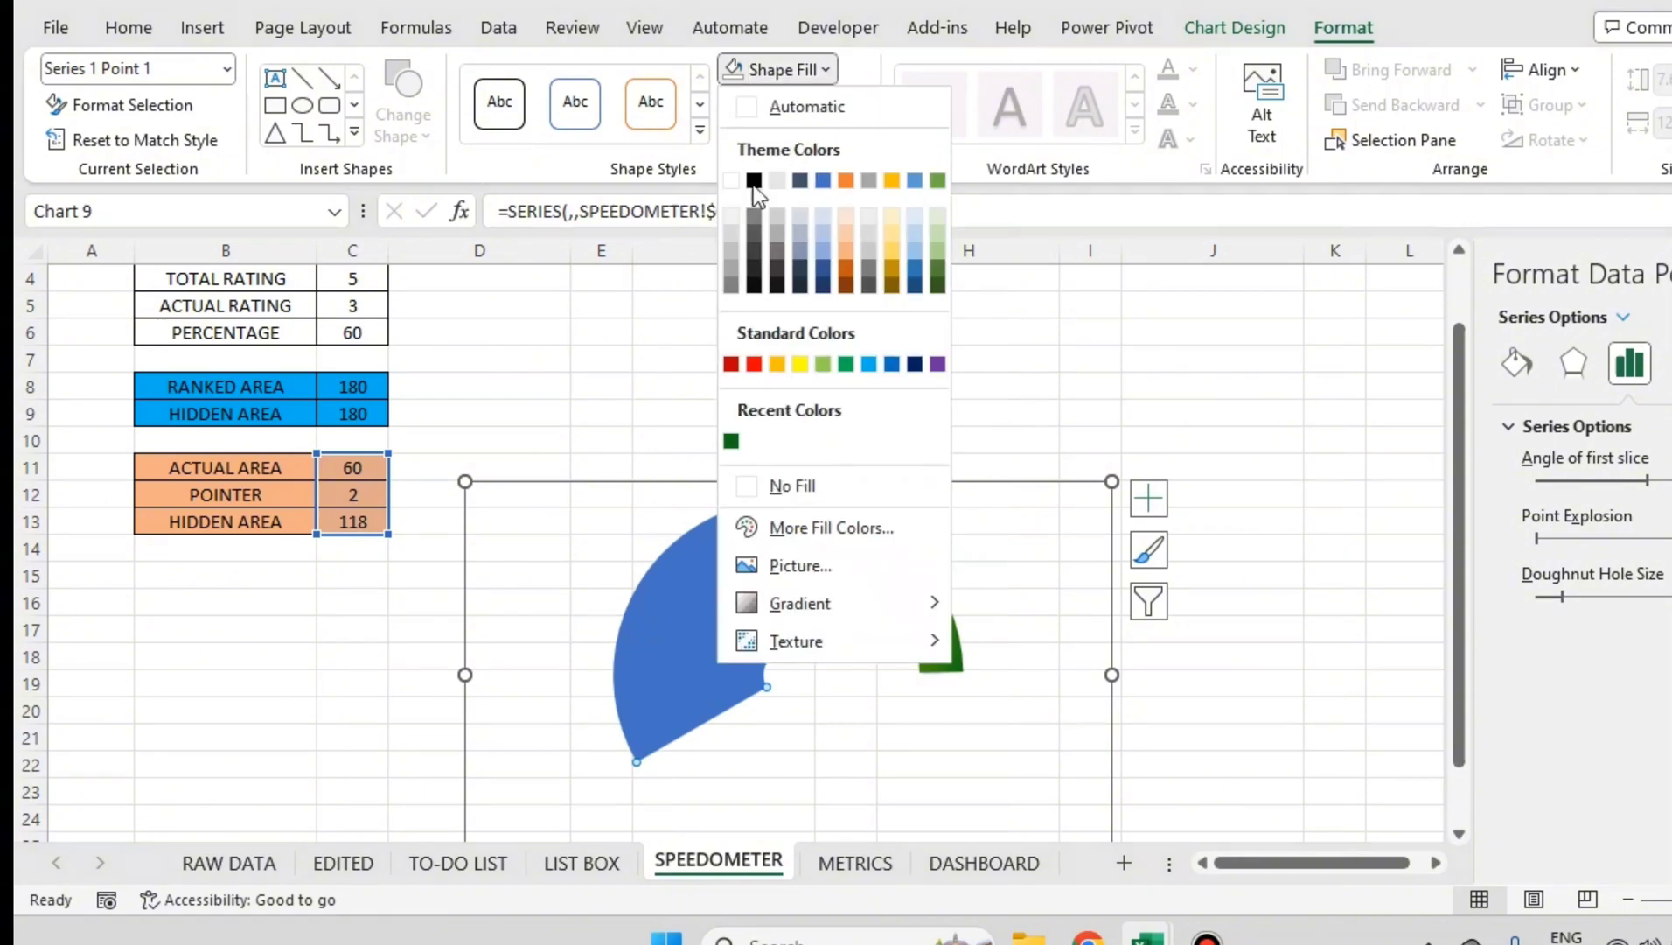
click(756, 490)
click(969, 404)
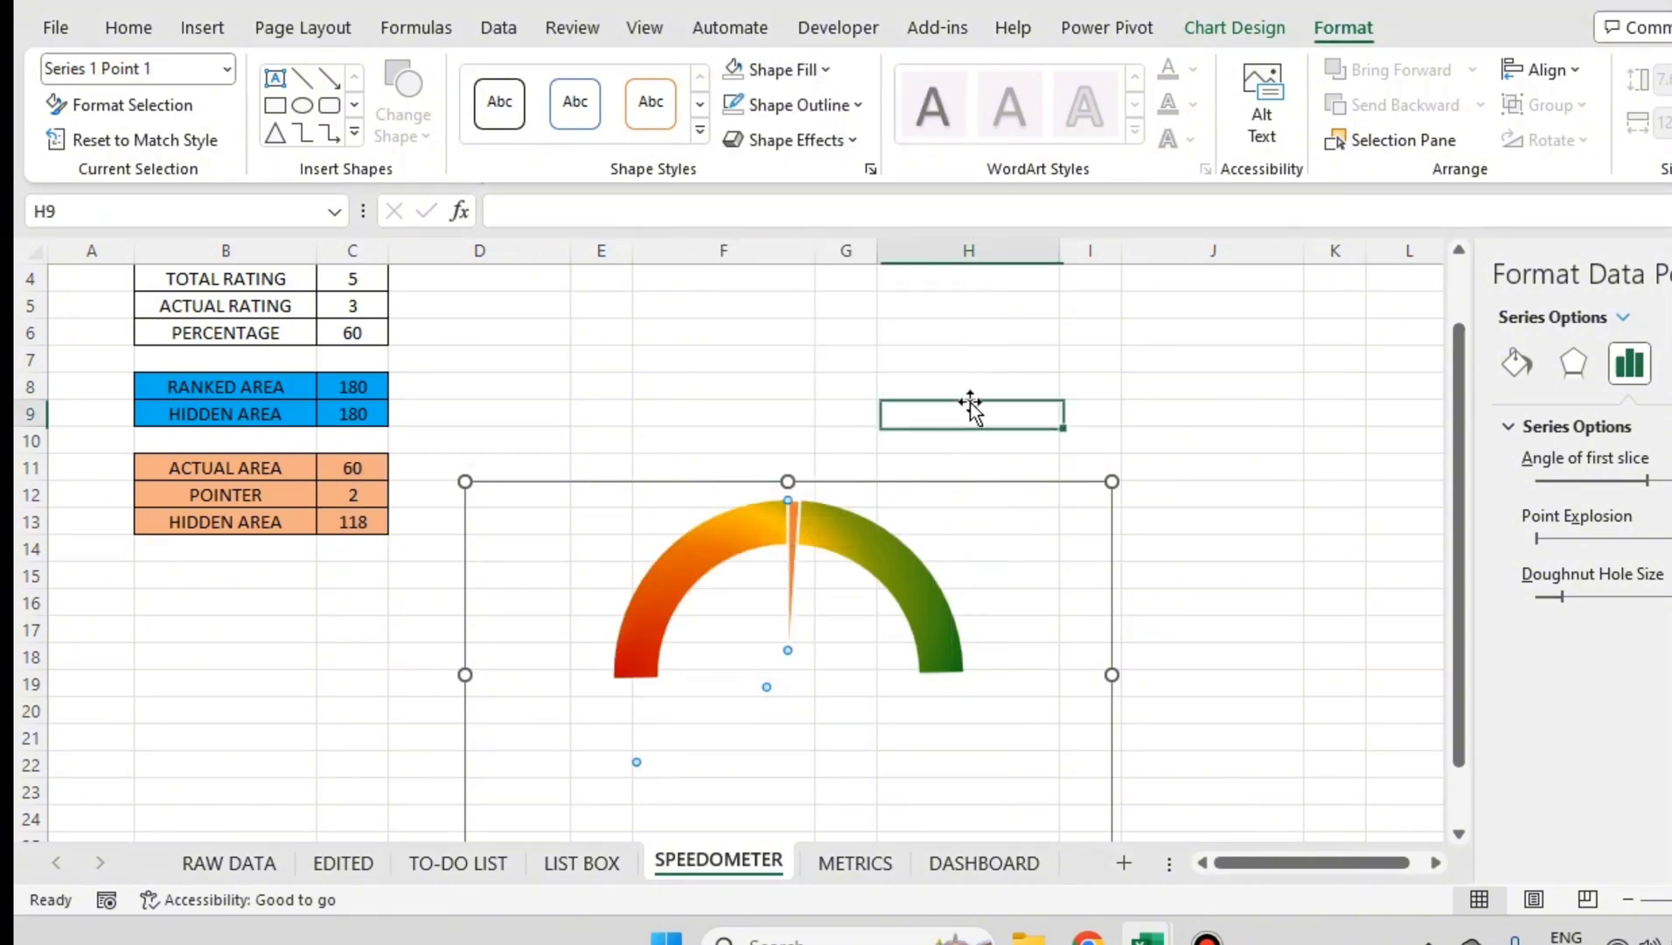
Step: Remove the series outline and fill the pointer slice Blue as the needle
click(788, 589)
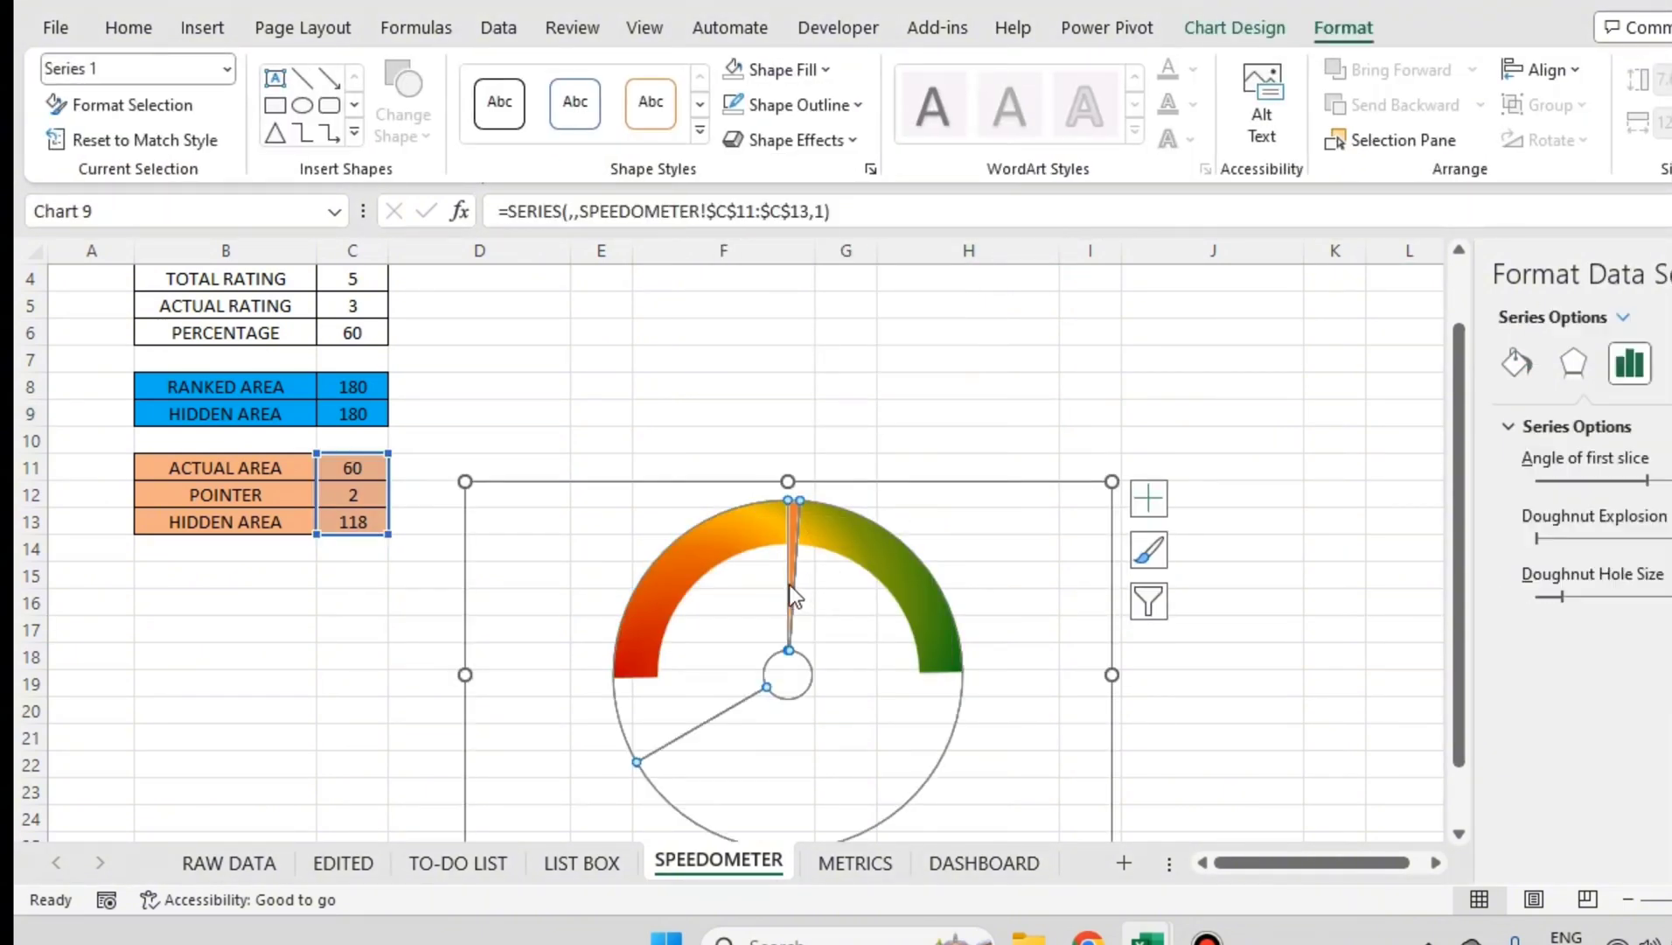
click(781, 105)
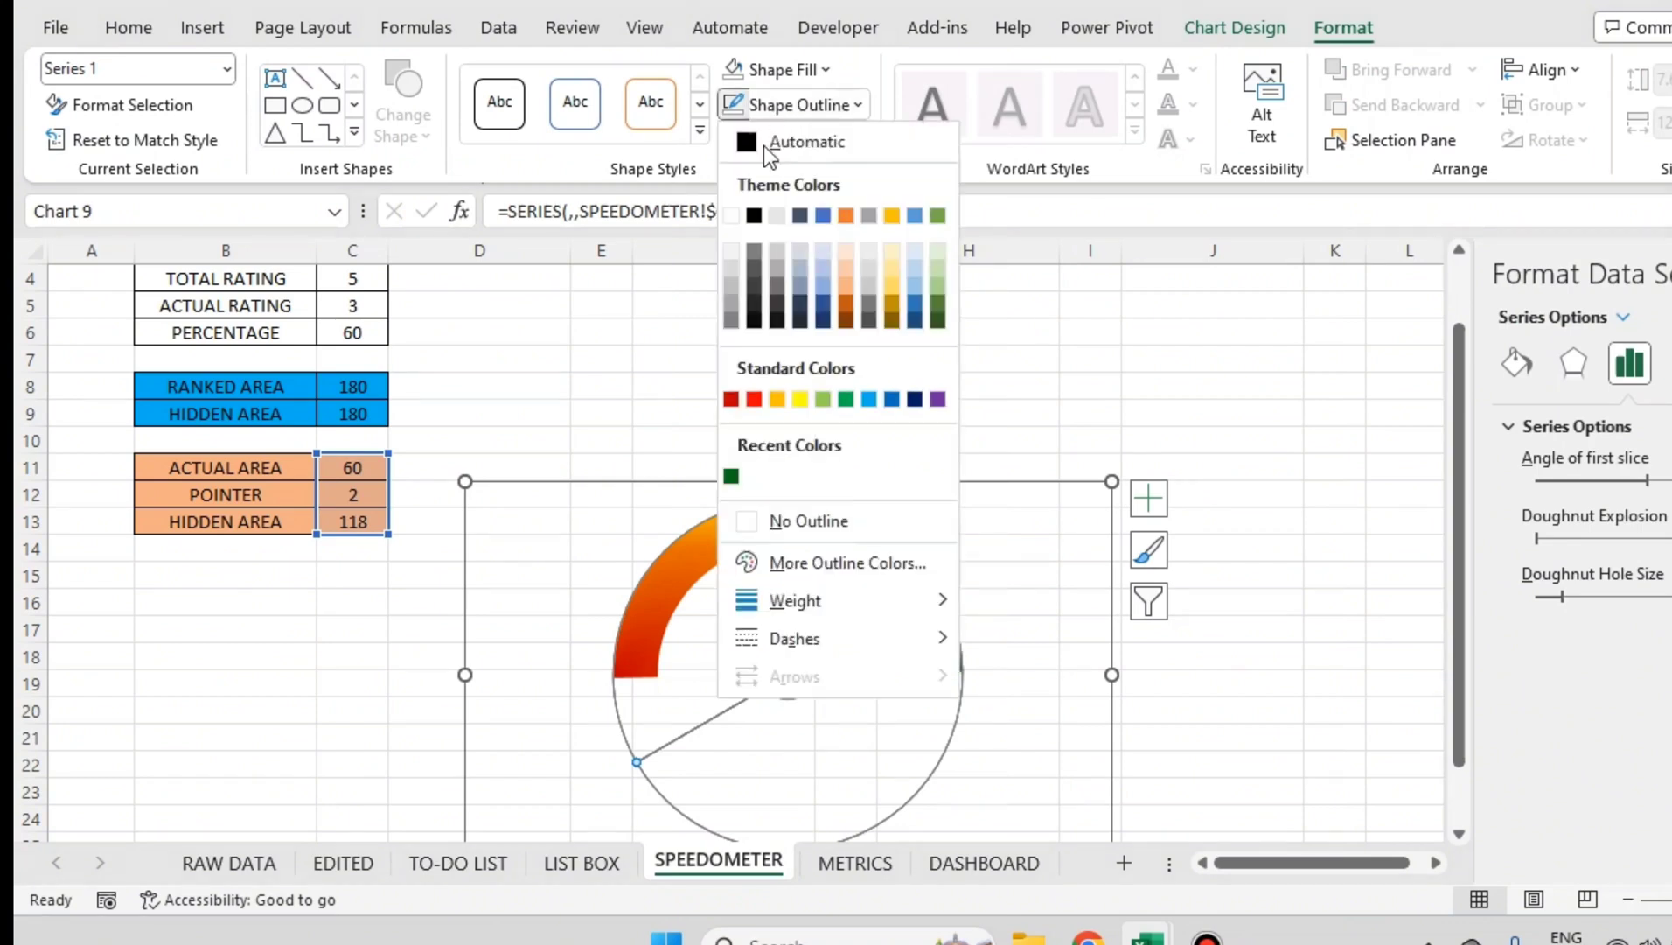
click(823, 514)
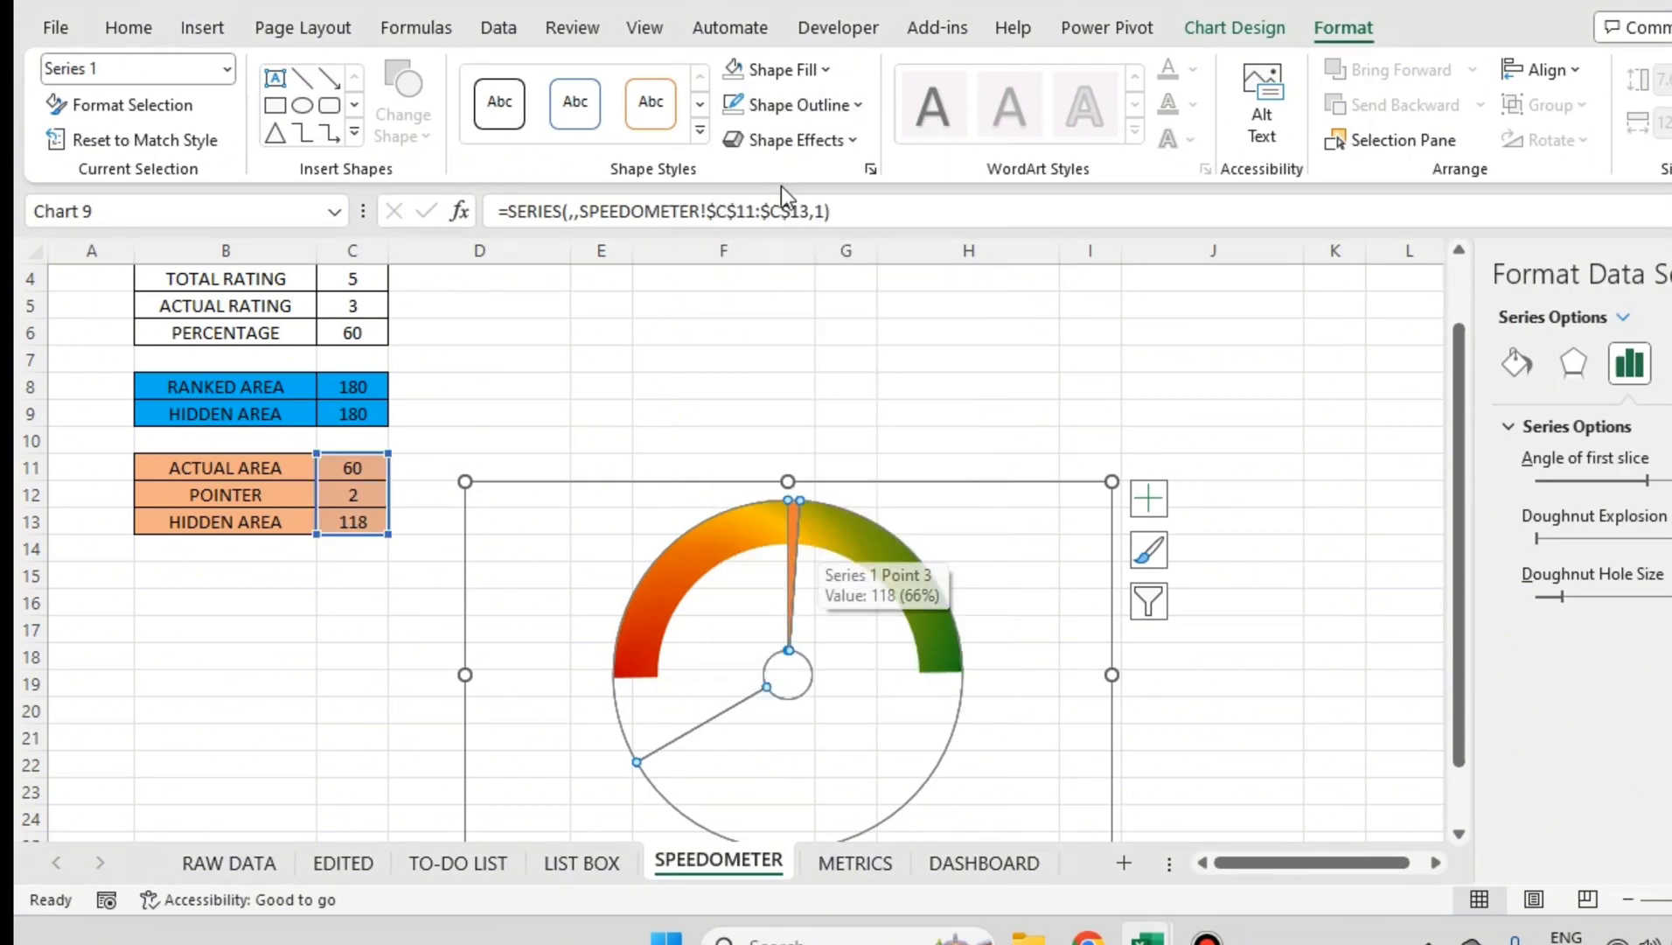
click(812, 68)
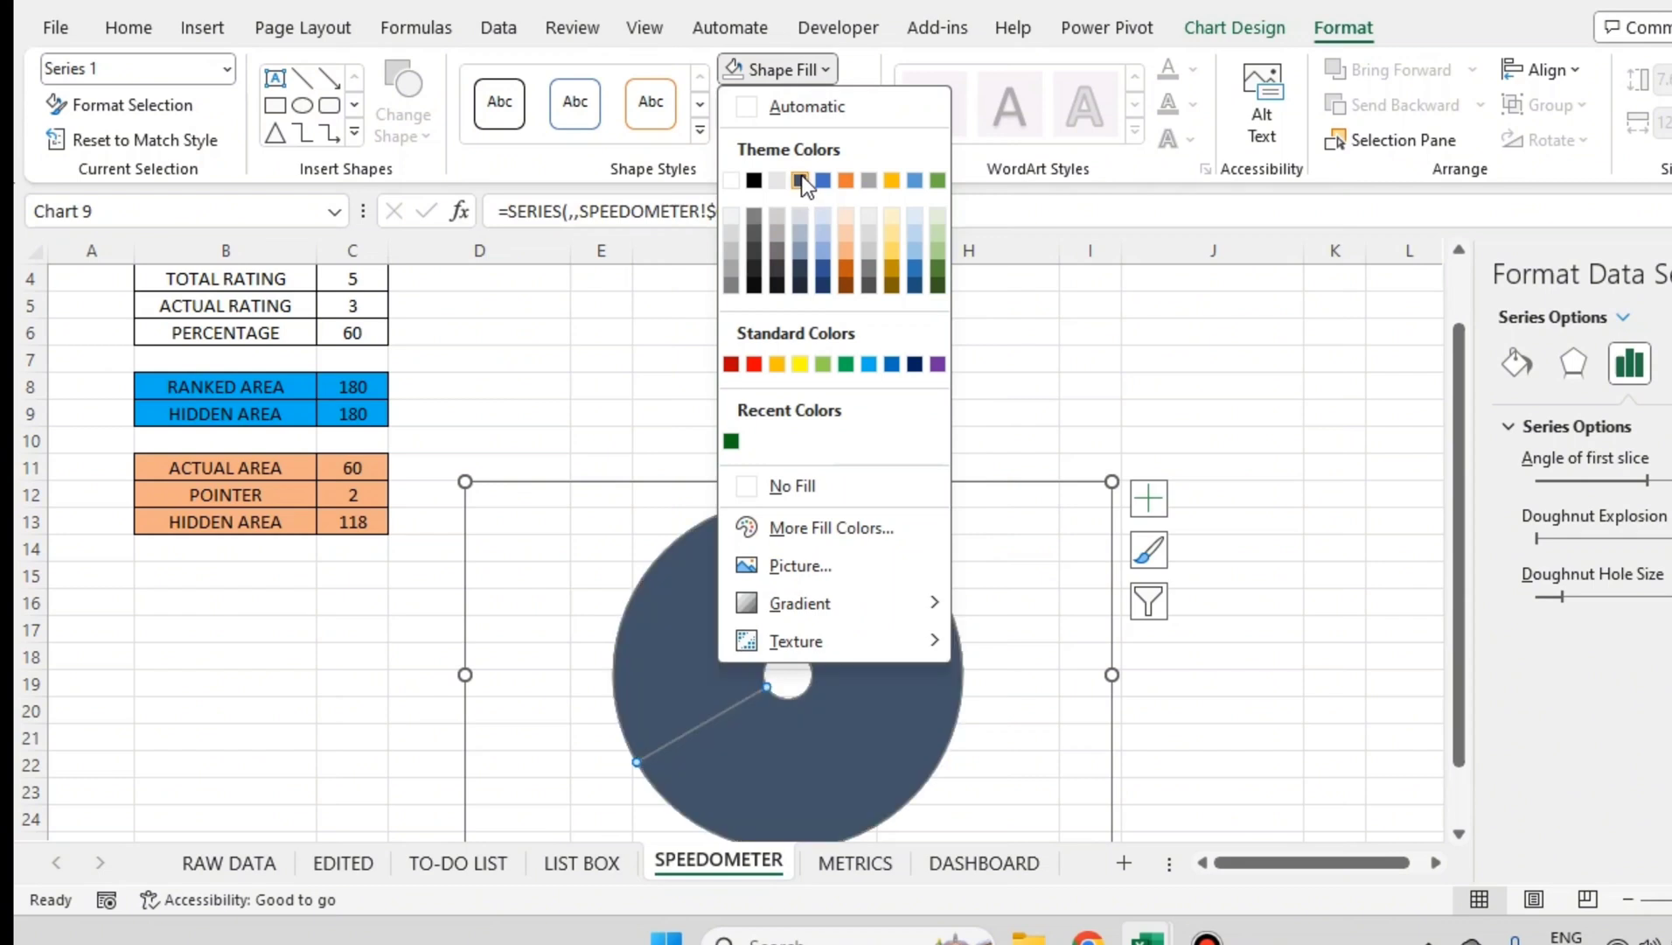
click(1022, 602)
click(789, 554)
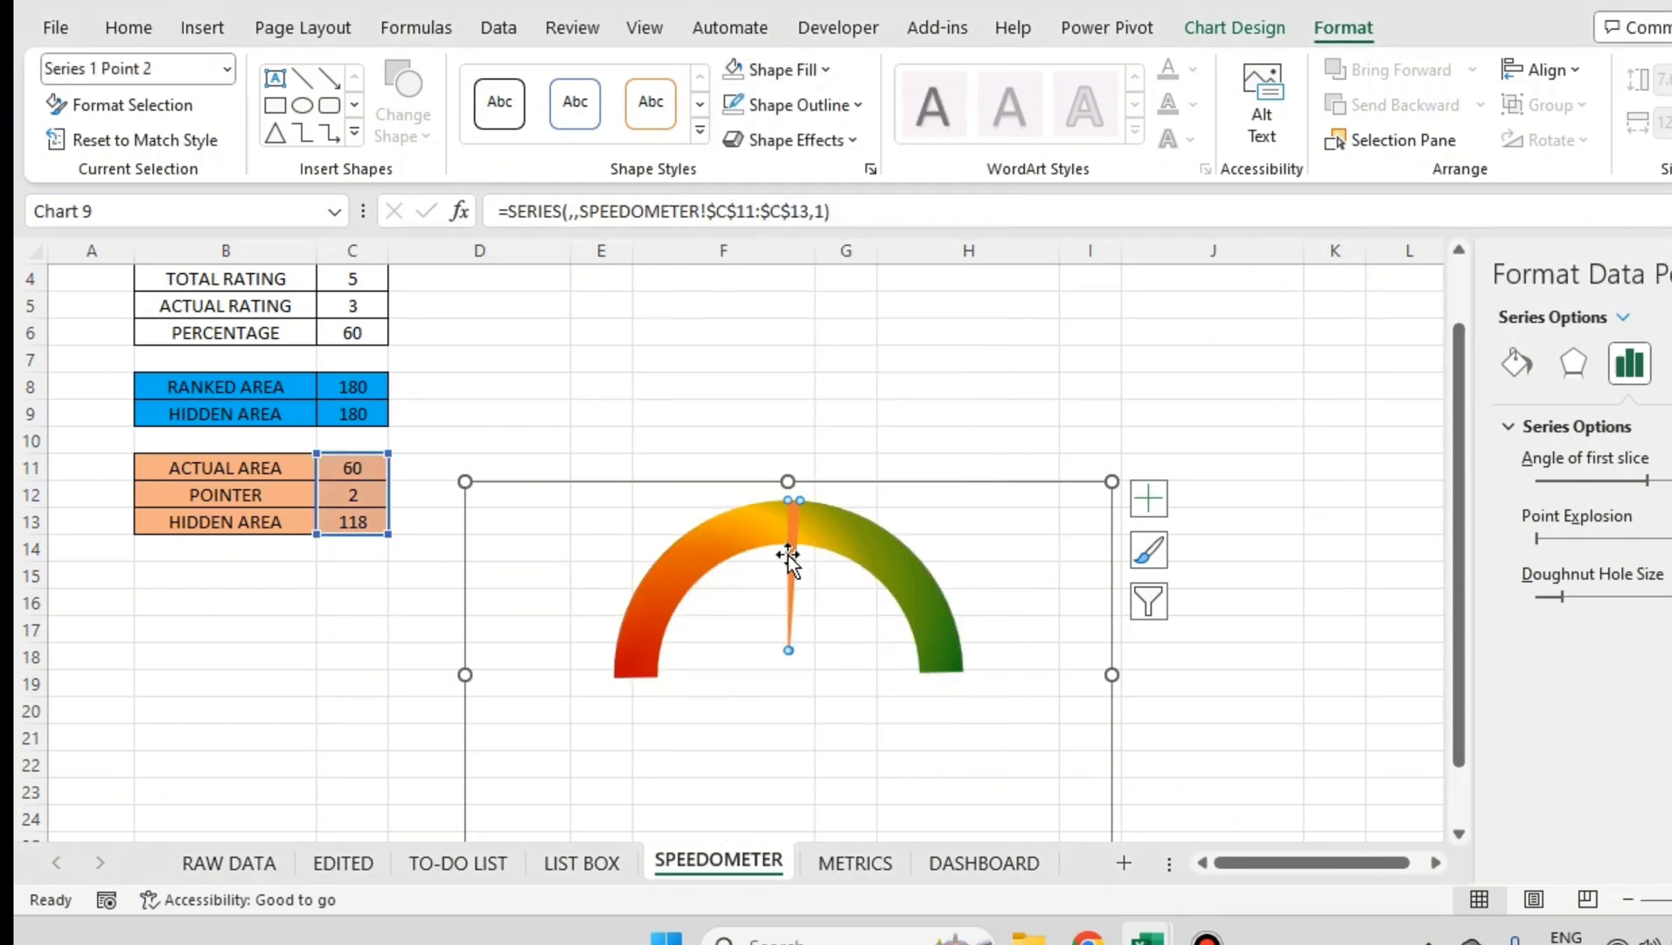
click(802, 70)
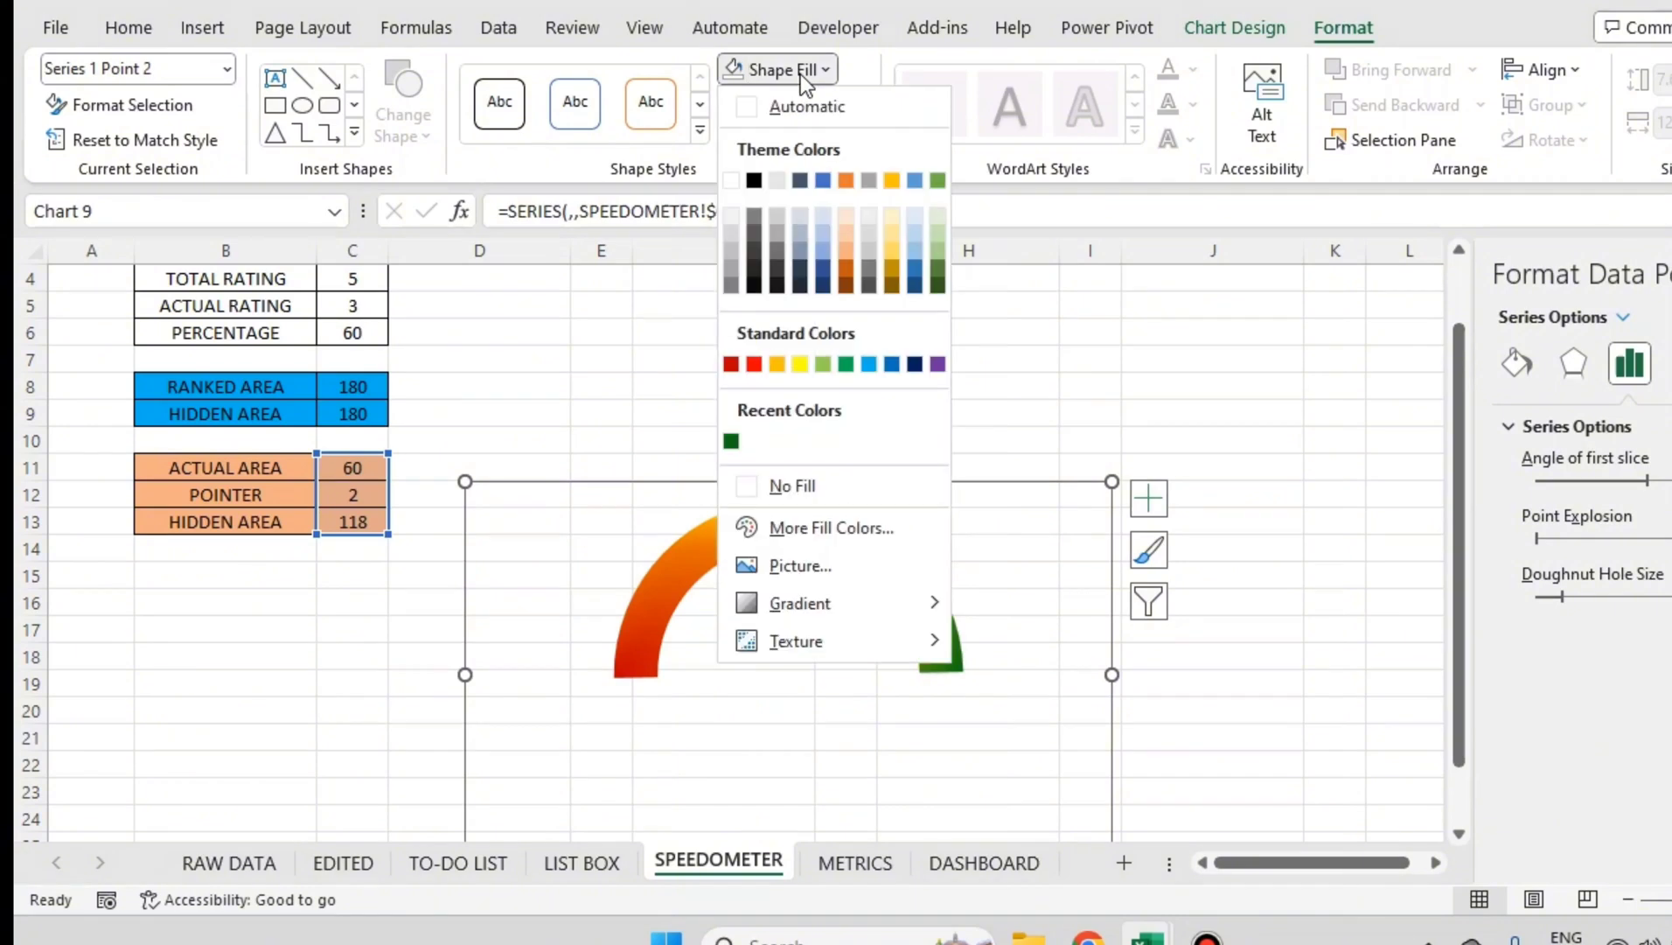
click(892, 364)
click(953, 375)
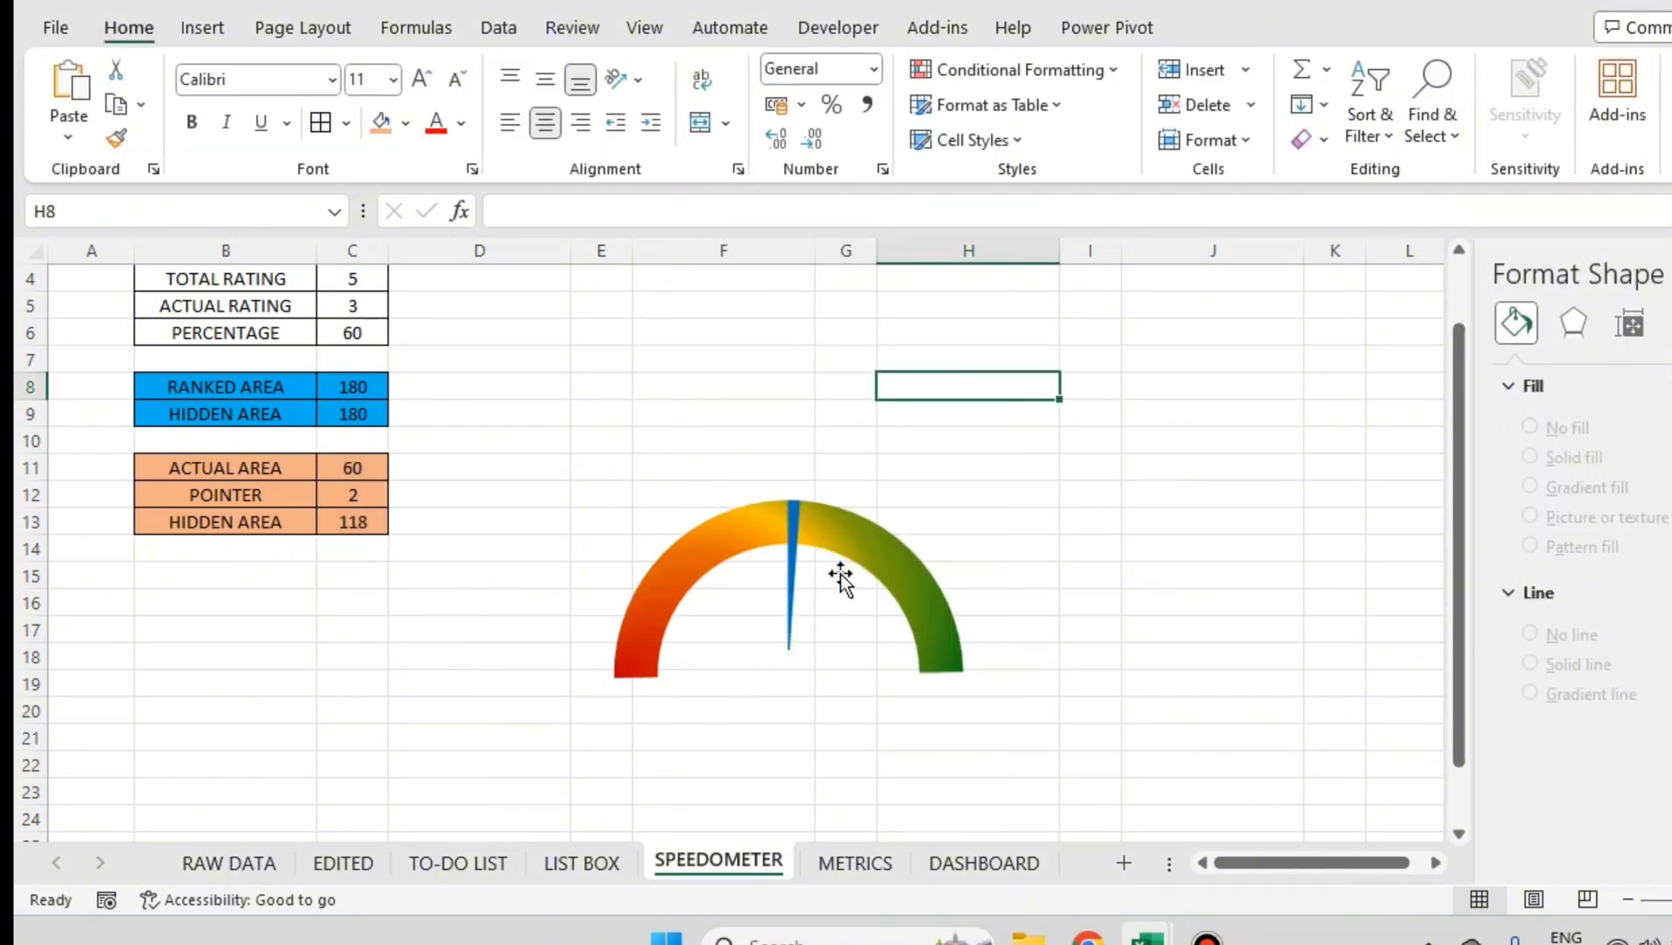
Step: Give the needle doughnut series a darker outline over the gauge dial
click(798, 601)
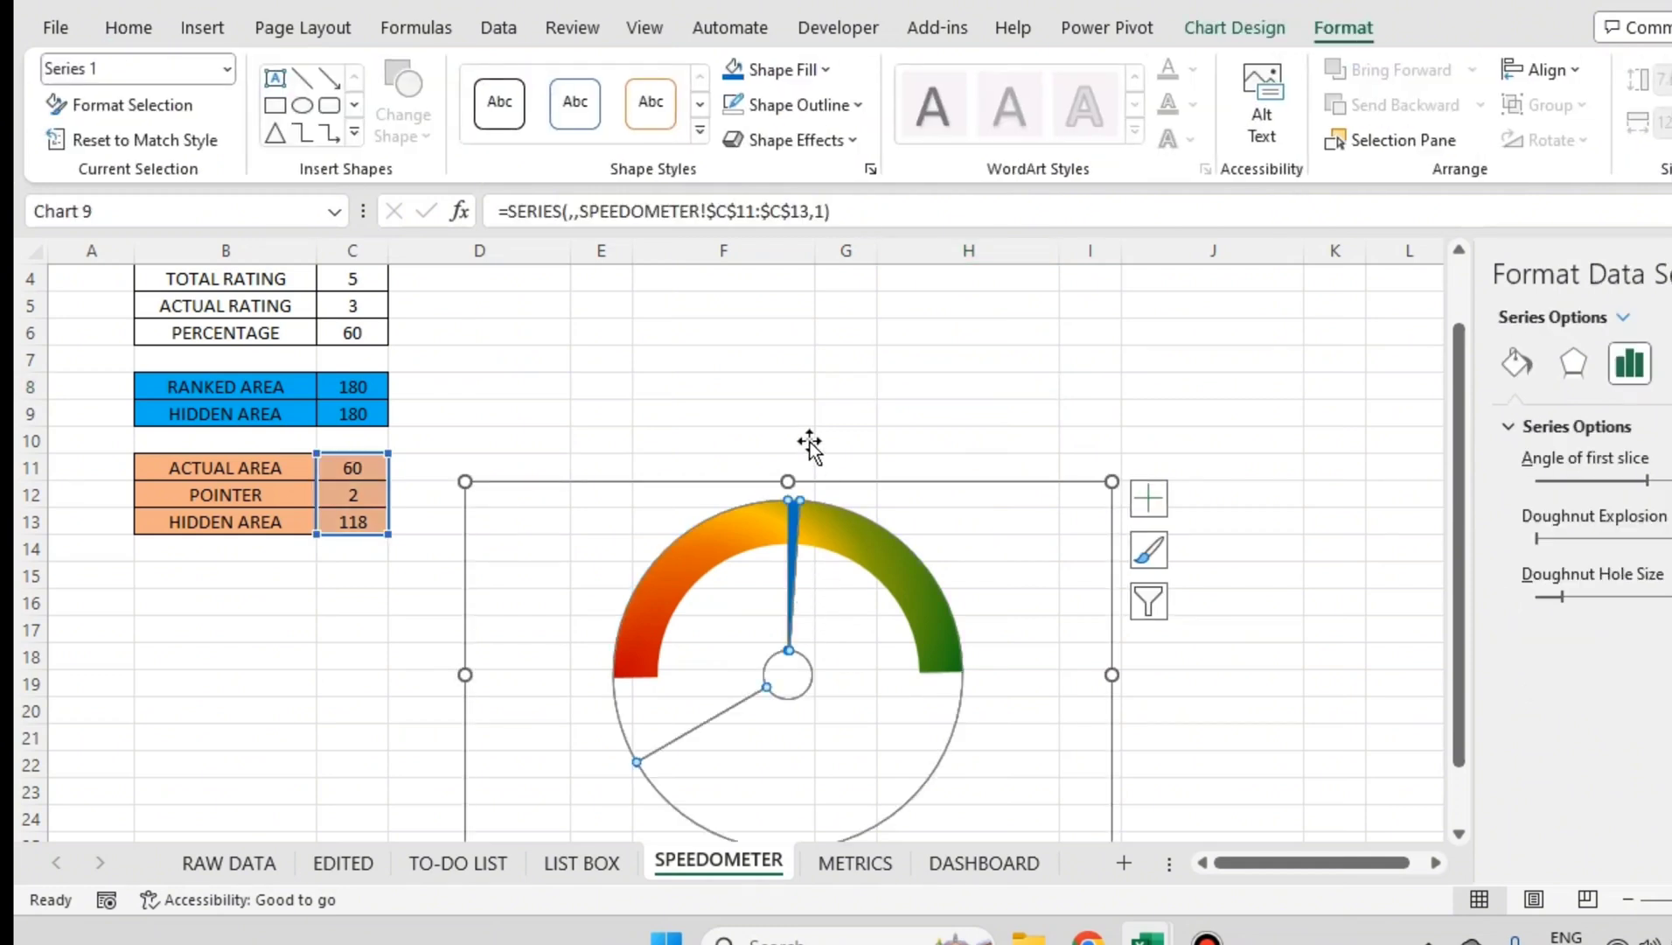
scroll(811, 438, down, 2)
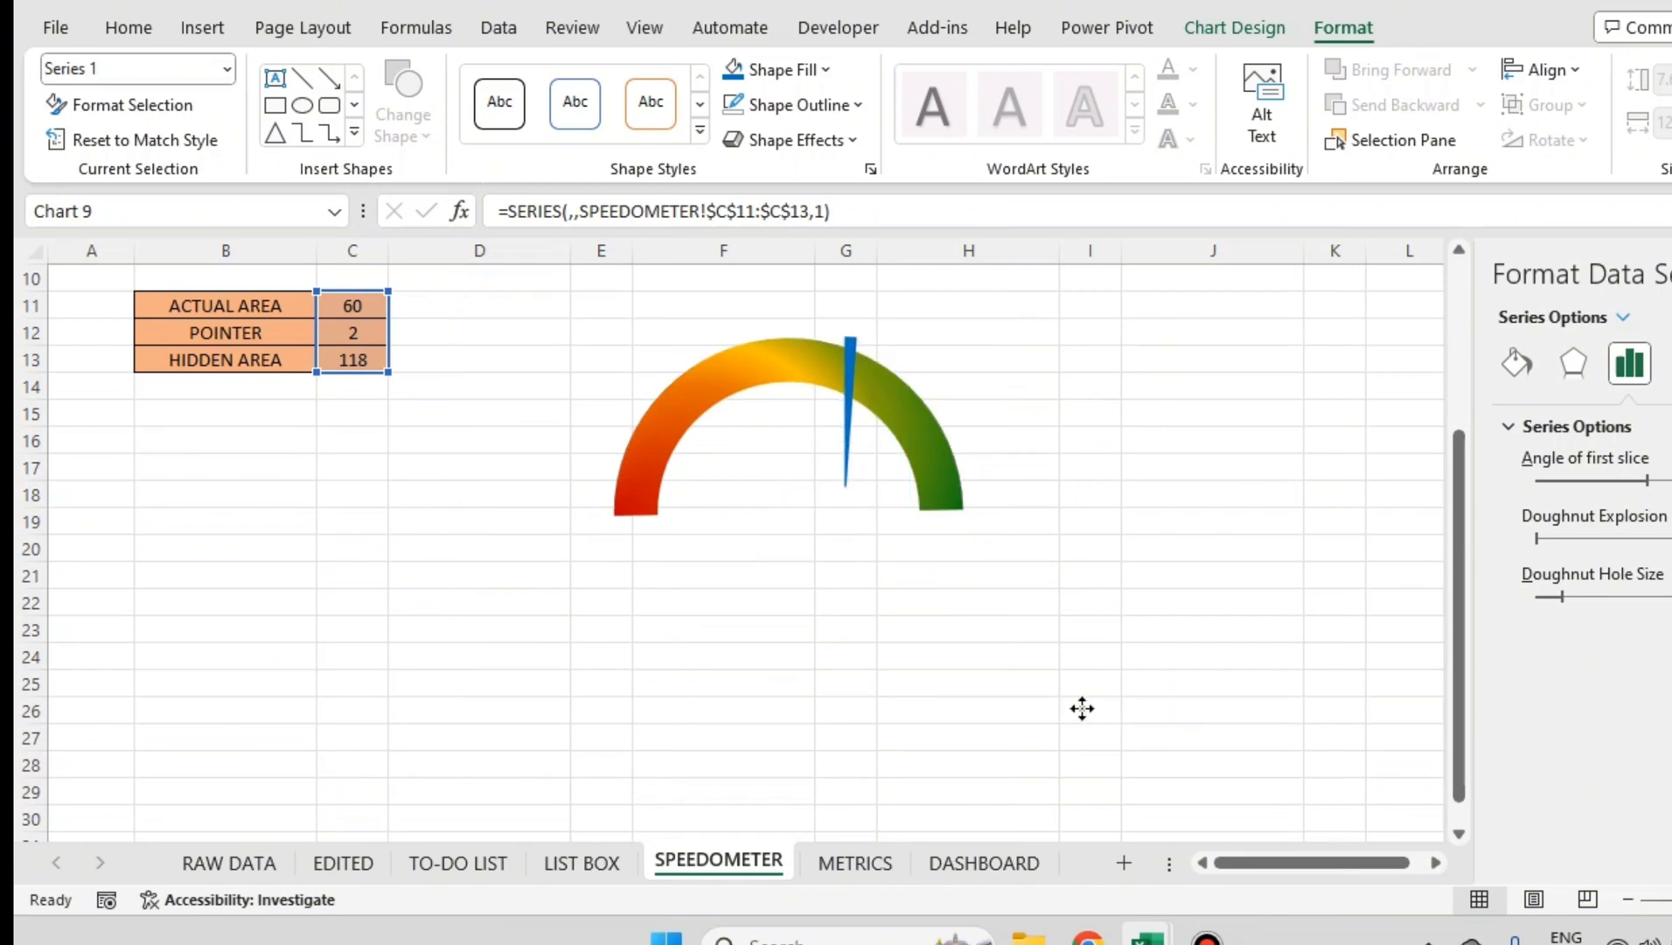
click(1038, 698)
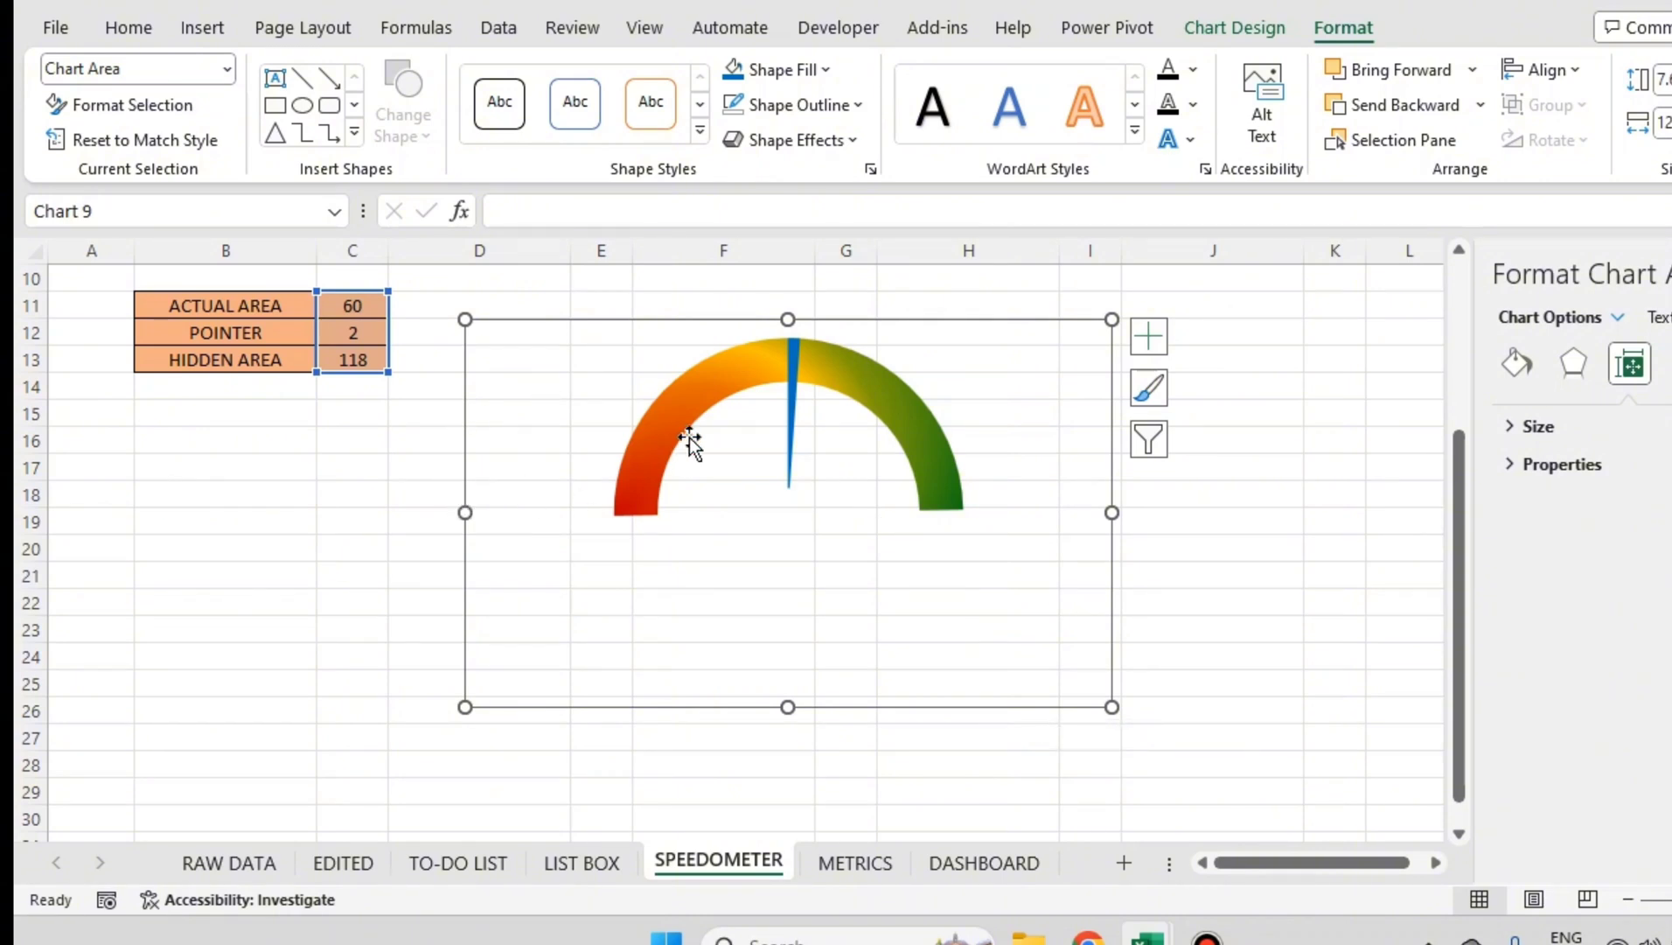
click(794, 347)
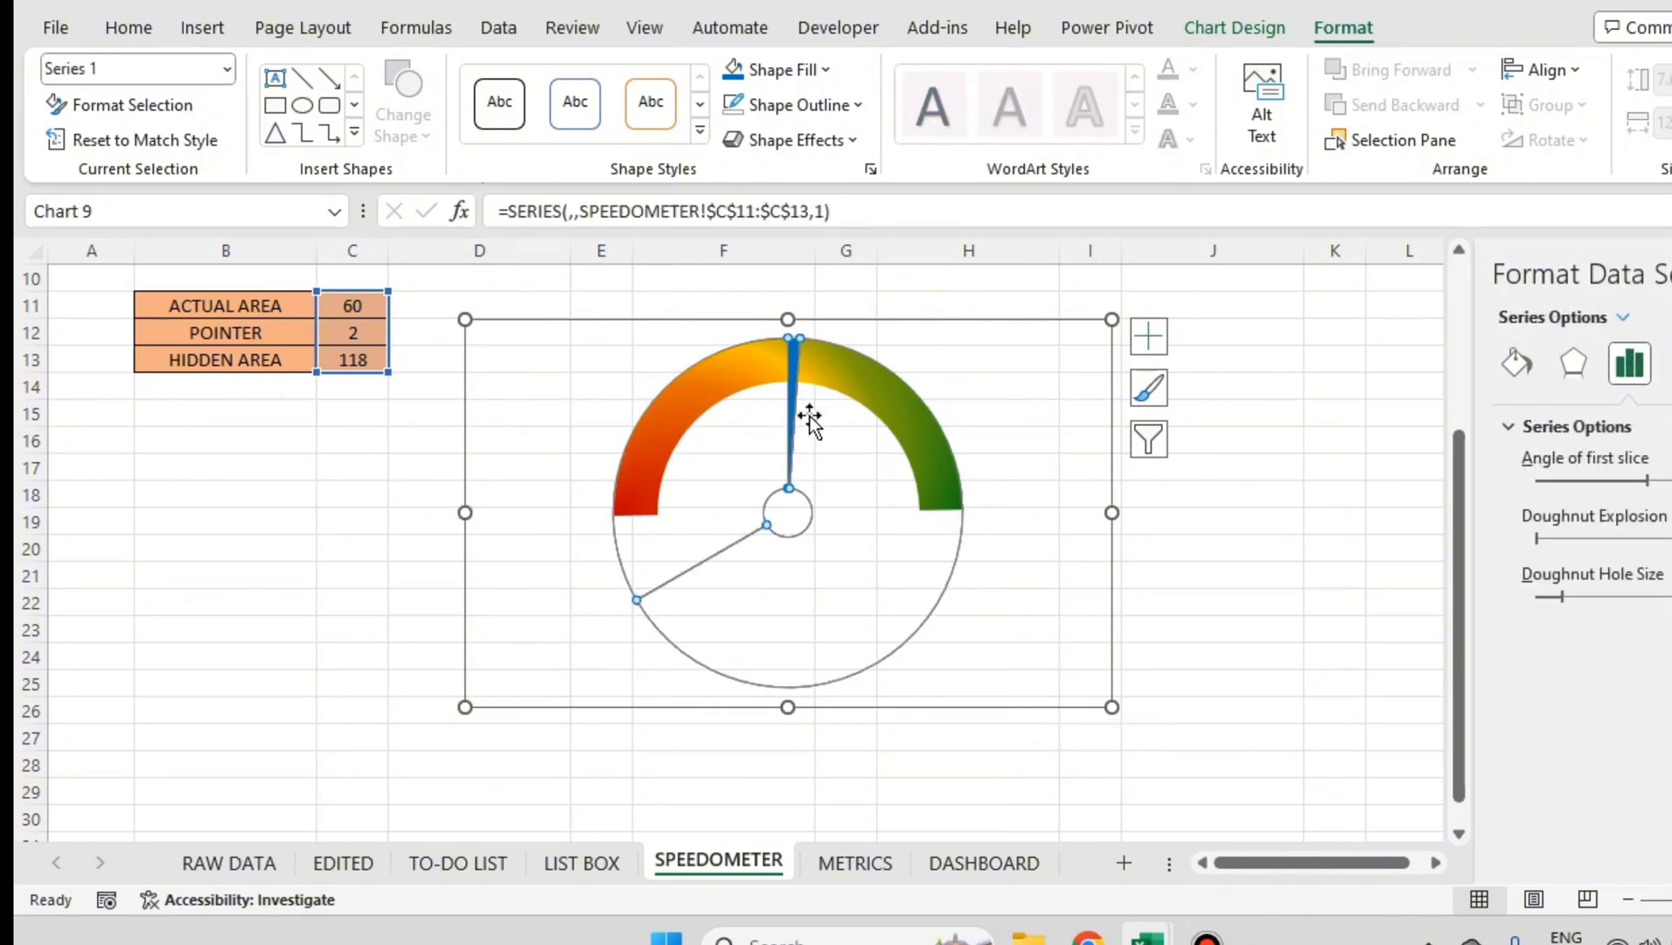
click(822, 105)
click(822, 310)
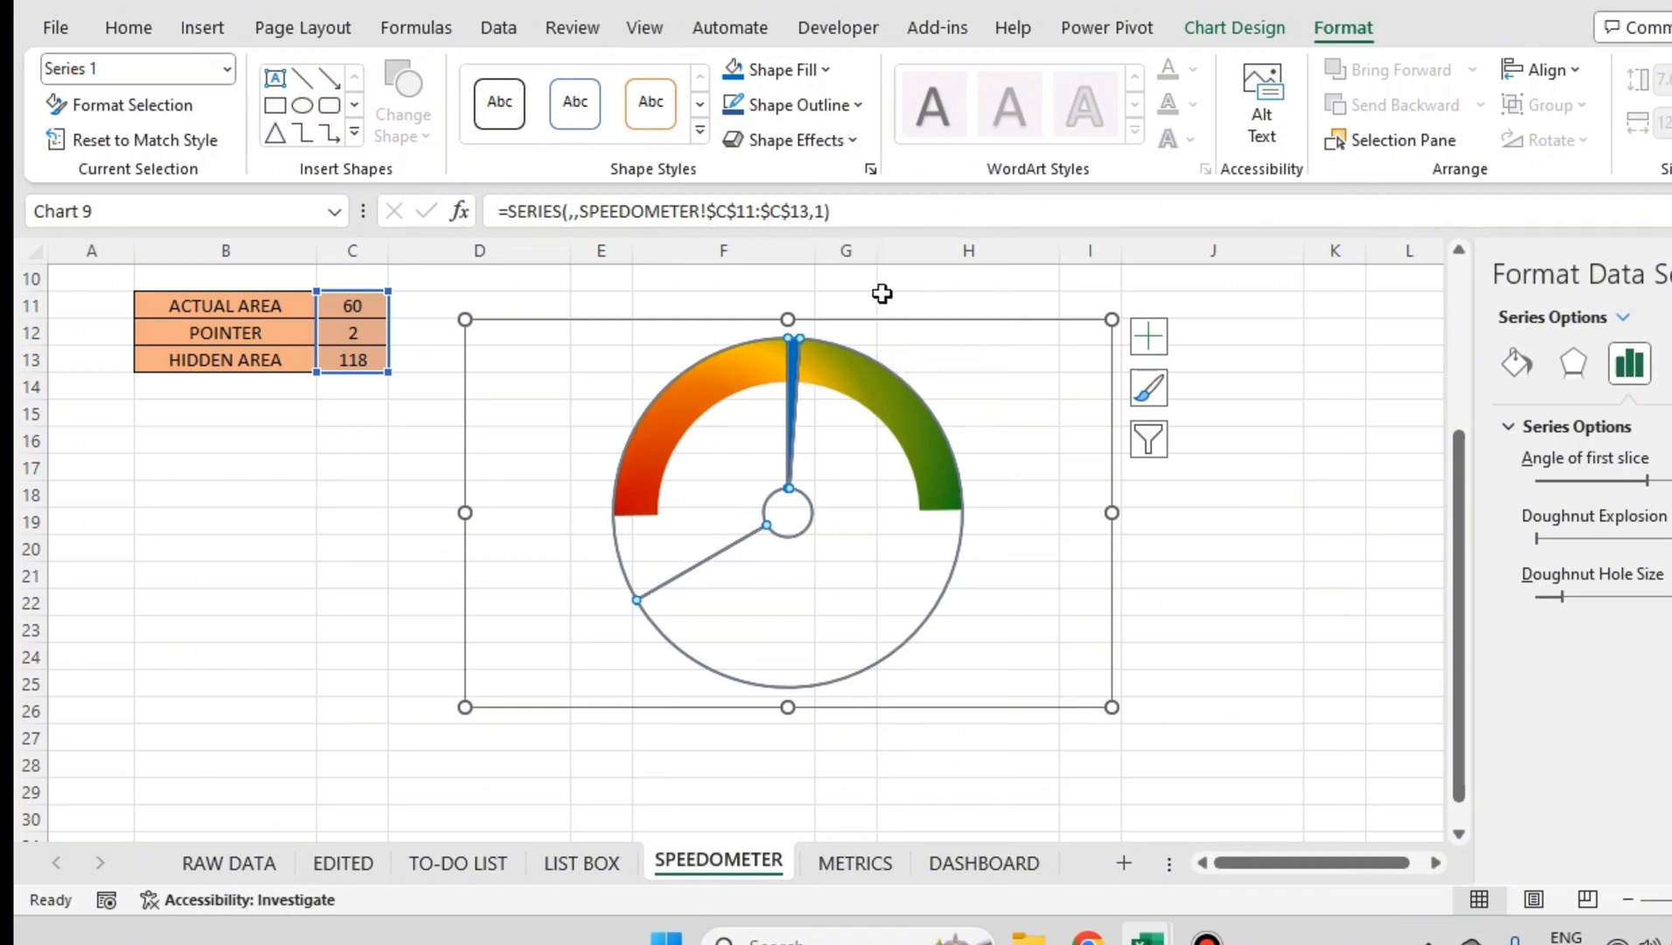
click(910, 316)
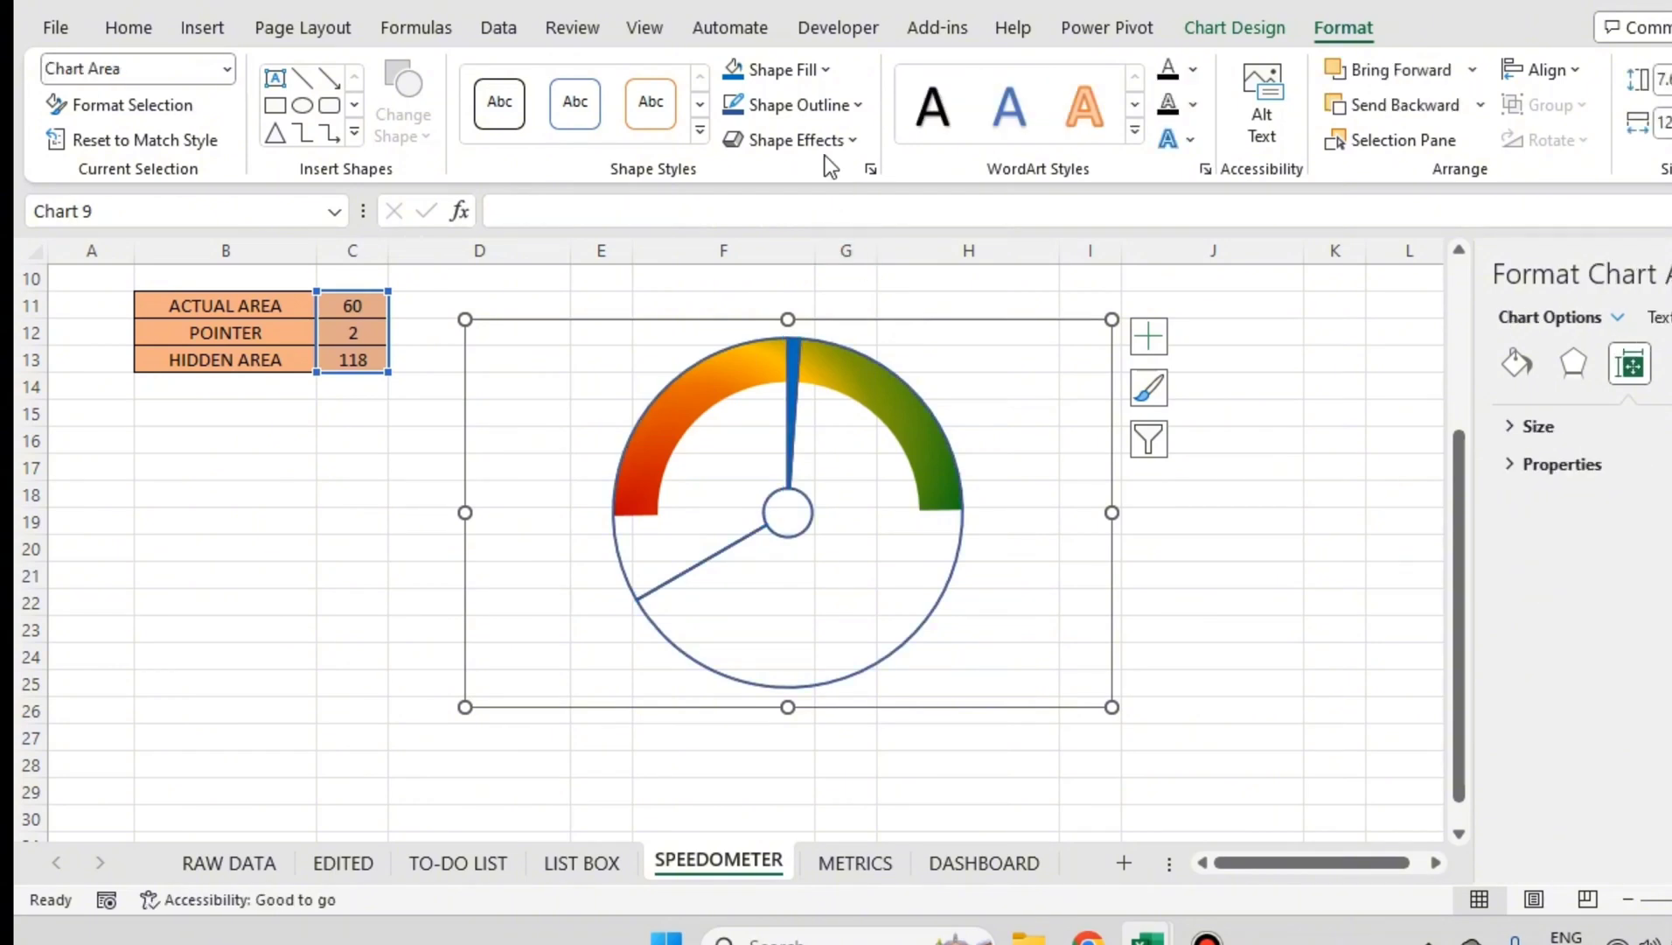
click(1223, 406)
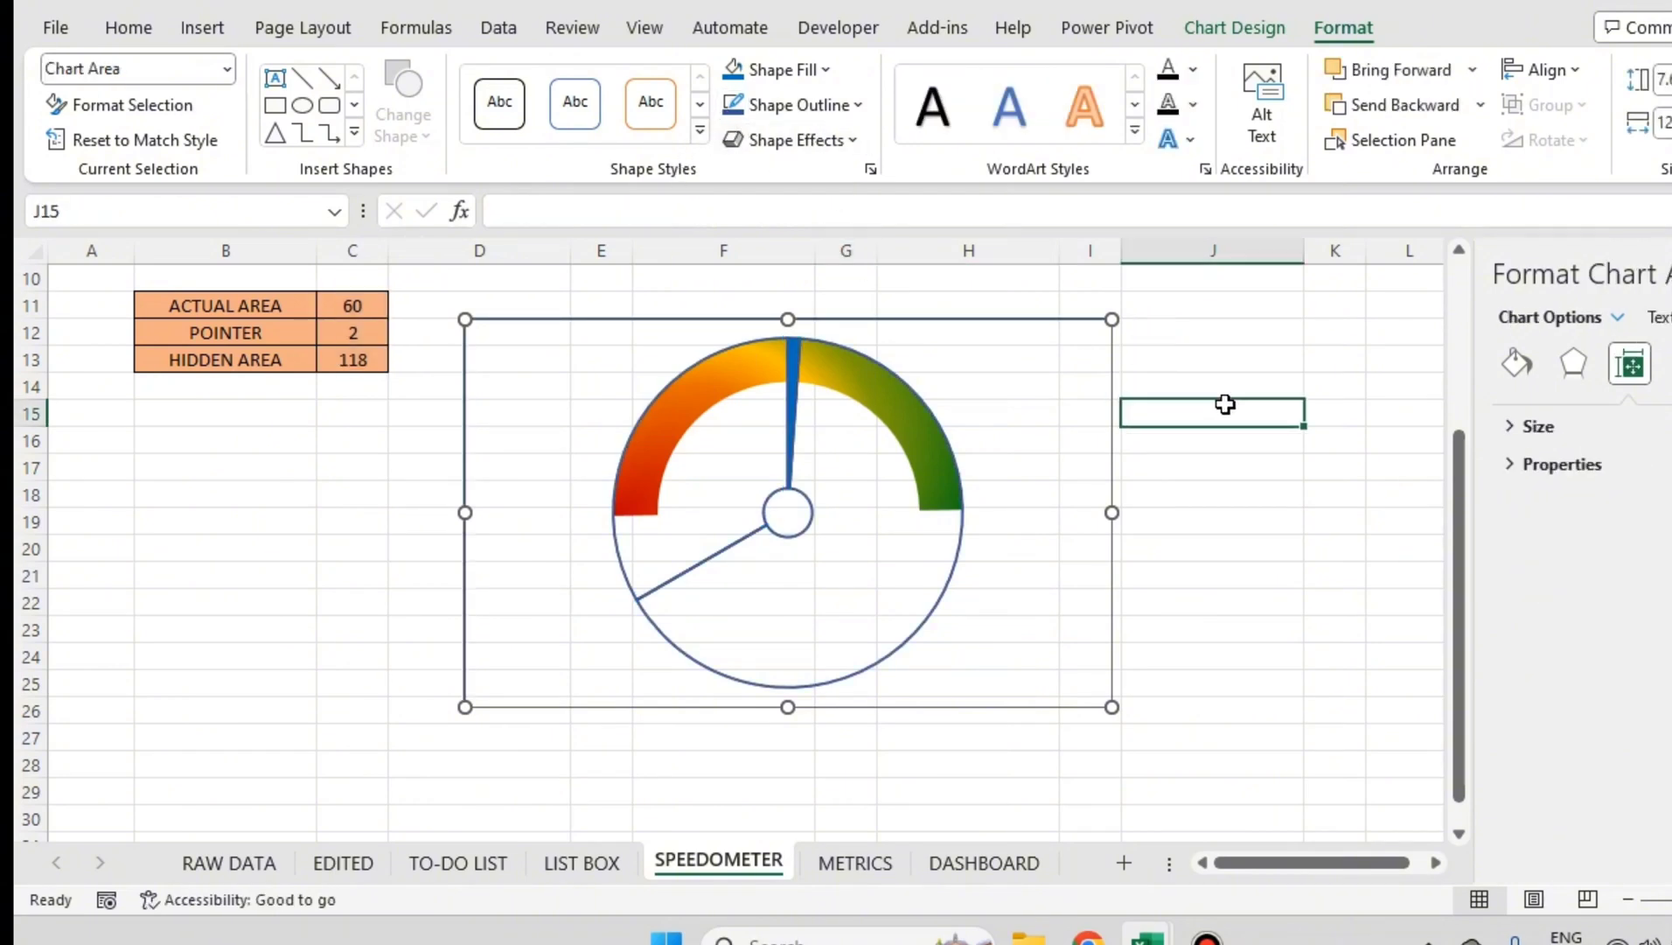
Step: Narrow the needle chart from its left edge and give the gauge chart a visible border
click(461, 600)
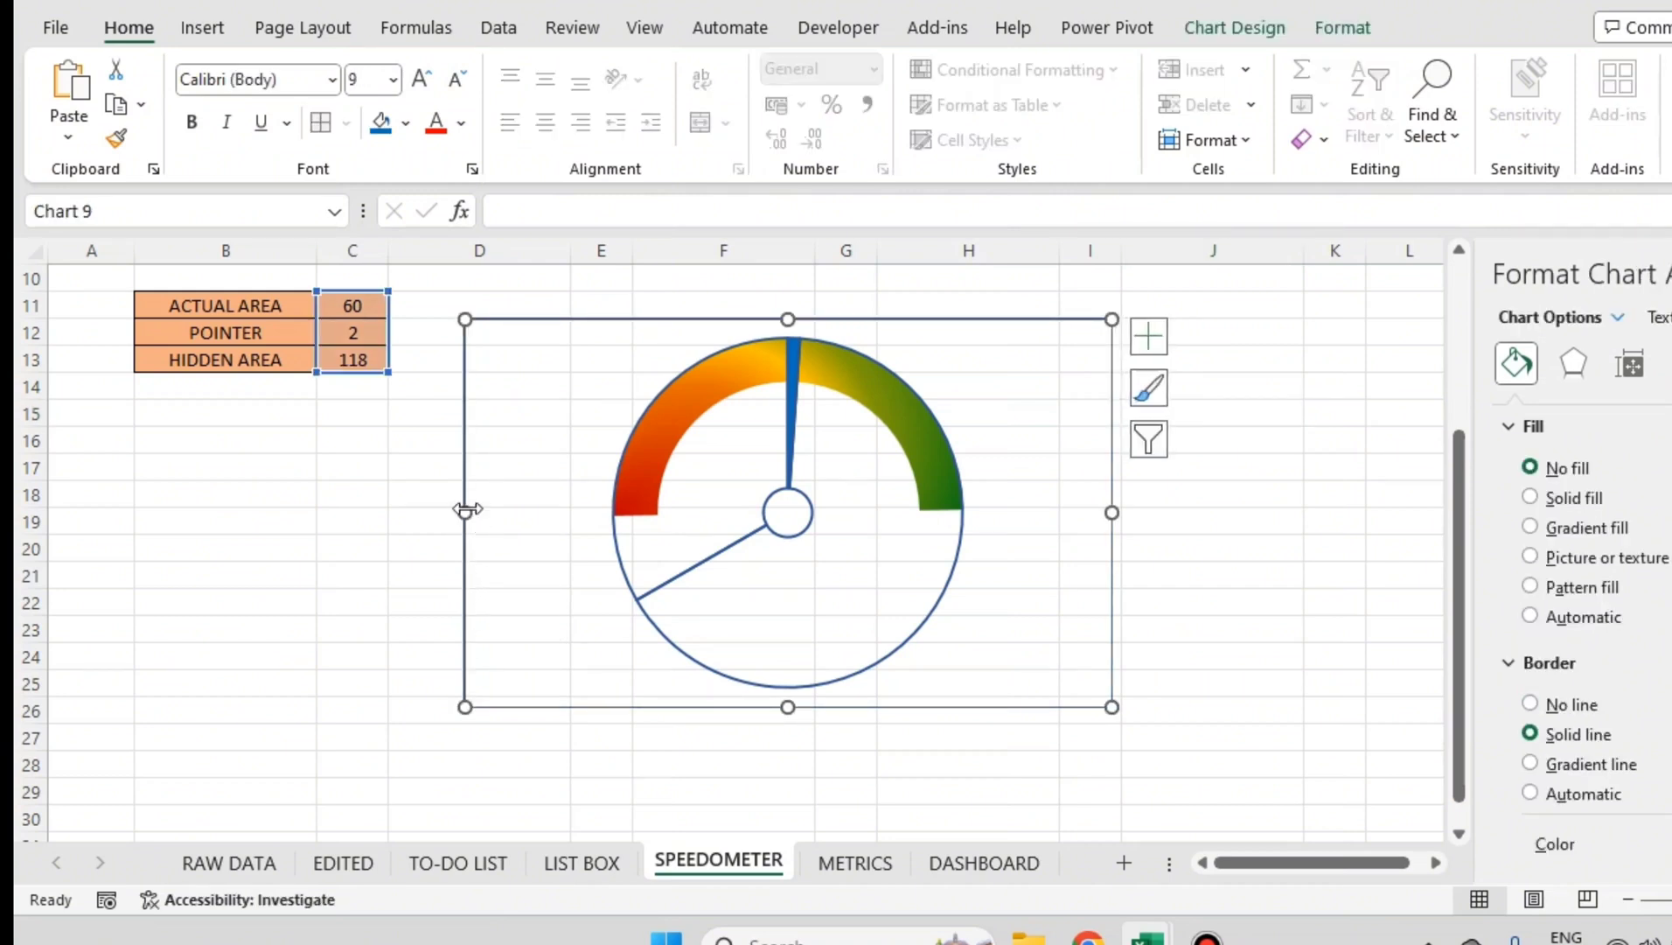
drag(463, 514, 532, 506)
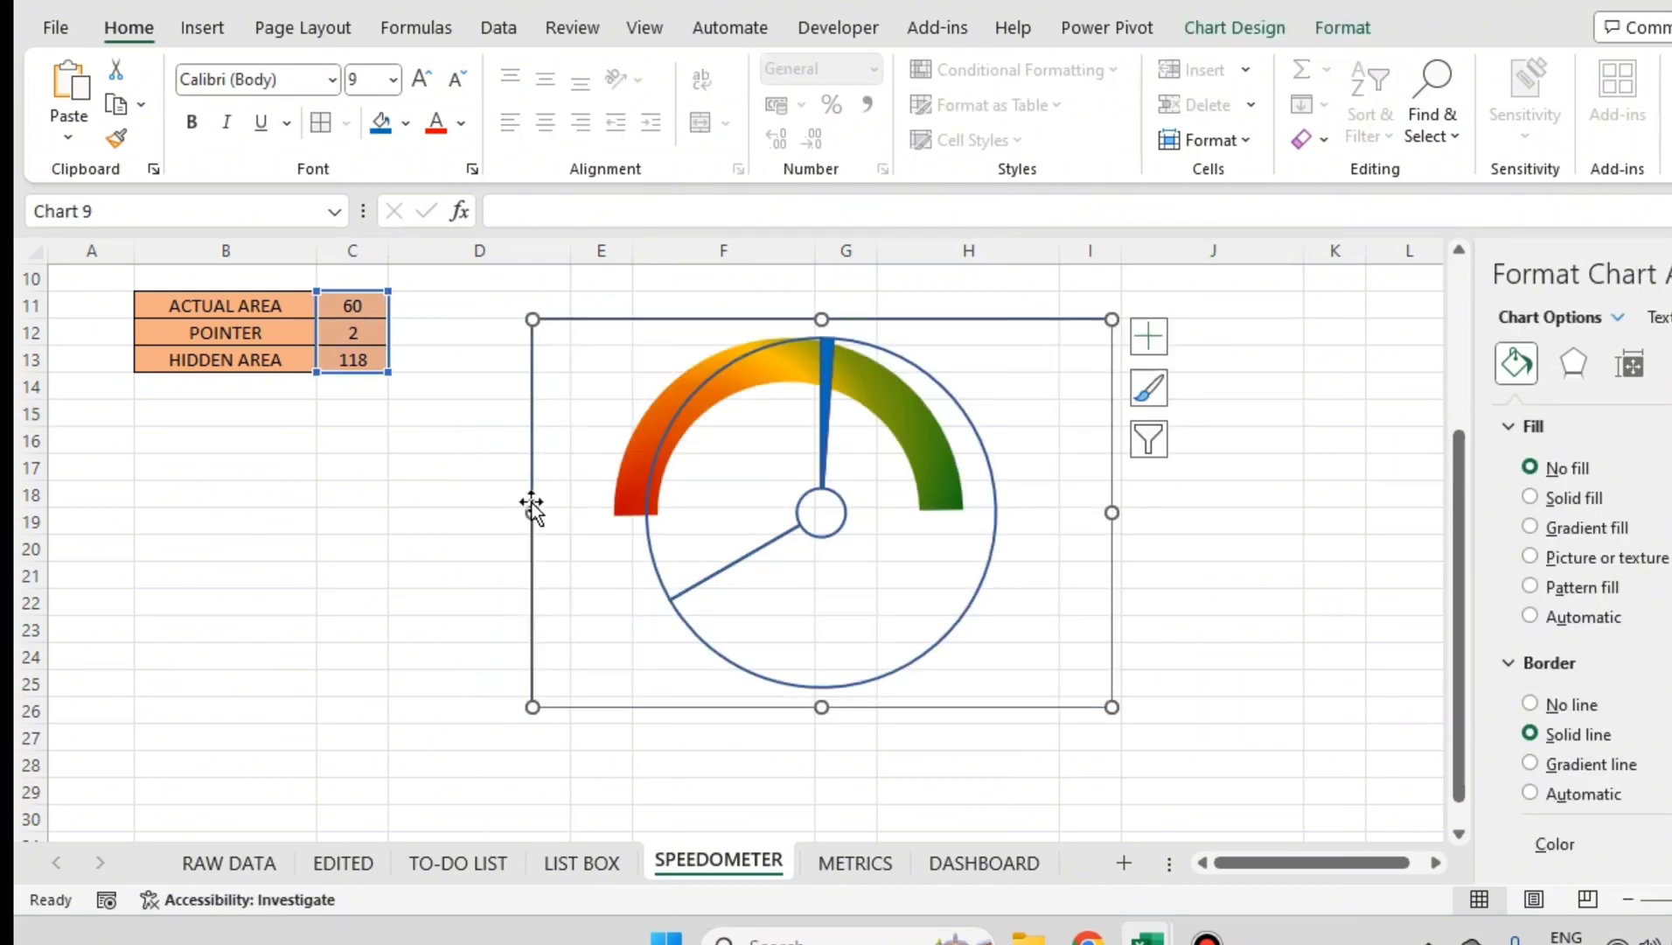
click(482, 525)
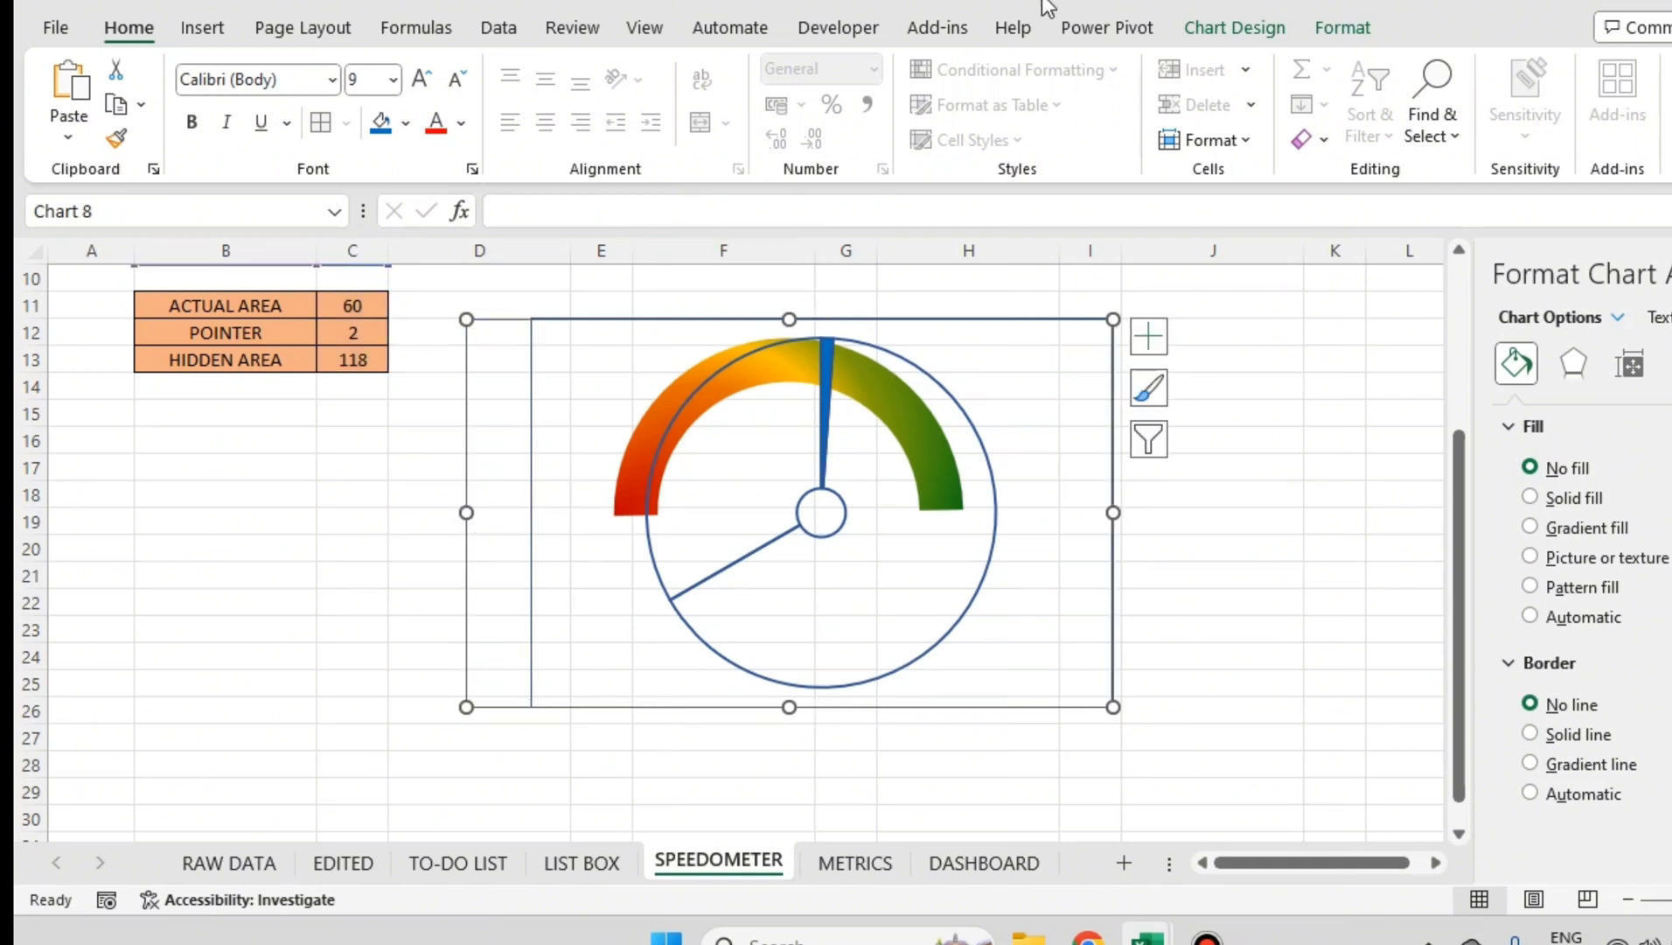
click(1336, 29)
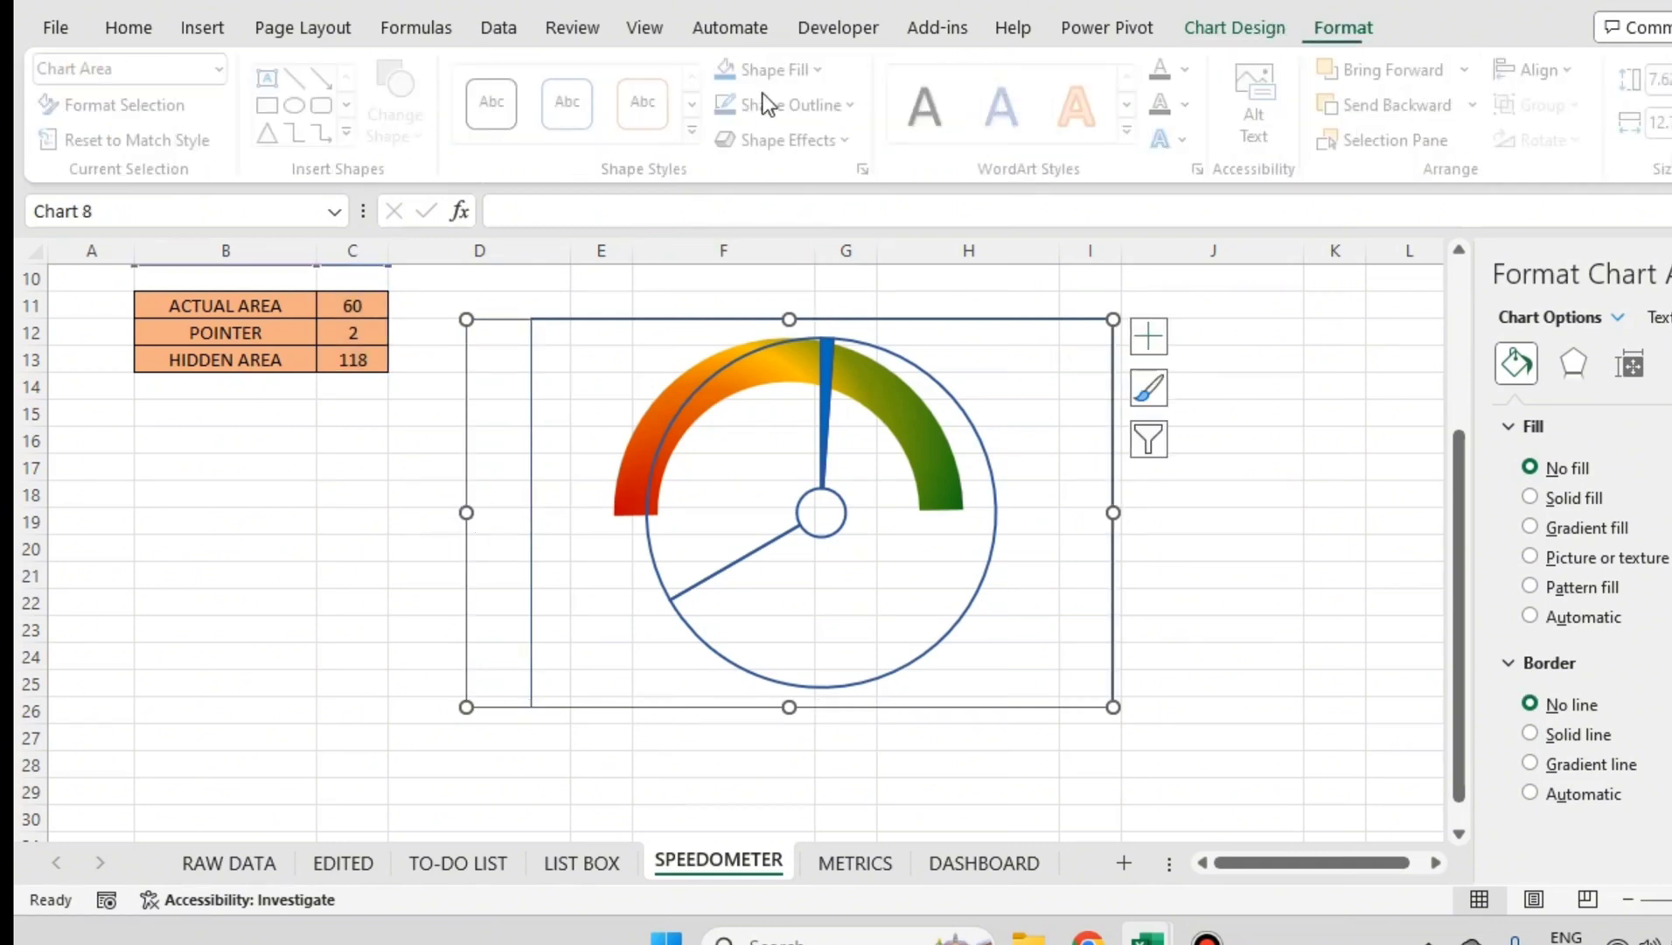
click(739, 113)
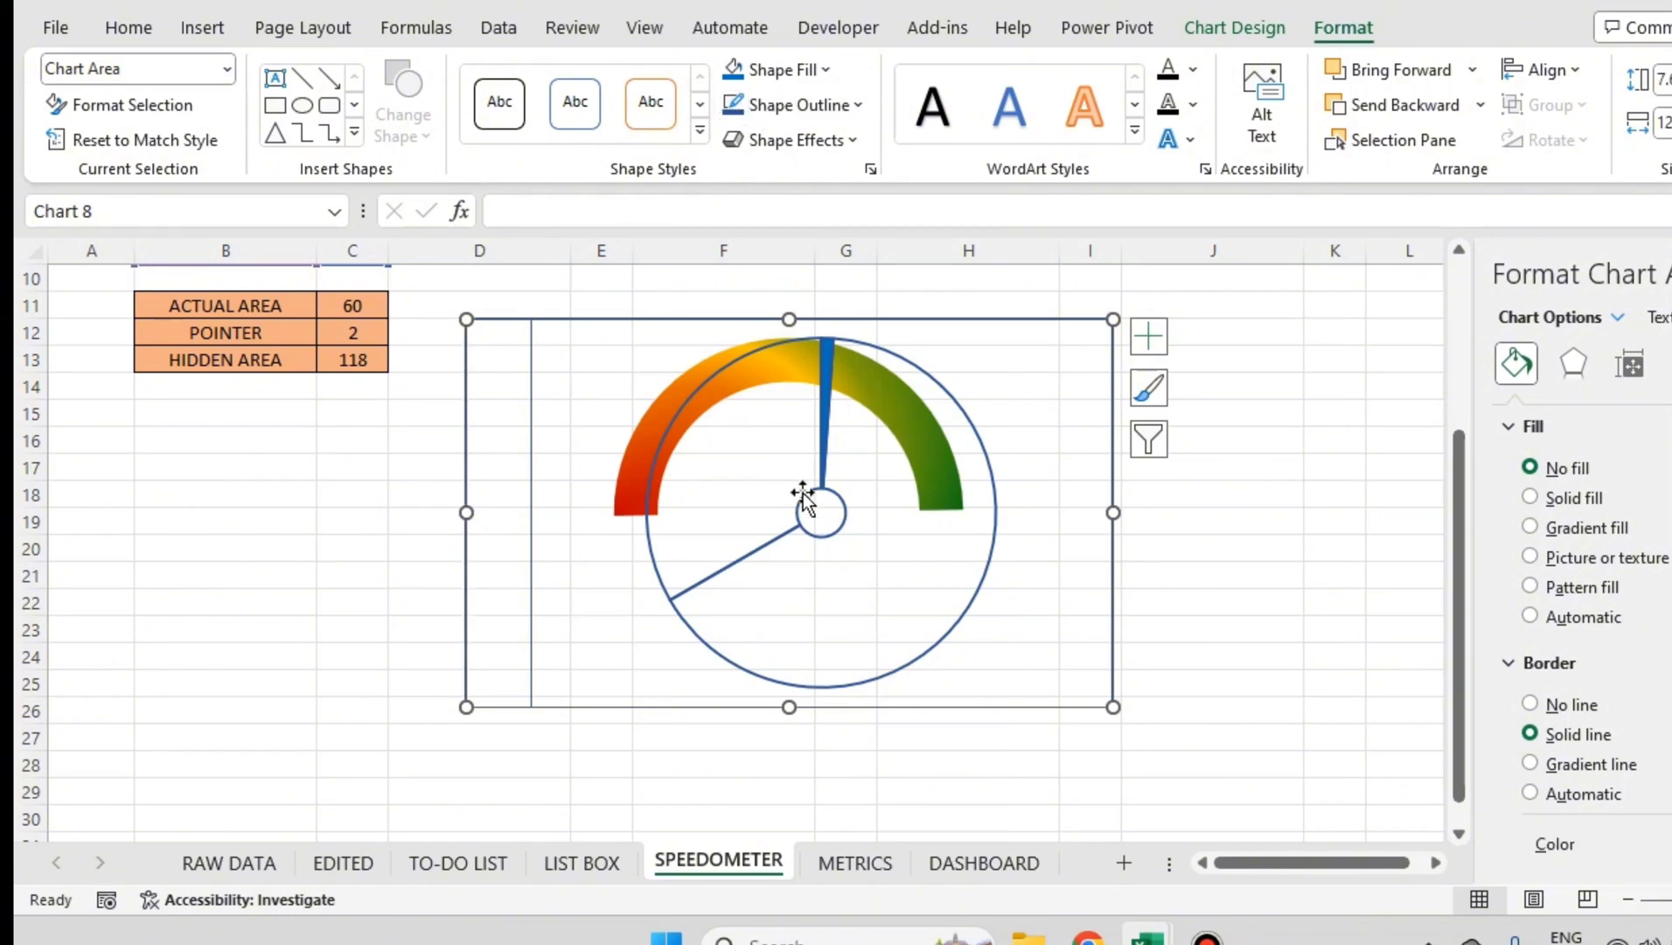
Step: Shift the needle chart left until the needle is centred, then select both charts
click(530, 620)
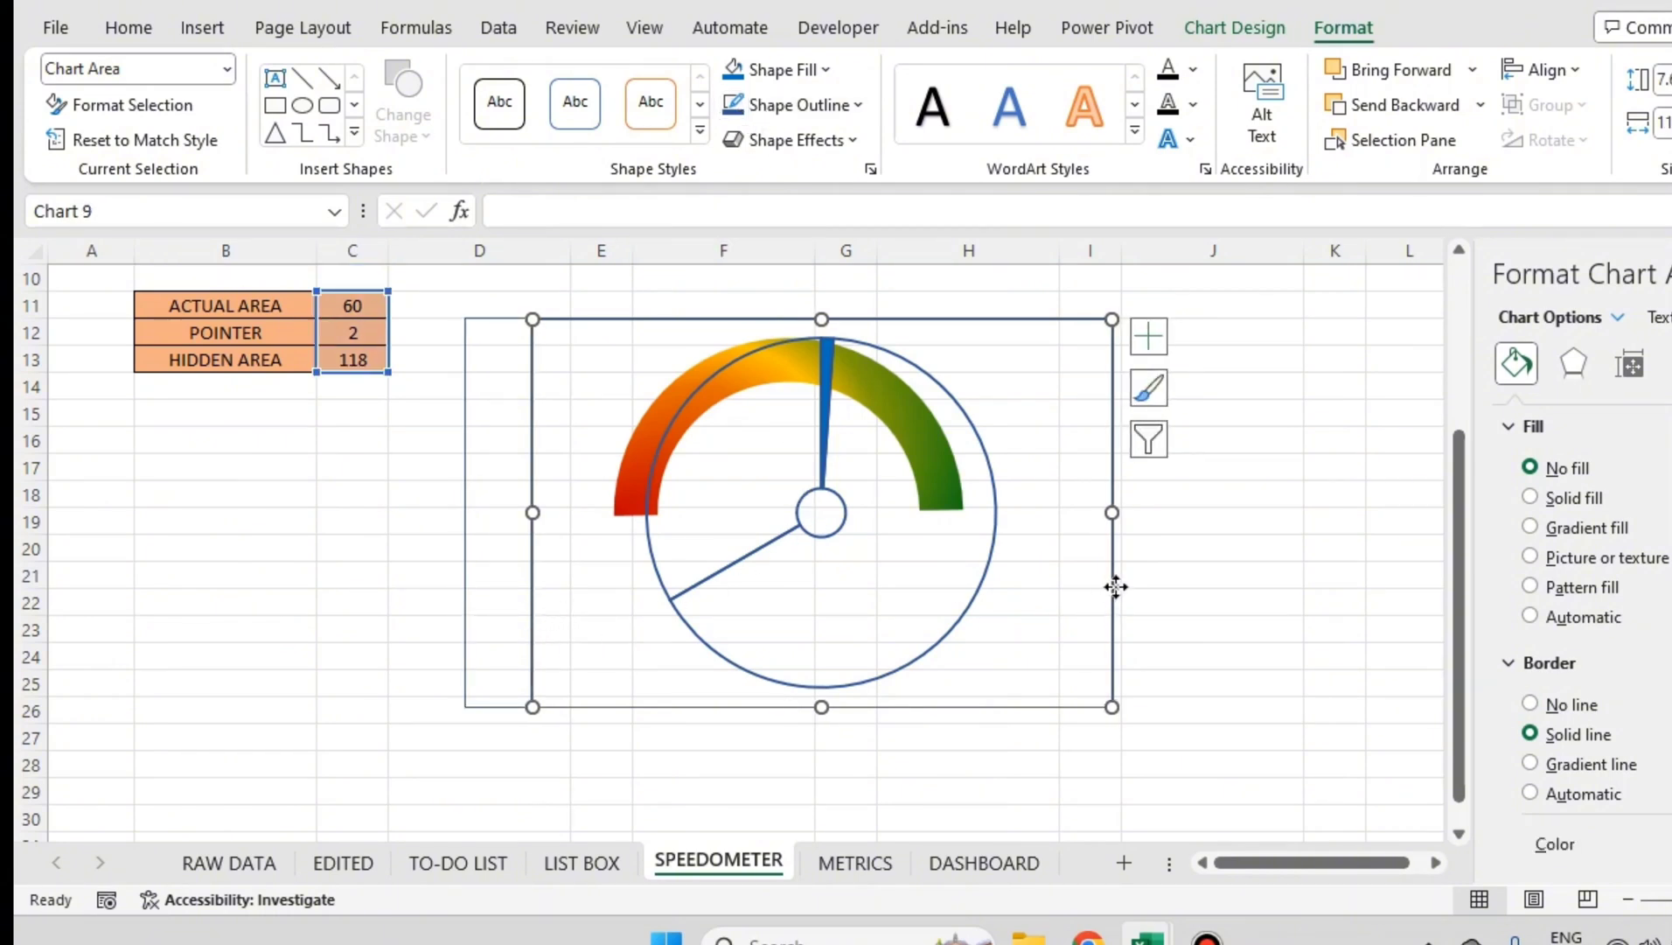
drag(1116, 586, 1087, 587)
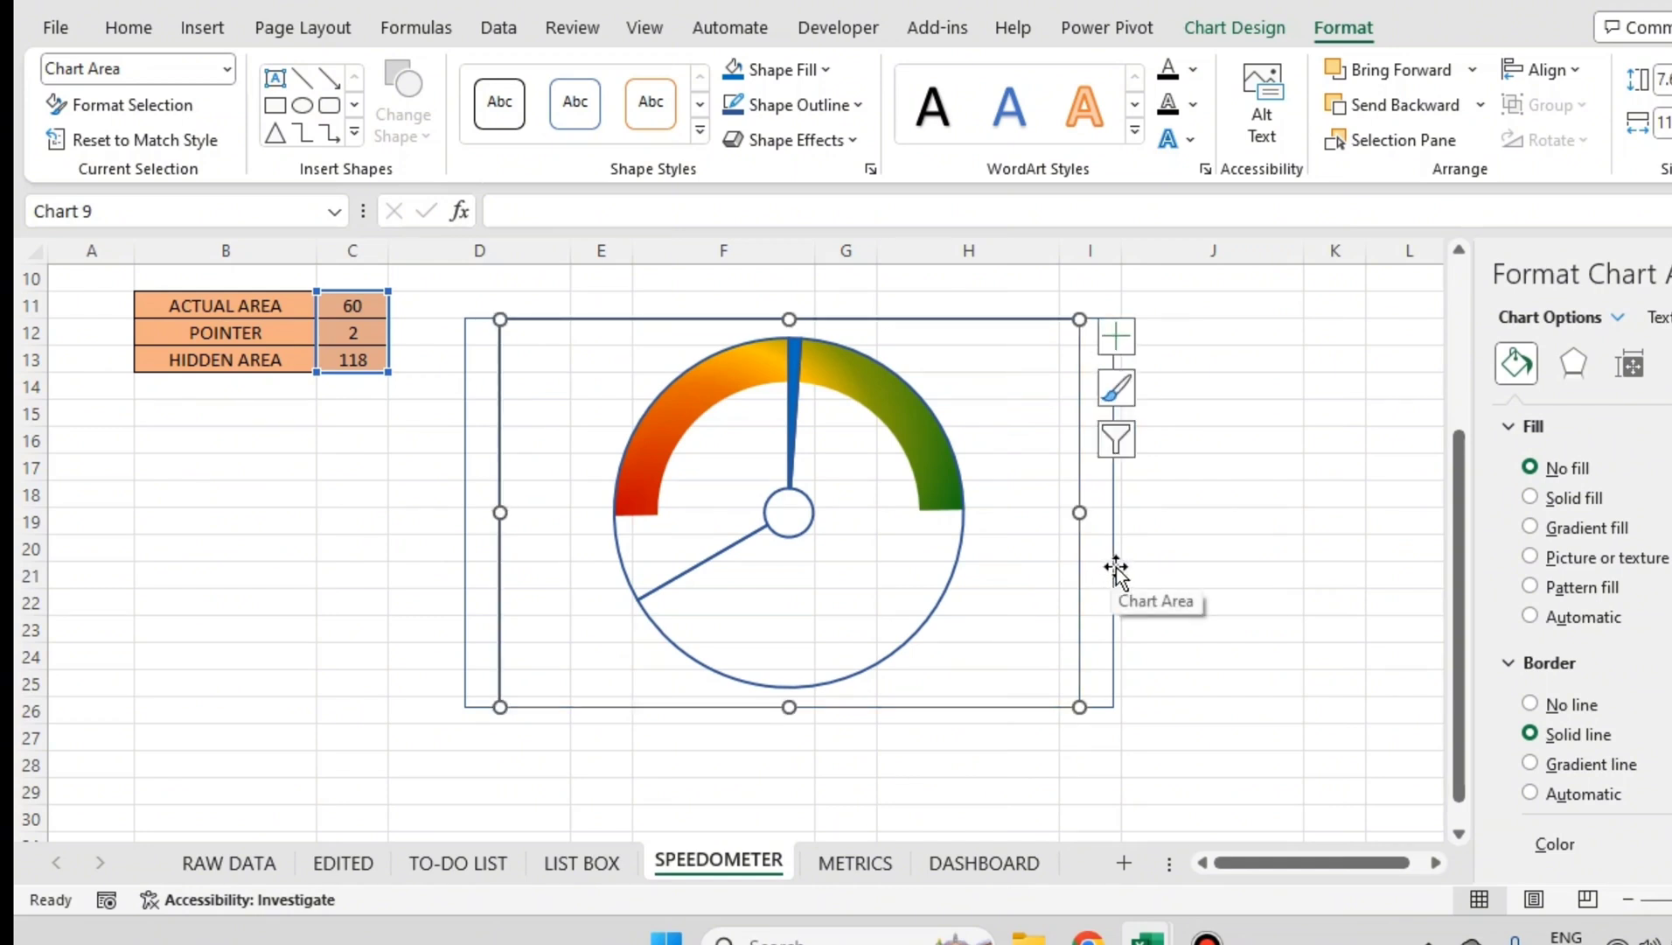
click(1113, 569)
ctrl+click(1079, 582)
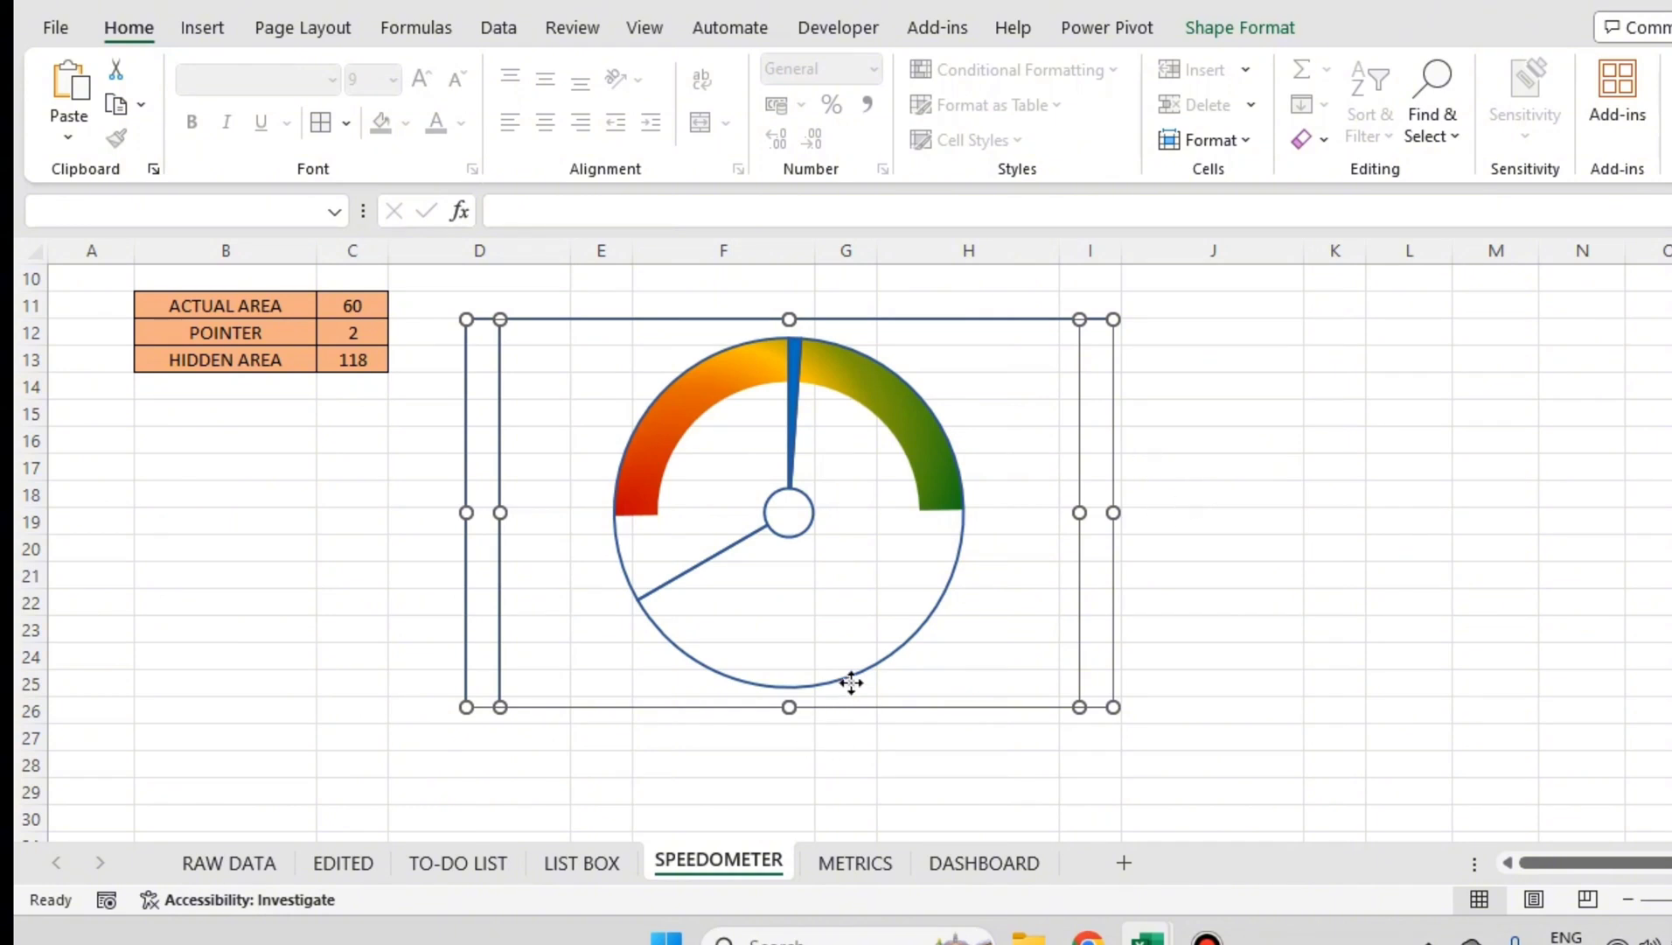
Step: Set No Outline on the needle chart's doughnut slices
click(1220, 35)
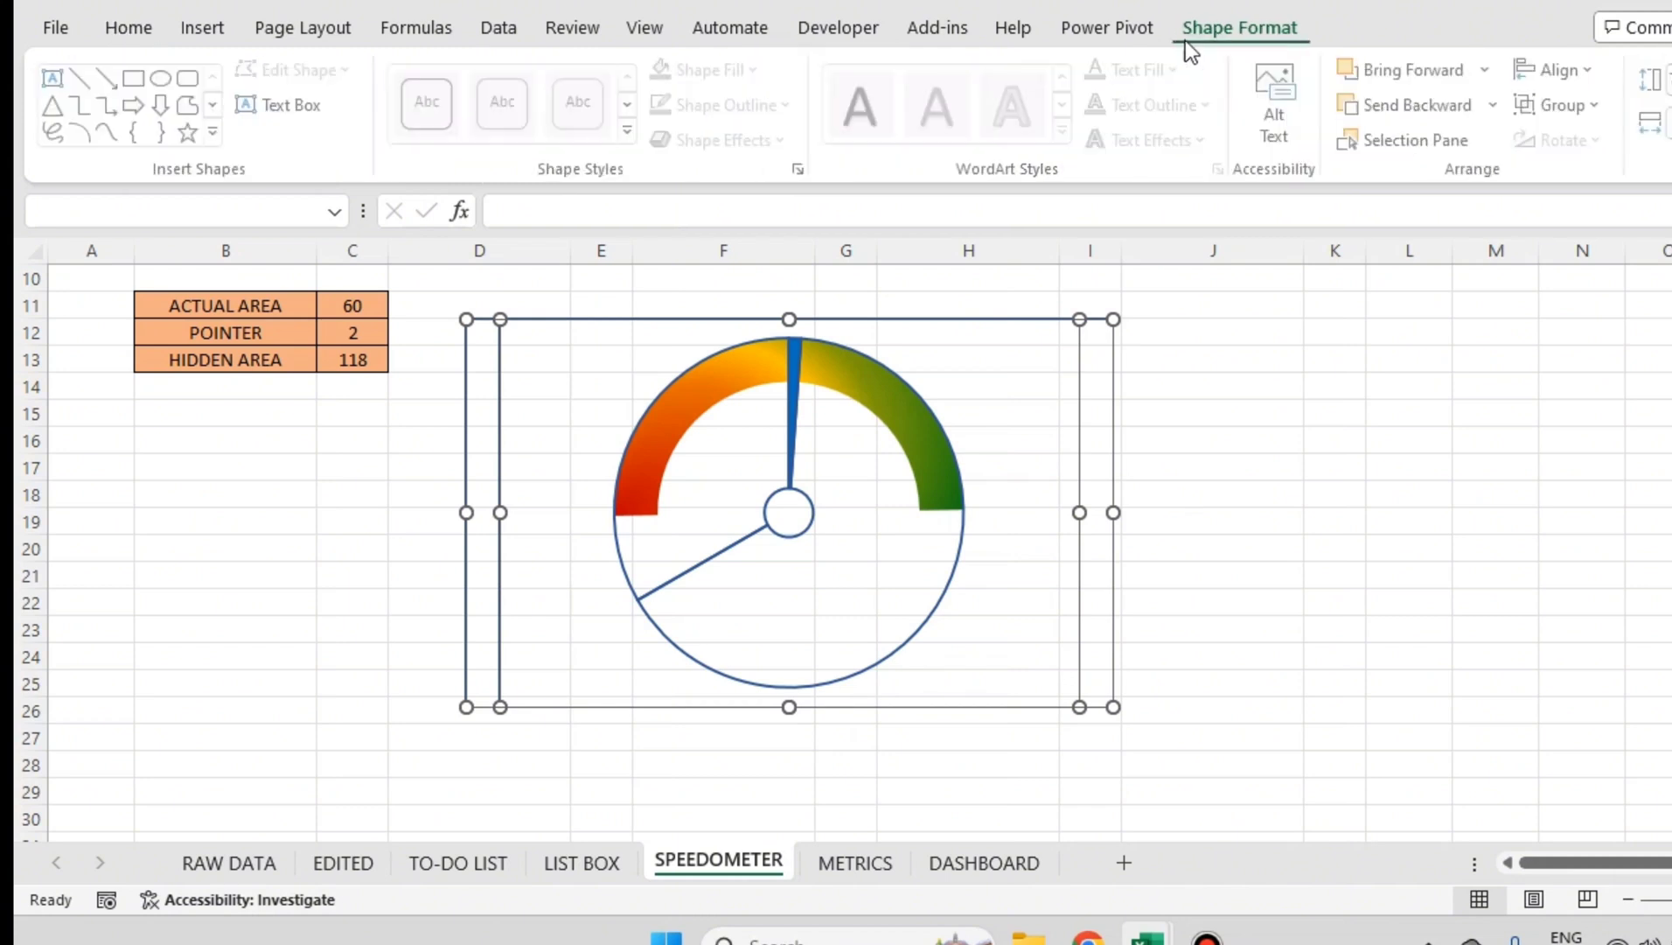
click(1142, 376)
click(928, 424)
click(928, 424)
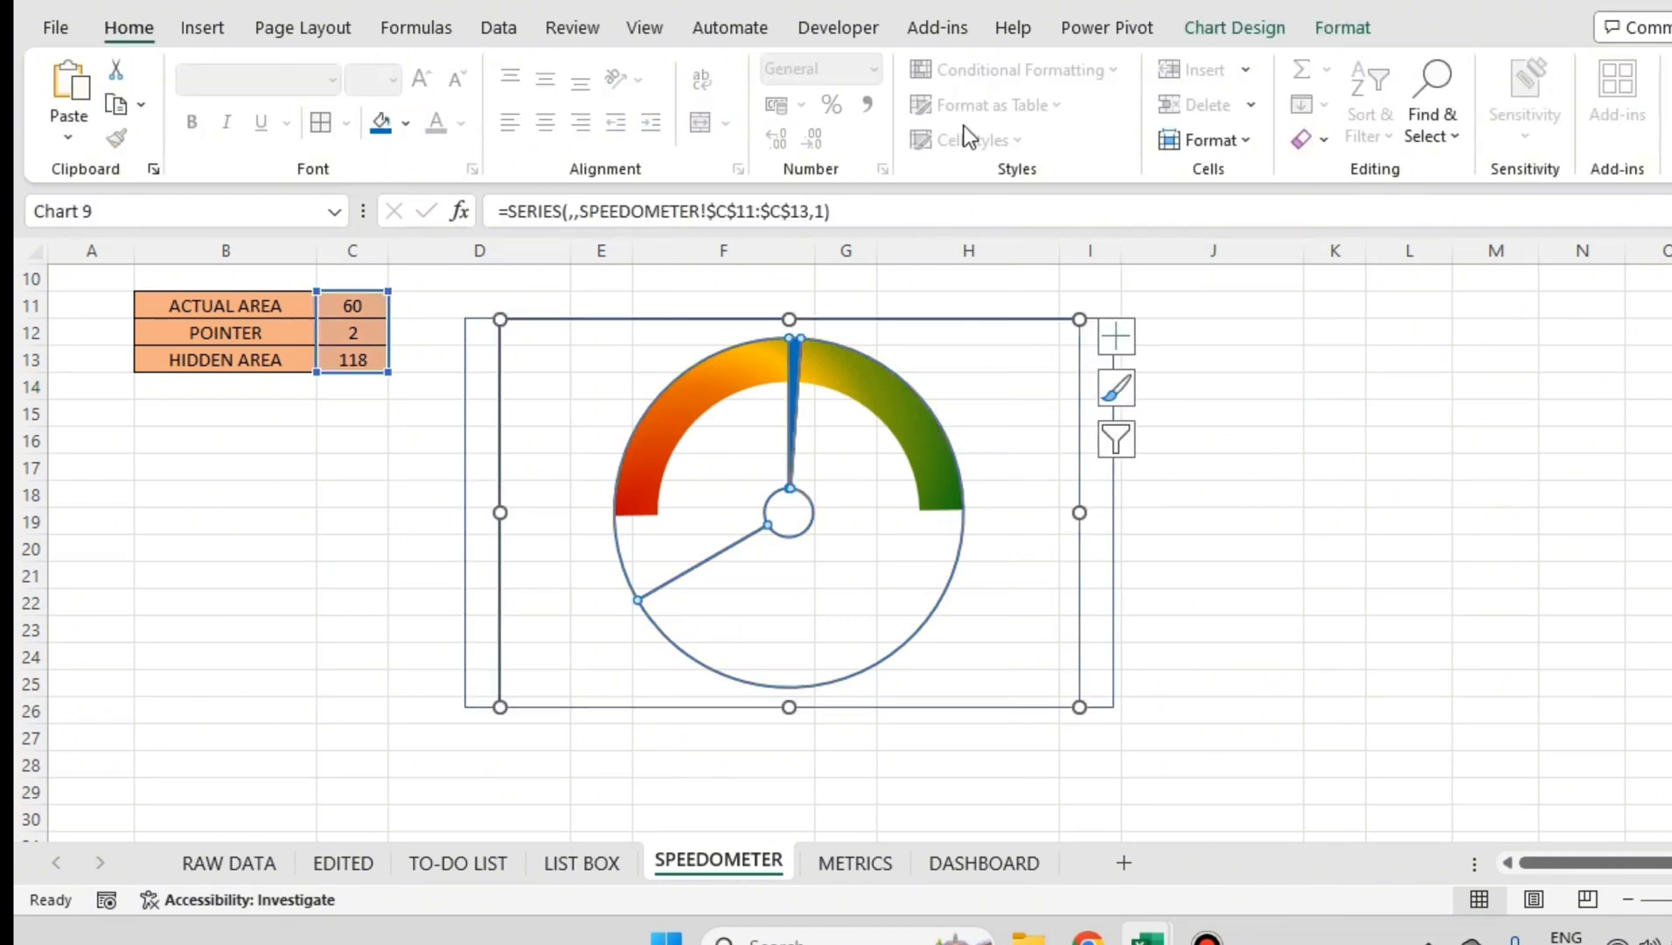
click(1366, 29)
click(791, 105)
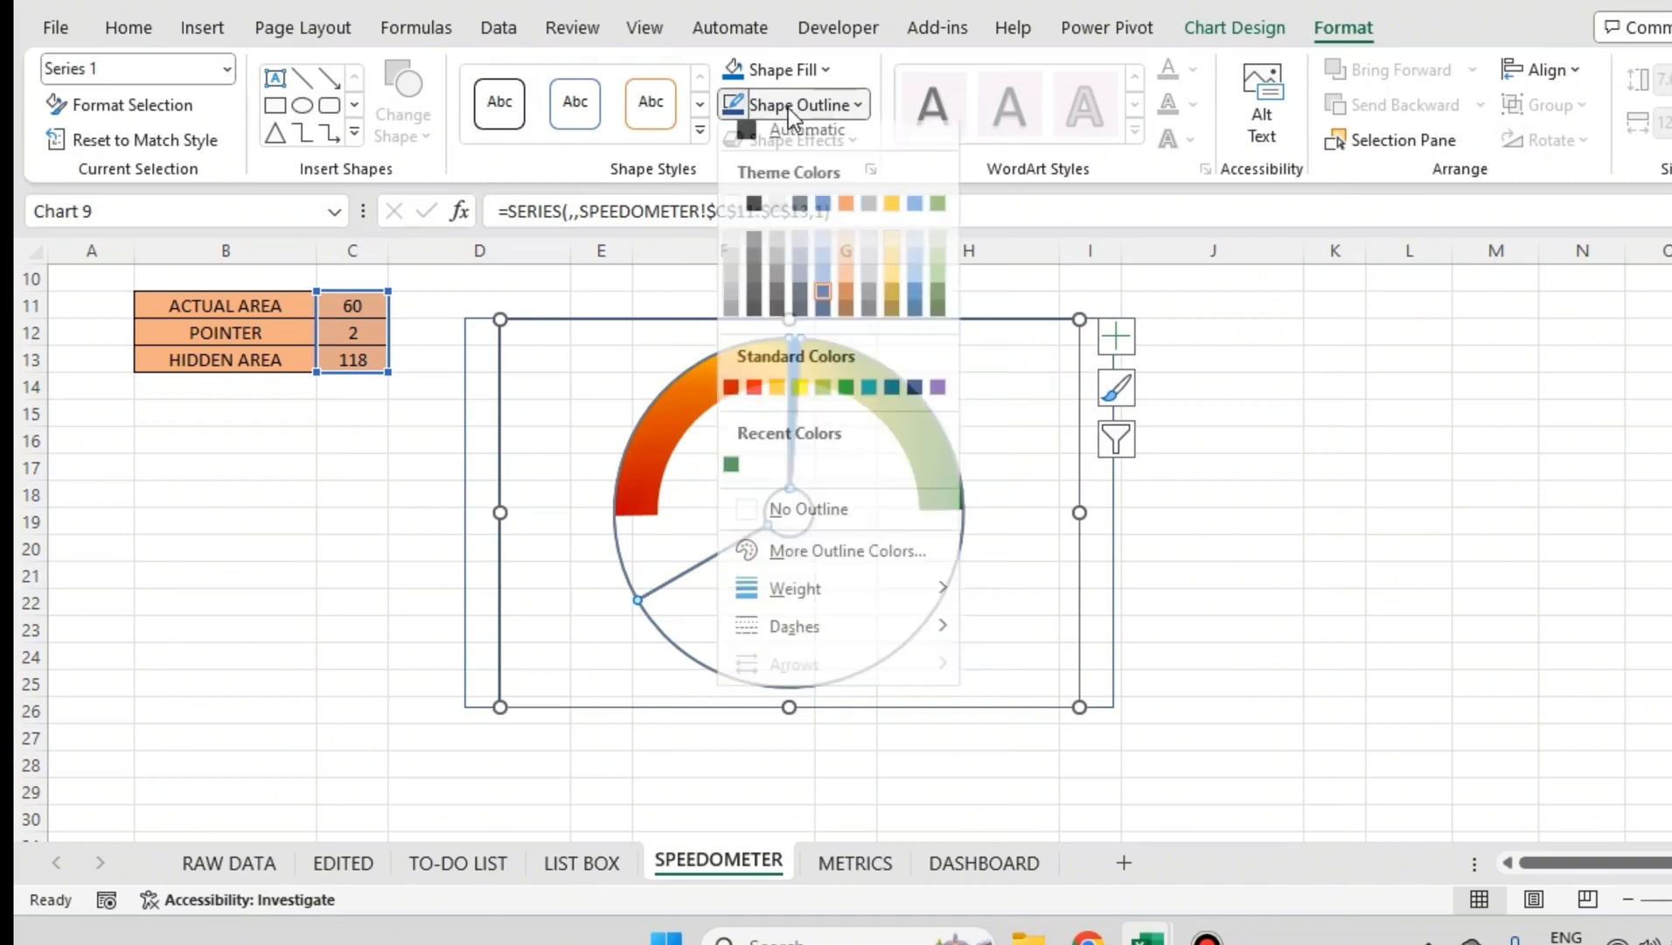
click(830, 522)
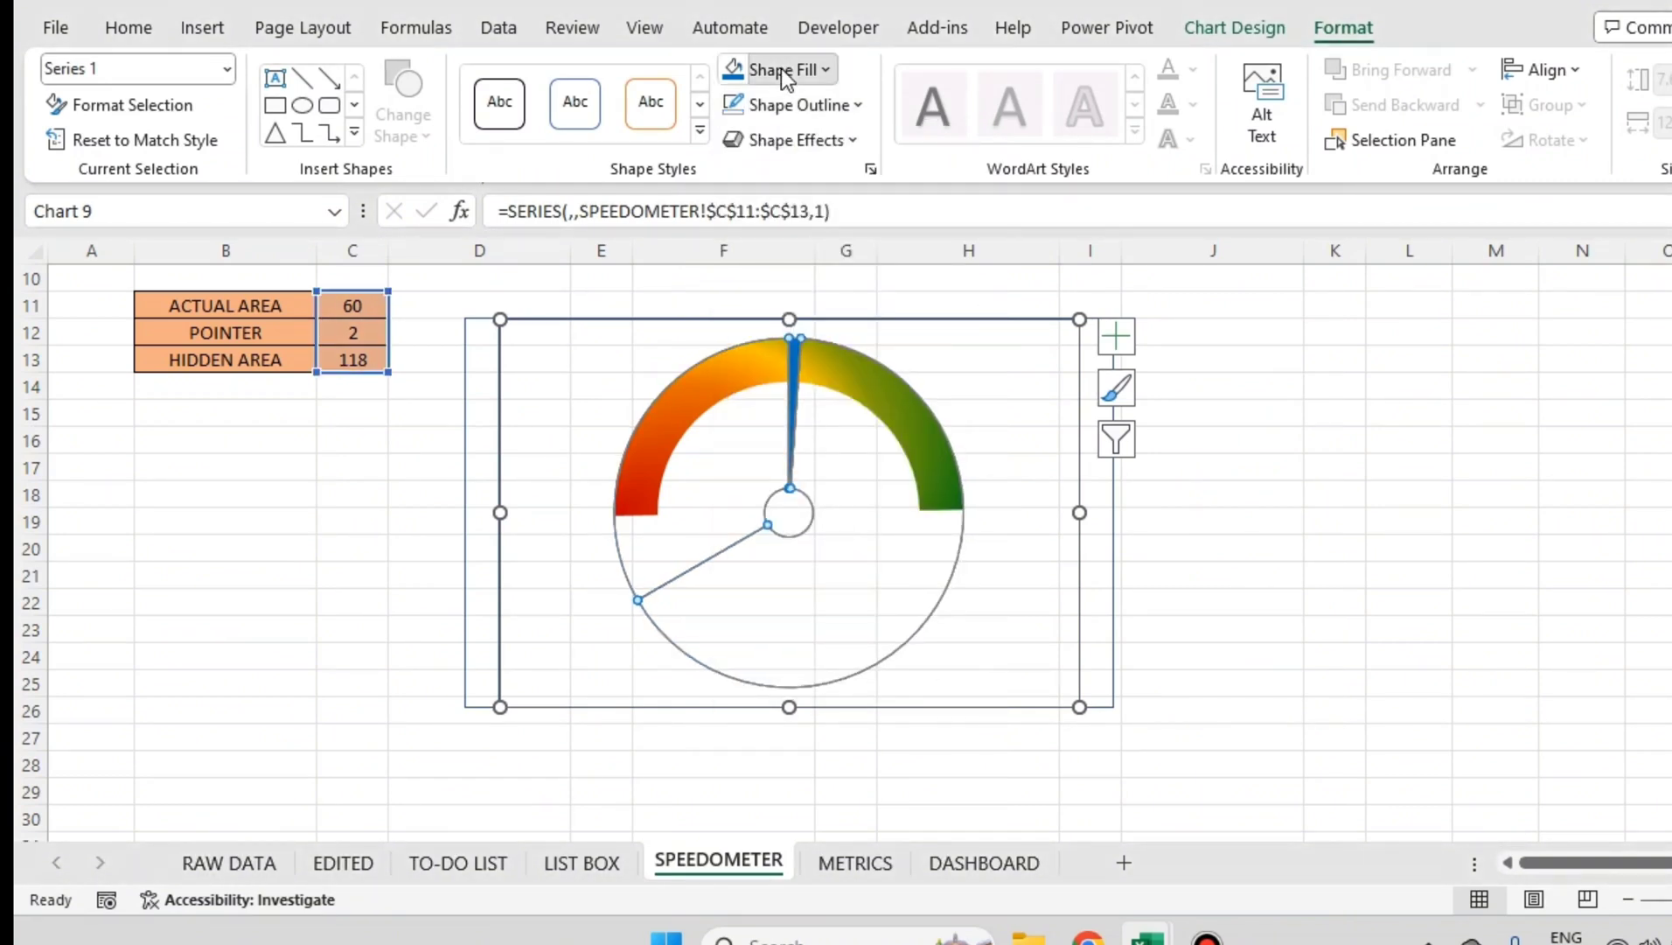
click(781, 68)
click(1320, 338)
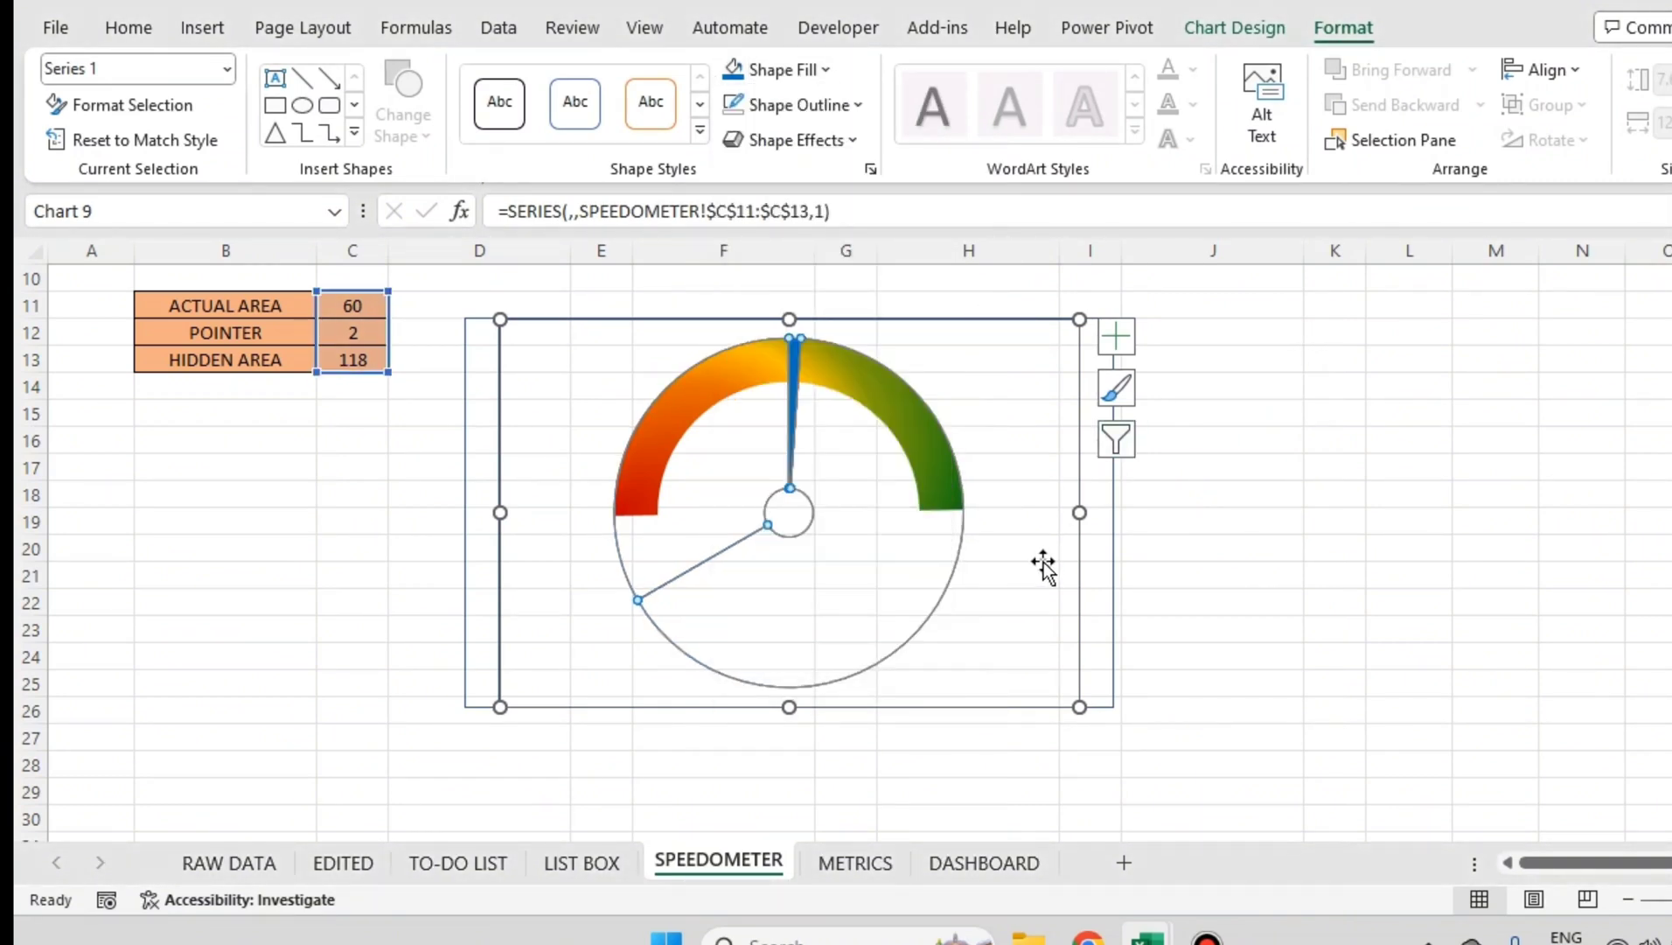
click(1076, 567)
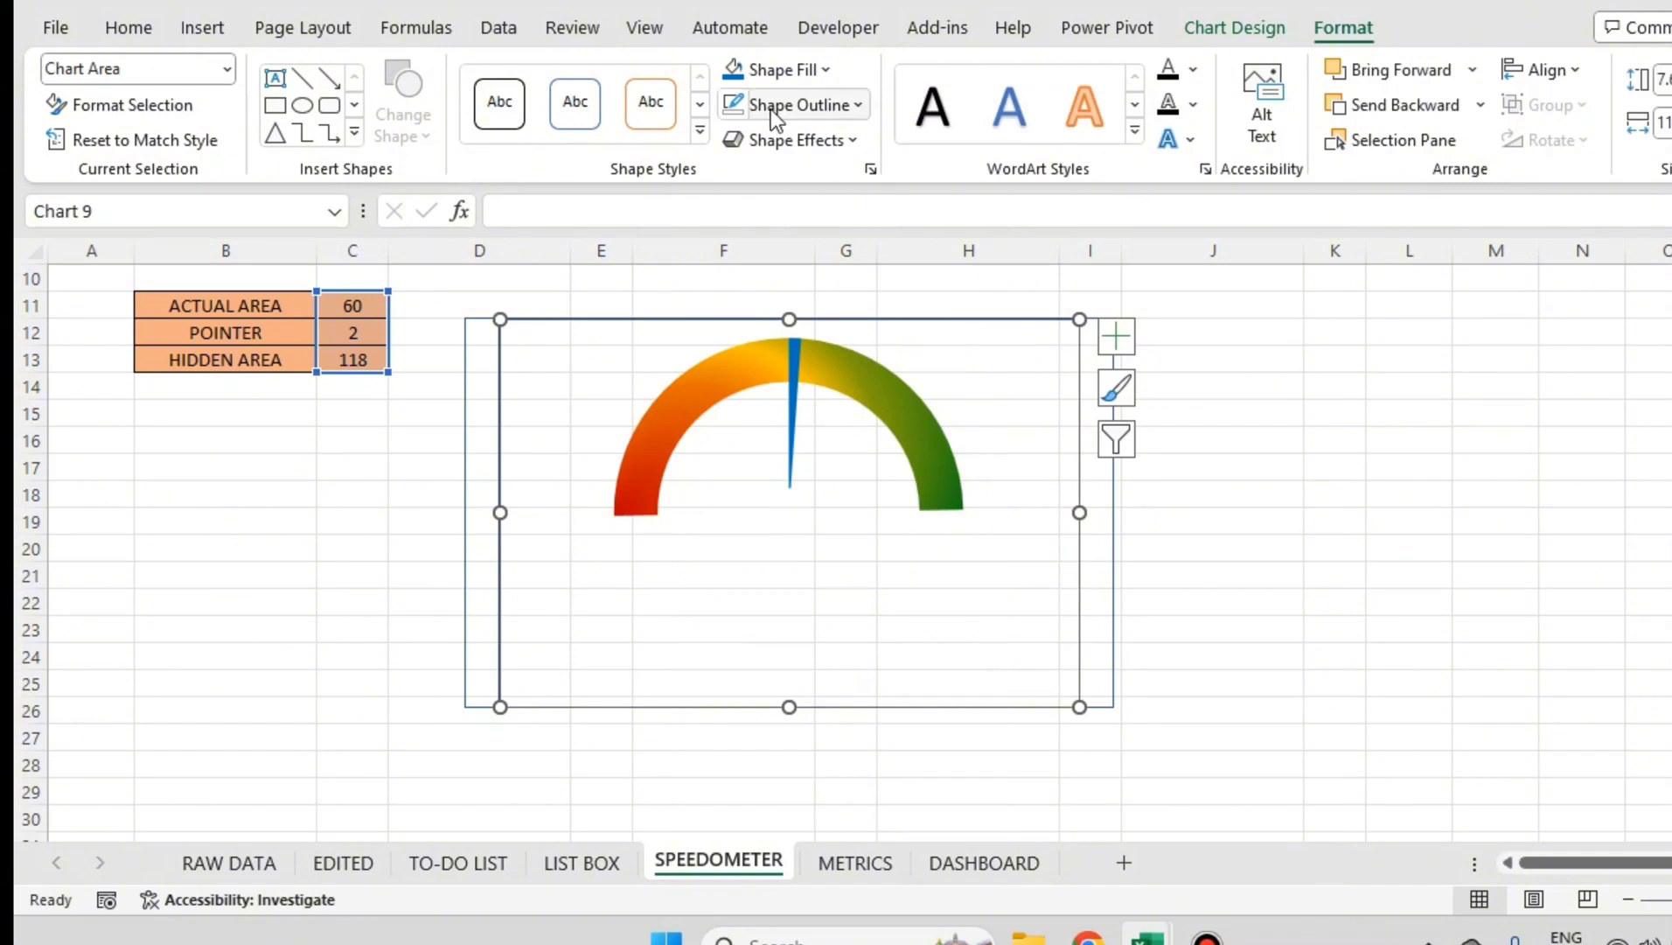
click(1225, 631)
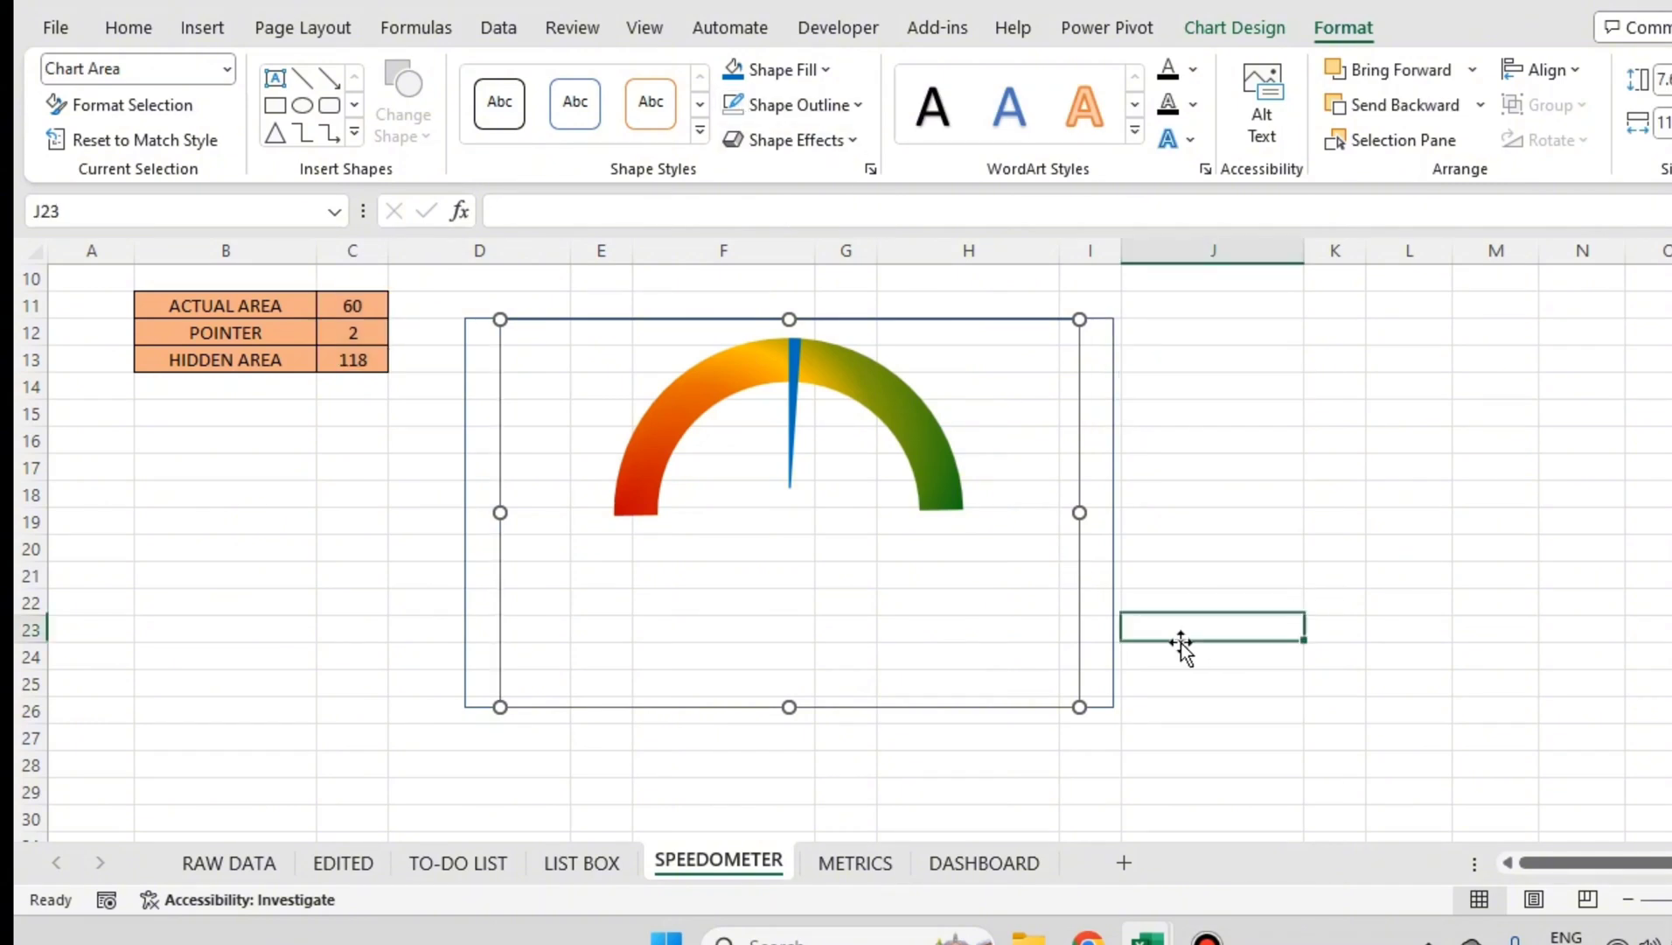
Step: Remove the gauge chart's border so only the coloured arc and blue needle show
click(1109, 610)
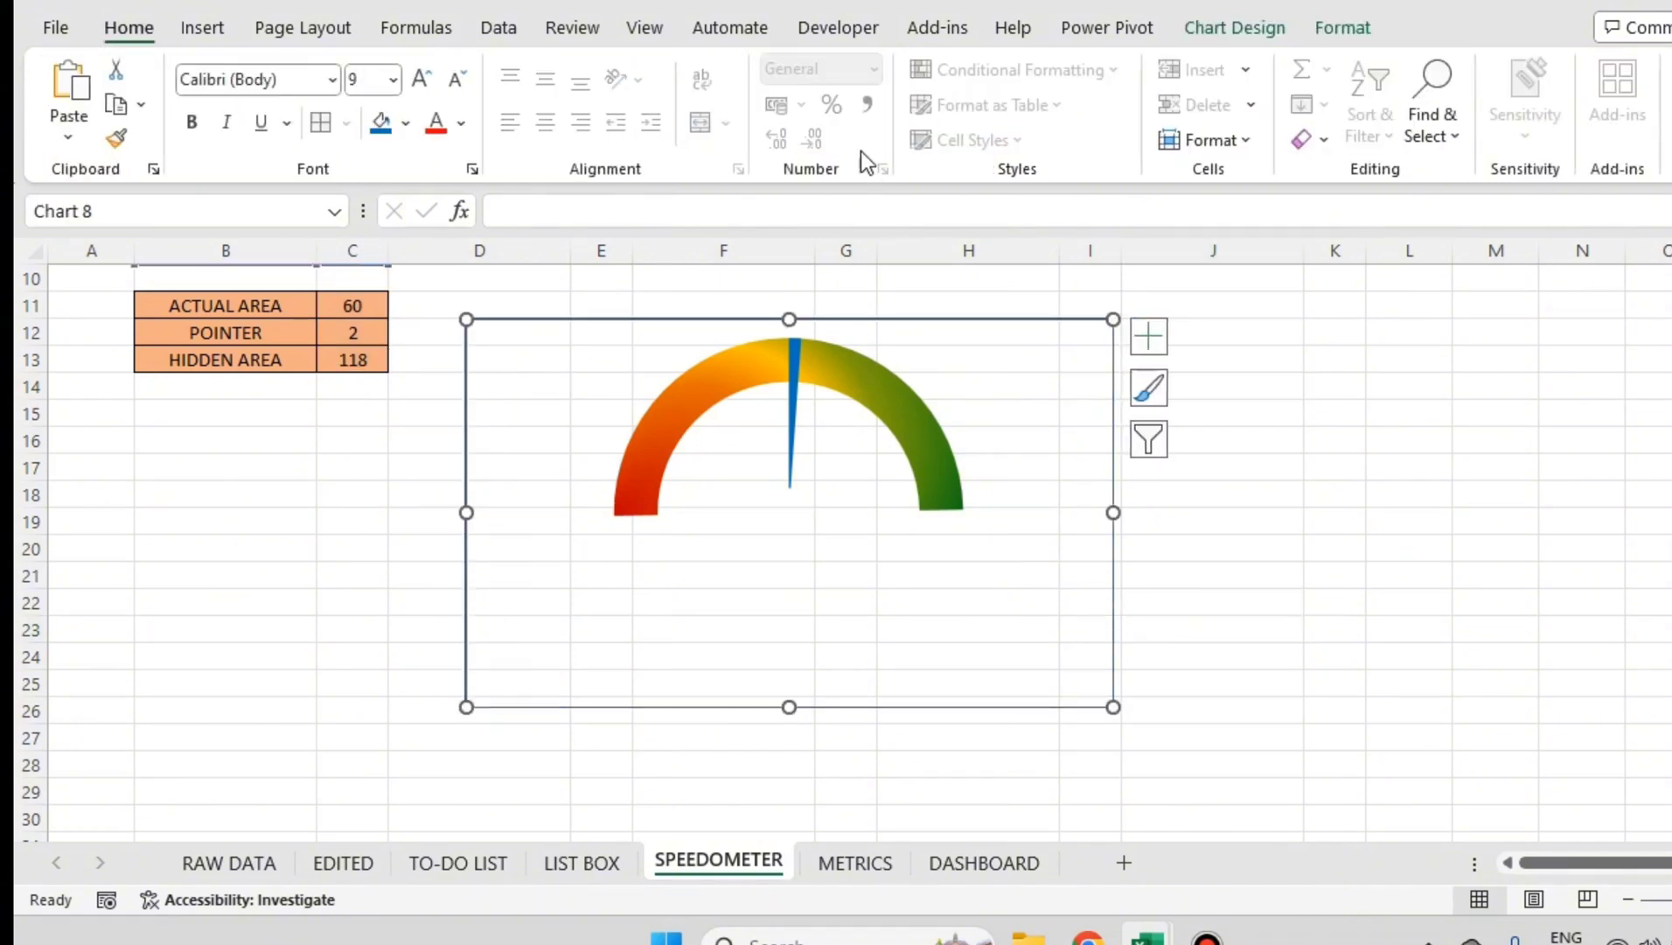
click(1352, 32)
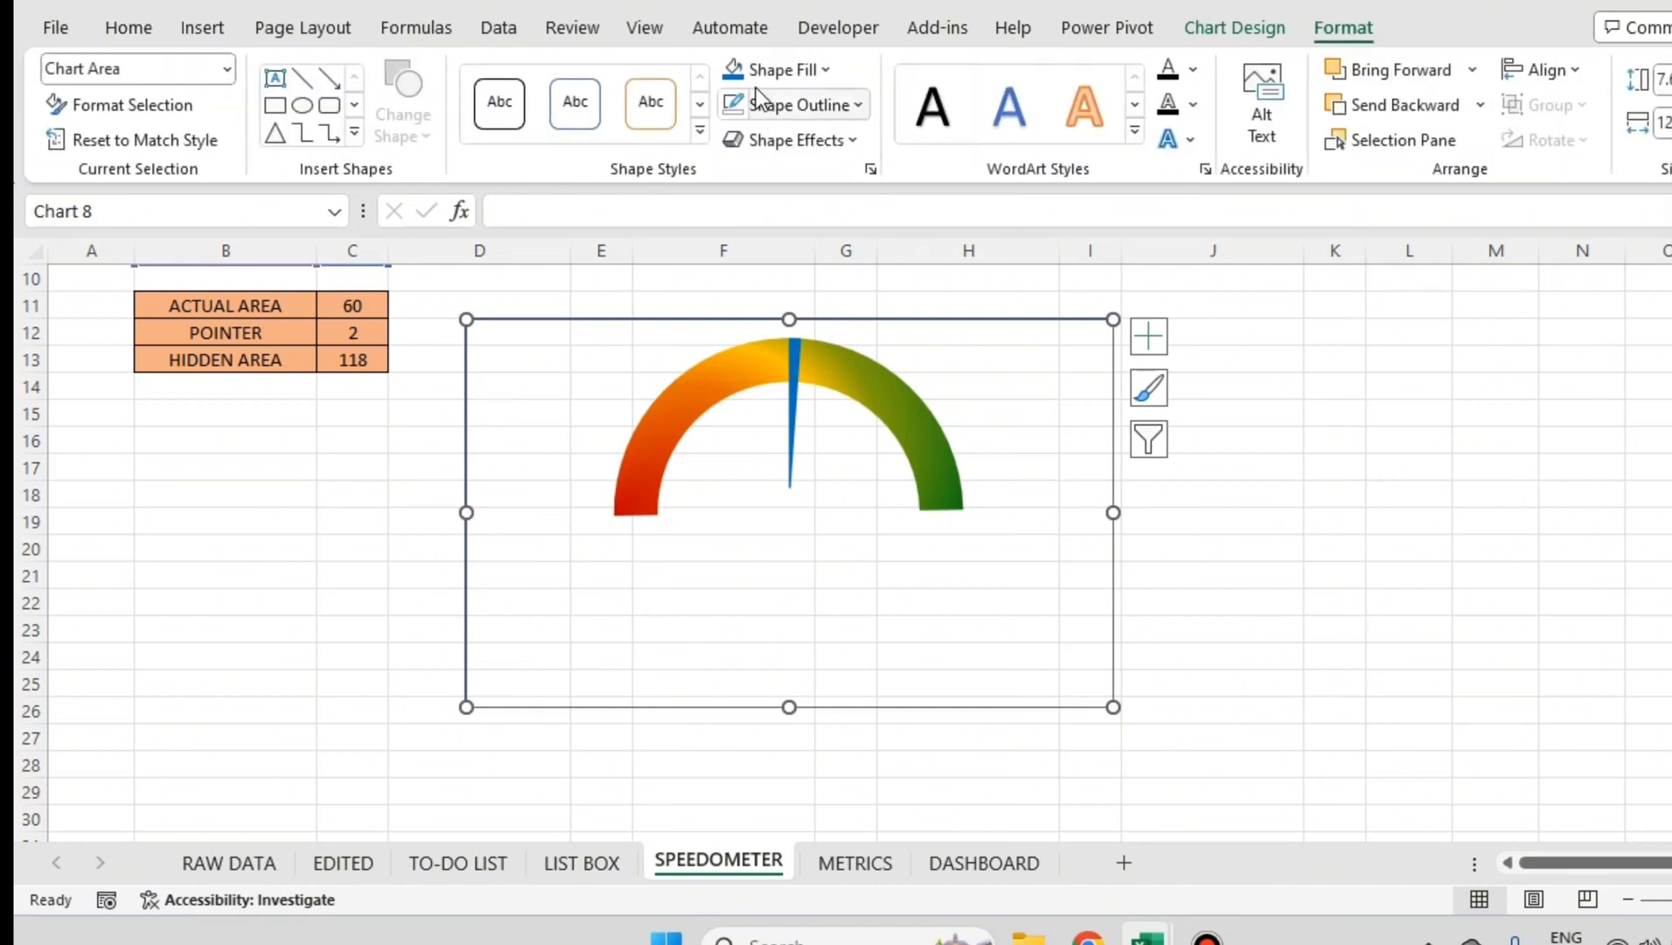
click(739, 109)
click(1310, 434)
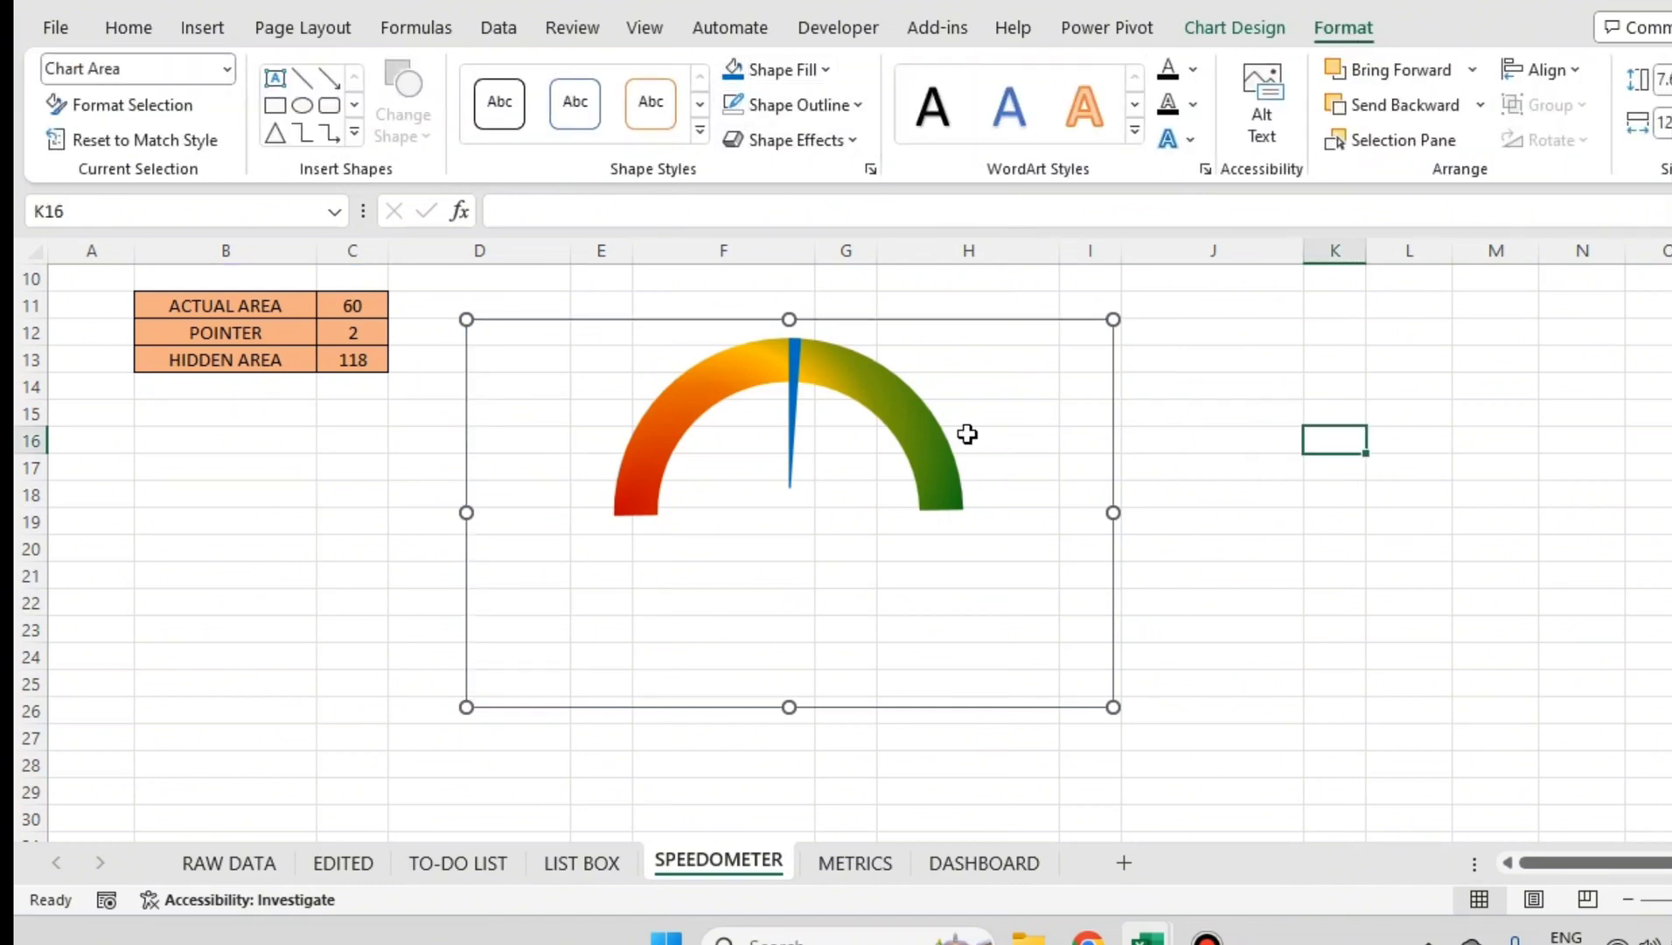
click(934, 473)
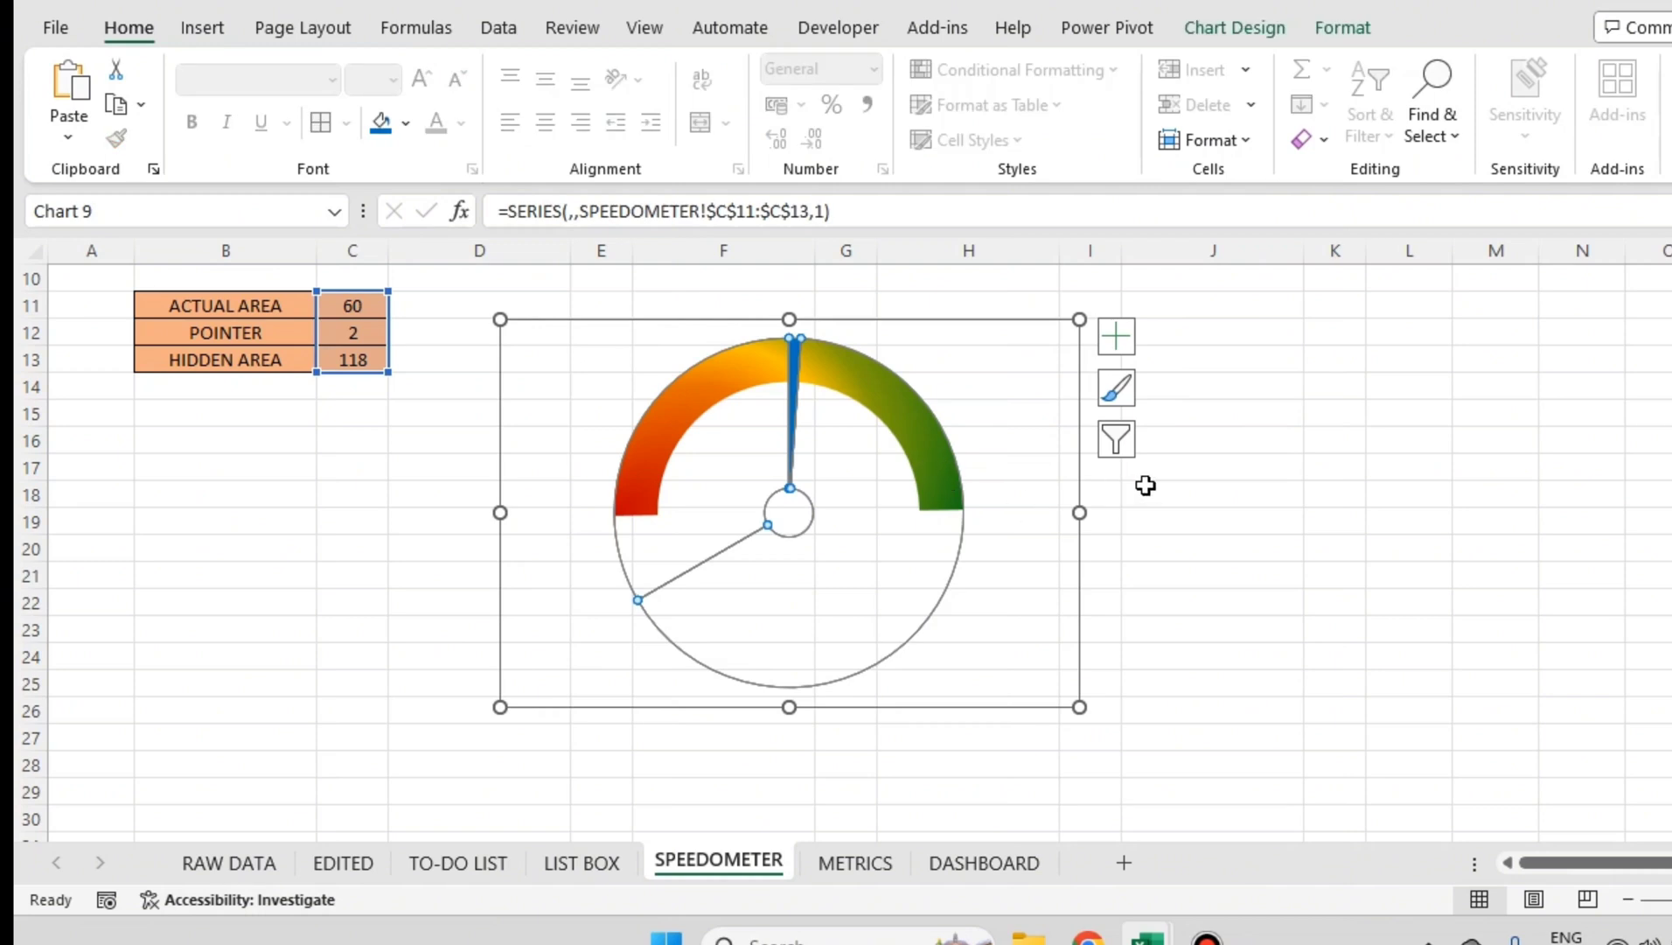
click(1105, 503)
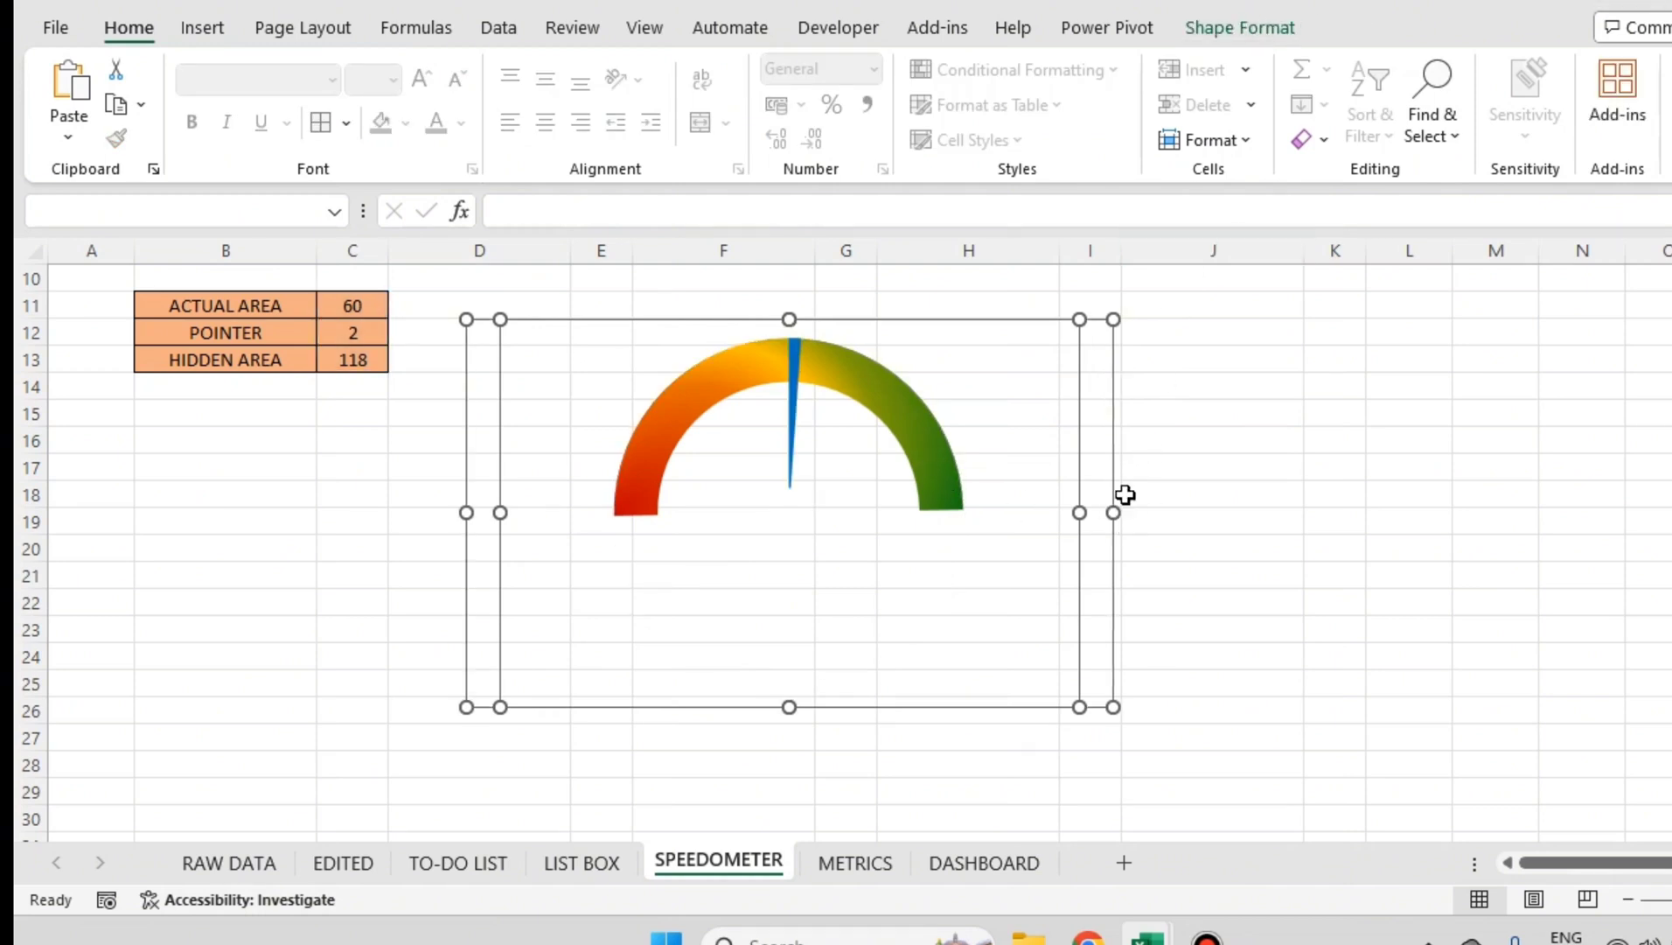
click(1156, 488)
click(958, 481)
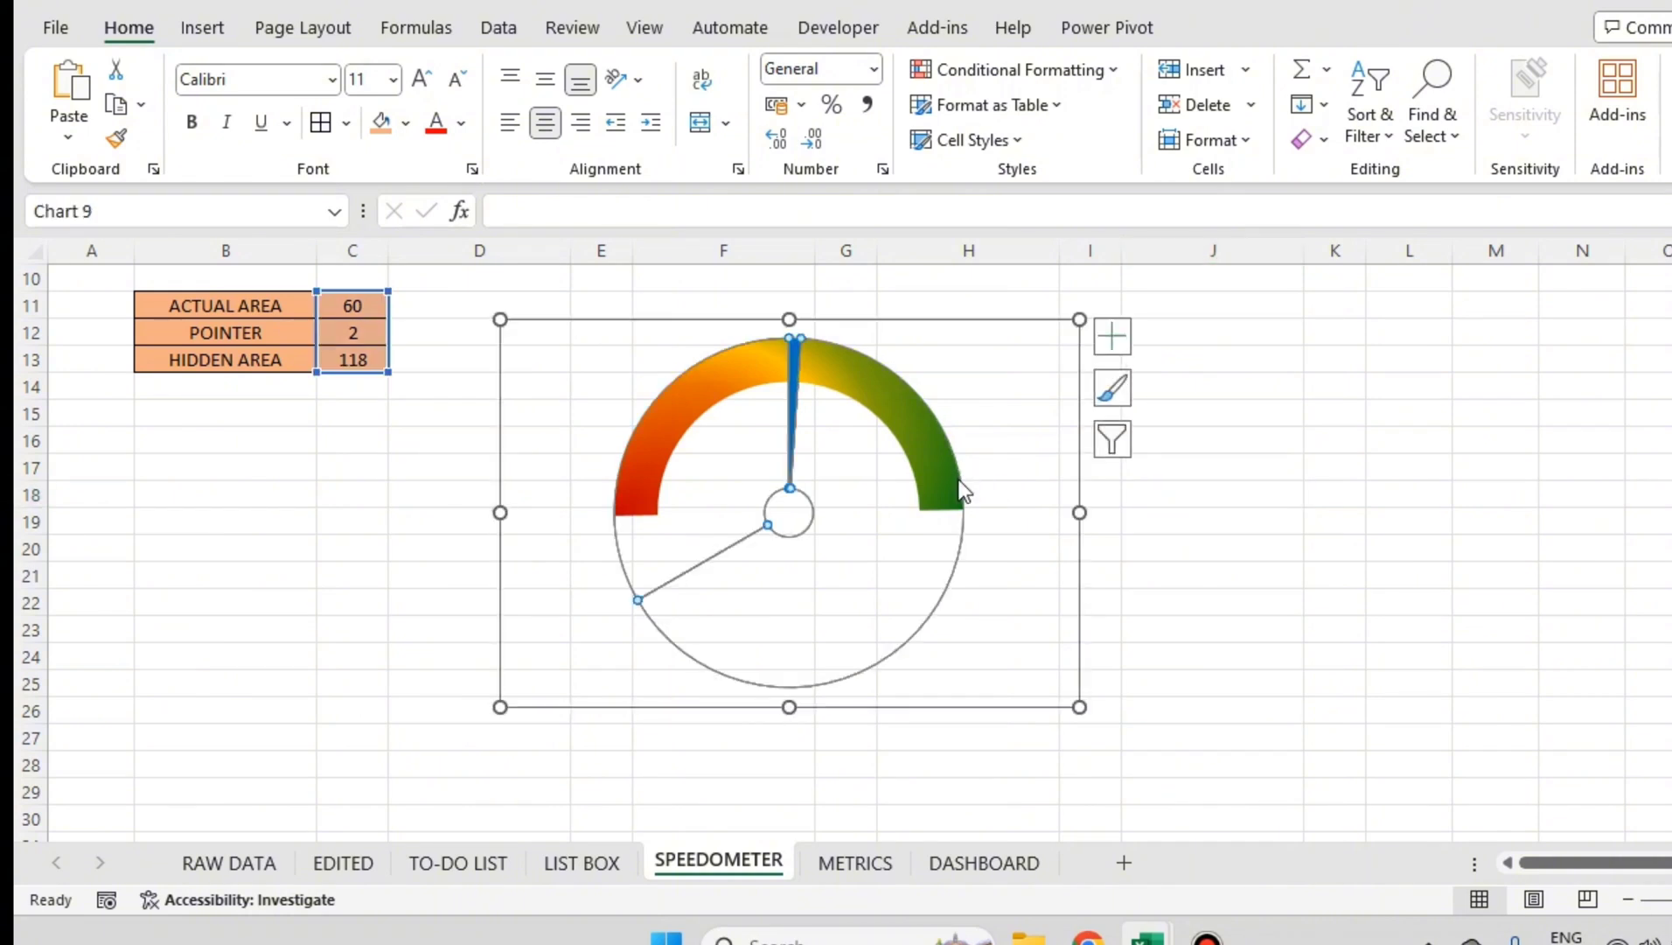
Step: Group the needle chart and the gauge chart into one speedometer object via Shape Format > Group
ctrl+click(1098, 476)
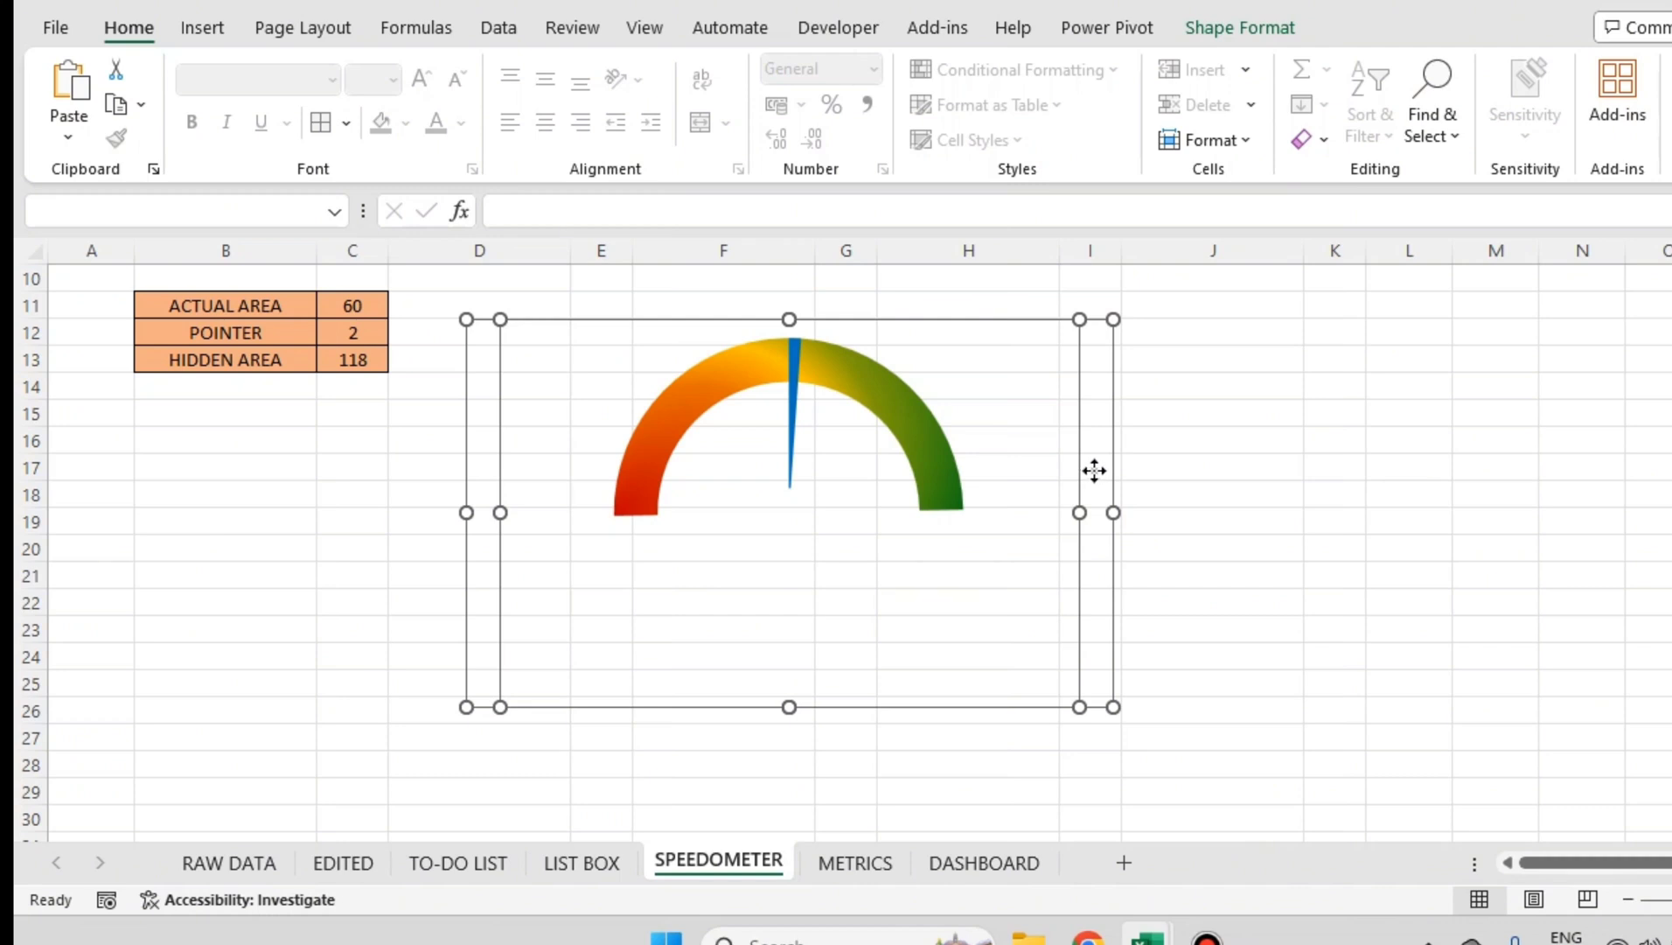
click(1260, 35)
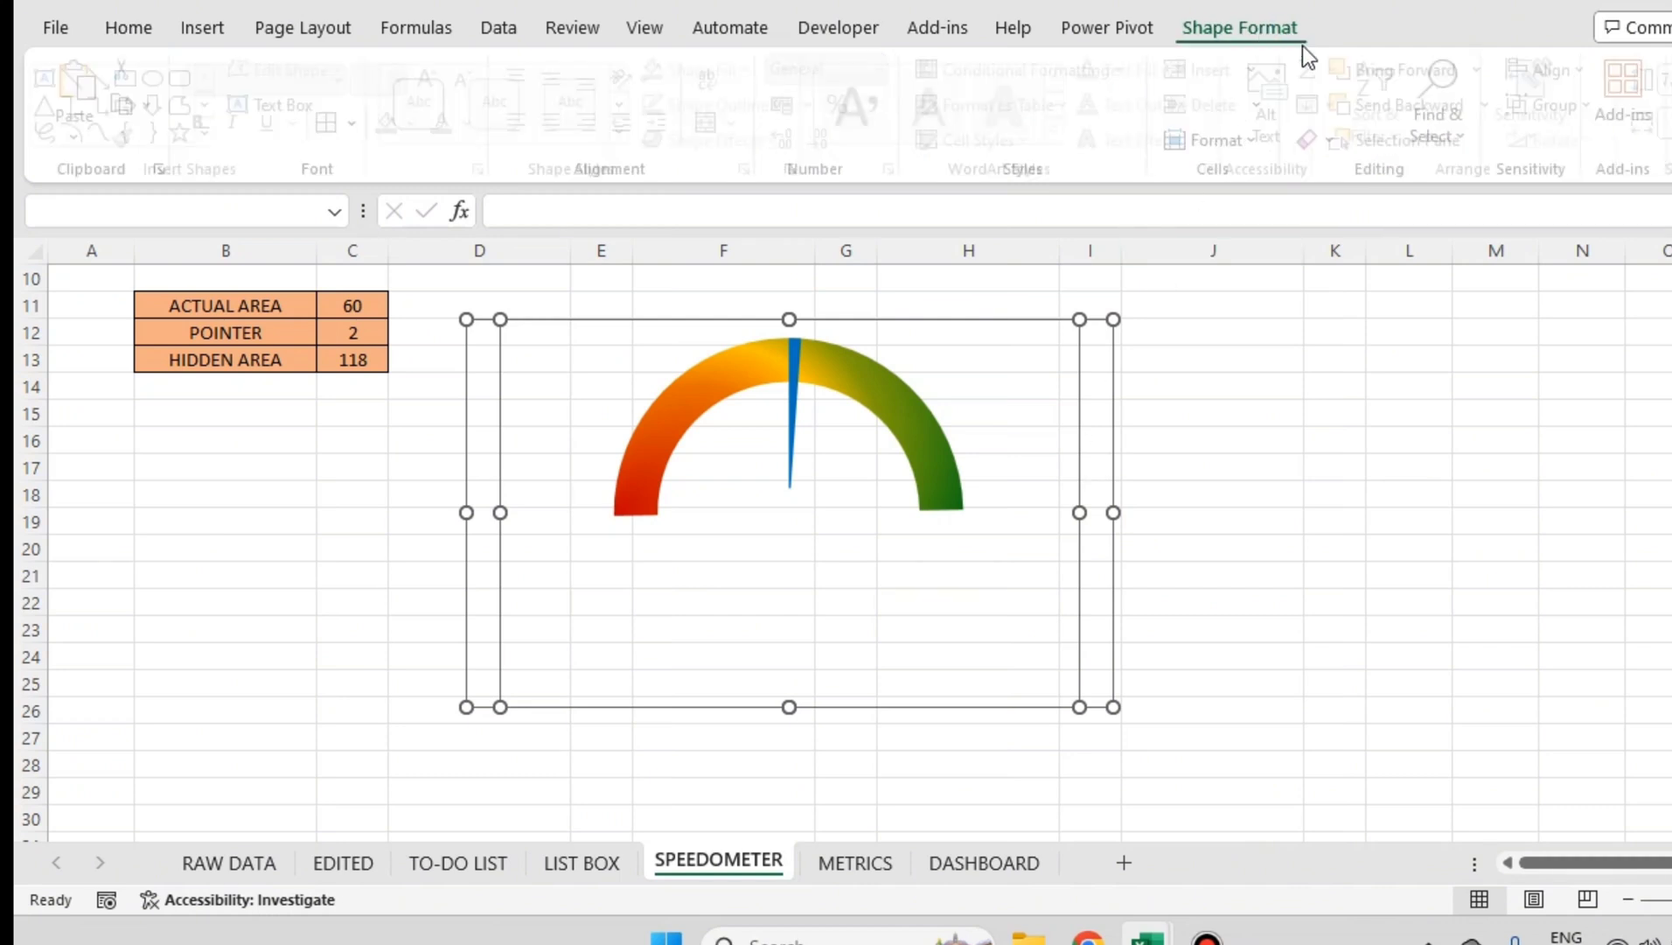
click(1574, 103)
click(1609, 146)
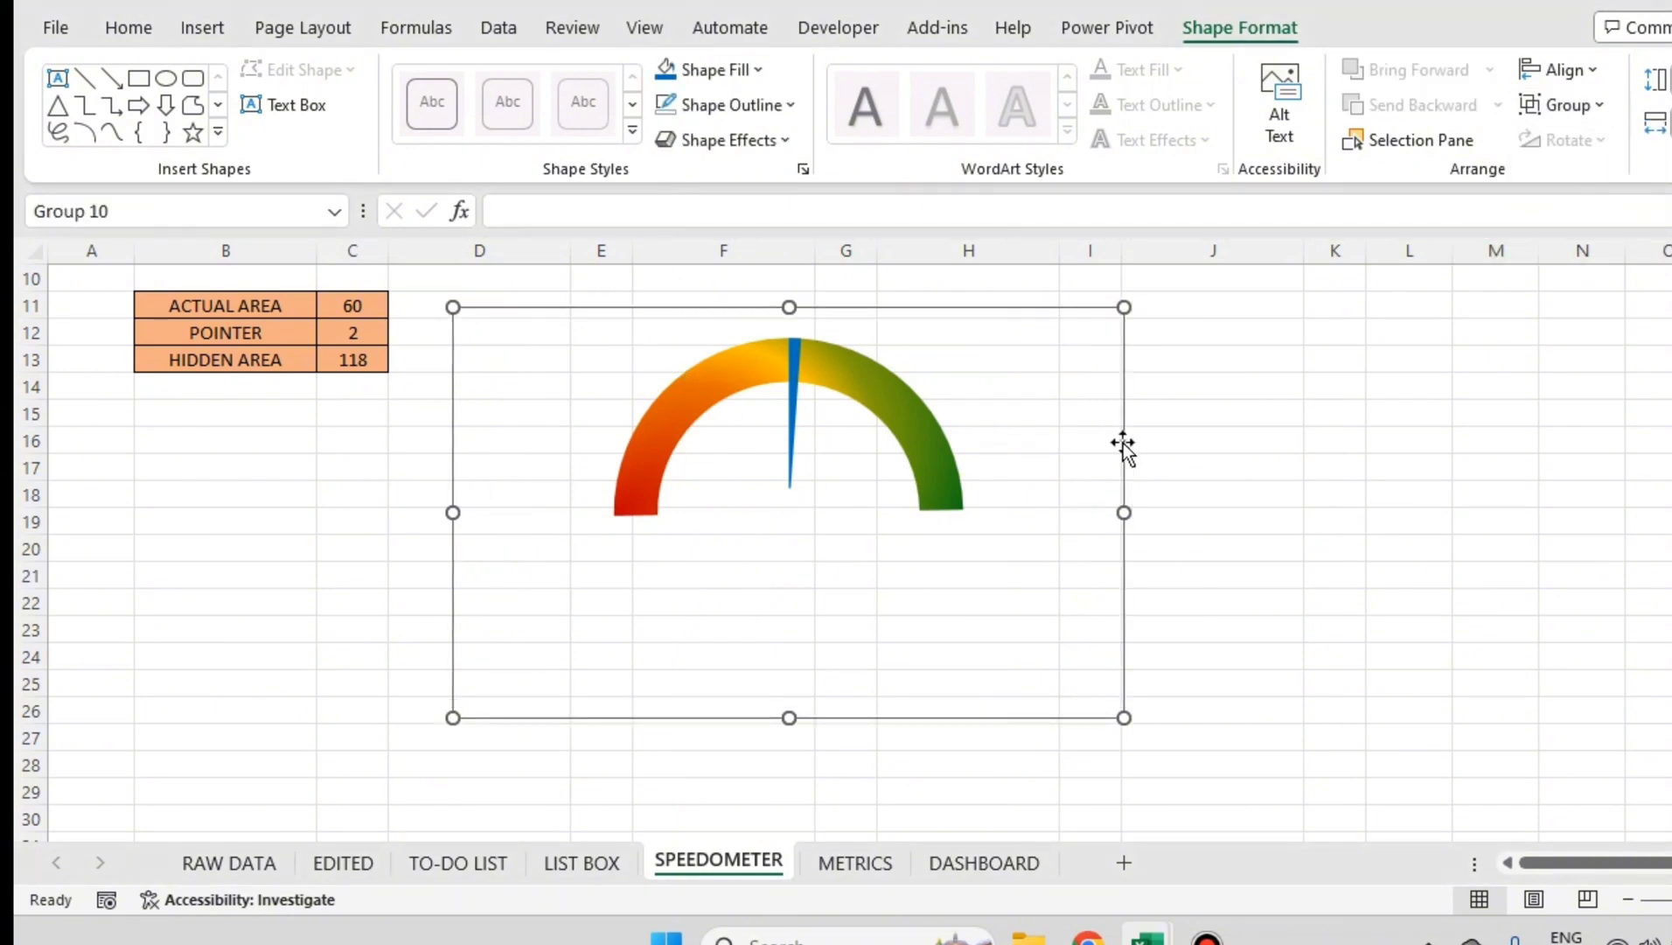
Step: Shrink the grouped speedometer from its corner and place it beneath the ACTUAL AREA table
mouse_move(1123, 442)
mouse_down()
mouse_move(1434, 471)
mouse_move(1056, 504)
mouse_move(1103, 446)
mouse_up()
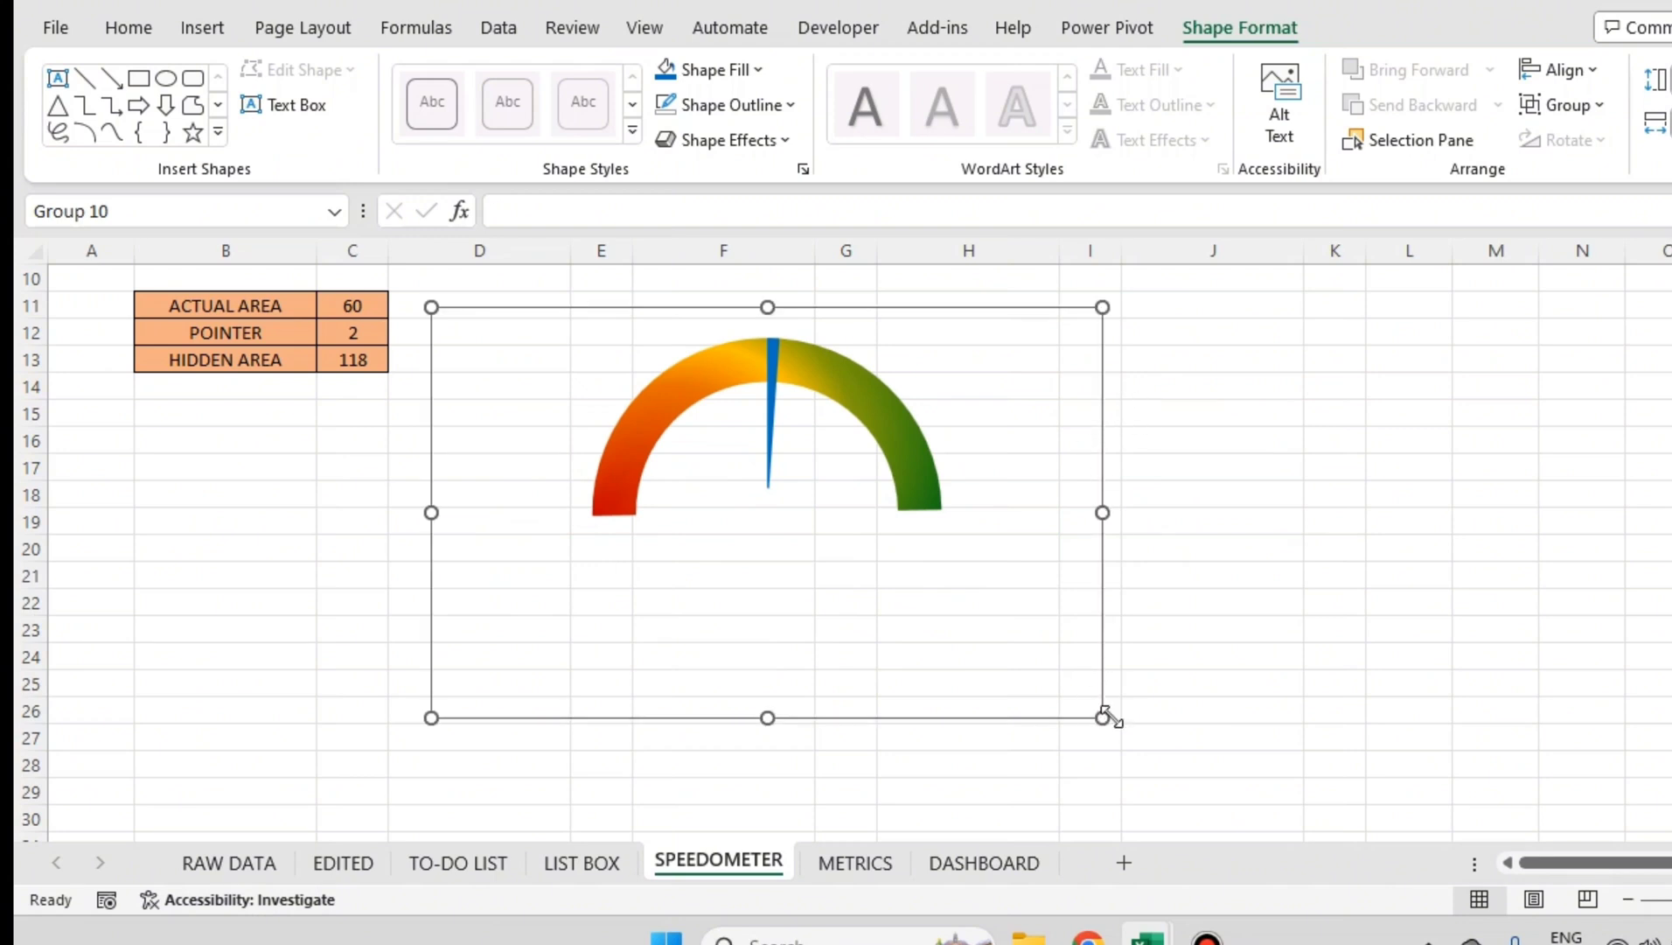
drag(1100, 714, 405, 595)
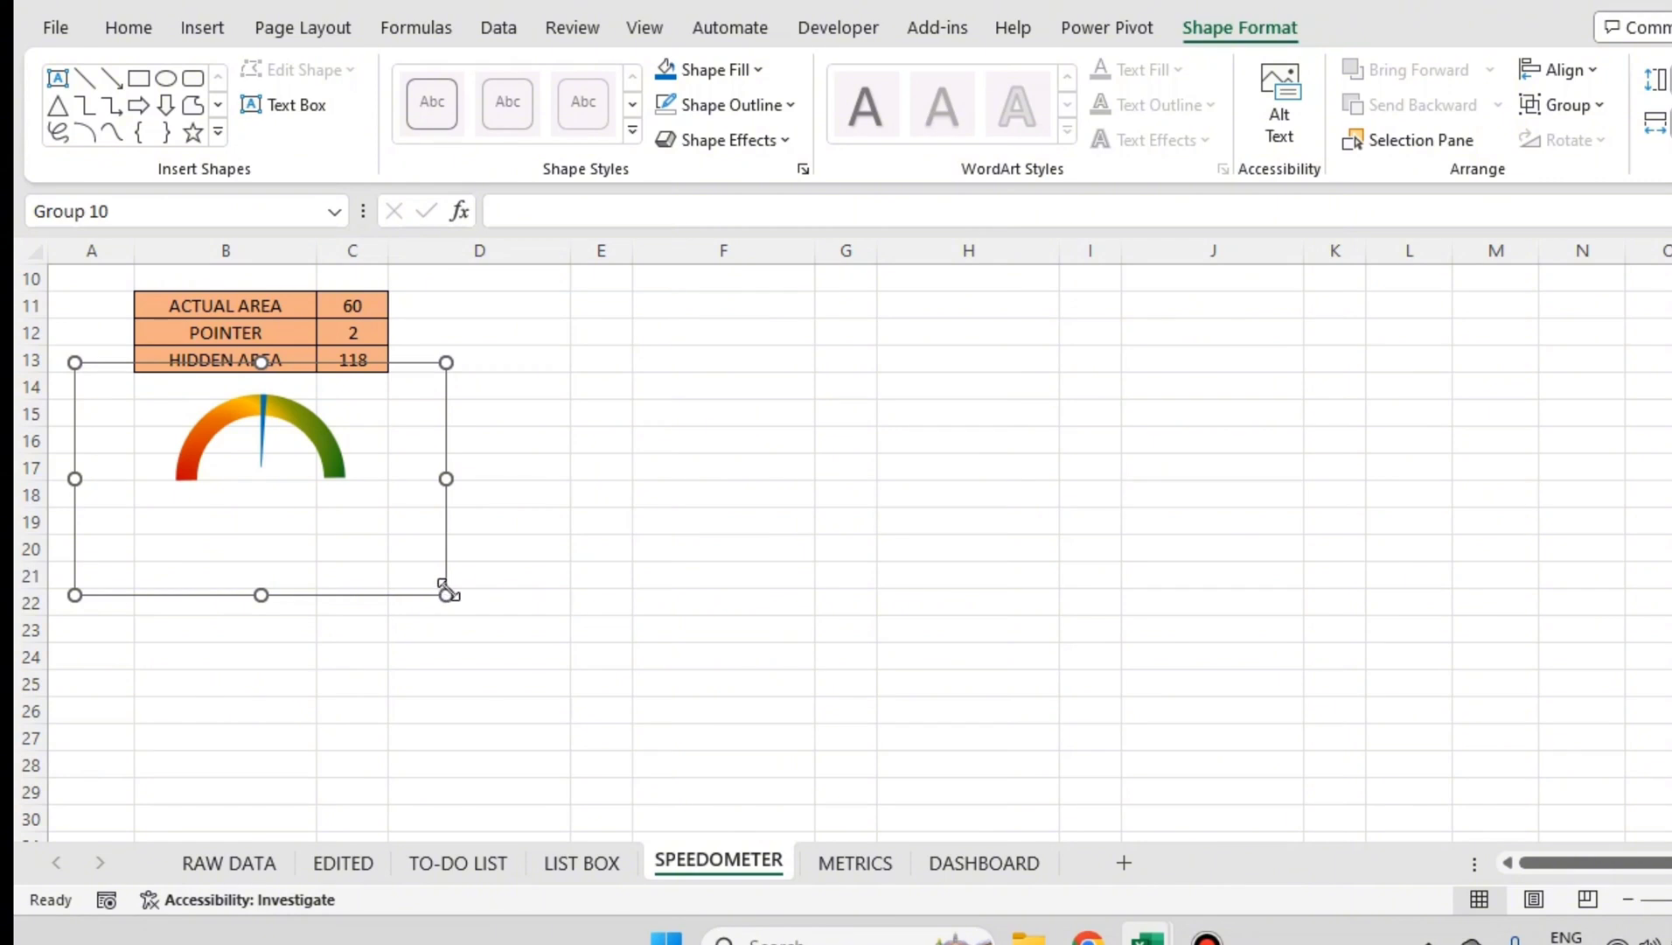
drag(448, 593, 384, 605)
scroll(425, 623, up, 3)
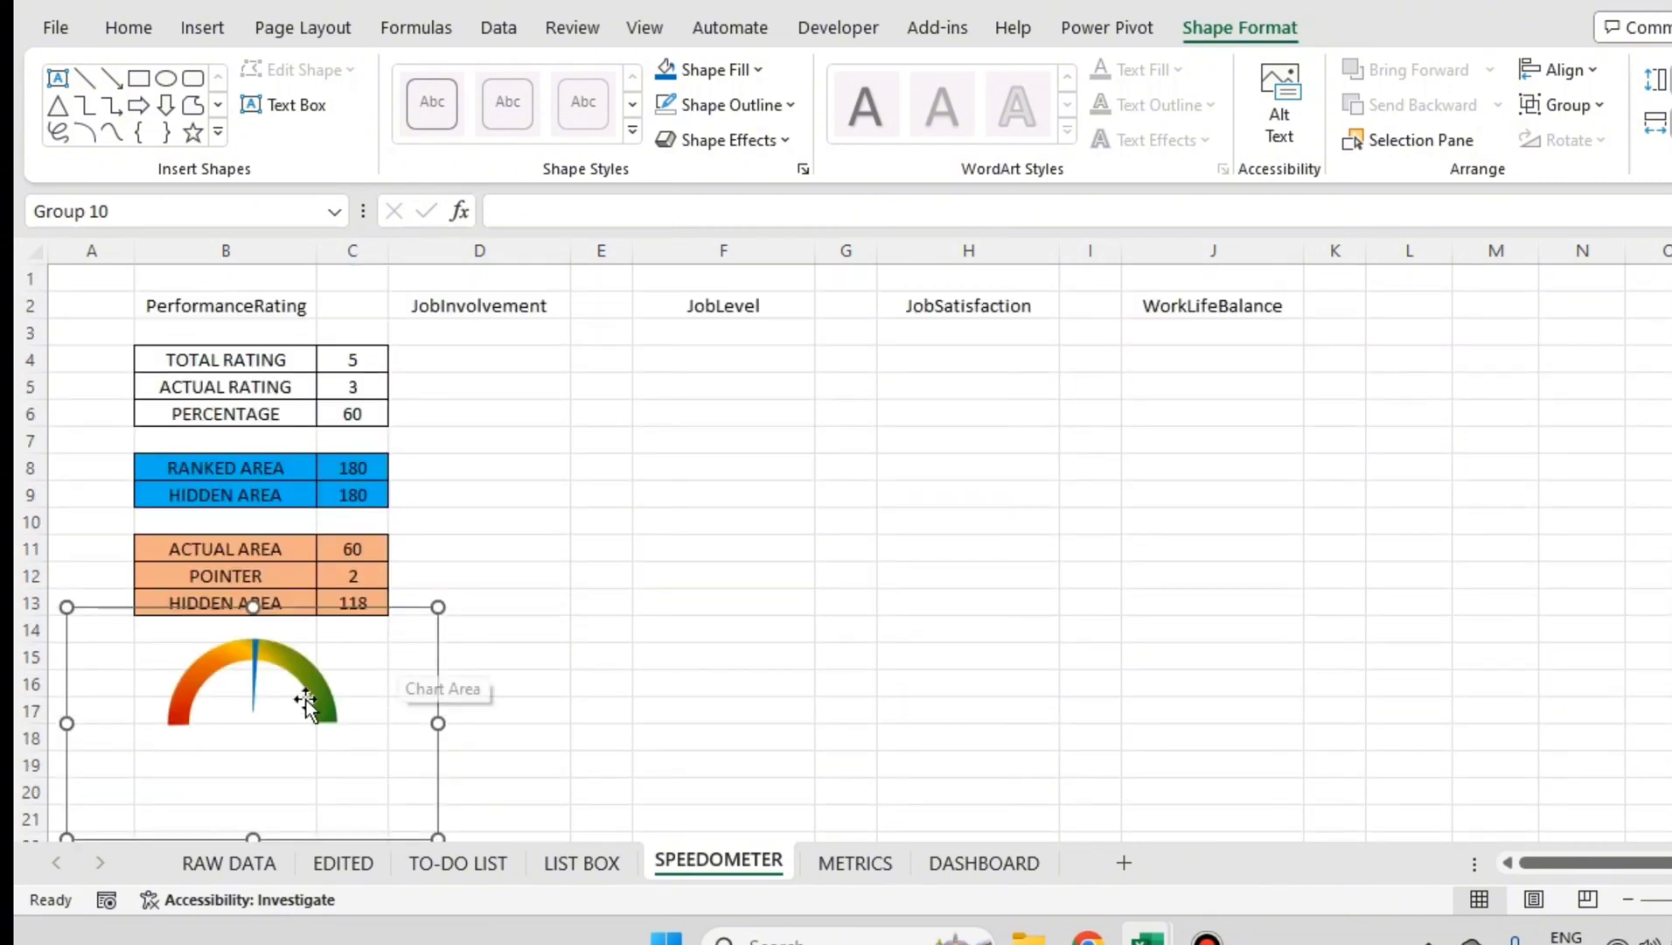
Step: Copy the PerformanceRating gauge block from B4 down to row 17
click(236, 311)
click(234, 358)
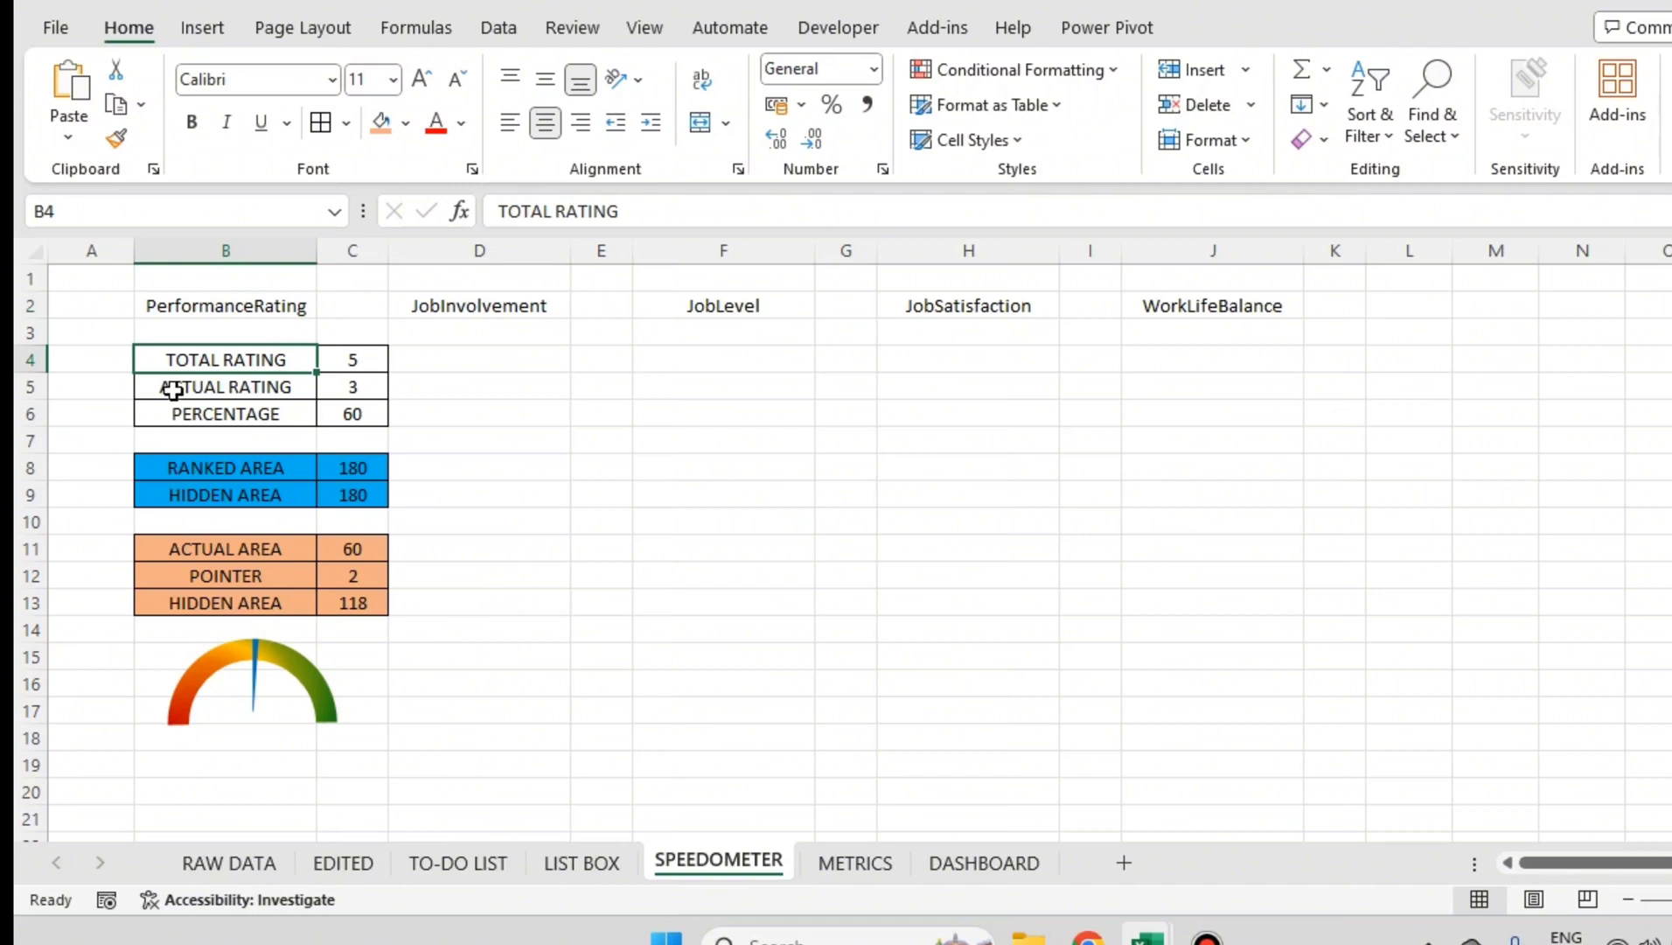
drag(184, 360, 341, 636)
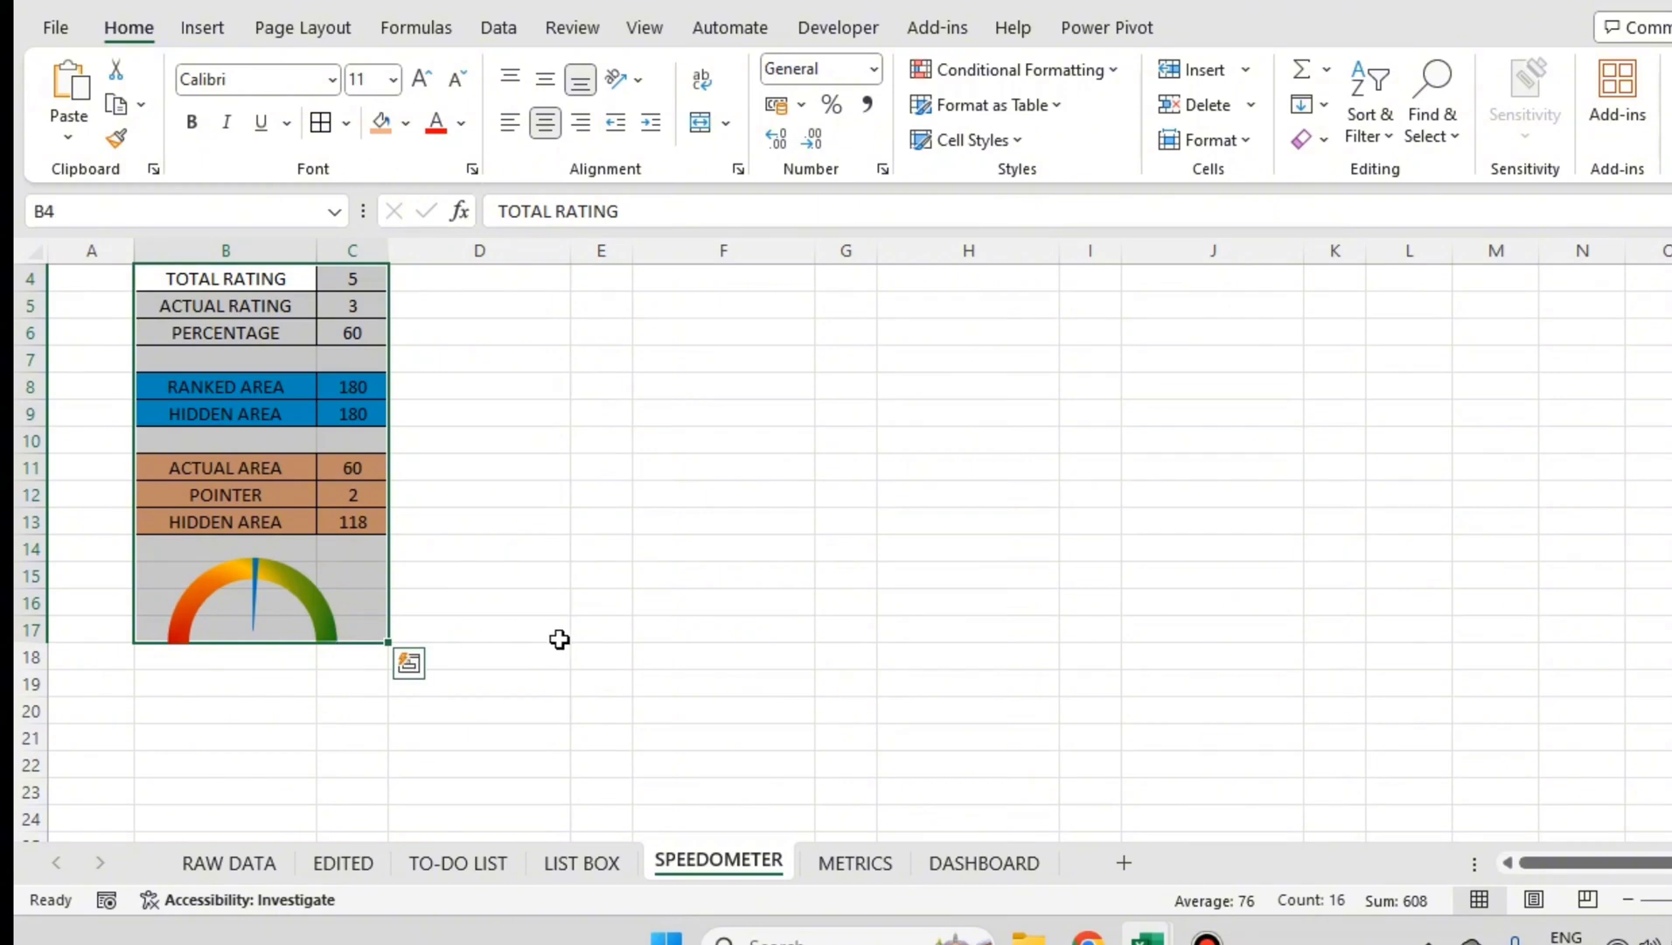
key(ctrl+c)
Step: Paste the block into D4, F4, H4 and J4 under the other four metrics
scroll(525, 524, up, 1)
drag(473, 359, 473, 442)
click(473, 358)
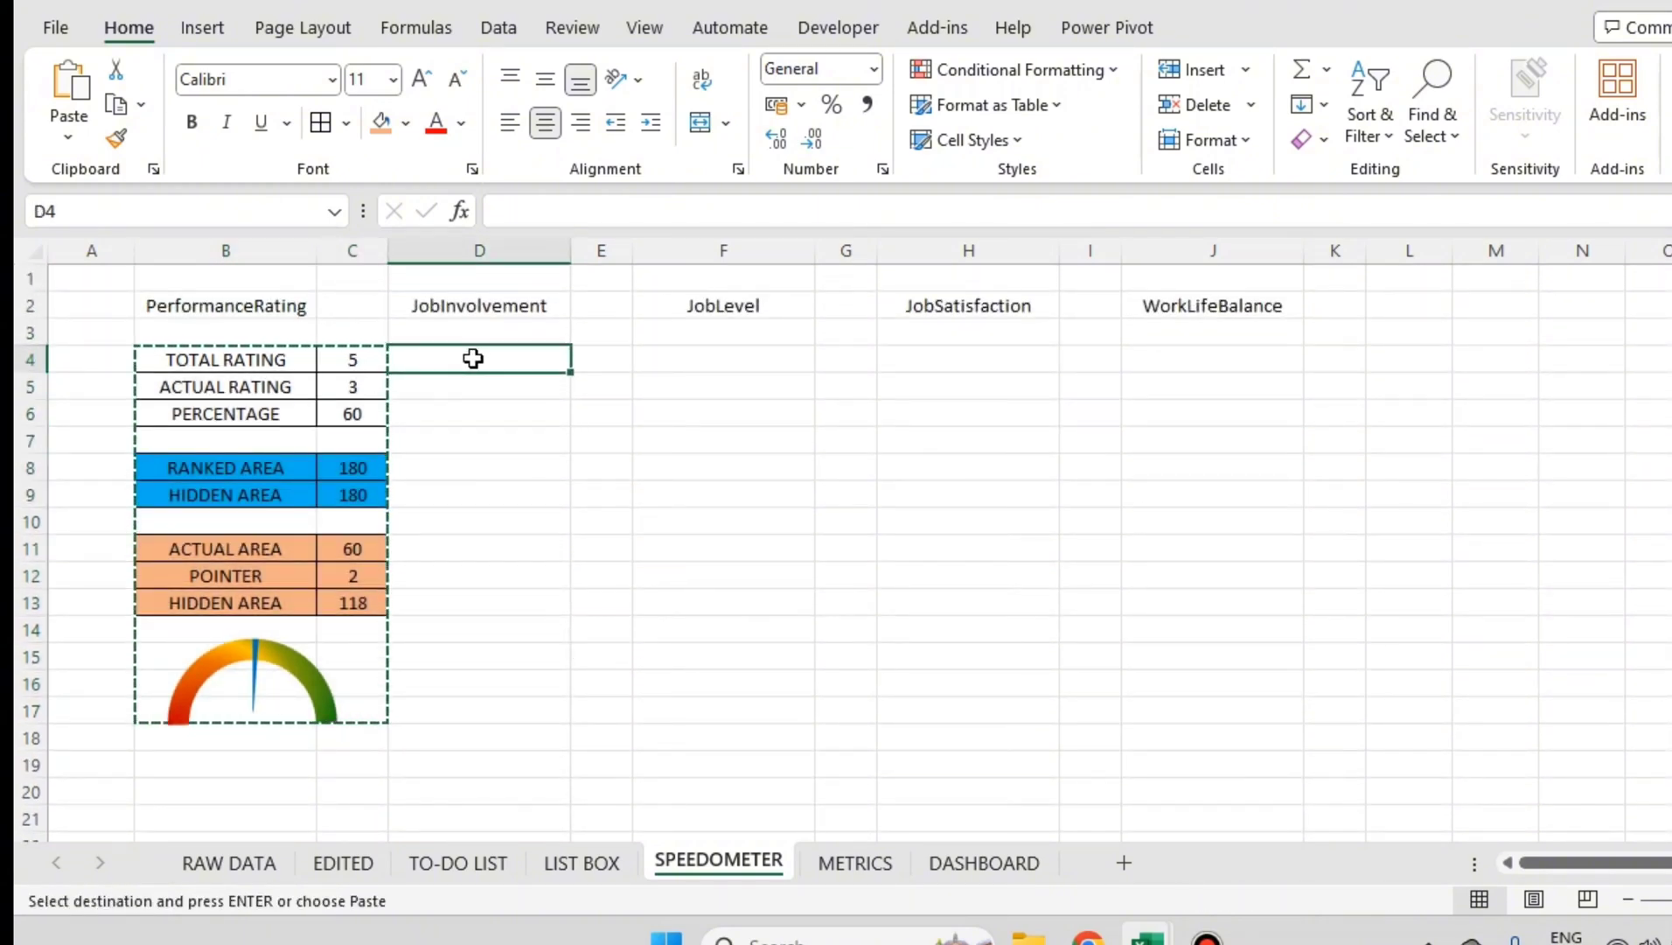
key(ctrl+v)
click(813, 354)
key(ctrl+v)
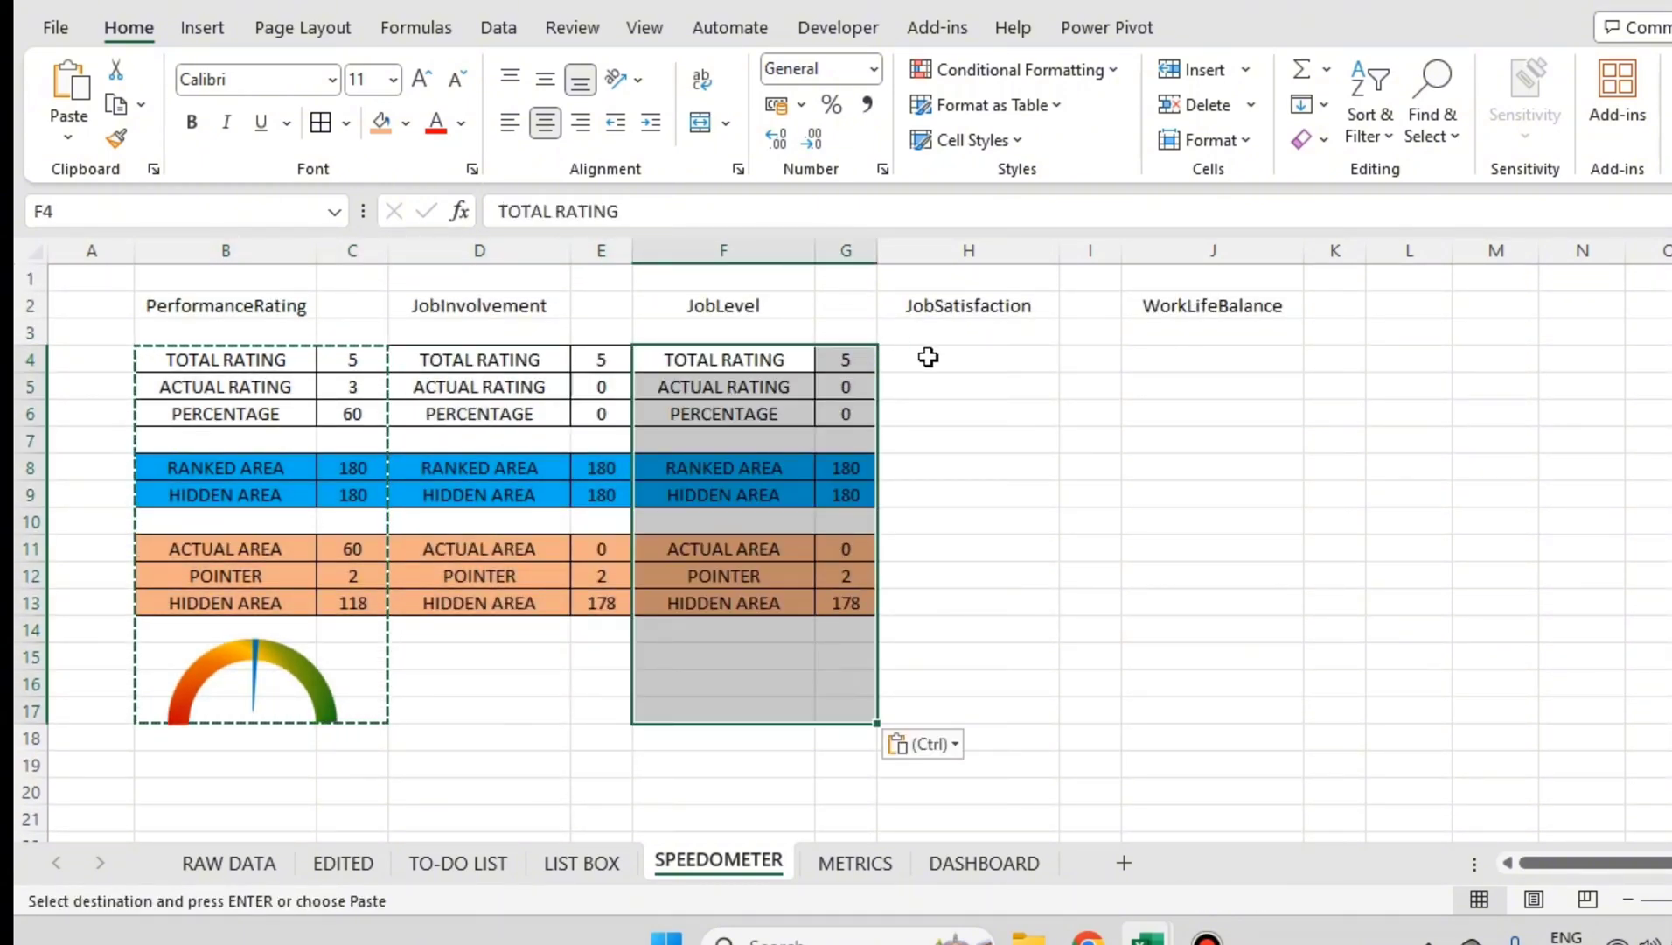
click(1054, 354)
key(ctrl+v)
click(1151, 350)
key(ctrl+v)
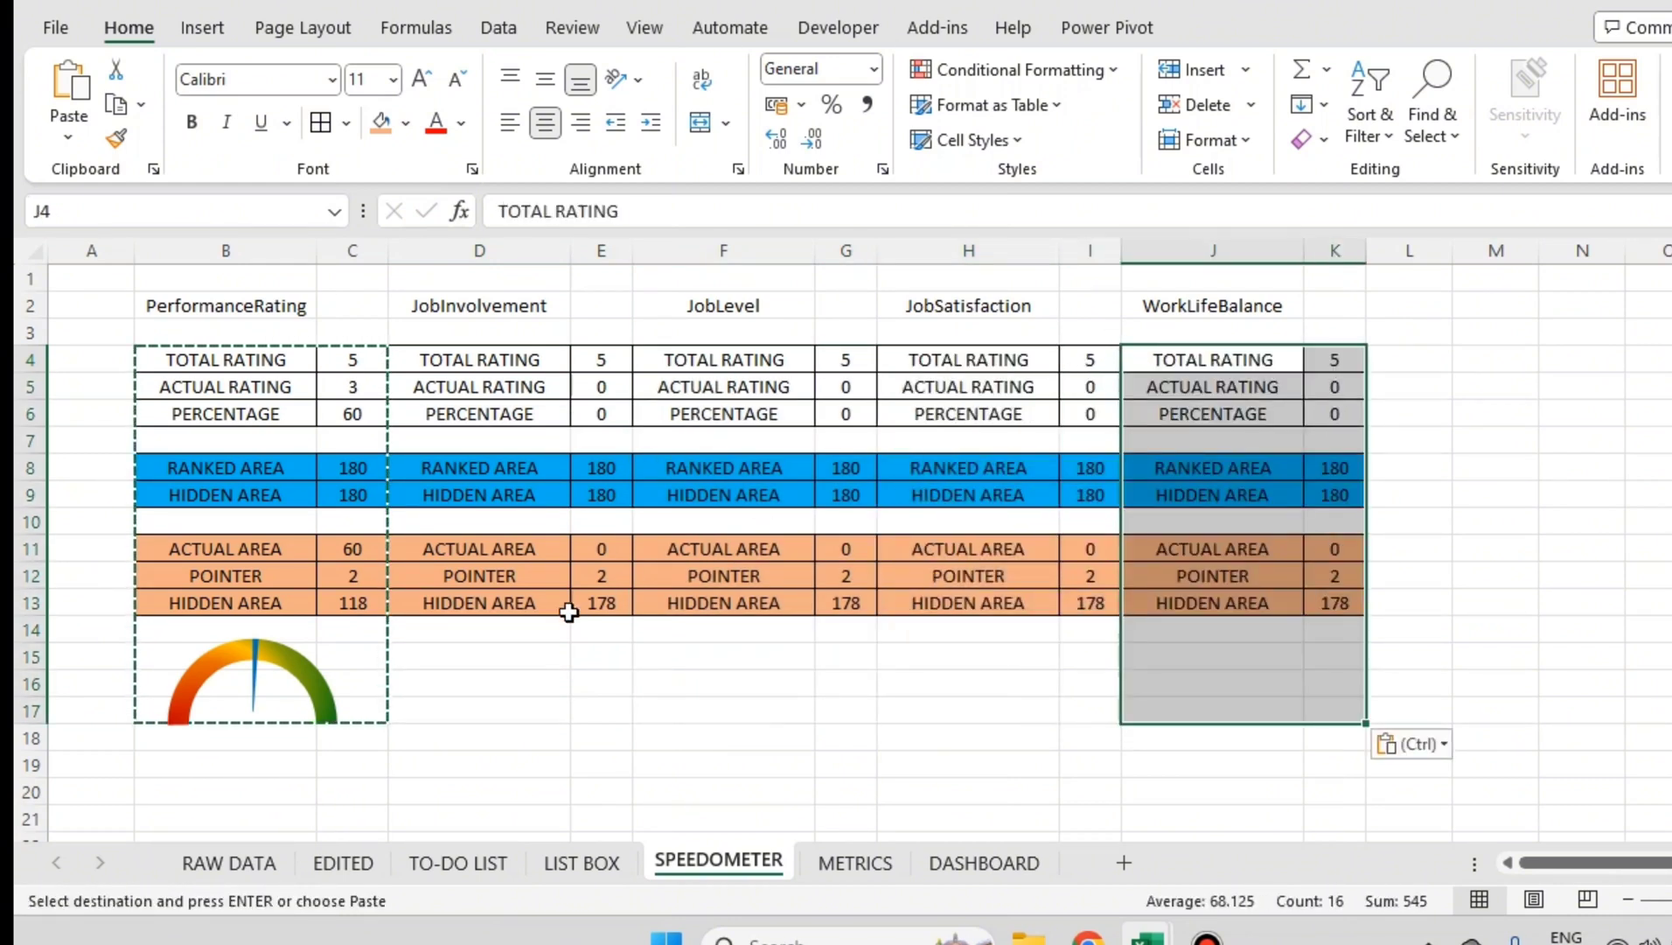
click(323, 696)
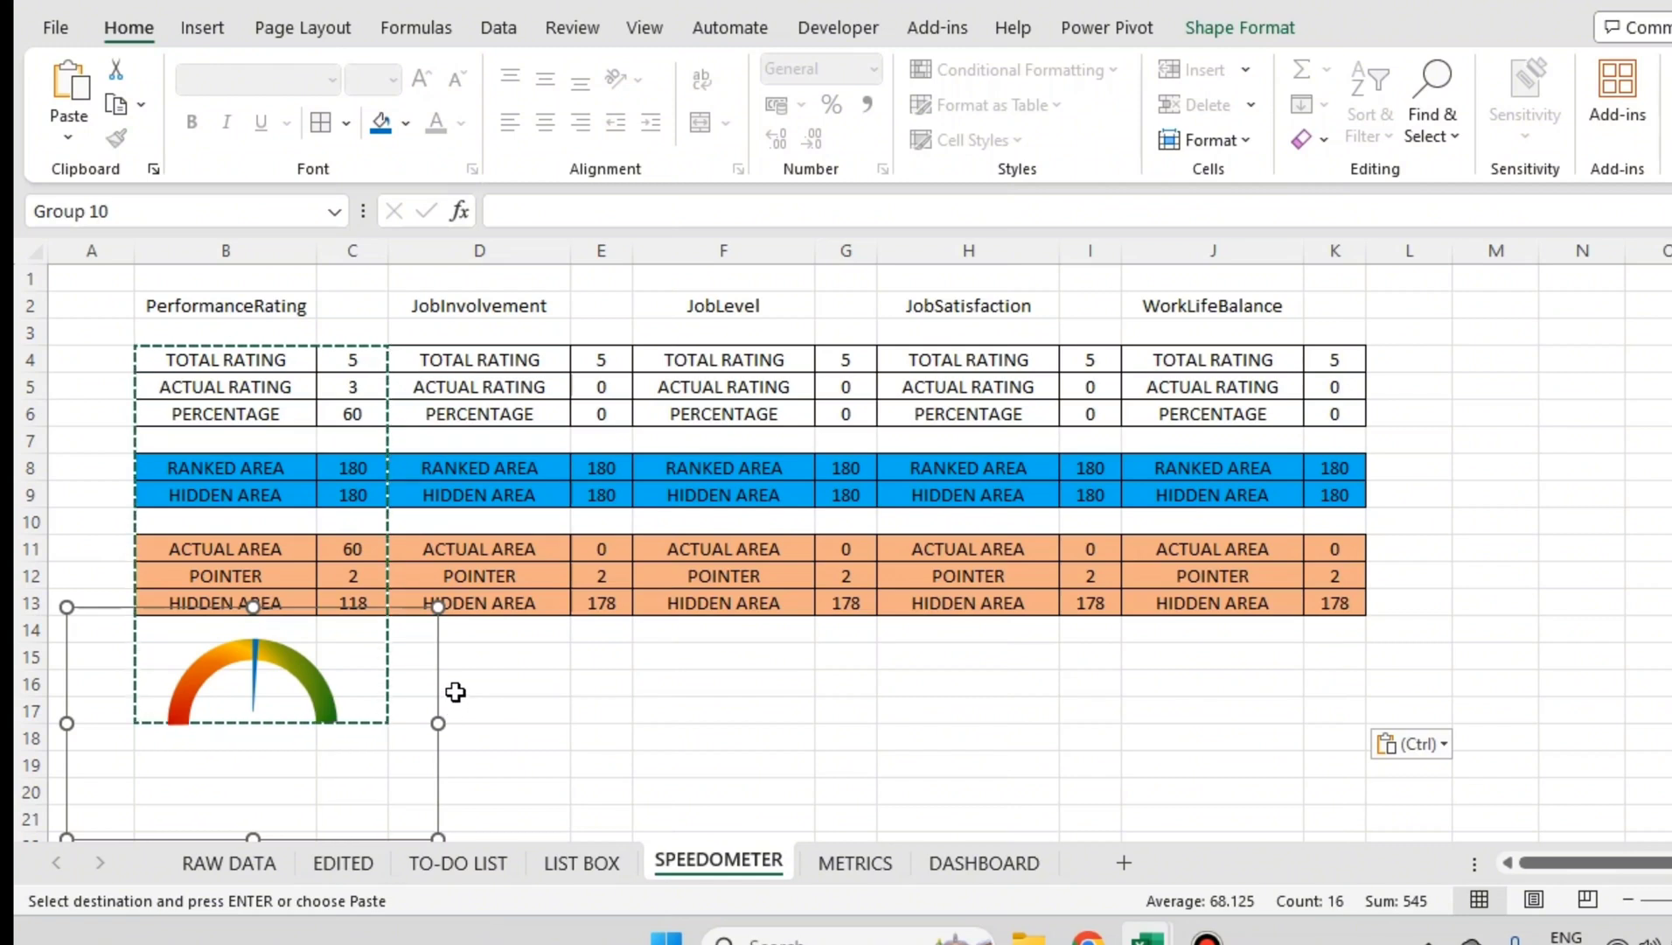
Step: Duplicate the speedometer gauge and move the copies beneath the JobInvolvement and JobLevel tables
key(ctrl+c)
key(ctrl+v)
drag(419, 631, 652, 606)
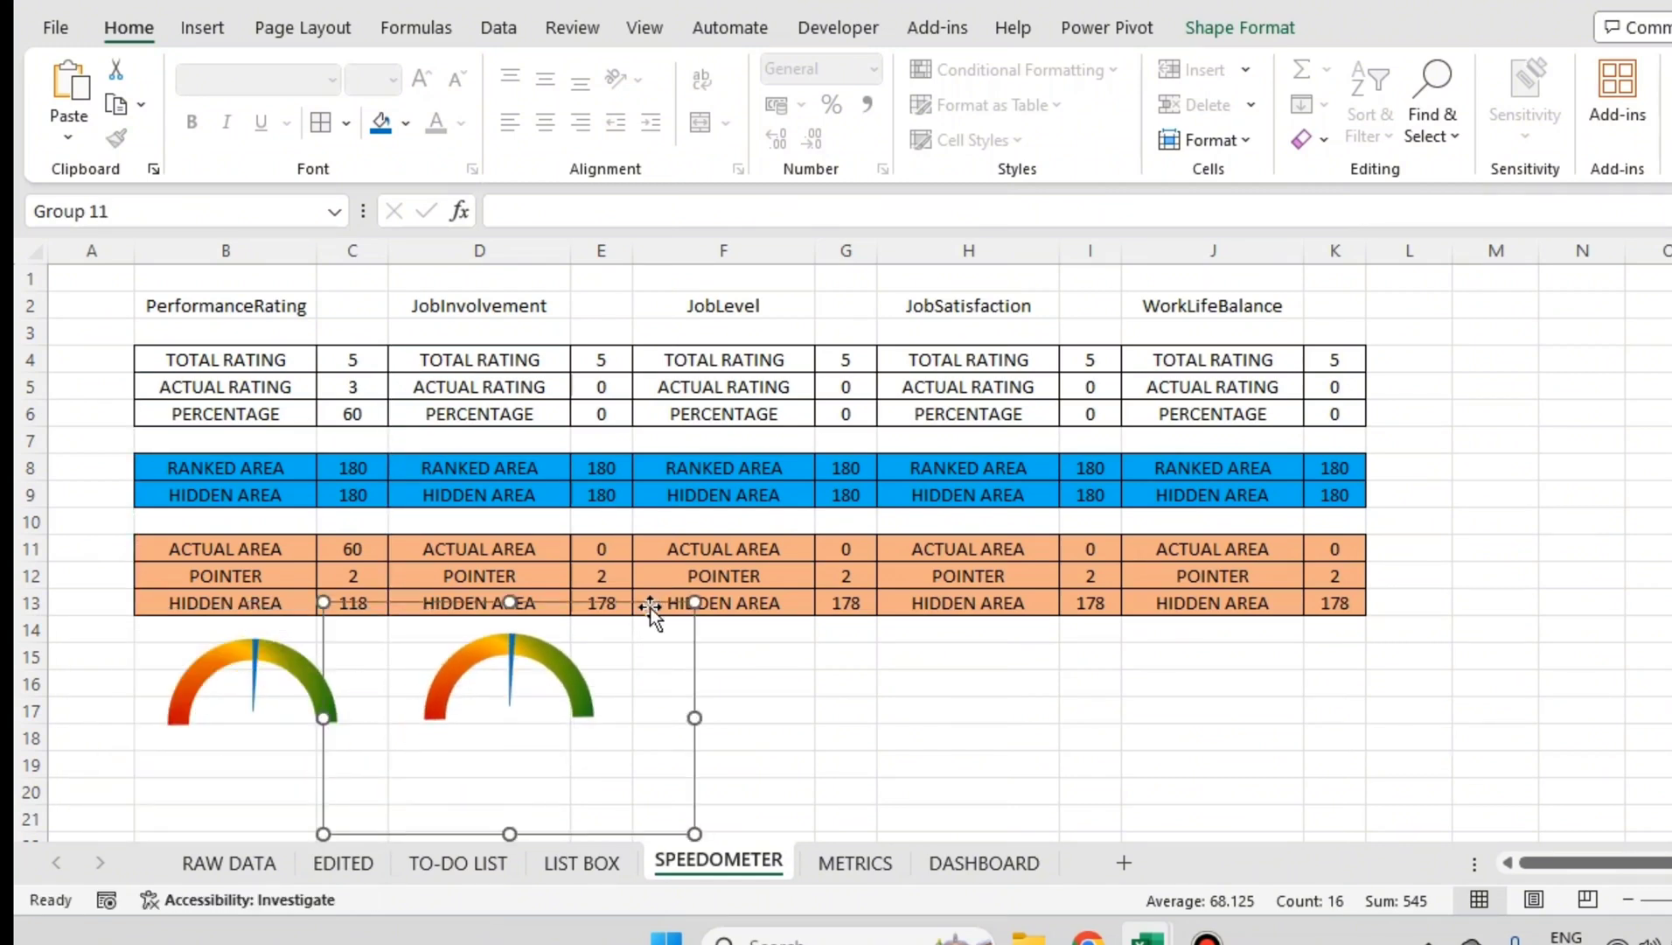
key(ctrl+d)
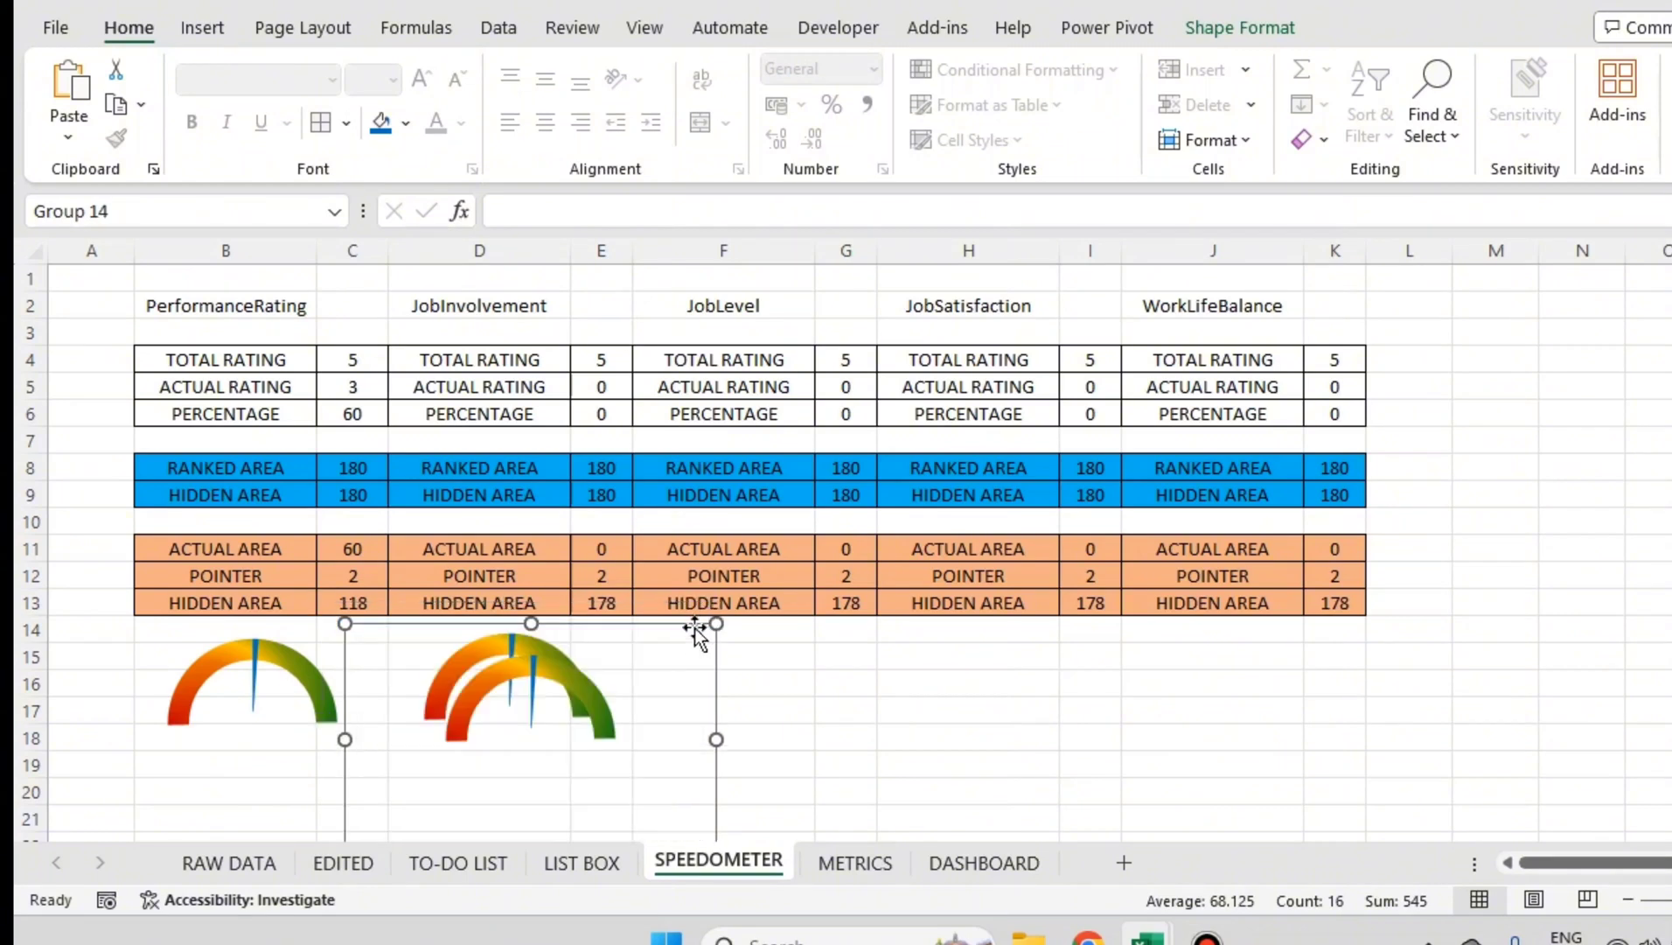
drag(679, 624, 1373, 598)
key(ctrl+d)
key(ctrl+d)
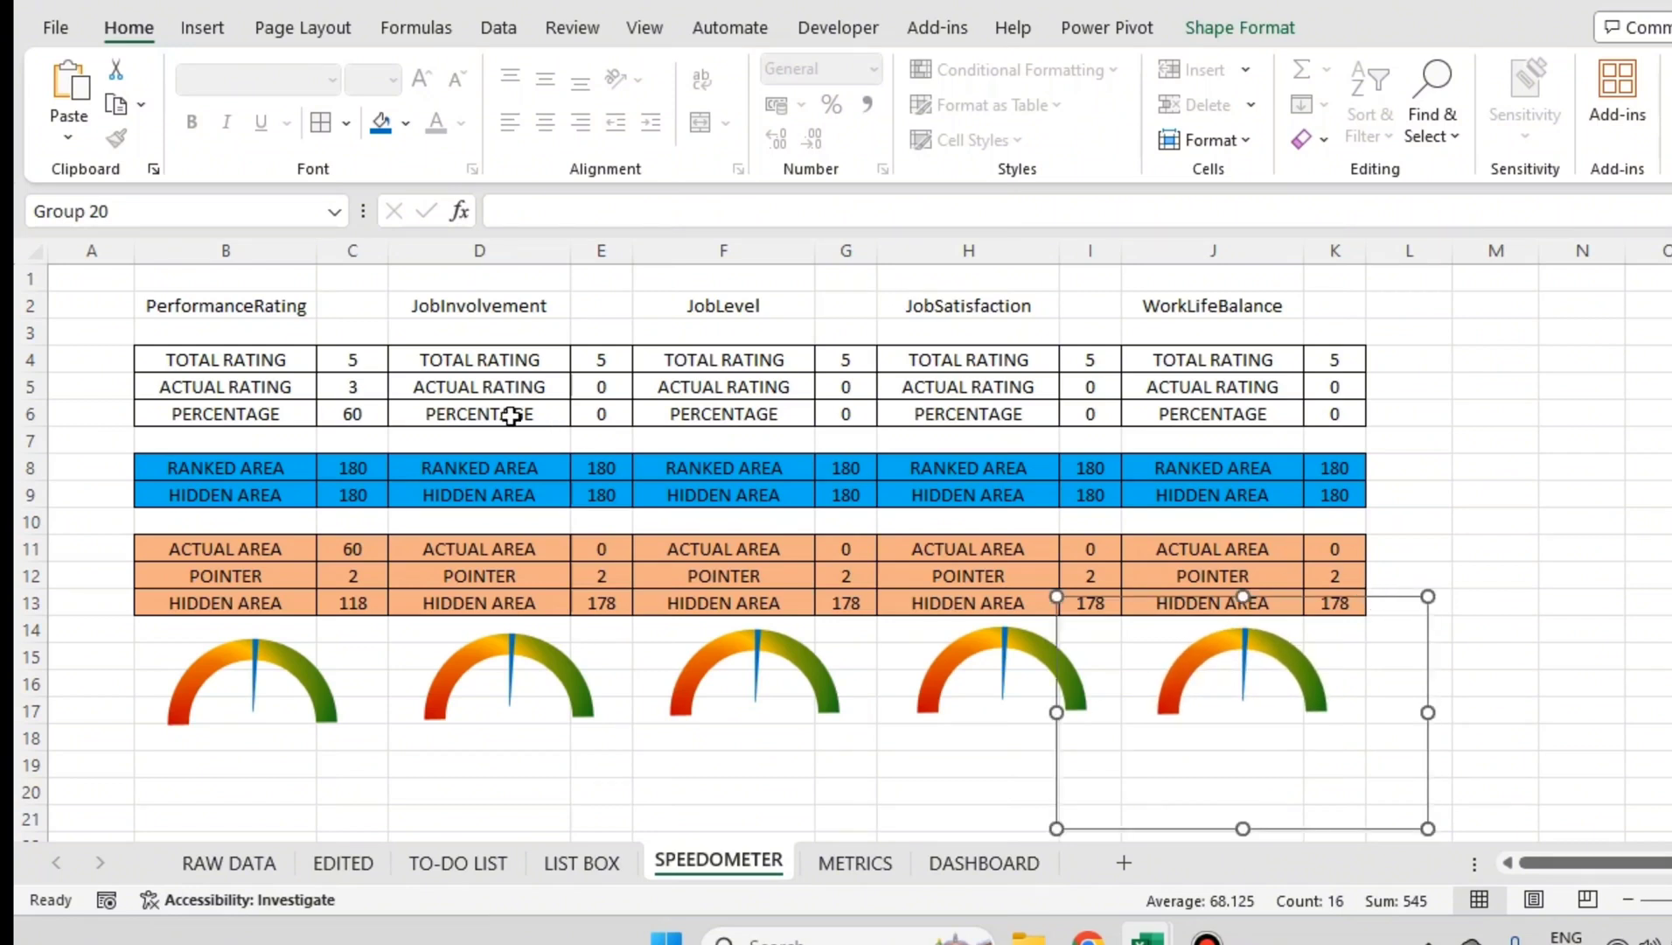
Step: Select the ACTUAL RATING row B5:K5 across all five tables
click(333, 390)
drag(273, 380, 1084, 398)
drag(1243, 374, 1325, 387)
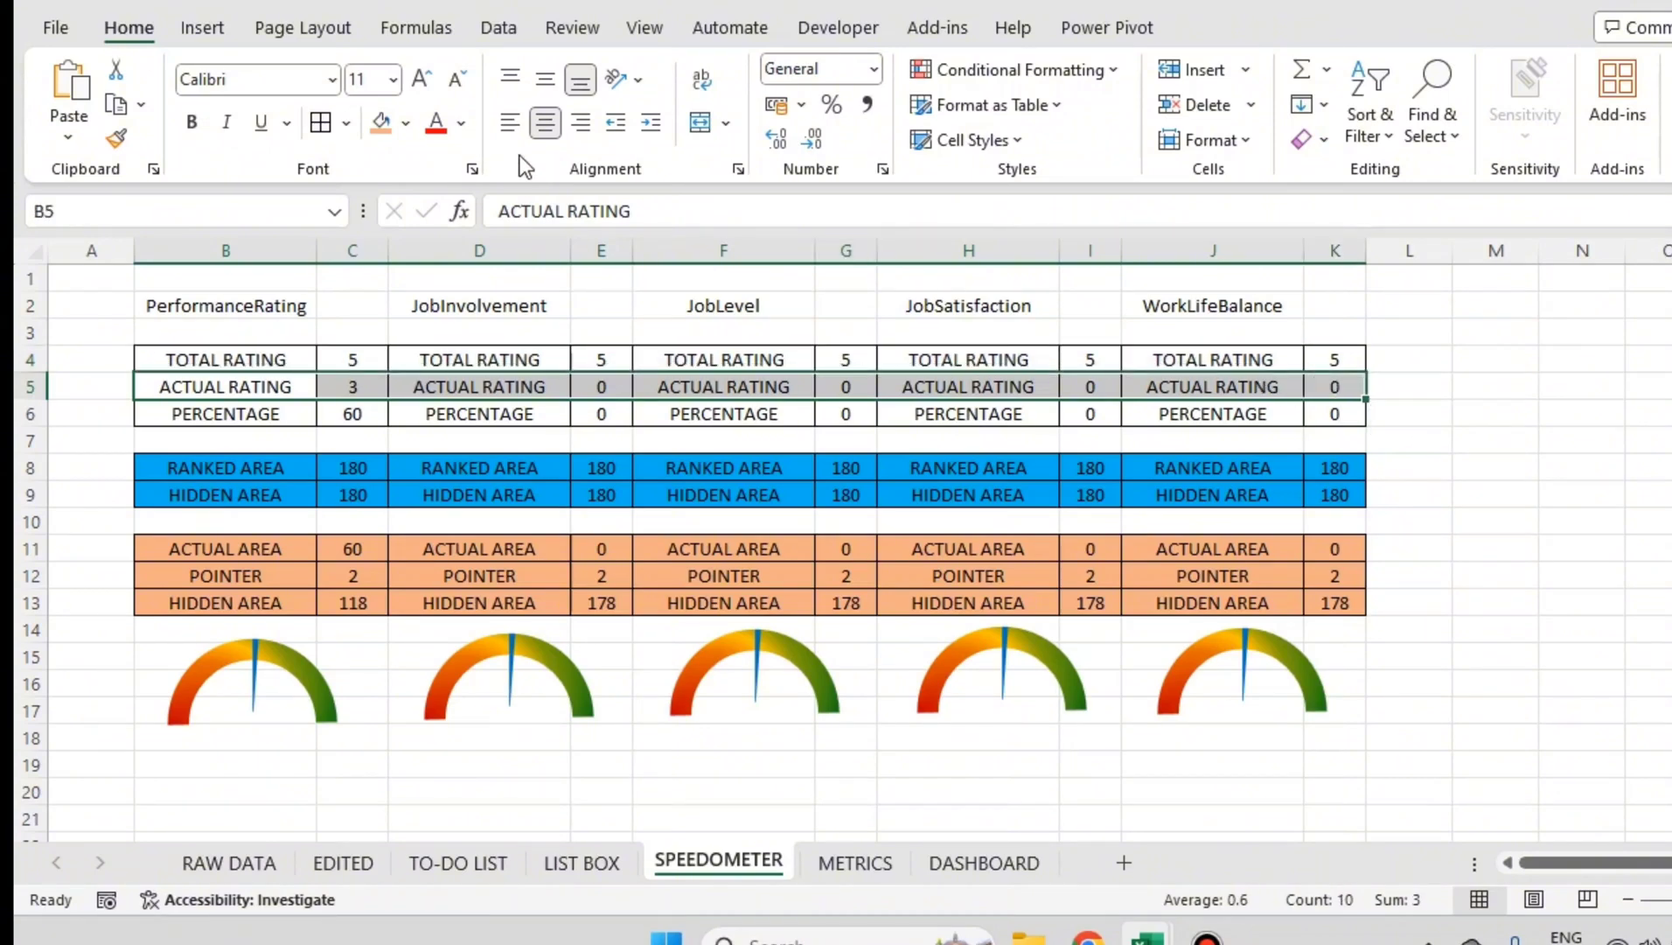
Step: Fill the ACTUAL RATING row blue and the RANKED AREA and HIDDEN AREA rows light gold
click(405, 124)
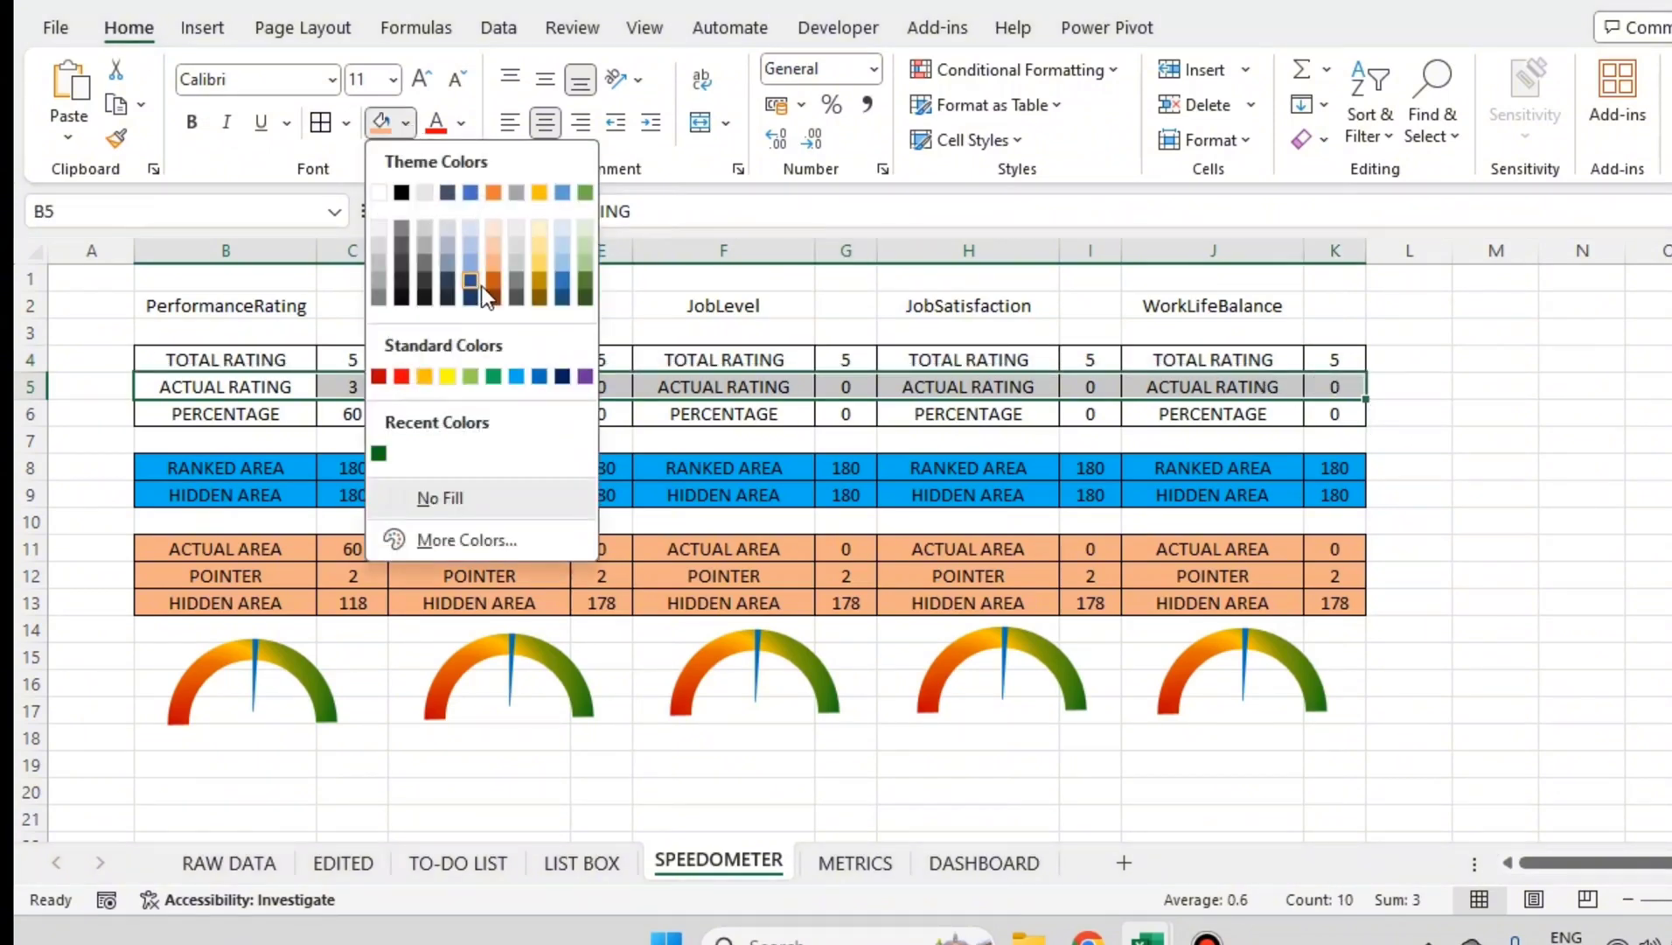
click(517, 374)
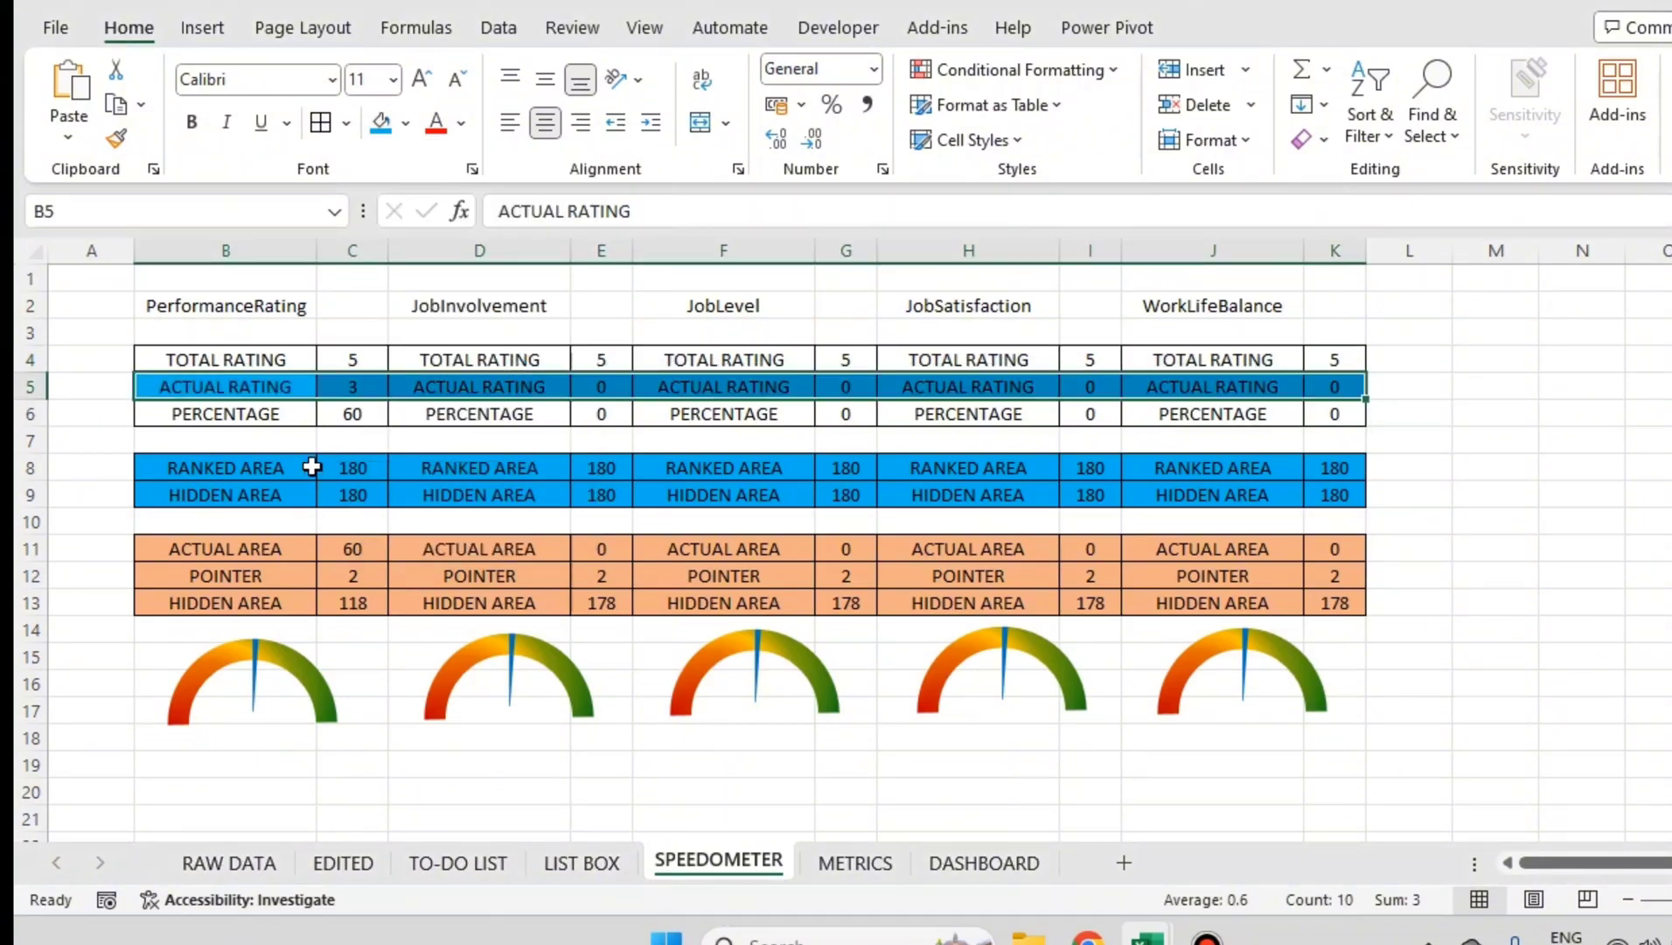
drag(312, 467, 1338, 490)
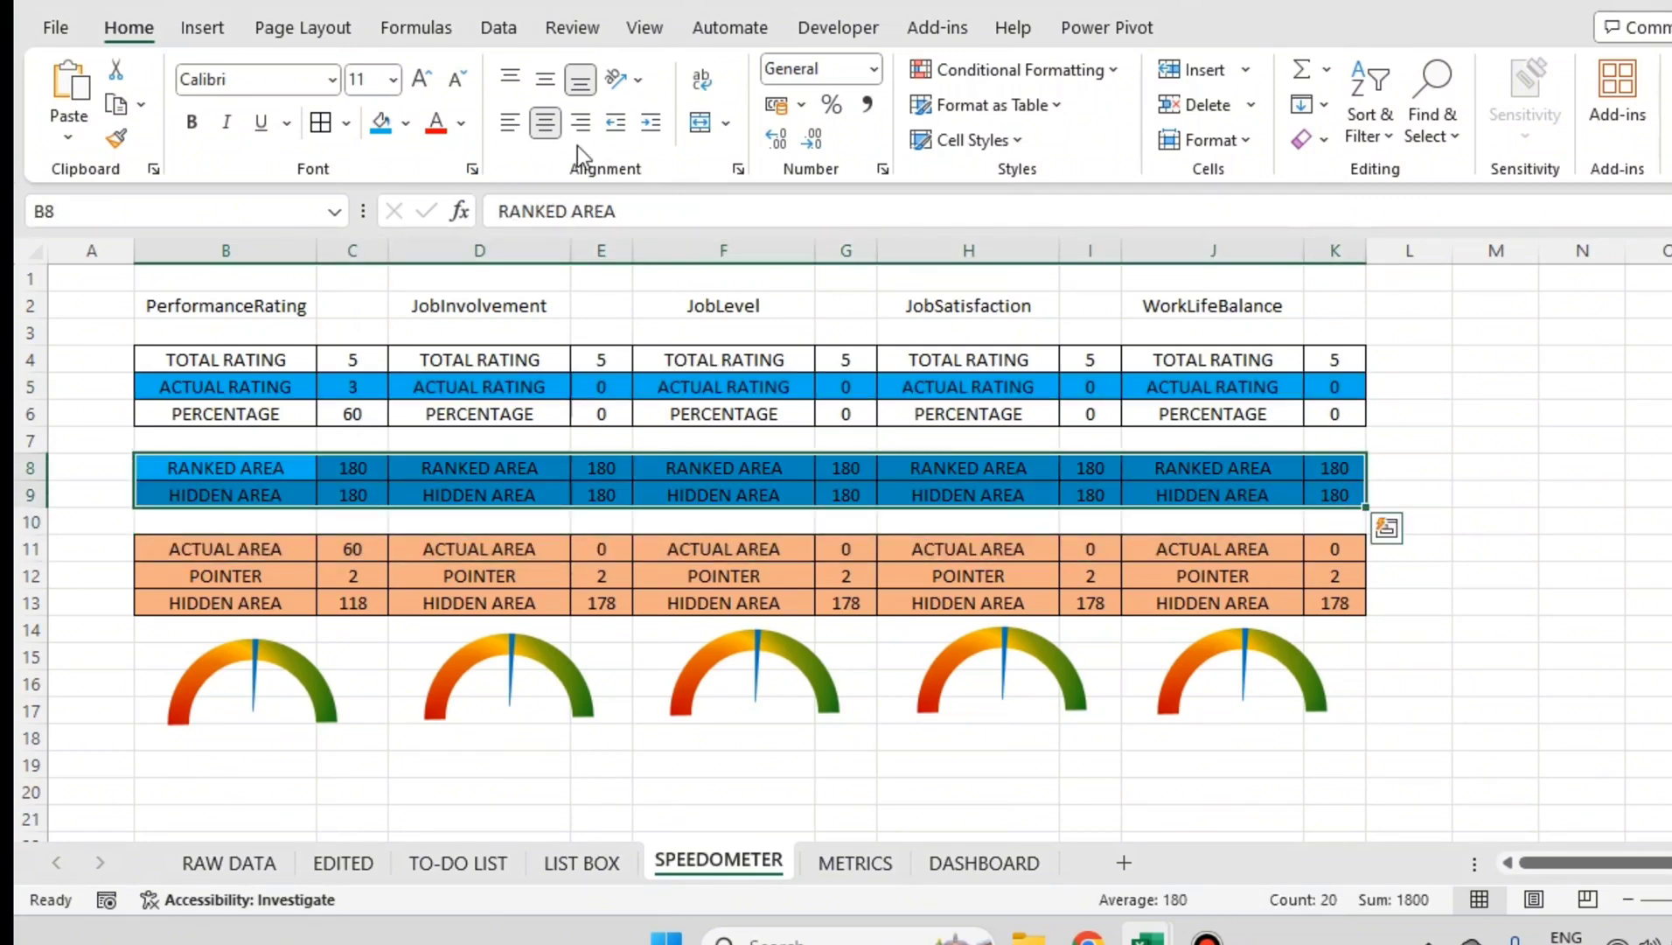
click(407, 123)
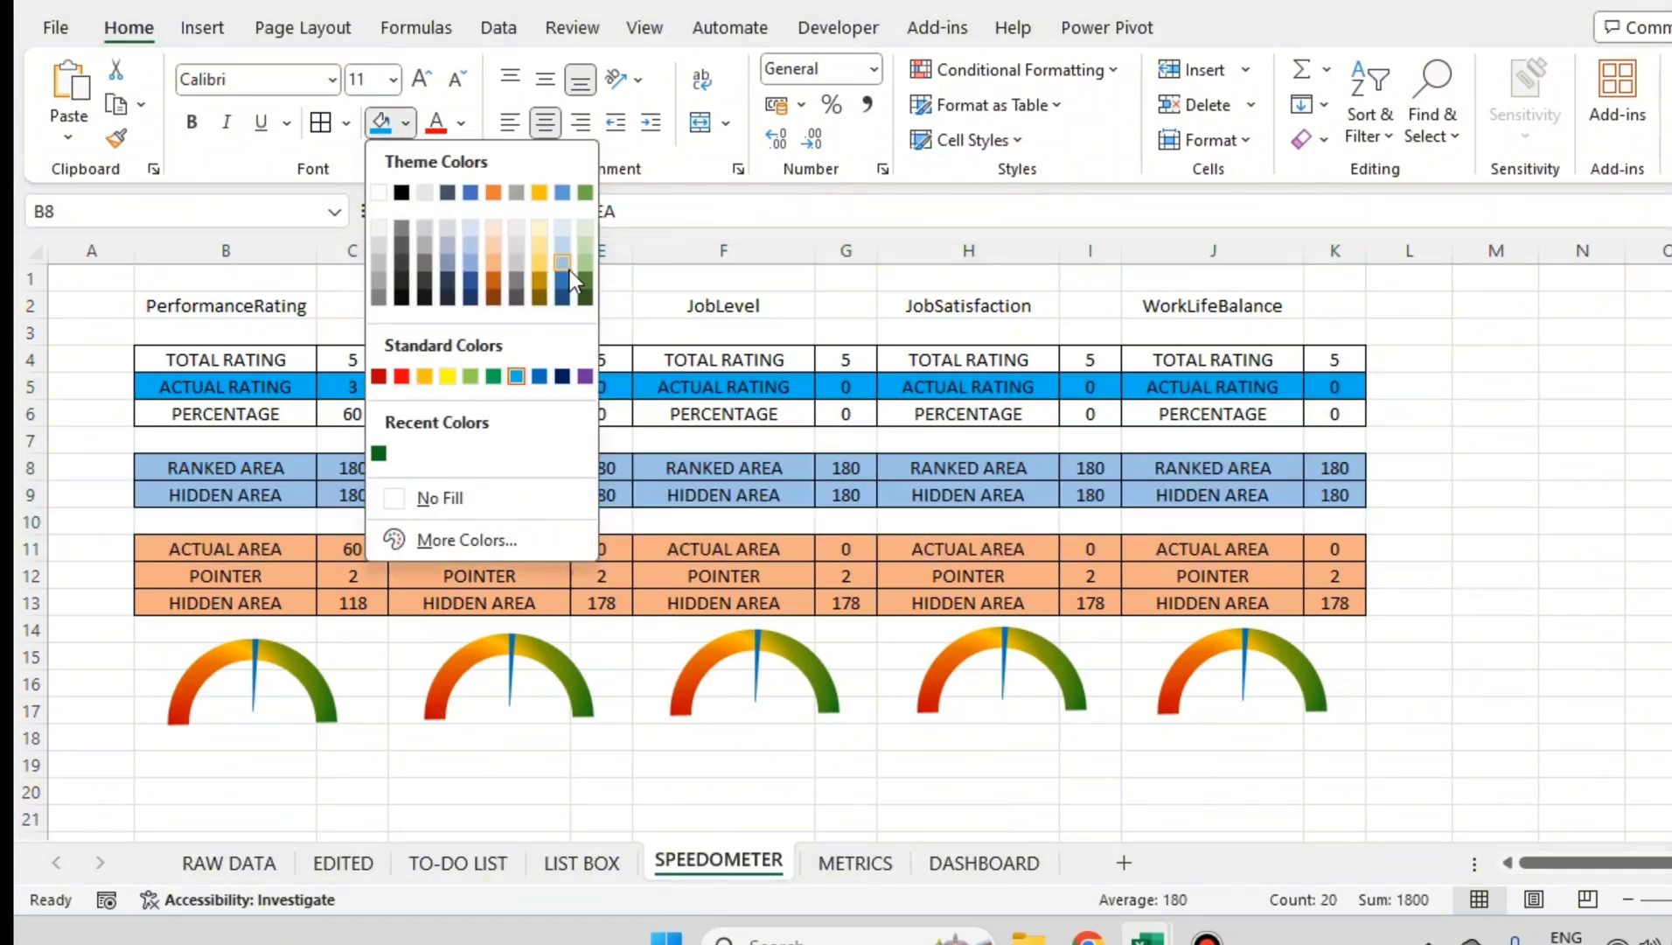
click(540, 243)
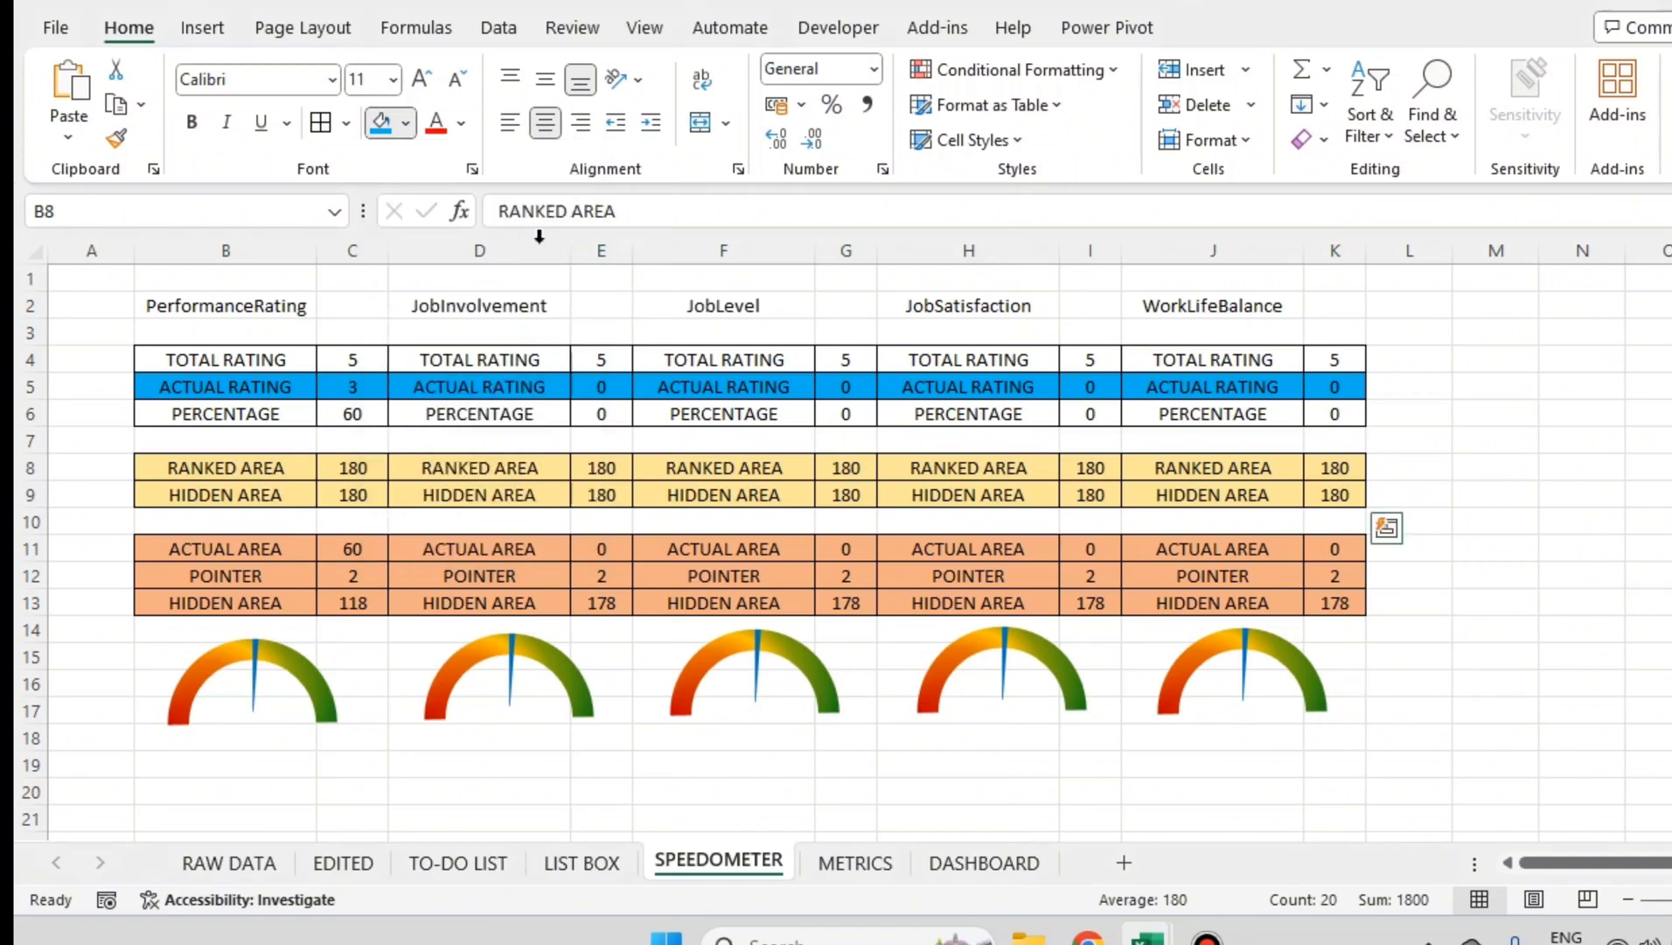
click(1451, 385)
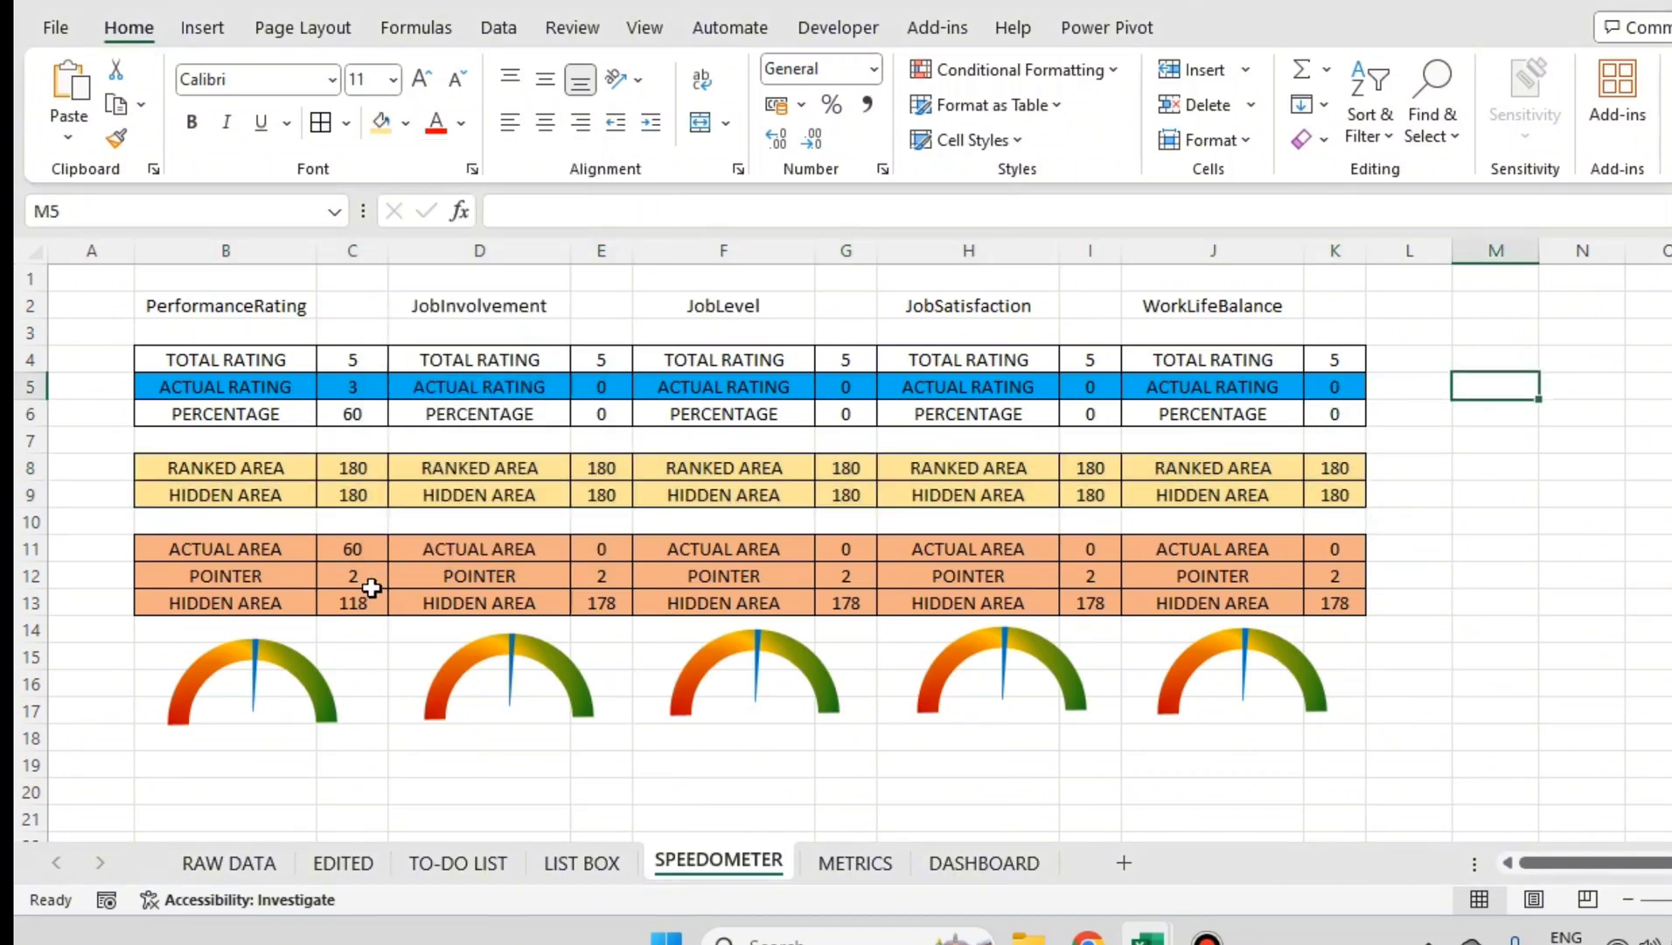
Step: Fill the POINTER row light gold across all five tables
drag(288, 586, 1334, 577)
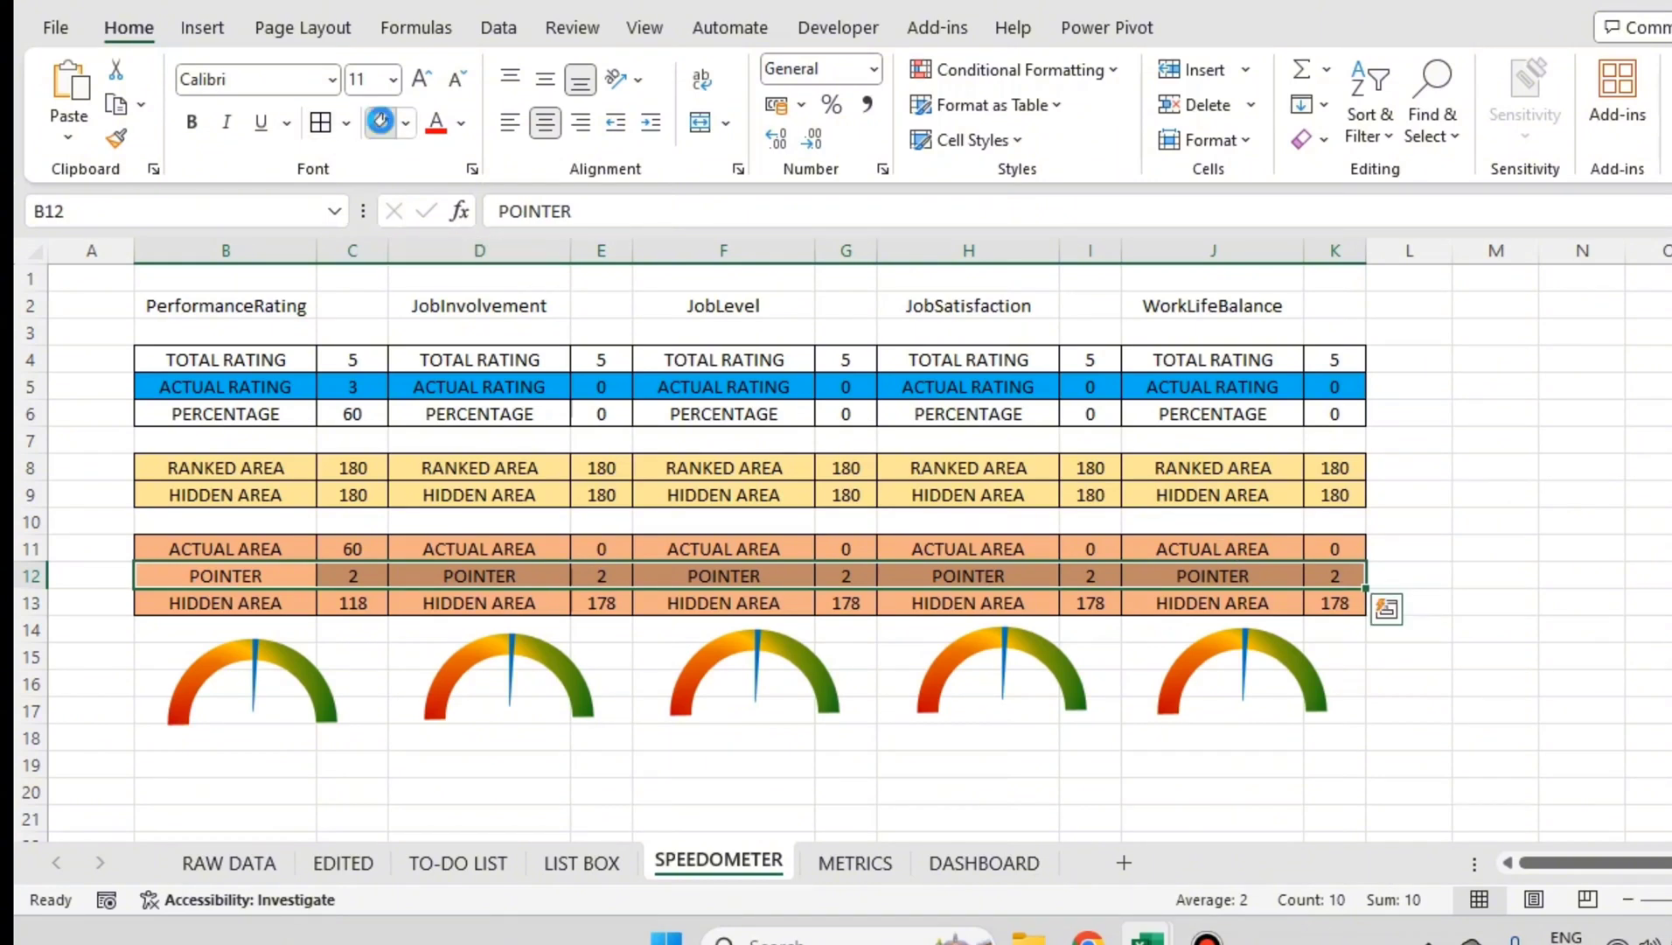
click(381, 122)
click(368, 389)
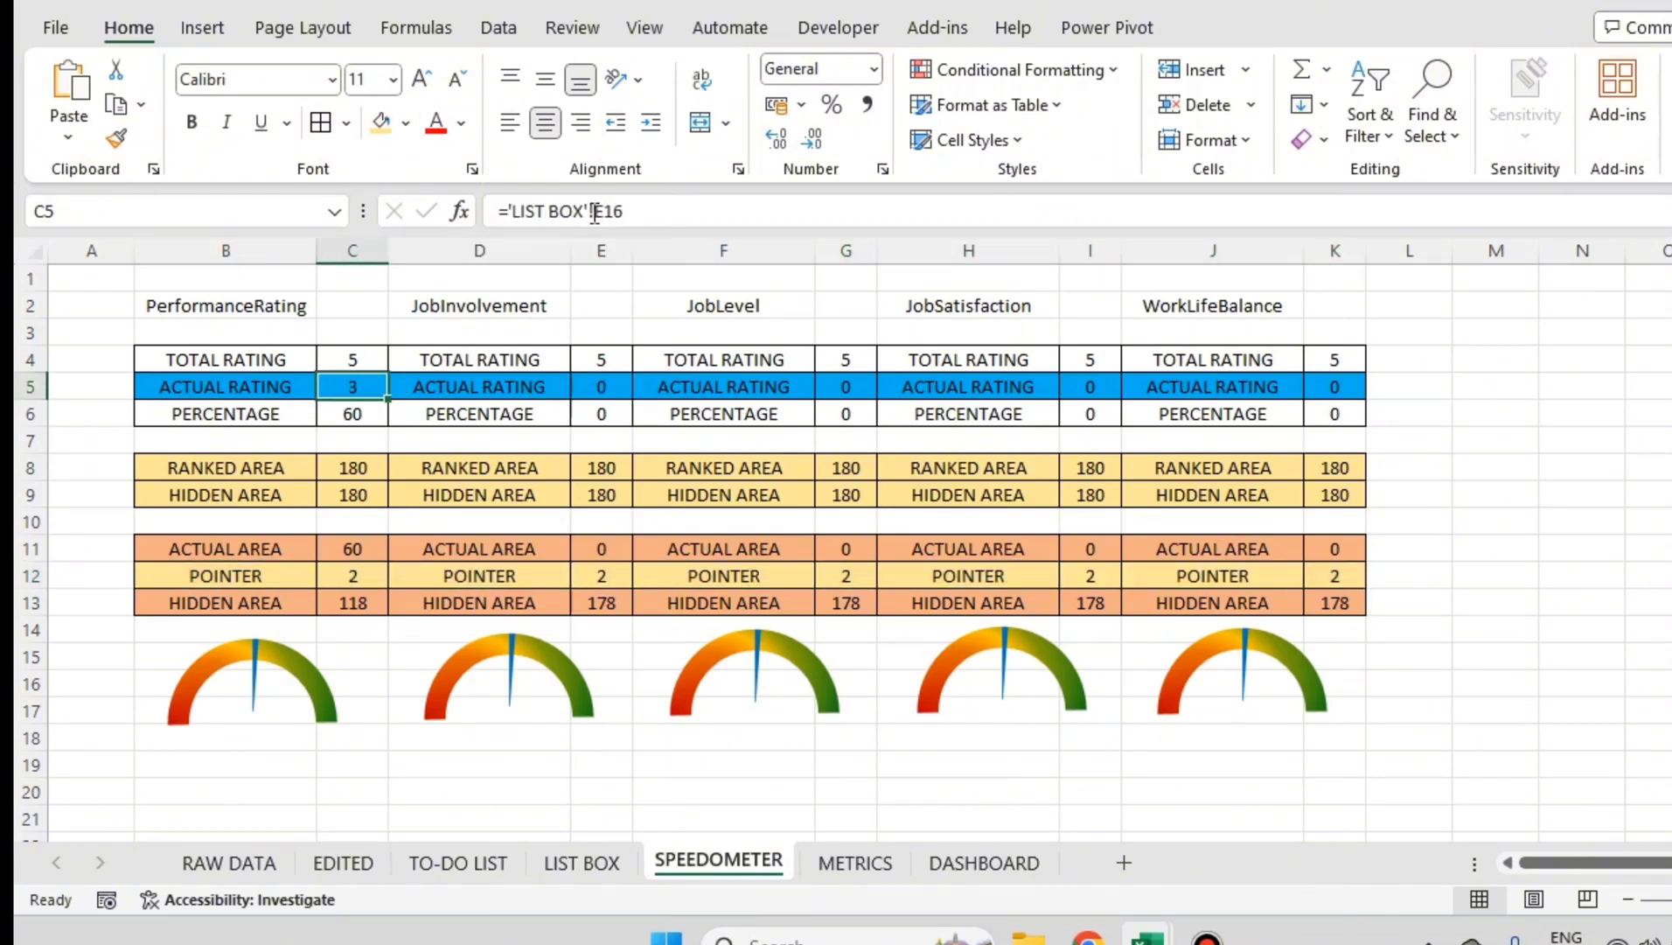
Step: Link E5 to 'LIST BOX'!E17 and G5 to 'LIST BOX'!E18, showing 3 and 2
click(615, 391)
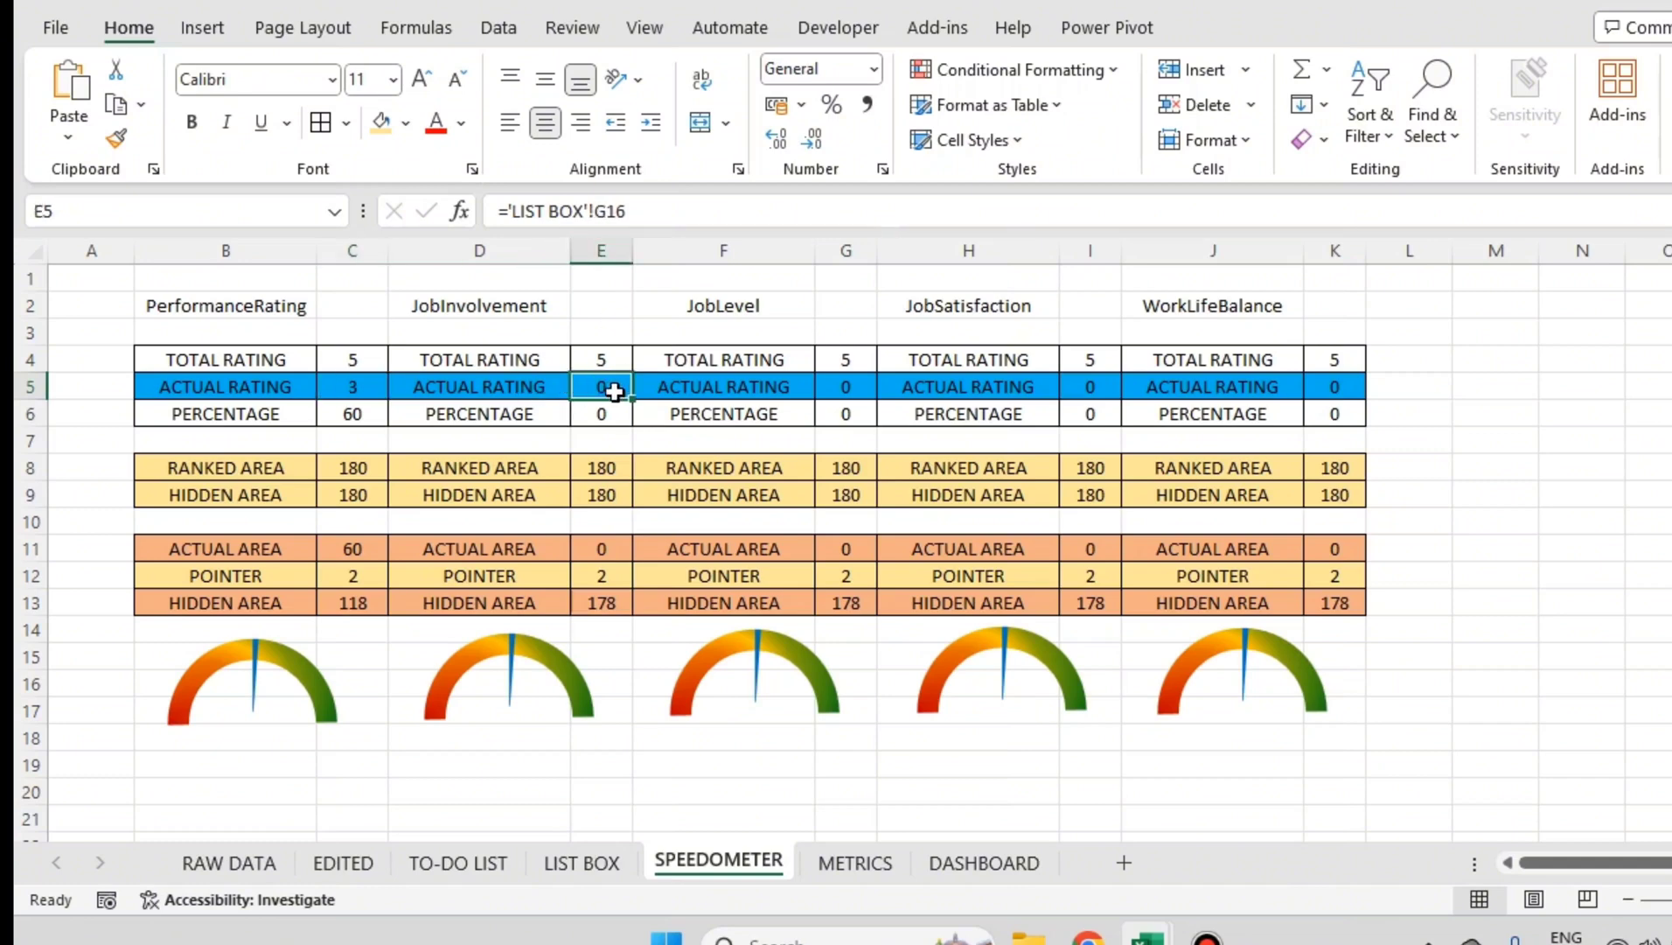
text(=)
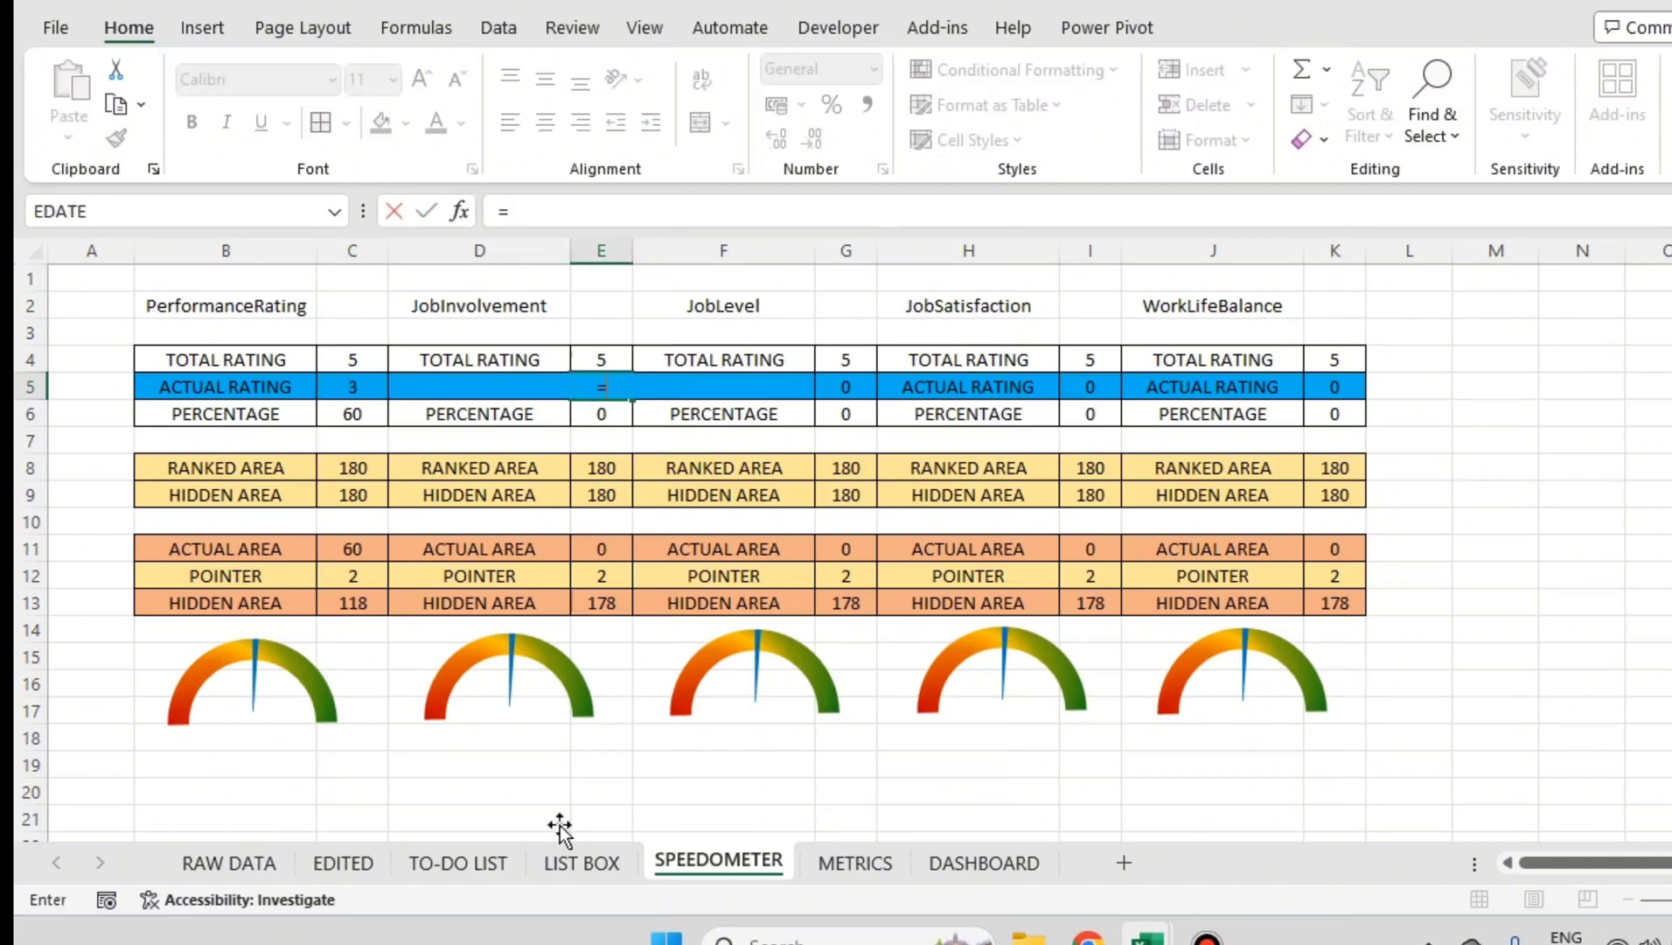
click(582, 864)
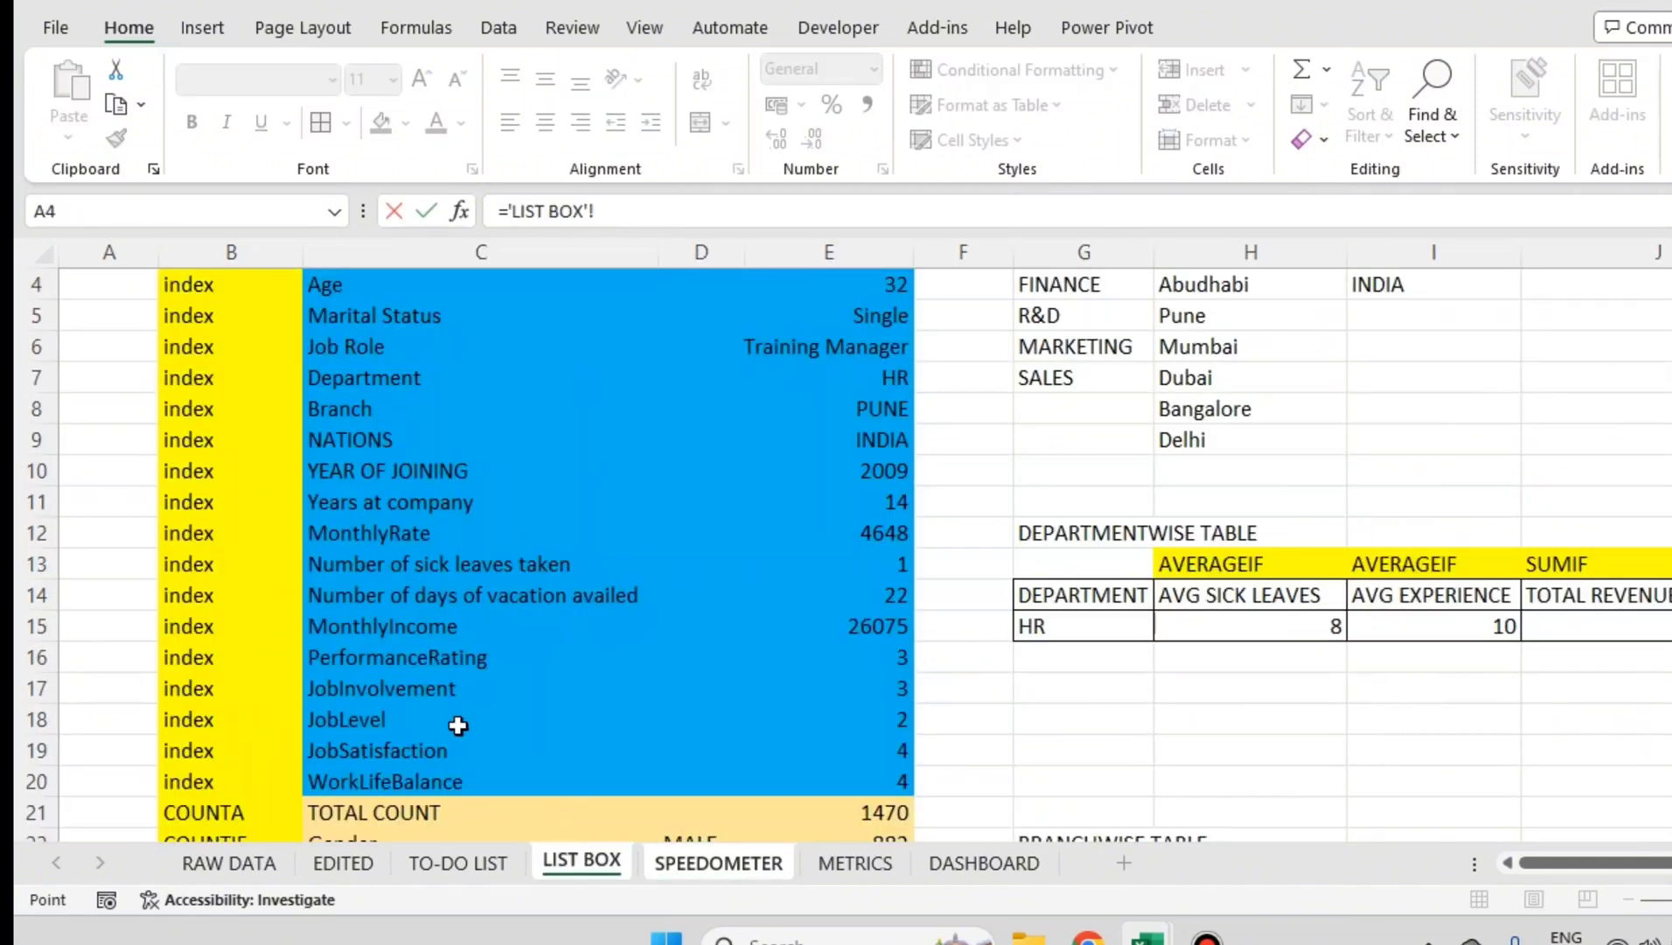
click(892, 687)
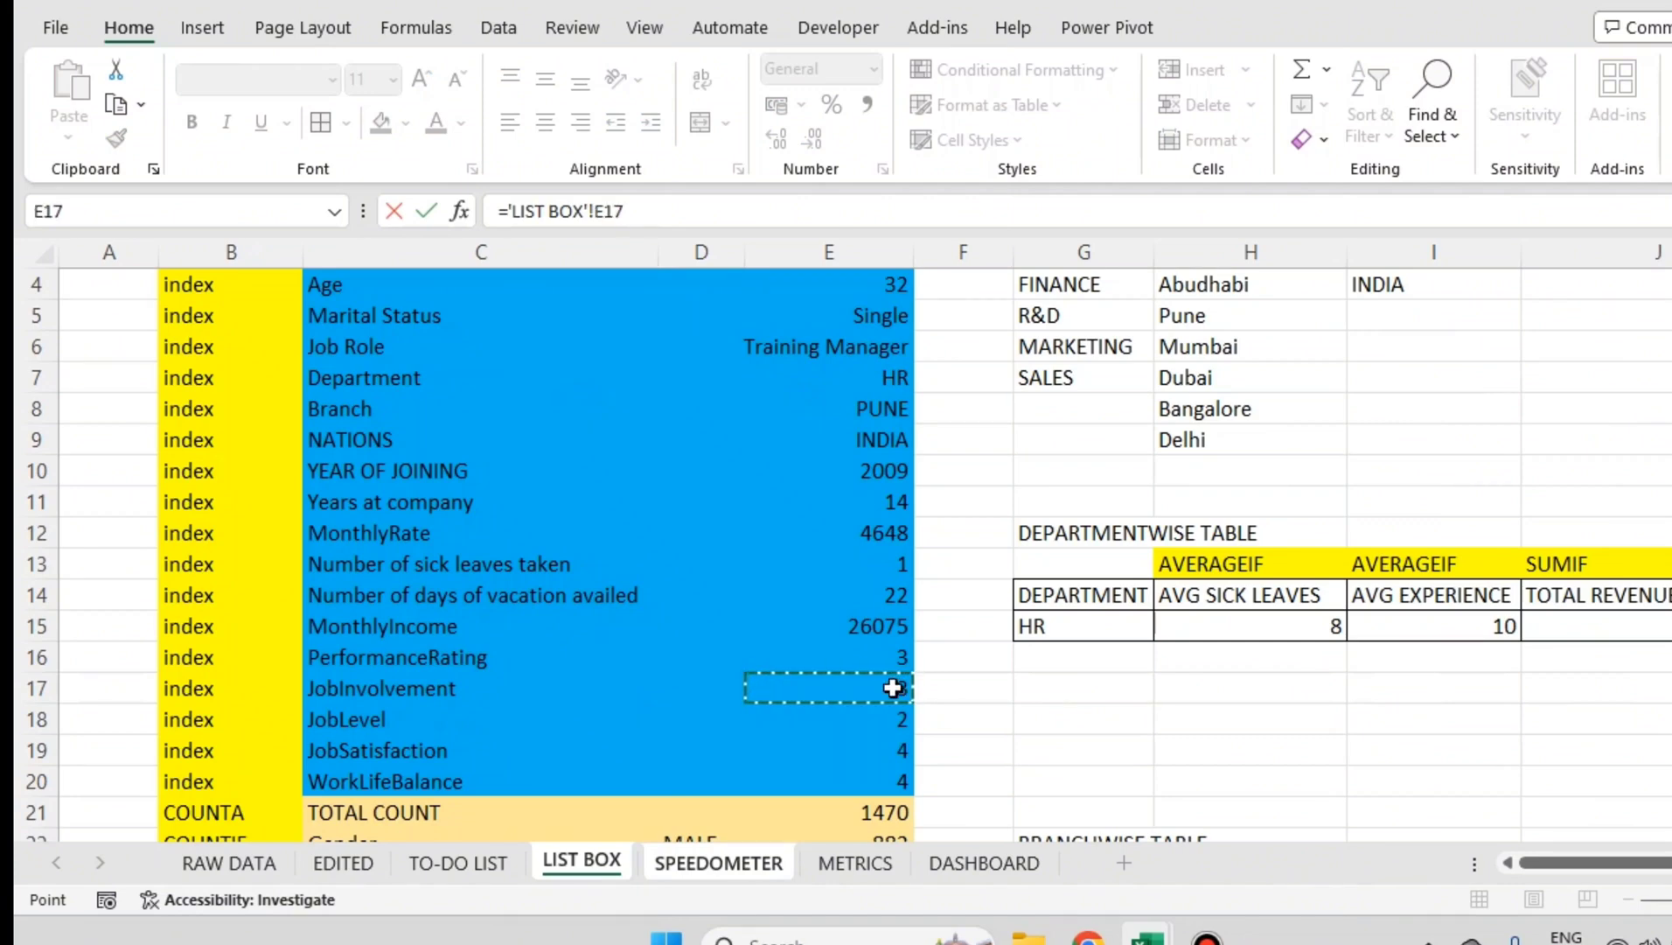
key(Return)
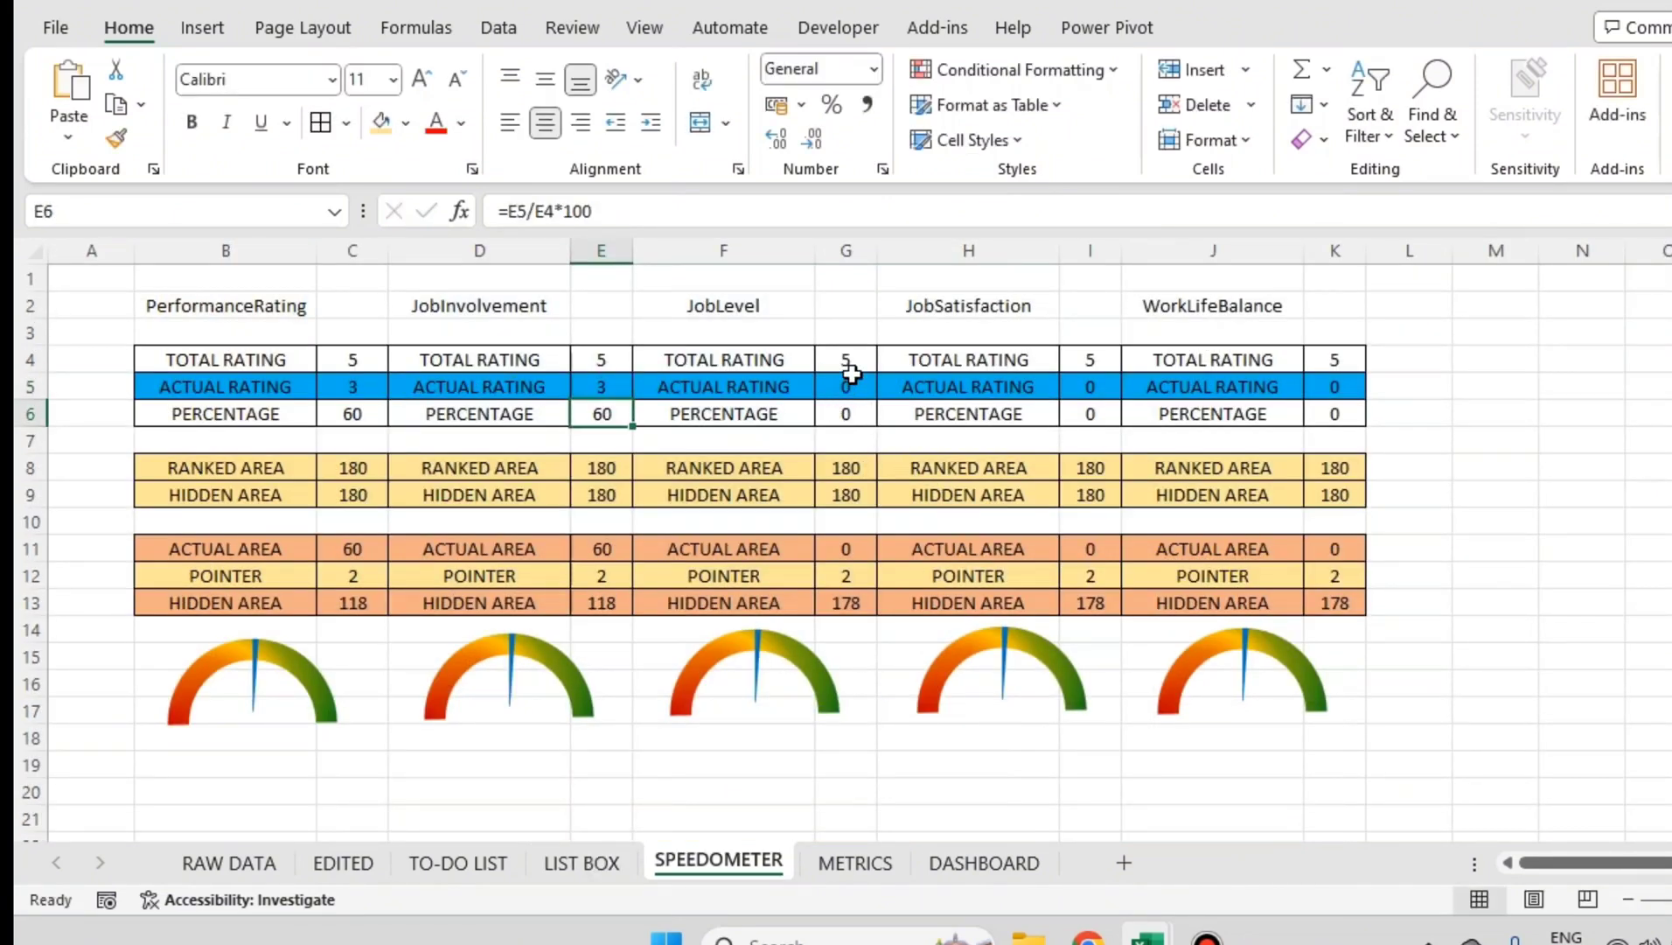
click(851, 373)
text(=)
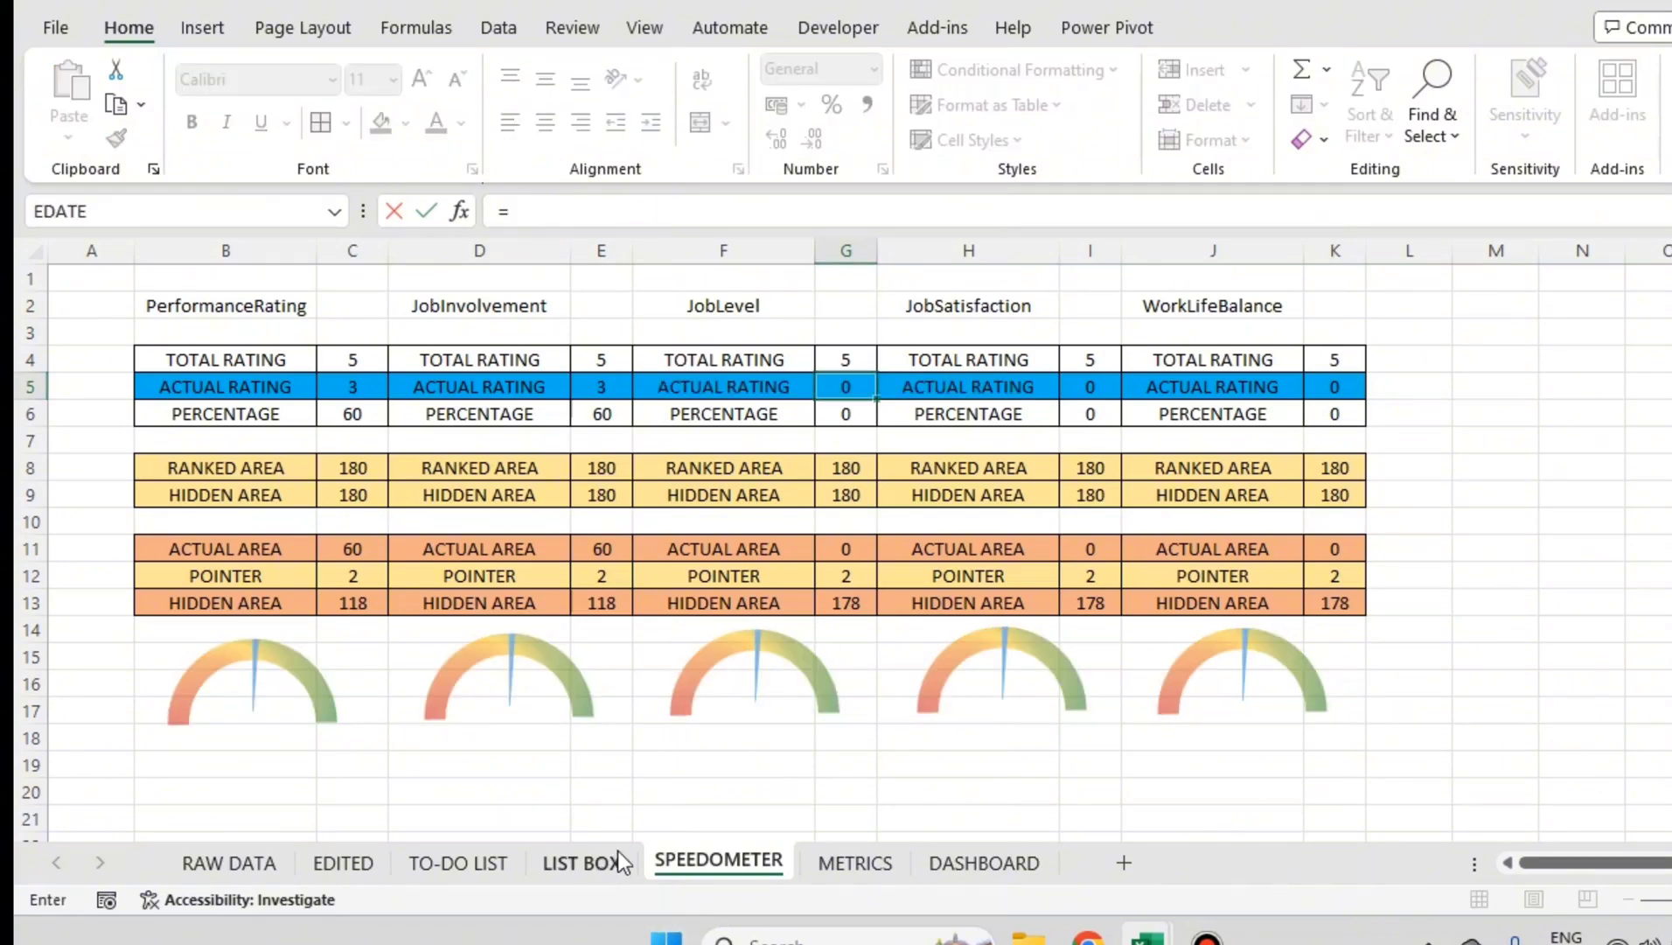
click(581, 862)
click(905, 710)
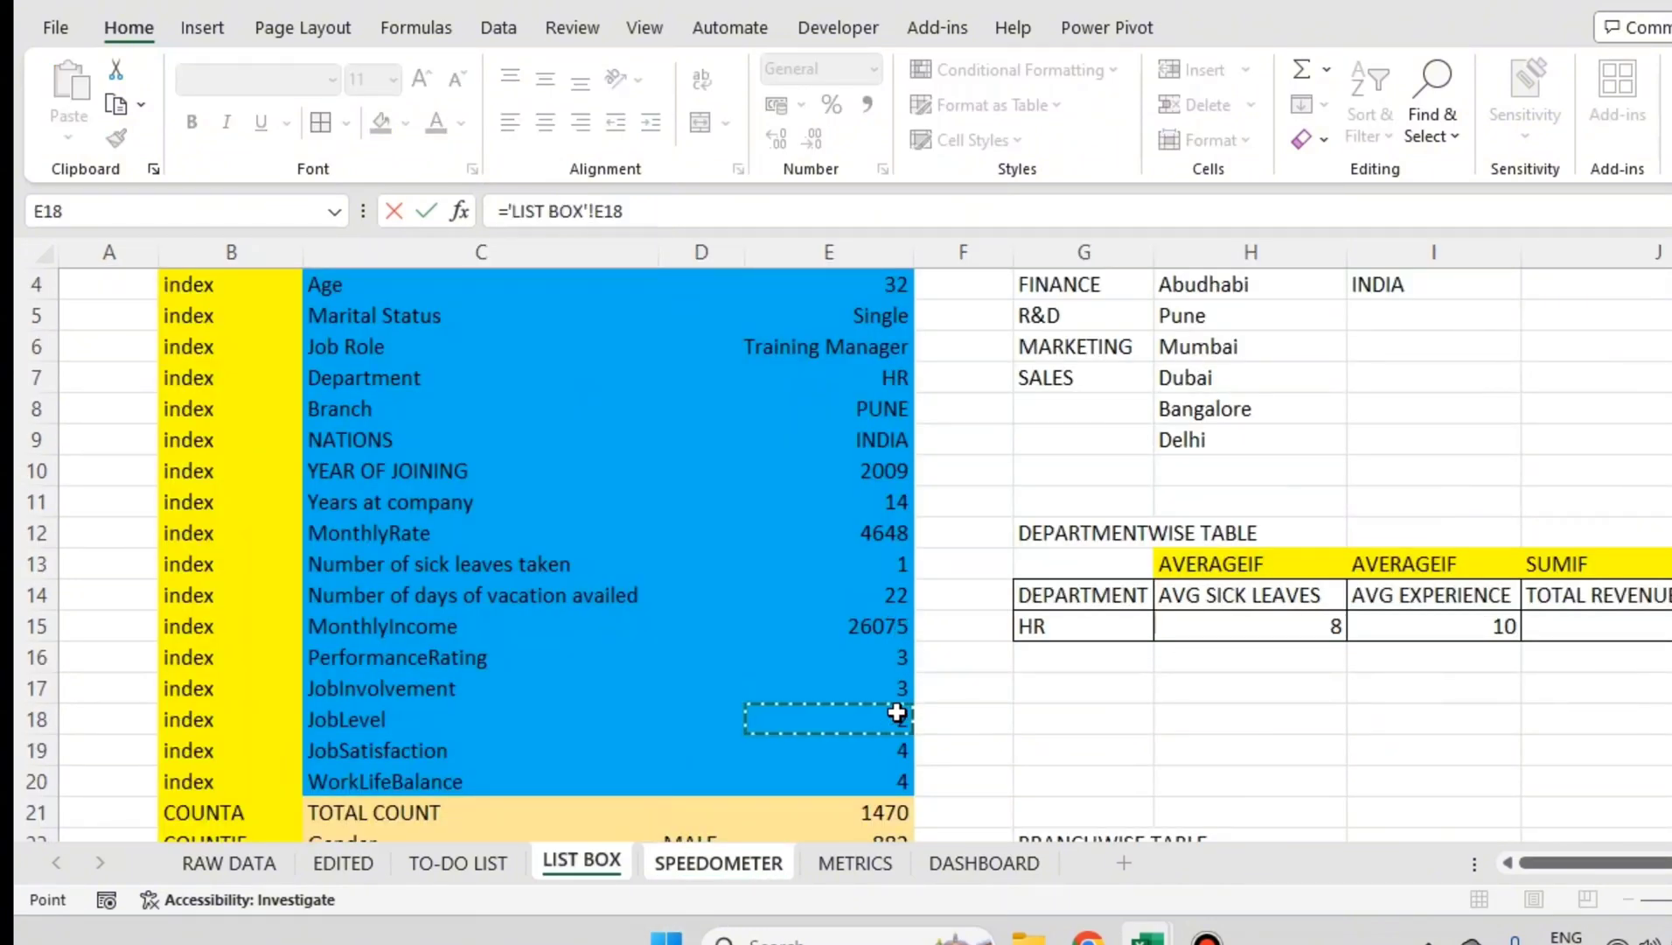
key(Return)
Step: Relink I5 to 'LIST BOX'!E19 and K5 to 'LIST BOX'!E20, both showing 4
click(1098, 386)
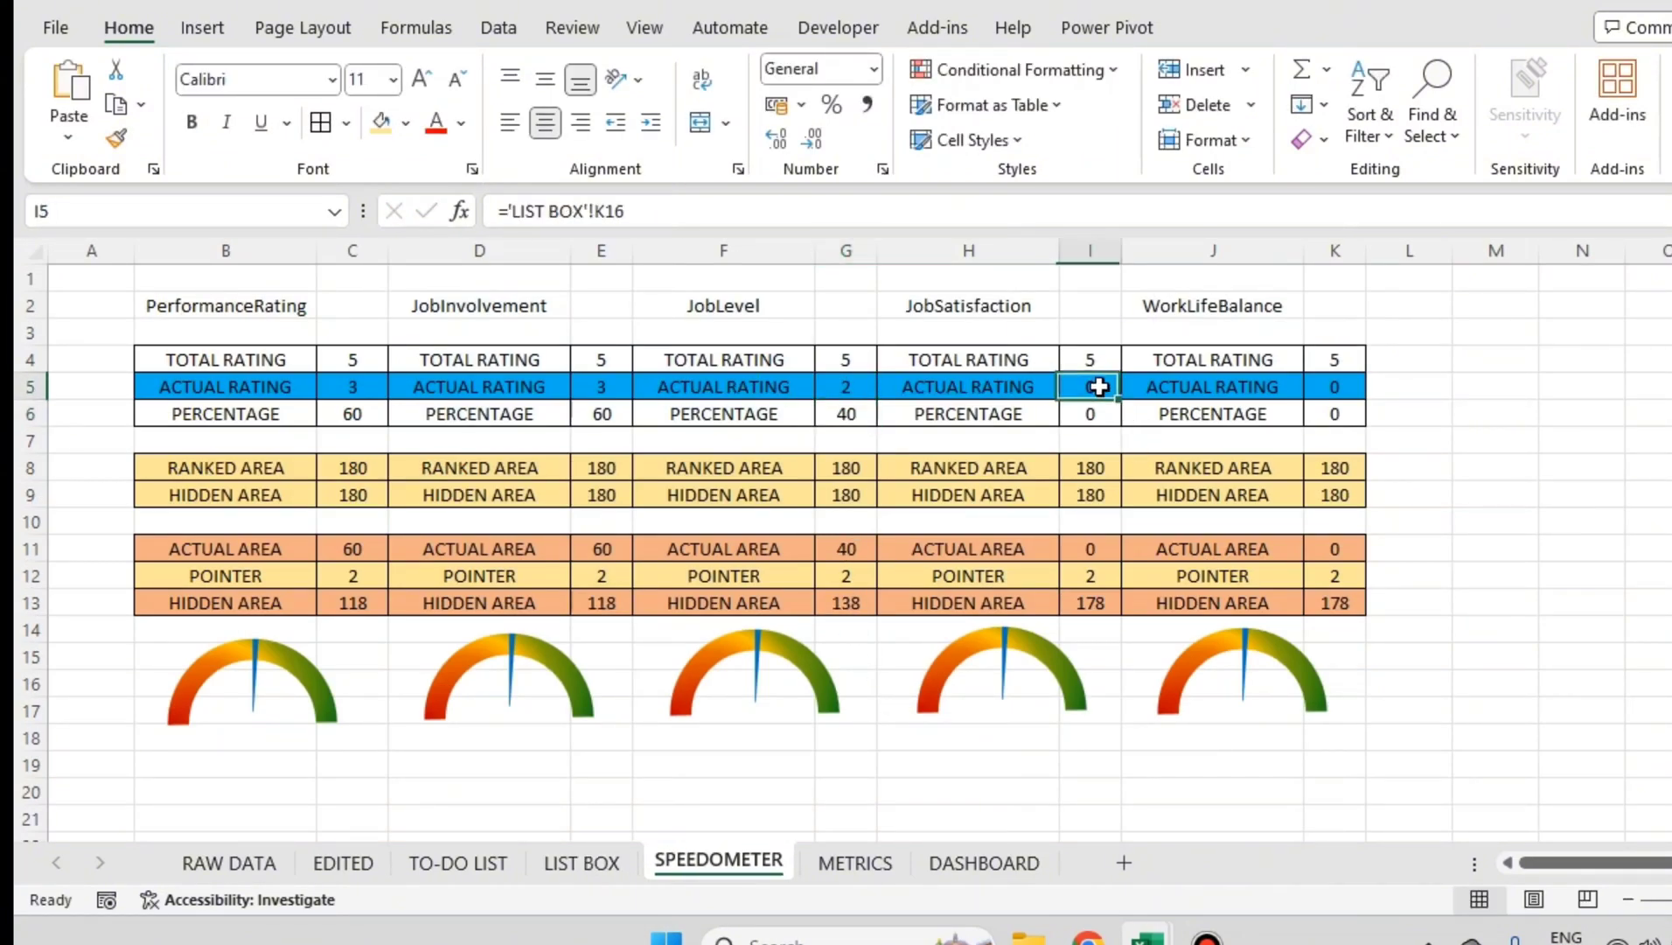
key(F2)
key(BackSpace)
key(BackSpace)
key(BackSpace)
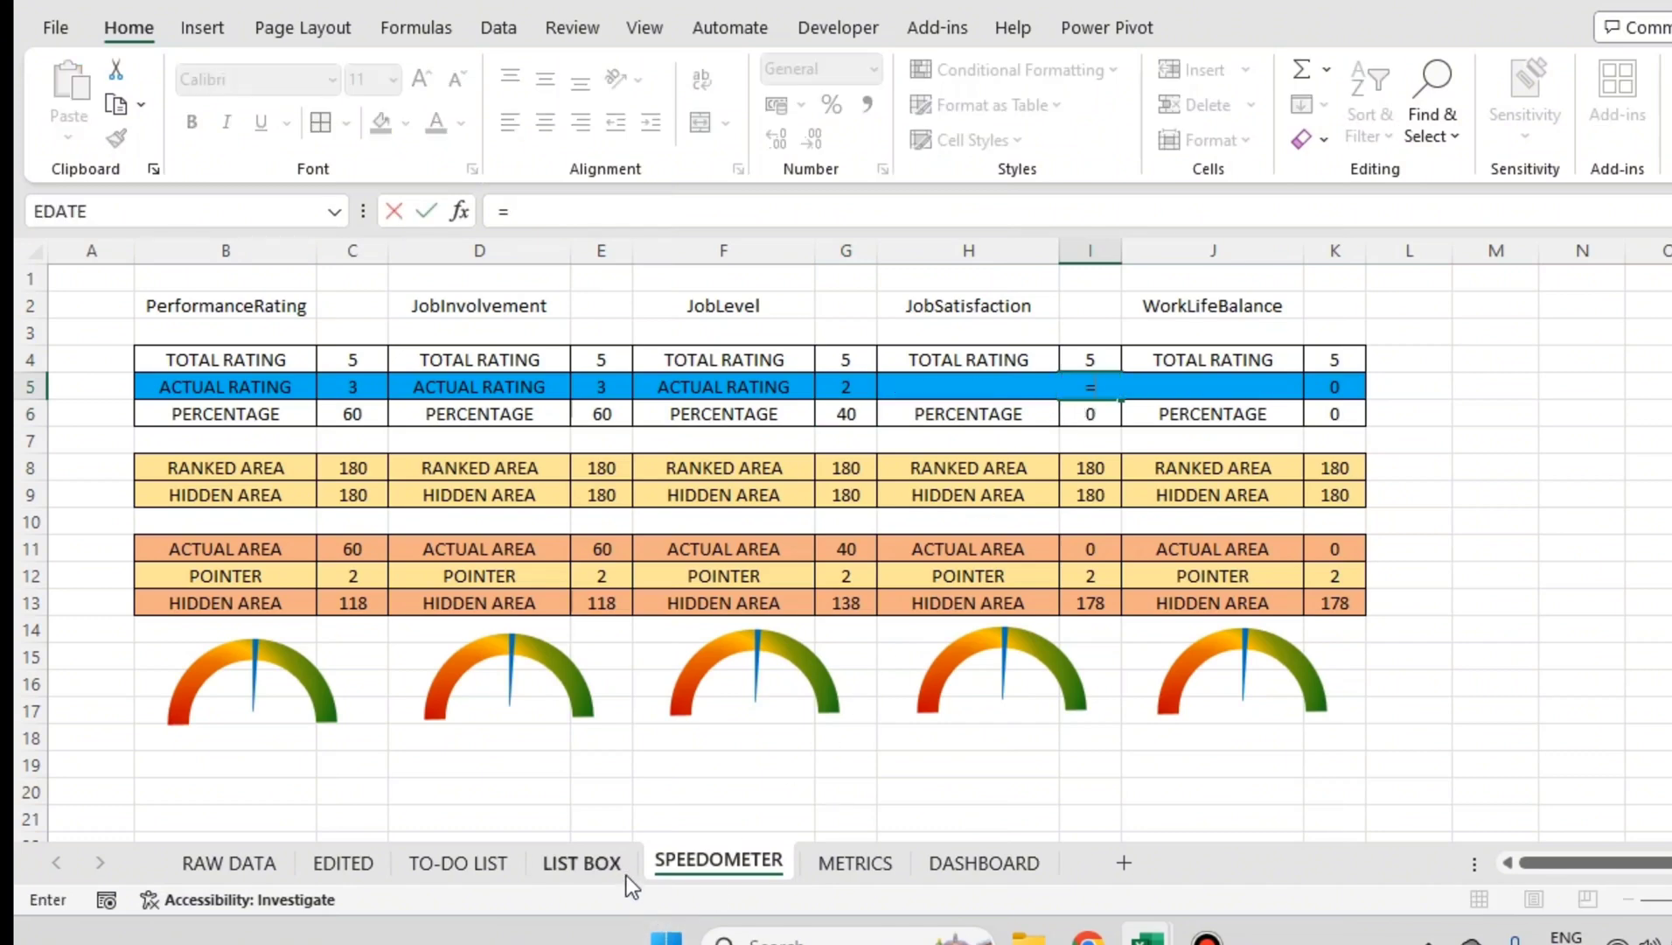
click(604, 863)
click(900, 748)
key(Return)
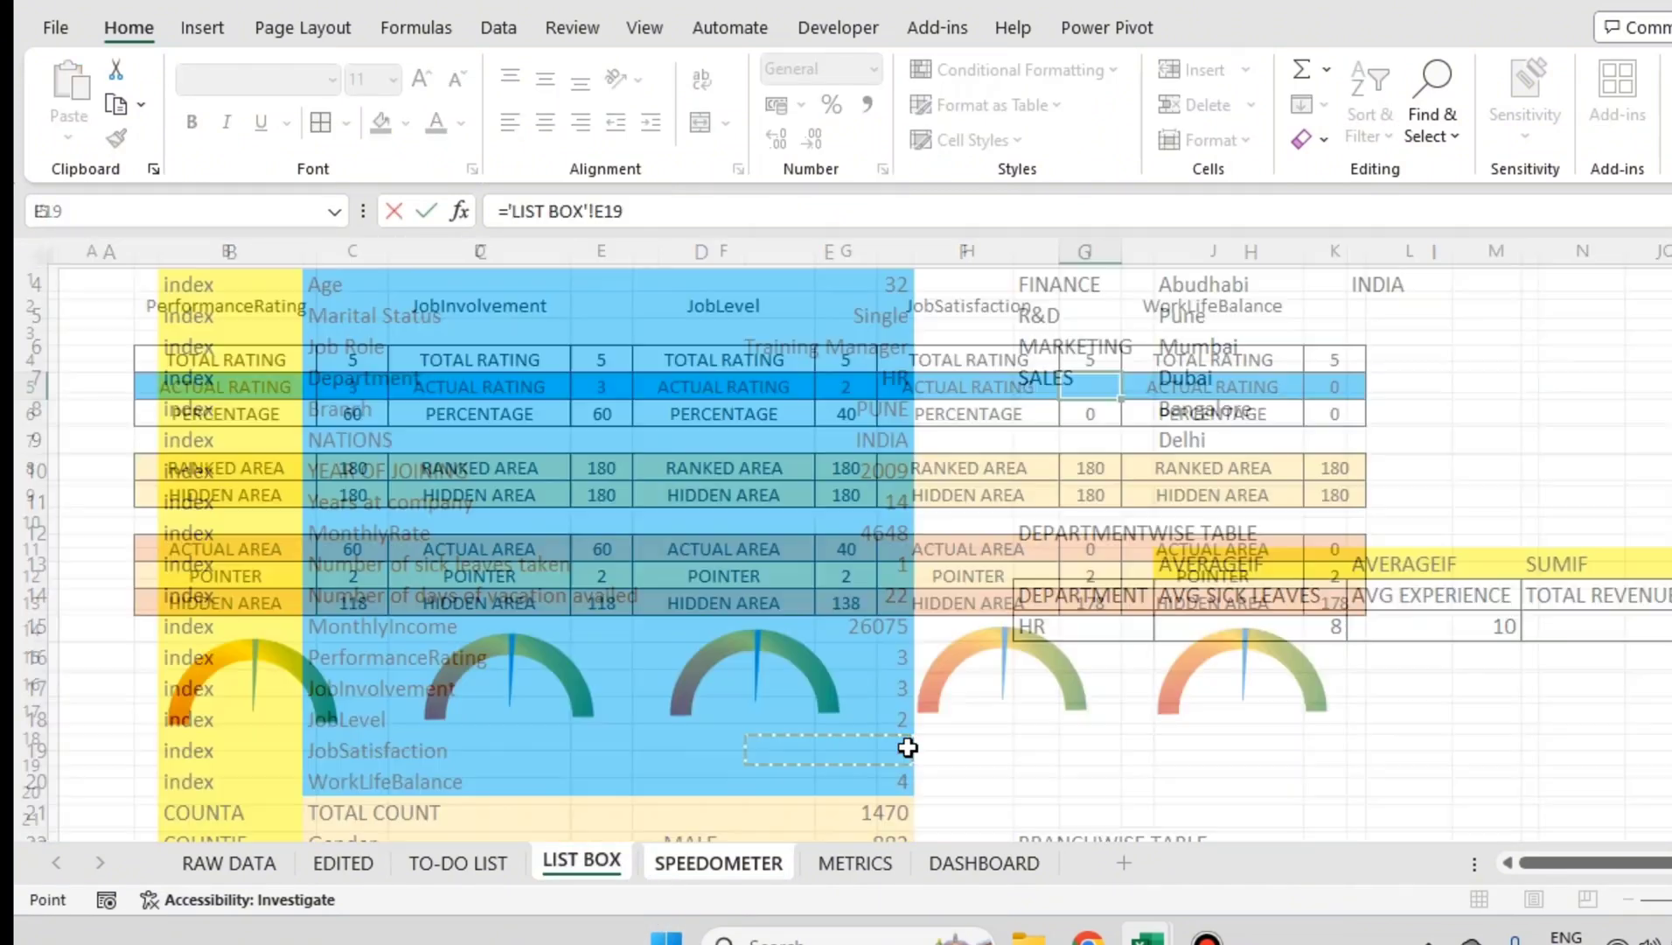
click(1334, 387)
key(F2)
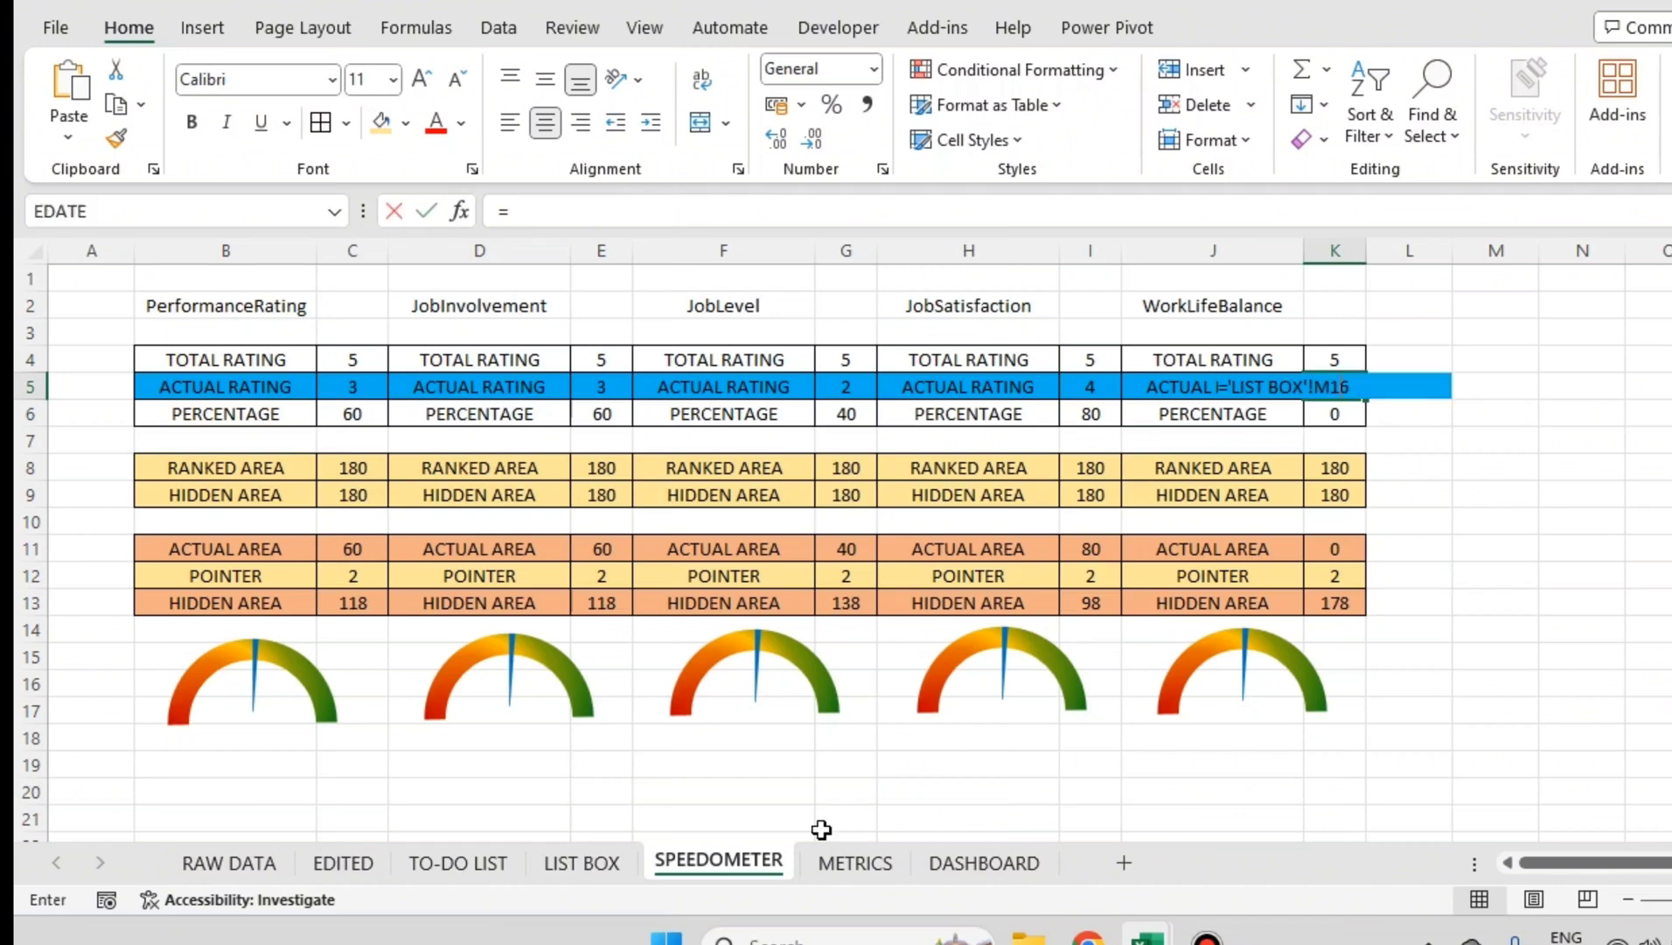
key(BackSpace)
key(BackSpace)
key(BackSpace)
click(622, 859)
click(896, 778)
key(Return)
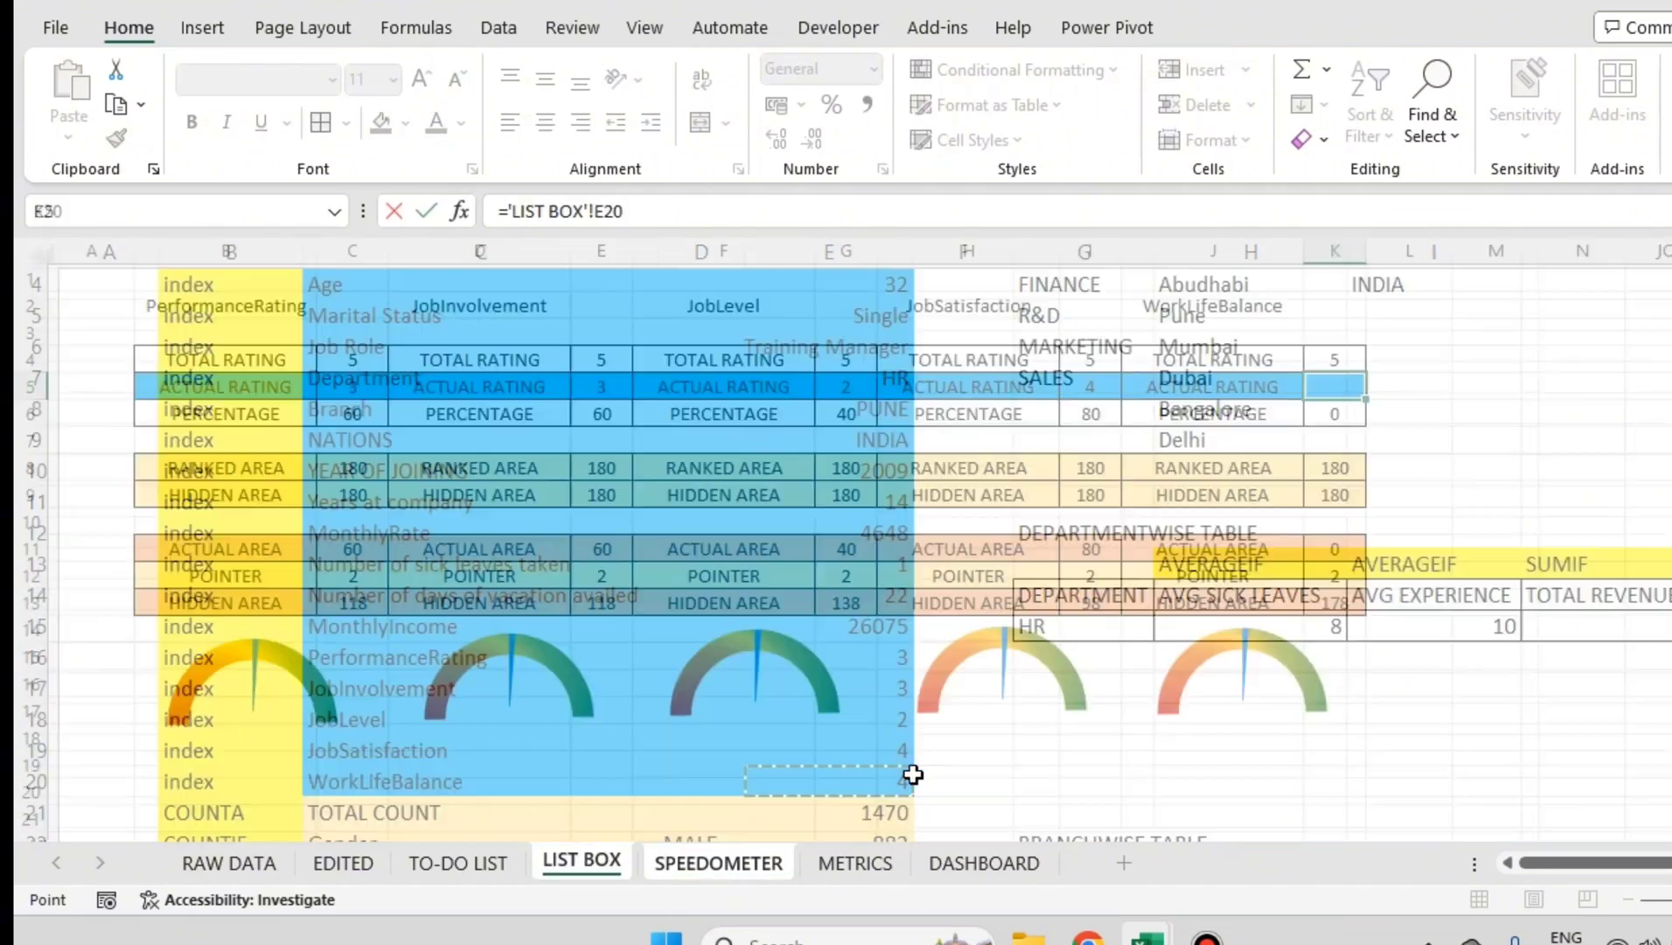
scroll(605, 714, down, 1)
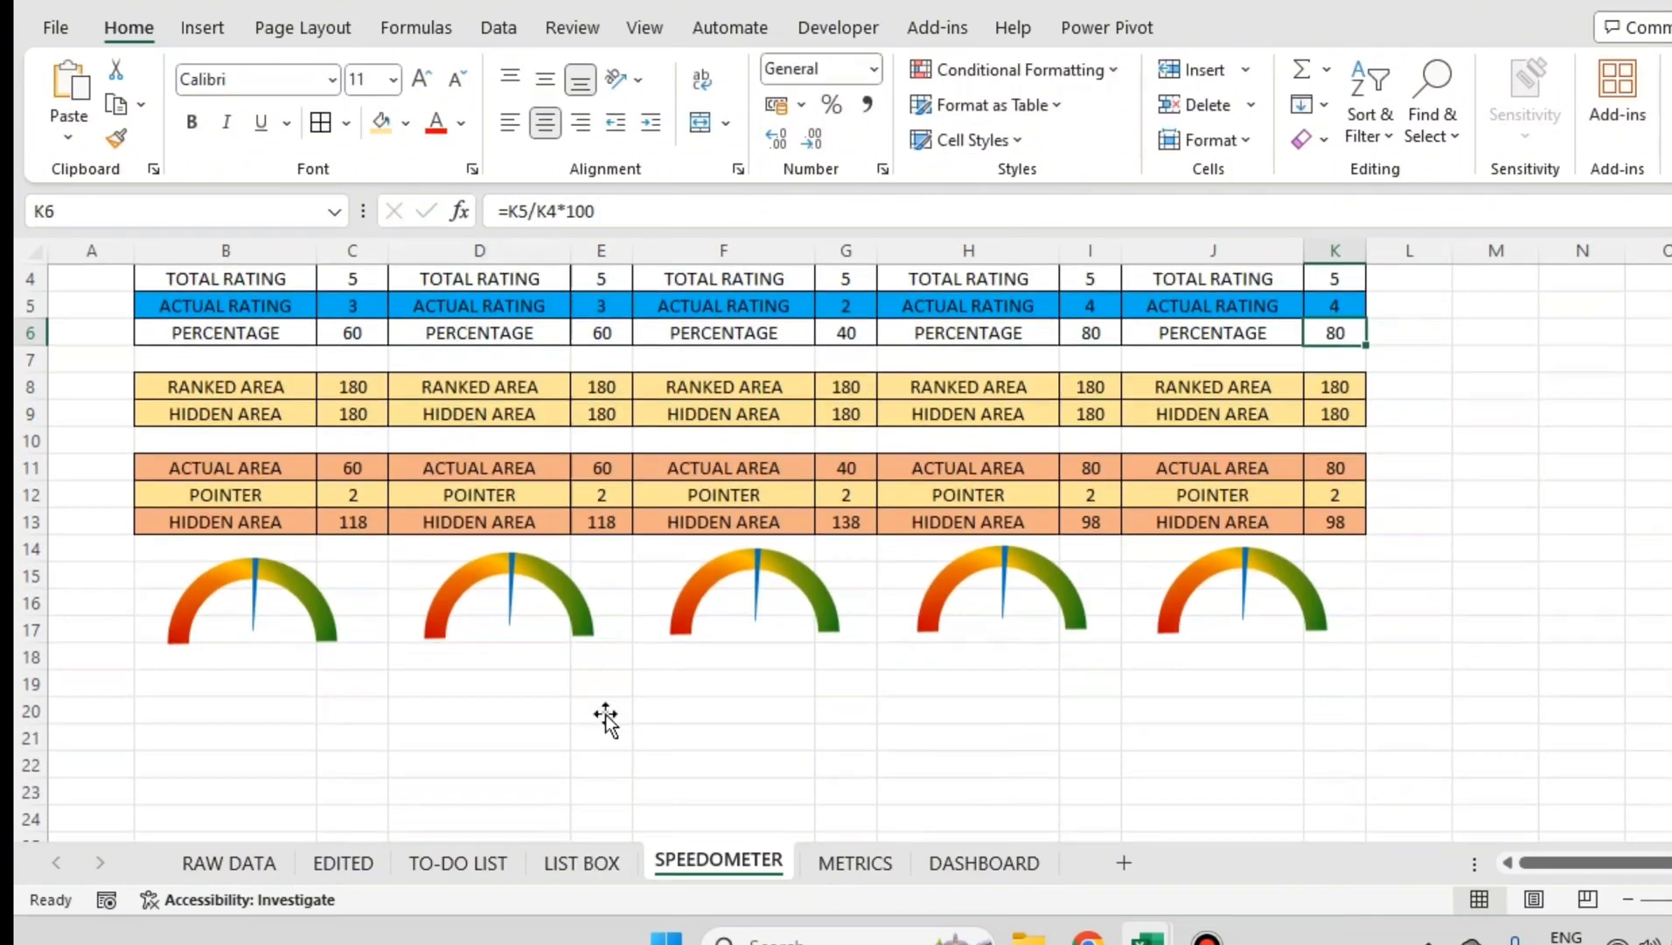
scroll(1417, 604, up, 1)
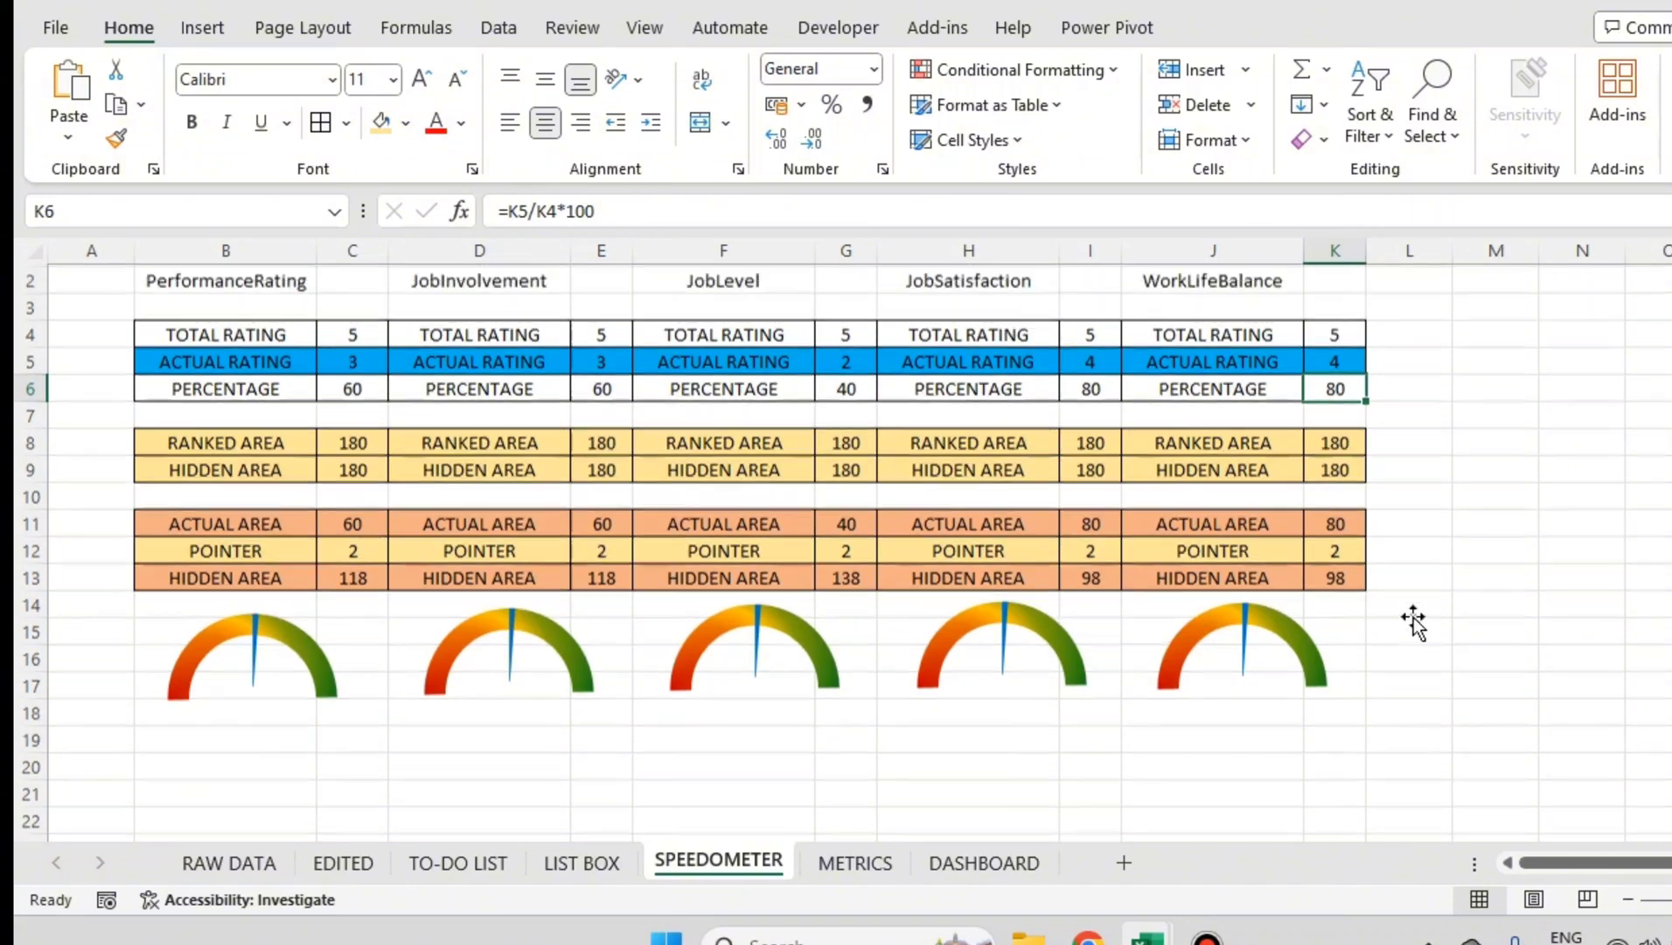
click(570, 666)
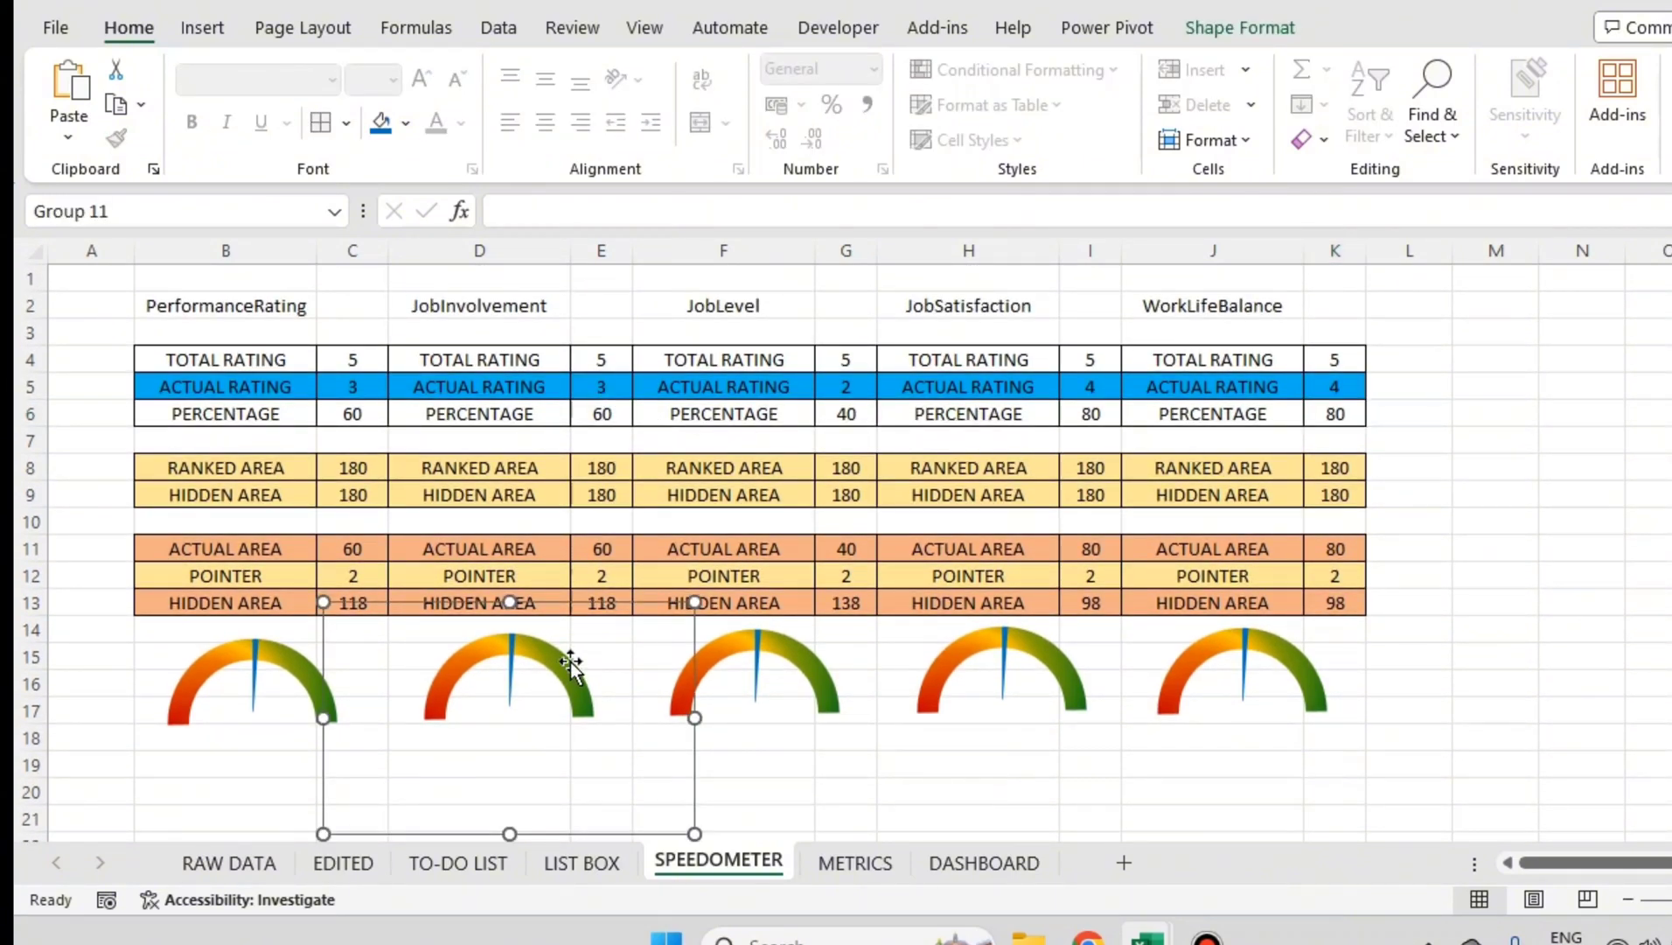
click(581, 665)
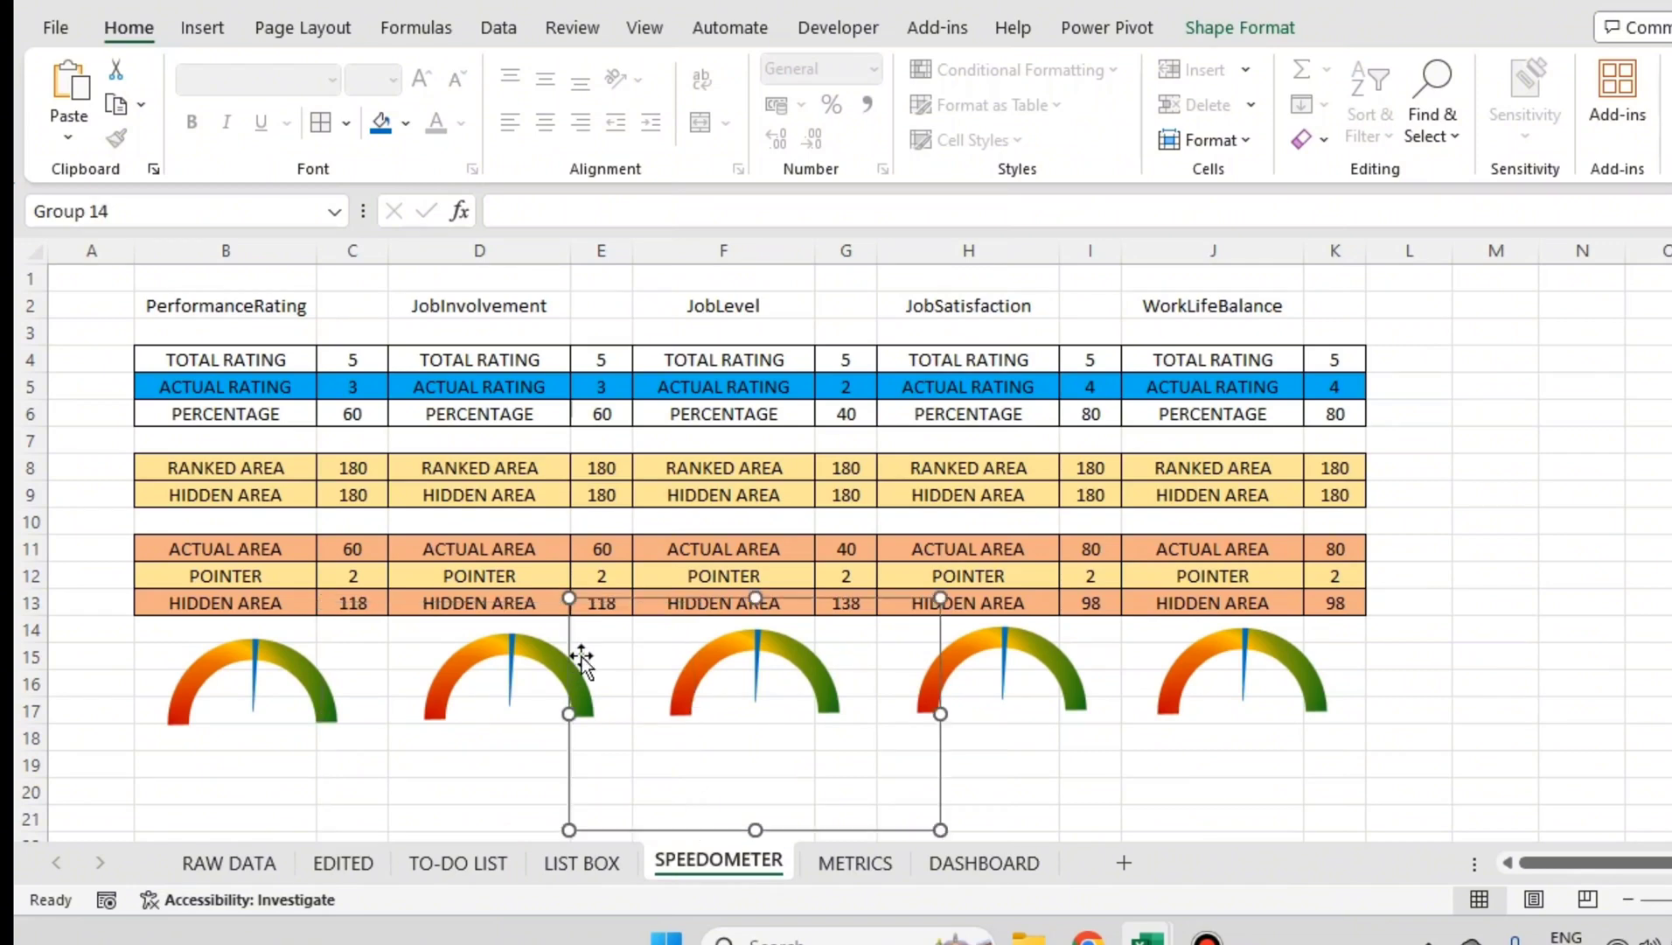
click(511, 675)
scroll(640, 673, up, 3)
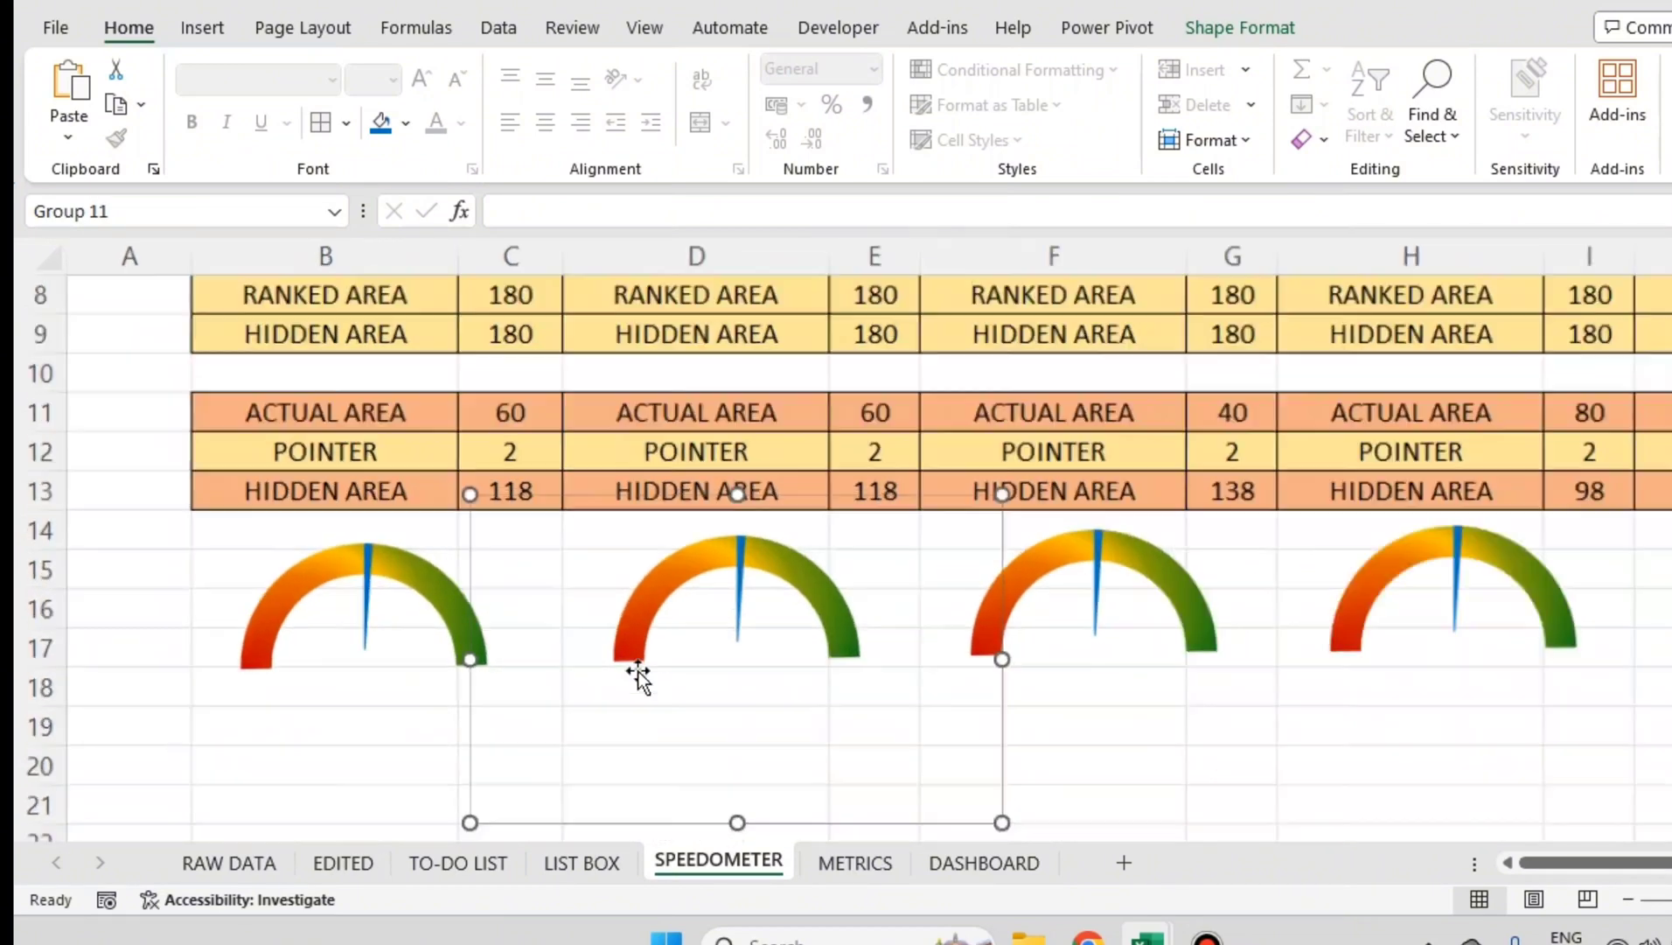
click(560, 654)
click(641, 638)
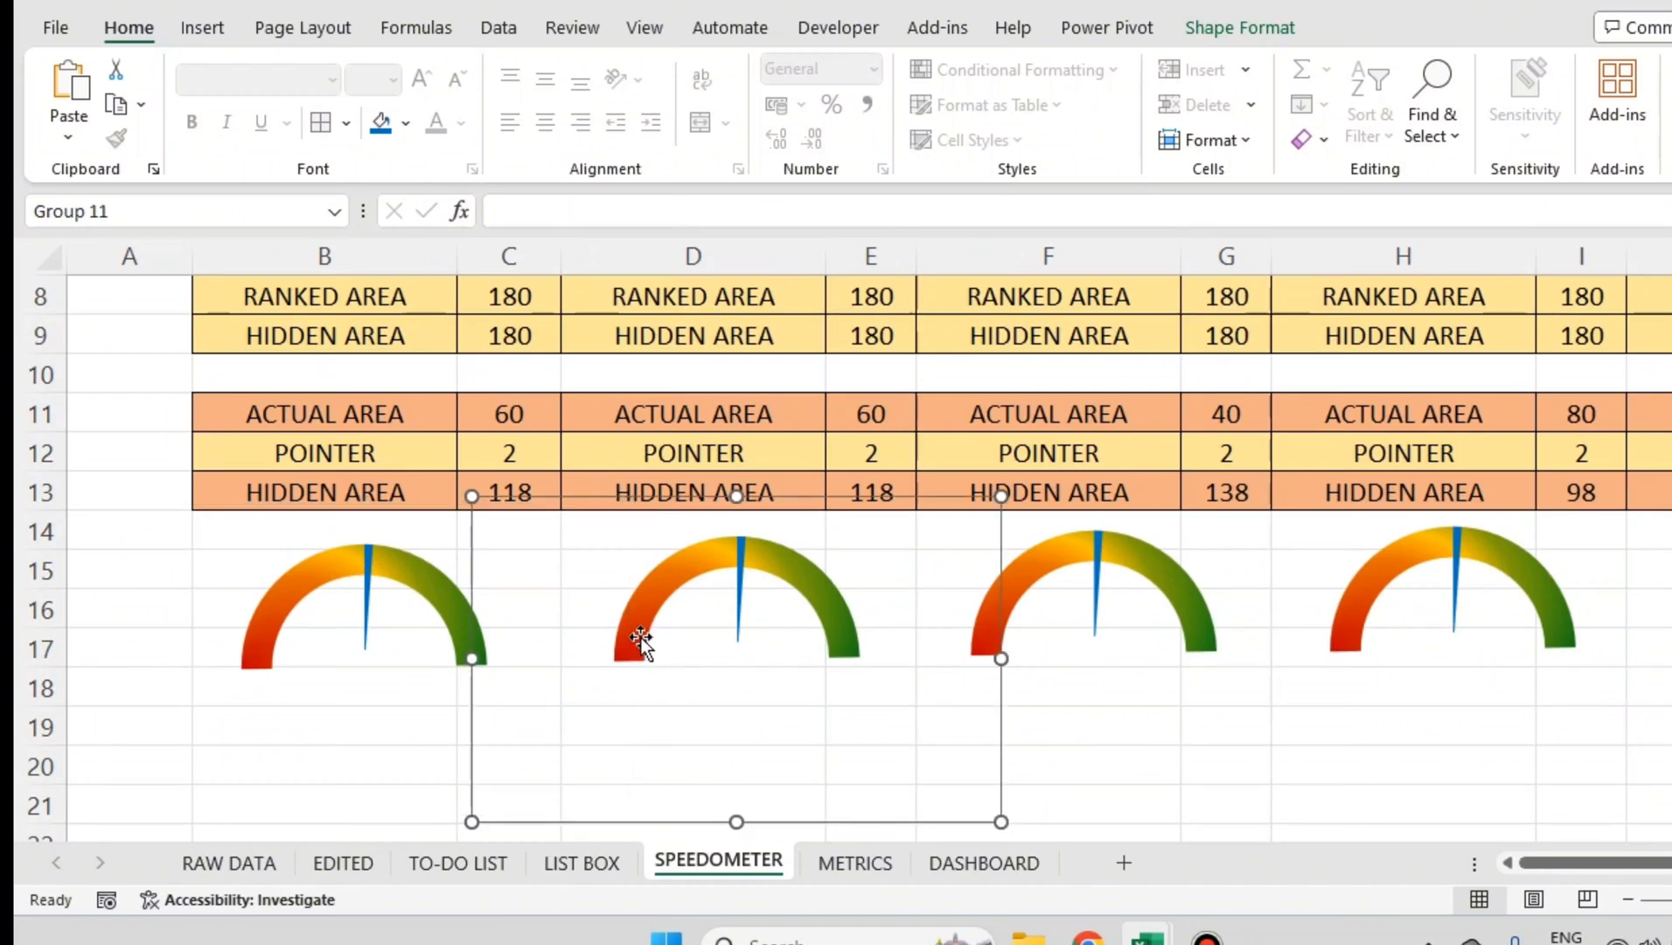
click(641, 638)
click(504, 700)
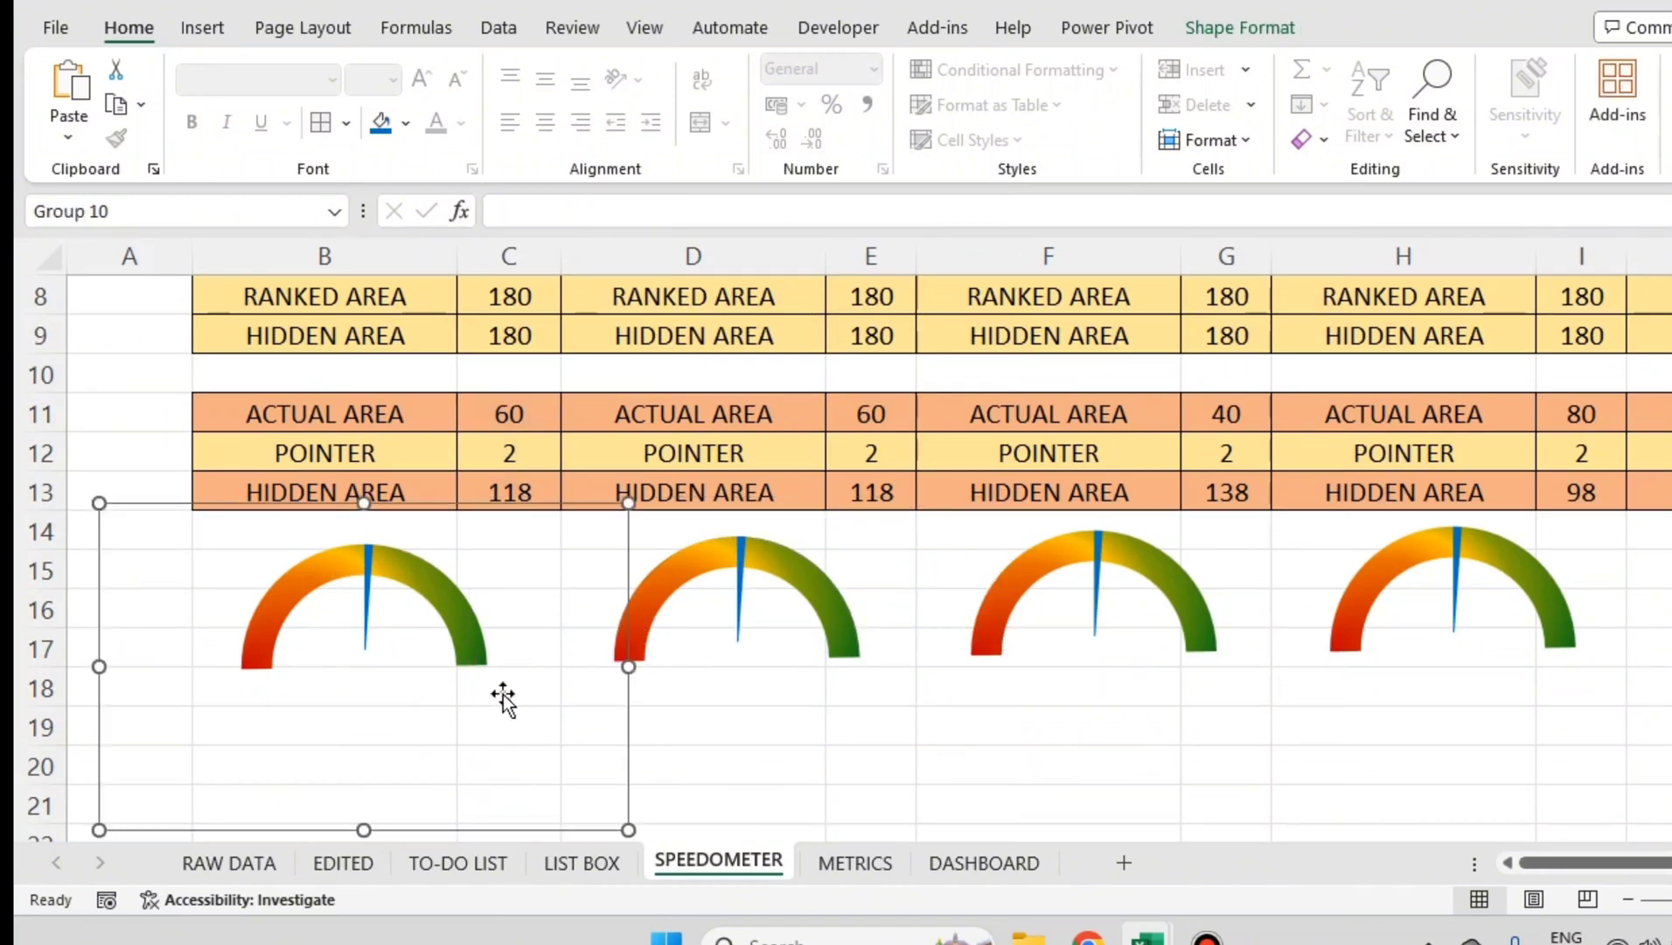
click(662, 636)
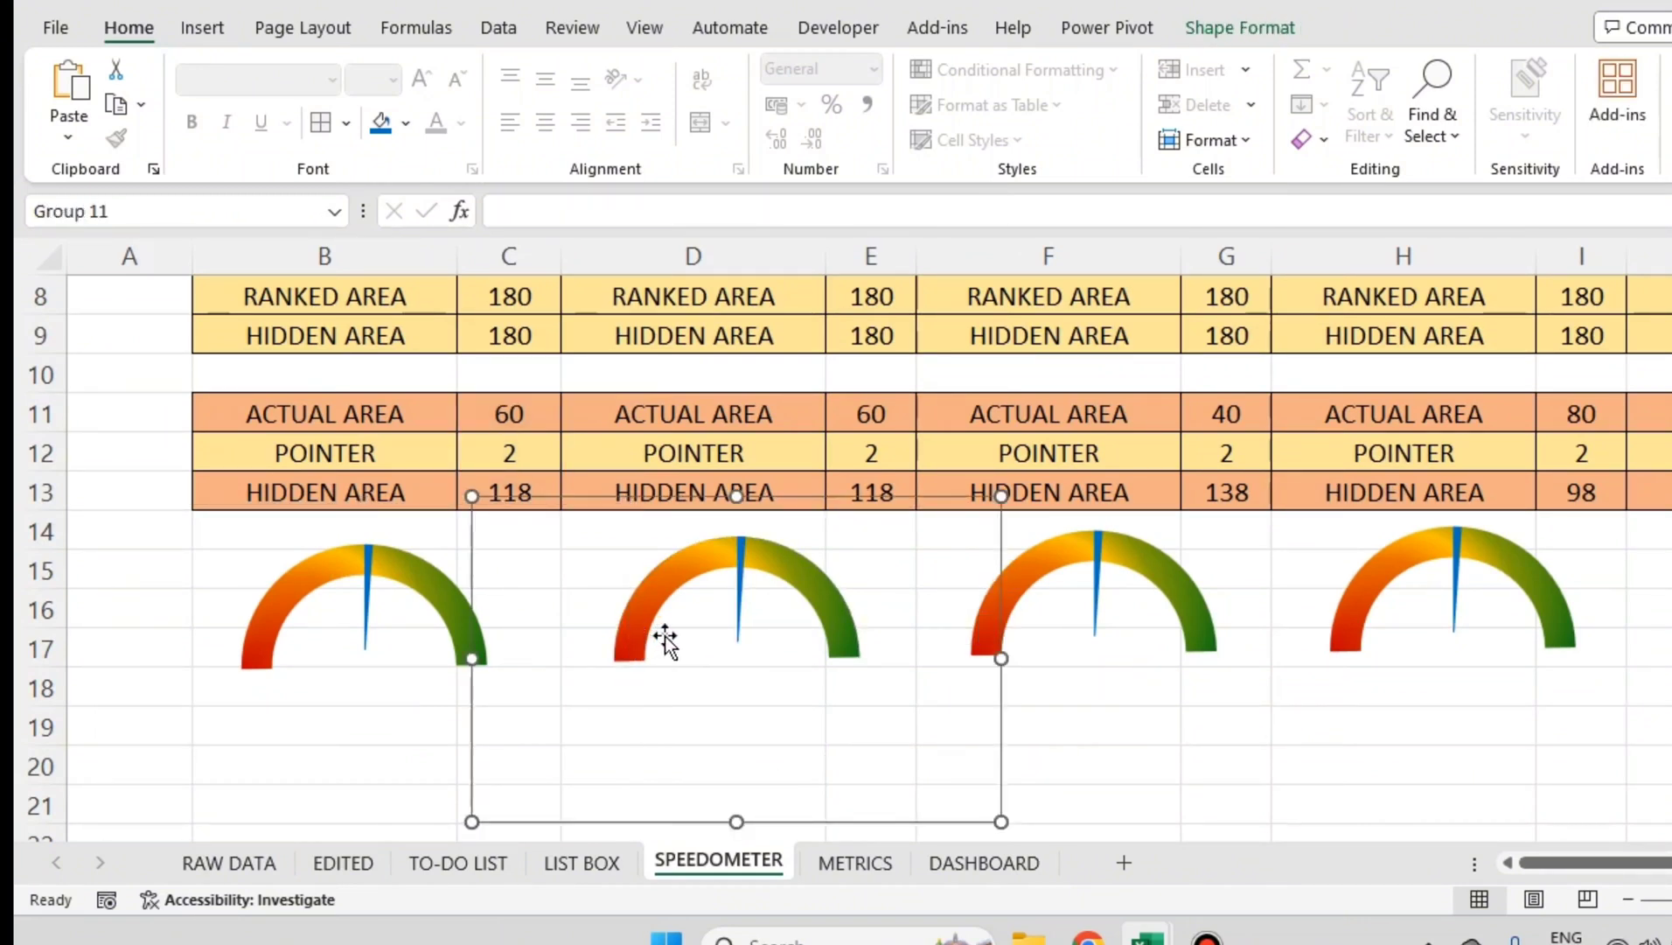
Step: Ungroup the second gauge into its separate dial and needle charts
right_click(1001, 722)
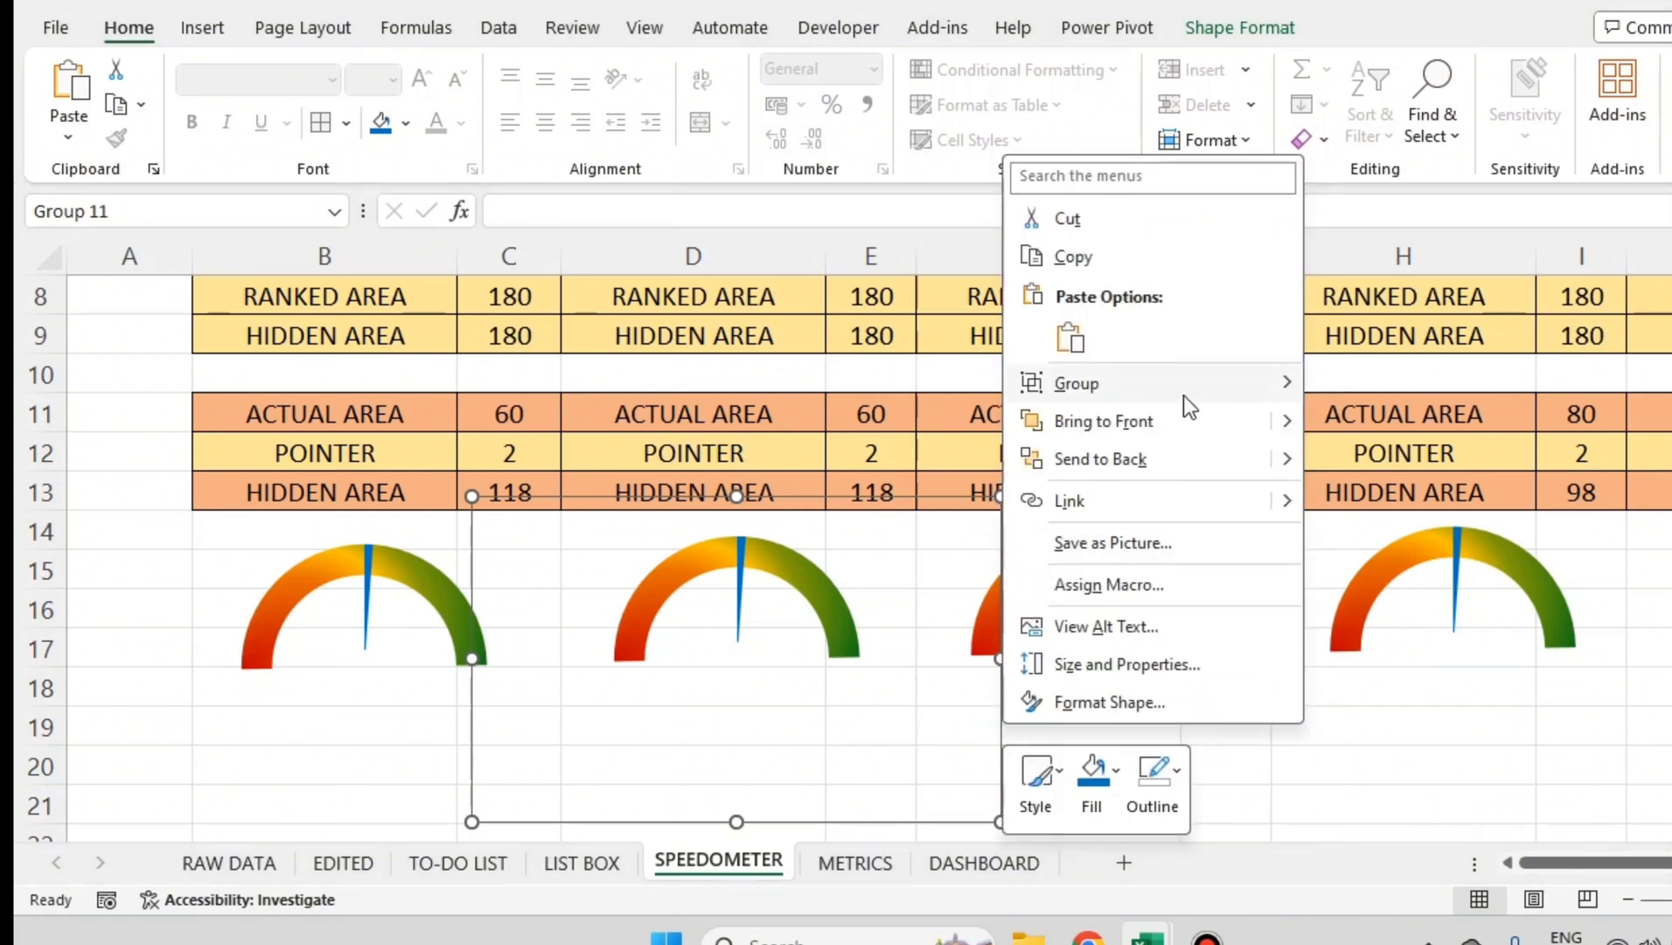
mouse_move(1240, 382)
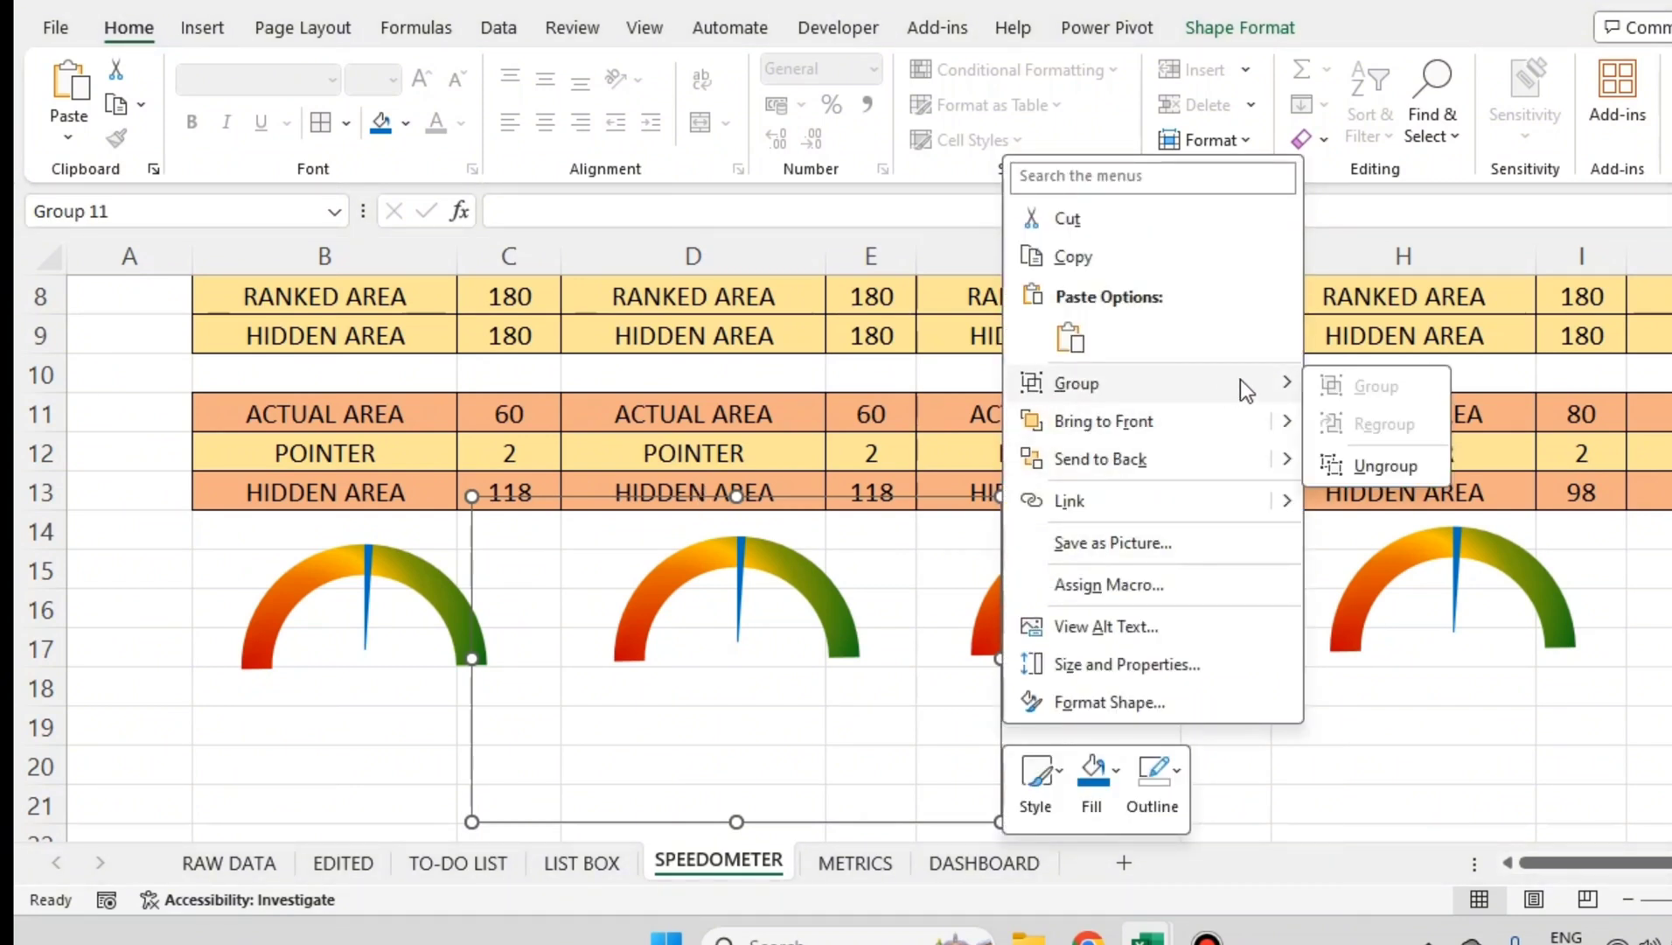
click(1359, 468)
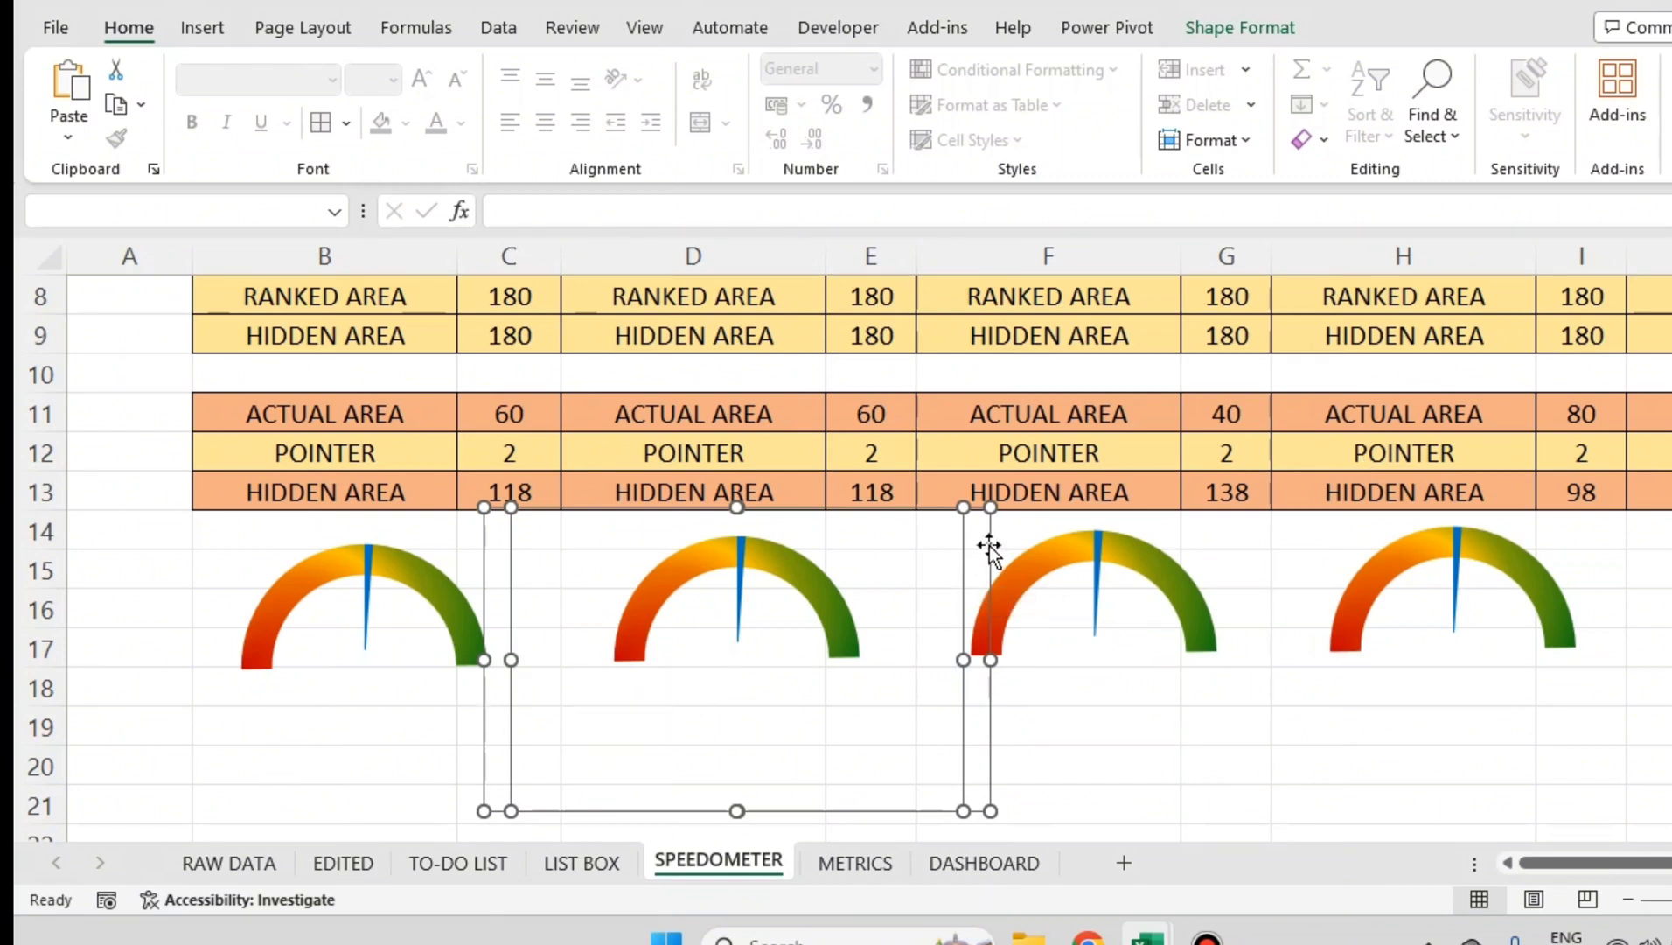
Step: Move the first speedometer gauge up over the metric tables
click(1001, 765)
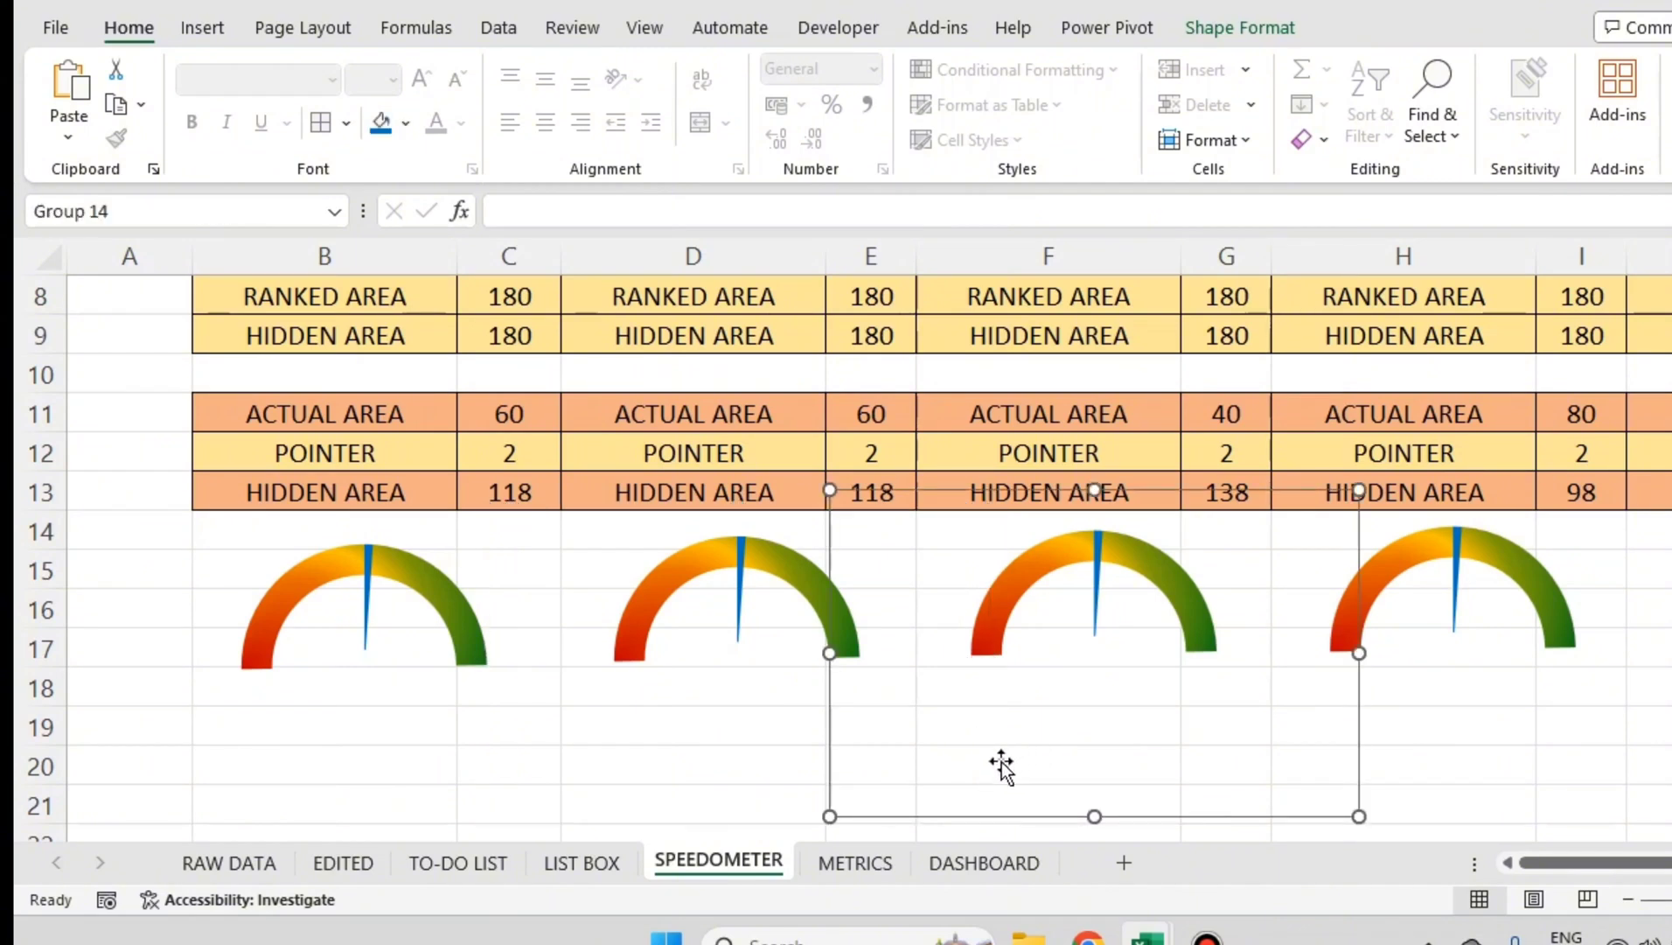
click(815, 587)
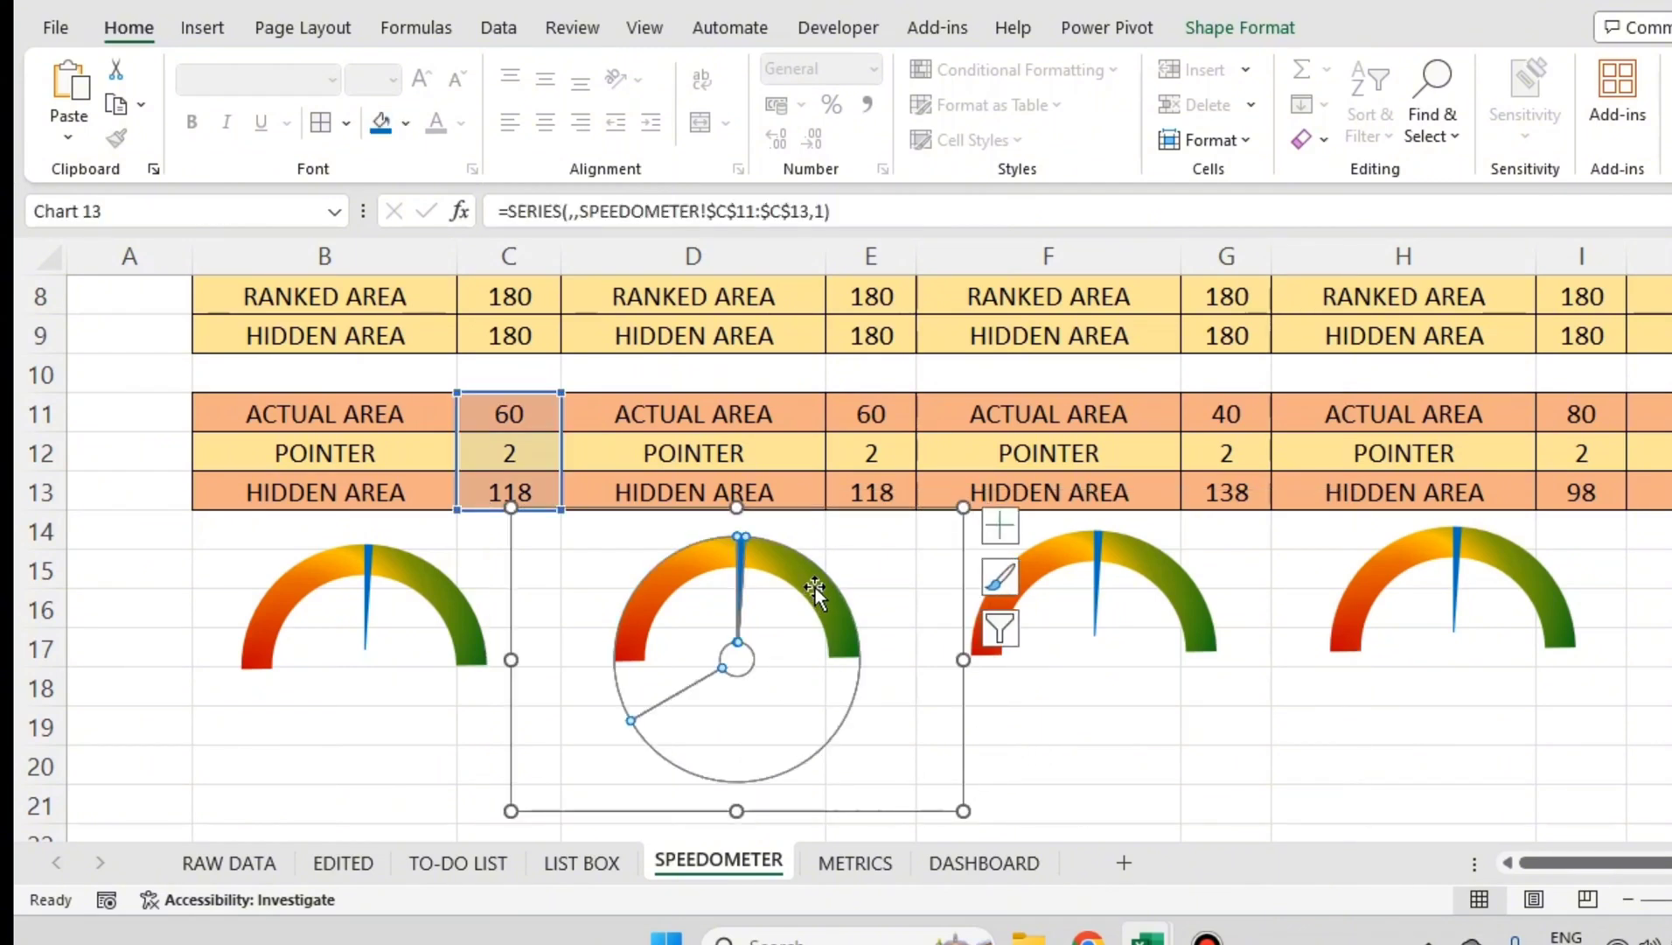
click(496, 720)
click(669, 595)
click(554, 597)
click(652, 551)
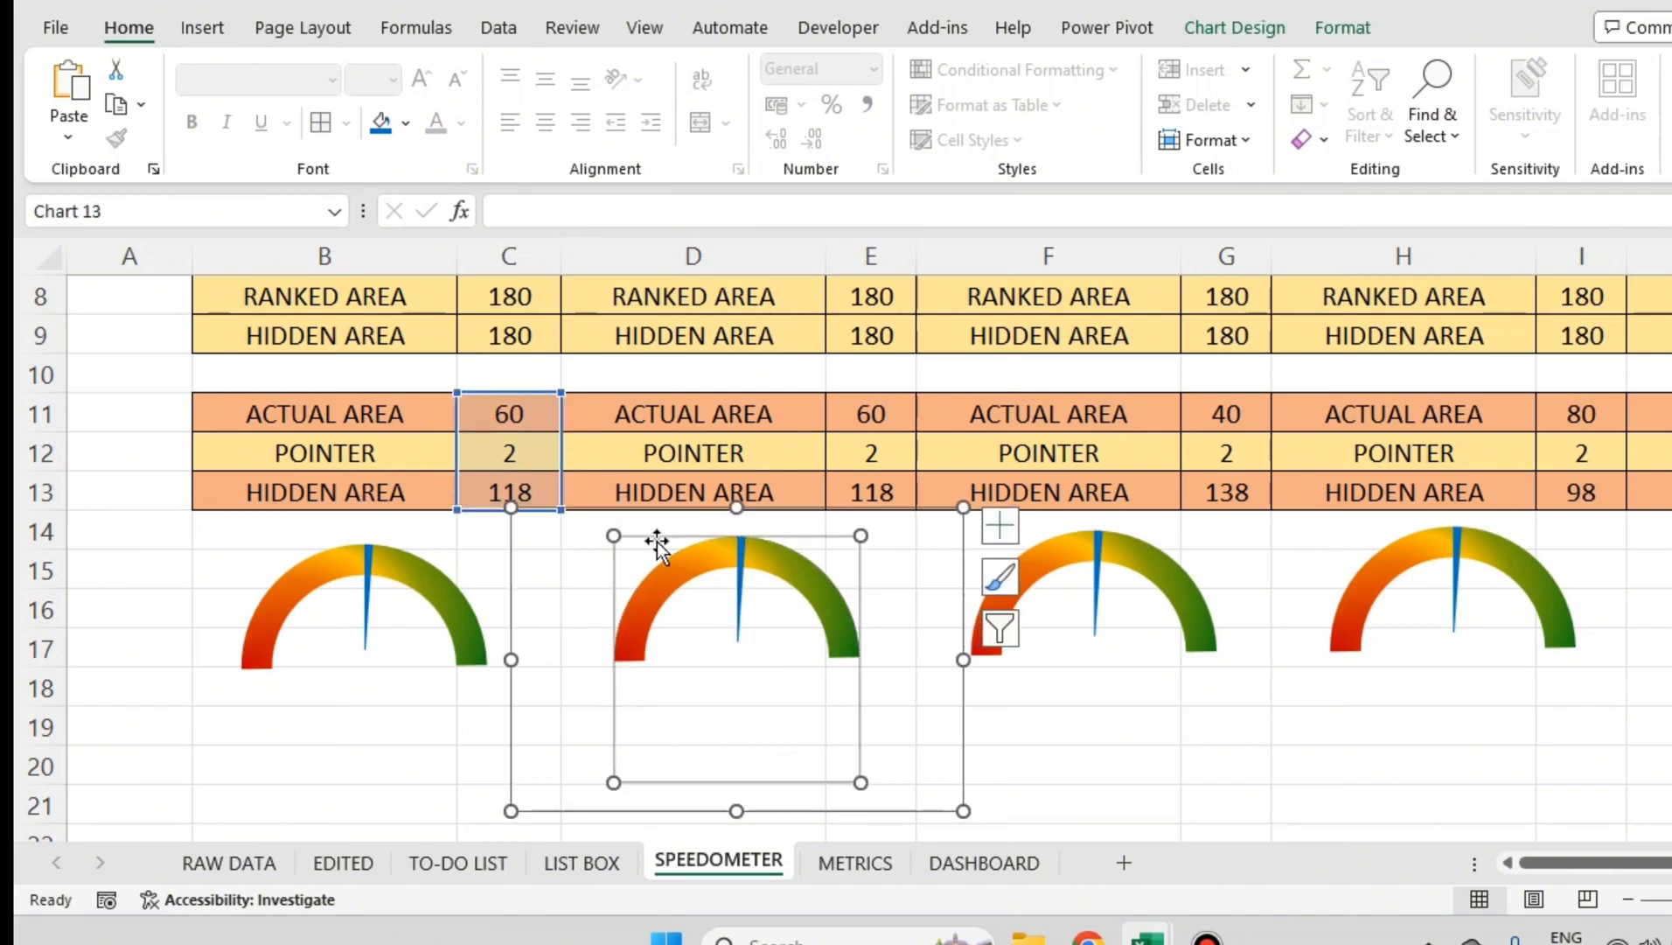
click(492, 581)
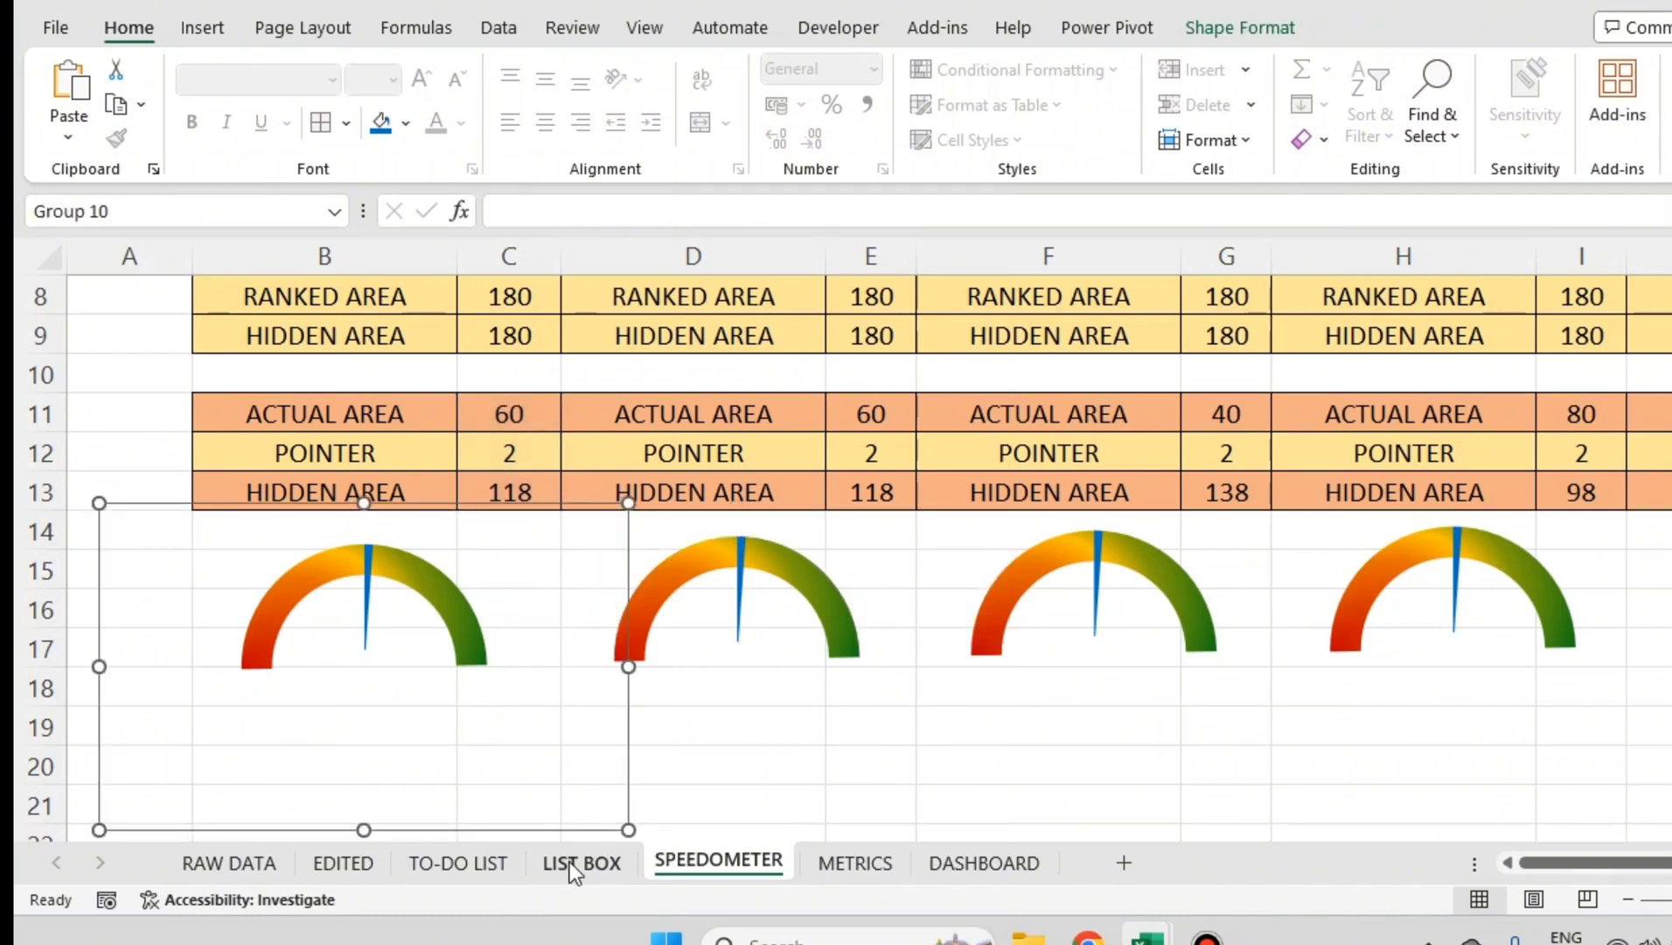
drag(625, 568, 571, 314)
Step: Select among the gauge charts and nearby cells to isolate the middle gauge's needle chart
click(612, 676)
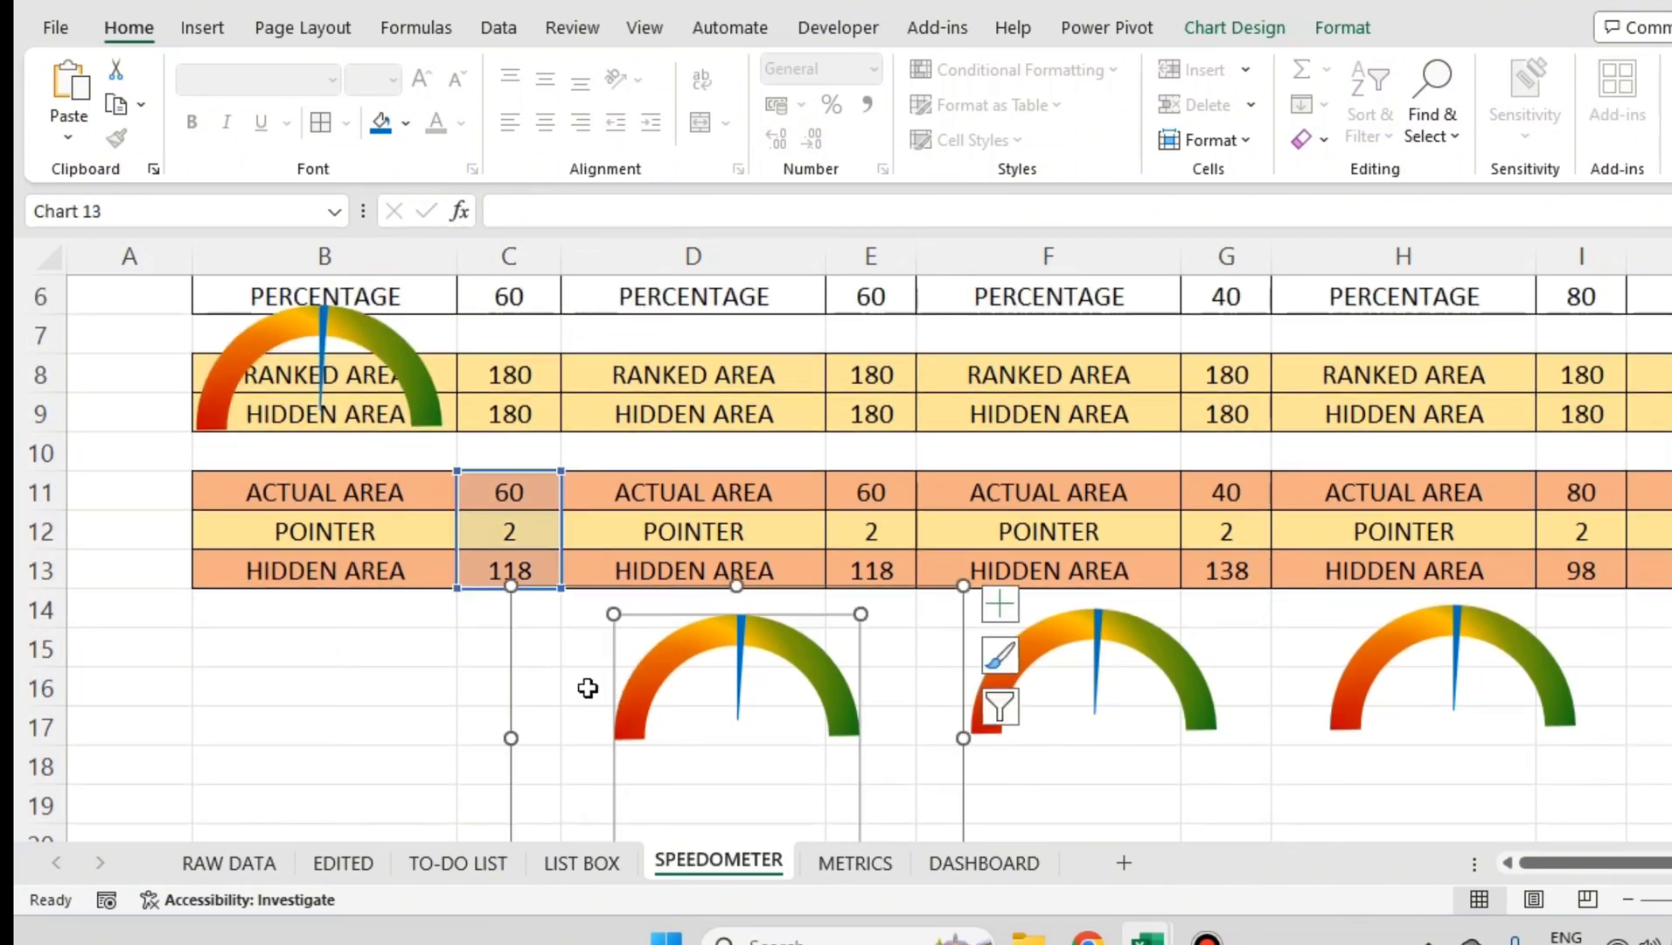
click(493, 711)
click(524, 678)
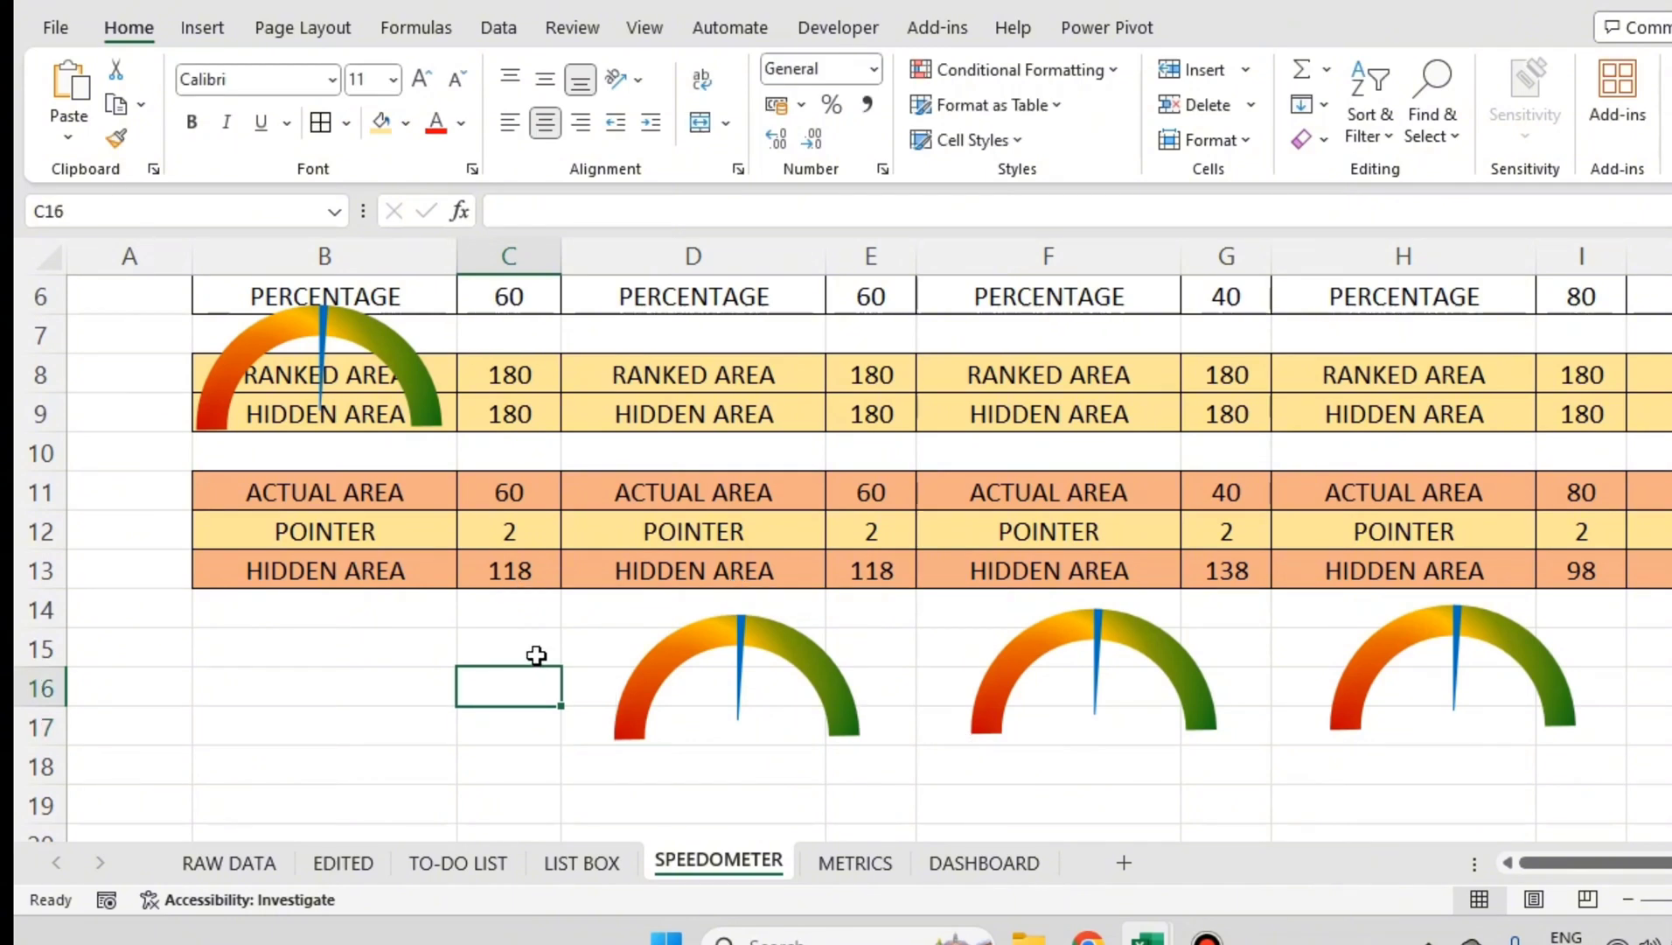
click(544, 654)
click(594, 657)
click(651, 707)
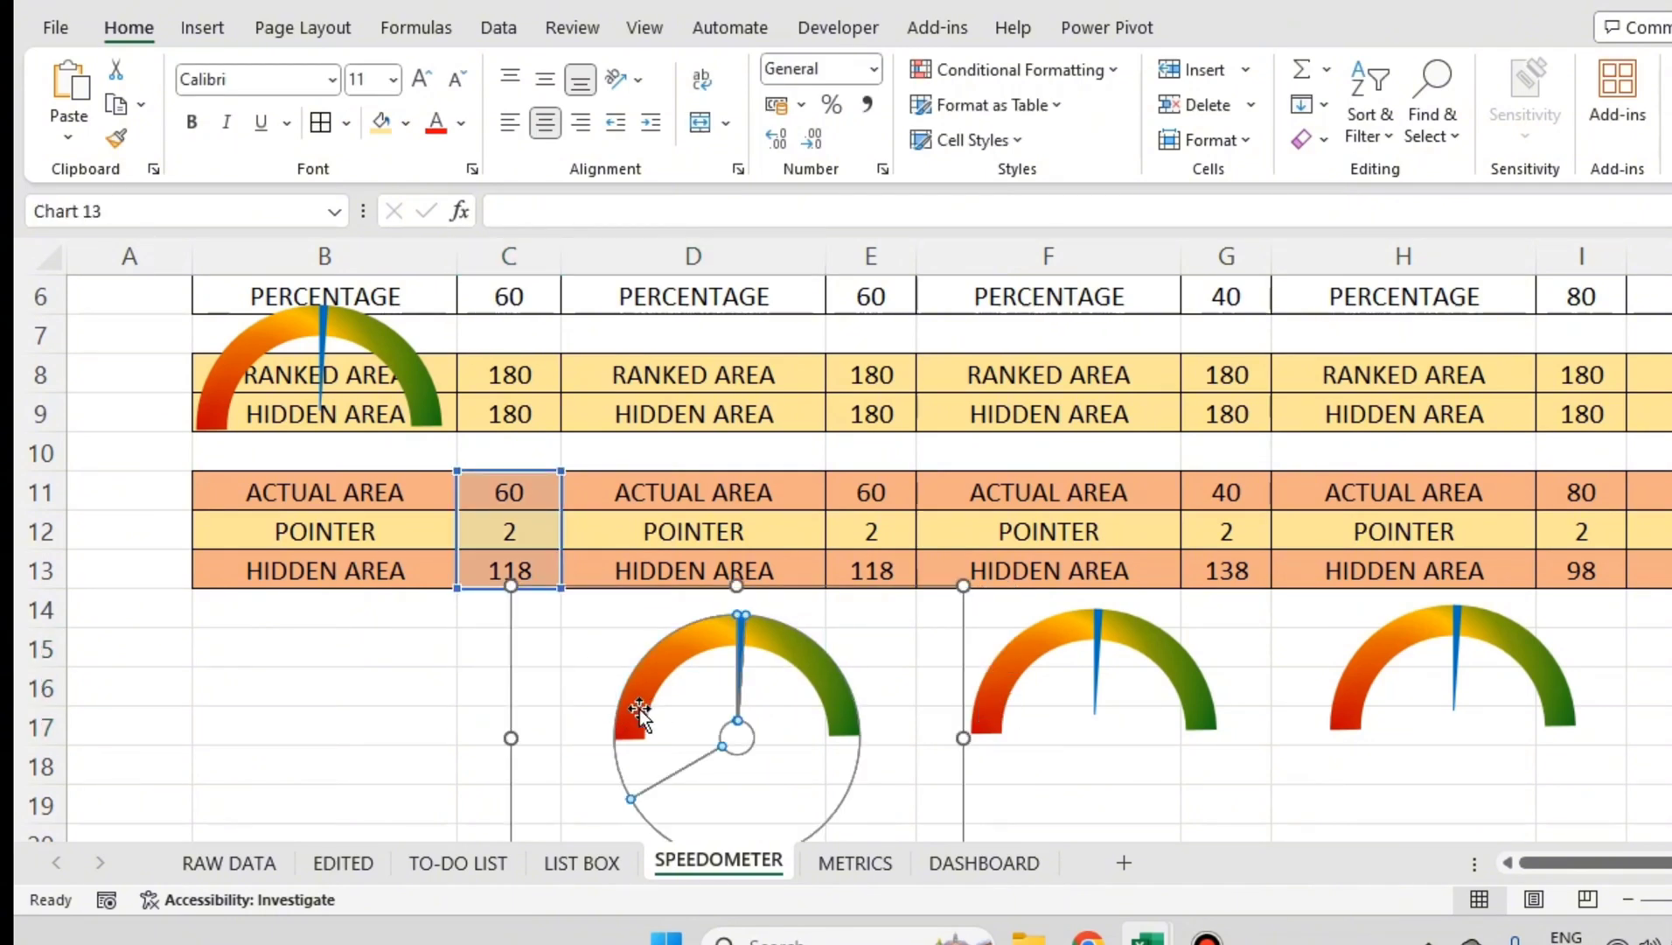
click(497, 697)
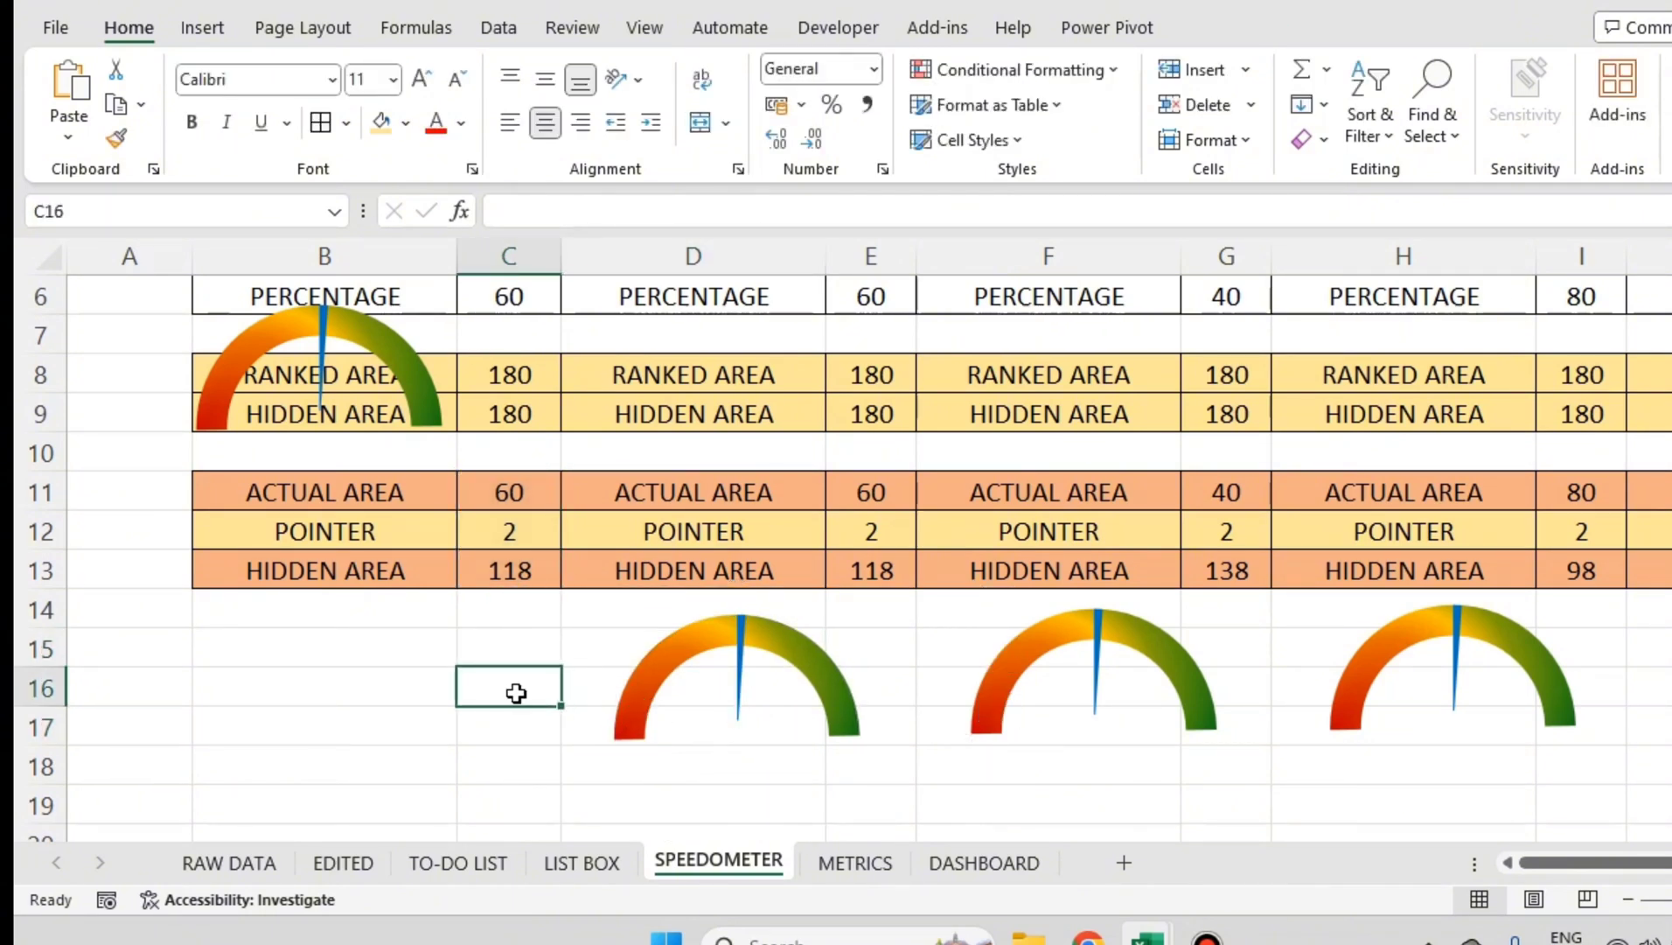
click(541, 752)
scroll(545, 735, down, 3)
click(743, 528)
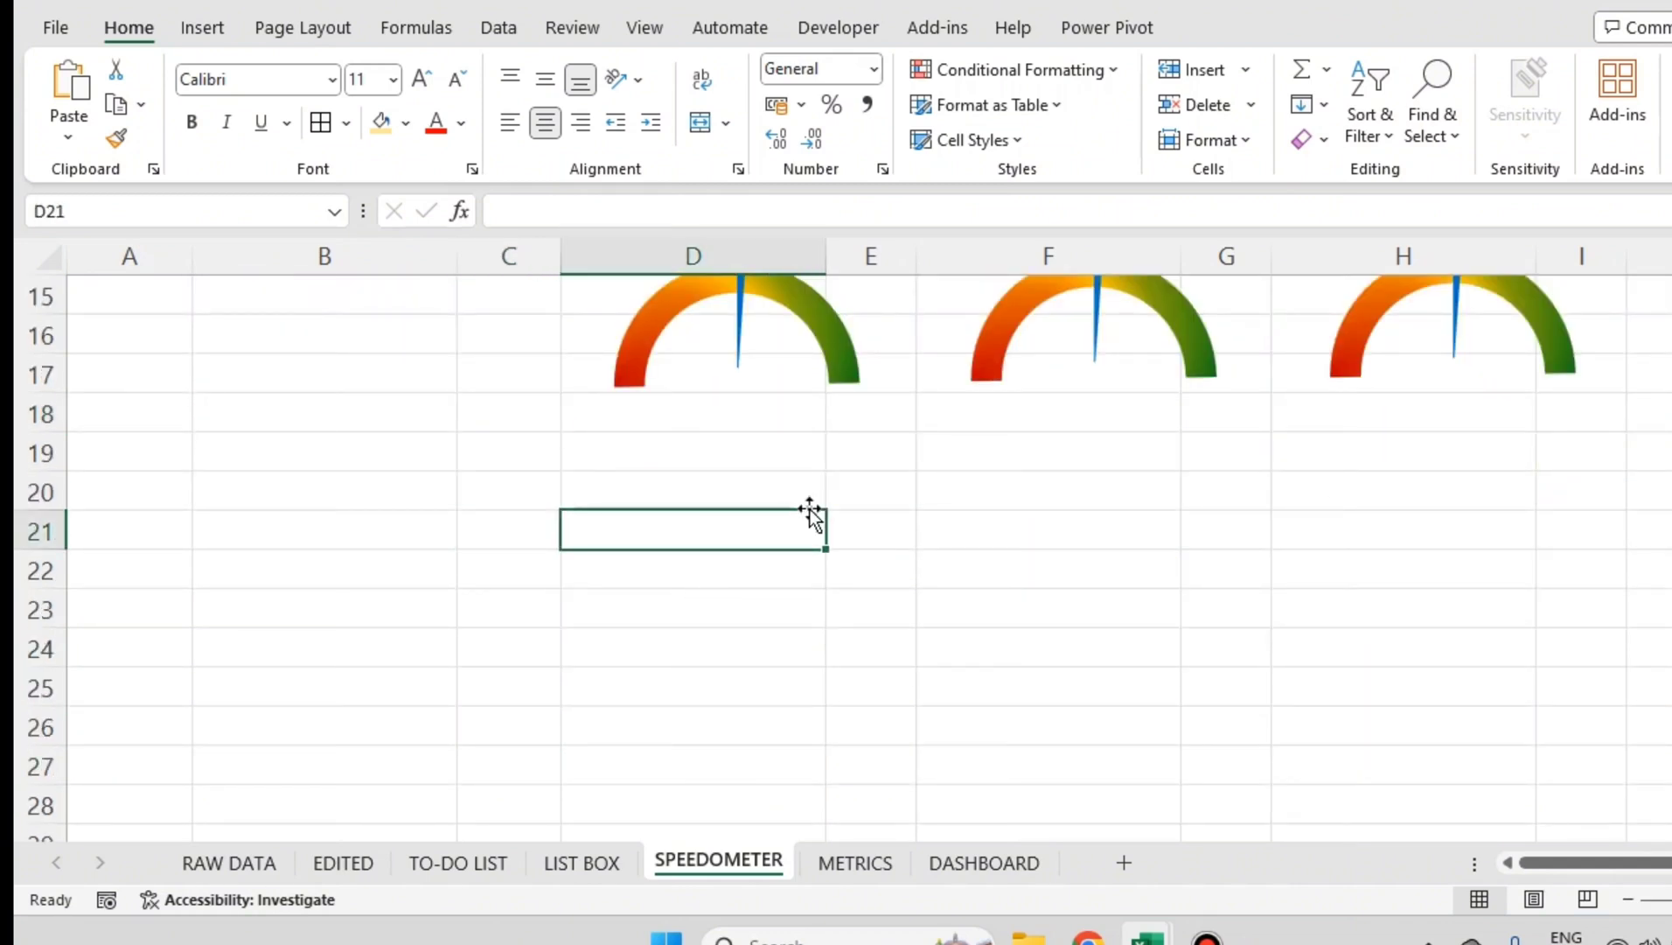
scroll(812, 518, up, 1)
Step: Nudge the middle gauge's needle chart slightly down within its dial
click(883, 483)
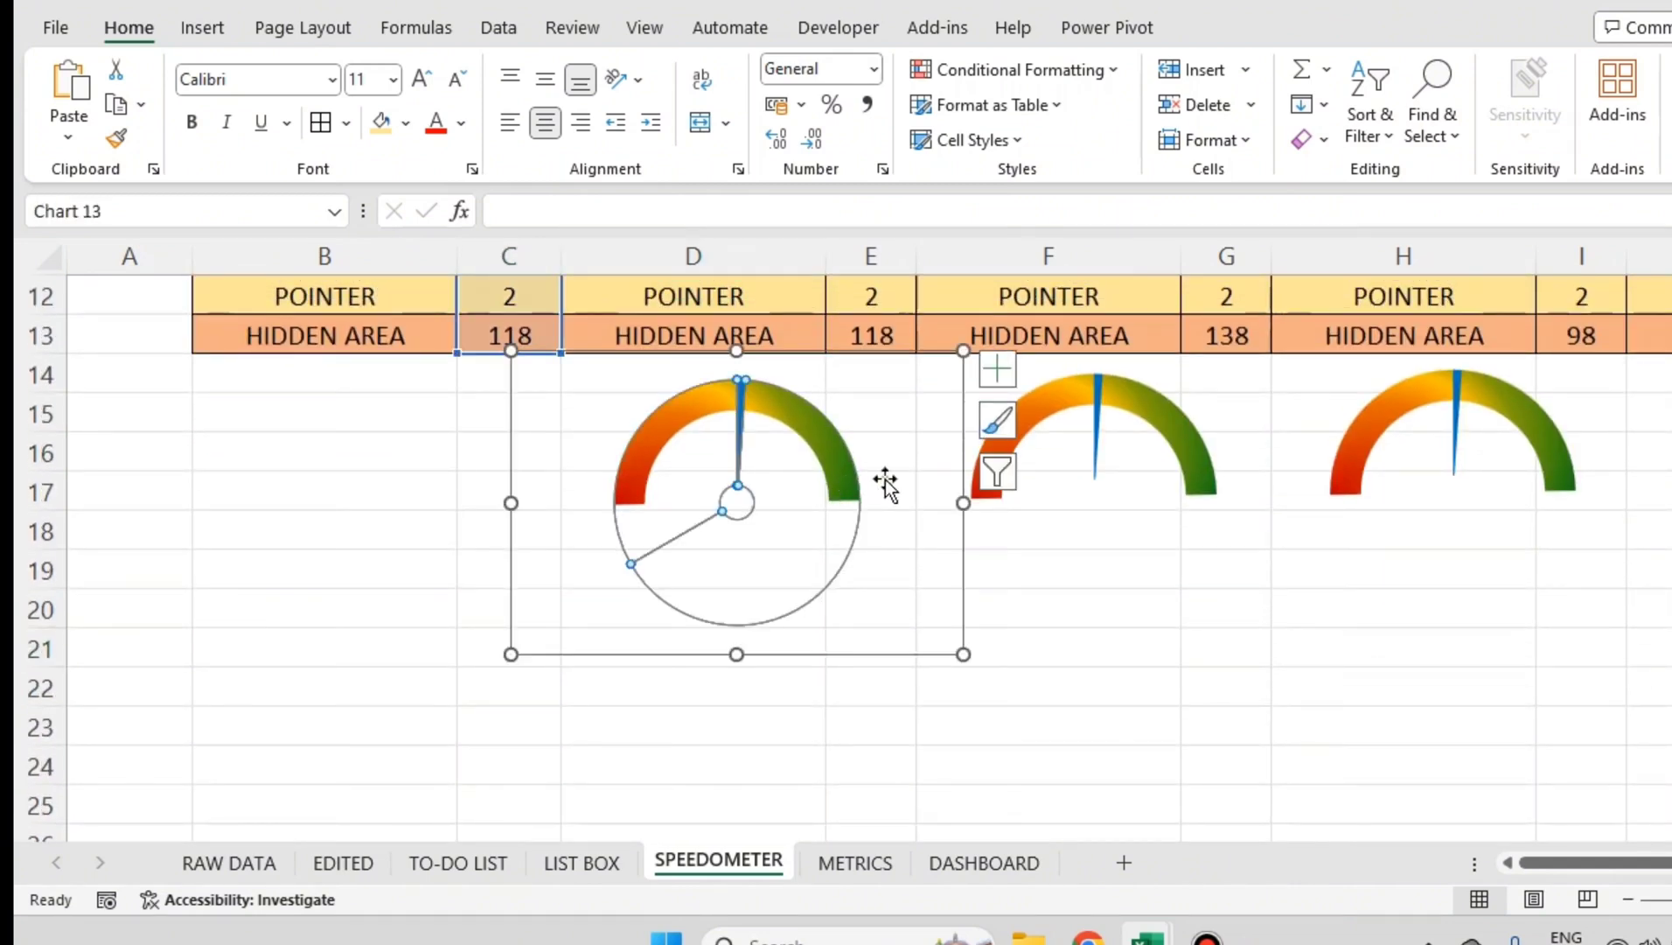
click(975, 540)
click(757, 533)
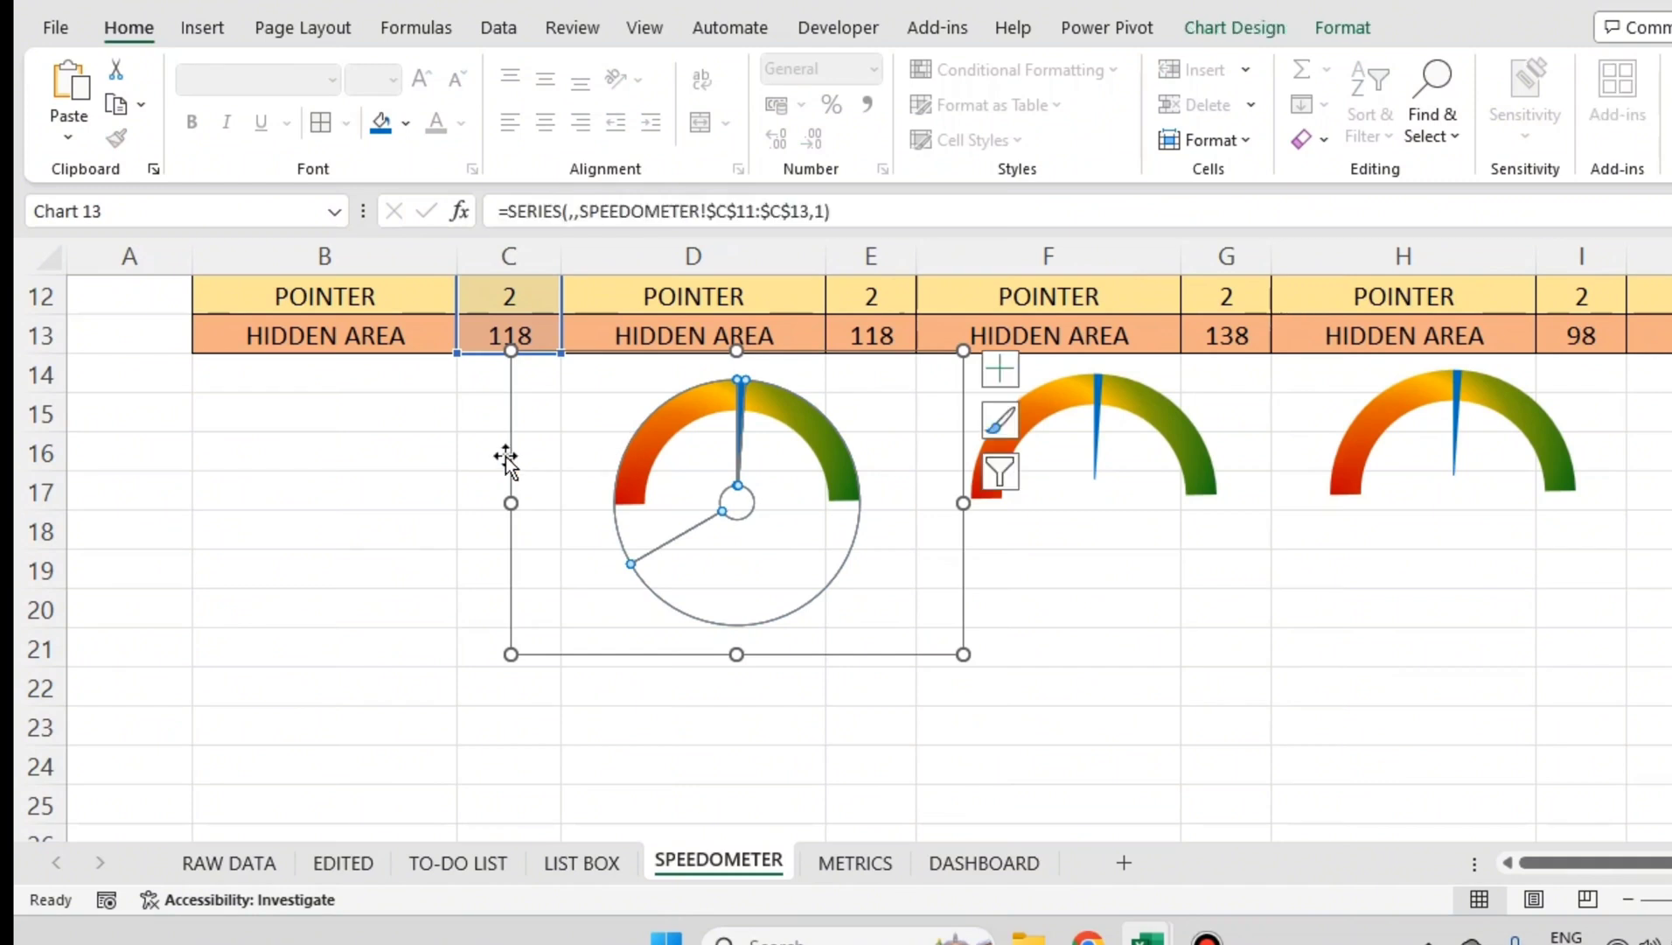
click(499, 454)
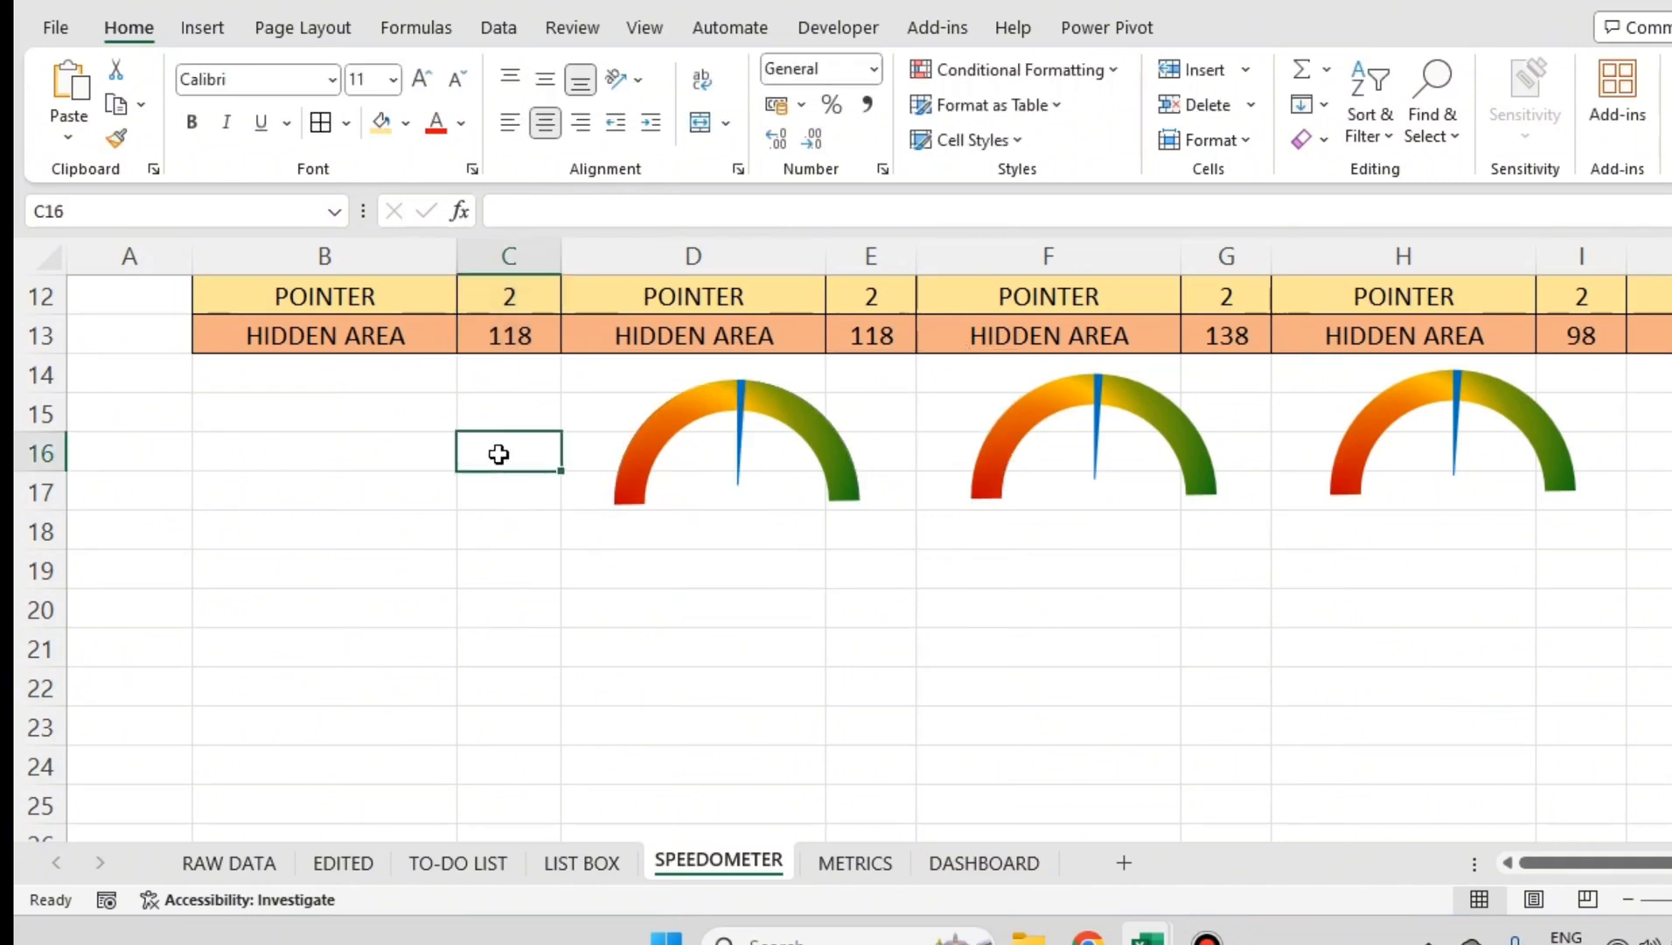
click(628, 447)
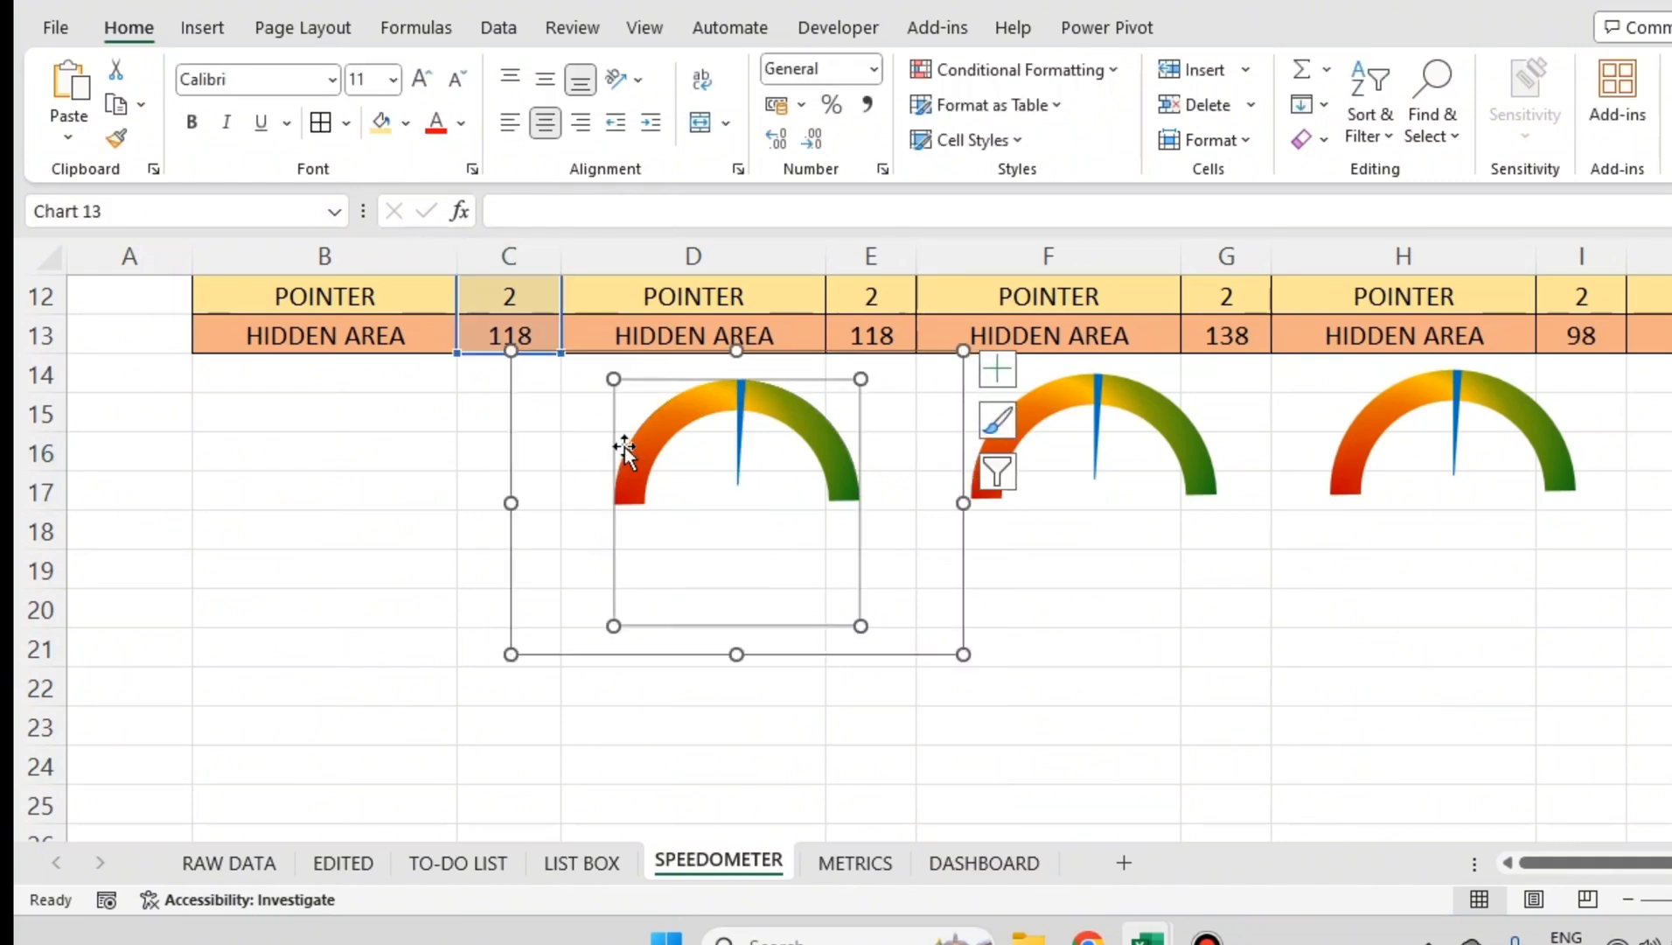
drag(645, 366, 642, 390)
click(646, 373)
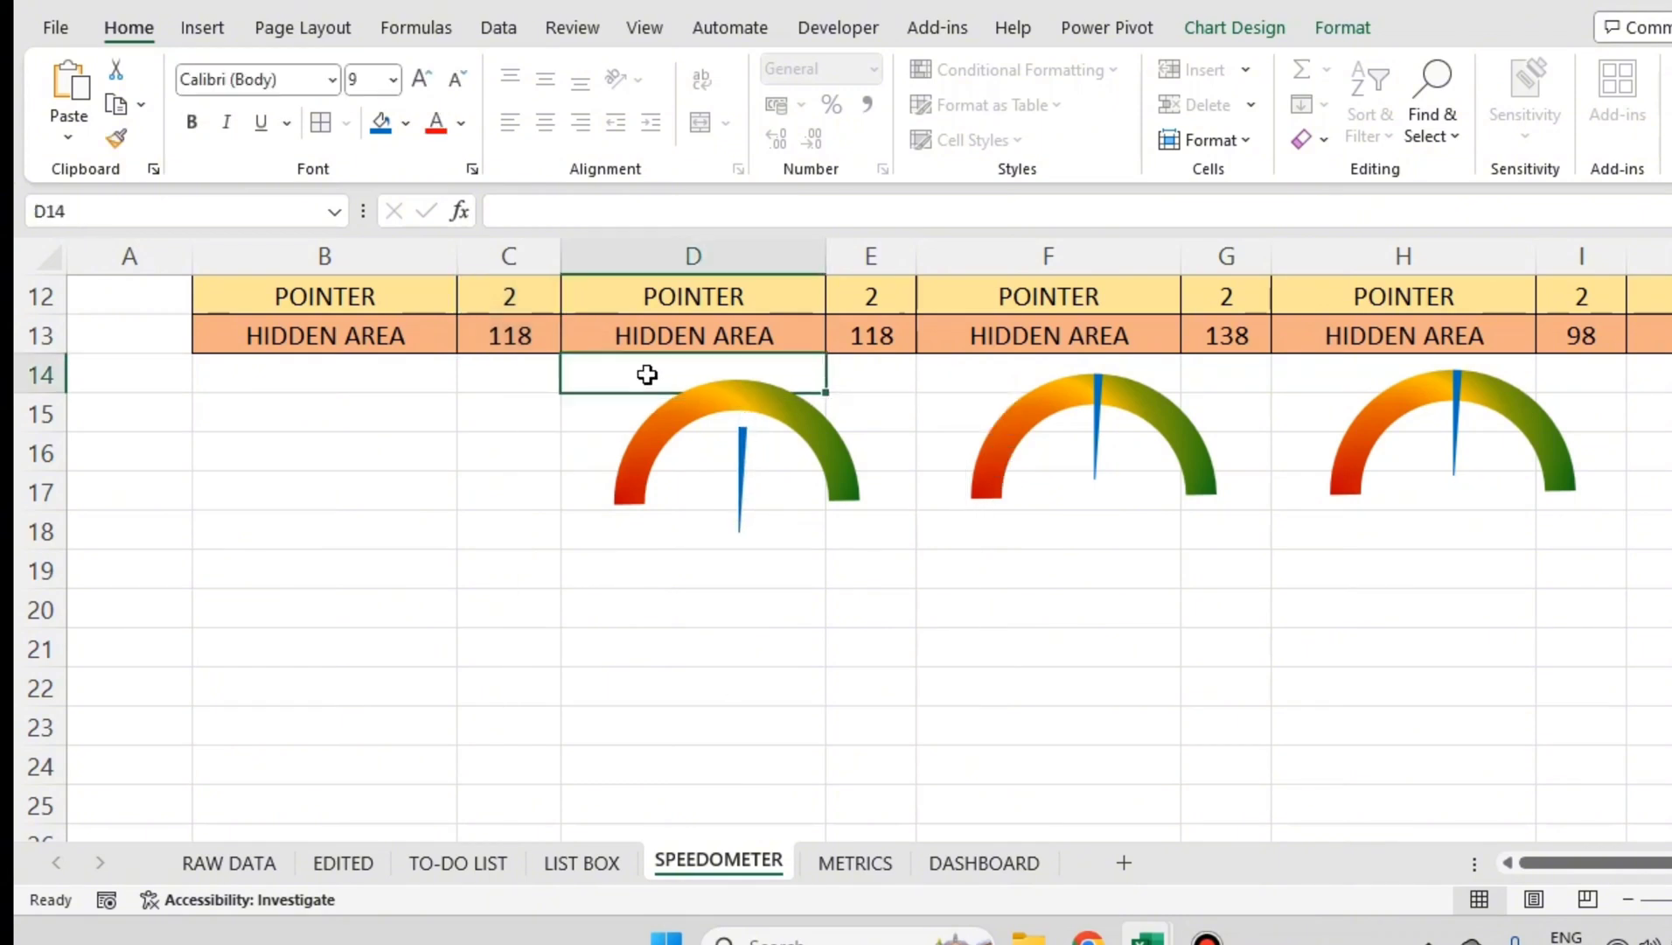
click(682, 401)
Step: Inspect the dial's doughnut series and the needle chart's pie series
click(728, 392)
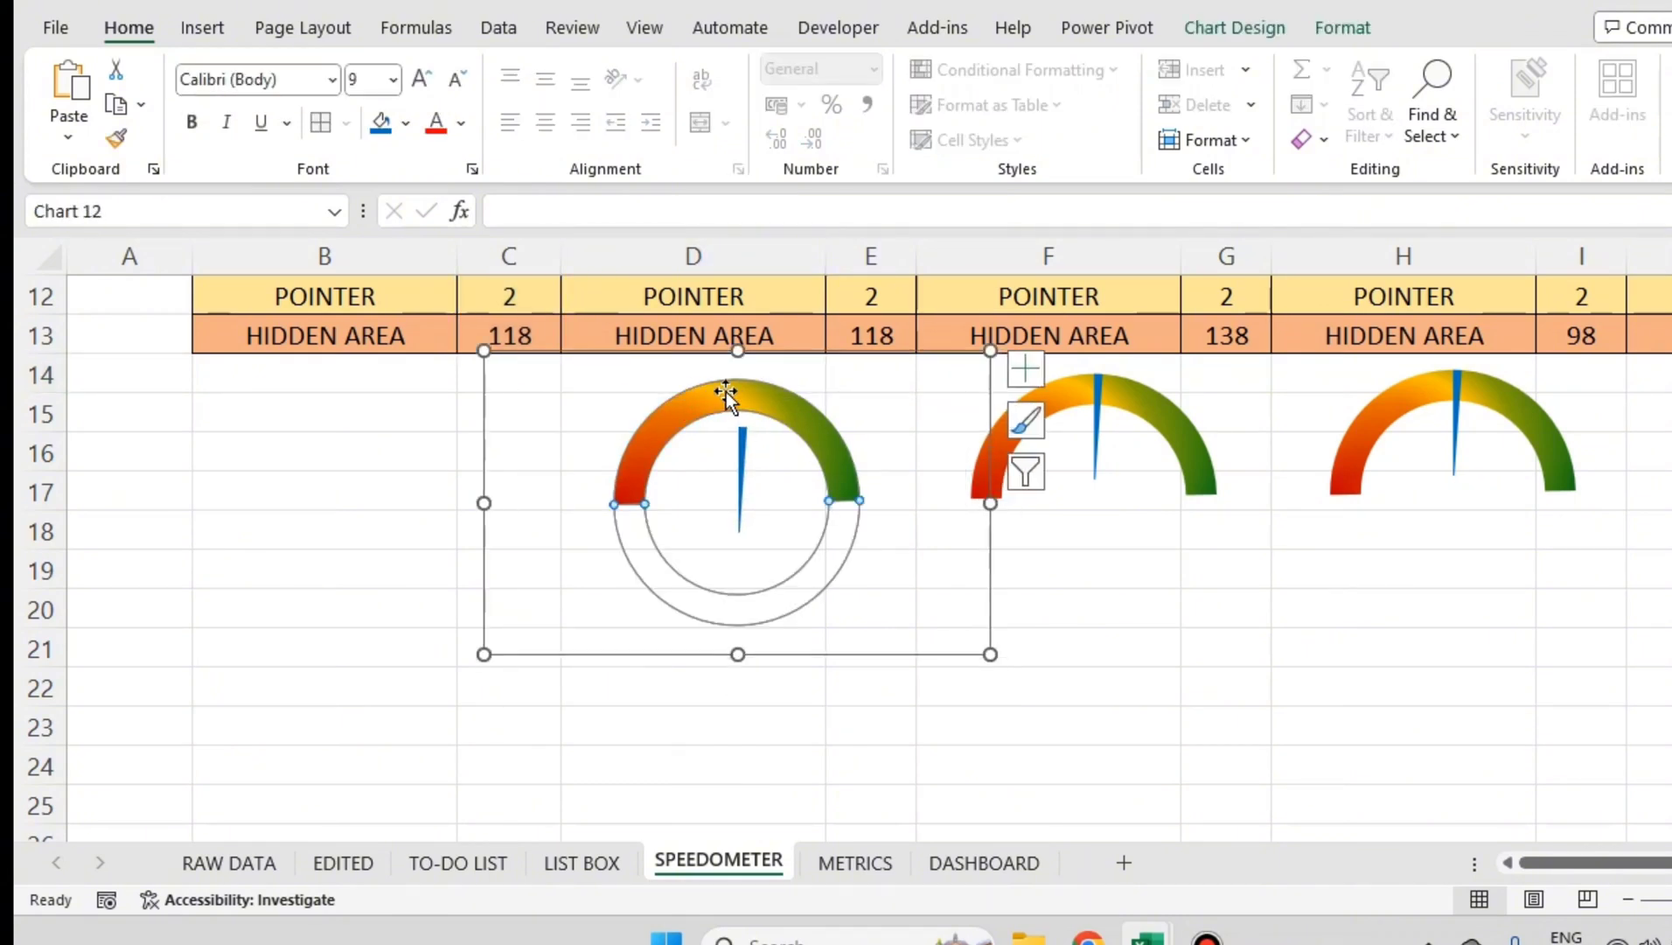
click(729, 391)
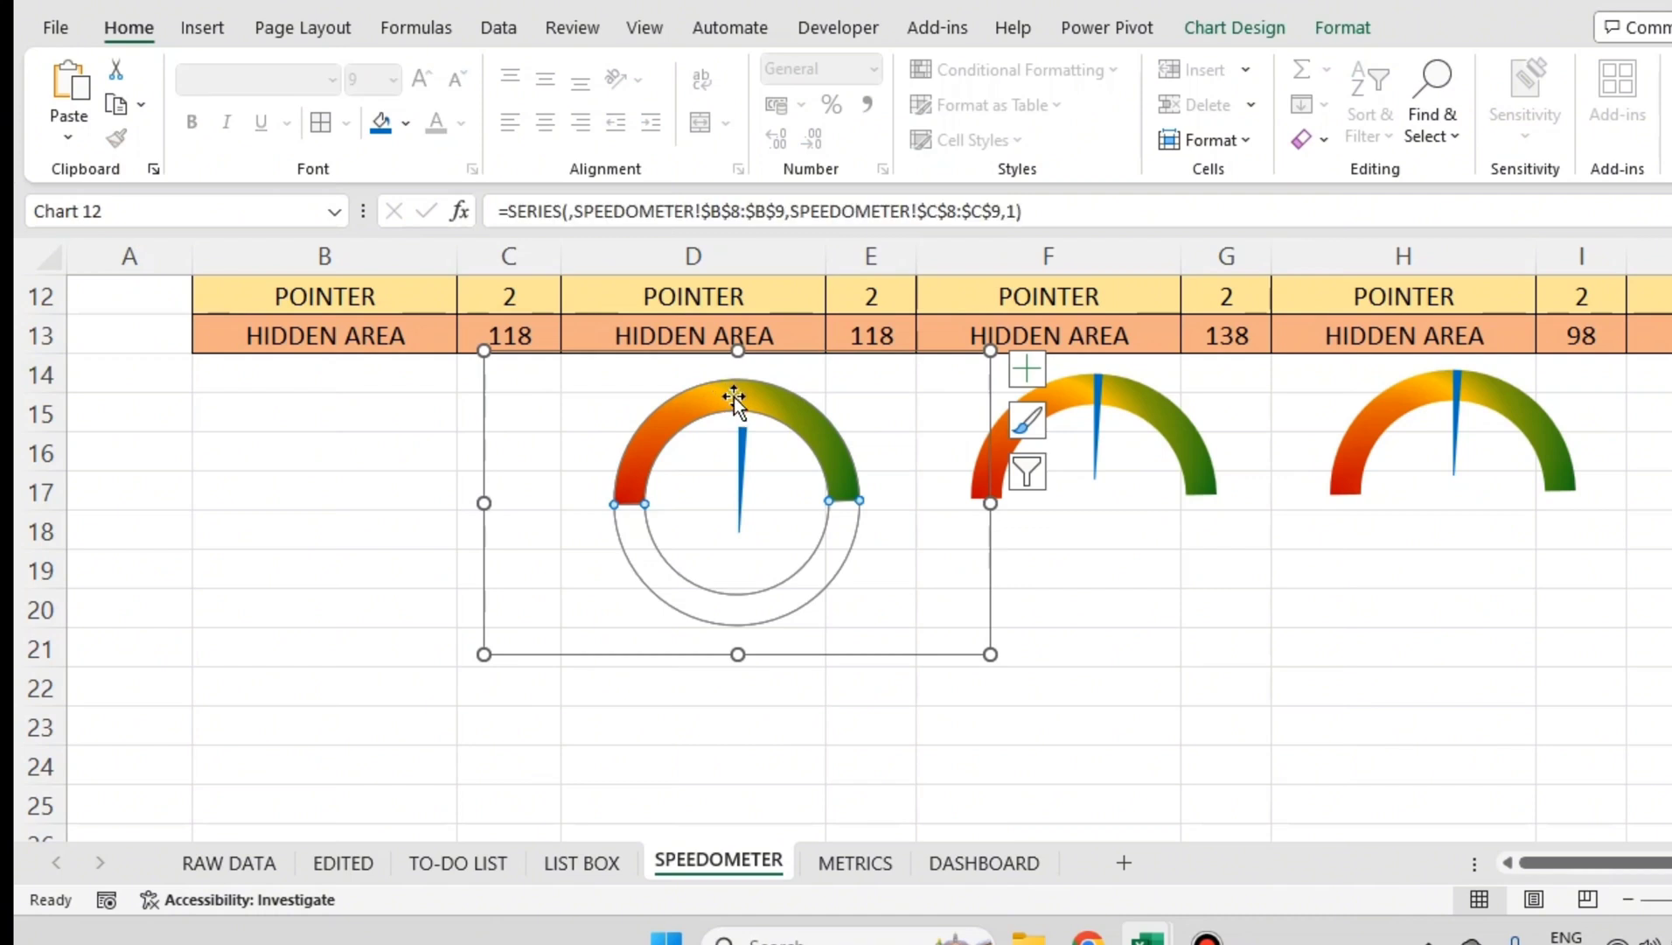
click(739, 399)
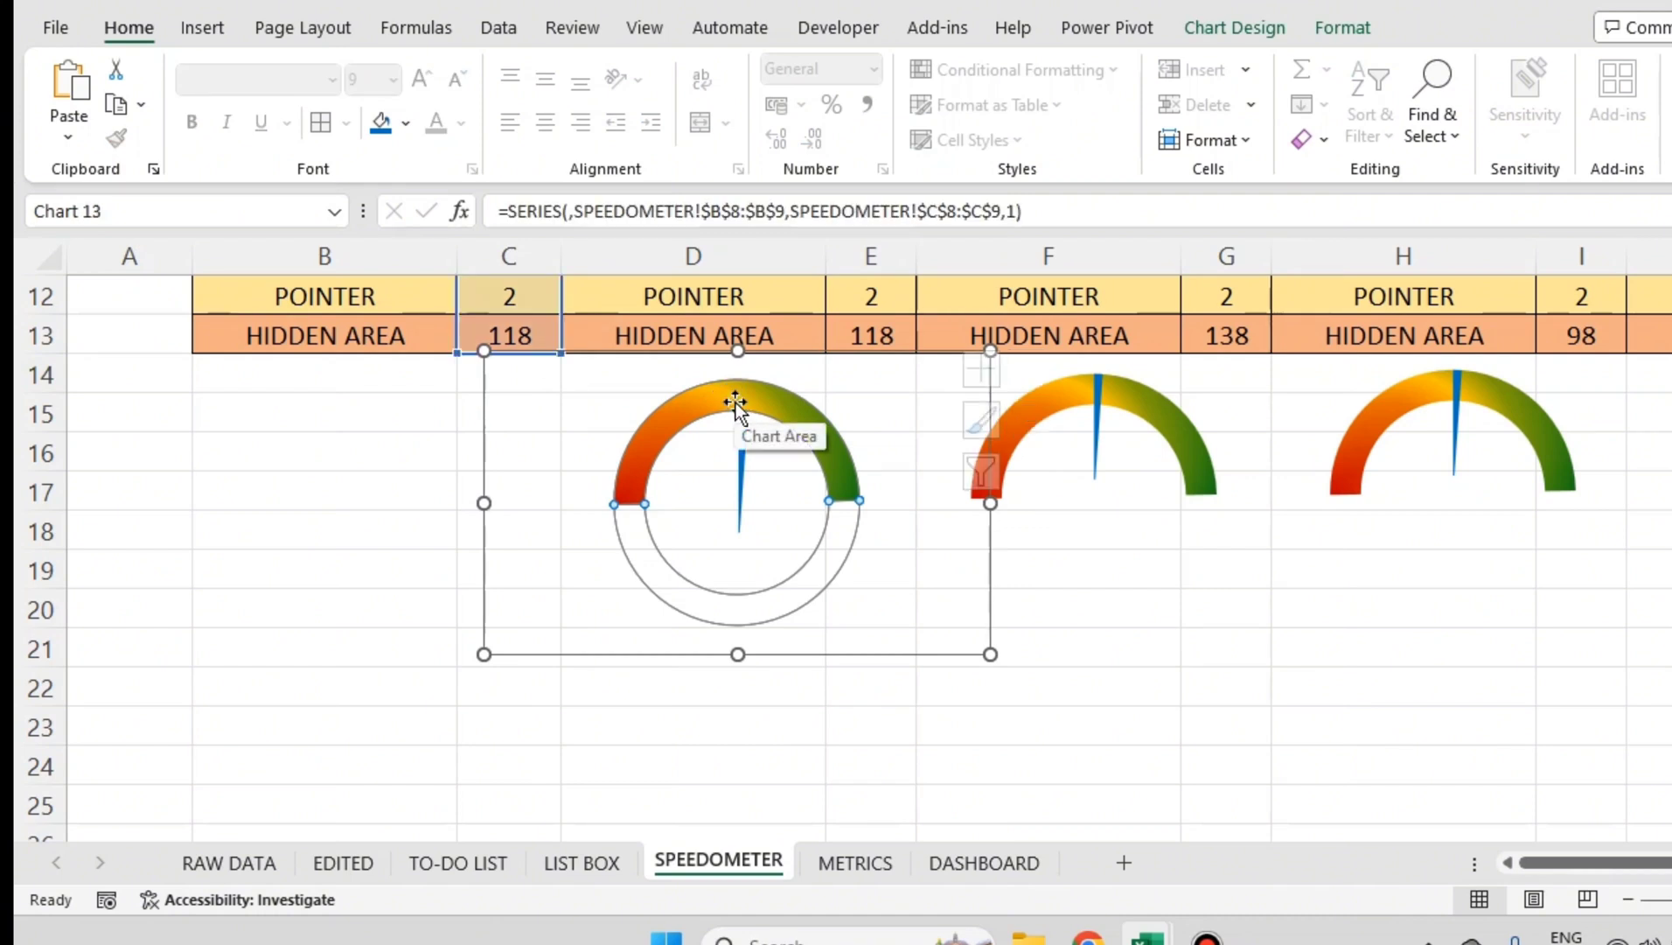
click(736, 403)
scroll(831, 582, up, 1)
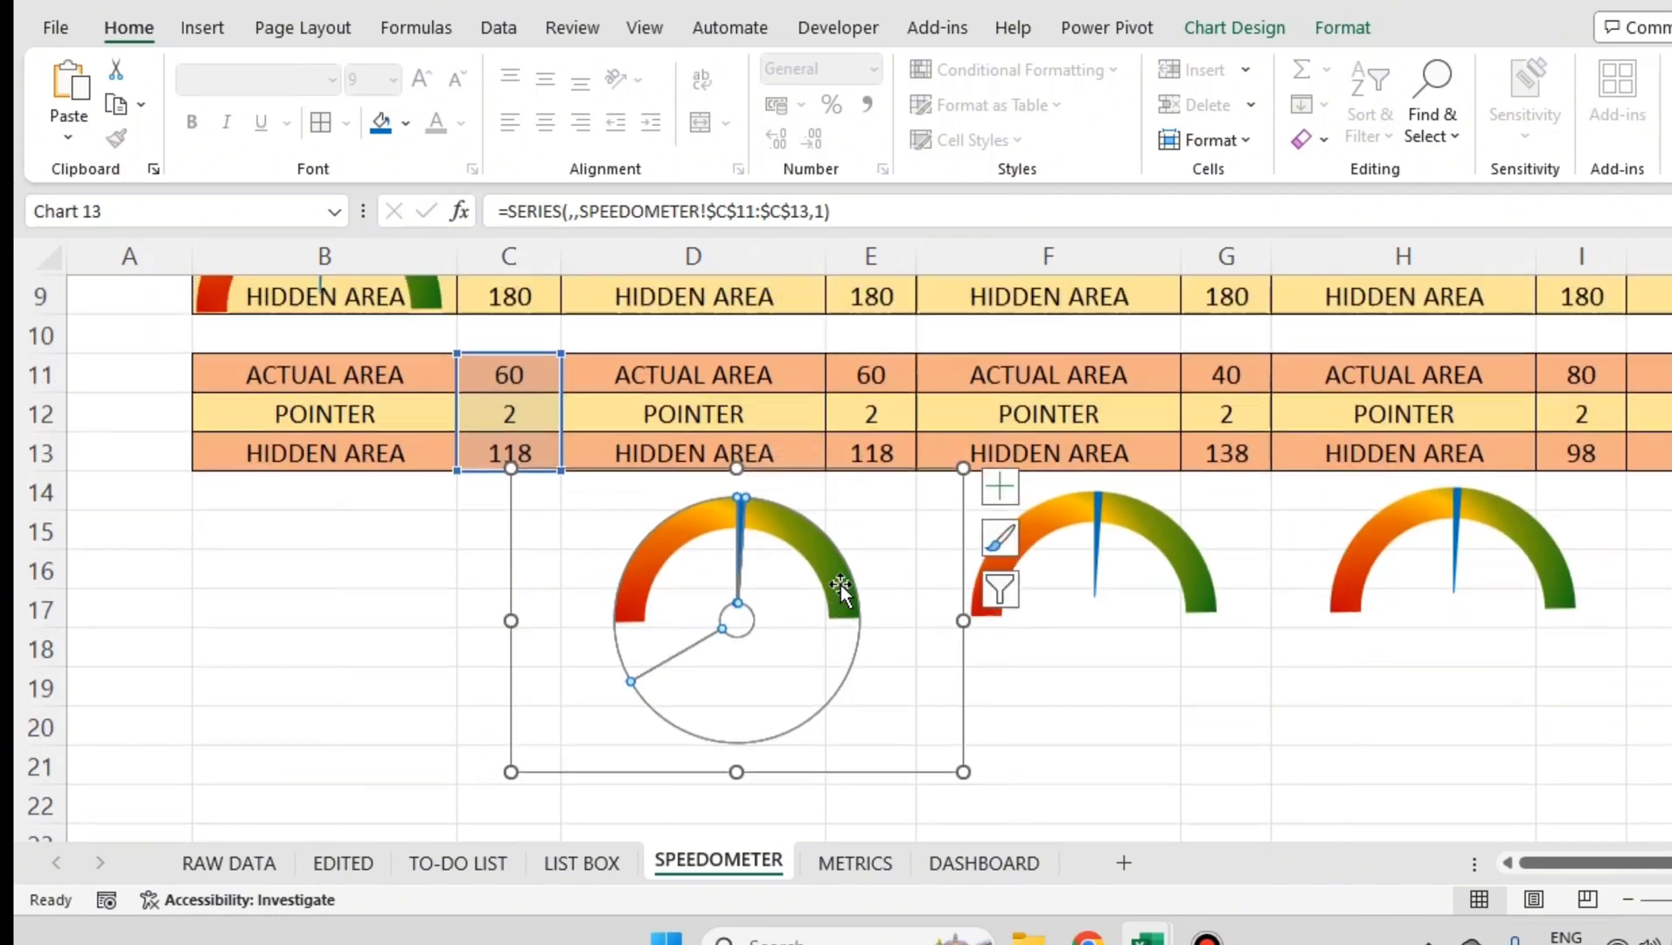
Step: Undo the gauge move and ungroup, keeping K5 linked to 'LIST BOX'!E20 showing 4
key(Tab)
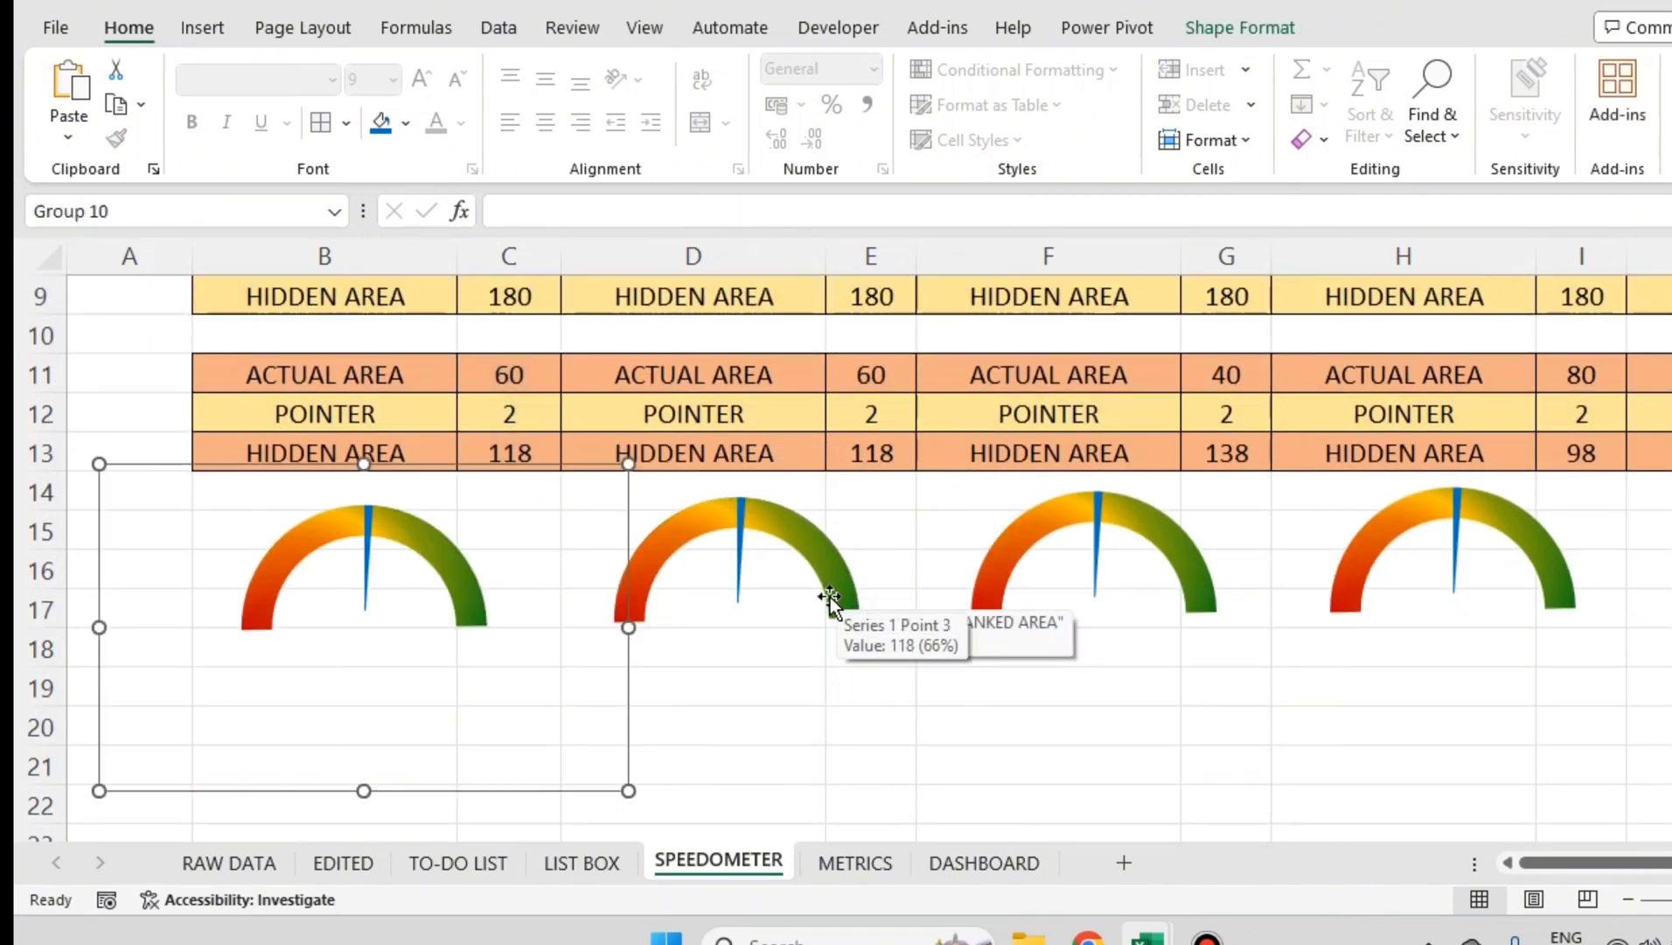
key(Tab)
ctrl+scroll(827, 595, down, 2)
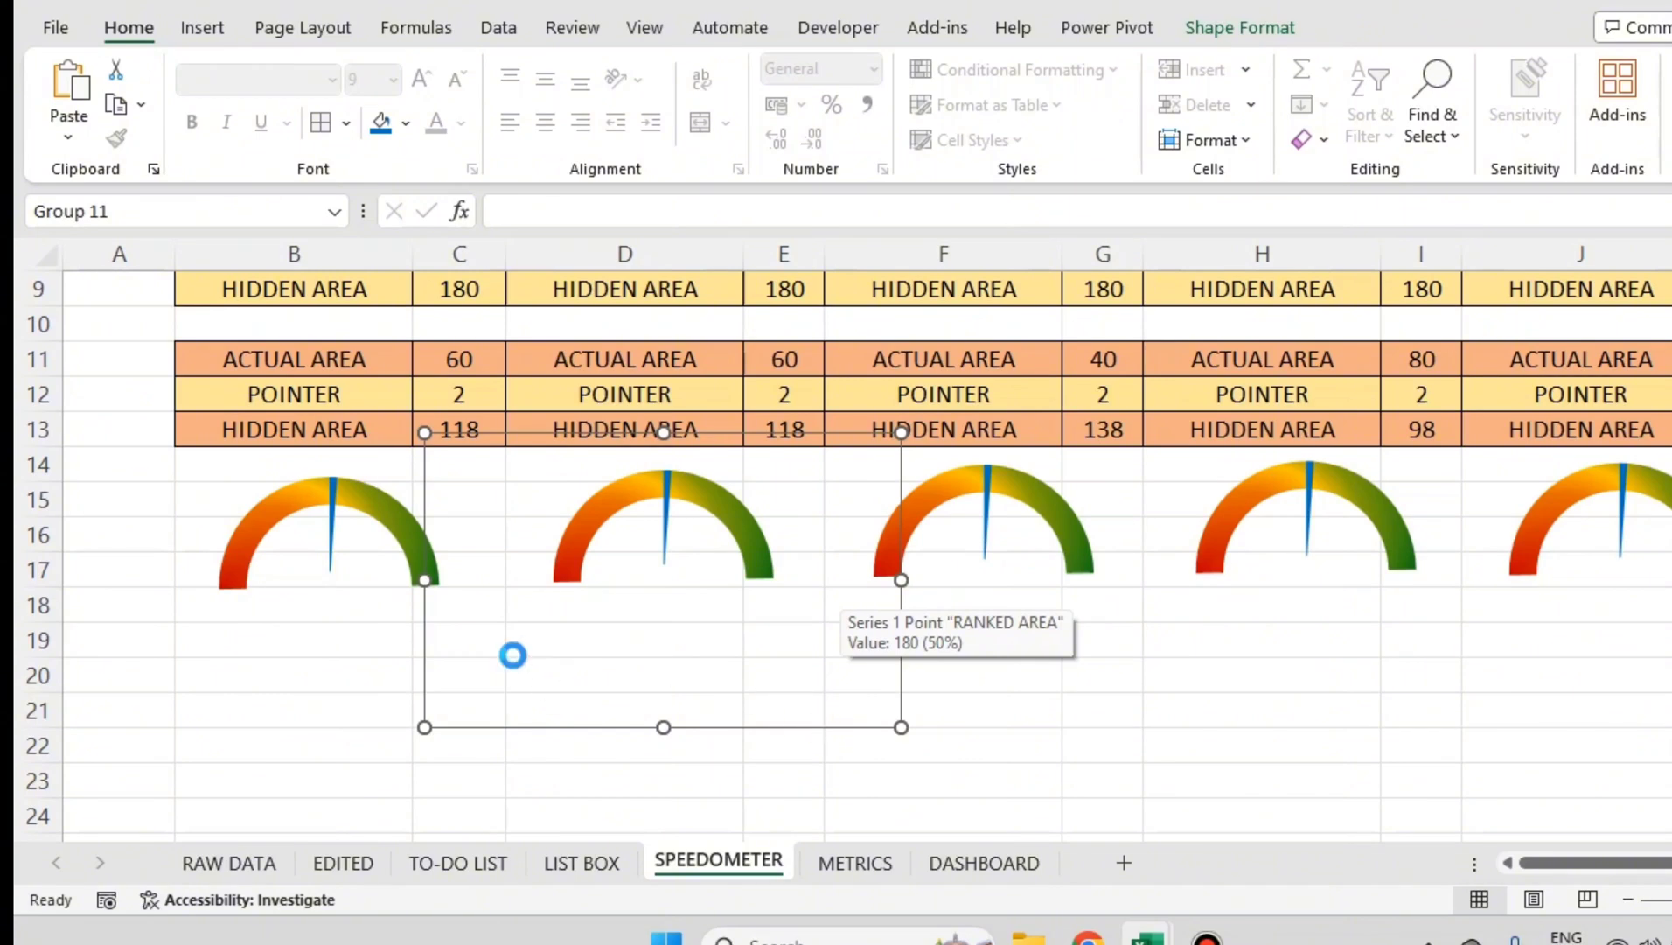
ctrl+scroll(516, 663, down, 2)
key(ctrl+z)
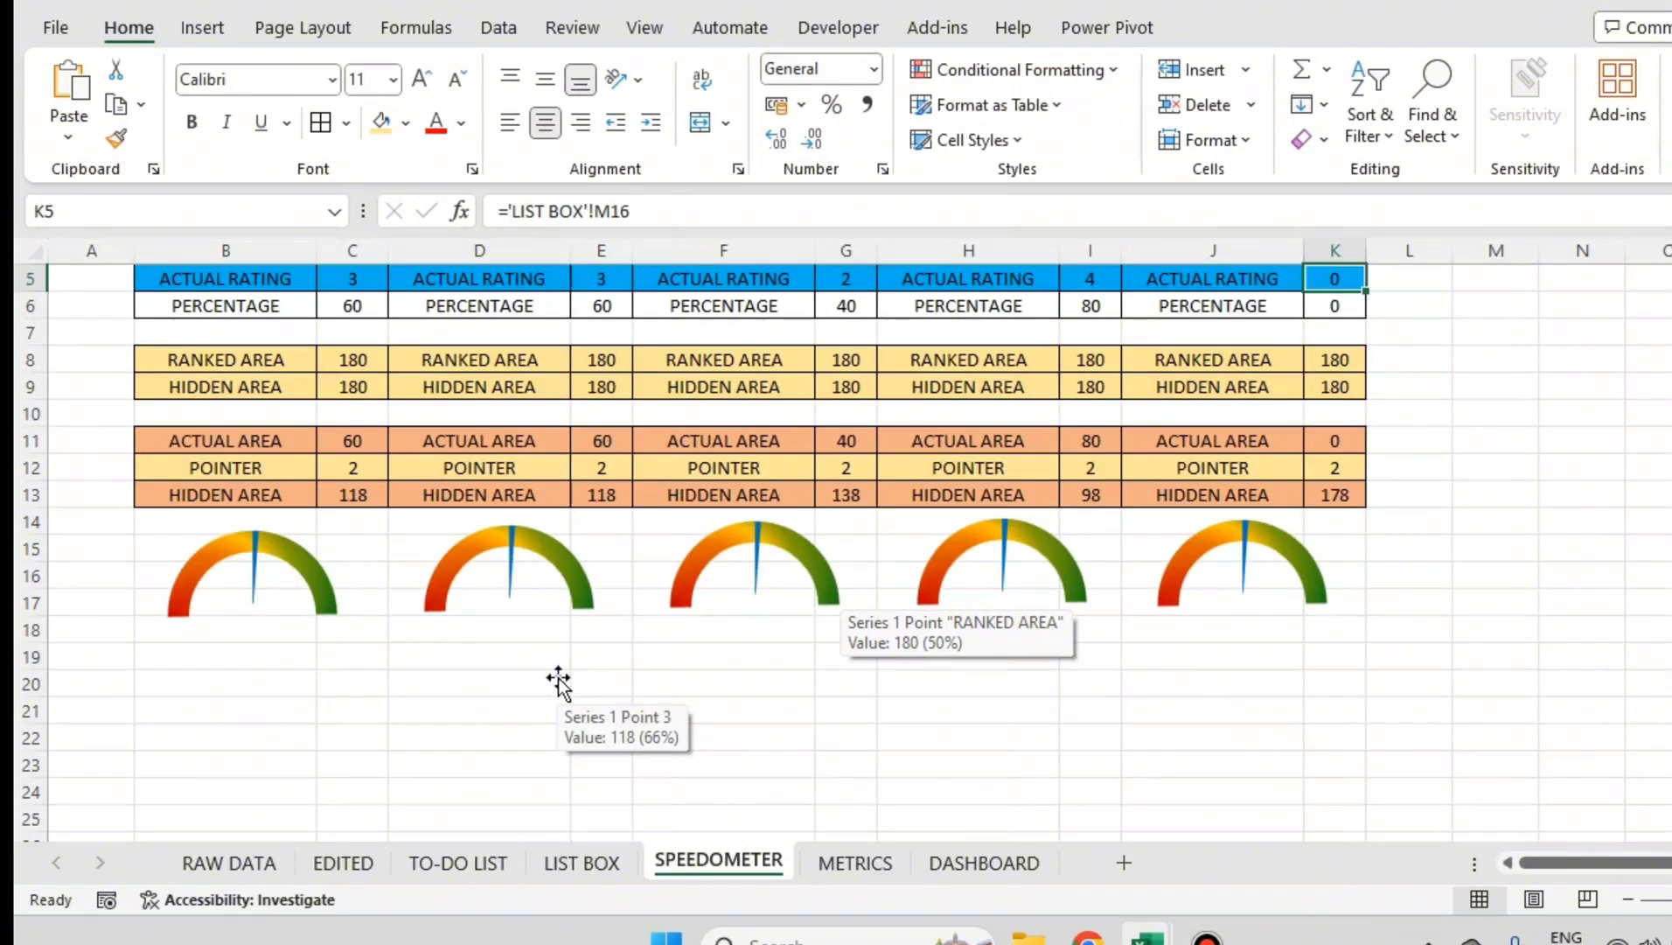
key(ctrl+z)
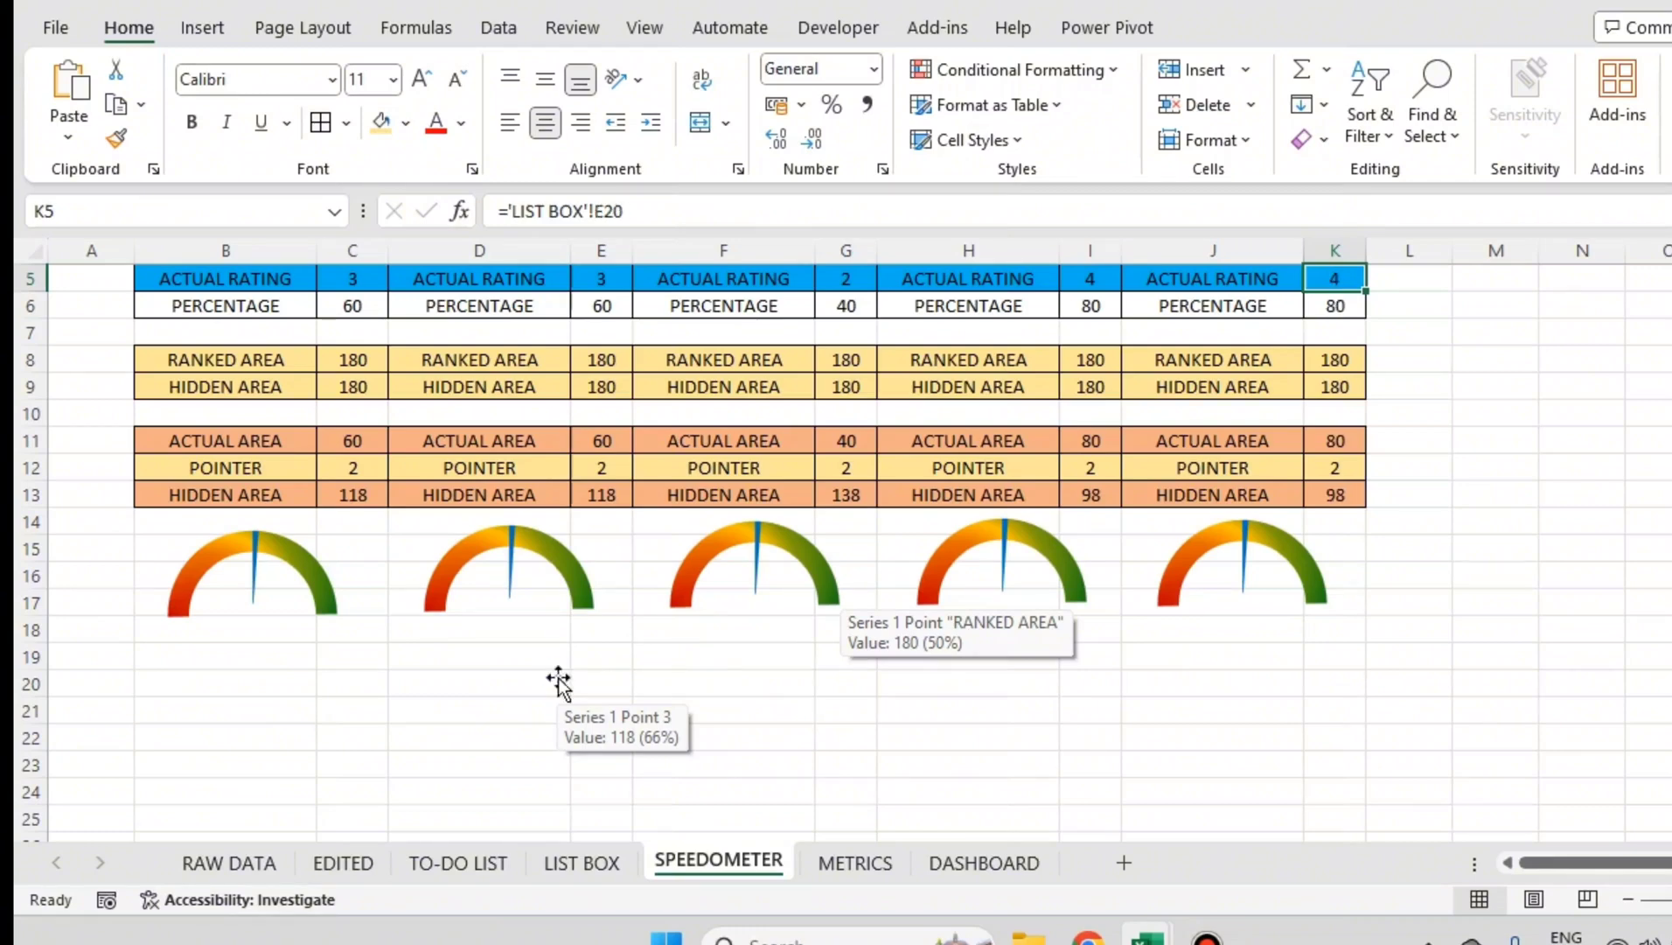
Step: Adjust the zoom and select the needle chart inside the second speedometer gauge
ctrl+scroll(558, 680, up, 3)
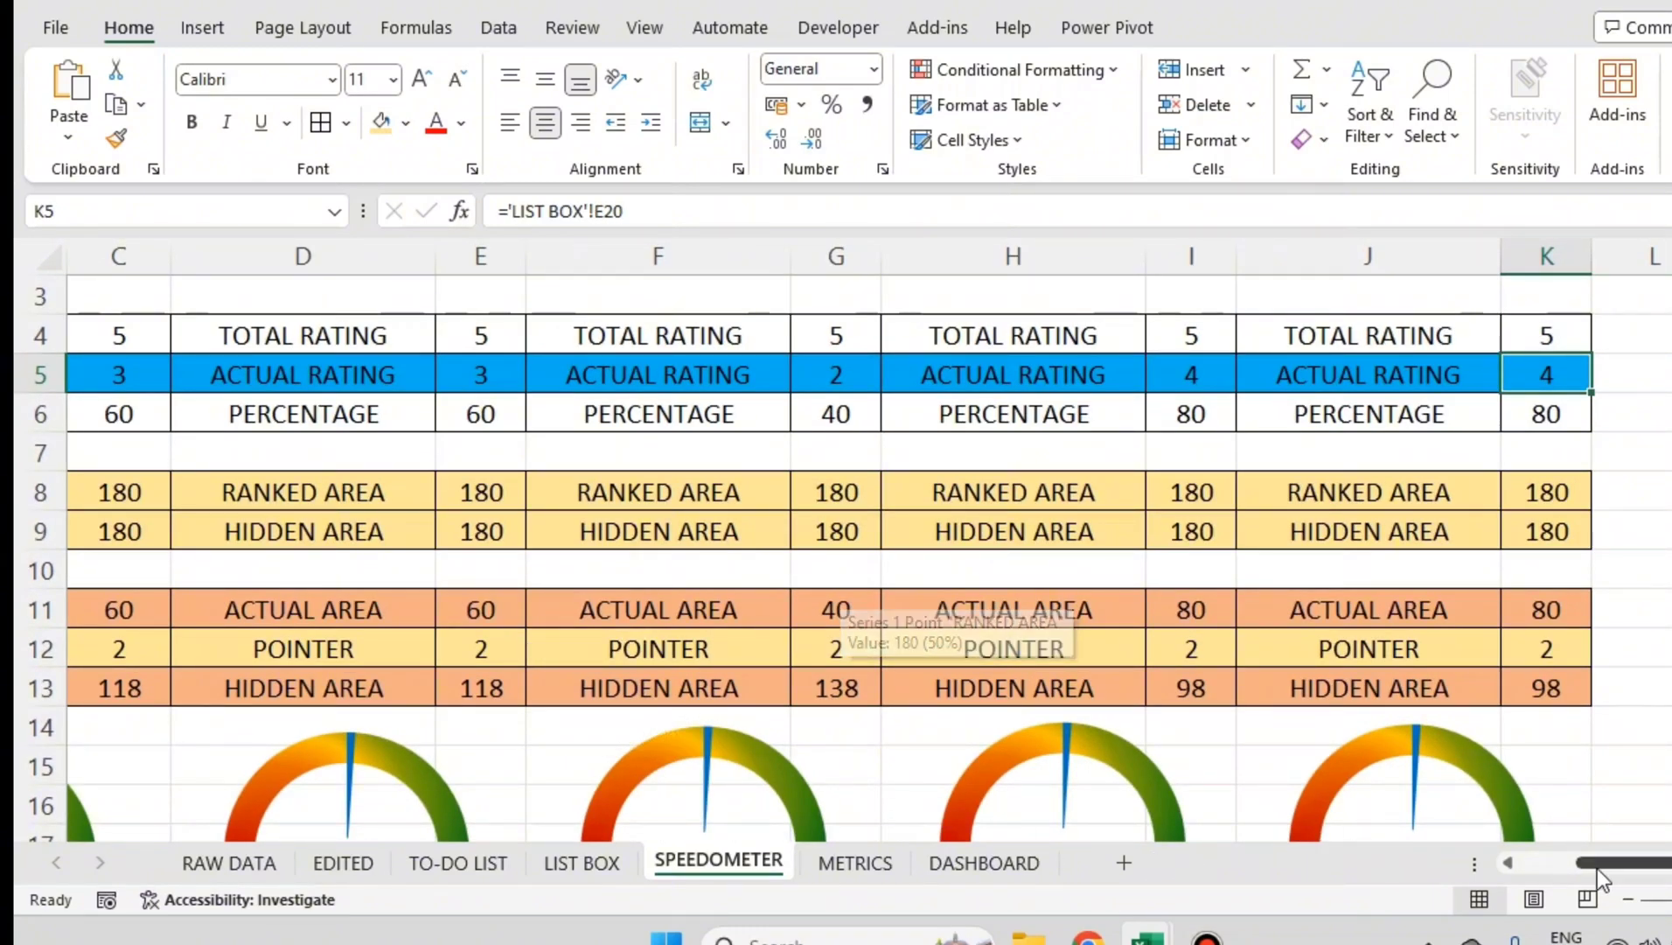
drag(1596, 867, 1487, 864)
scroll(689, 609, down, 2)
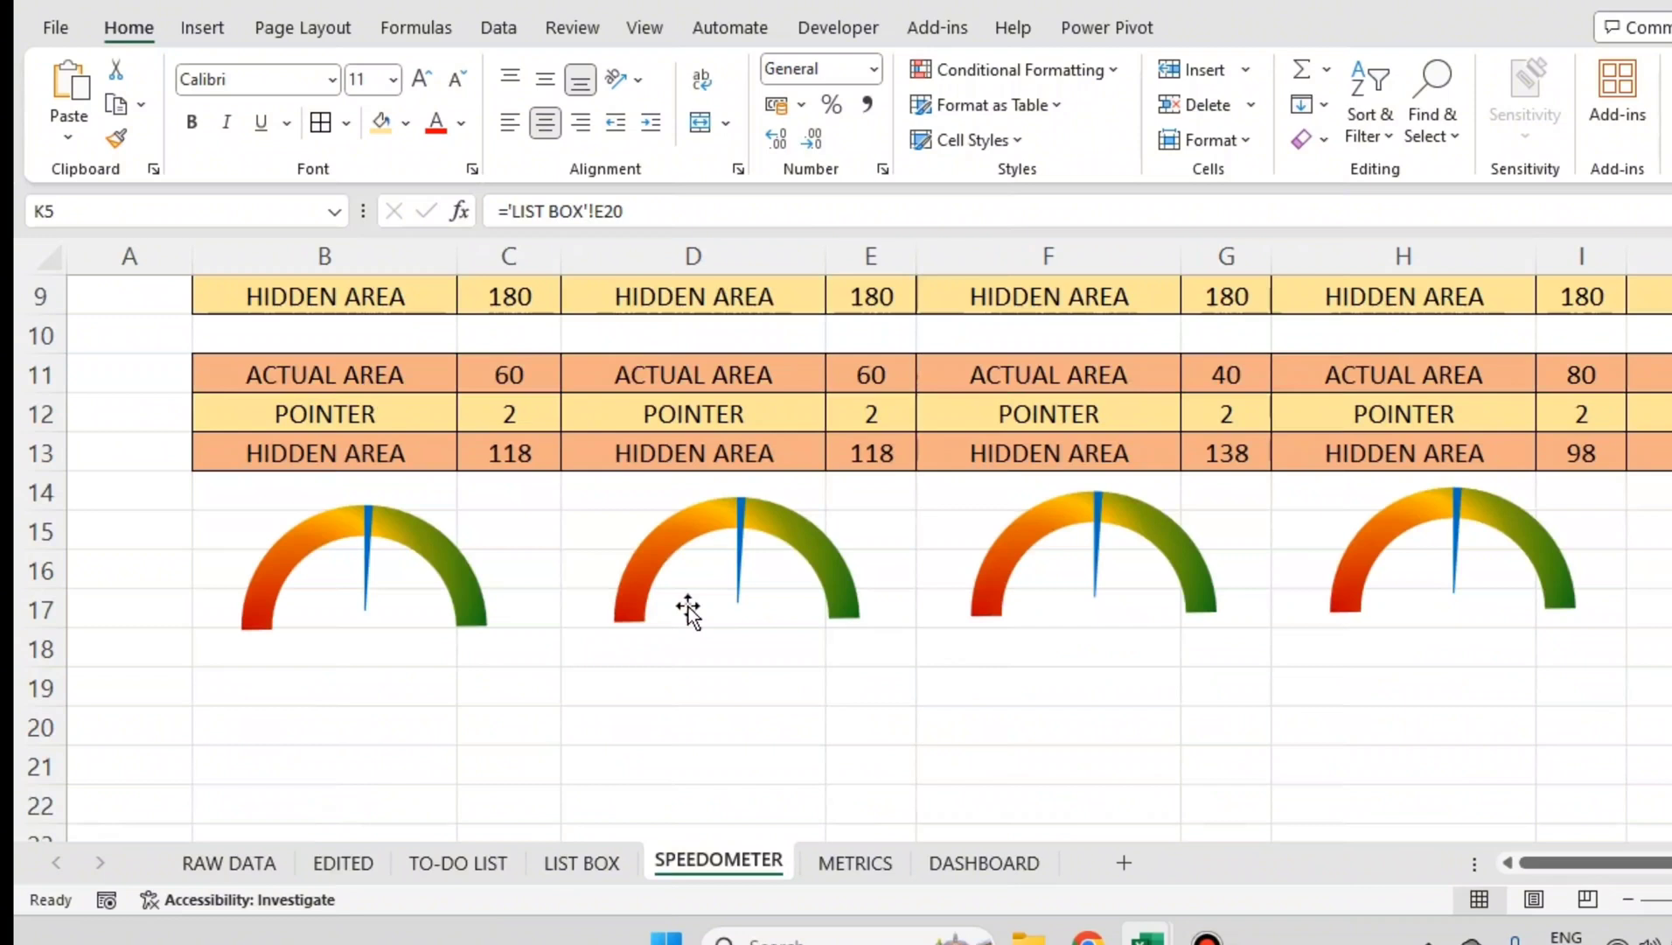
click(741, 546)
click(743, 544)
Step: Set the second gauge's needle data range to JobInvolvement's E11:E13 (60, 2, 118)
click(746, 543)
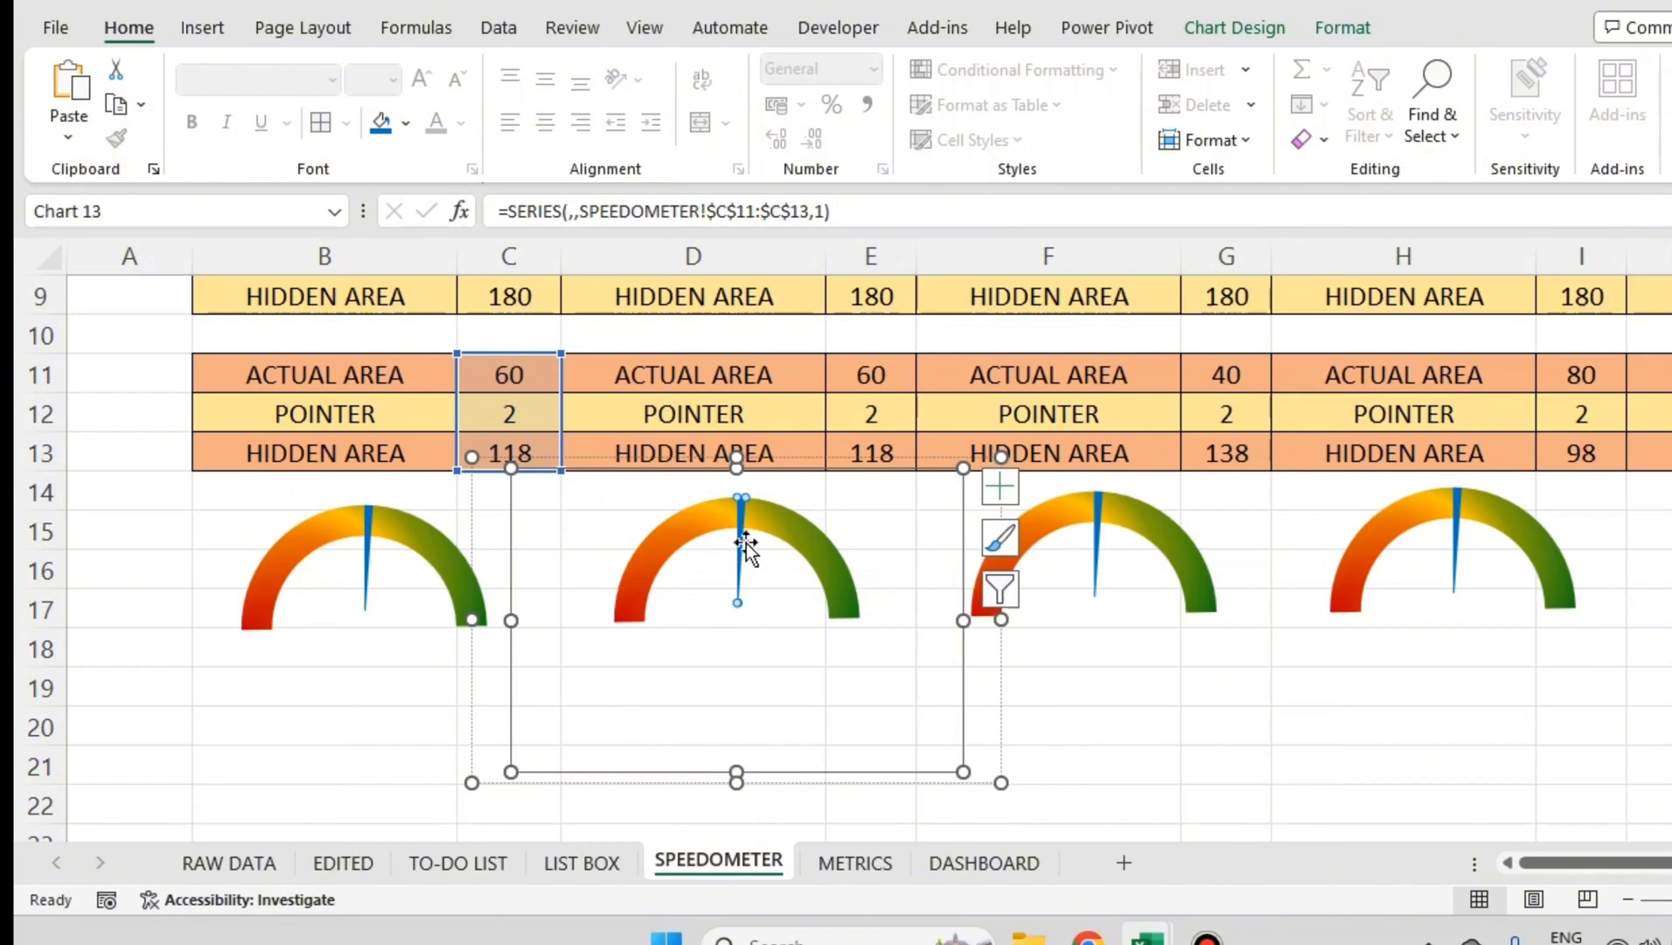
click(1007, 595)
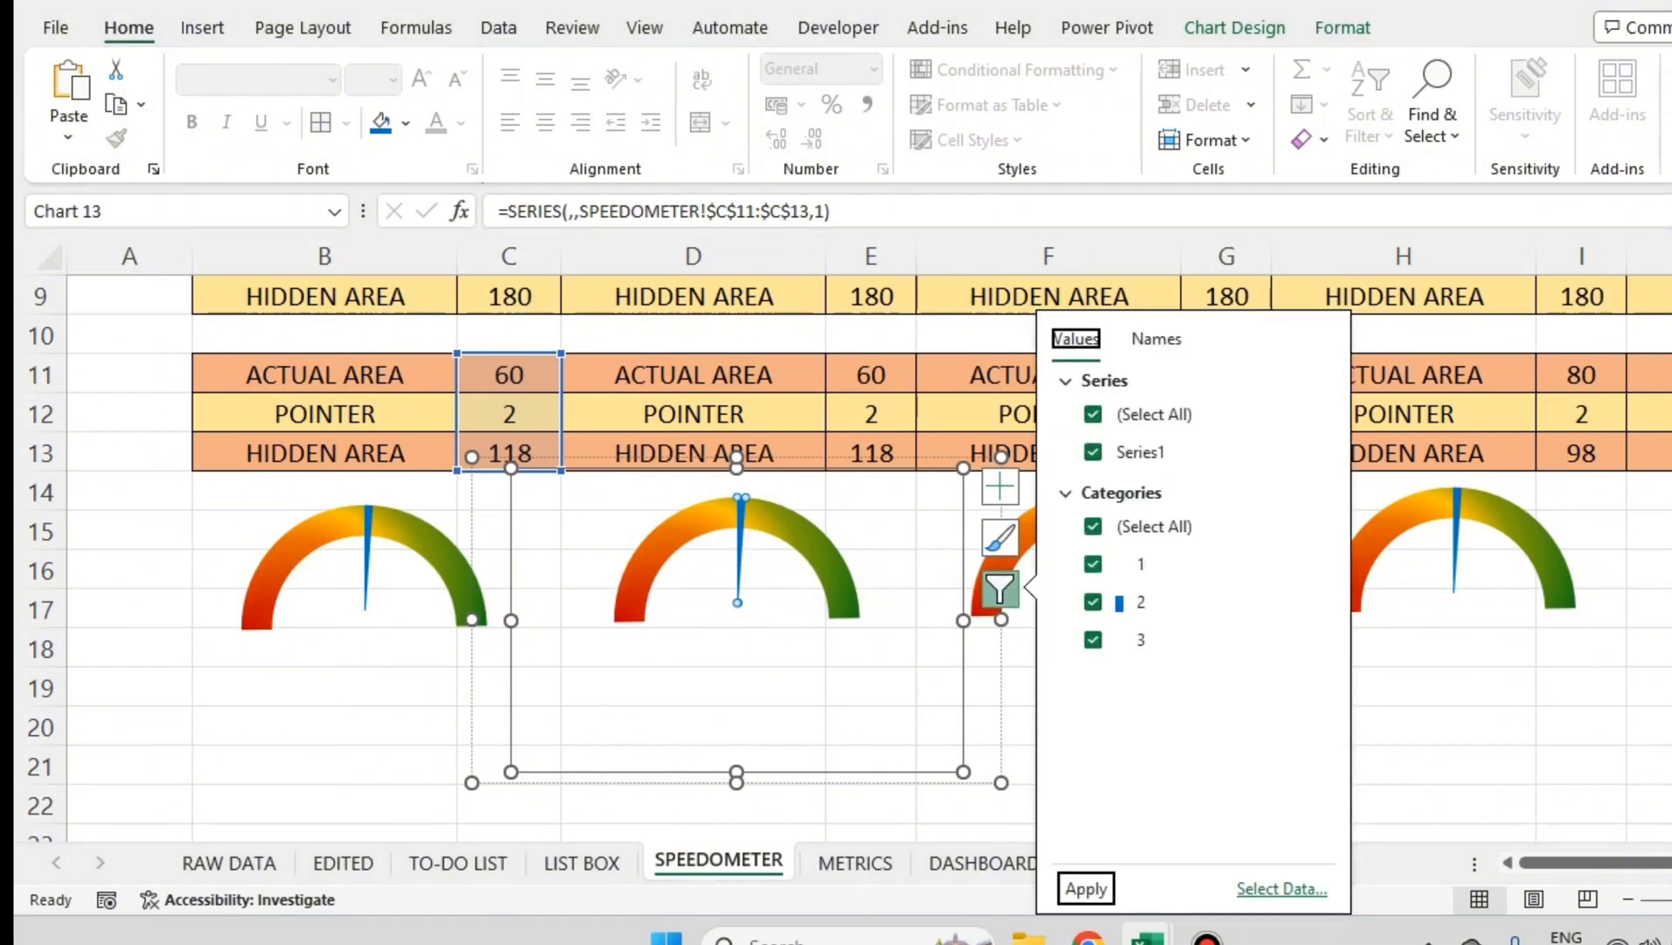
click(1282, 887)
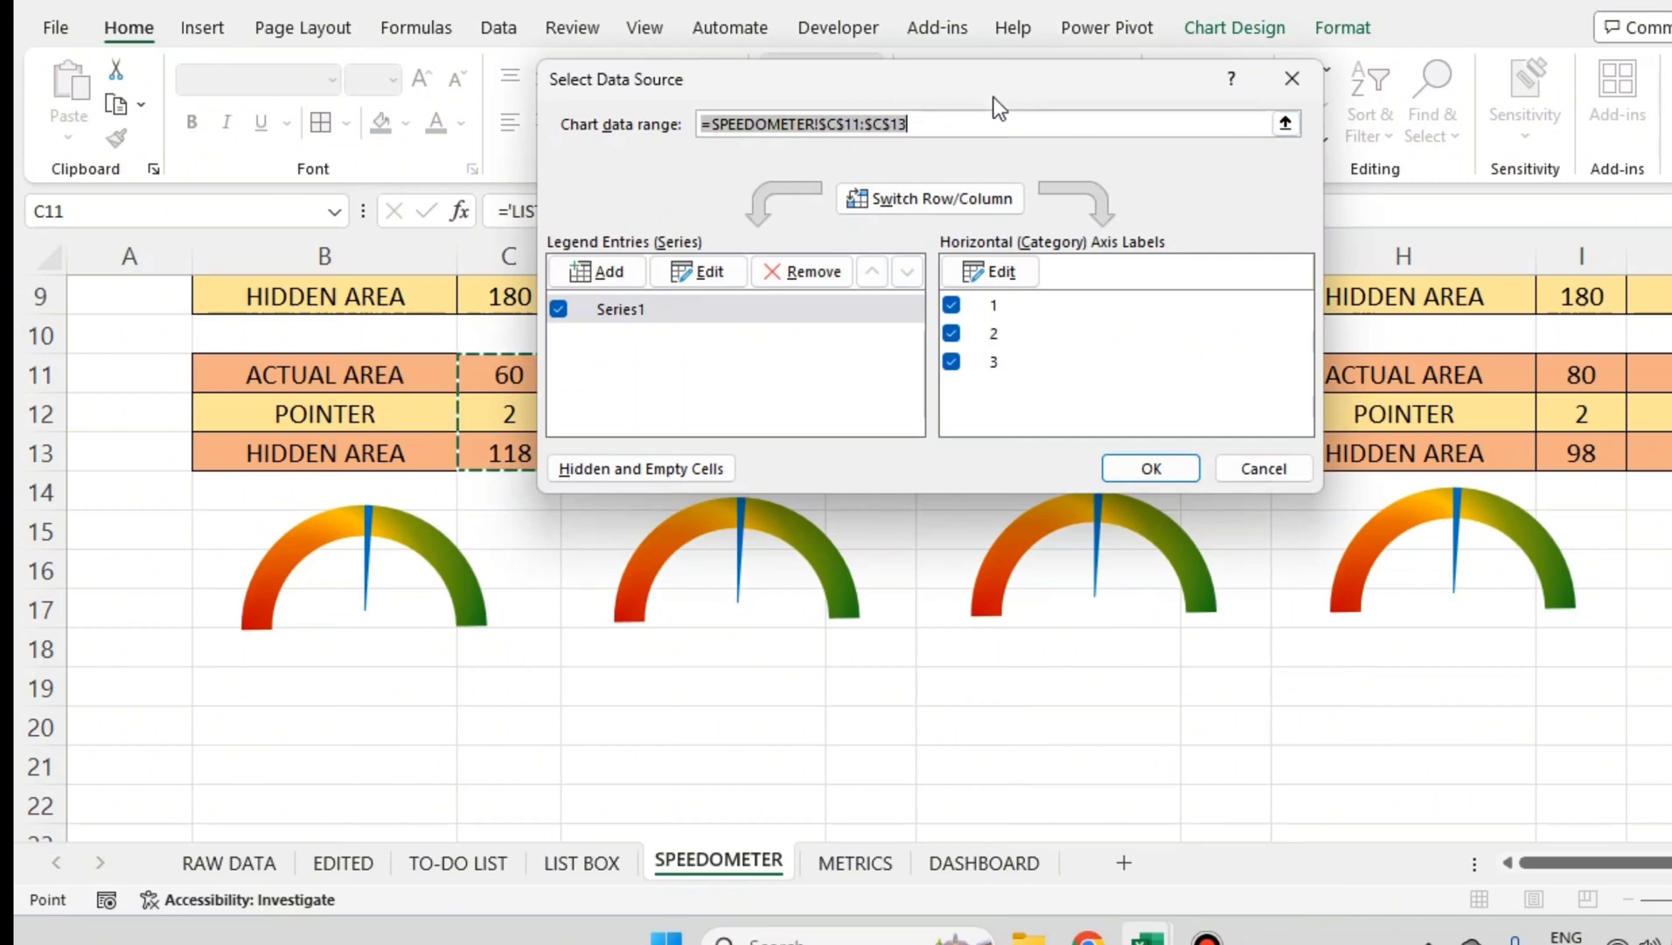
drag(994, 97, 1501, 193)
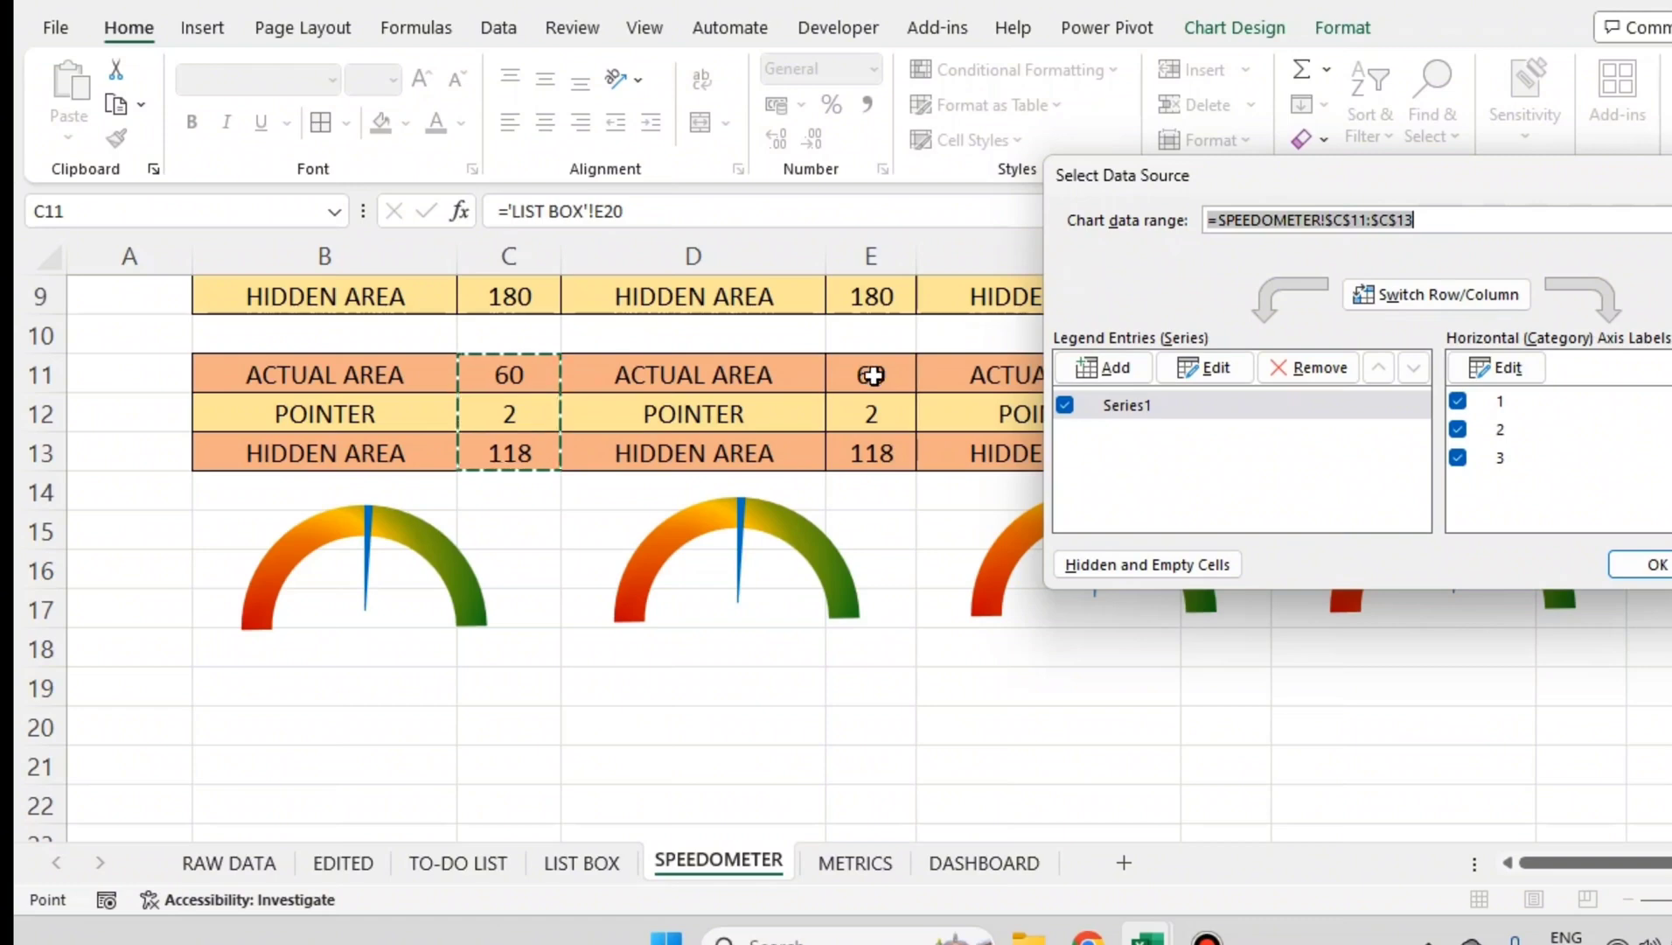
drag(872, 374, 877, 455)
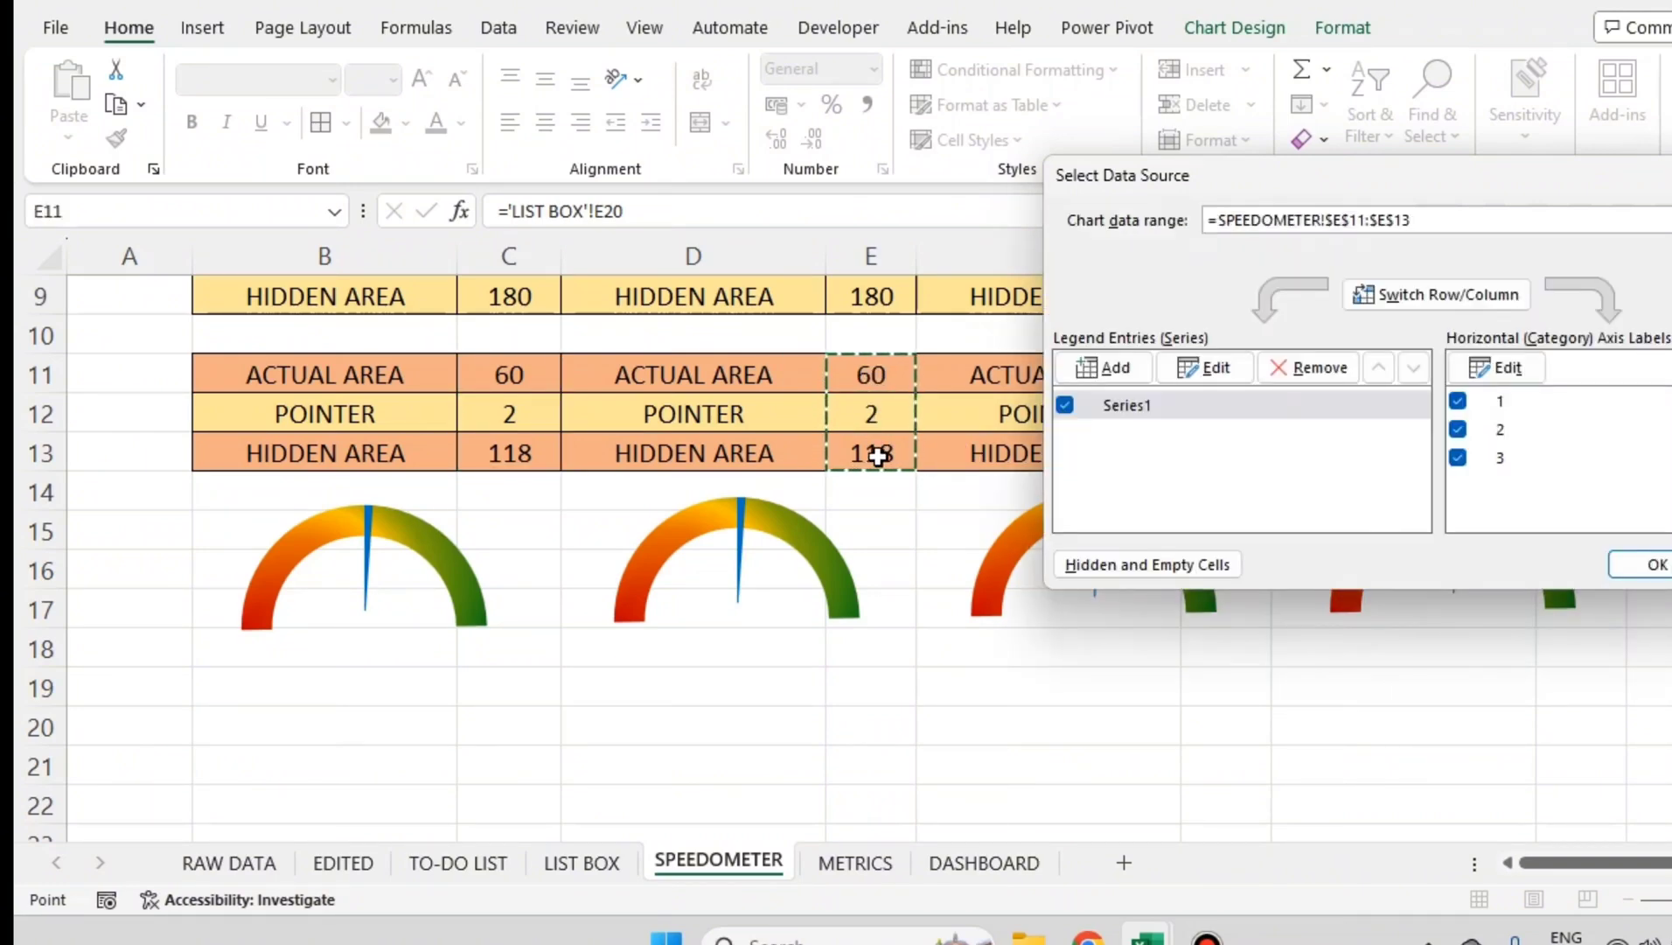
key(Return)
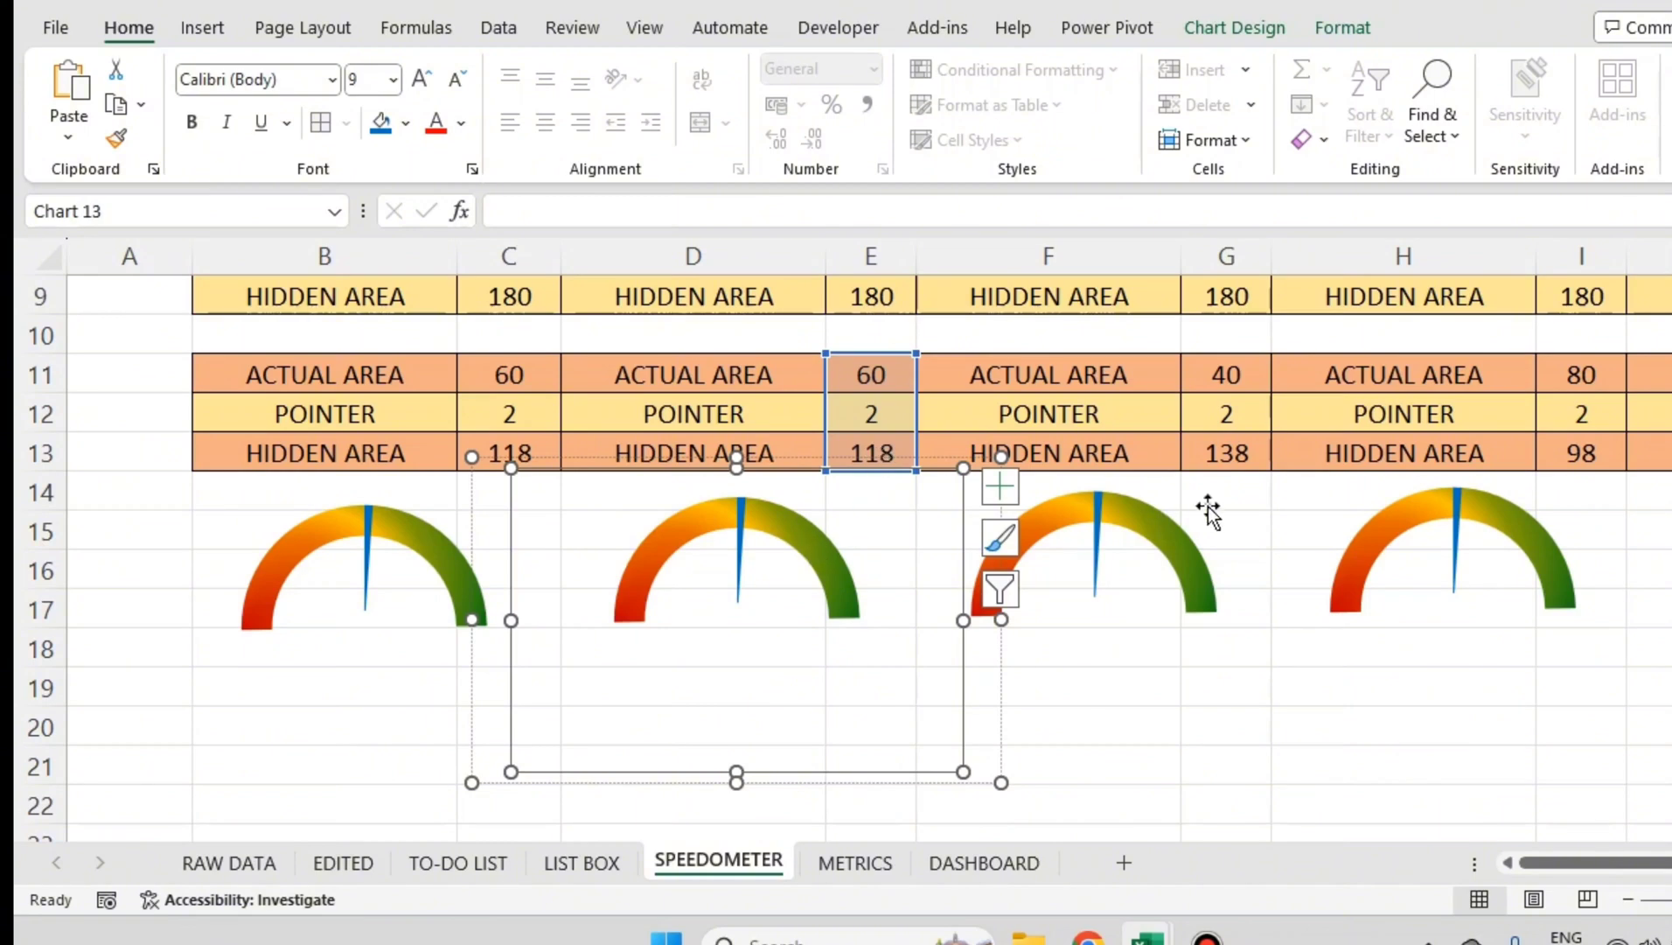
drag(1565, 863, 1614, 858)
scroll(1515, 635, up, 3)
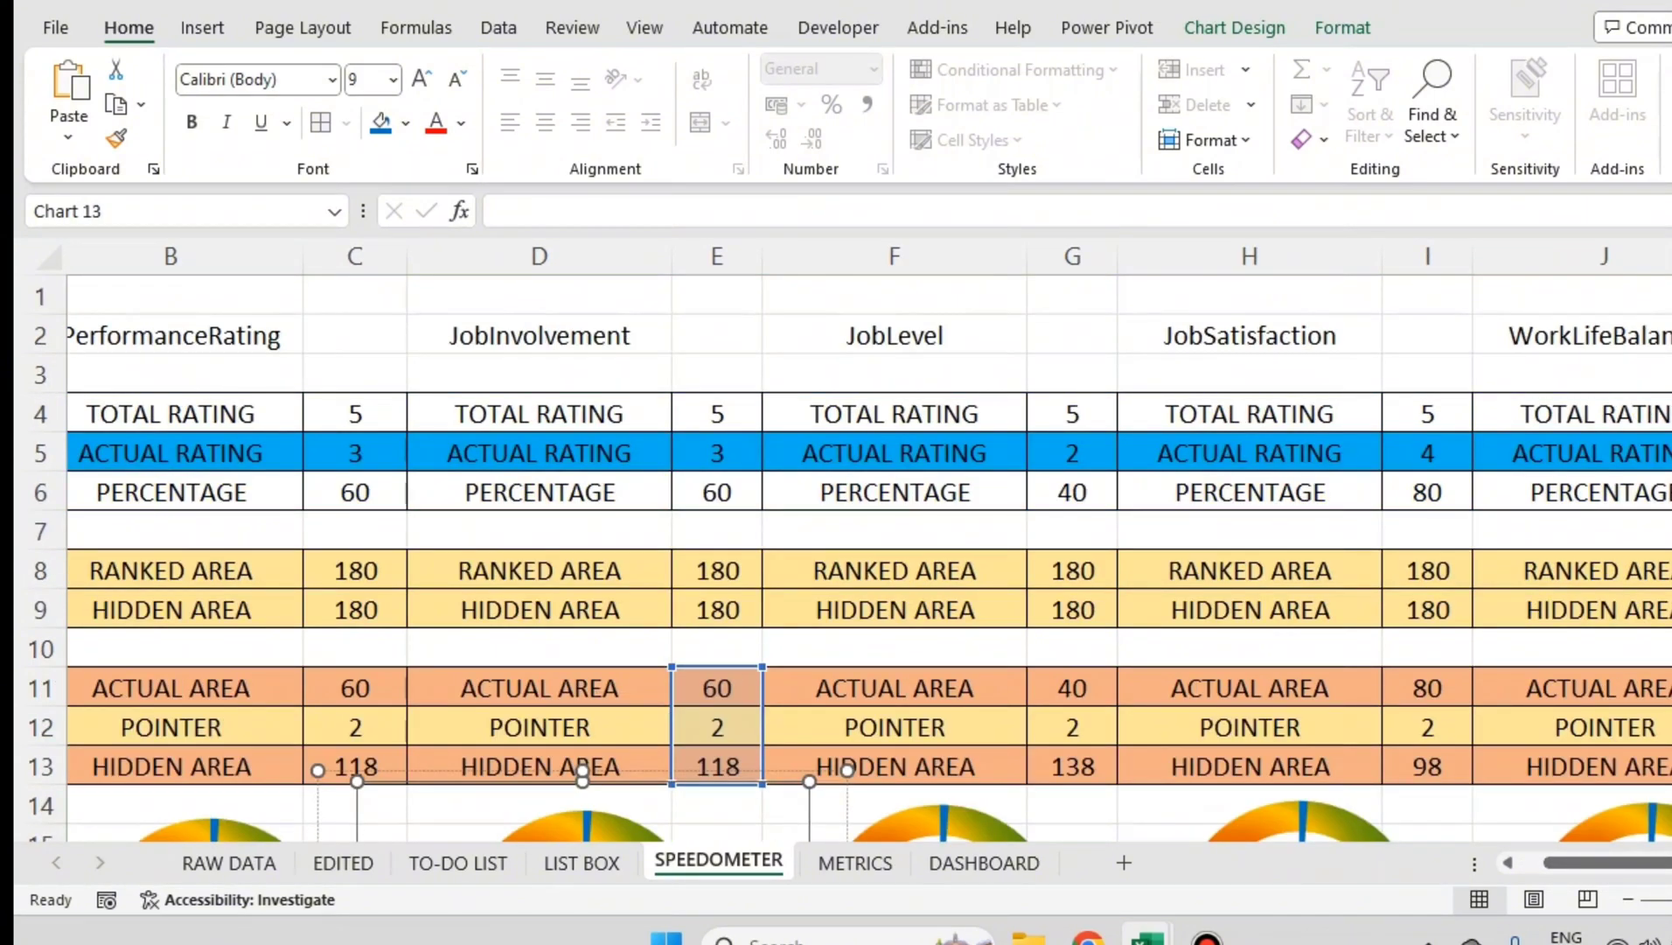
scroll(1575, 629, down, 3)
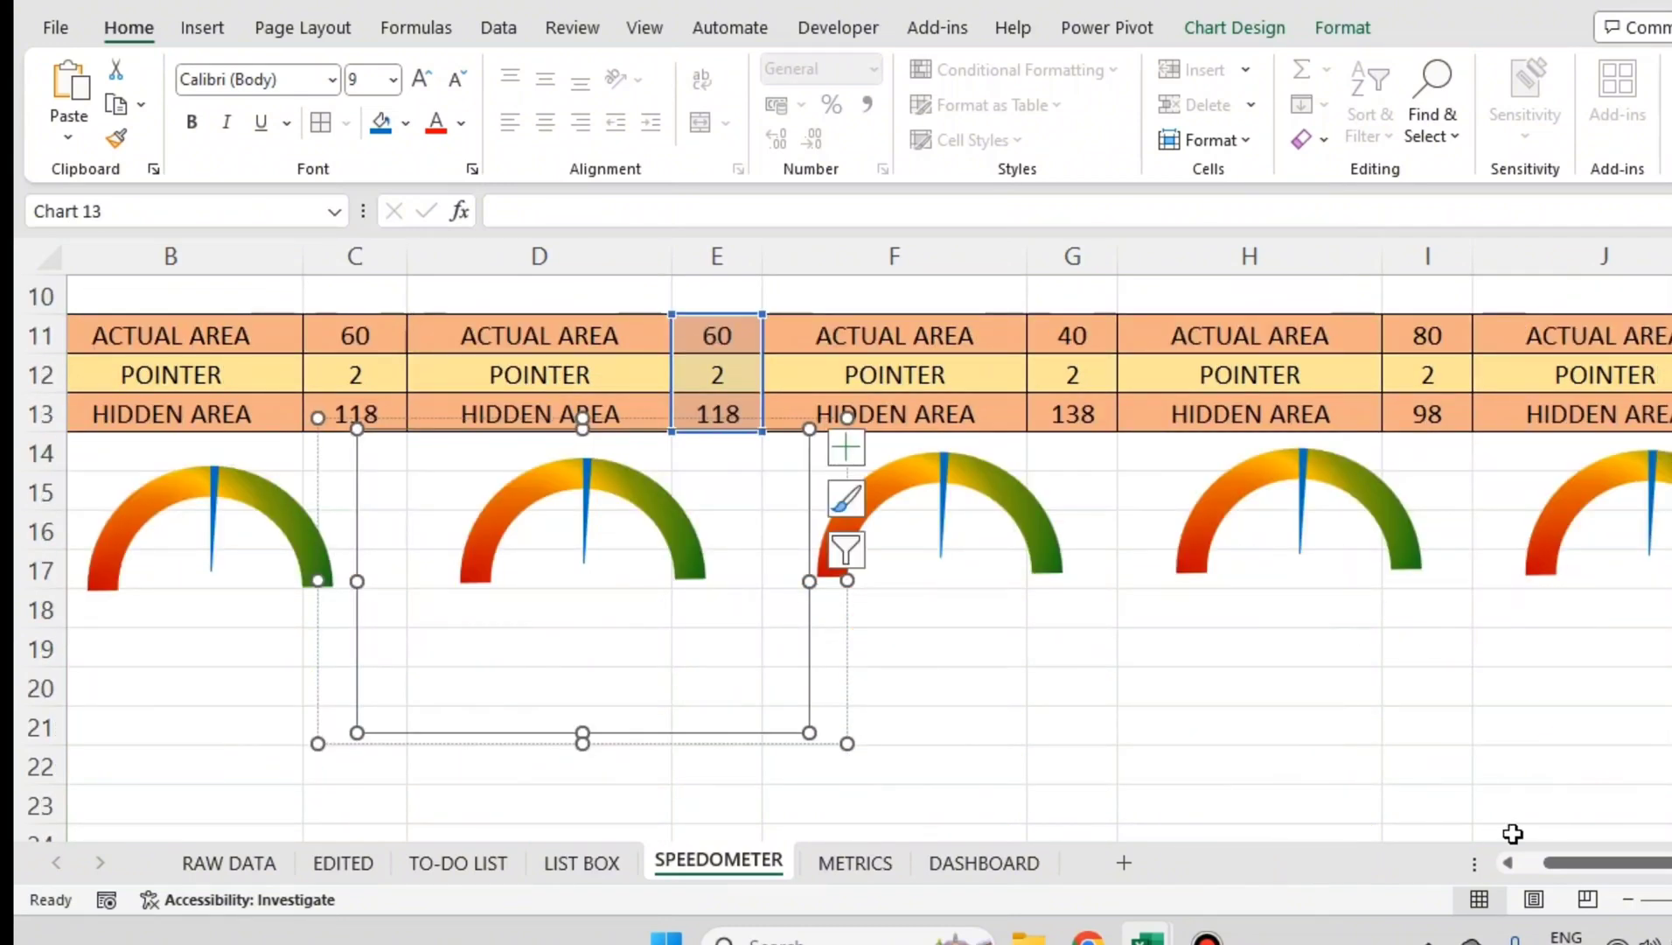
drag(1565, 863, 1522, 861)
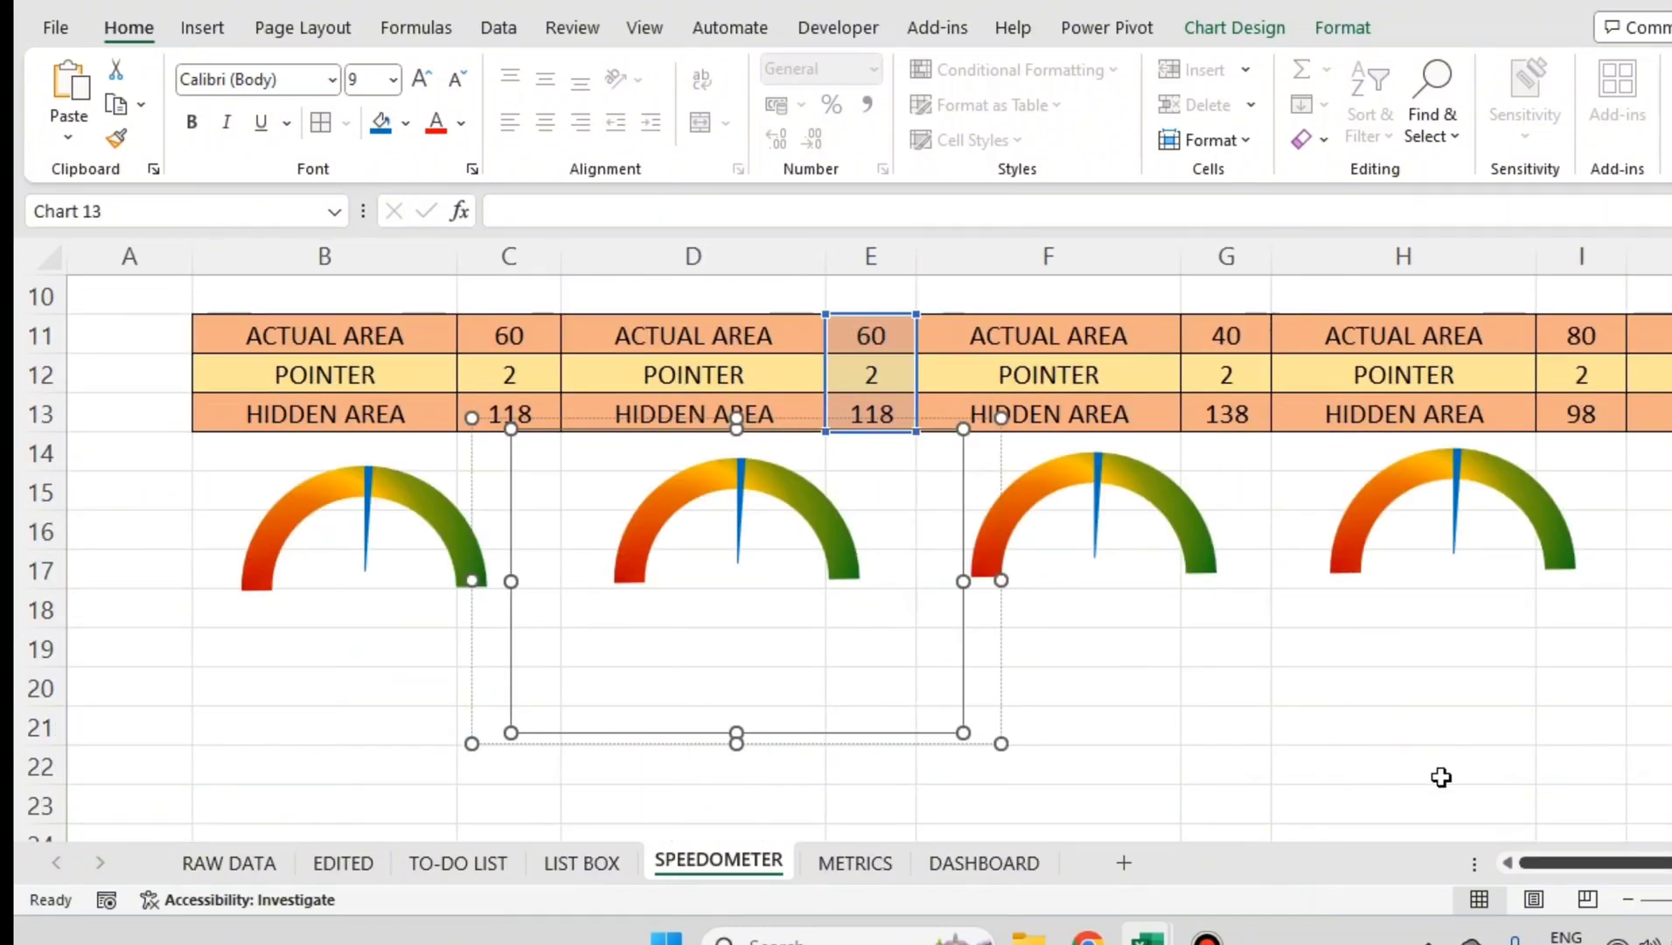
Step: Set the third gauge's chart data range to JobLevel's G11:G13 (40, 2, 138)
click(1095, 514)
click(1095, 516)
click(1098, 519)
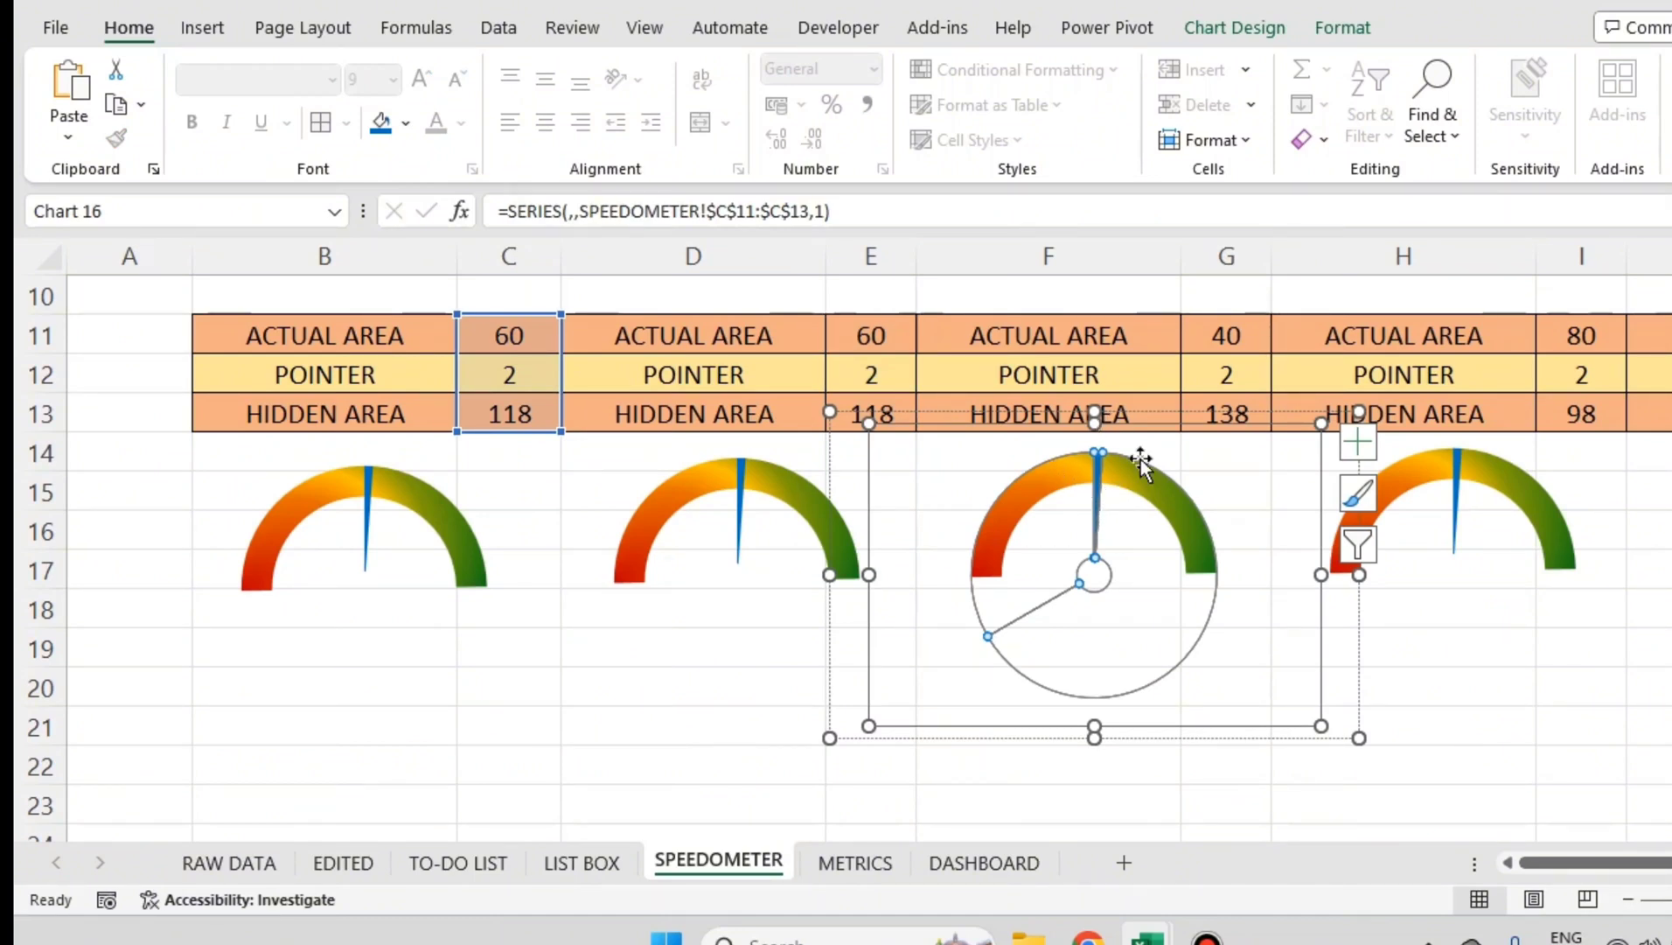
click(1358, 547)
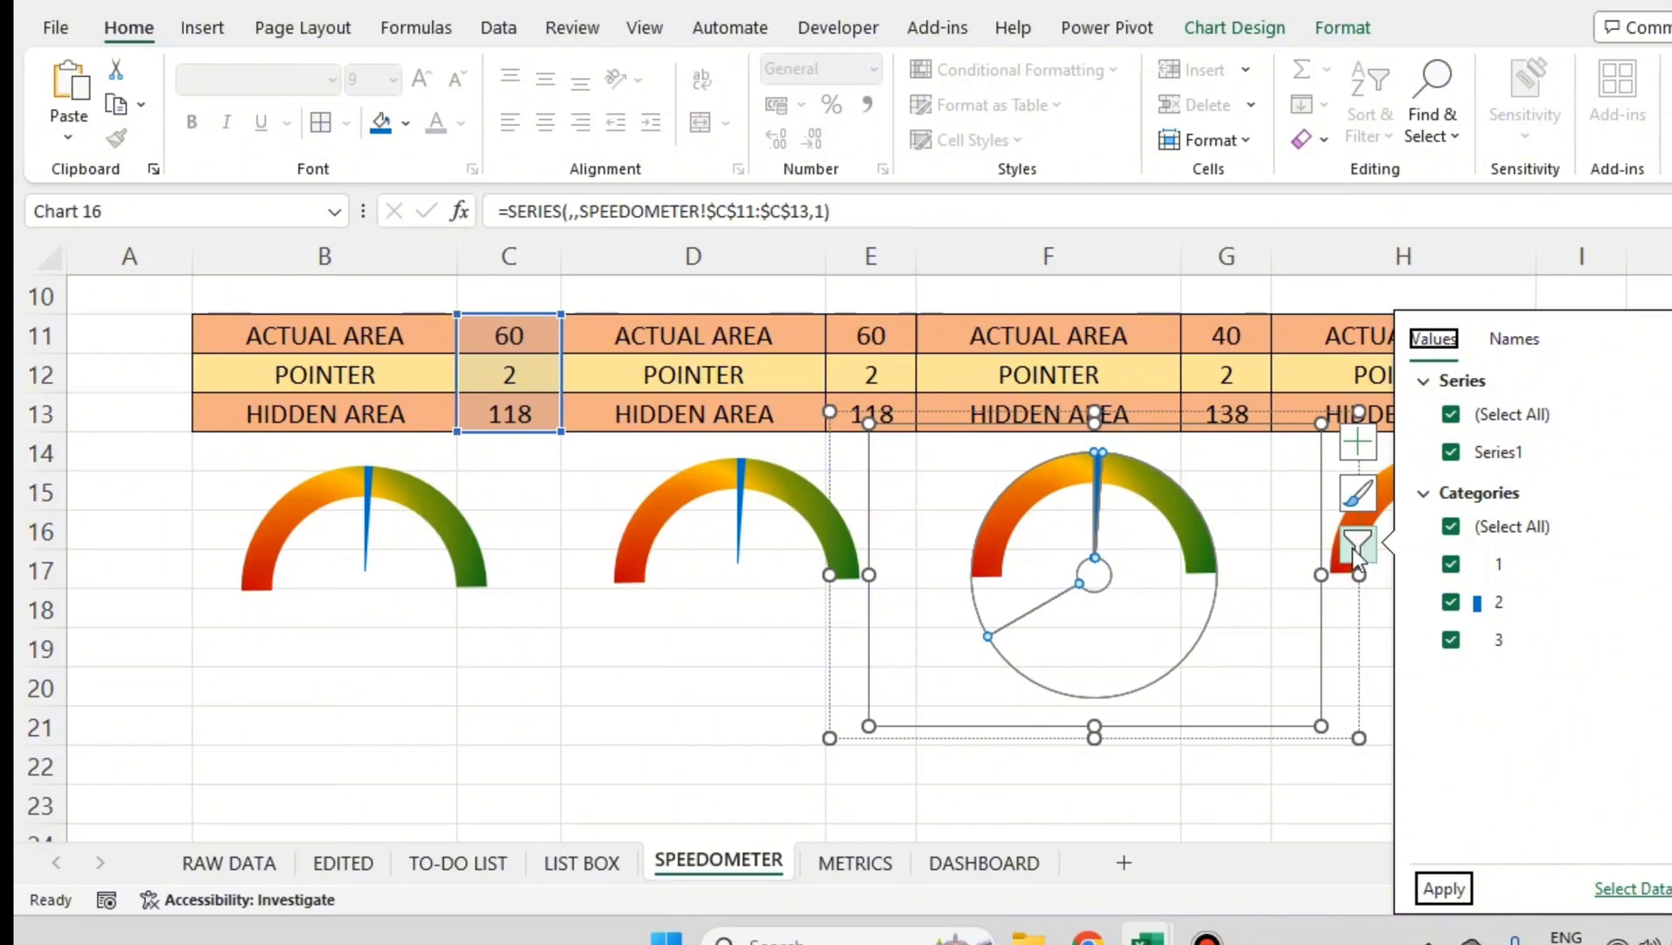
click(1616, 889)
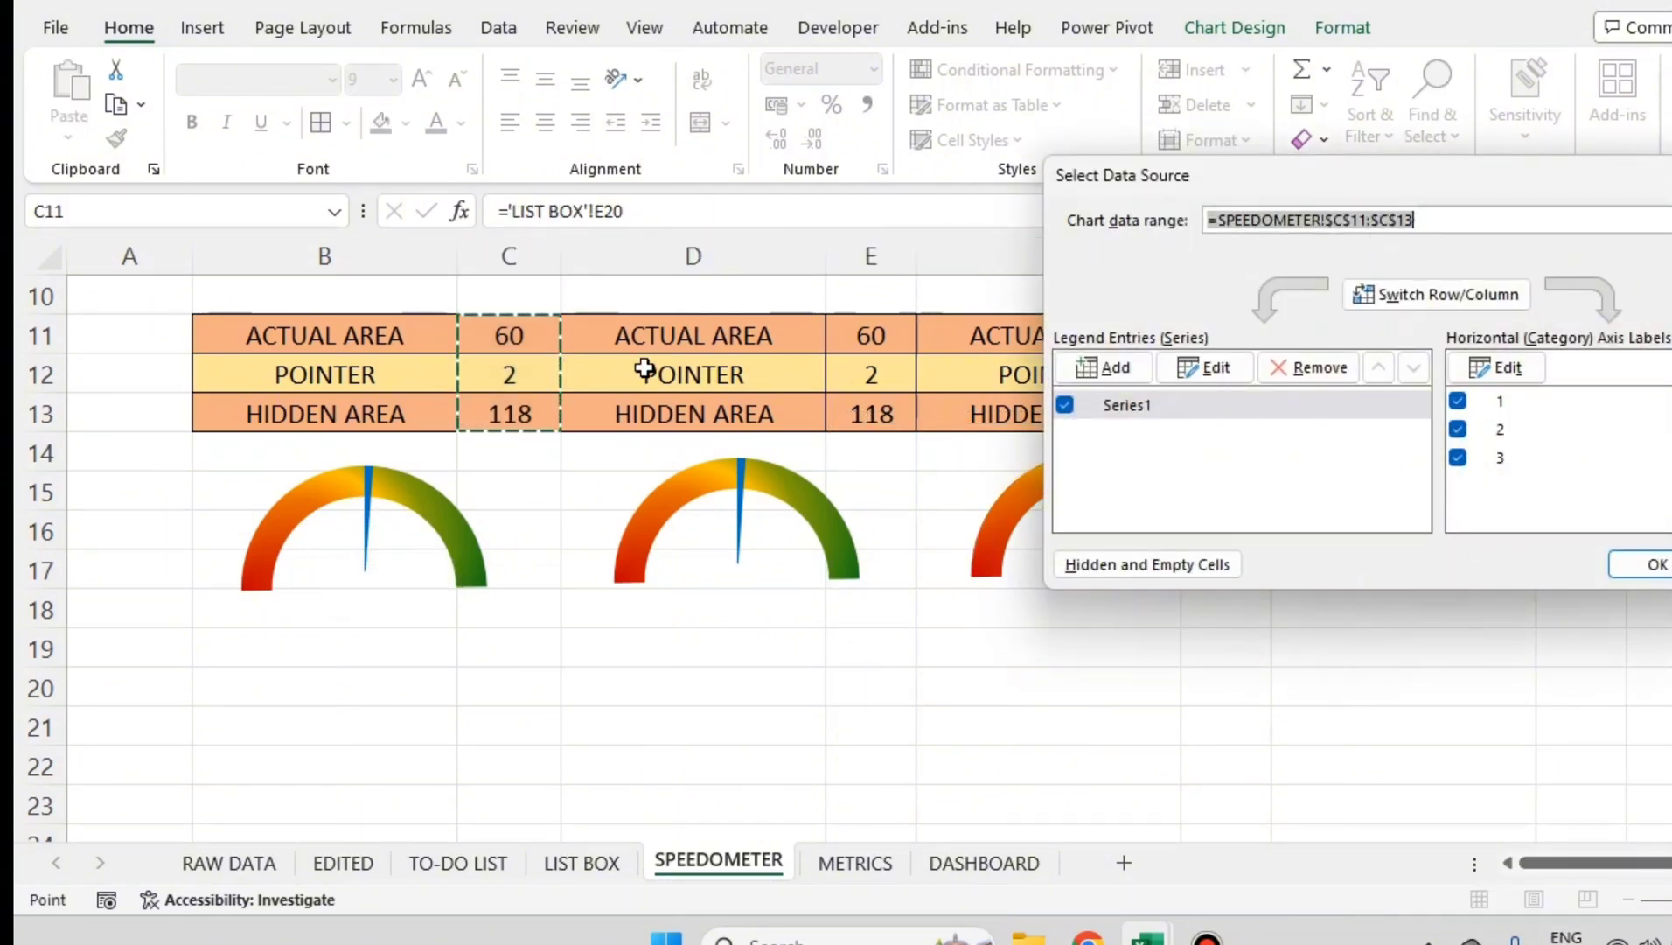
drag(1495, 193, 610, 407)
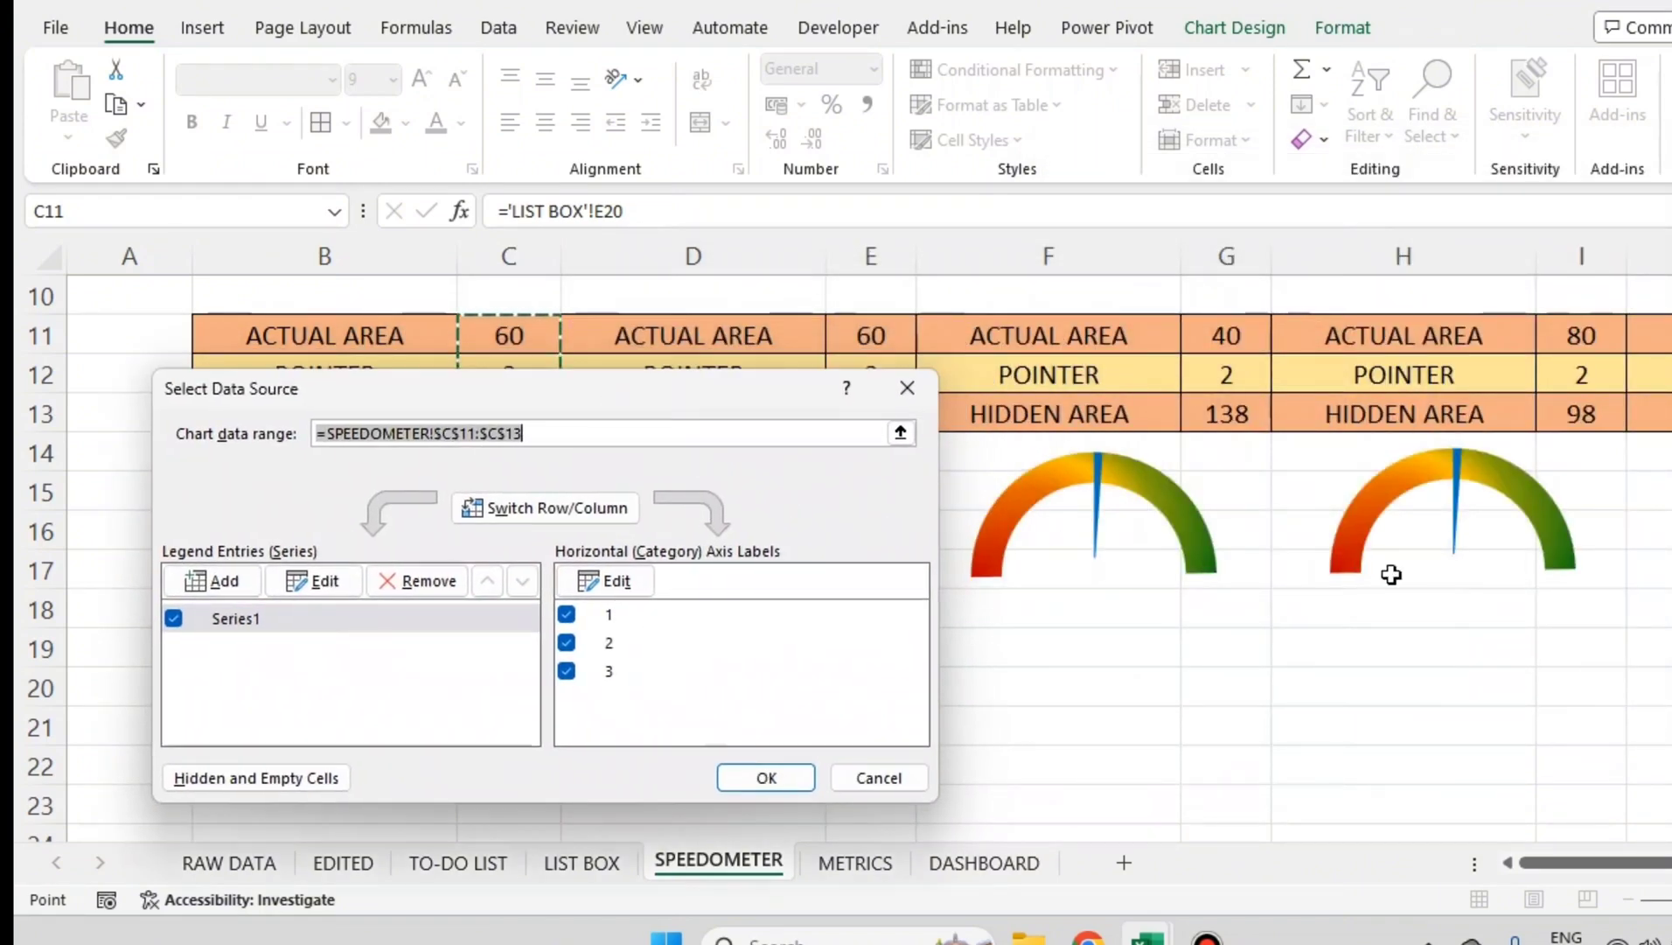
click(1223, 326)
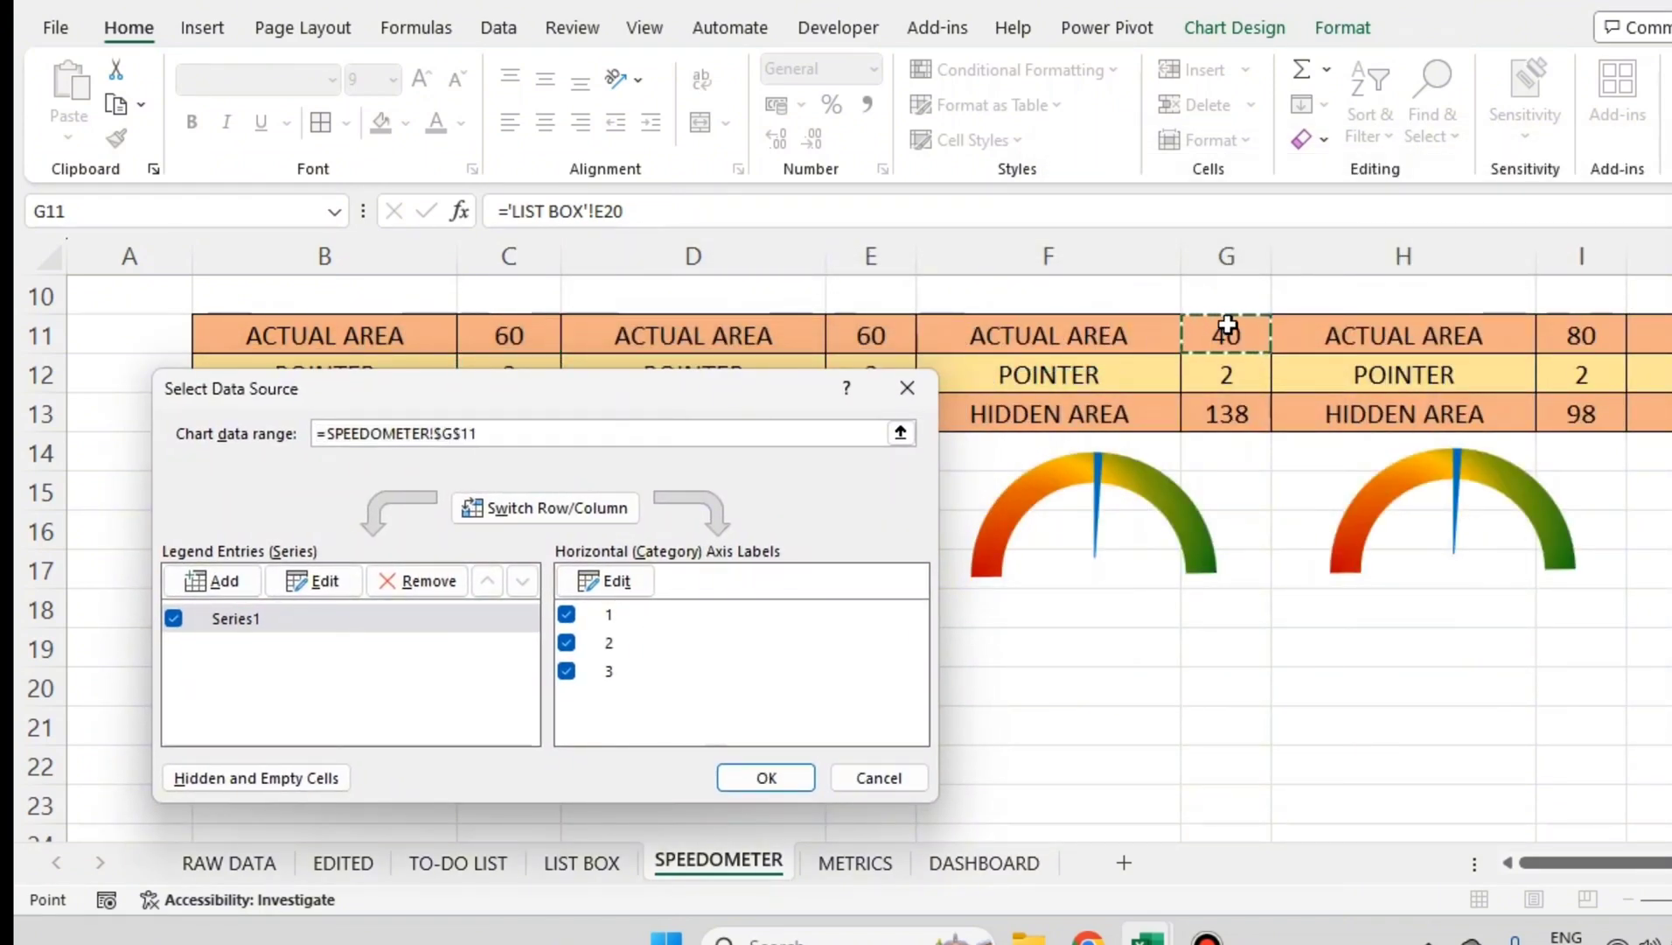
drag(1227, 326, 1243, 418)
key(Return)
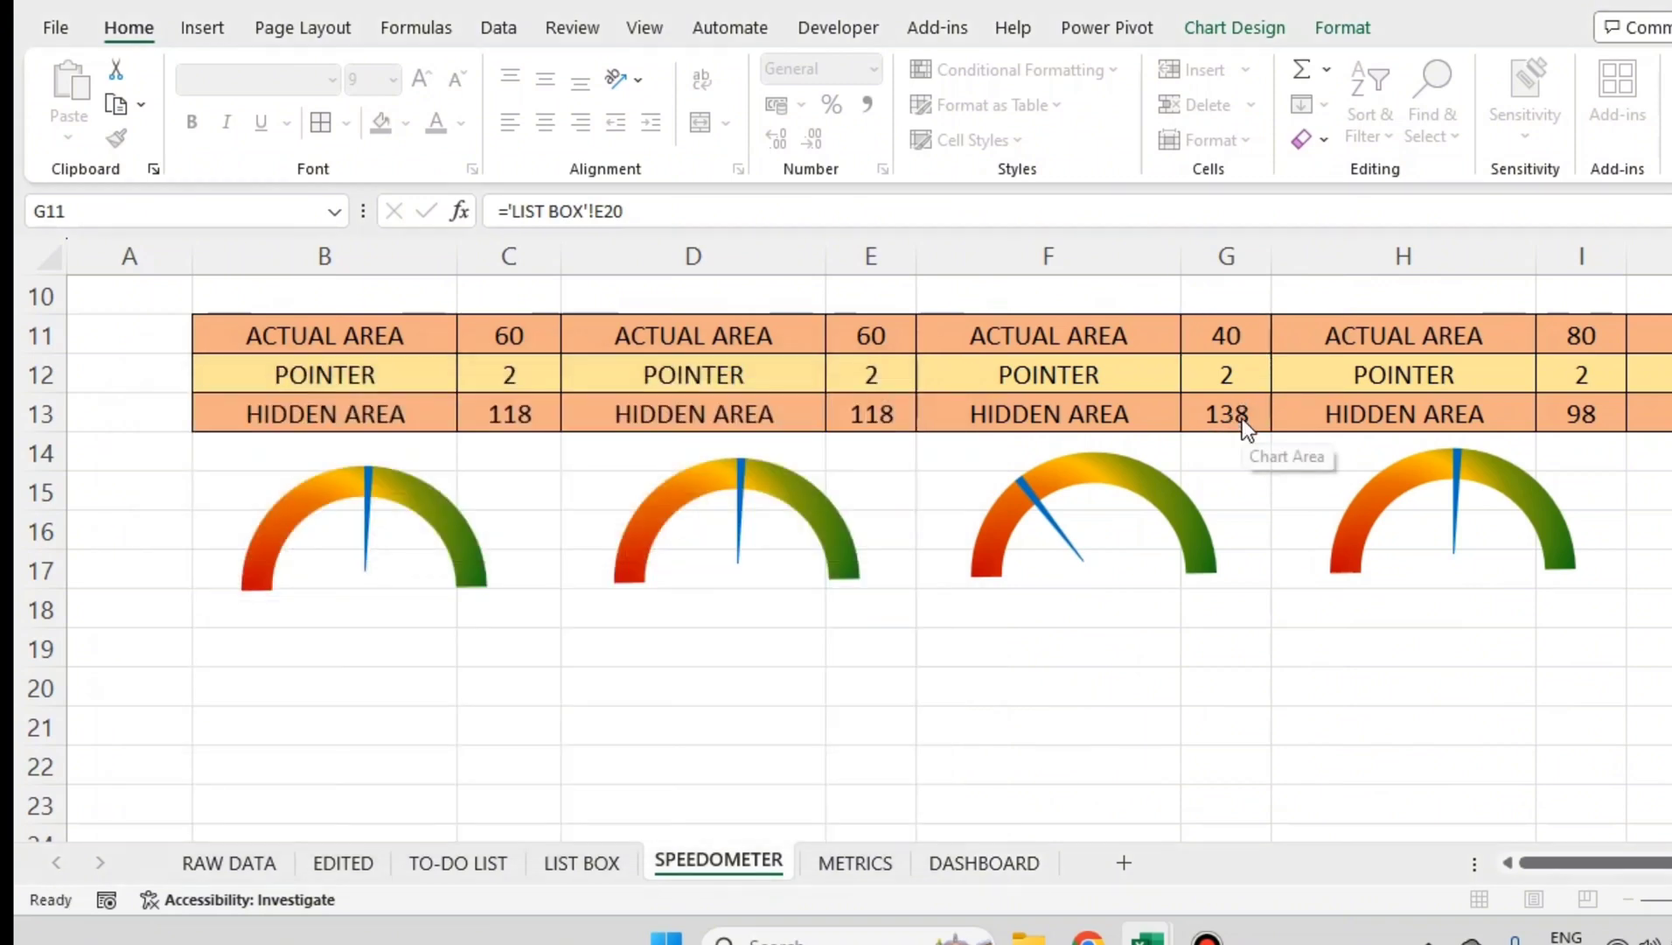
click(1242, 418)
click(1481, 537)
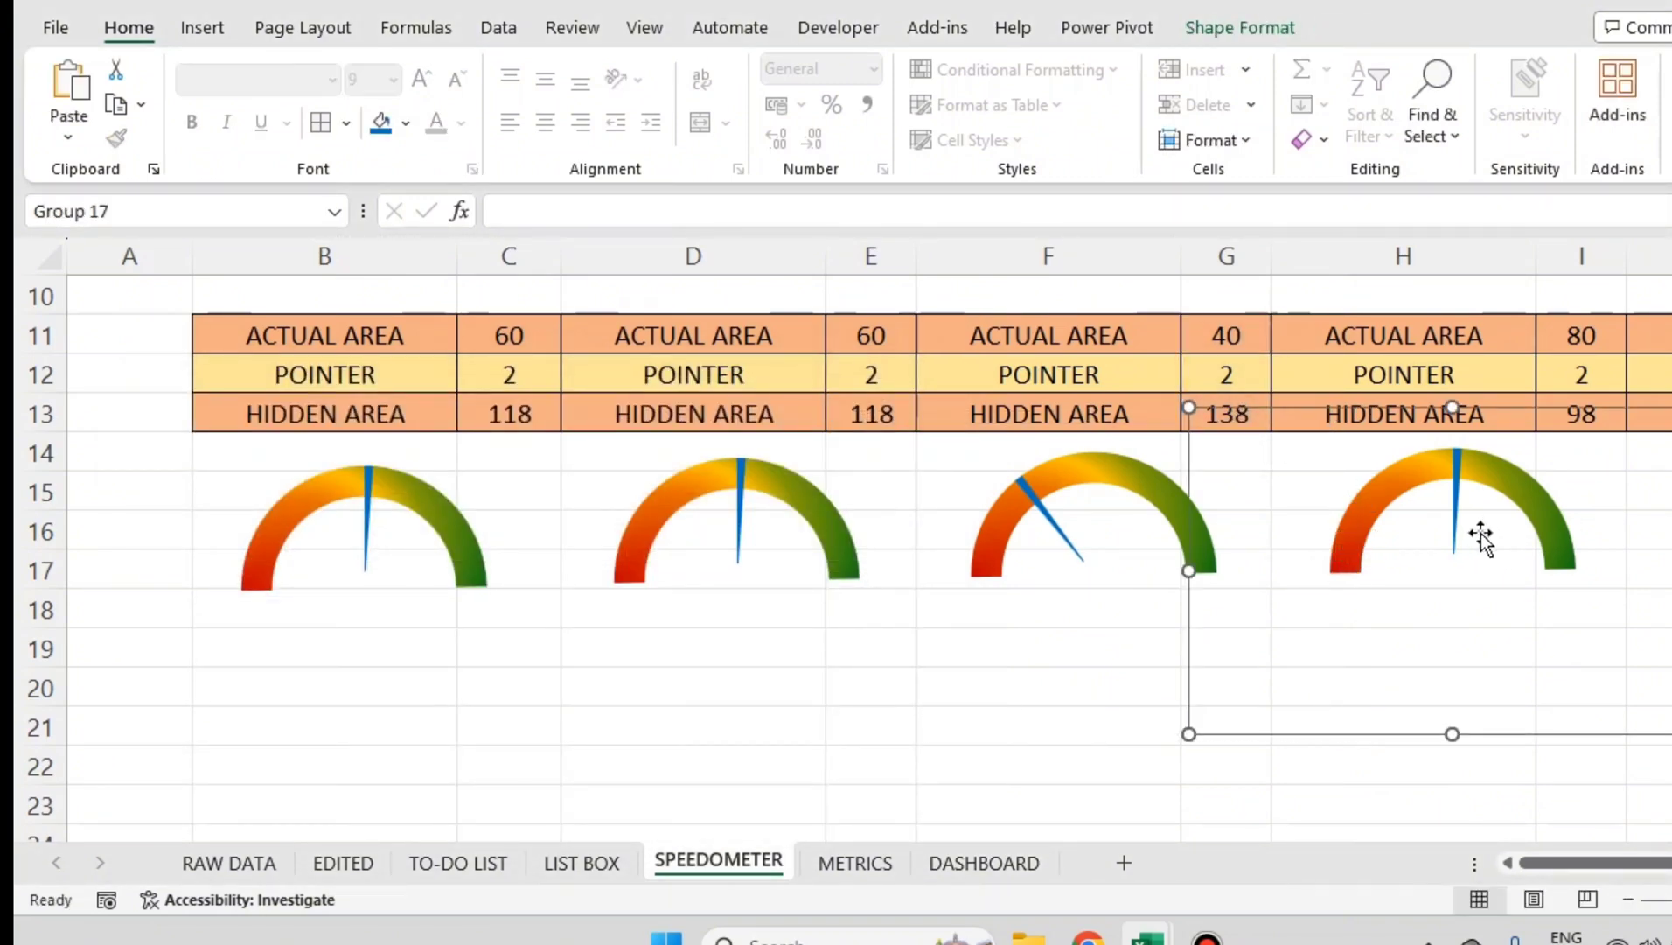
Step: Point the fourth gauge's needle chart (JobSatisfaction) at I11:I13 via Select Data
drag(1630, 867, 1655, 868)
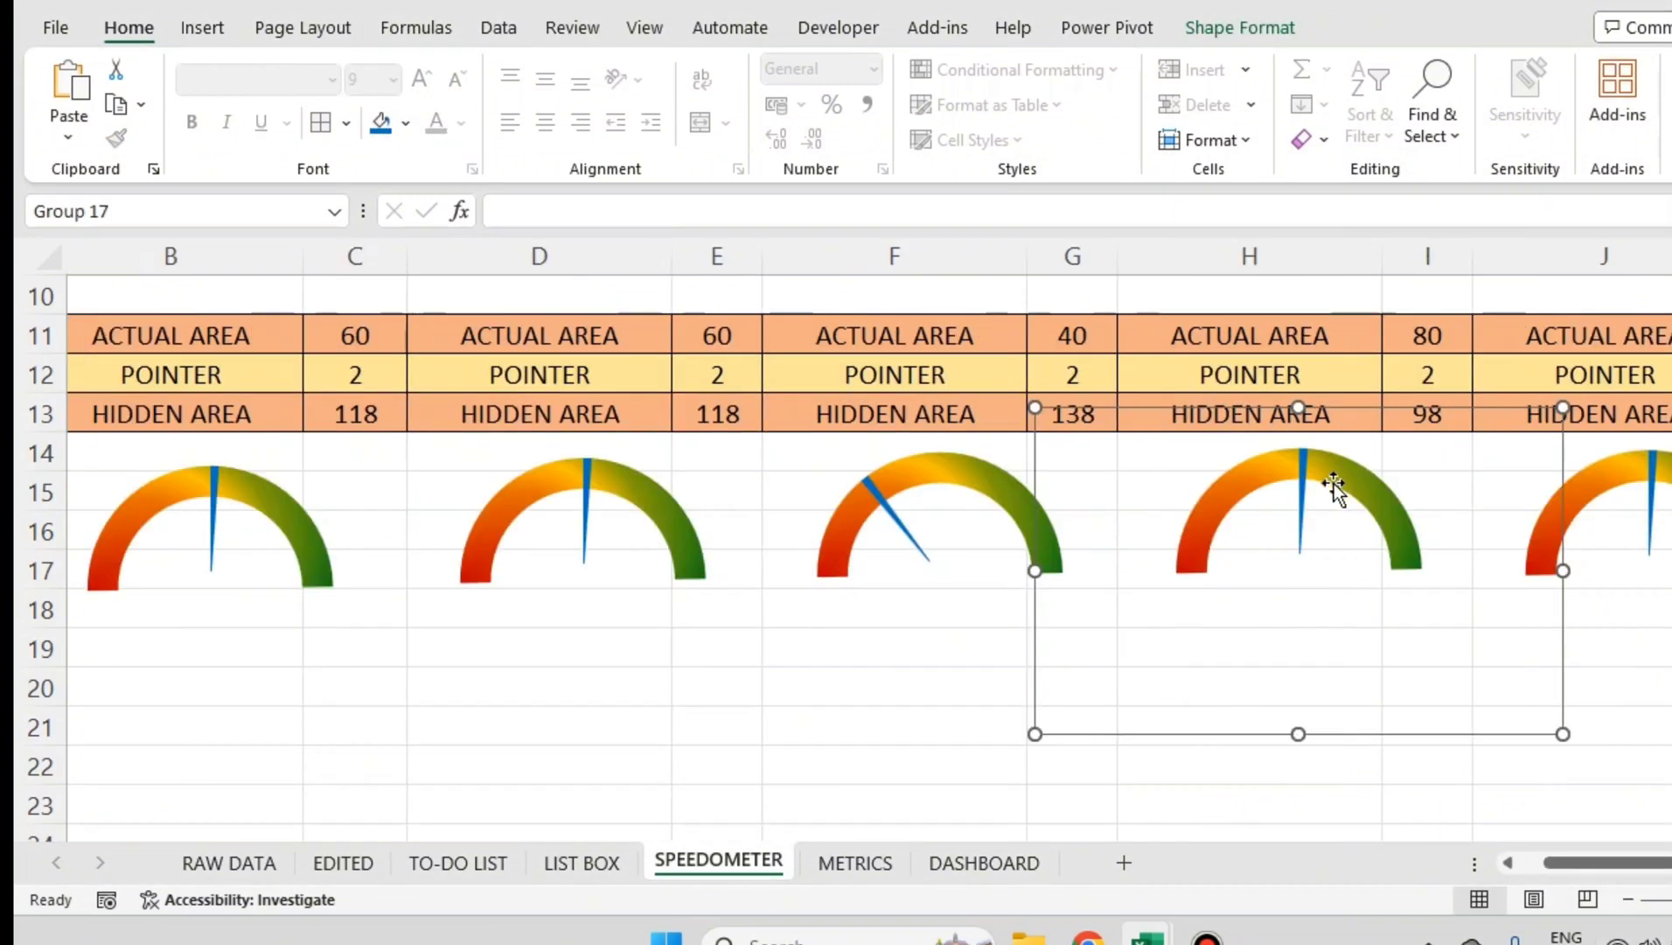
click(1304, 458)
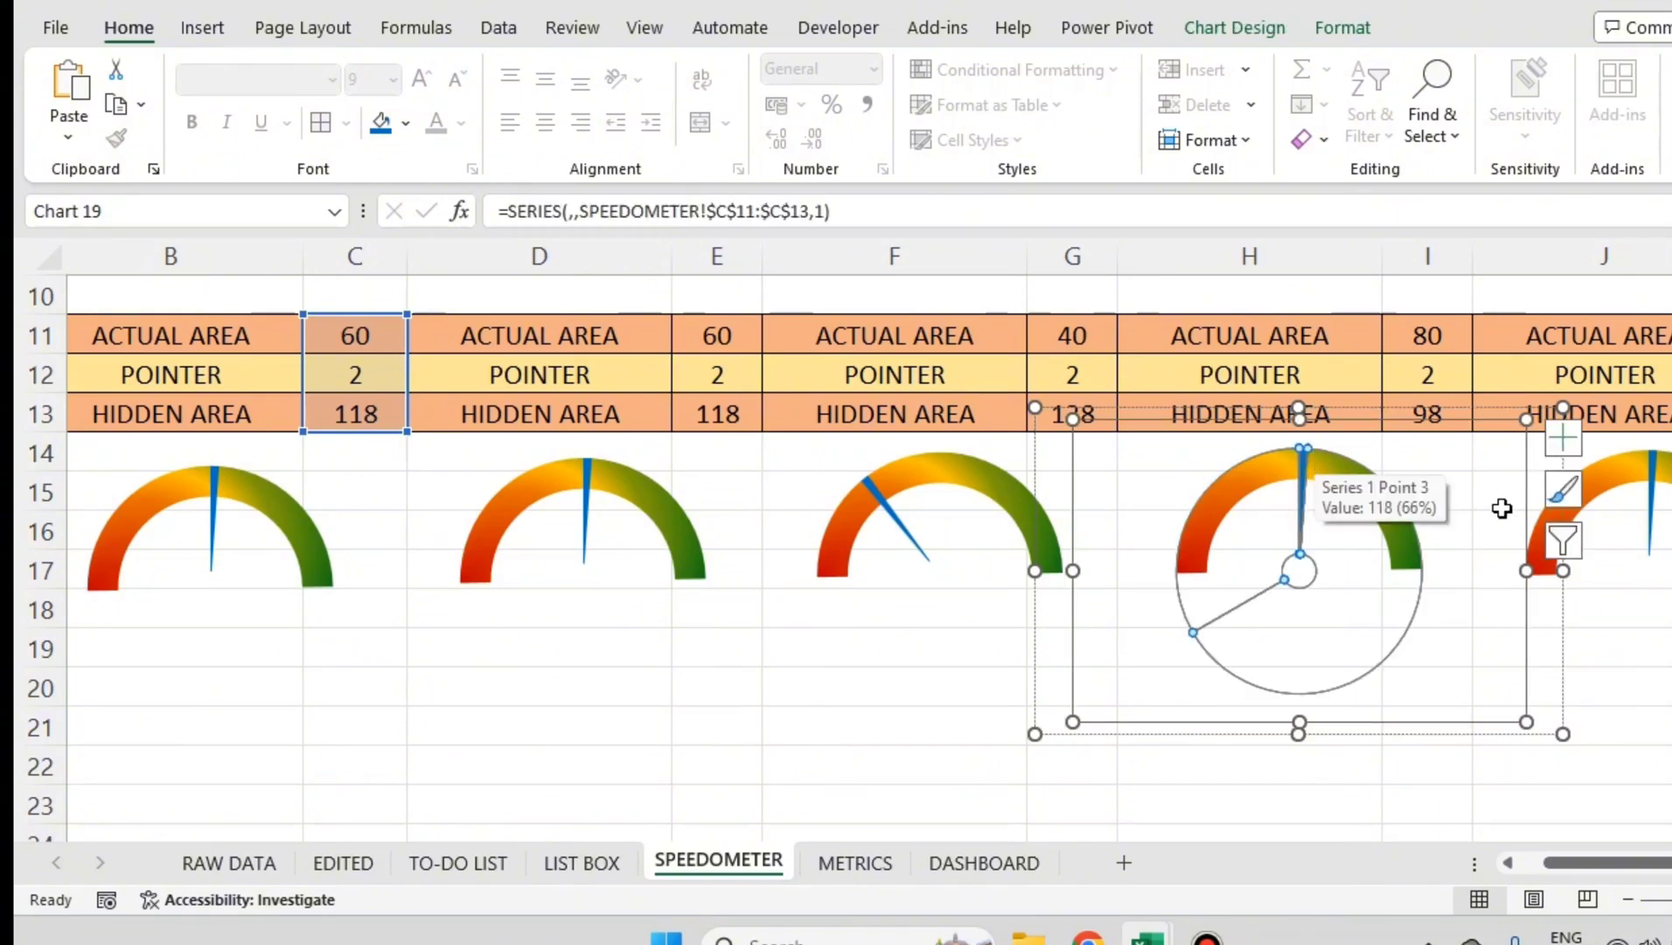
click(1563, 539)
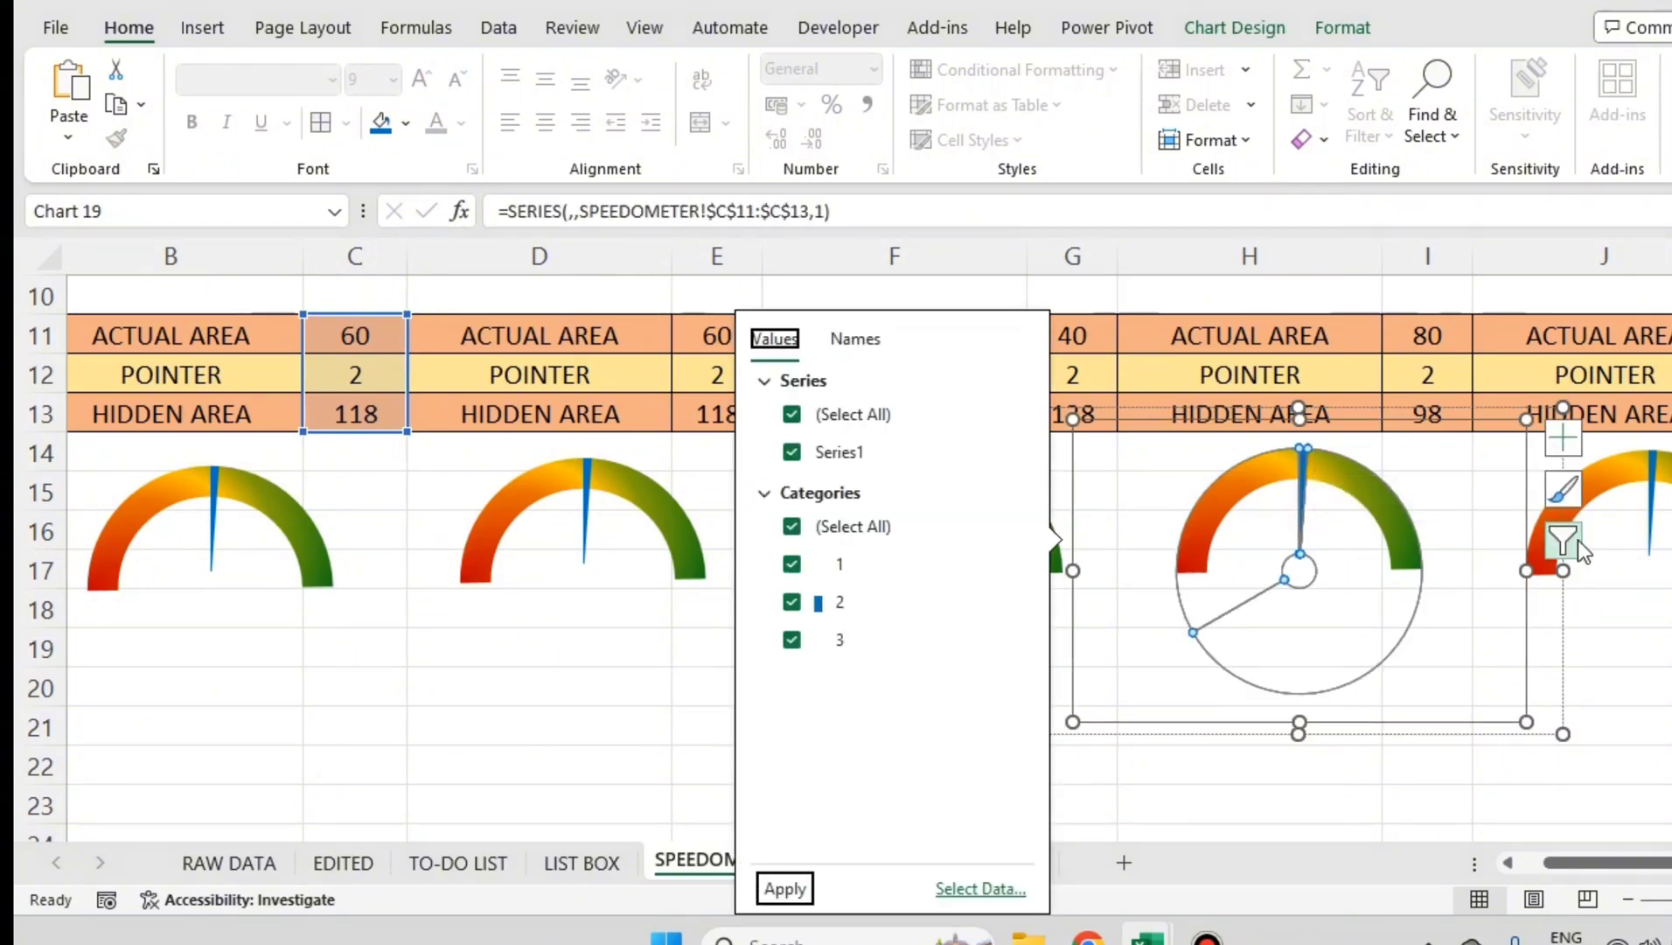
click(1009, 889)
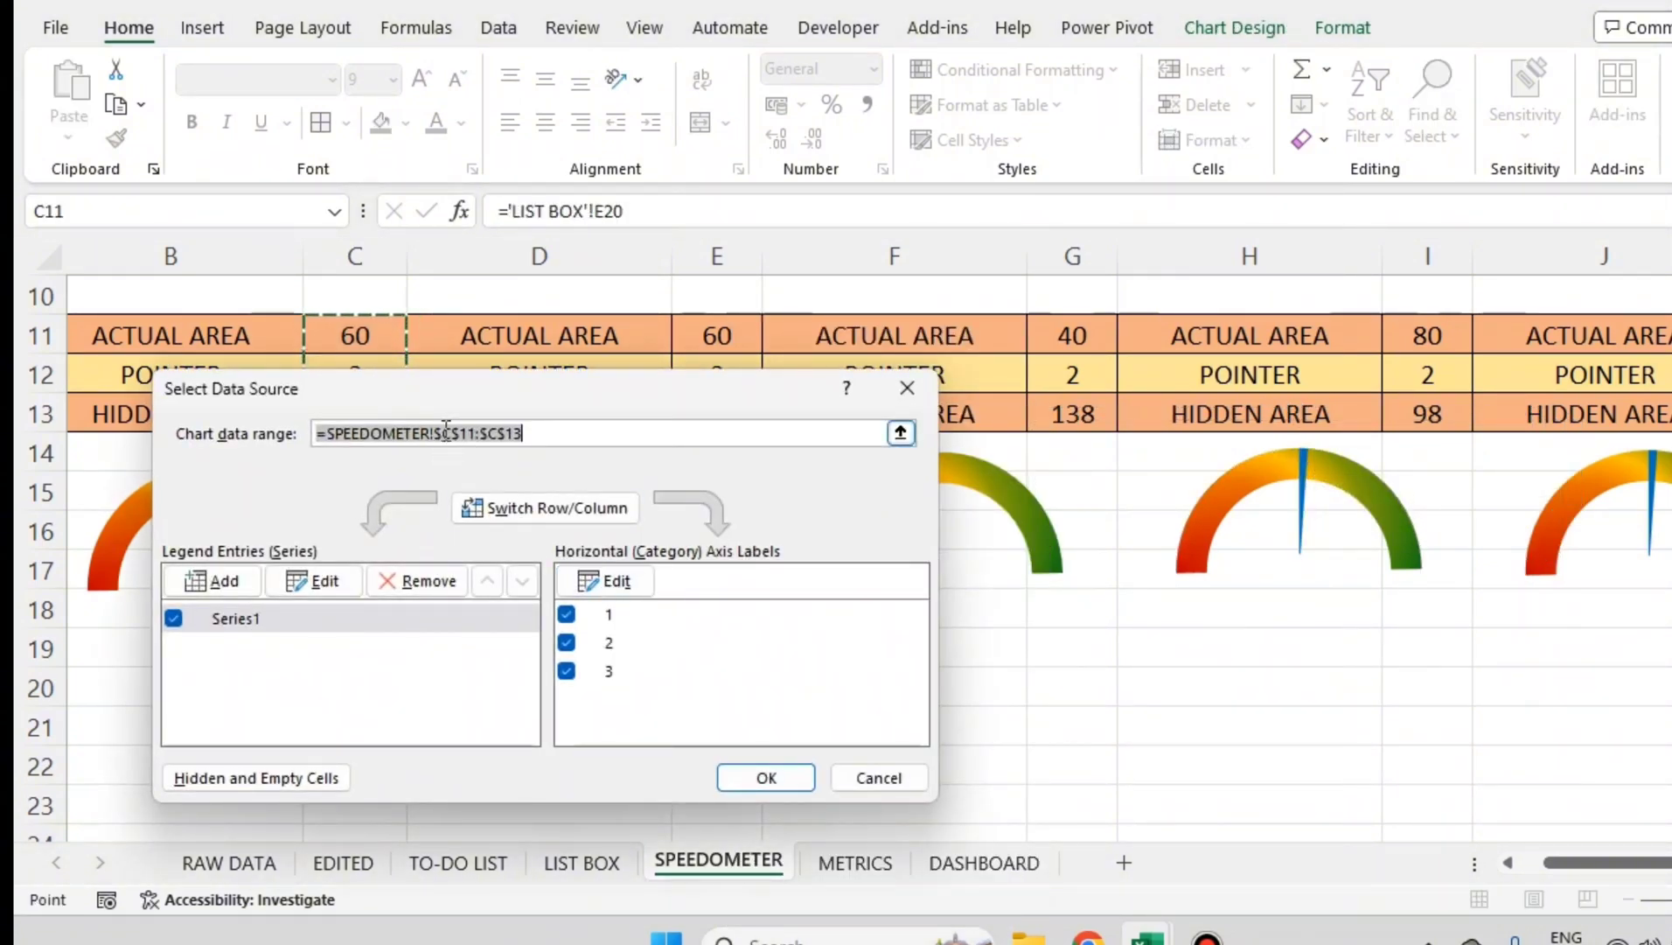
drag(1441, 333, 1455, 416)
key(Return)
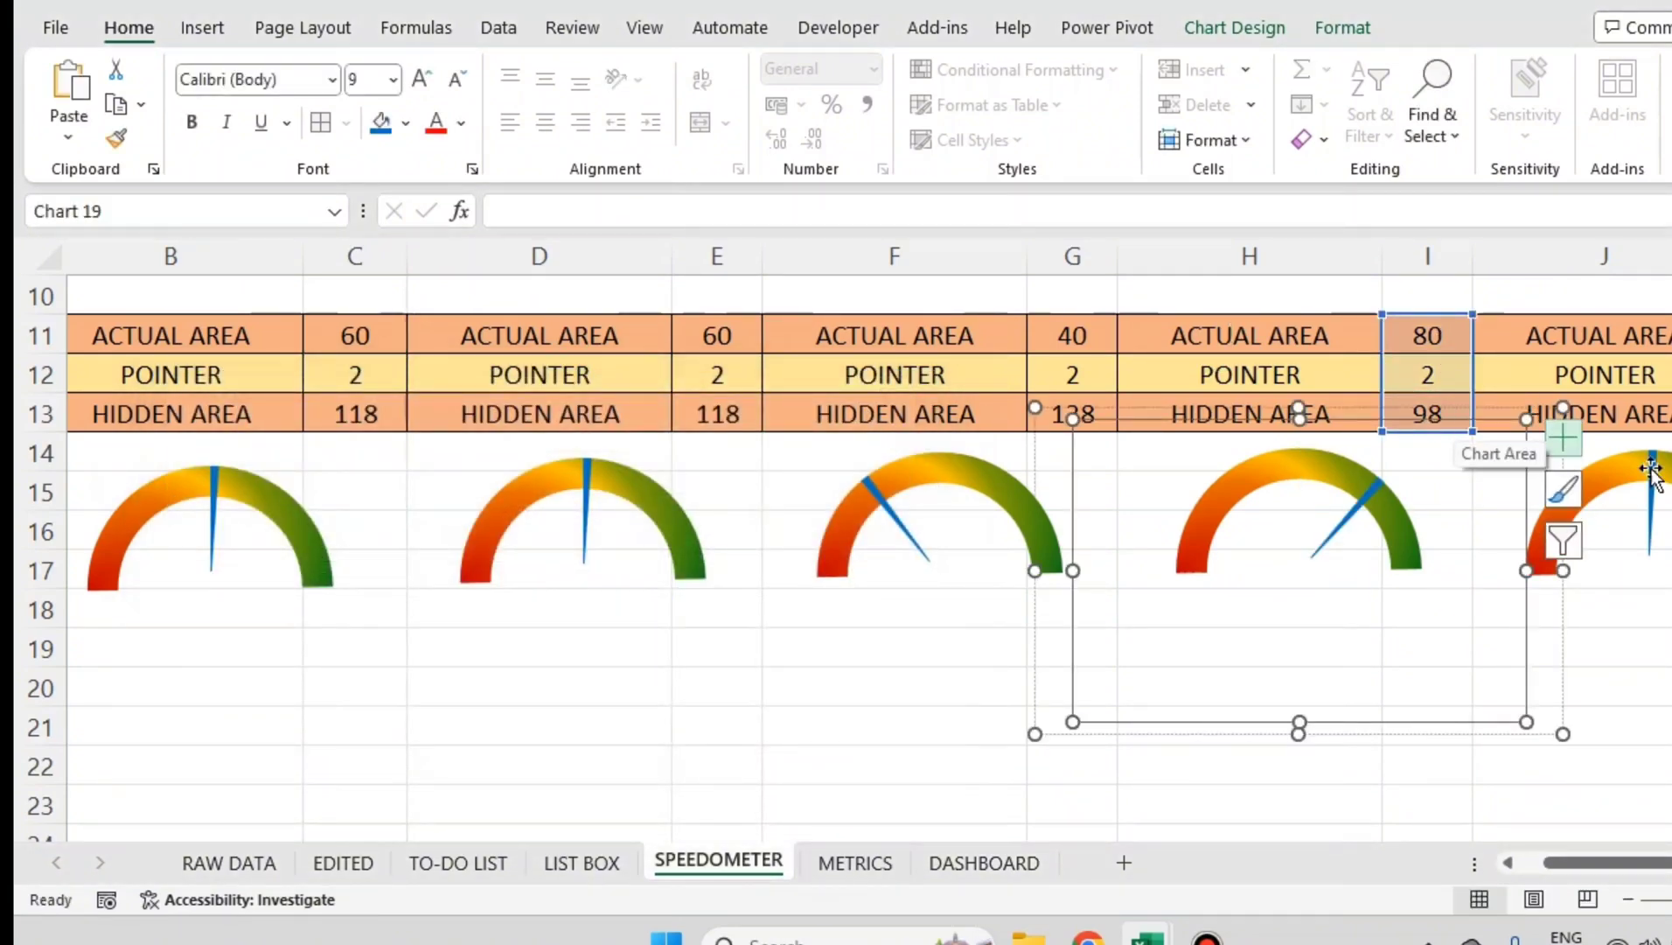
Step: Point the fifth gauge's needle chart (WorkLifeBalance) at K11:K13 via Select Data
click(1651, 469)
drag(1644, 862, 1665, 862)
click(1517, 507)
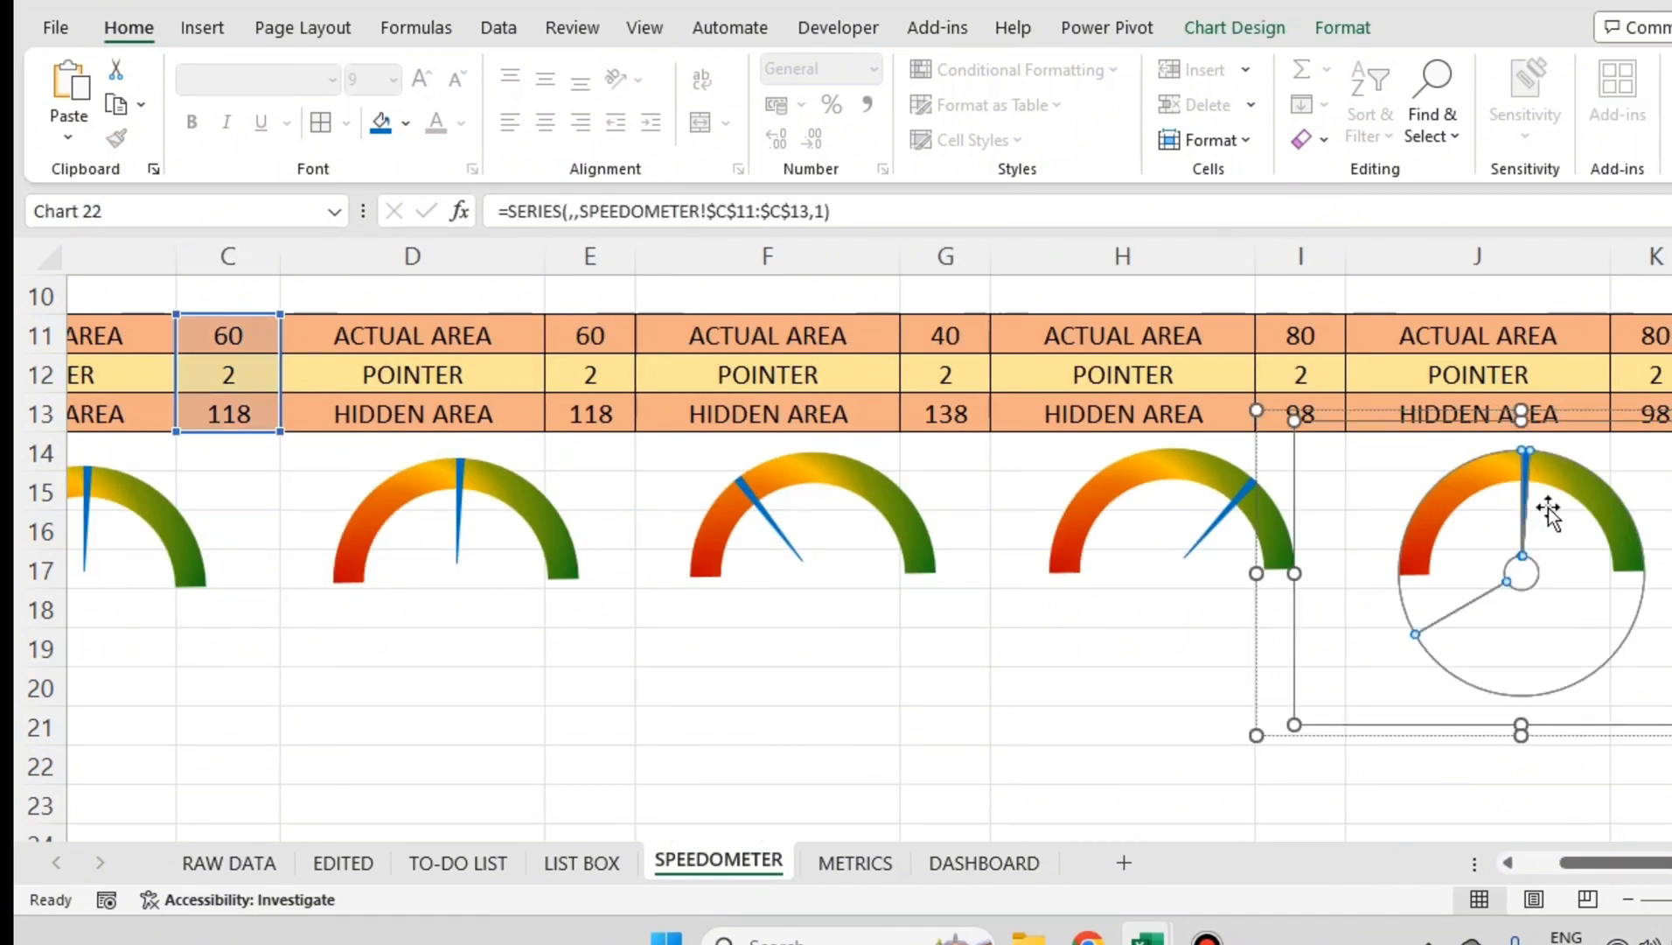
click(1282, 543)
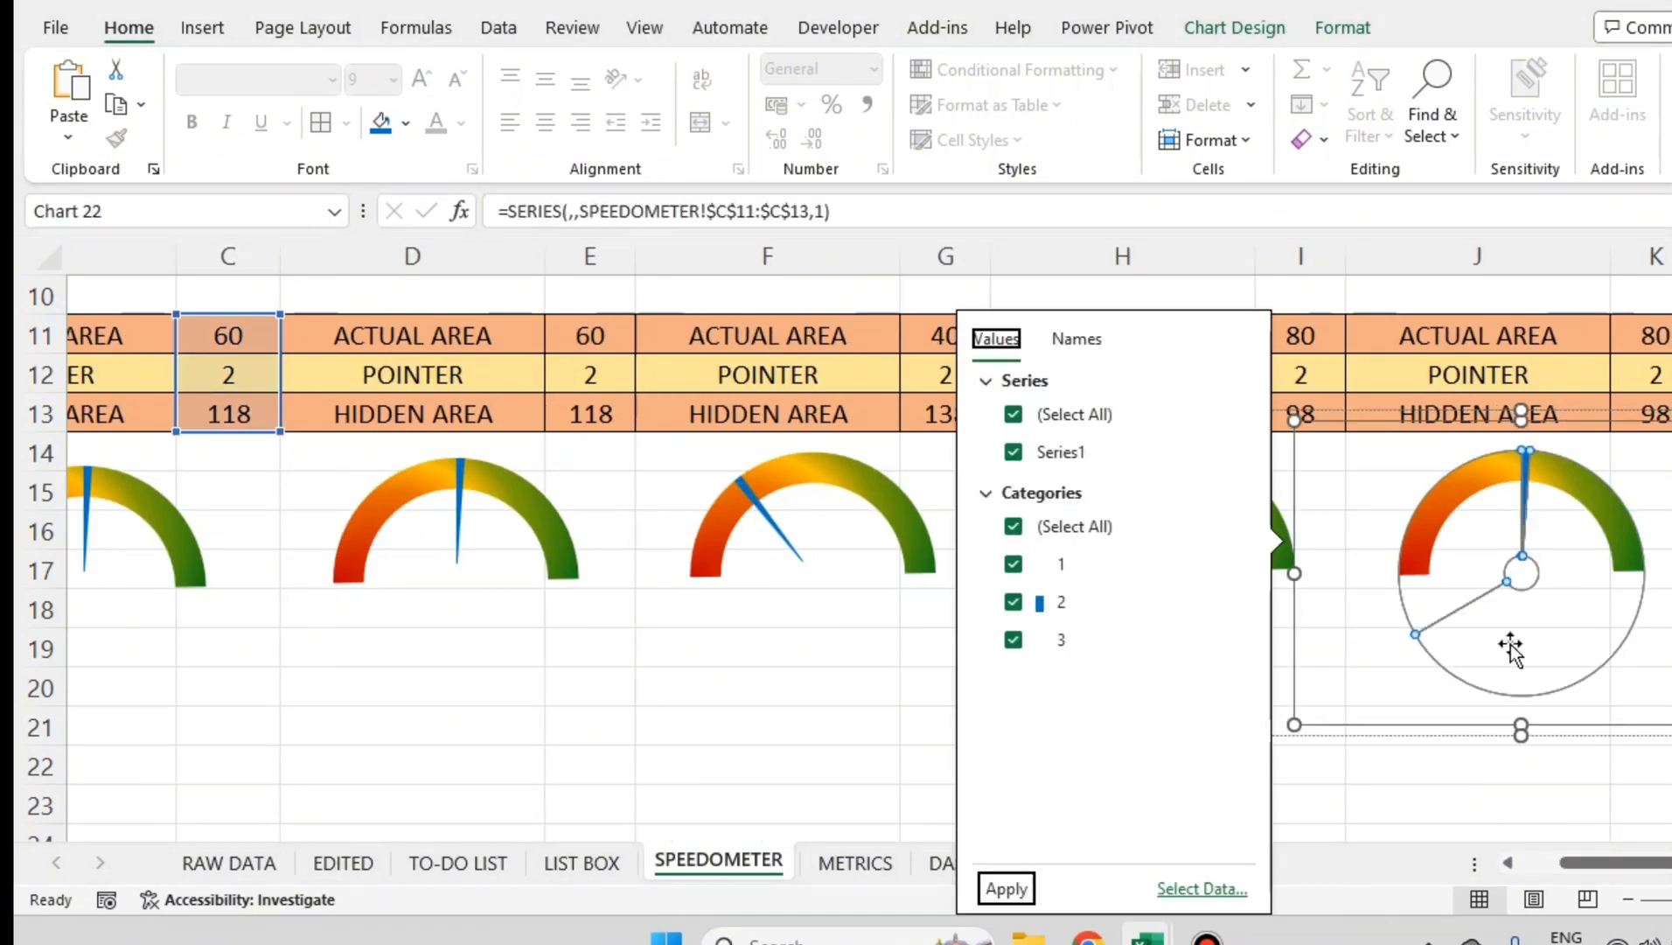
click(1237, 889)
drag(1652, 335, 1666, 428)
key(Return)
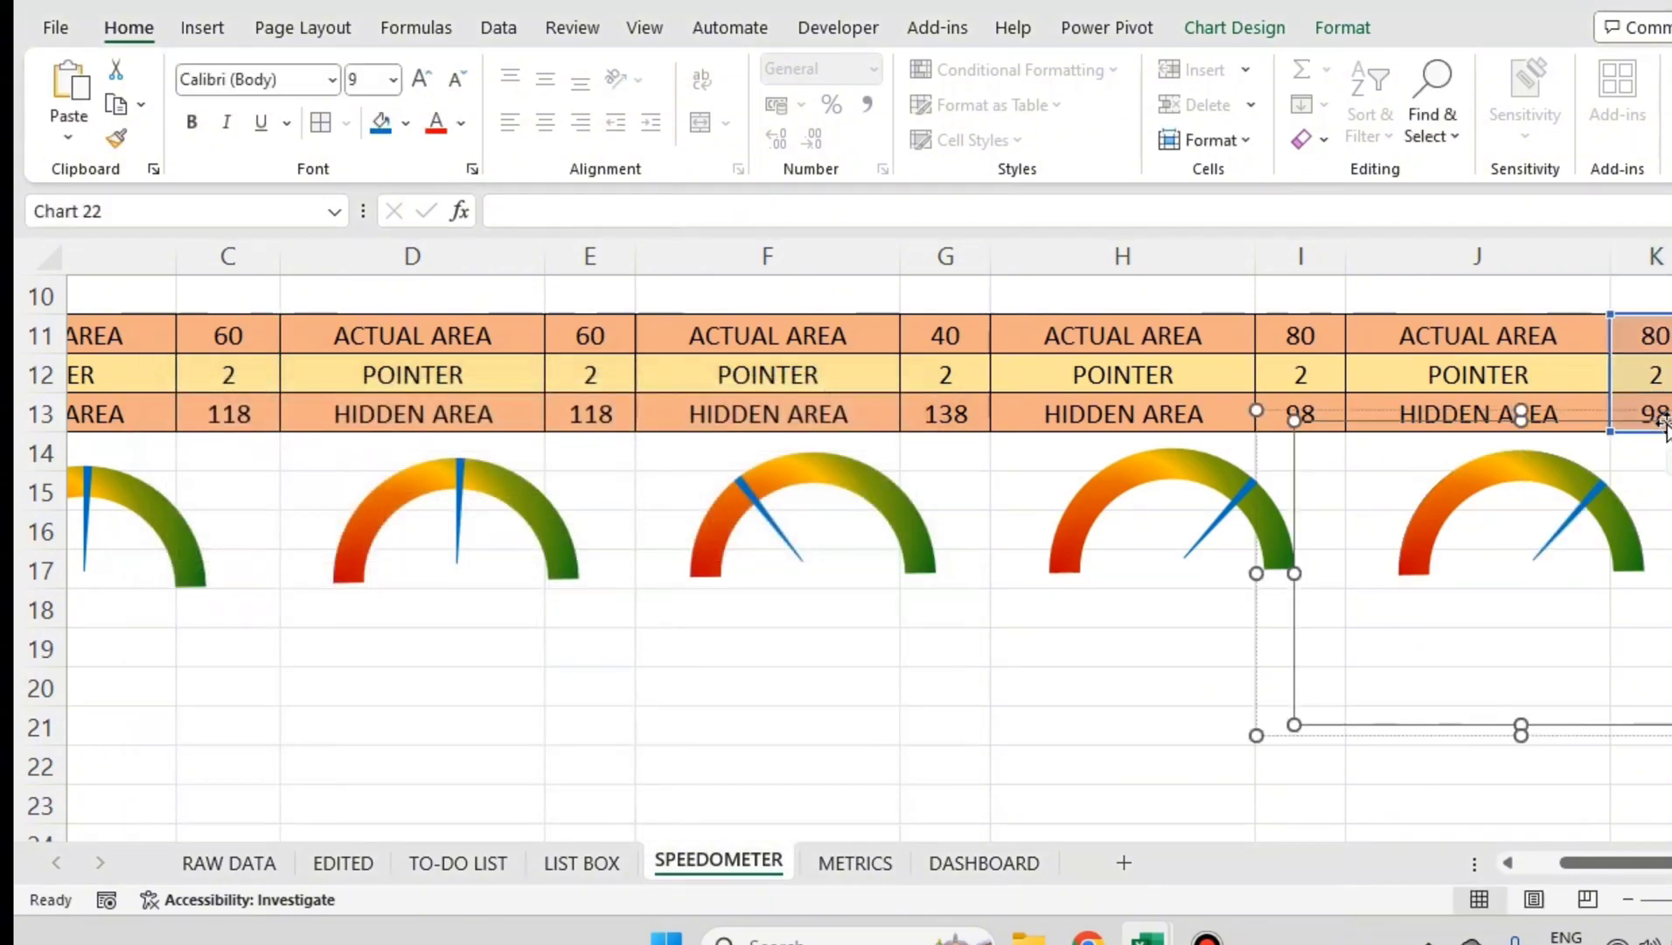
mouse_move(1635, 863)
mouse_down()
mouse_move(1606, 866)
mouse_move(1649, 866)
mouse_up()
scroll(1583, 683, up, 2)
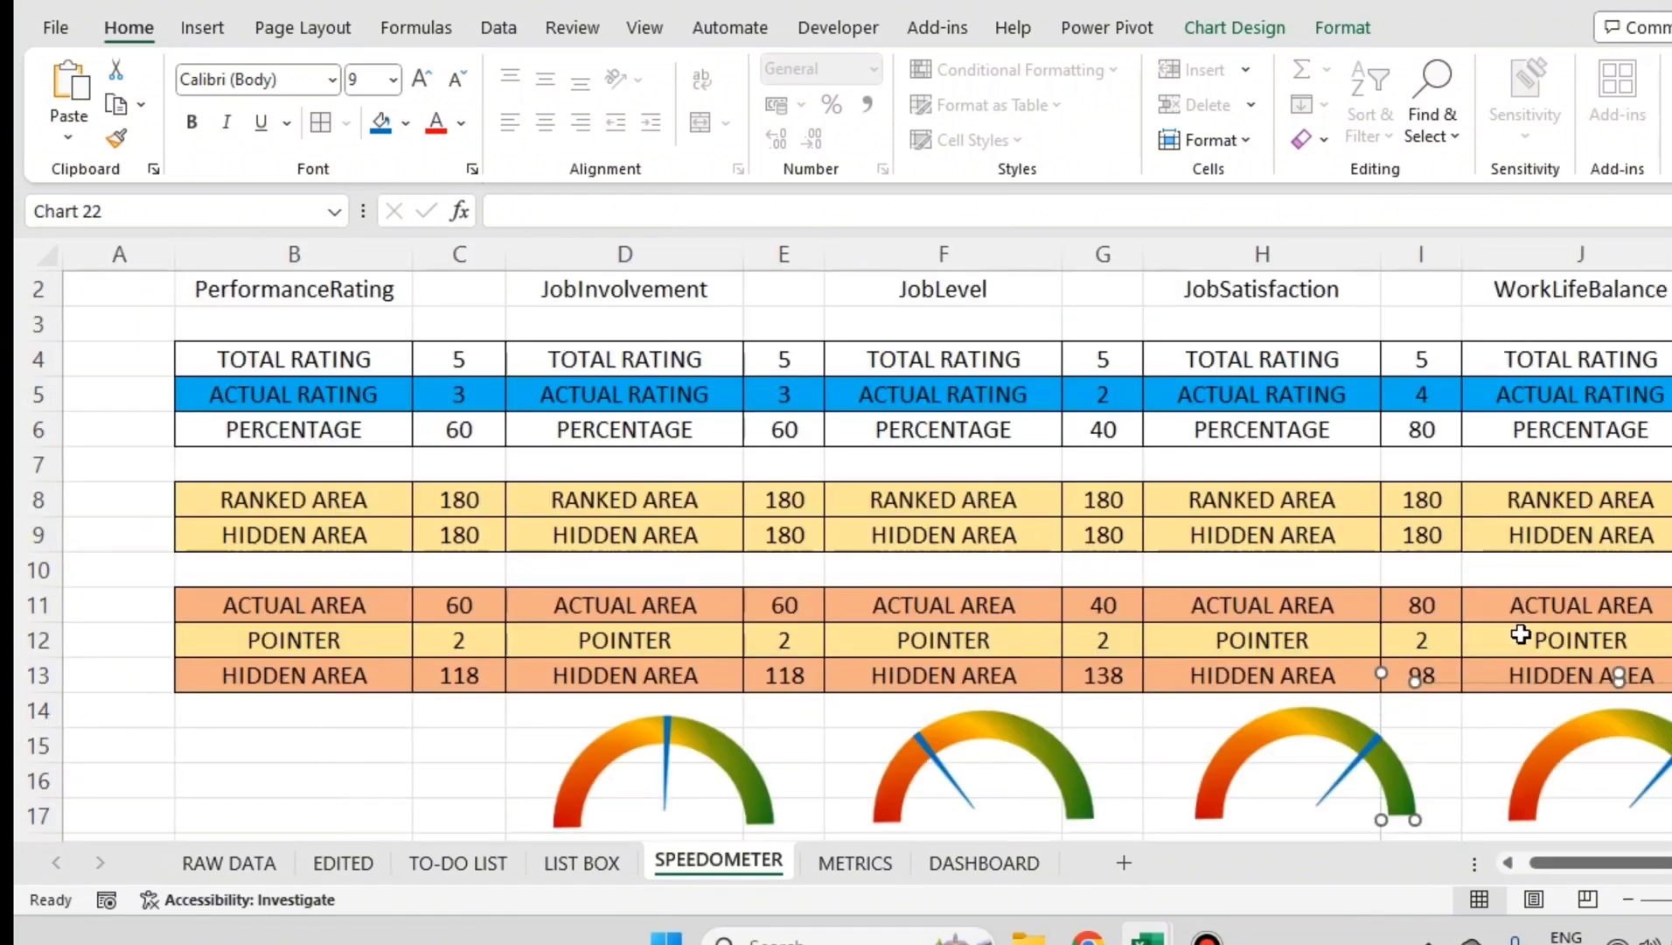
ctrl+scroll(1526, 631, down, 2)
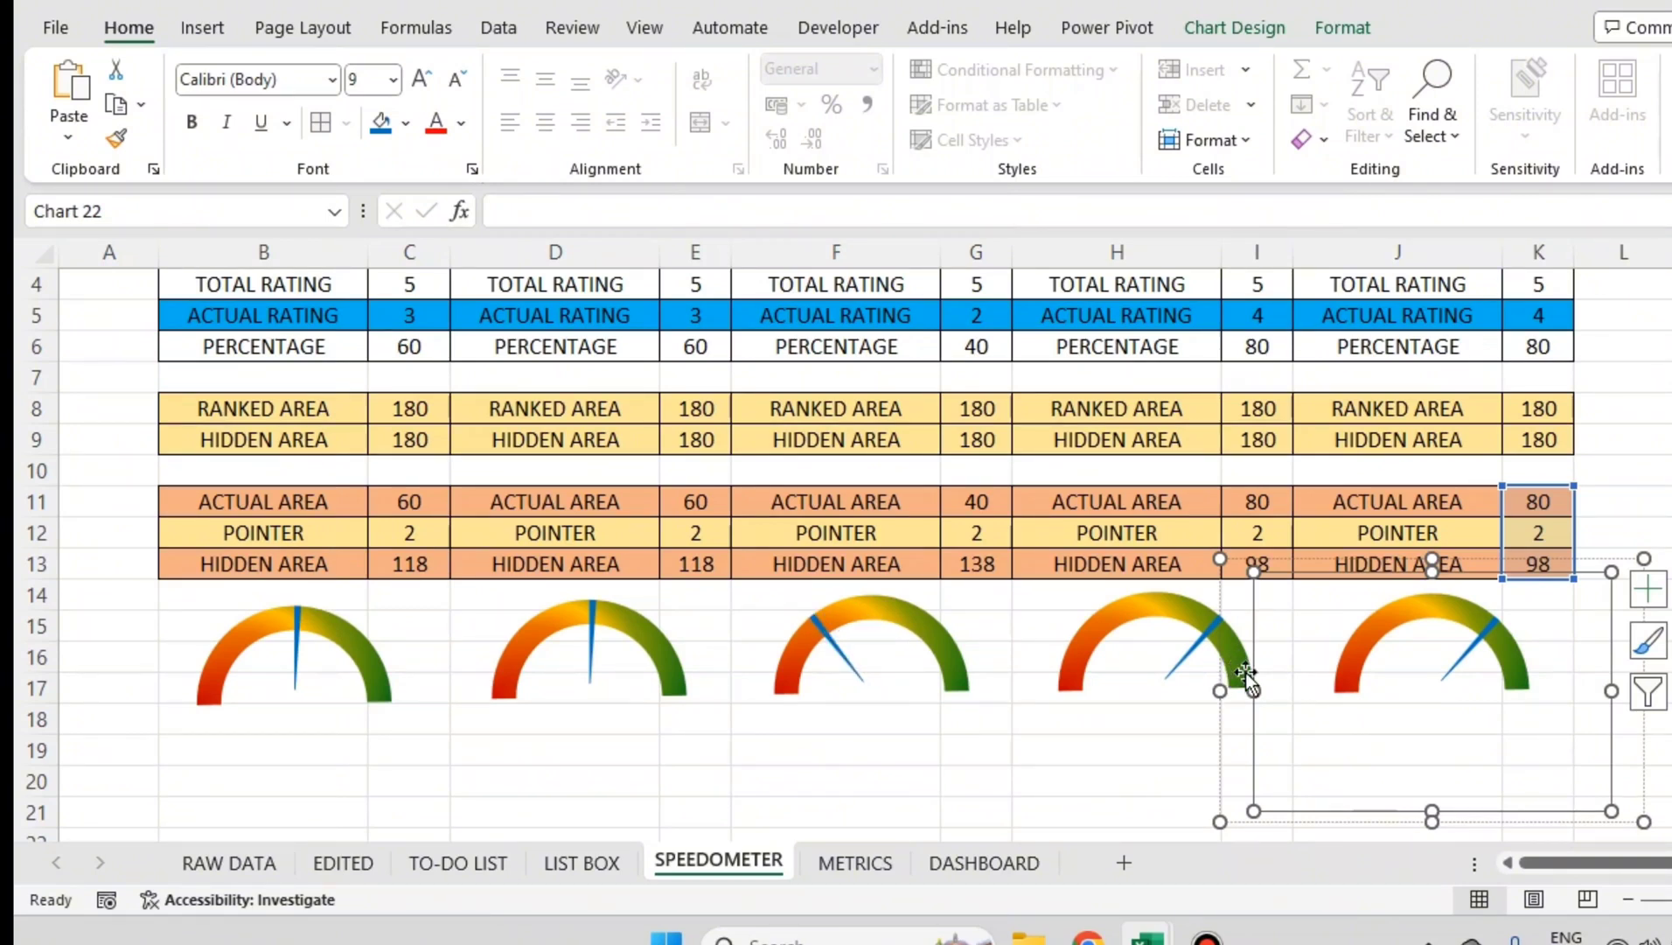
click(1547, 311)
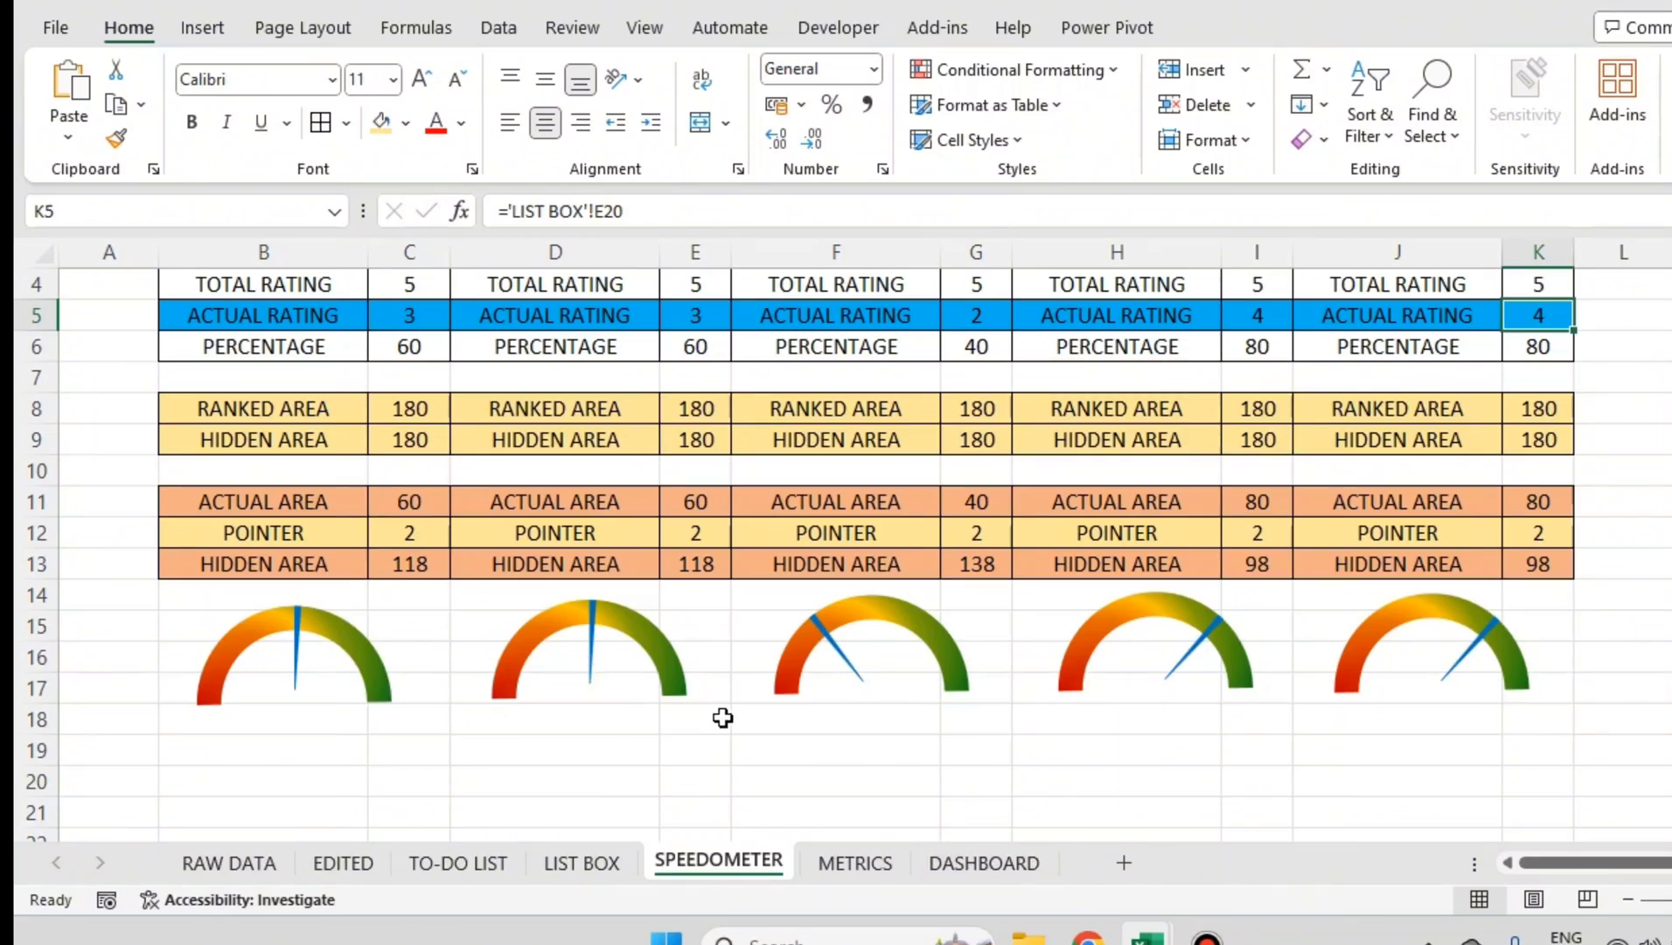
Step: Merge A8:A9 into a centred cell labelled 'DN 1'
scroll(1284, 664, up, 1)
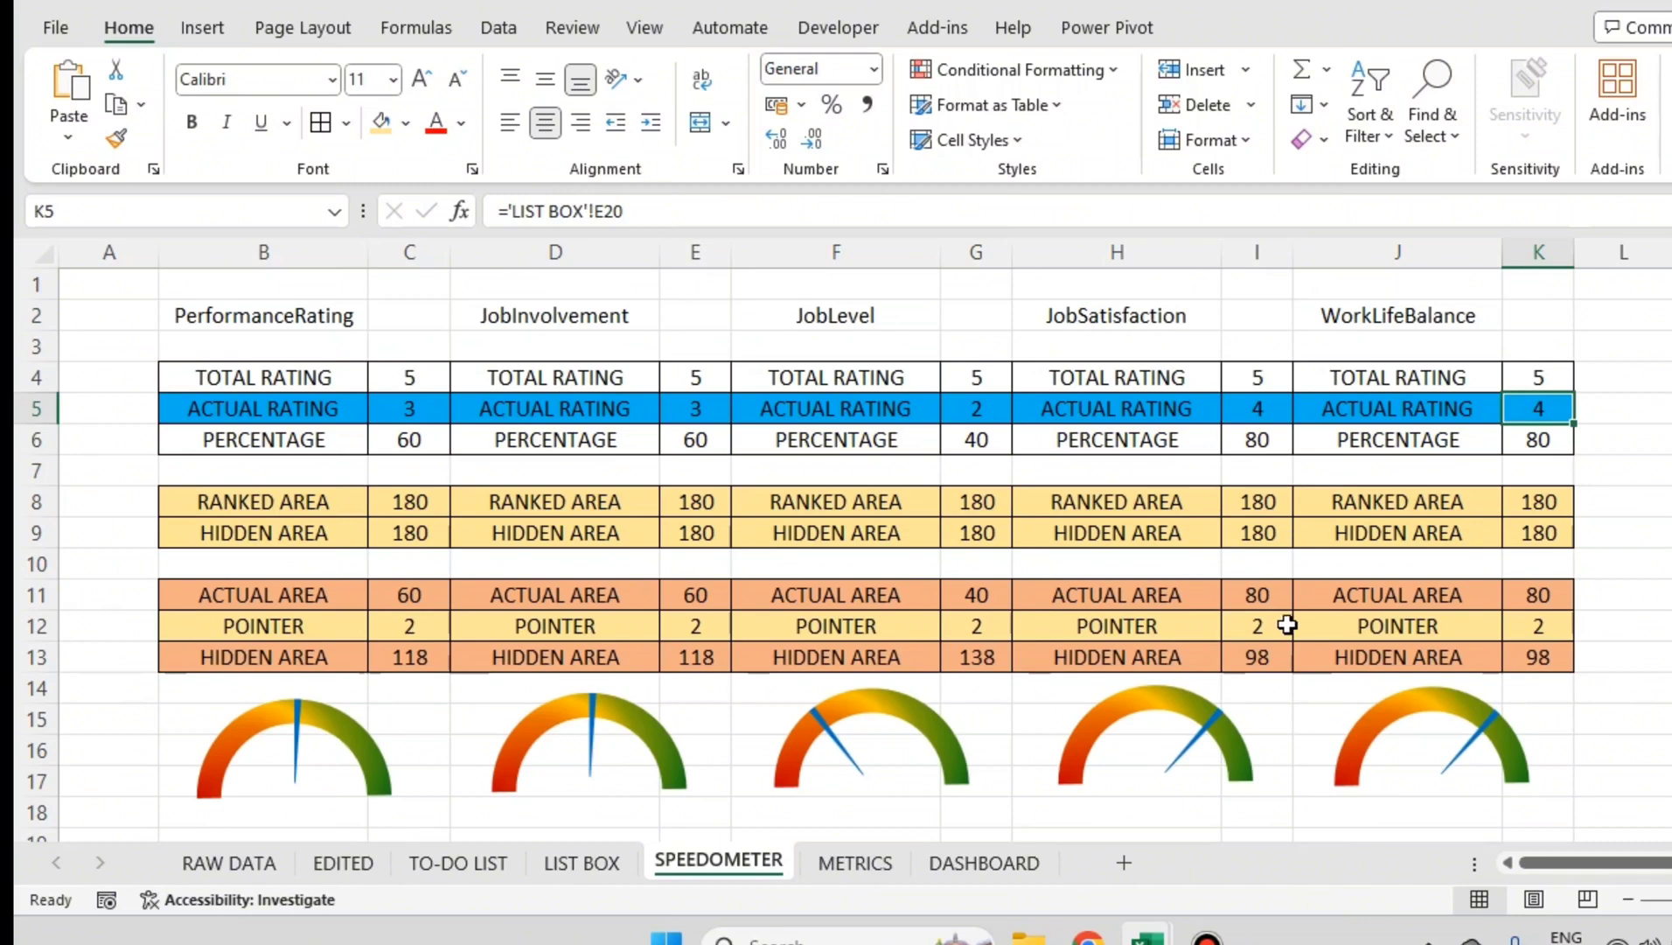
ctrl+scroll(1287, 624, down, 1)
scroll(1287, 621, down, 1)
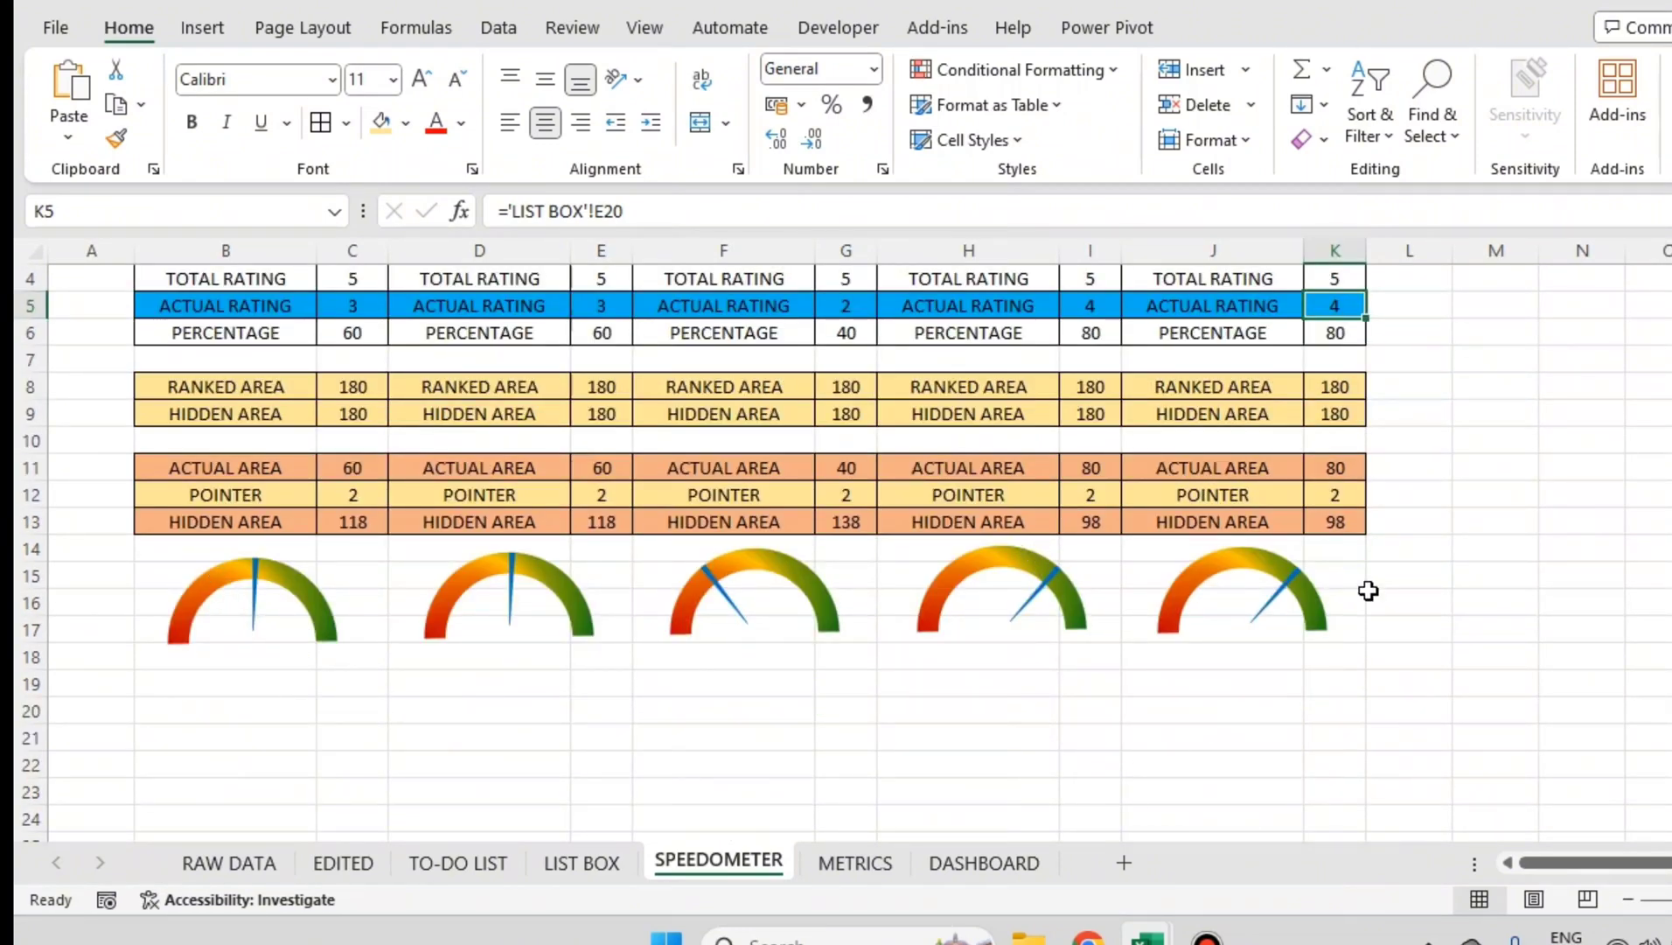
scroll(1370, 582, up, 1)
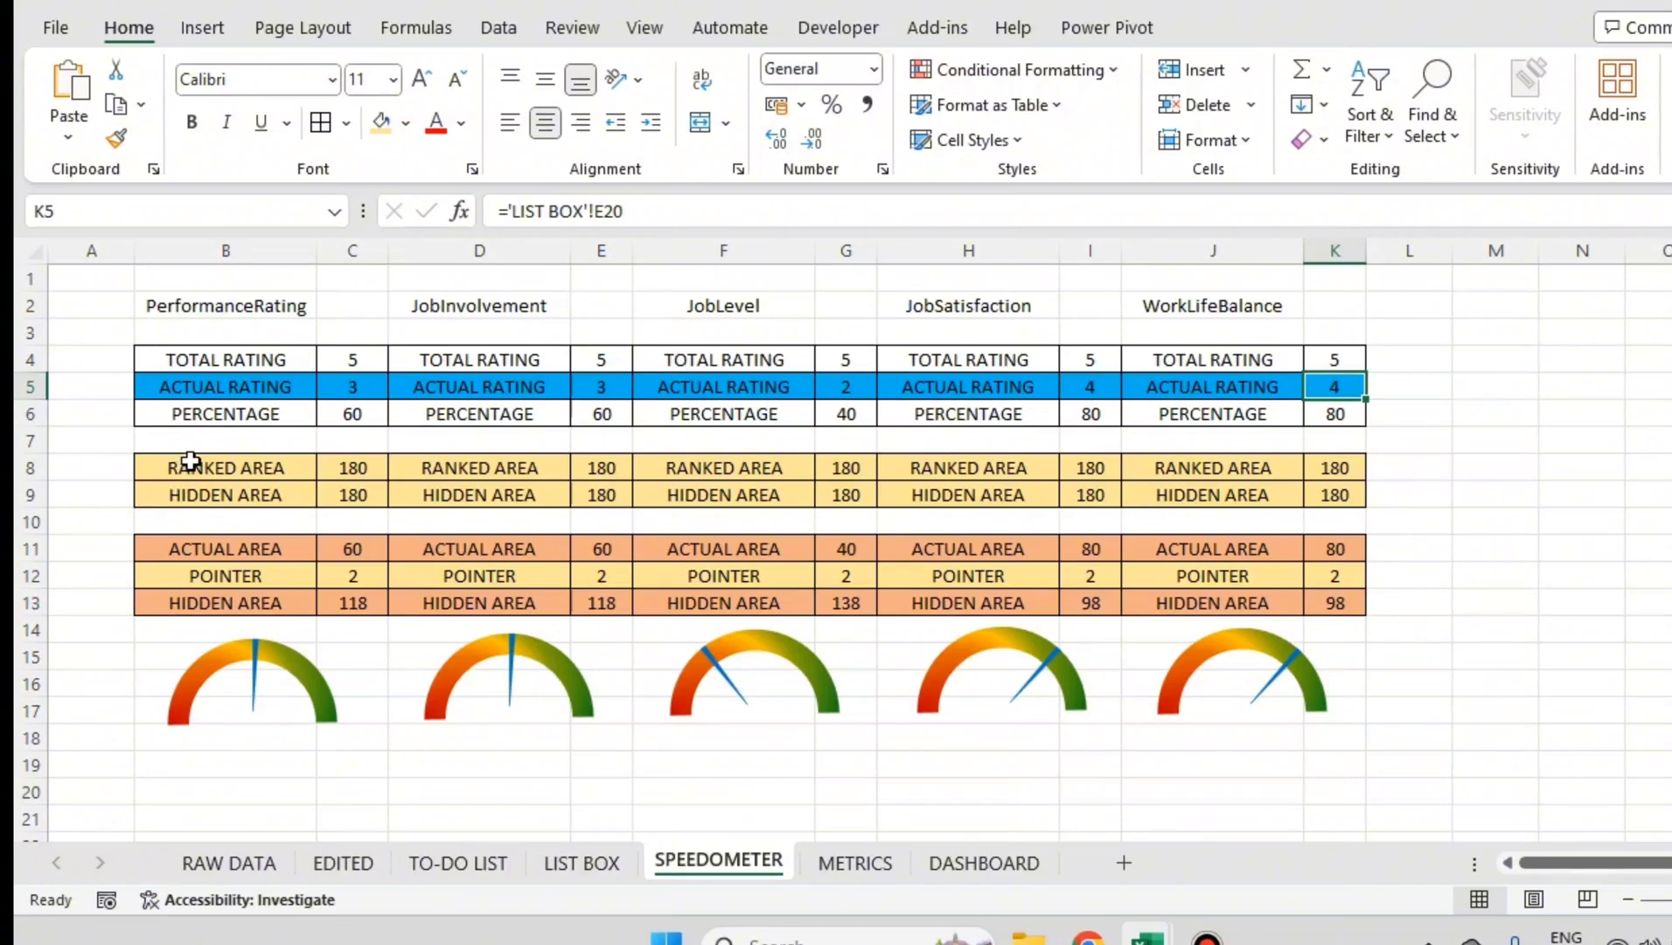
drag(55, 468, 76, 489)
click(710, 125)
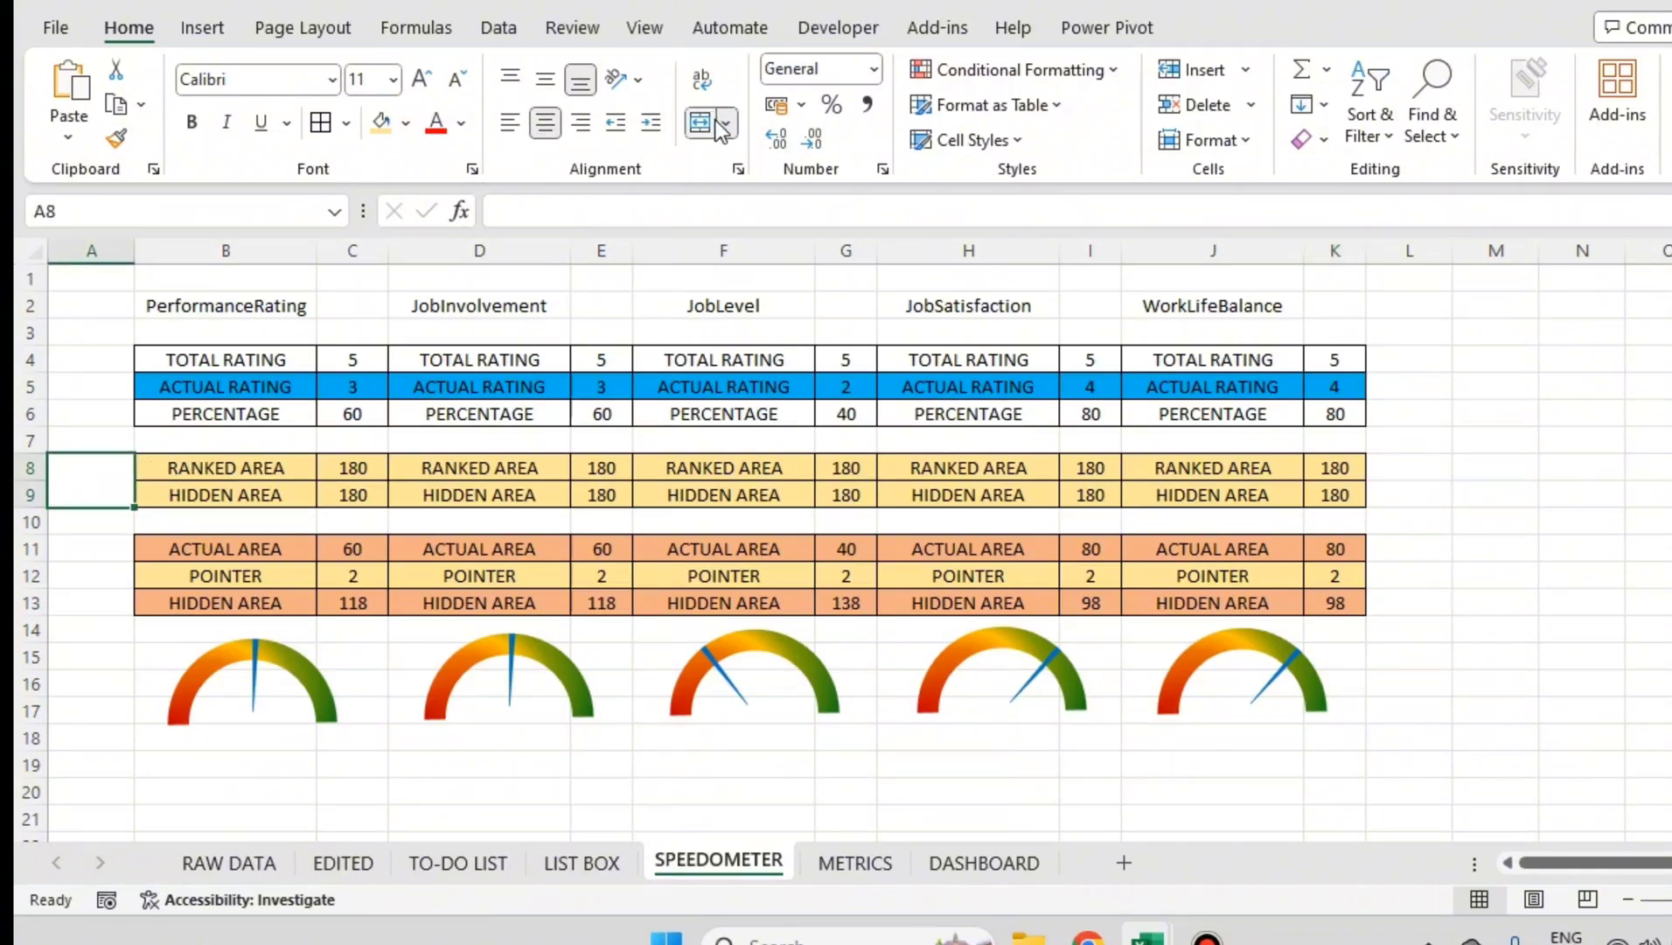
text(DN 1)
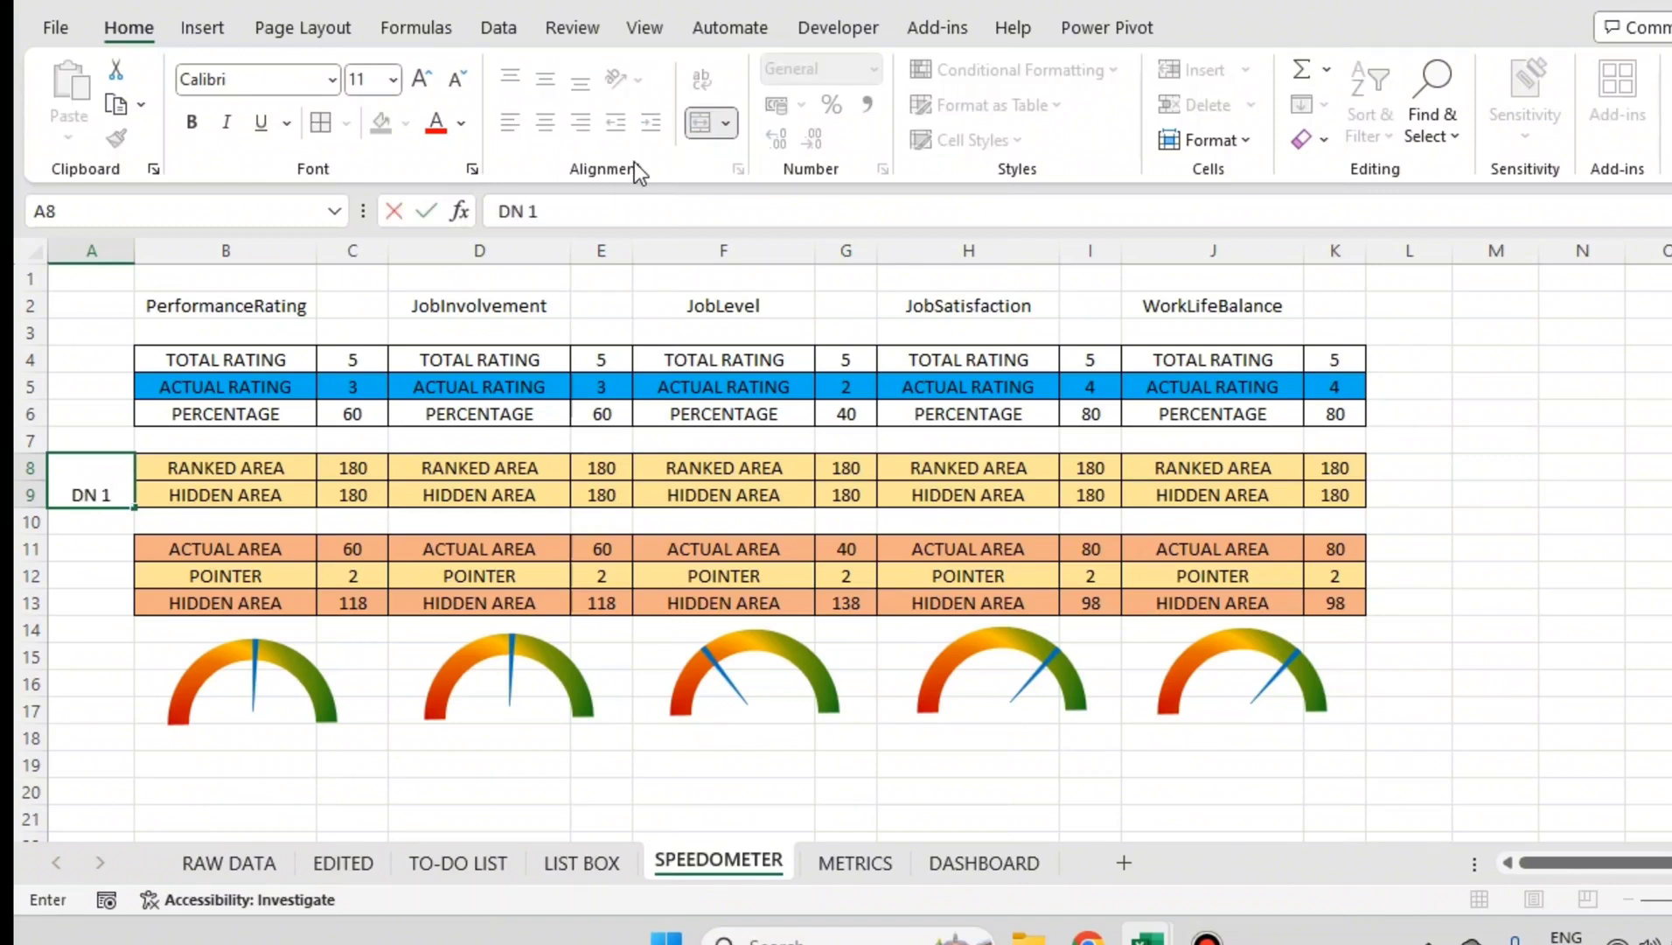
Step: Merge A11:A13 as 'DN 2', then review the formulas in C12, C11 and C6
drag(96, 550, 104, 604)
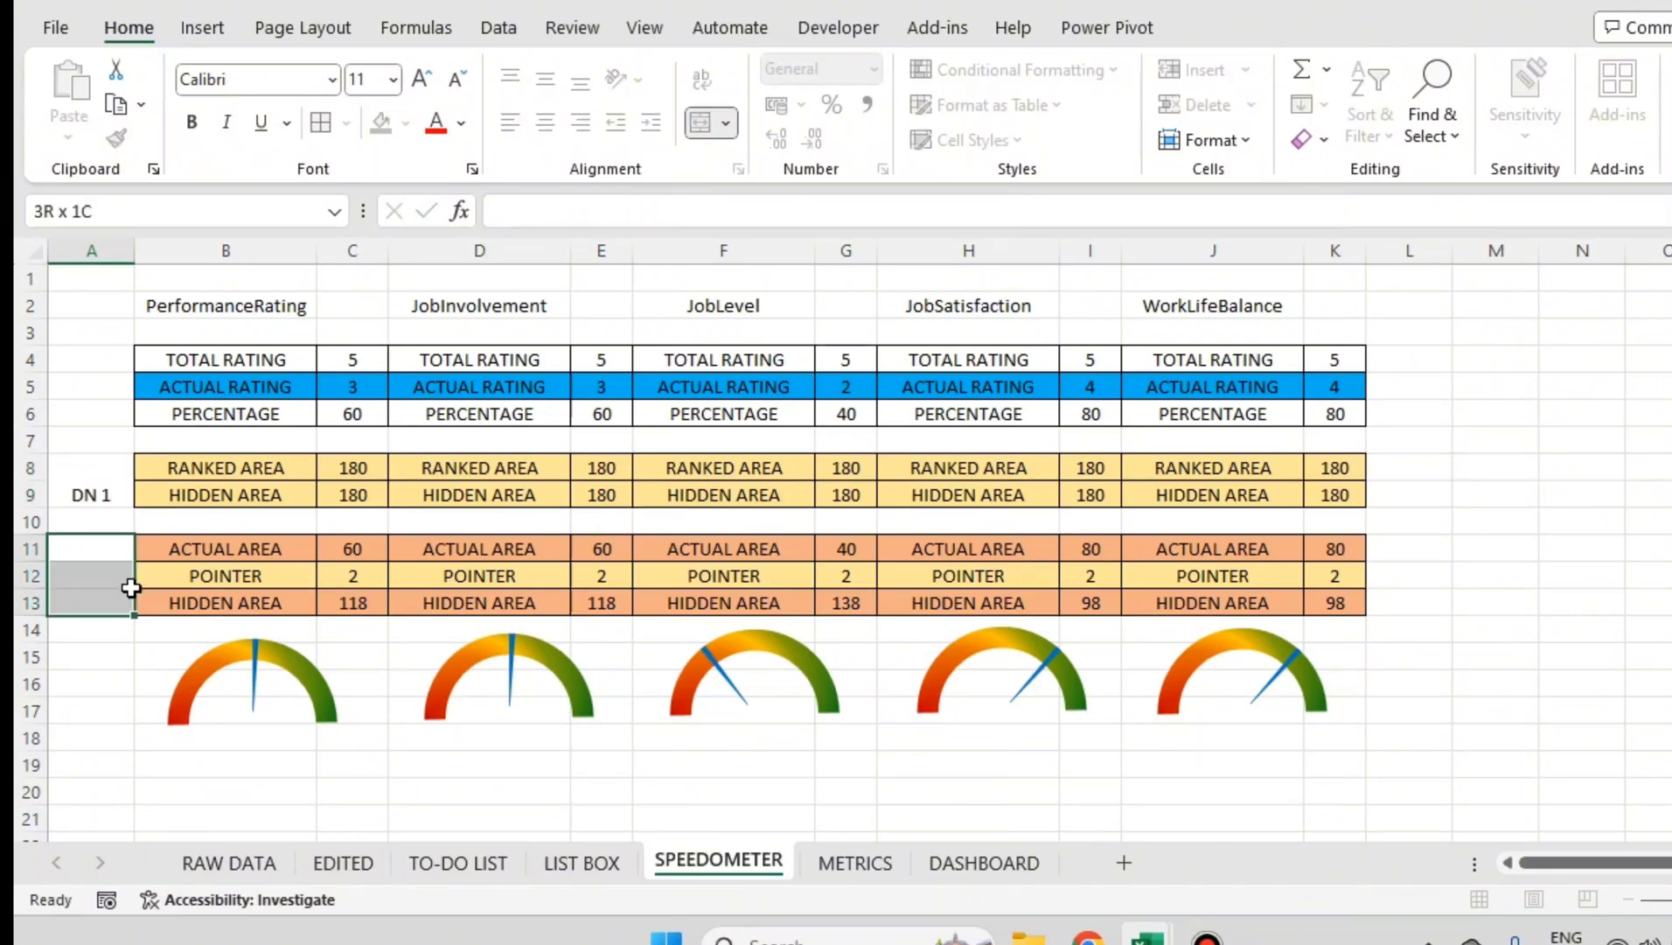
click(702, 124)
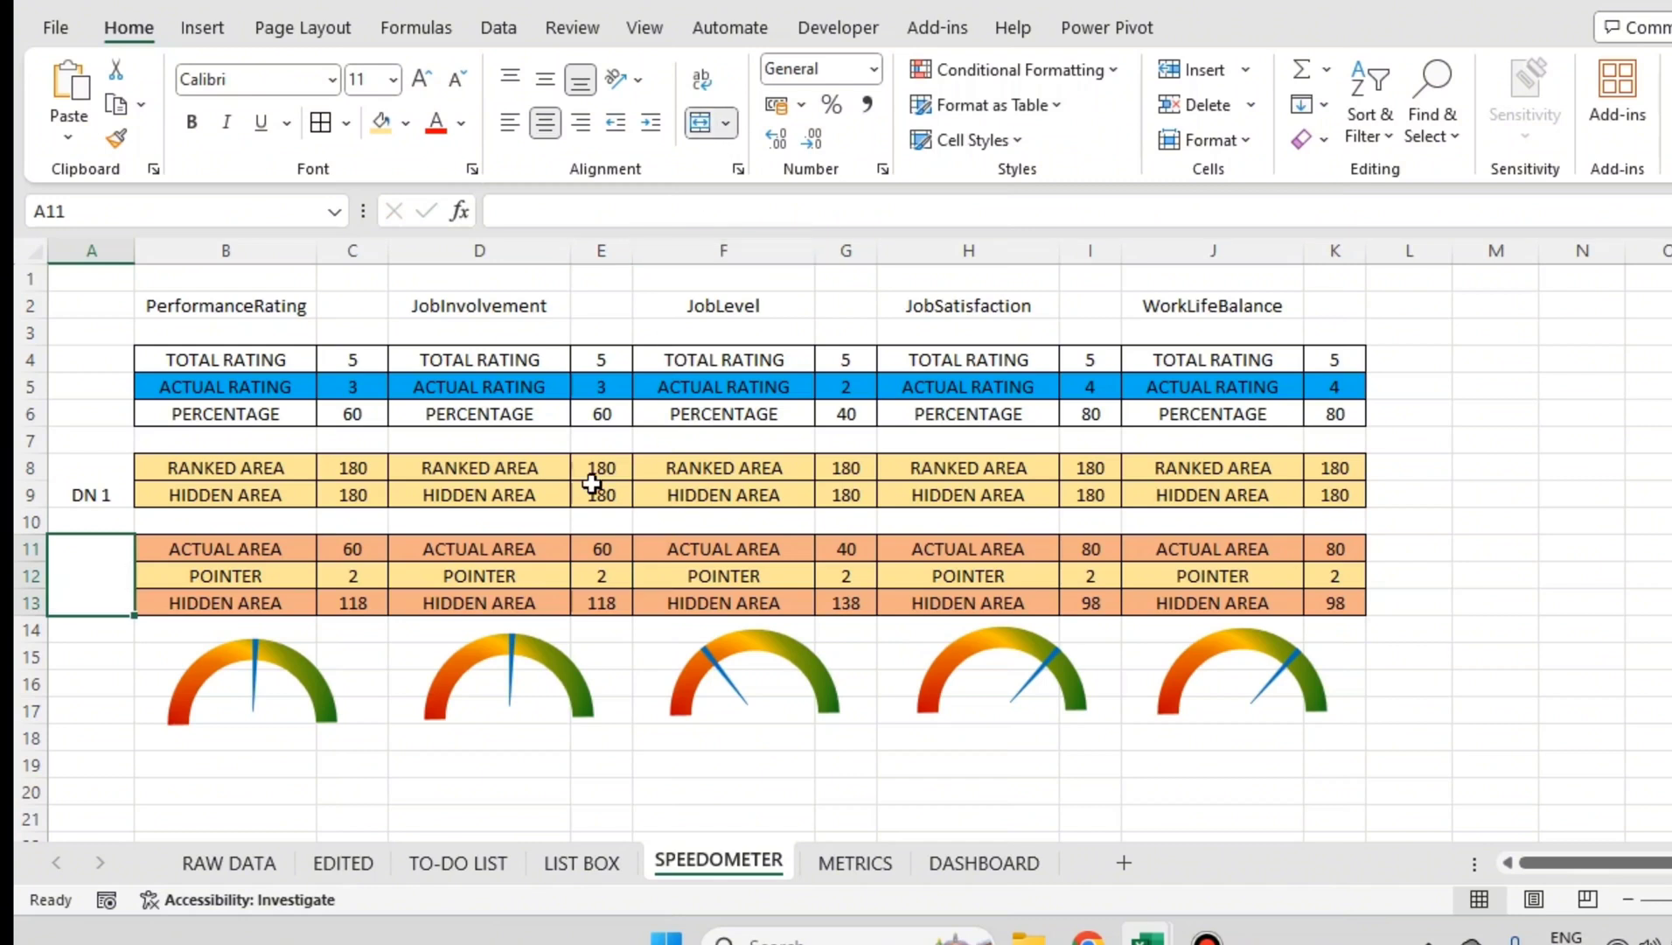
text(DN 2)
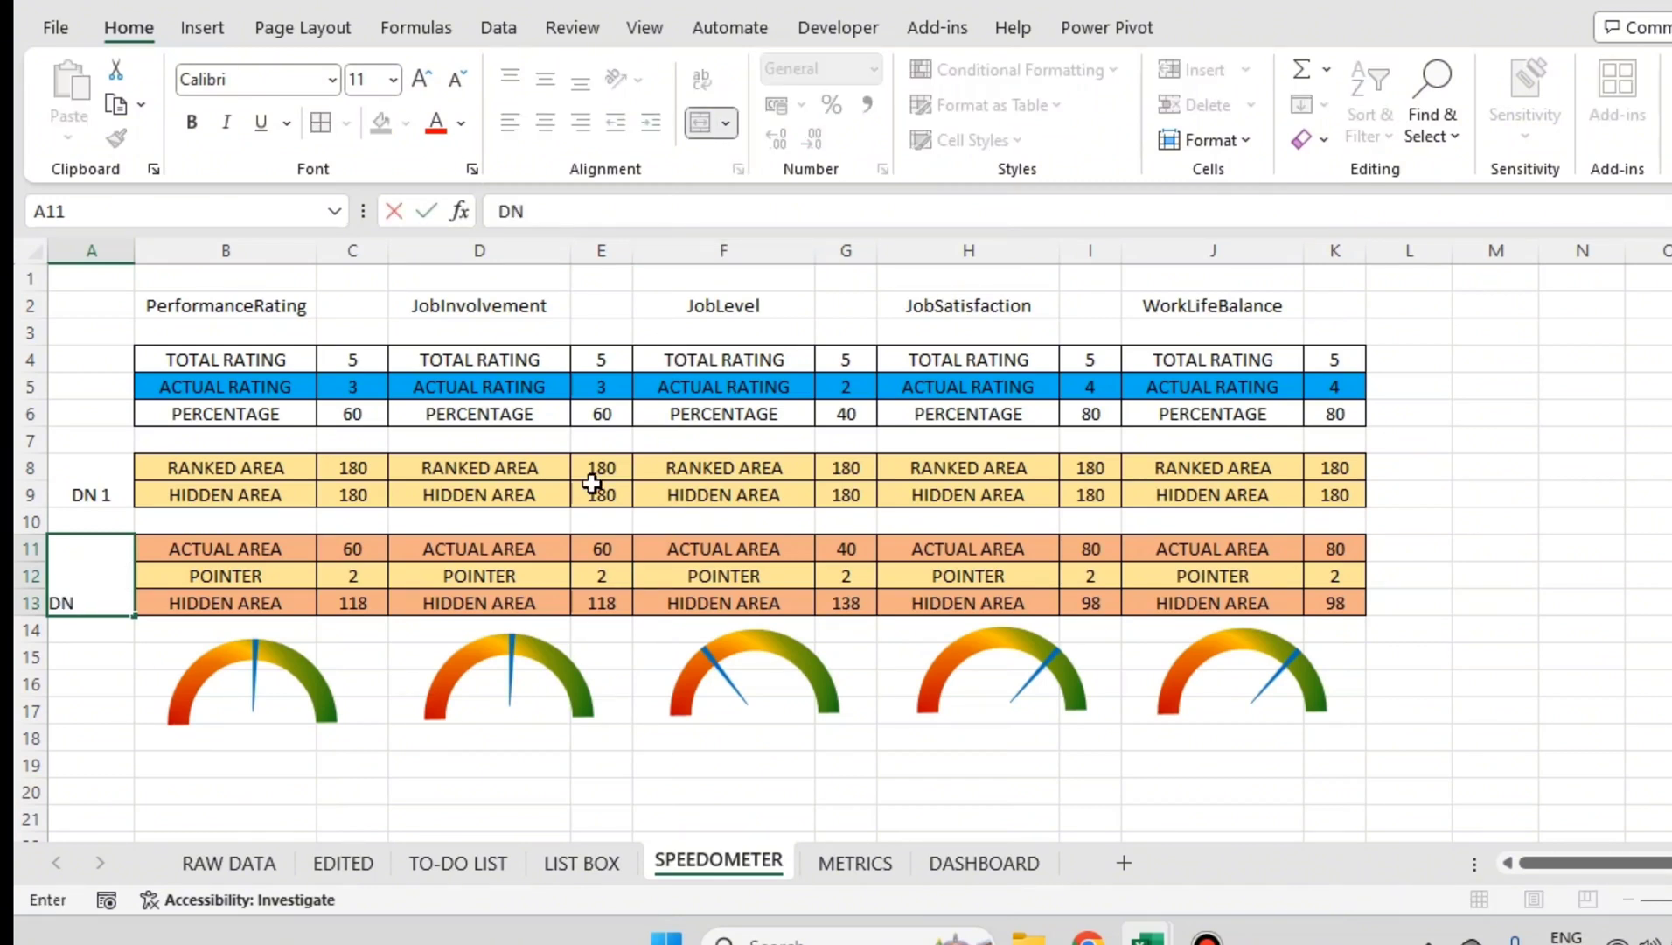
click(104, 428)
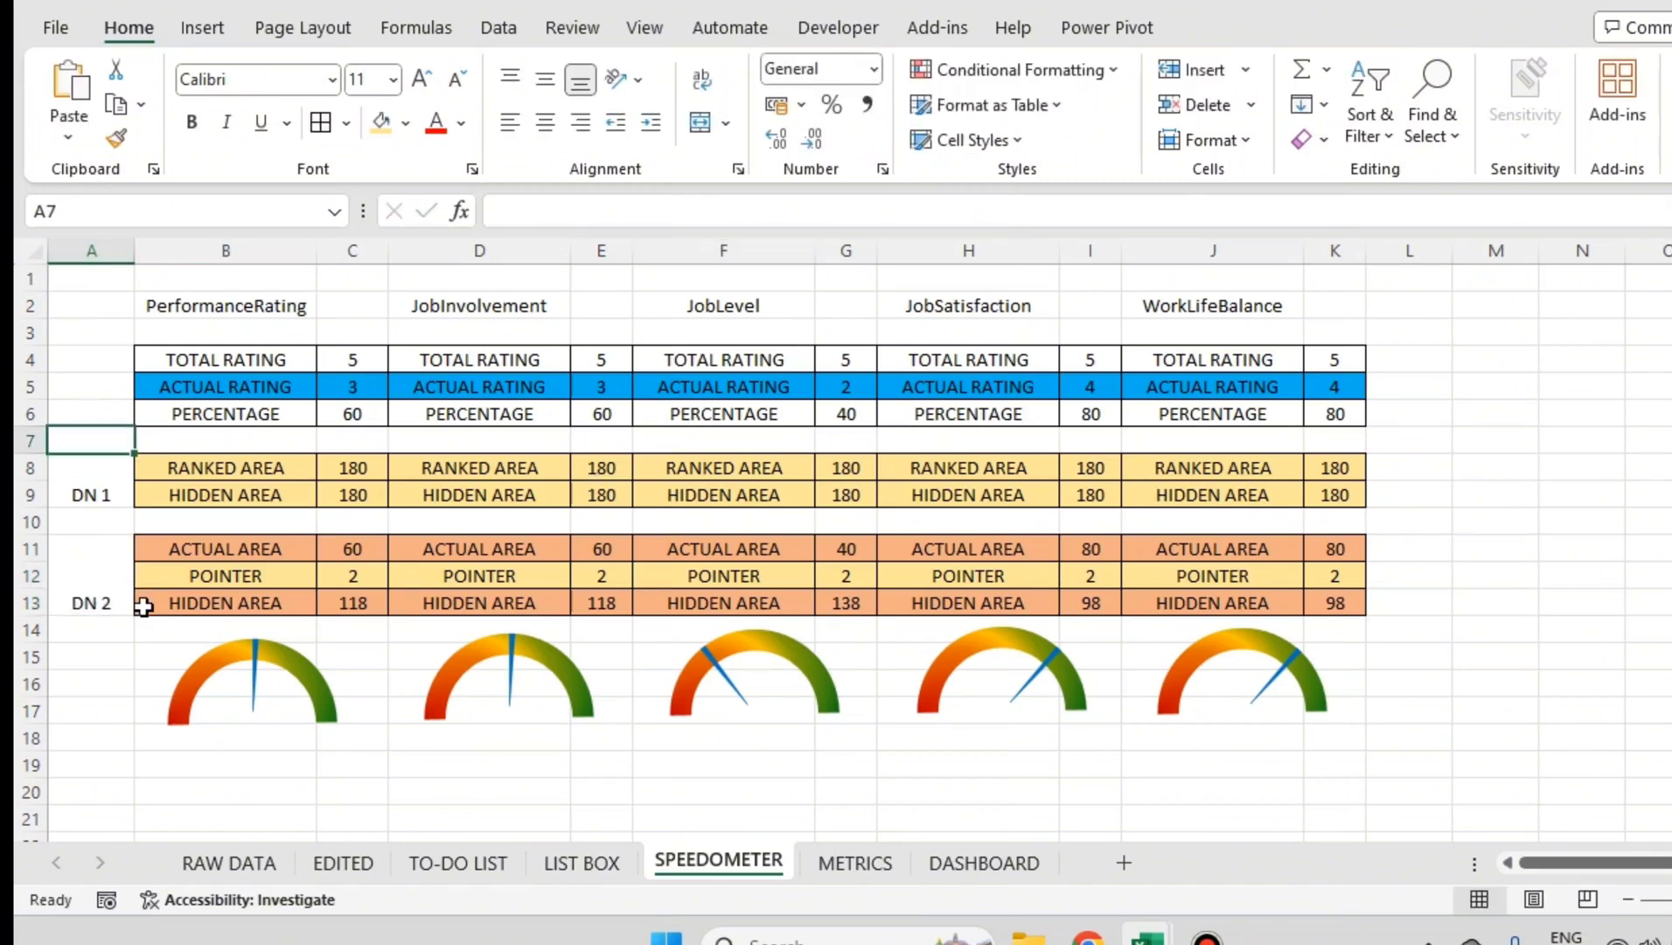
click(360, 573)
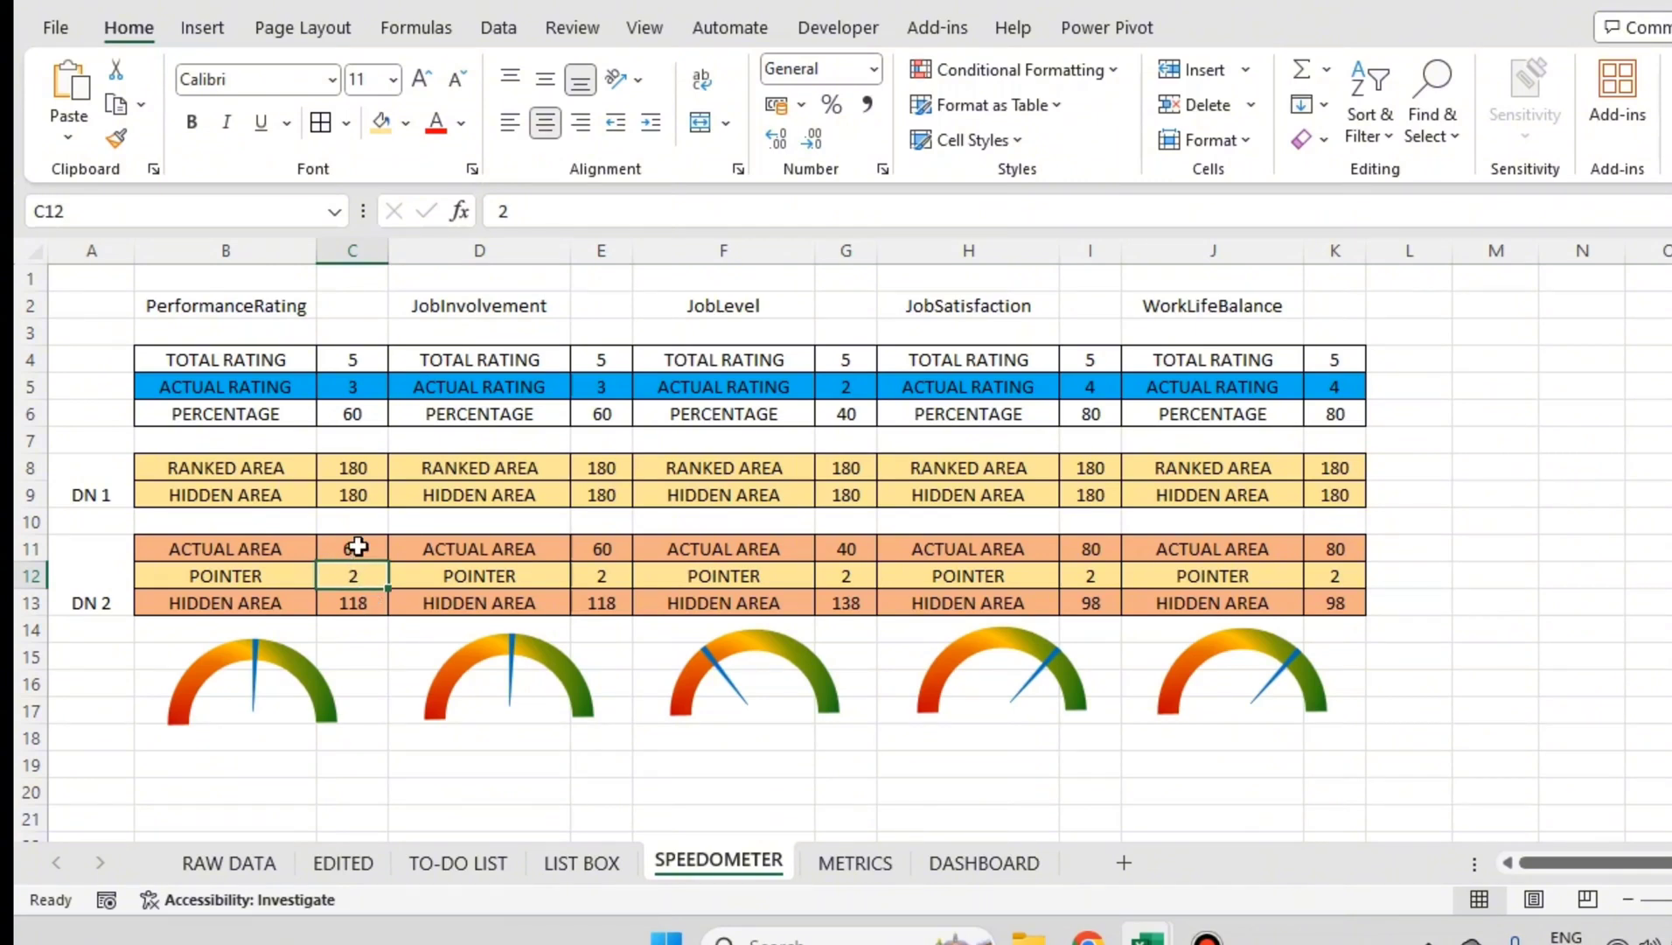
click(357, 546)
click(376, 407)
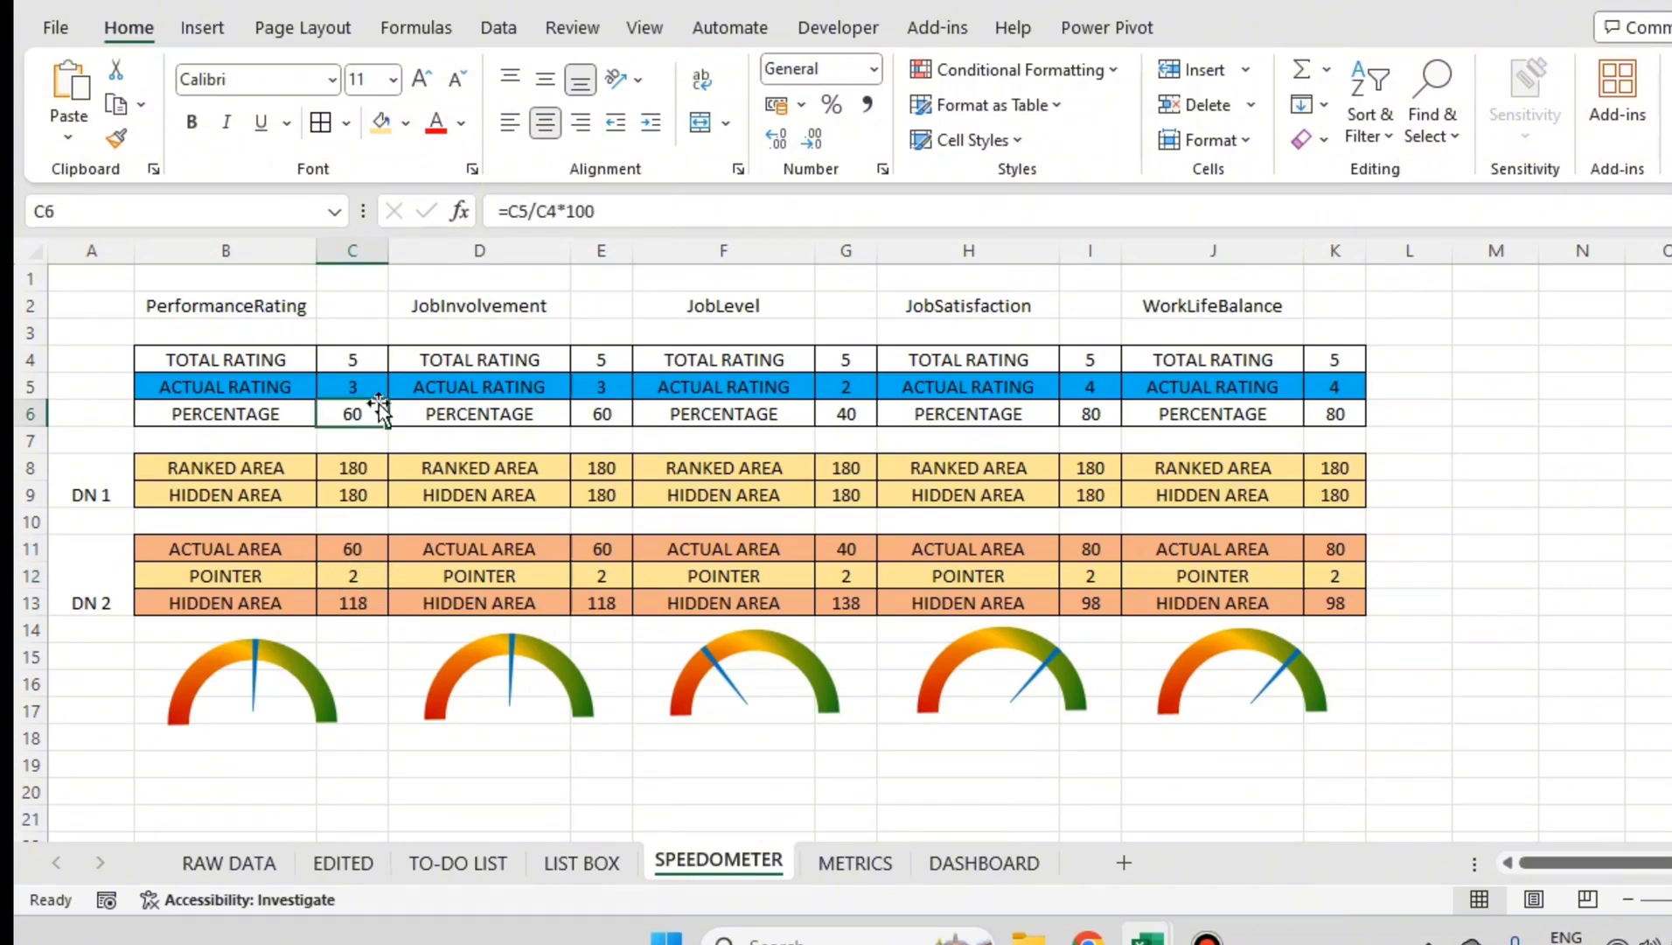
Step: Draw a straight arrow from the PERCENTAGE cell C6 down to ACTUAL AREA C11
click(202, 27)
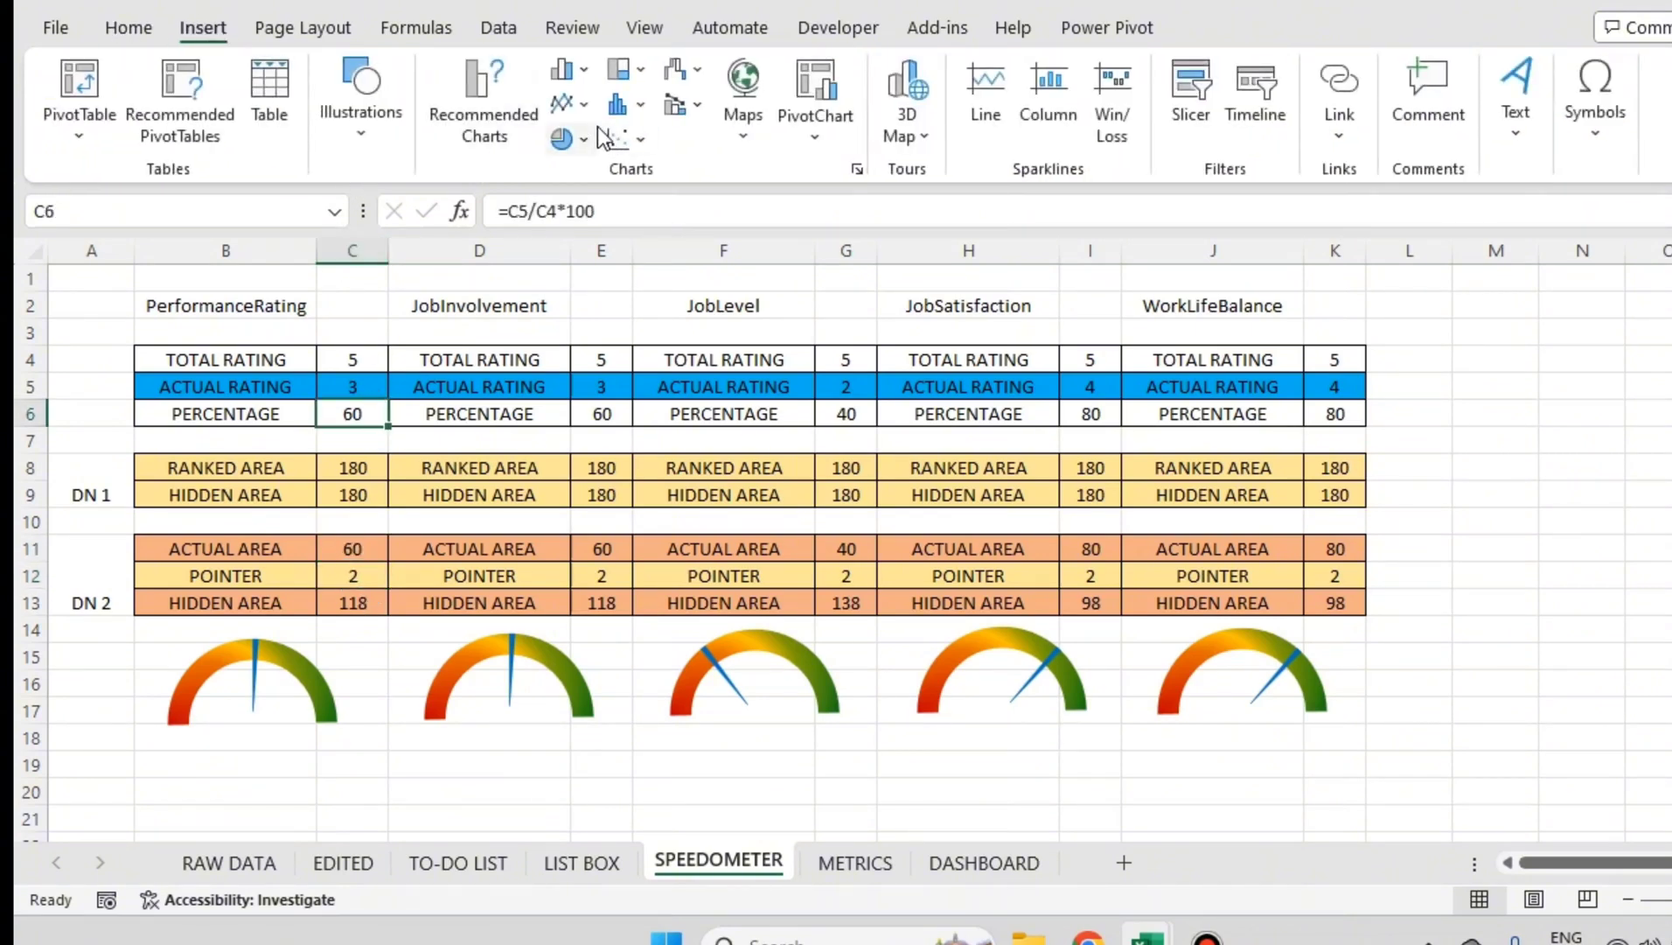
click(365, 114)
click(412, 252)
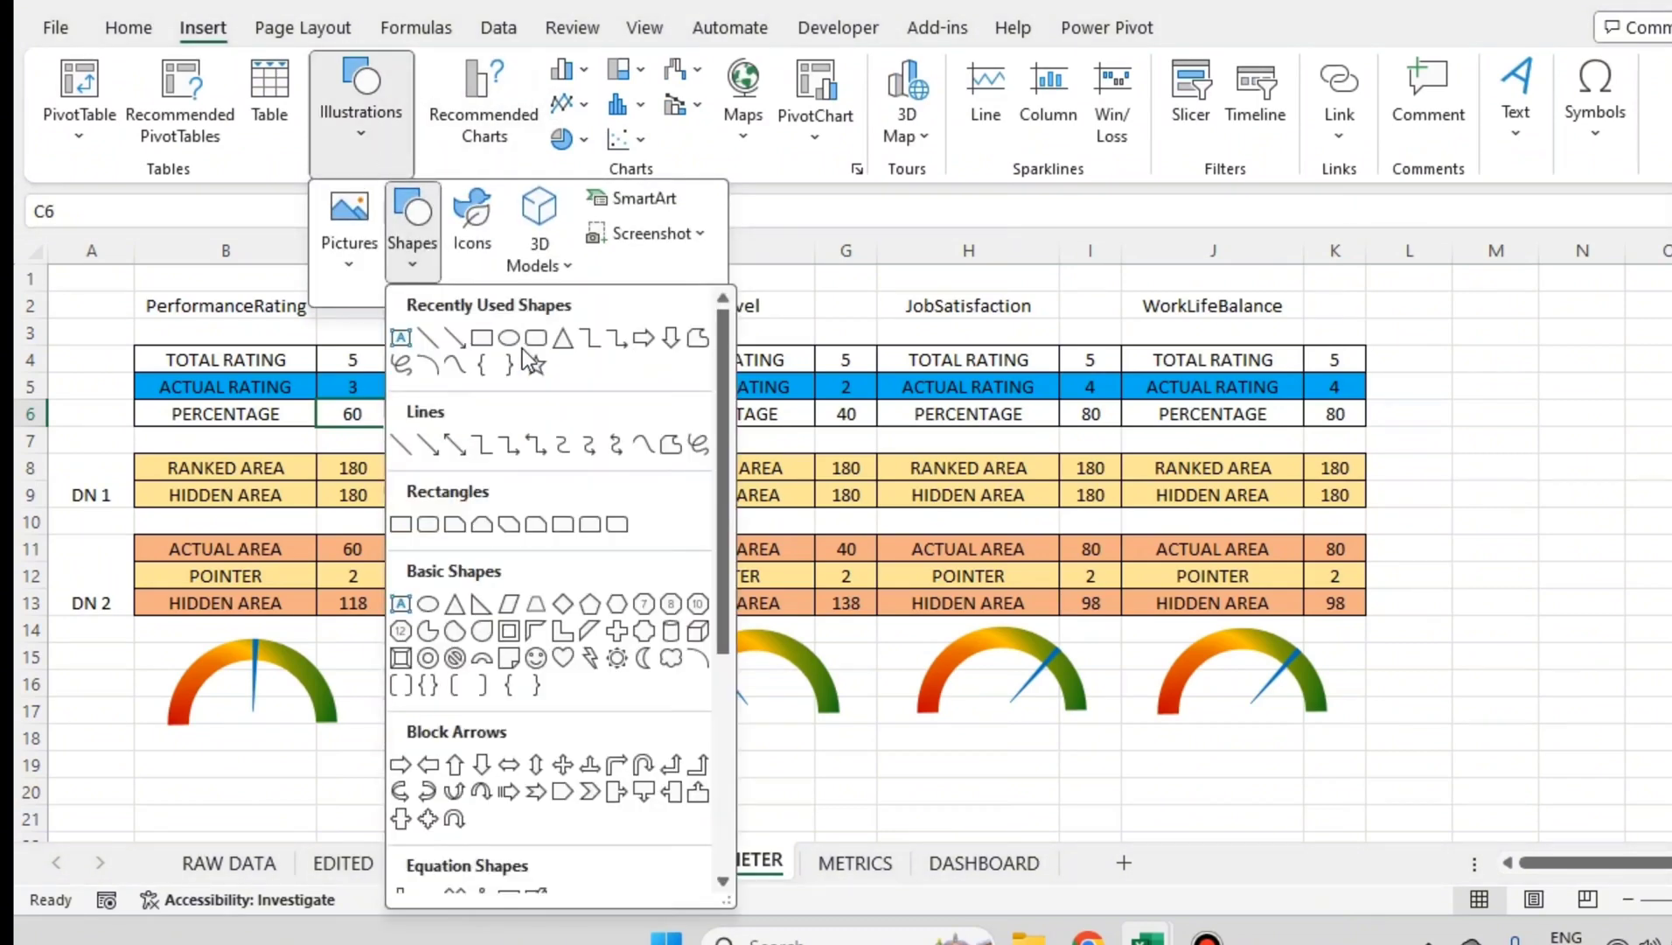
click(453, 340)
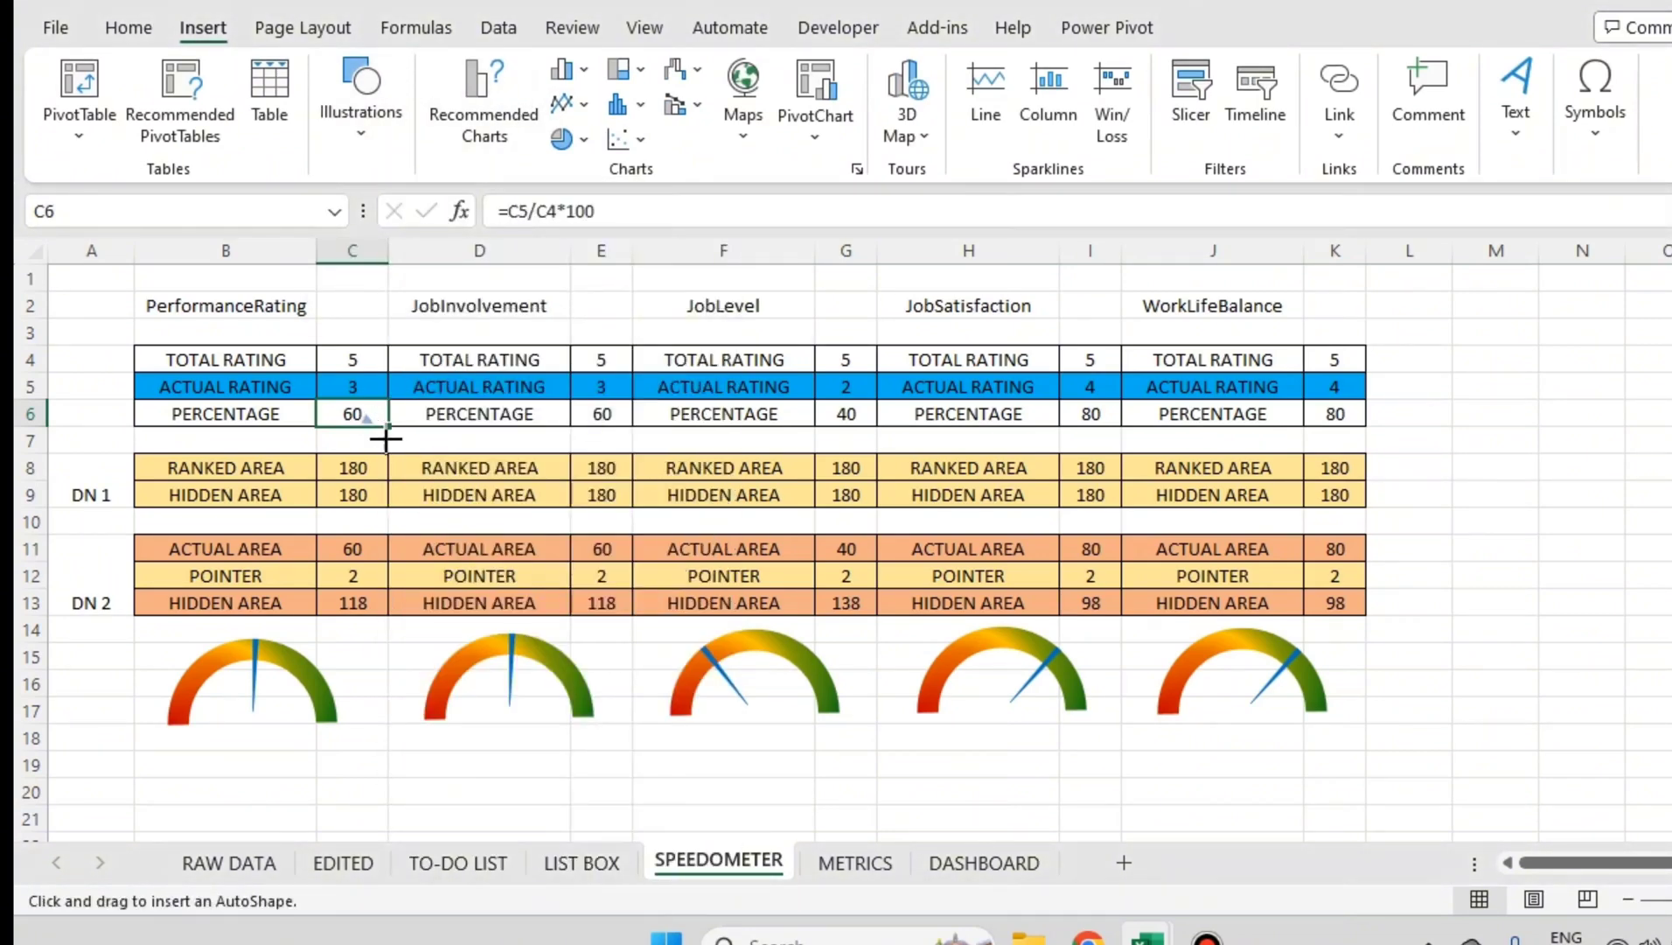
drag(367, 425, 367, 543)
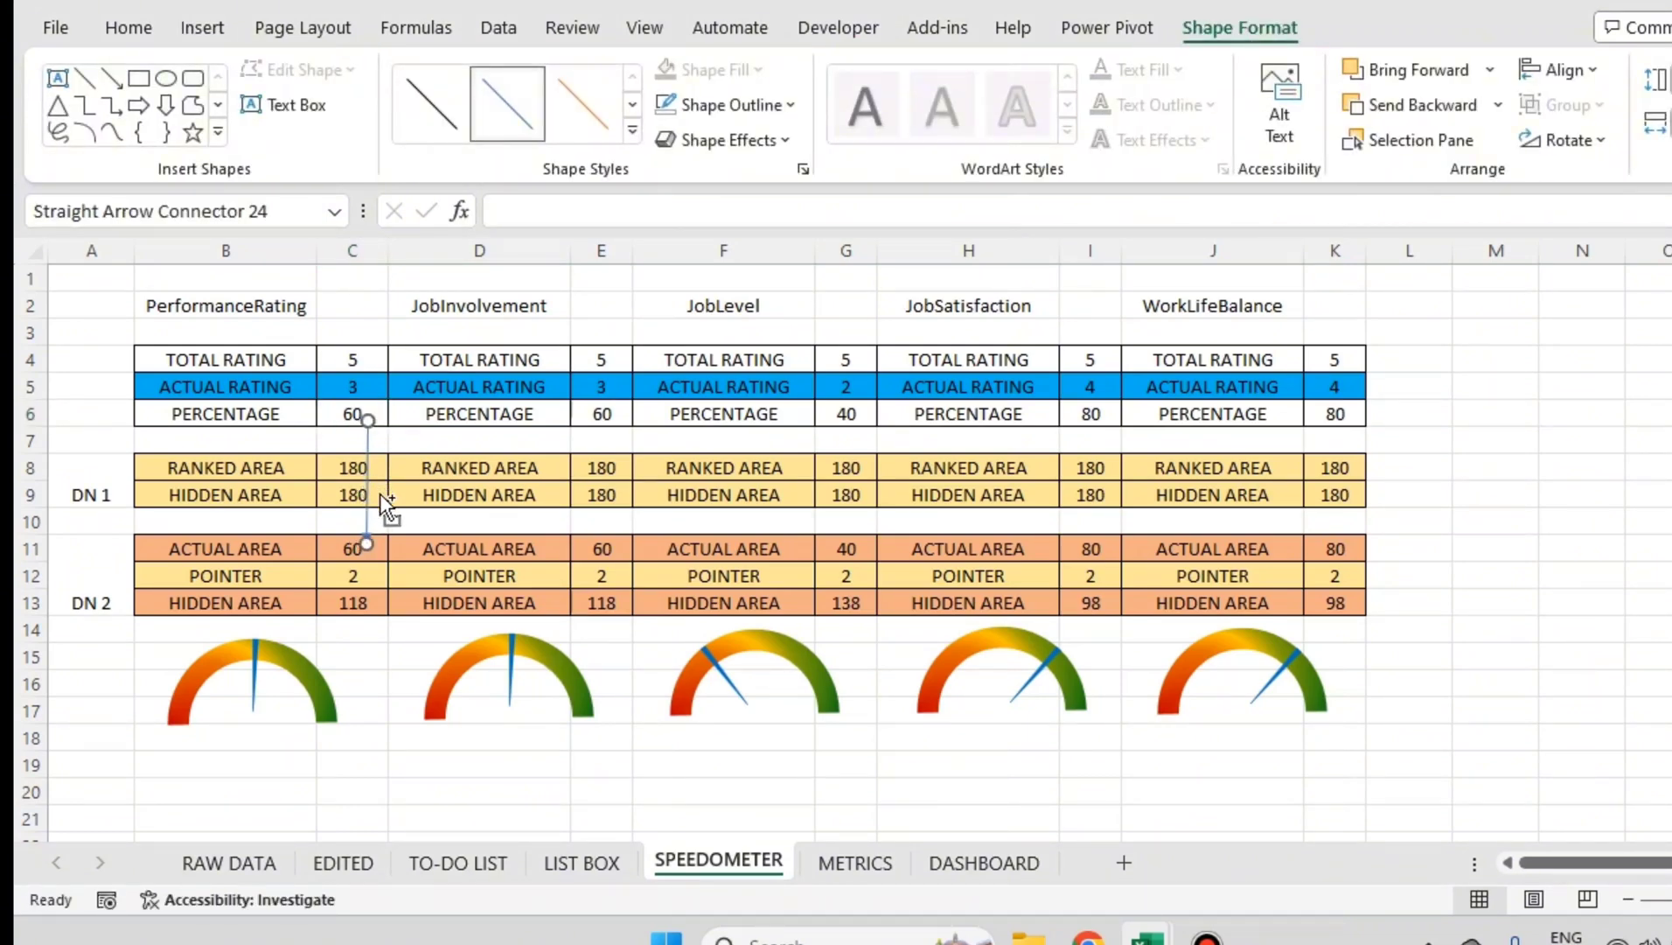
Step: Copy the arrow to link E6 to E11 and set E11's formula to =E6
key(ctrl+c)
key(ctrl+v)
drag(381, 507, 610, 479)
click(597, 548)
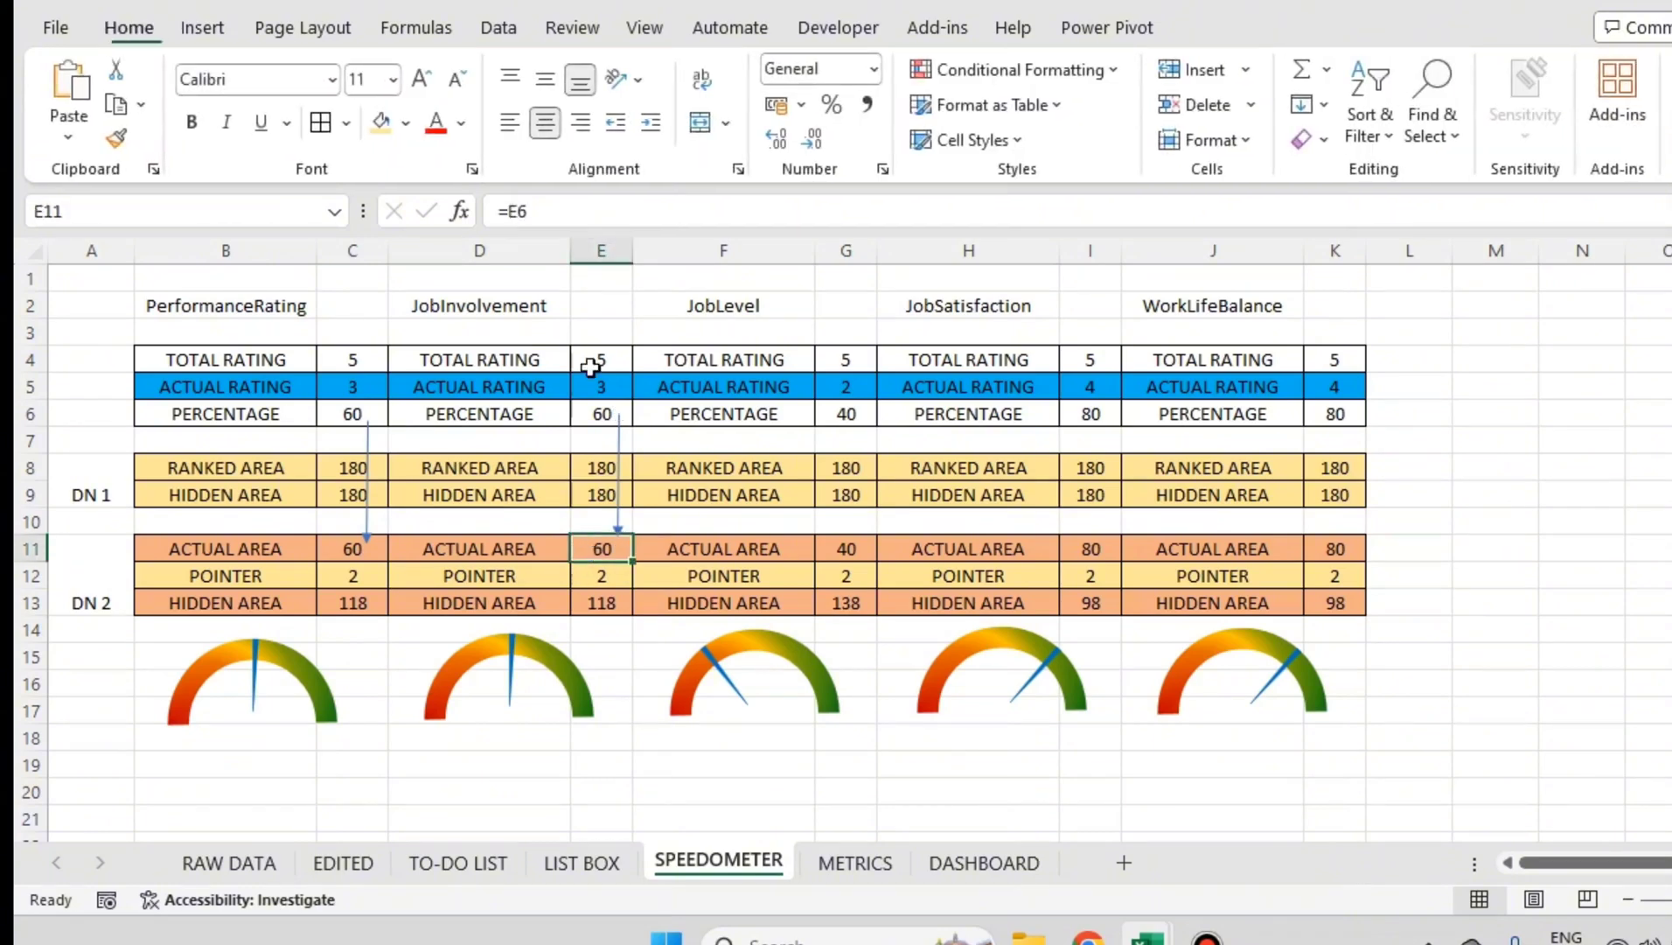
double_click(616, 552)
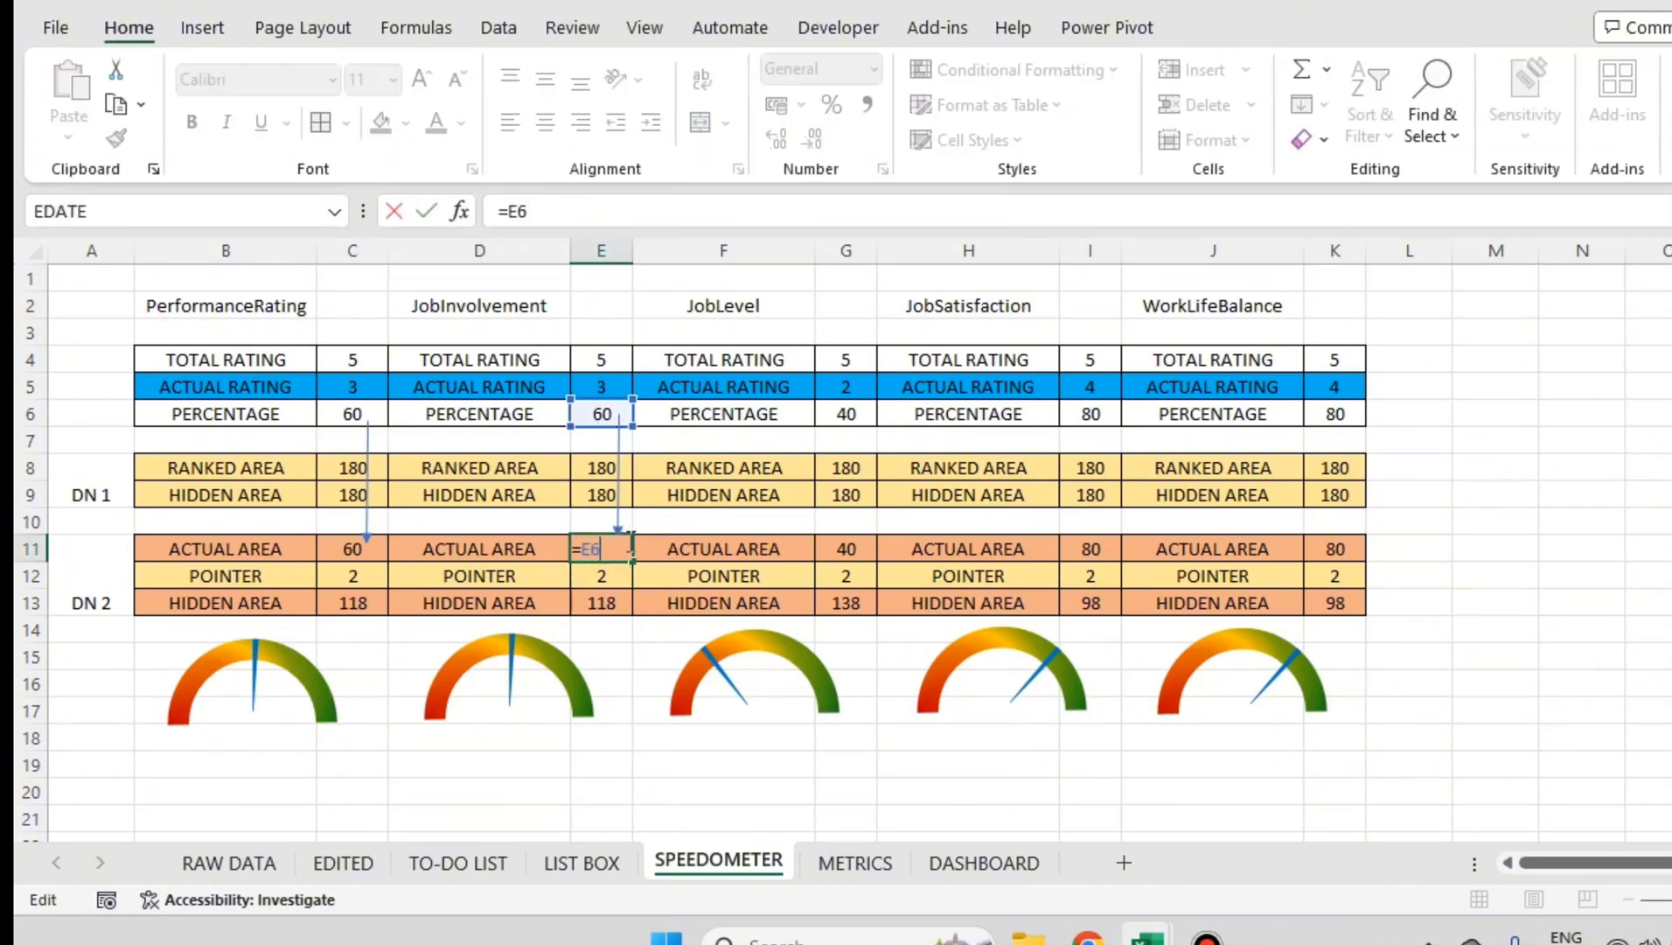
click(764, 470)
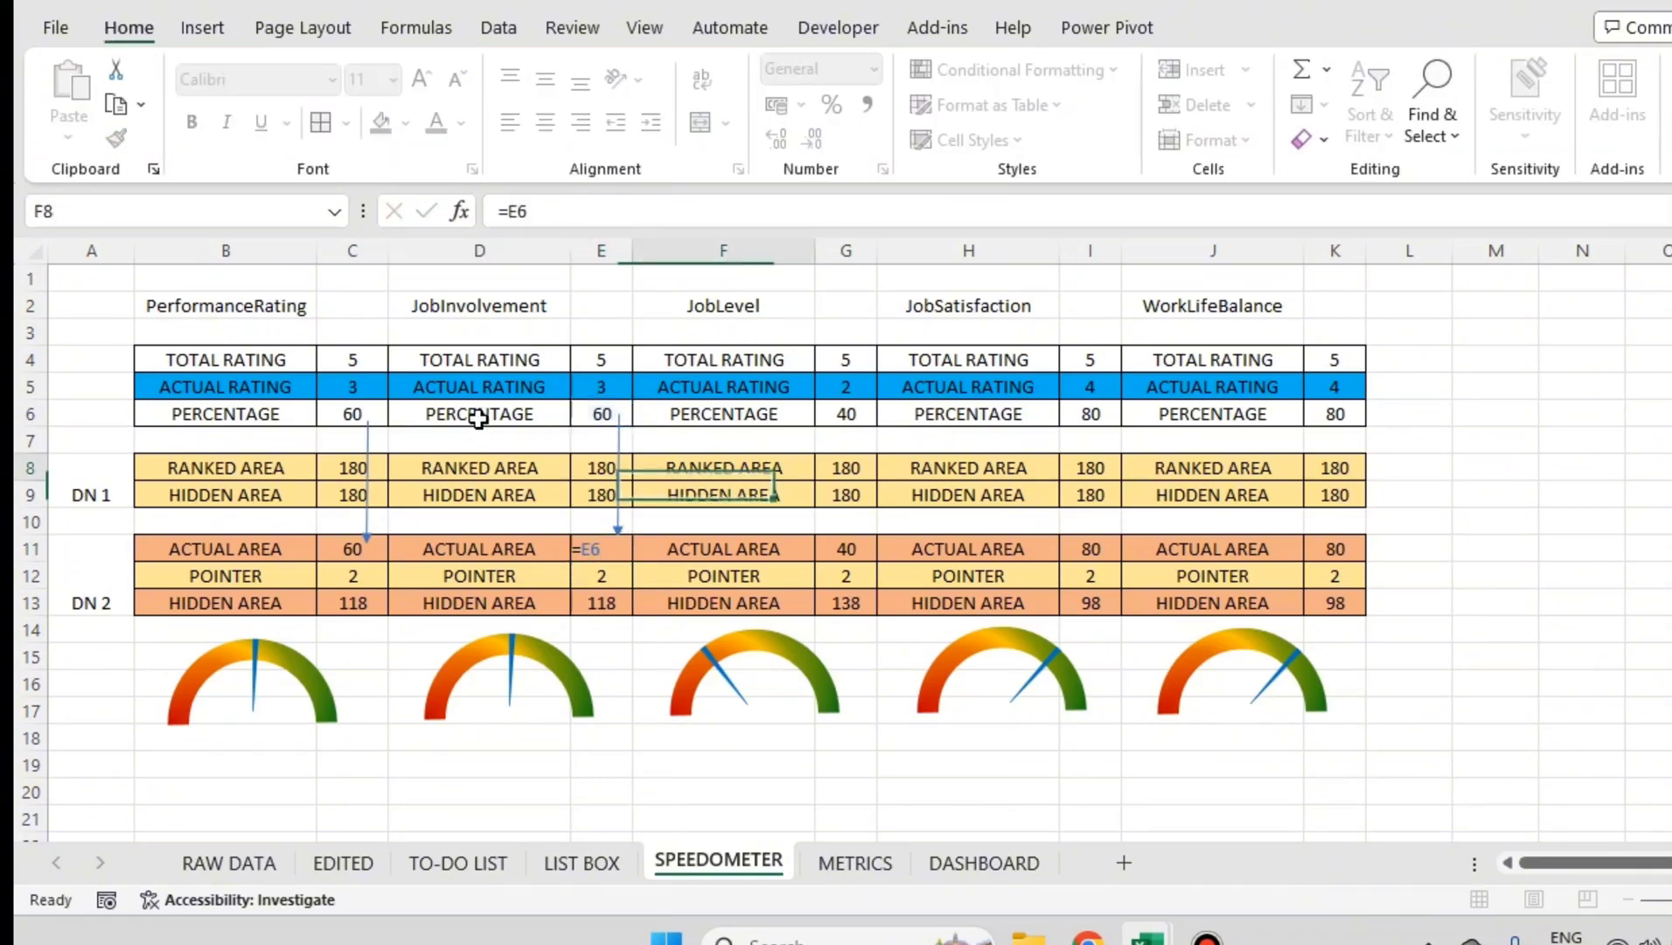
drag(226, 359, 1332, 360)
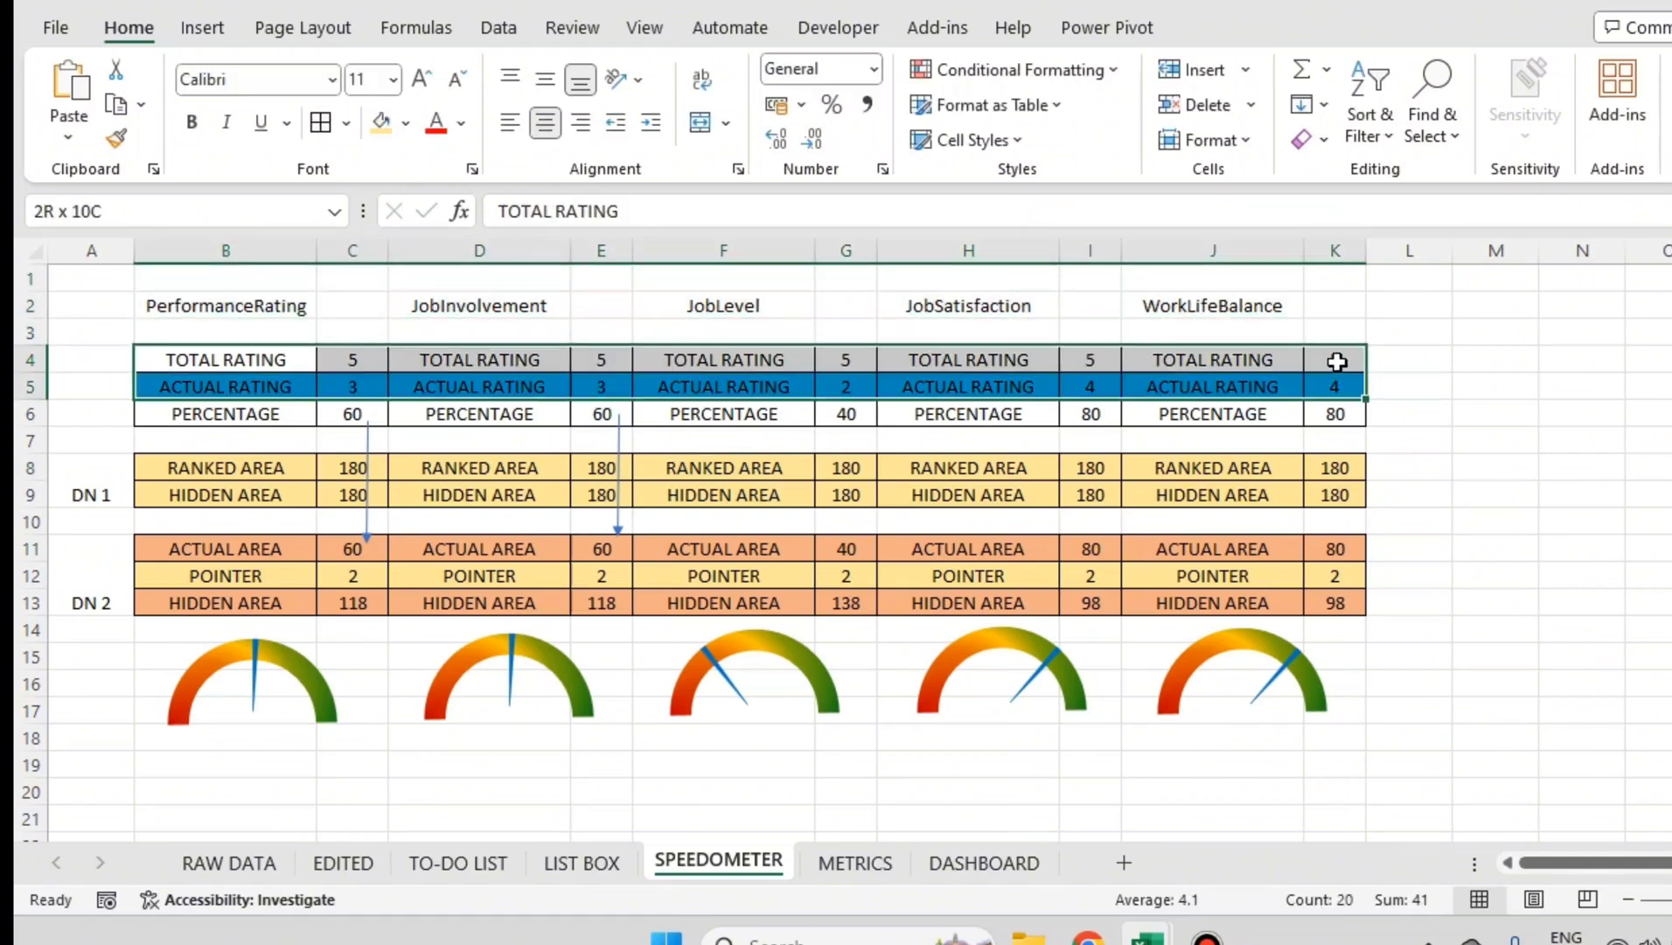
Step: Fill the TOTAL RATING row light orange and the ACTUAL AREA row blue
click(377, 123)
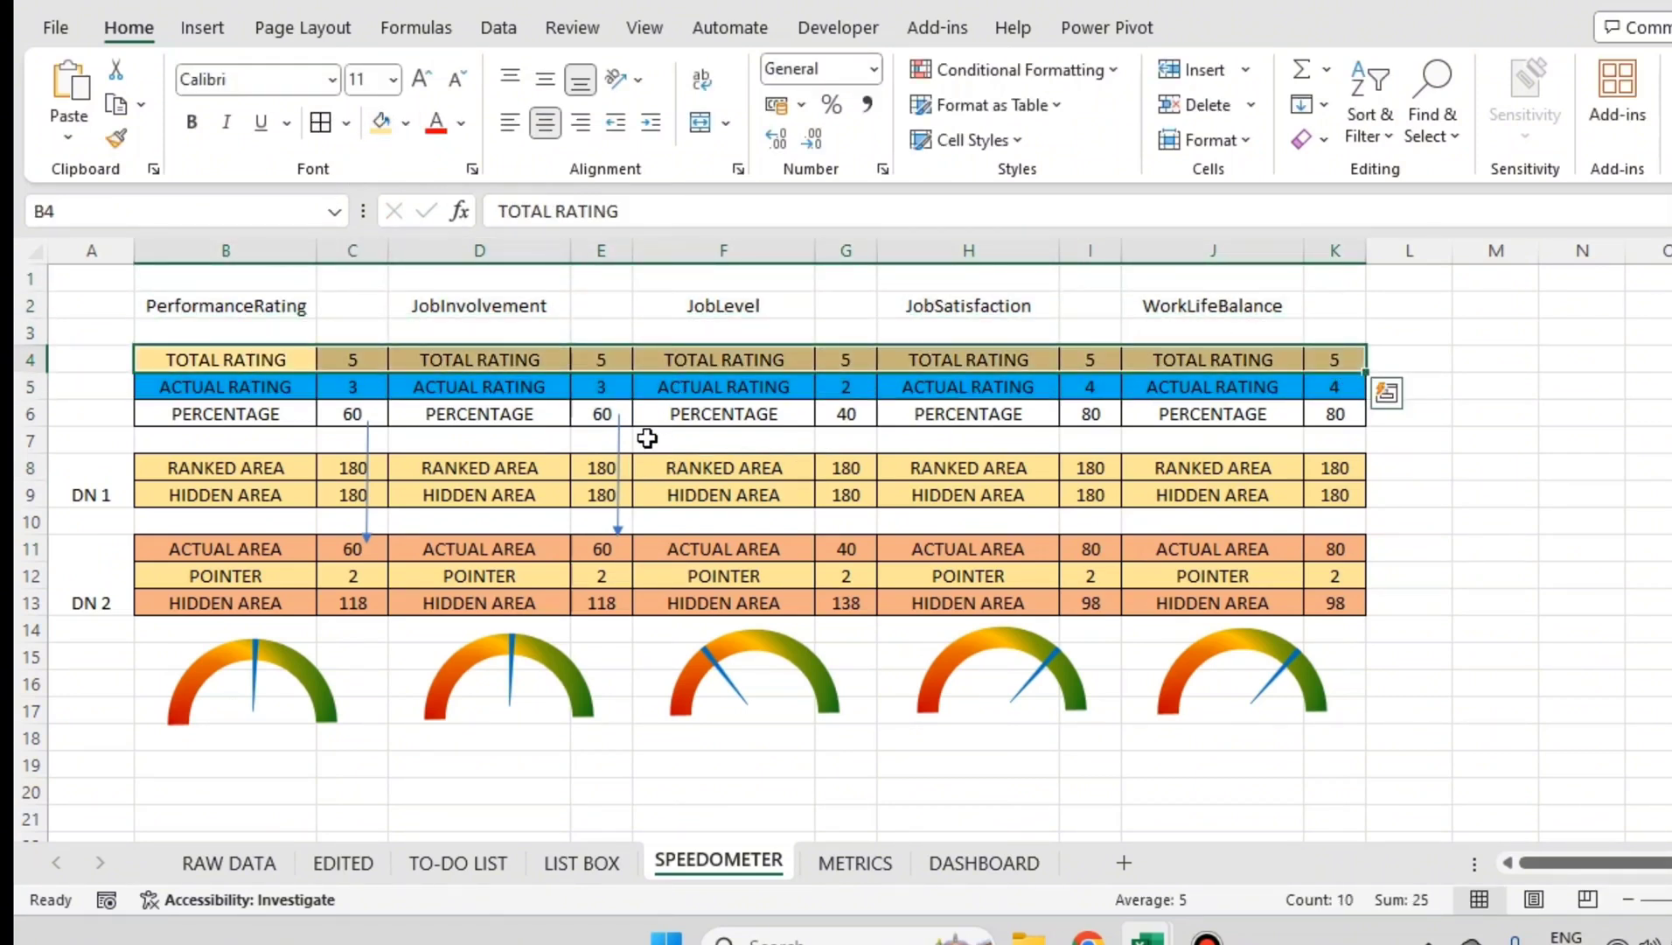
click(337, 421)
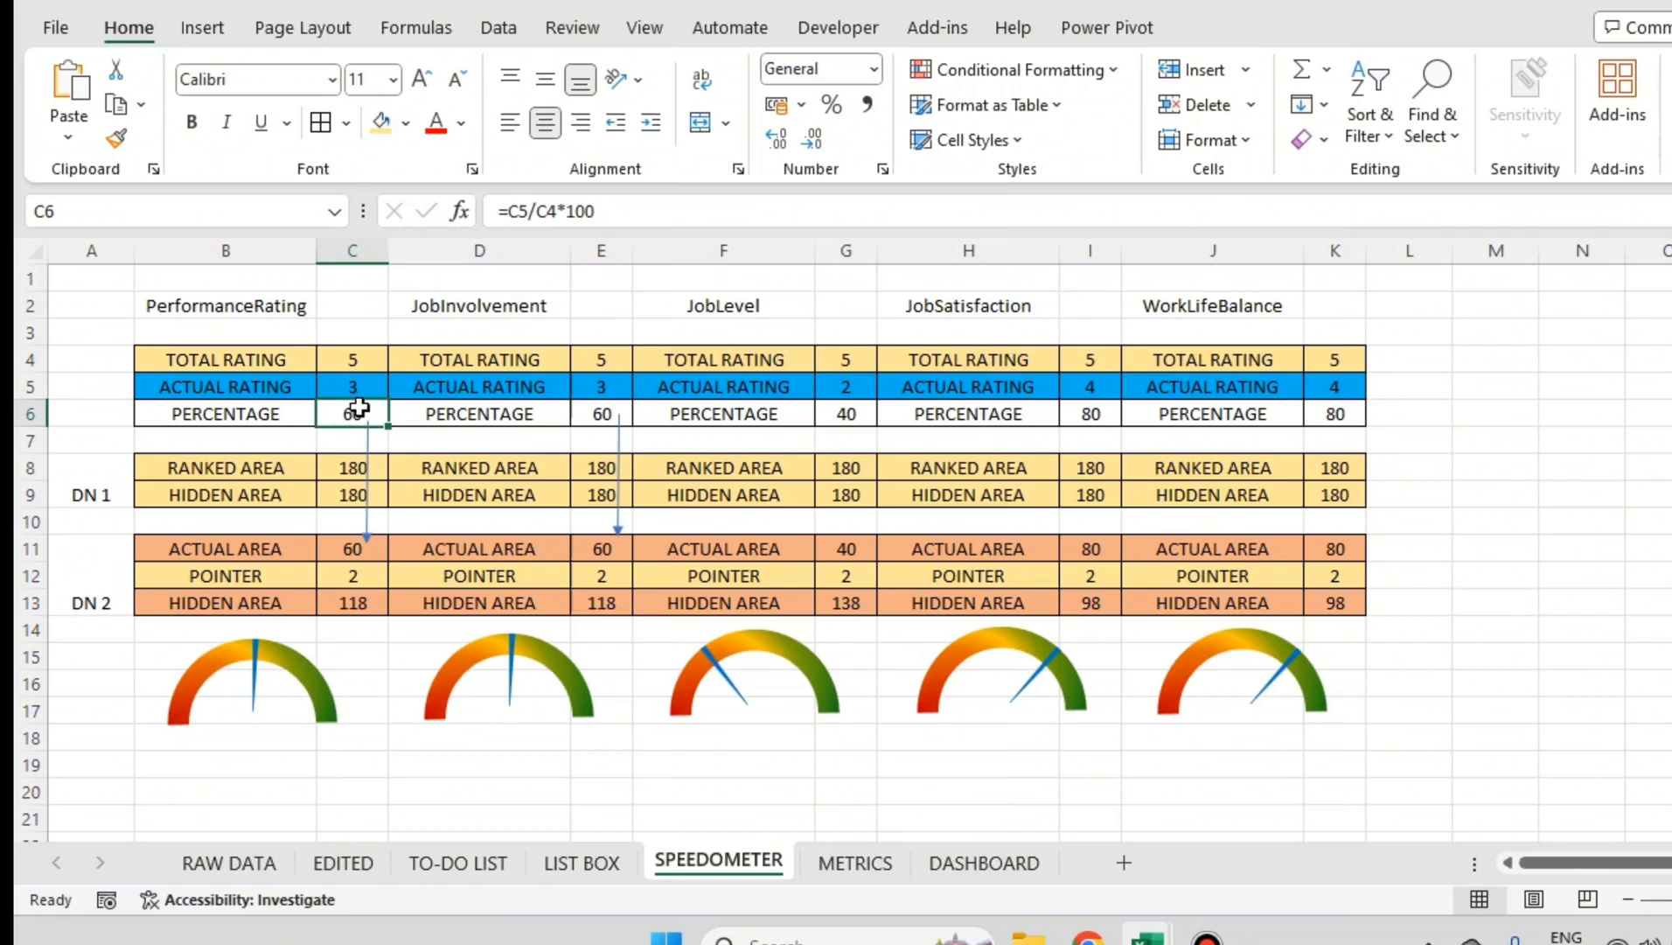
click(348, 550)
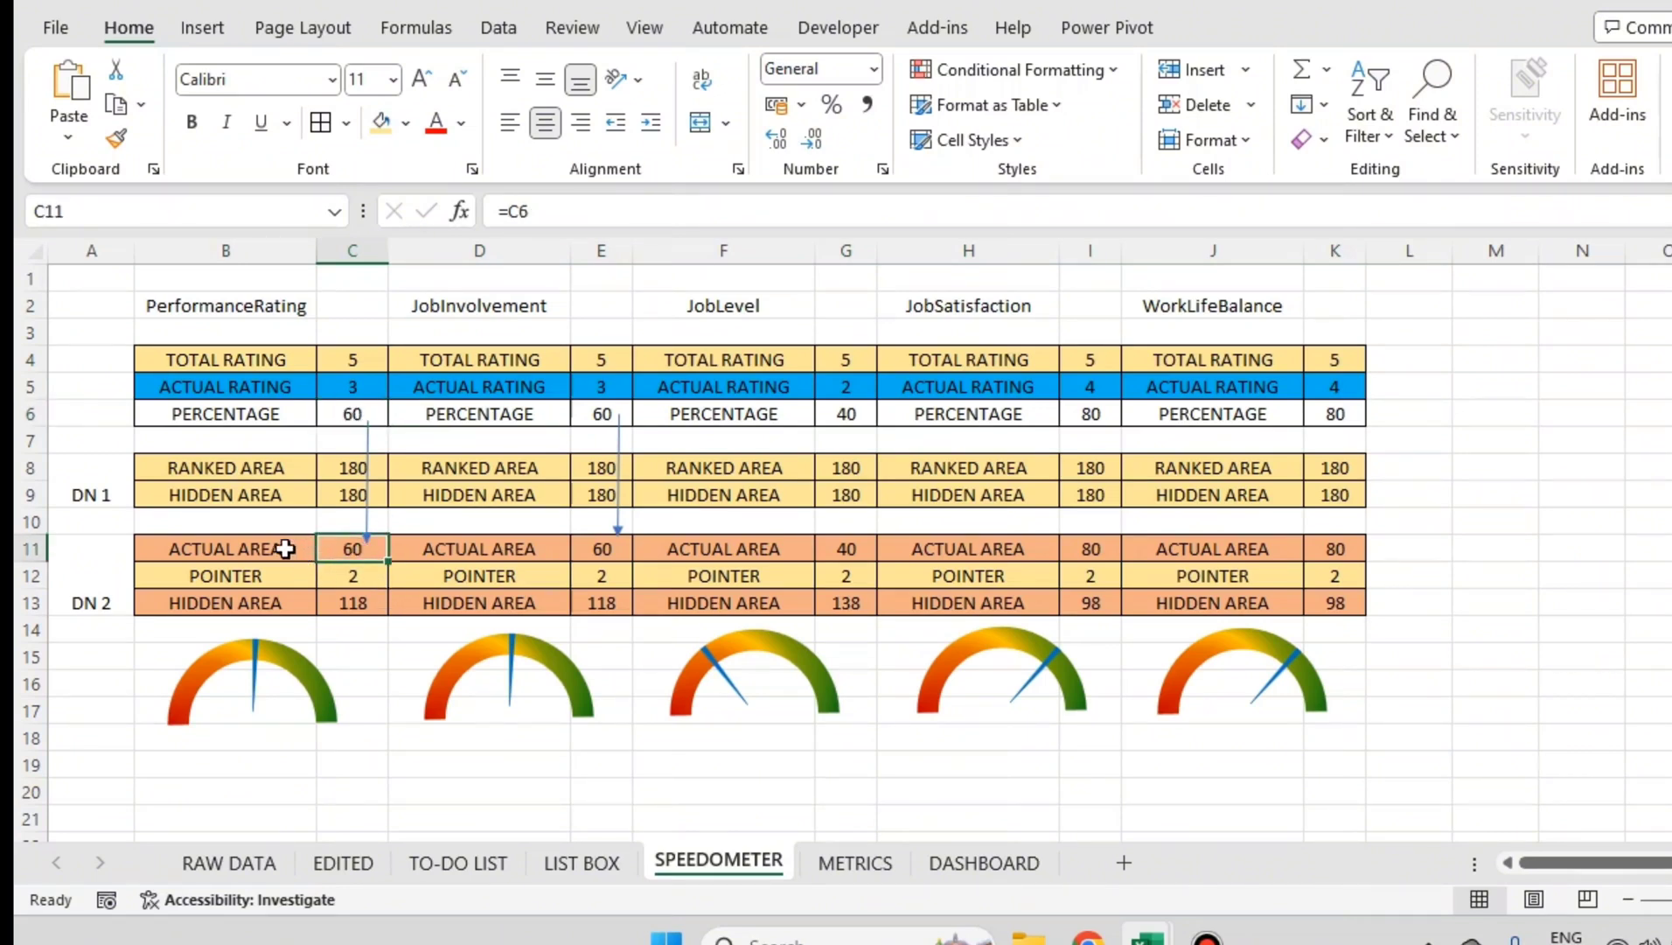
drag(285, 549, 1342, 545)
click(406, 122)
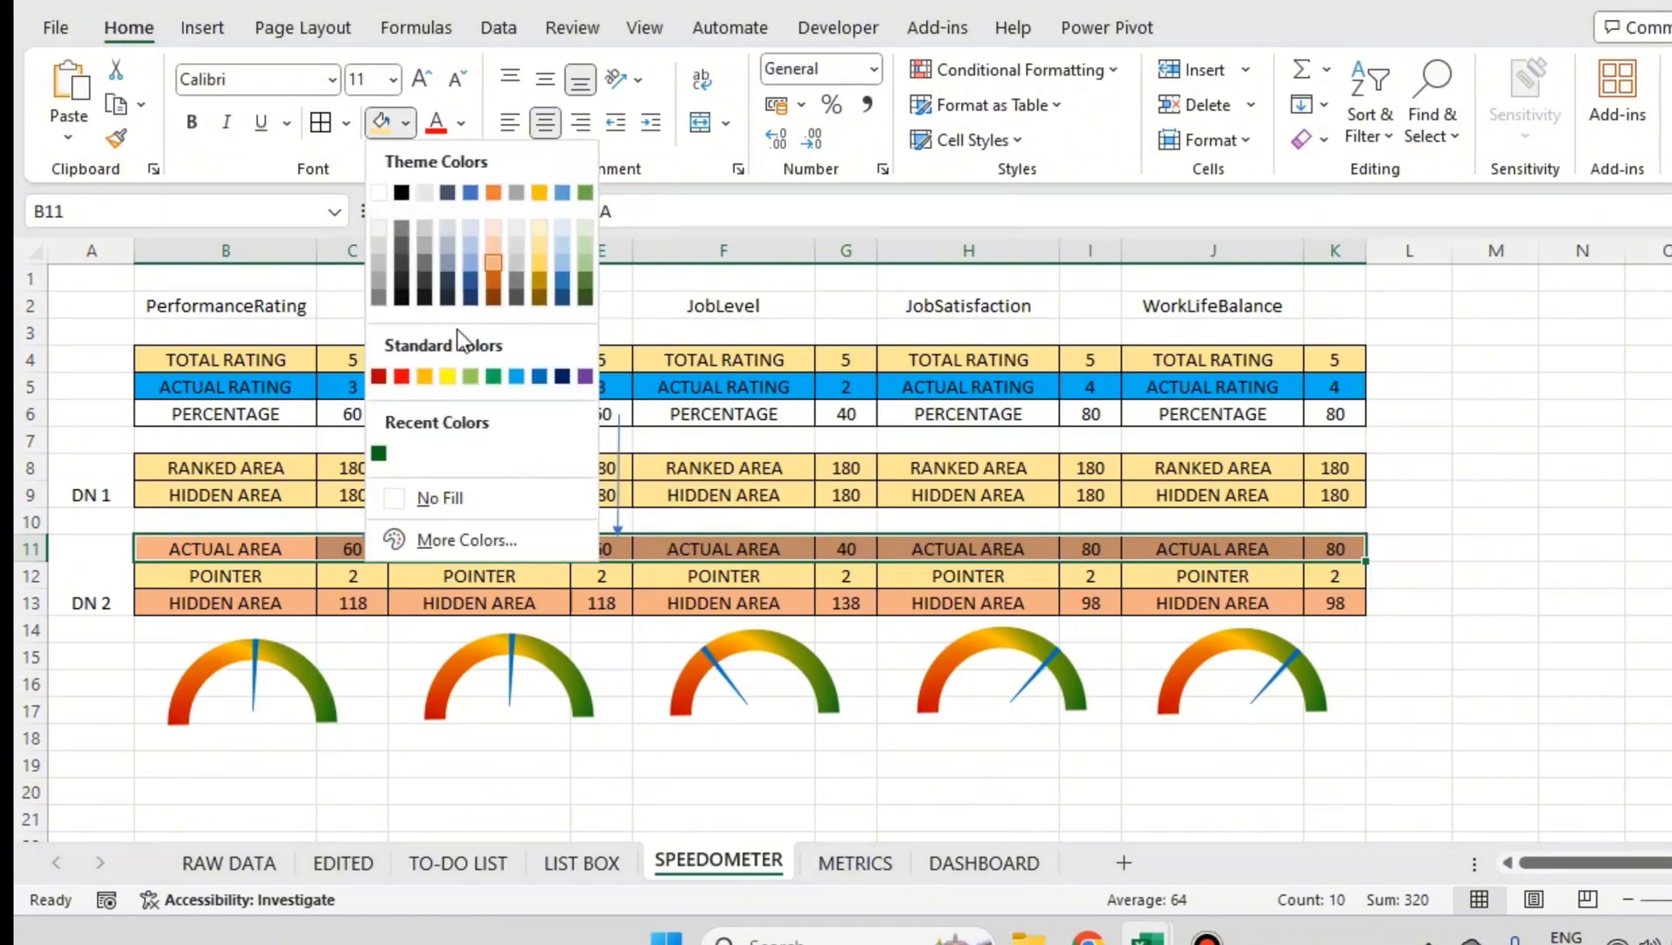
click(511, 386)
Step: Fill the PERCENTAGE row B6:K6 and the HIDDEN AREA row B13:K13 blue
drag(226, 414, 1334, 414)
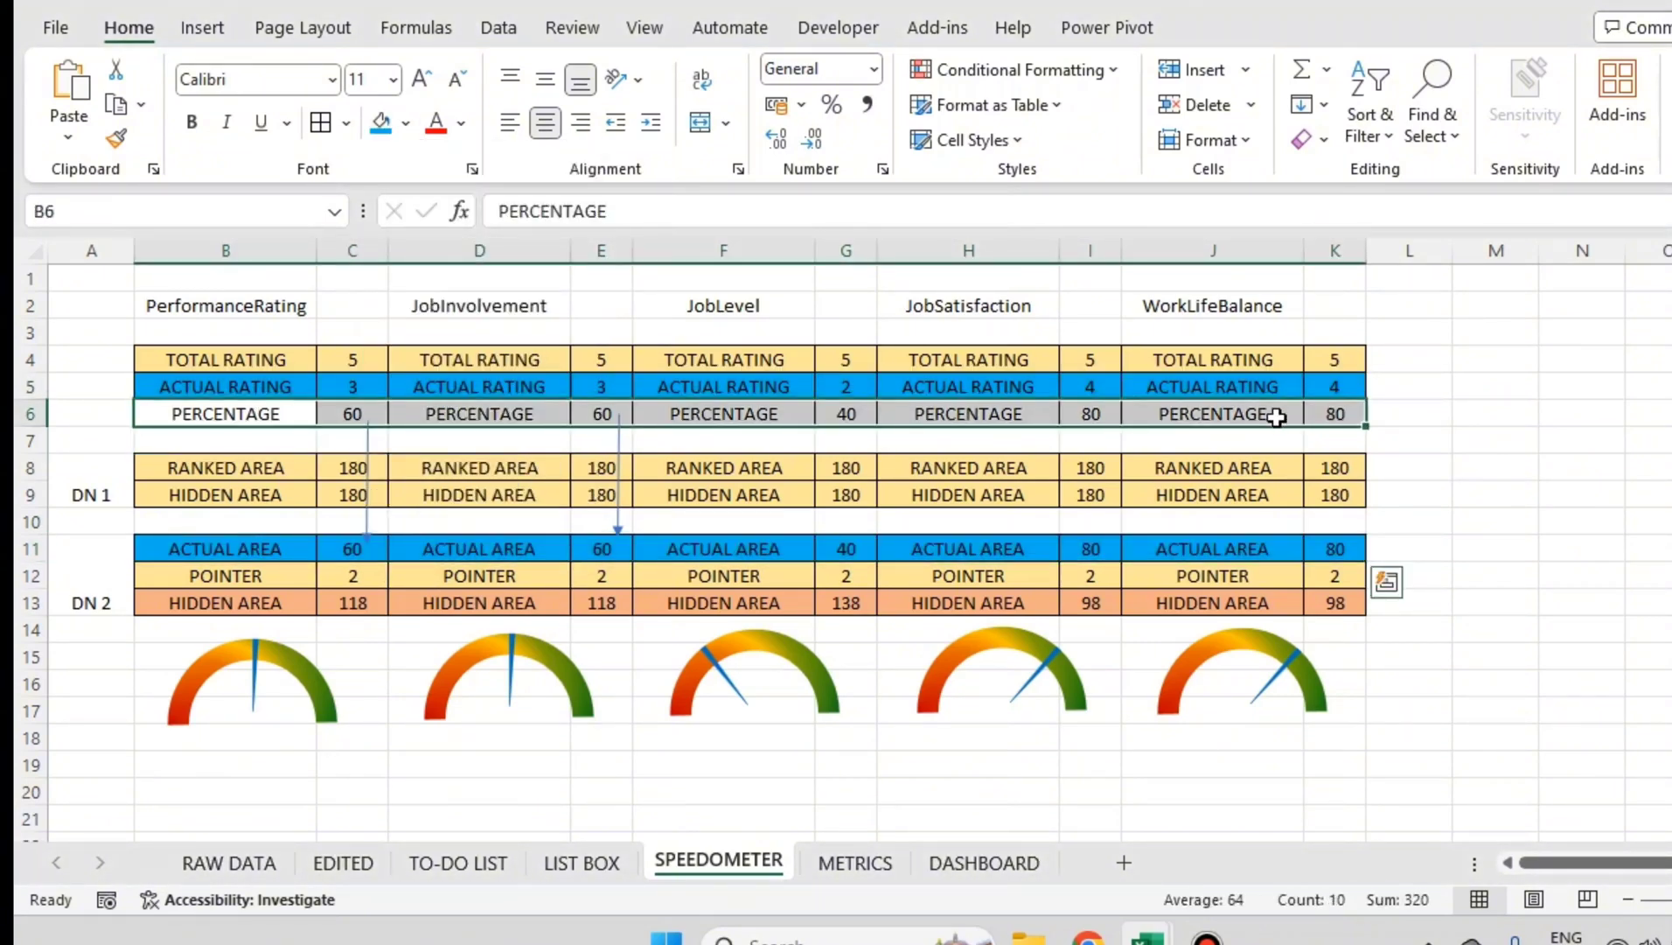
click(381, 125)
click(339, 389)
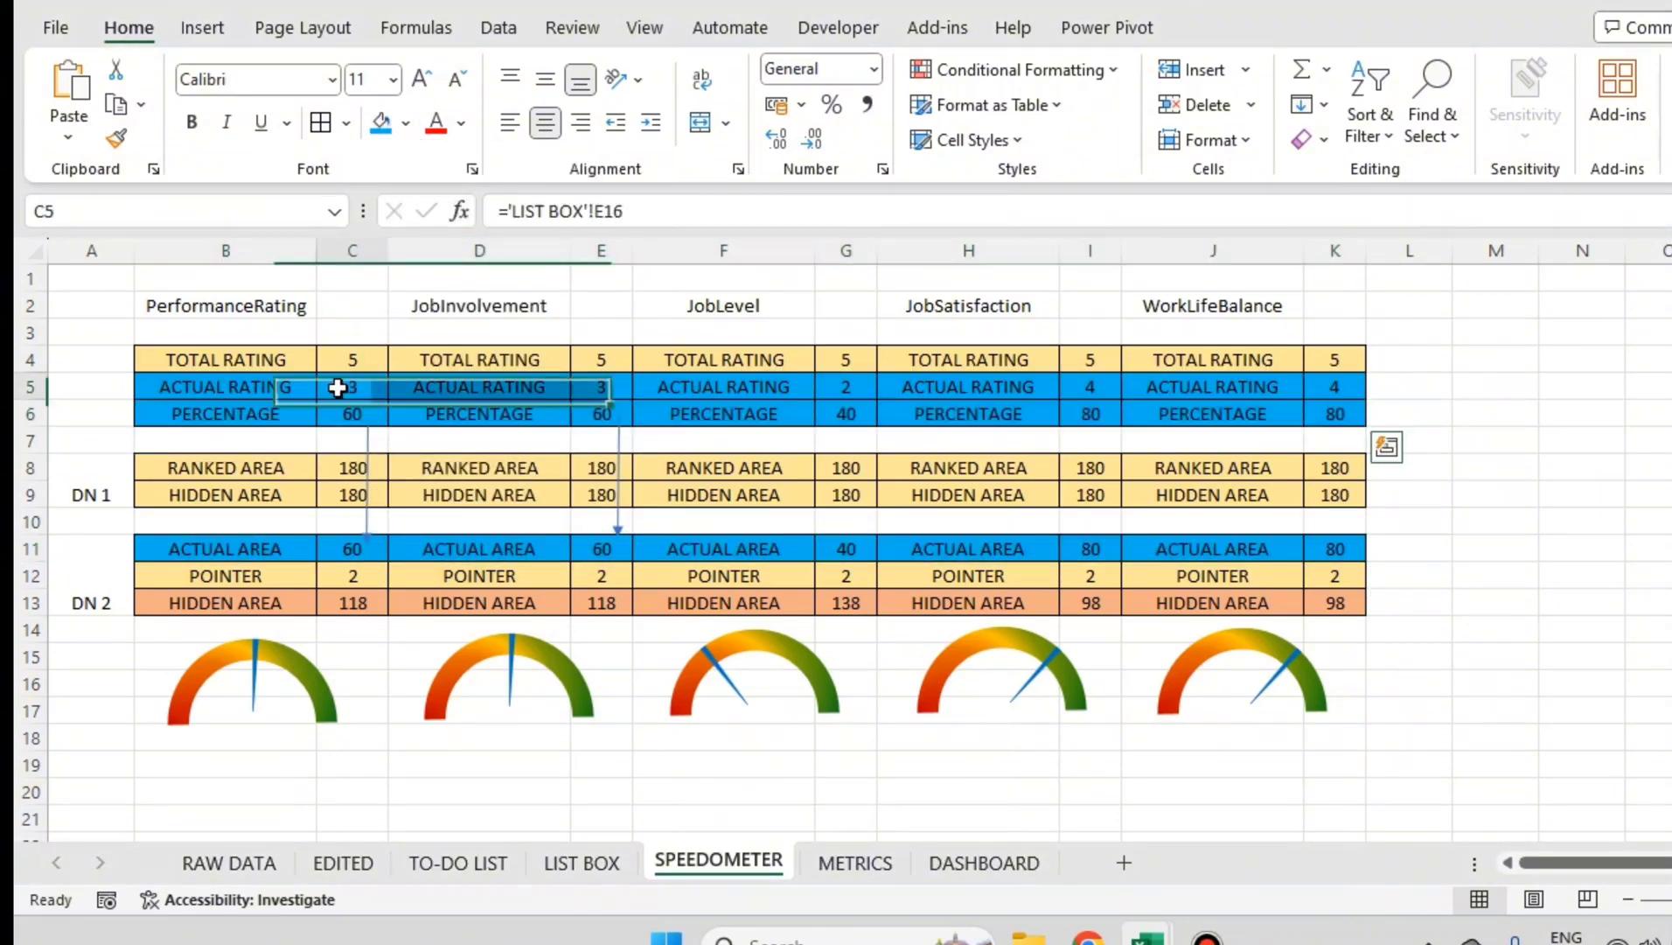
click(358, 603)
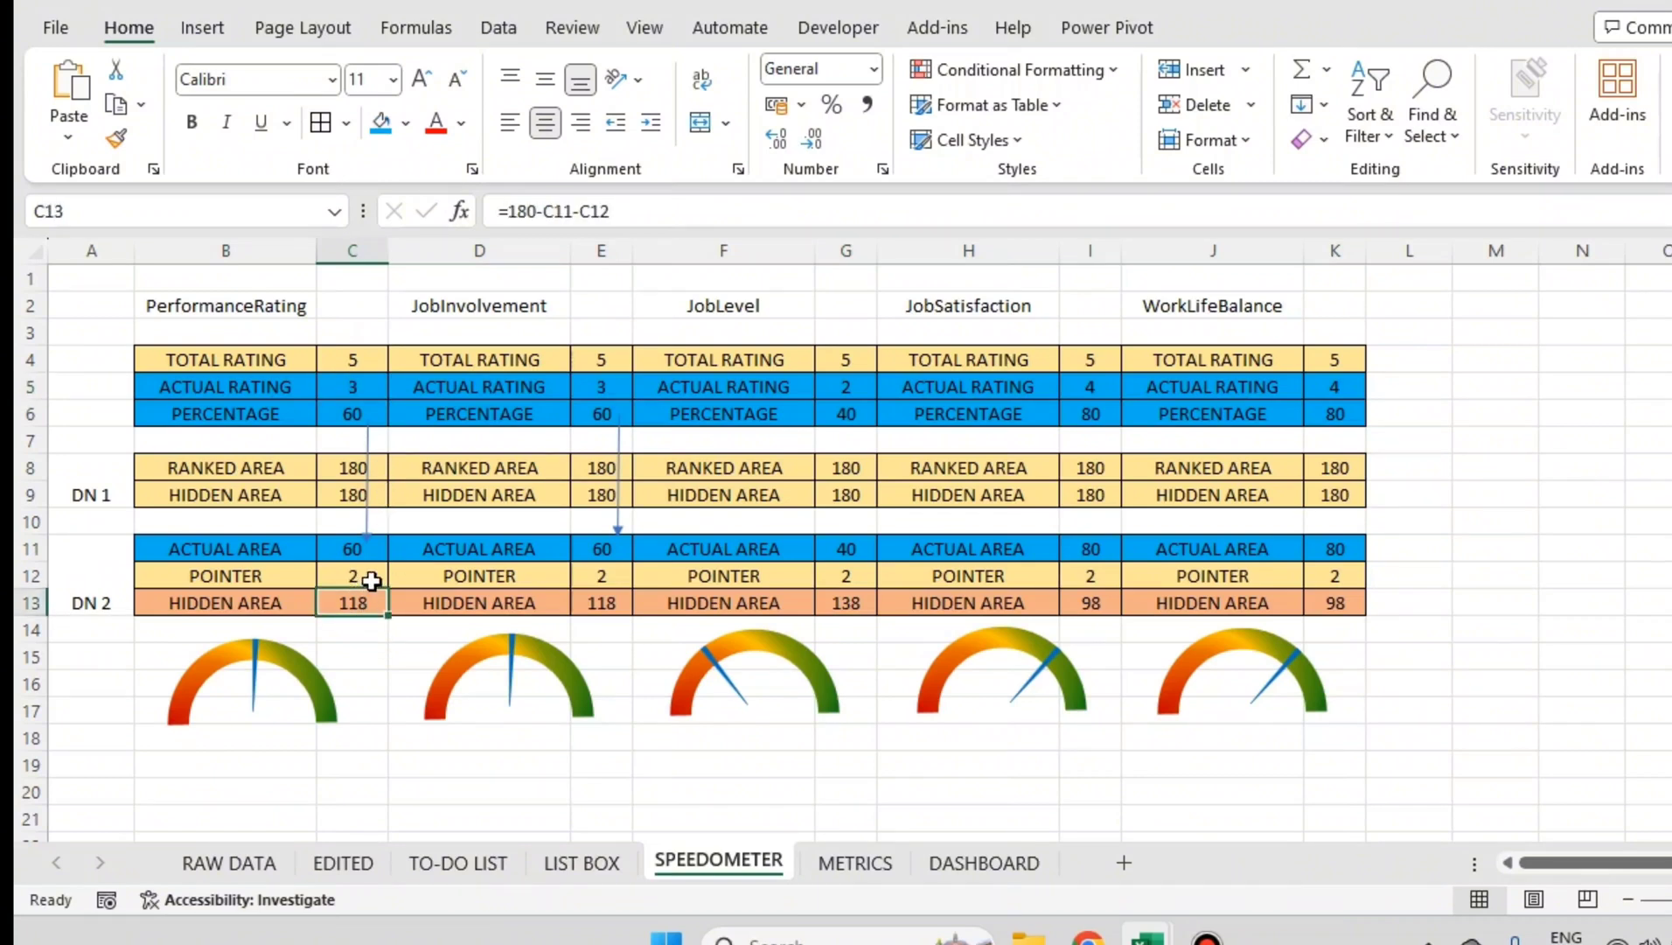
click(371, 577)
click(368, 604)
drag(290, 610, 1335, 604)
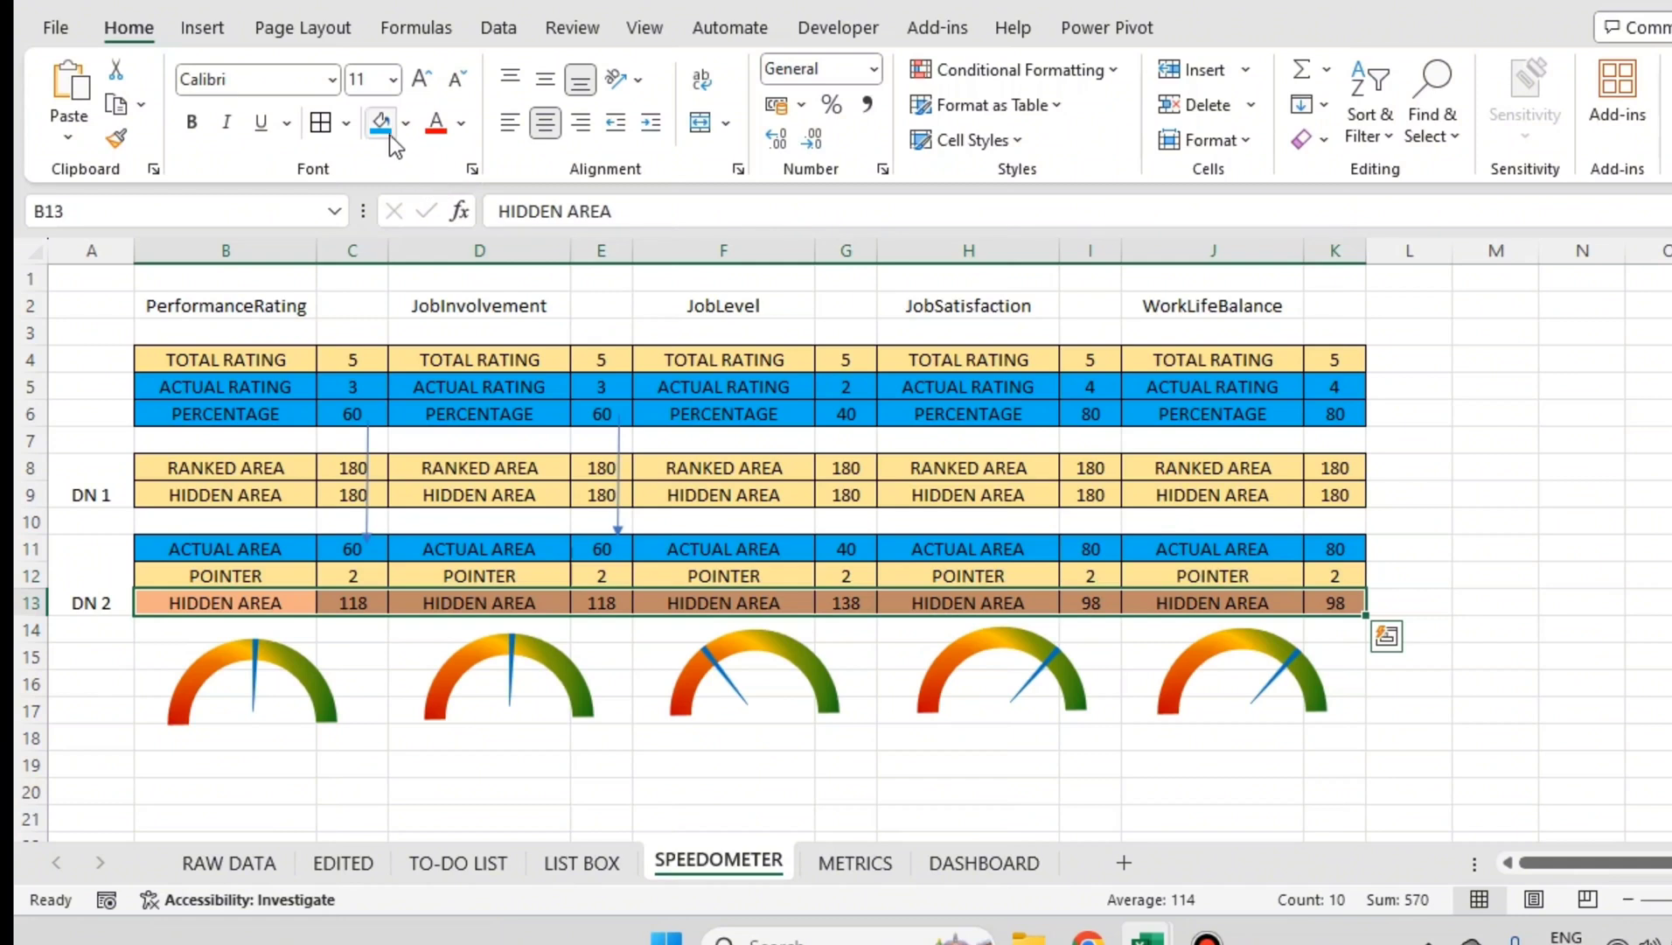
click(383, 126)
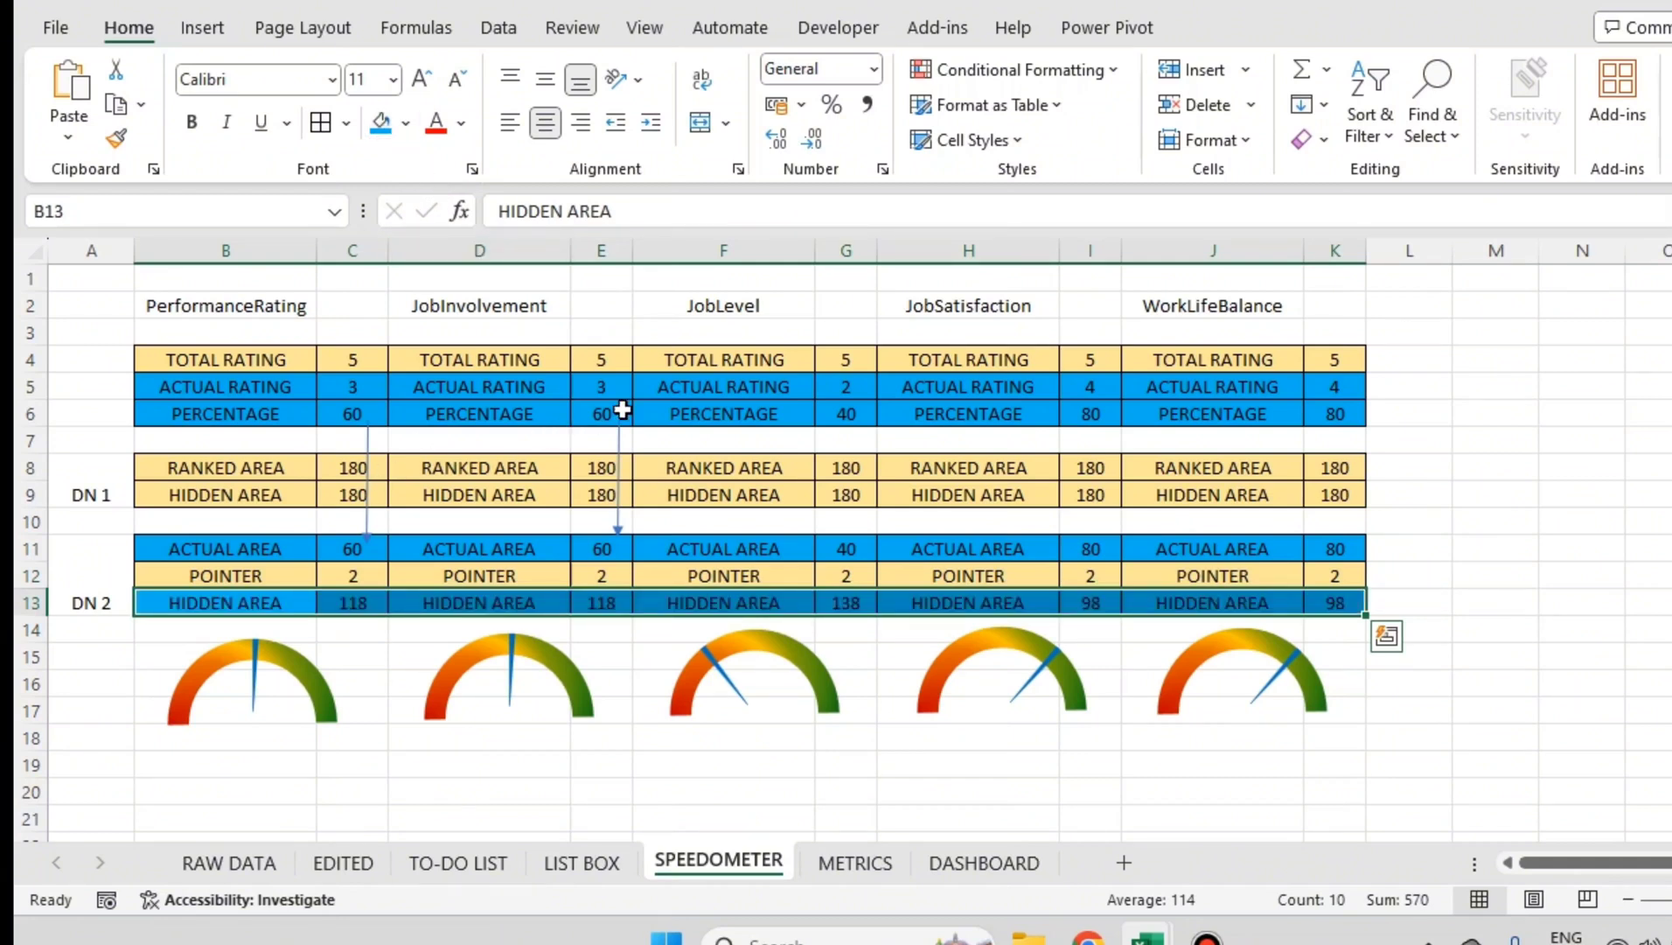
Step: Check the gauge chart groups, including WorkLifeBalance, then go to the LIST BOX sheet
click(845, 421)
click(863, 603)
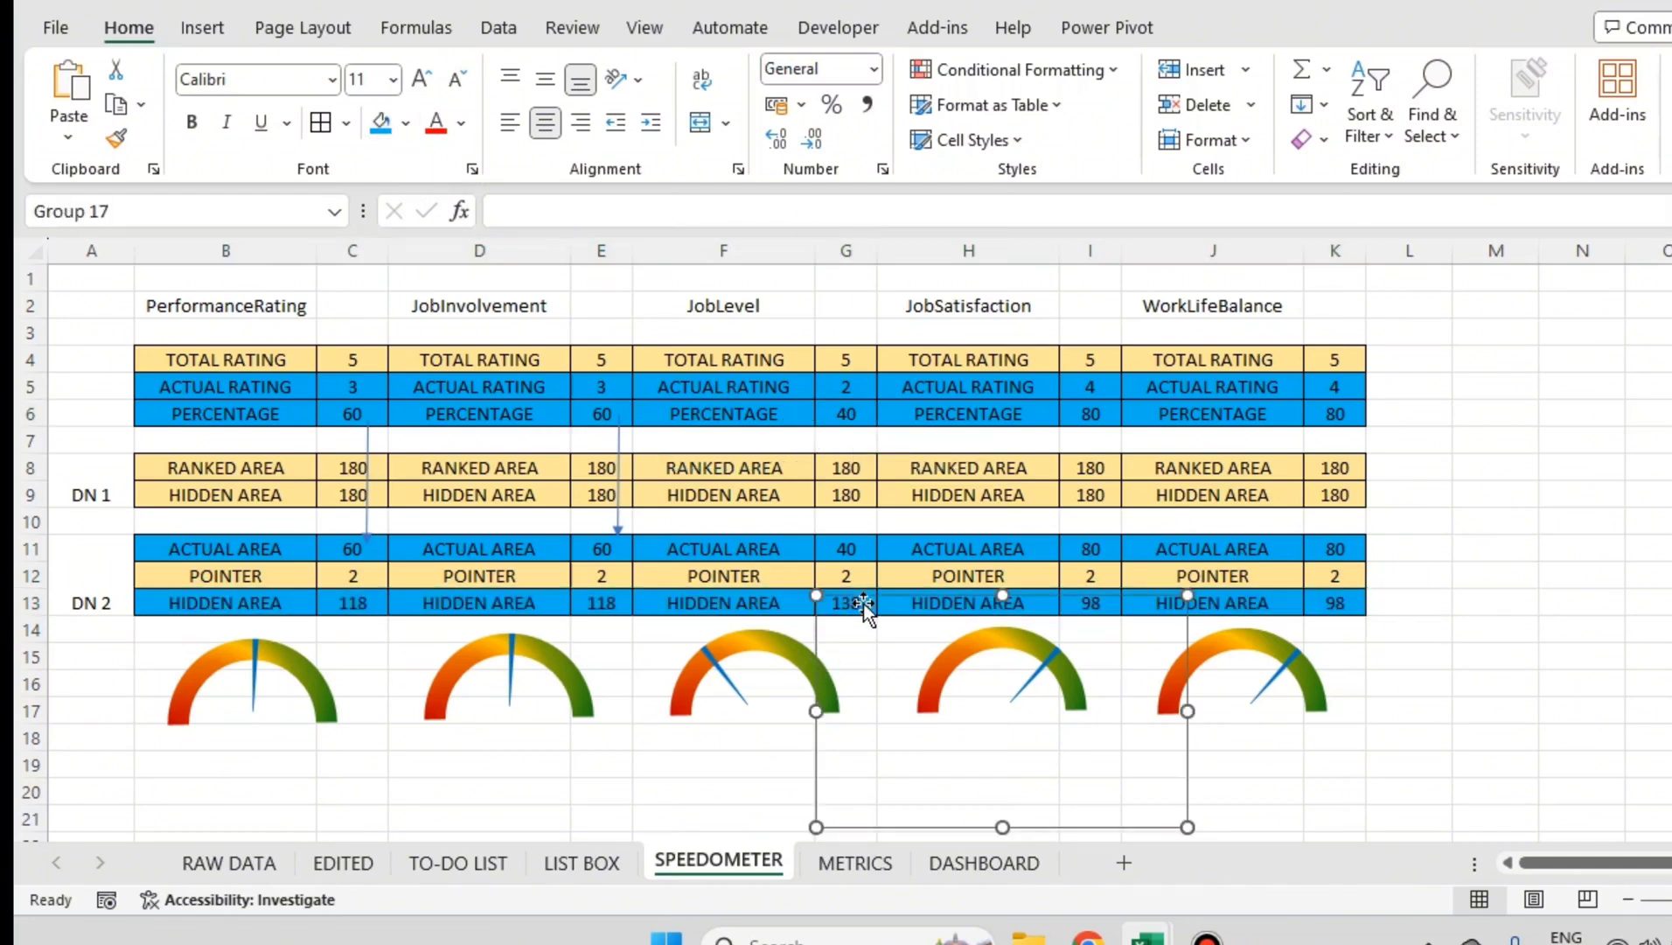
click(1439, 542)
click(604, 656)
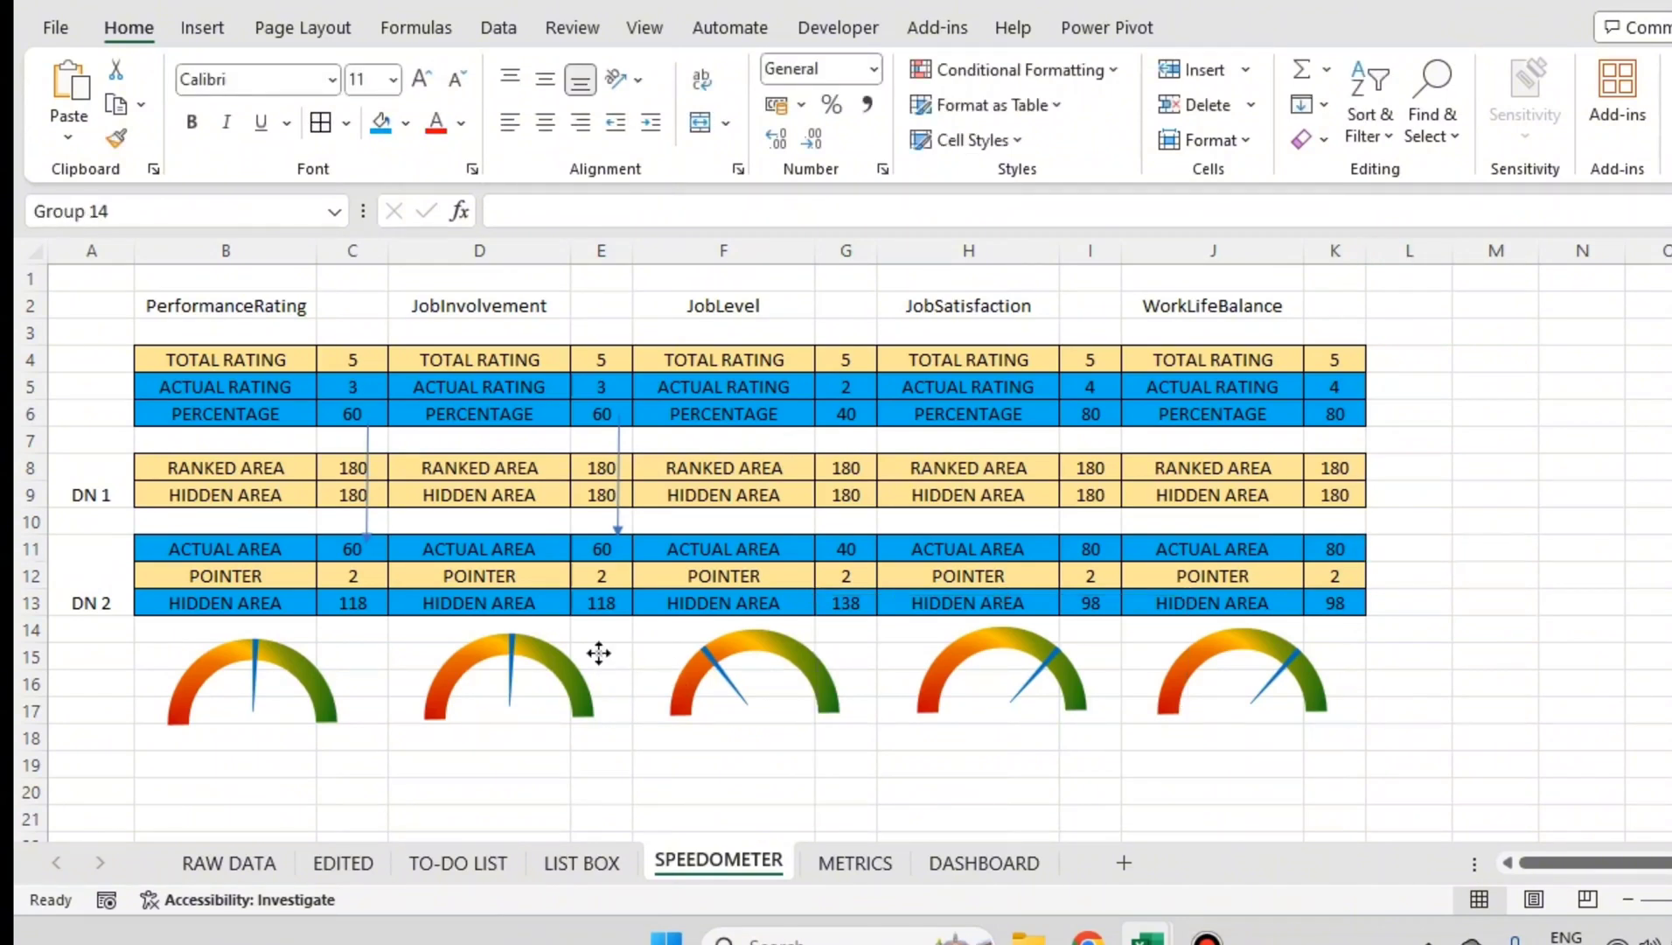
click(1256, 631)
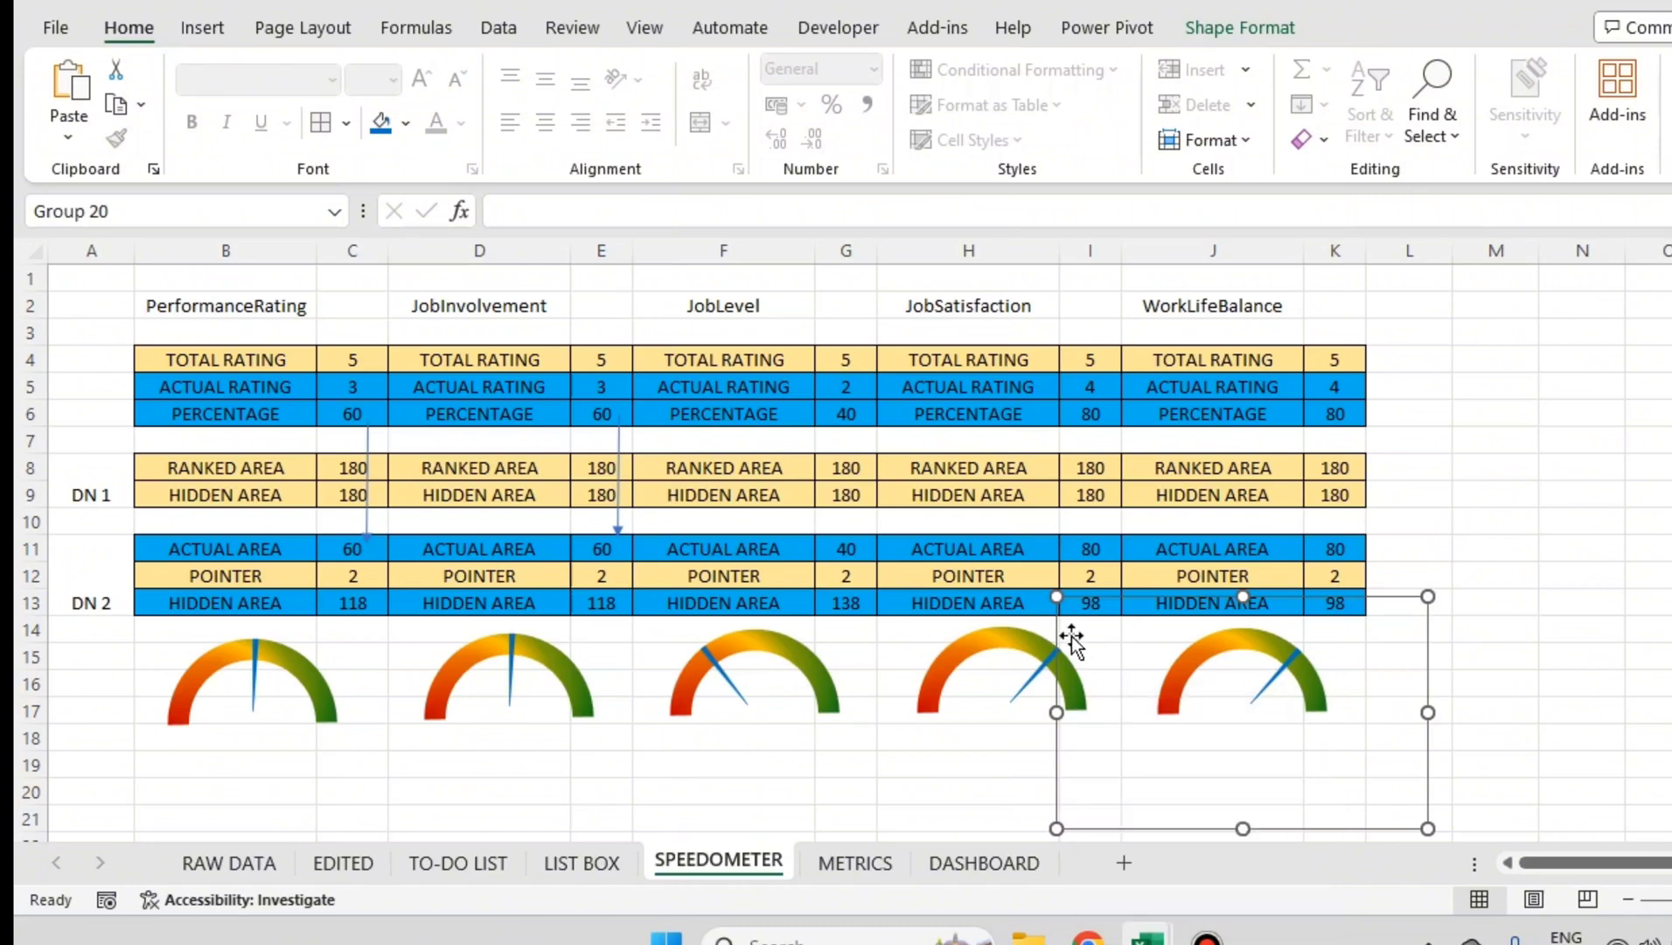
click(570, 865)
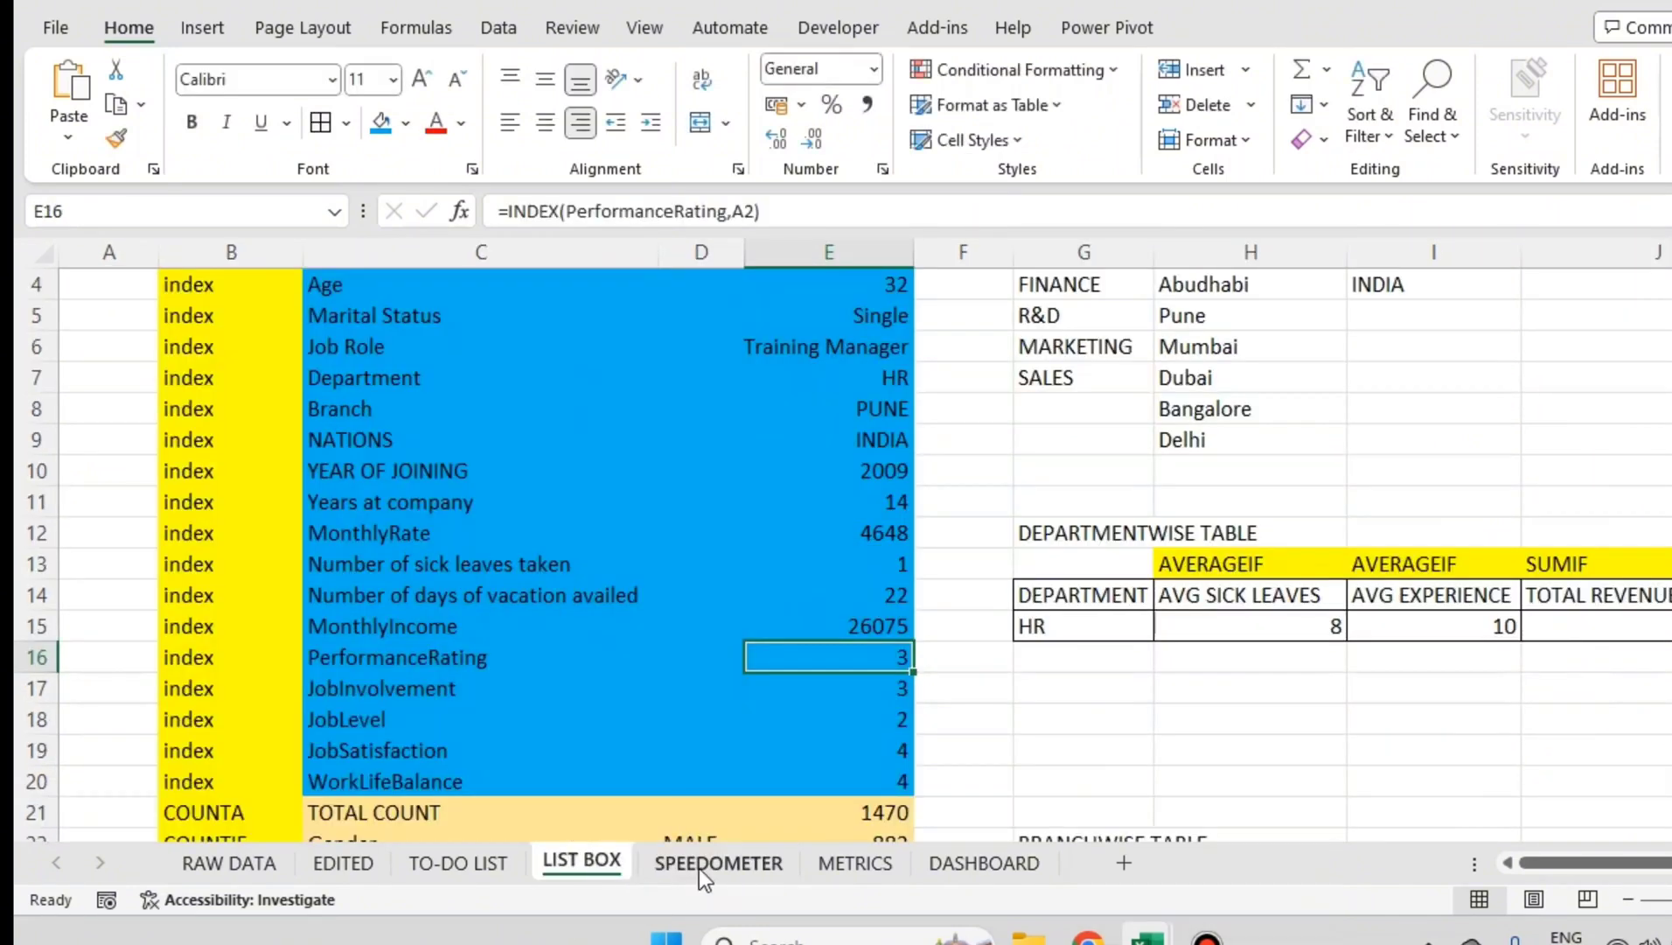